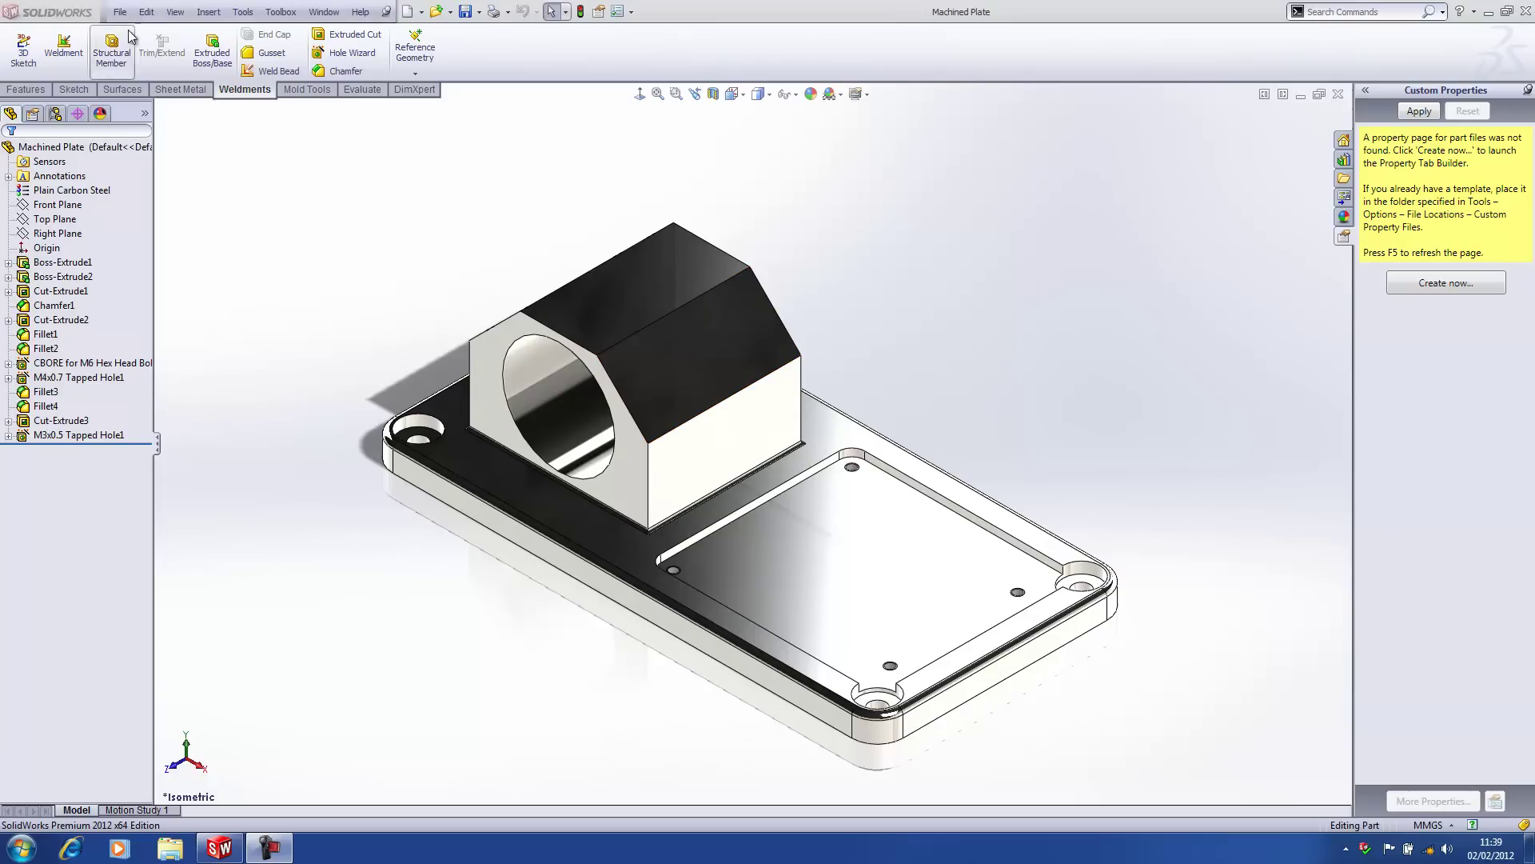
Create a new drawing from the open part using the standard A2 (BSI) sheet format.
left_click(160, 31)
left_click(439, 228)
left_click(505, 441)
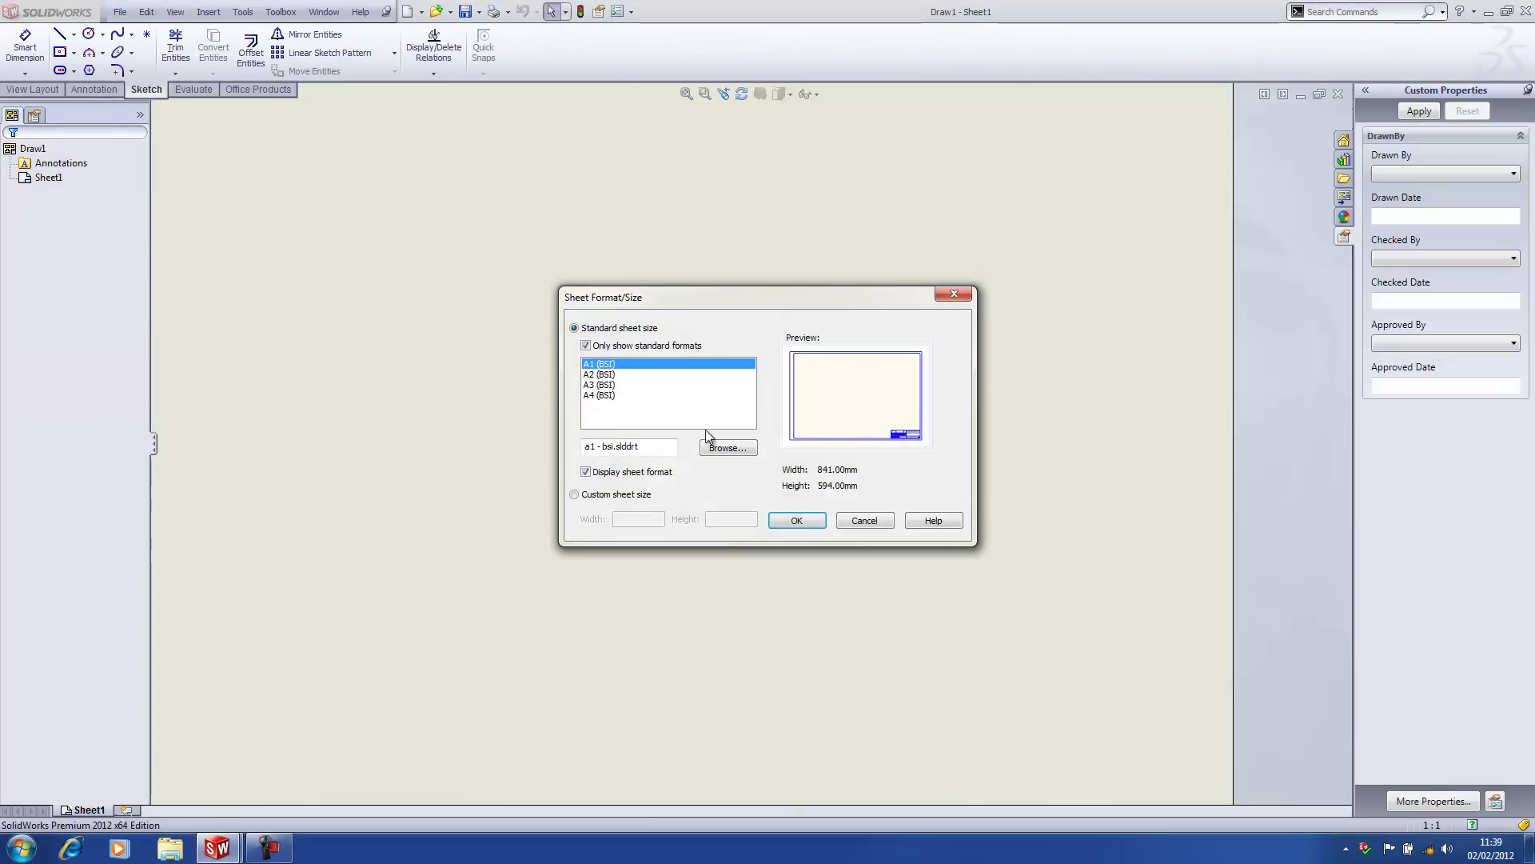
left_click(610, 375)
left_click(786, 520)
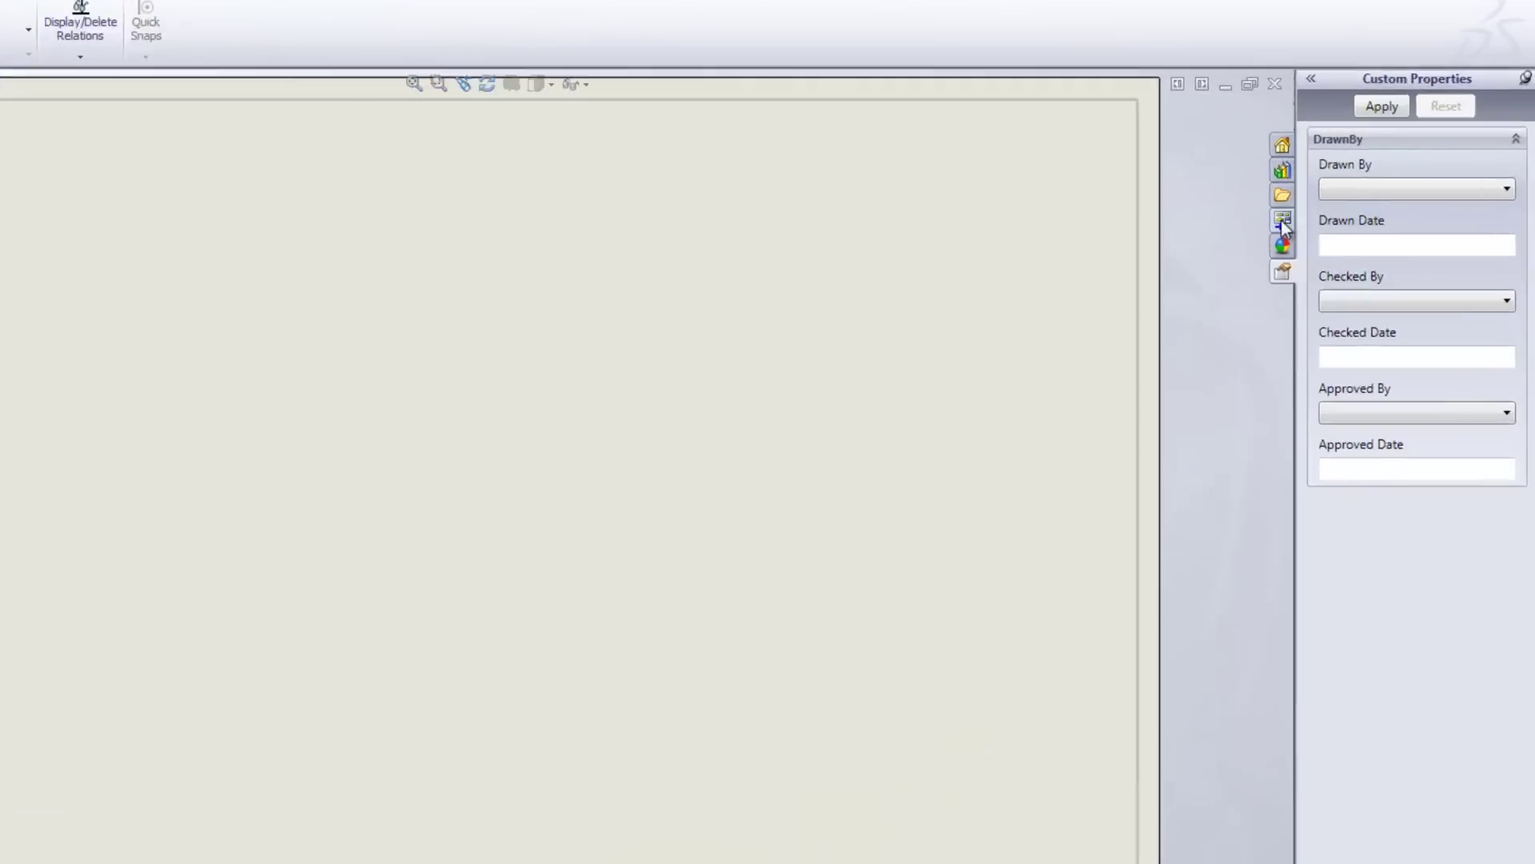
Load Machined Plate into the View Palette and place its front view with projected top, right and bottom views.
left_click(1343, 196)
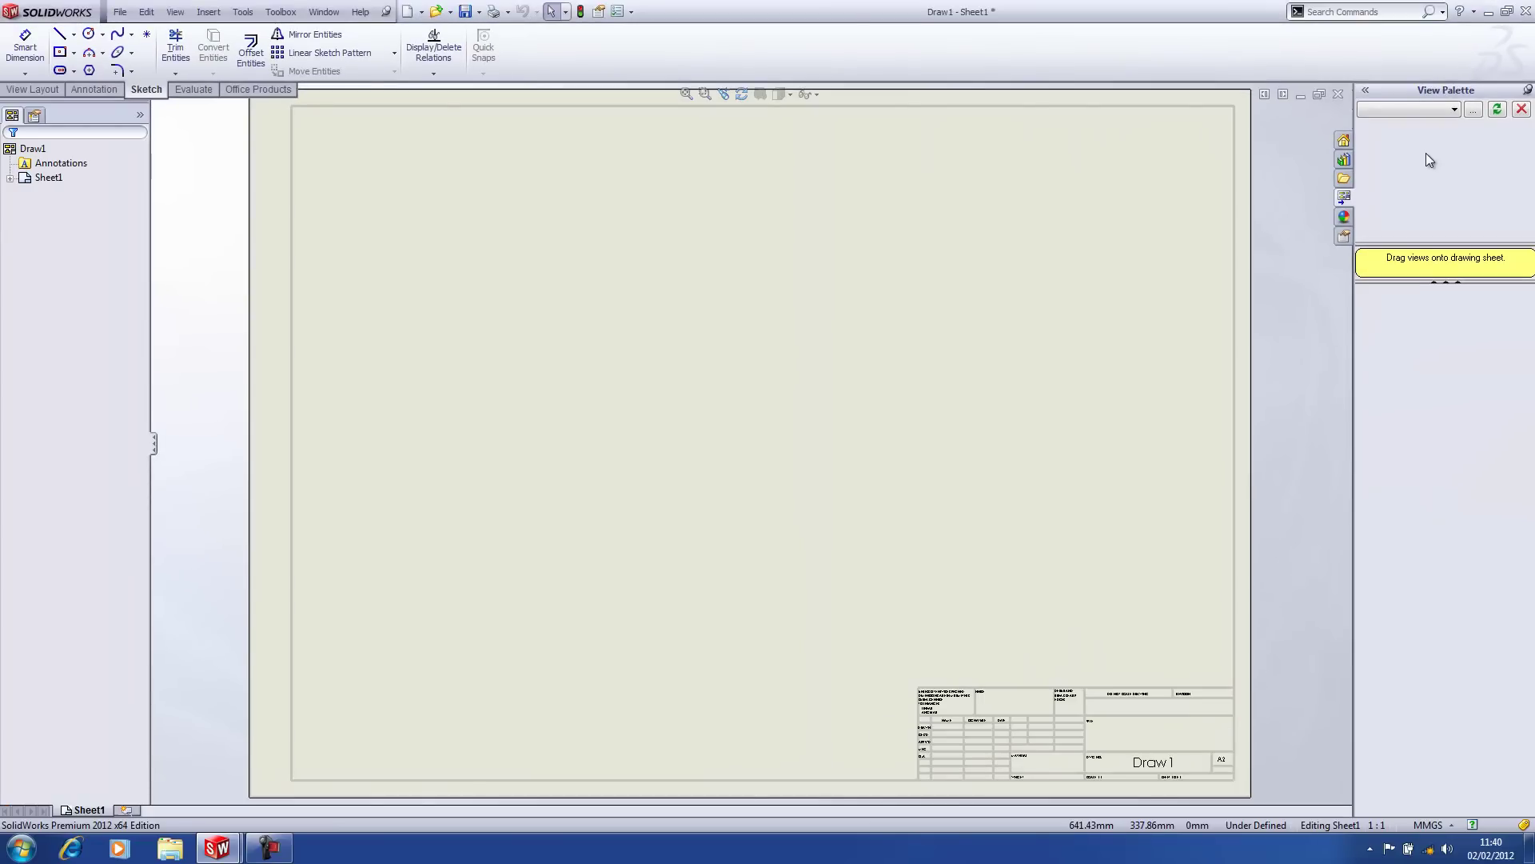
left_click(1433, 115)
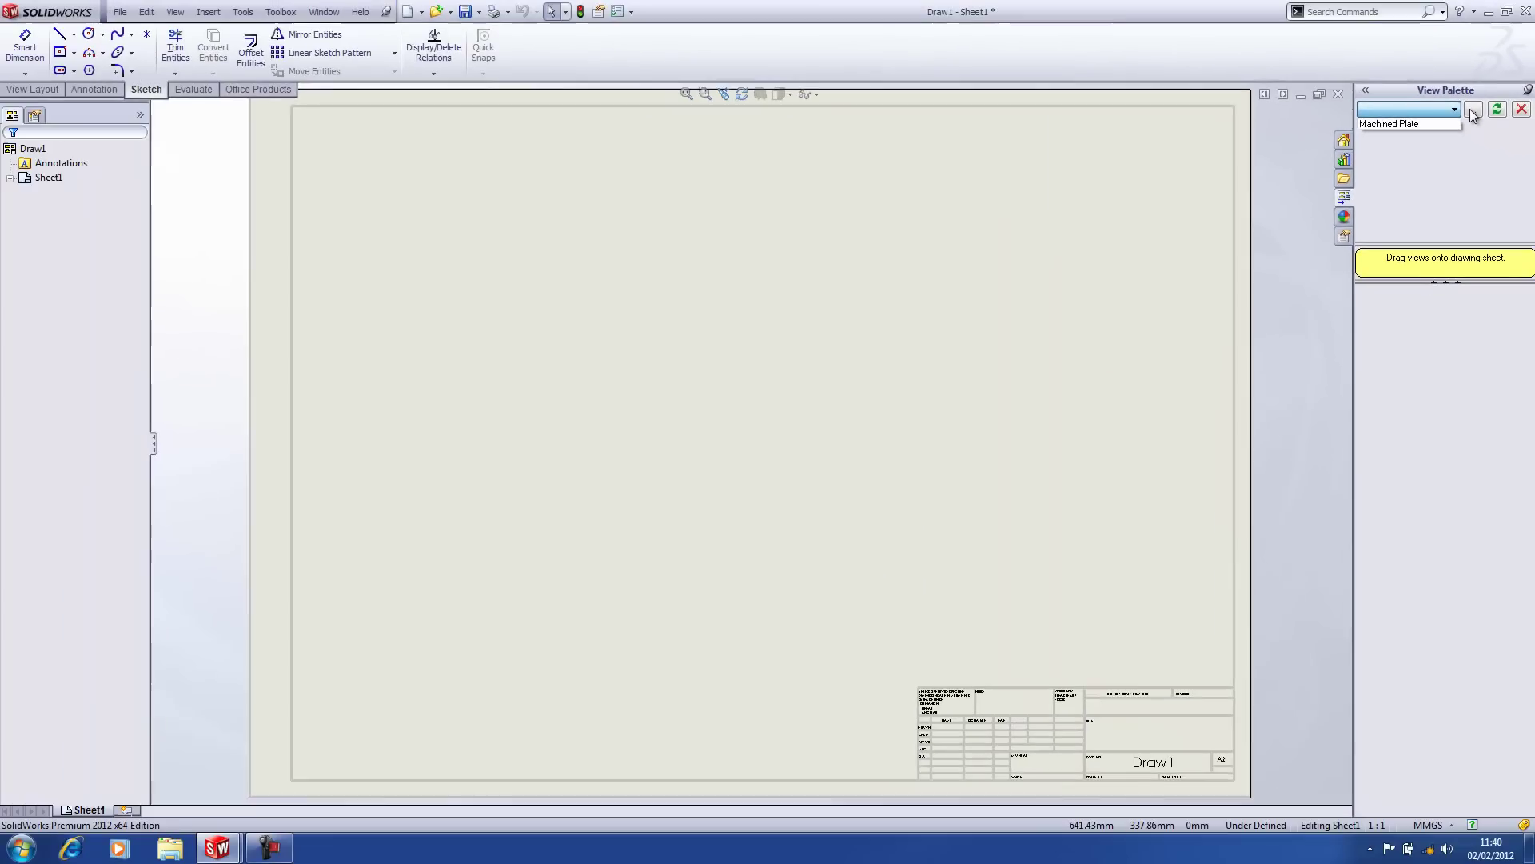
left_click(1413, 123)
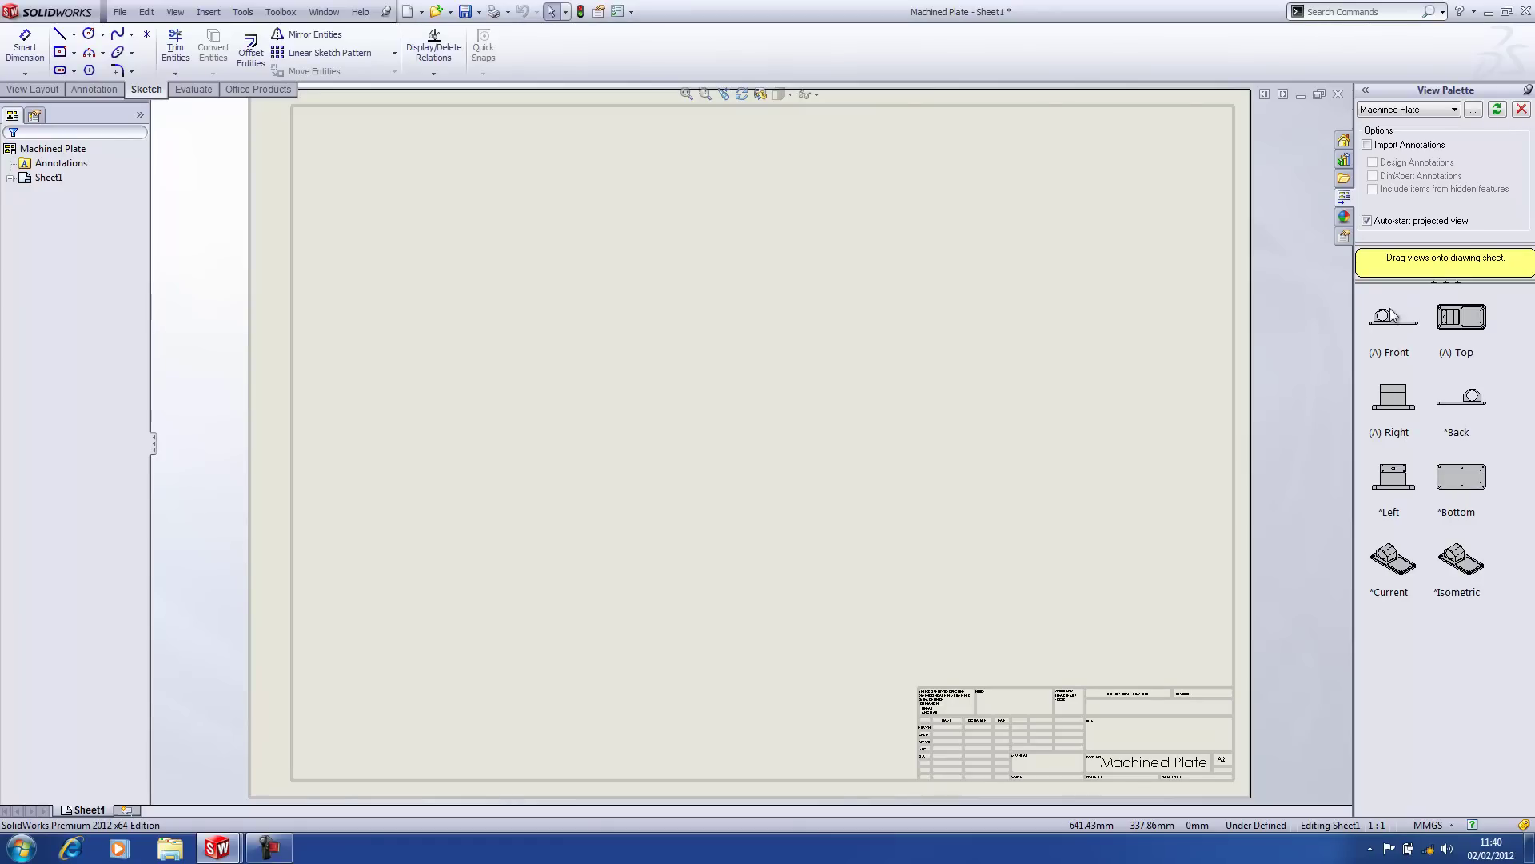
left_click_drag(1347, 362, 565, 432)
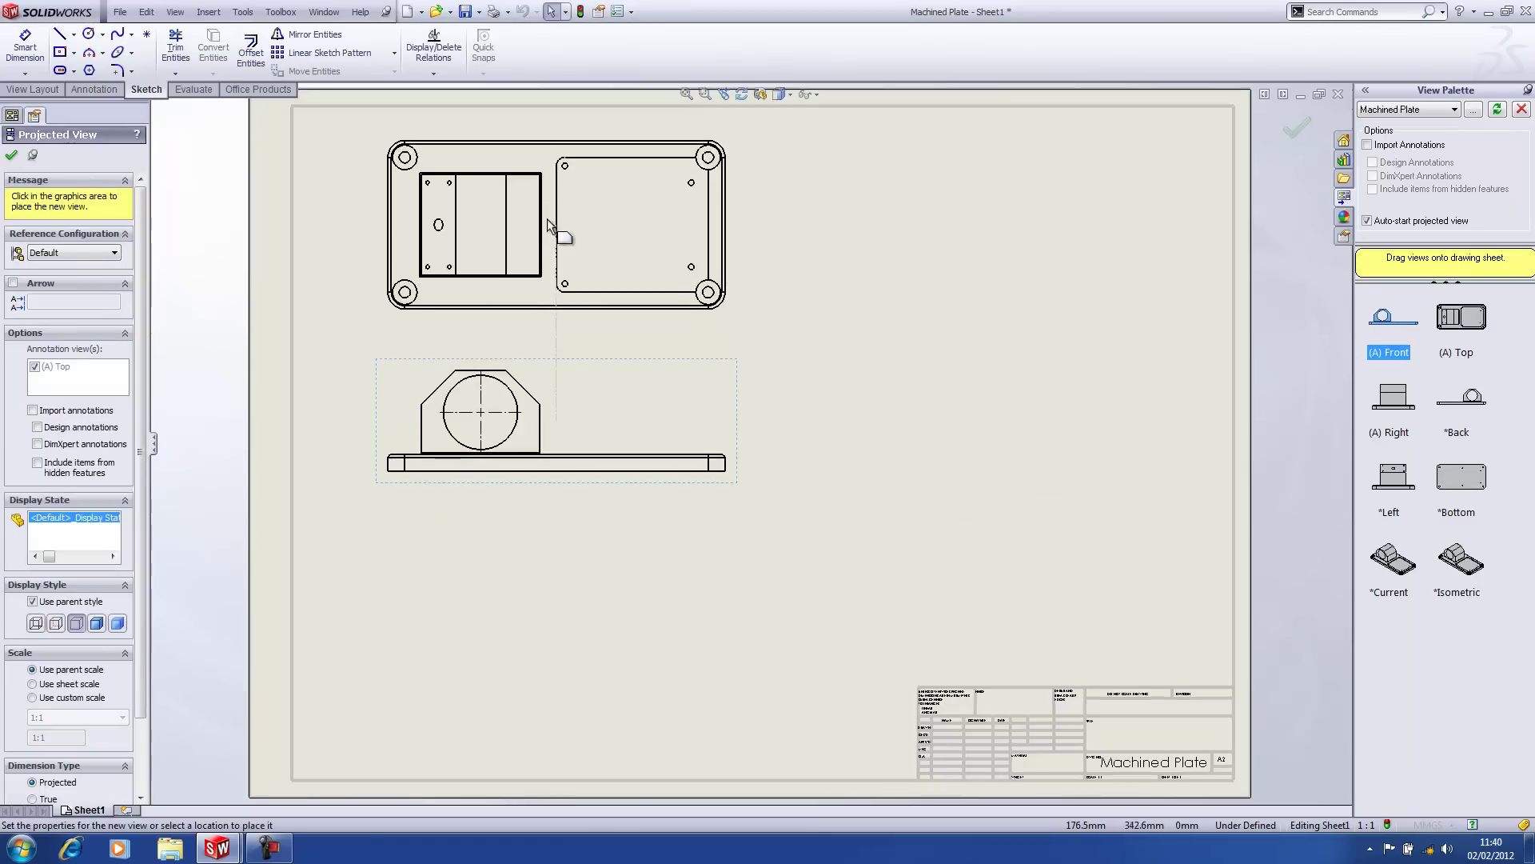
left_click(547, 212)
left_click(884, 417)
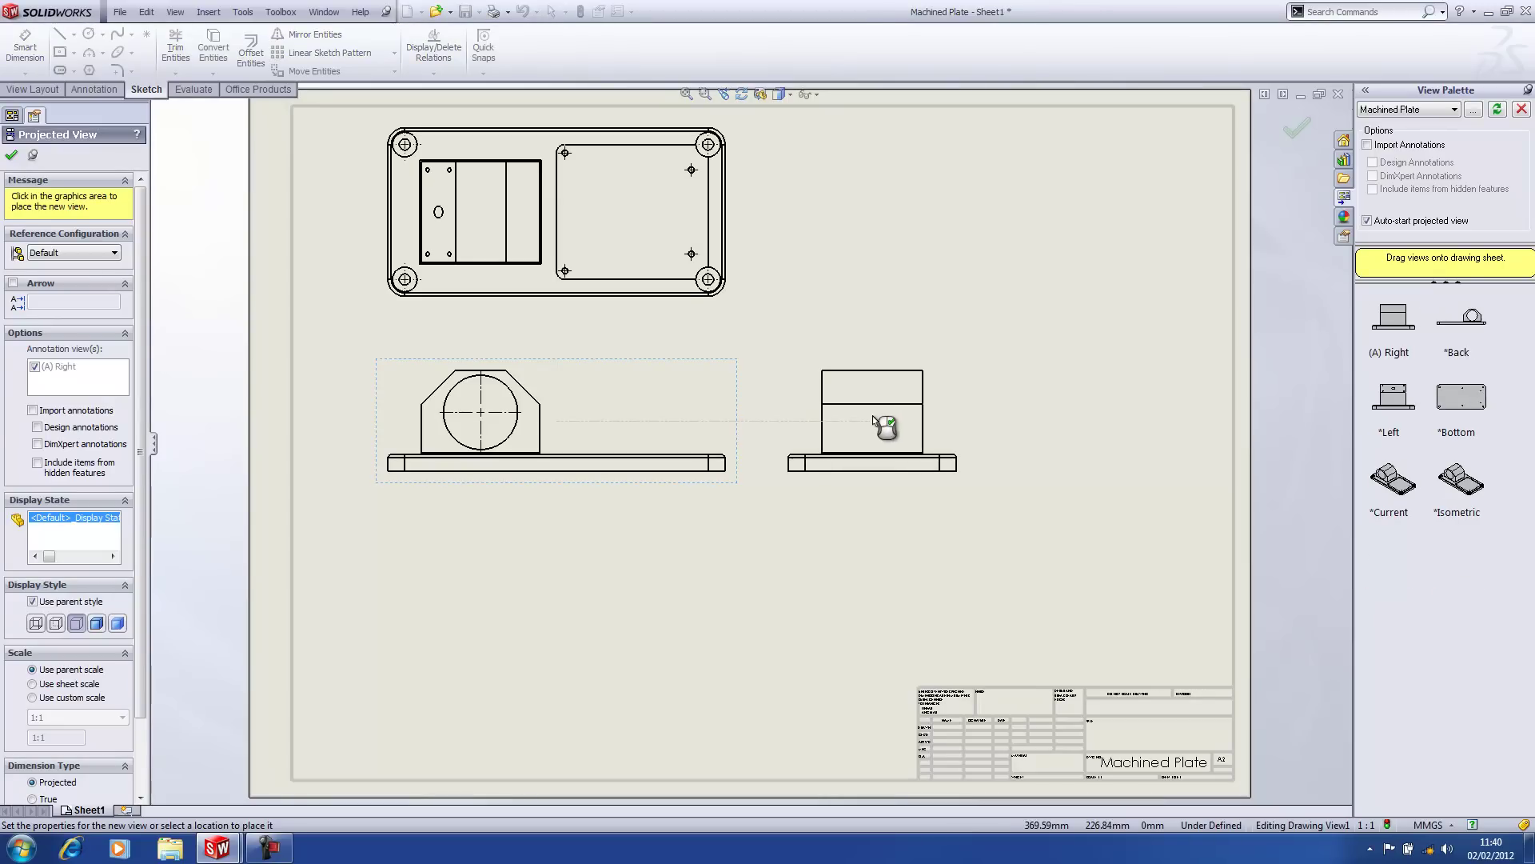
left_click(506, 672)
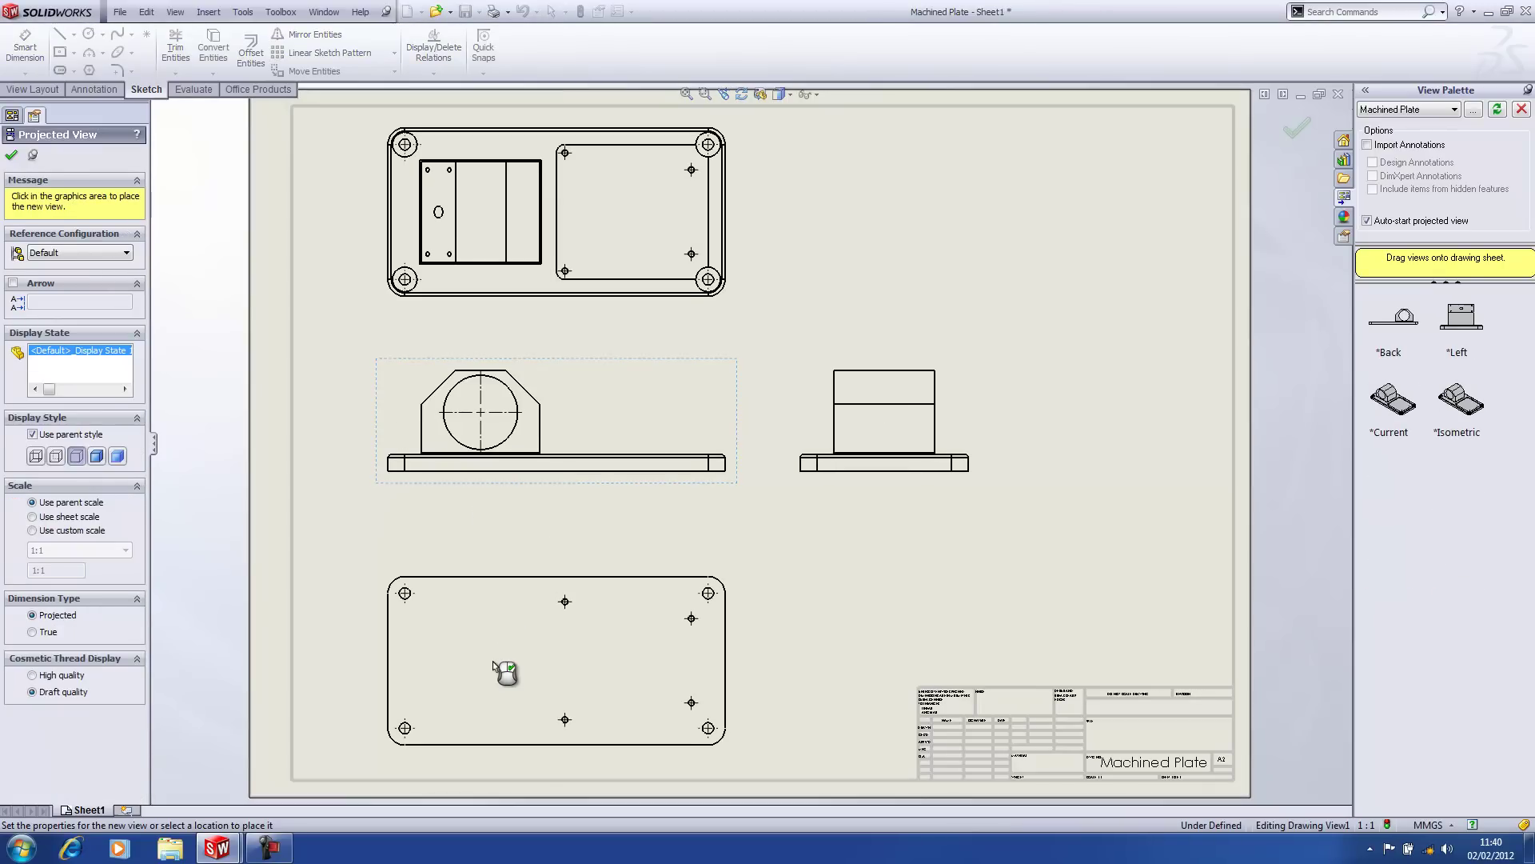
key("Escape")
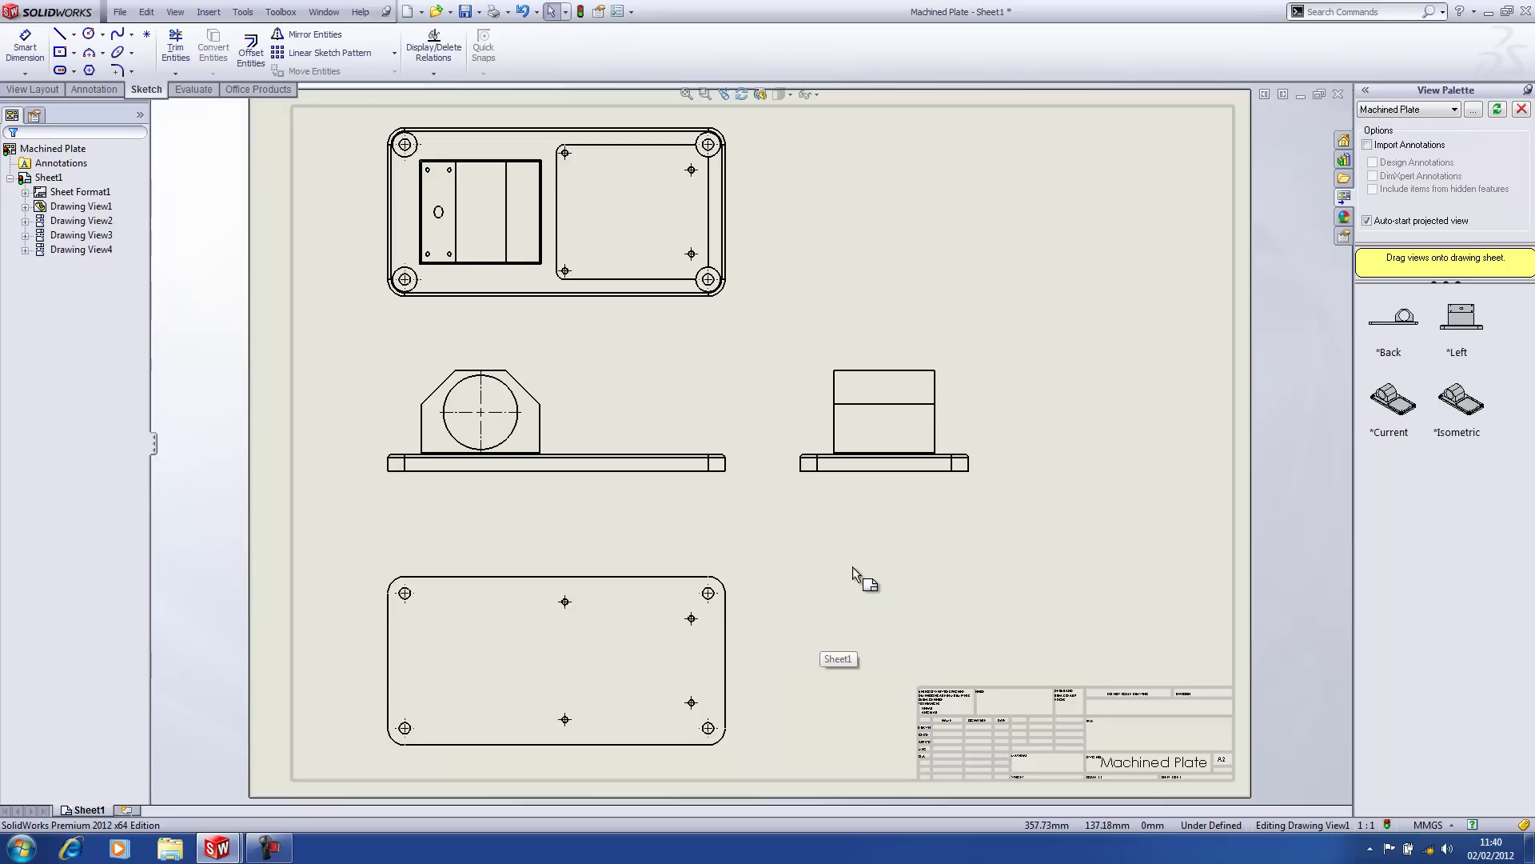
Set the scale of Sheet1 to 2:3 in the sheet properties.
right_click(932, 534)
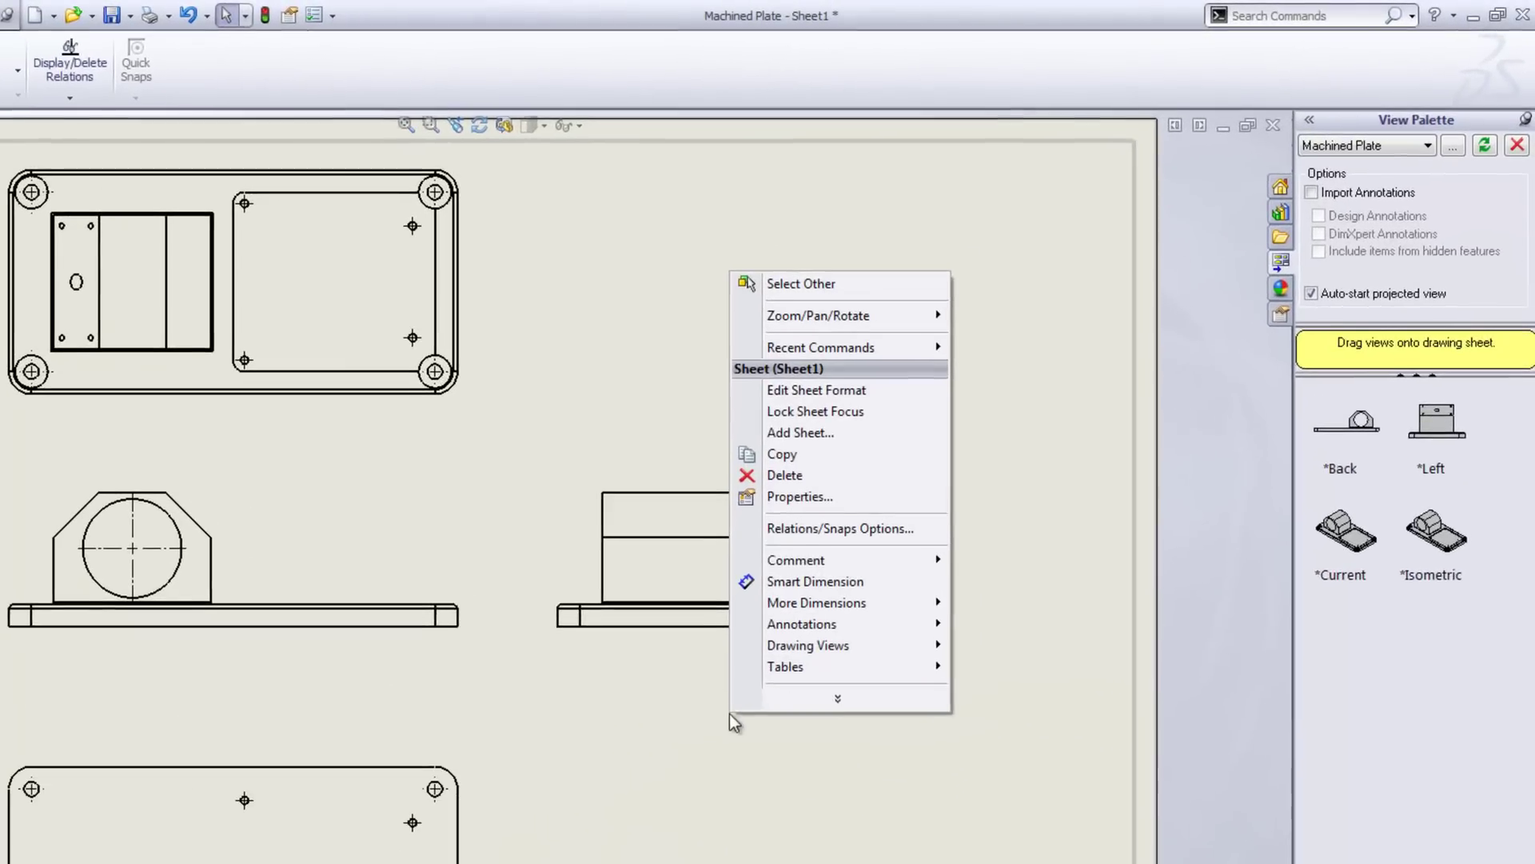
left_click(815, 501)
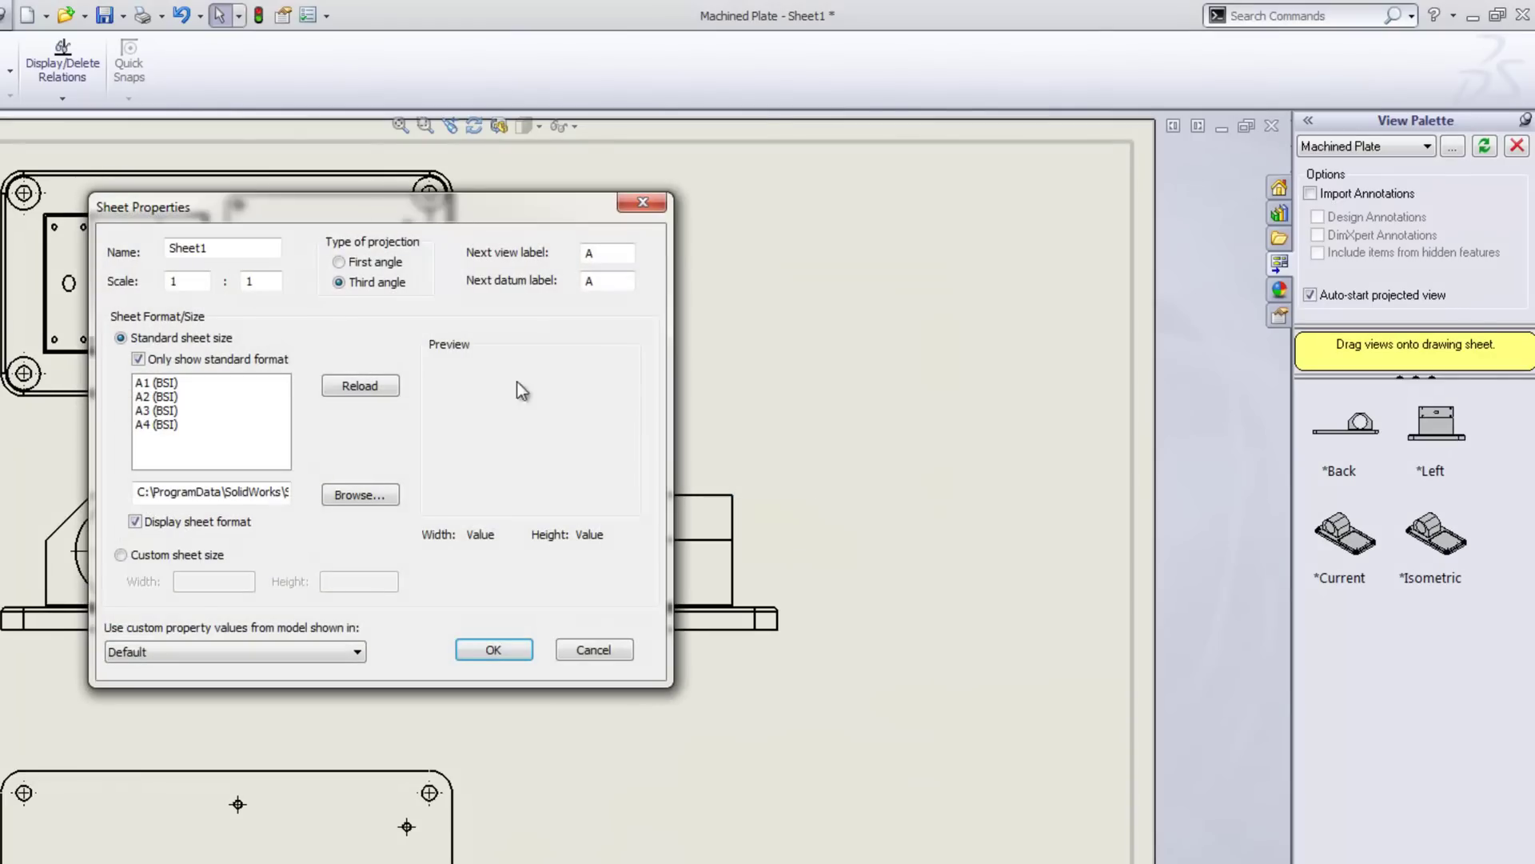
type("2")
key("Tab")
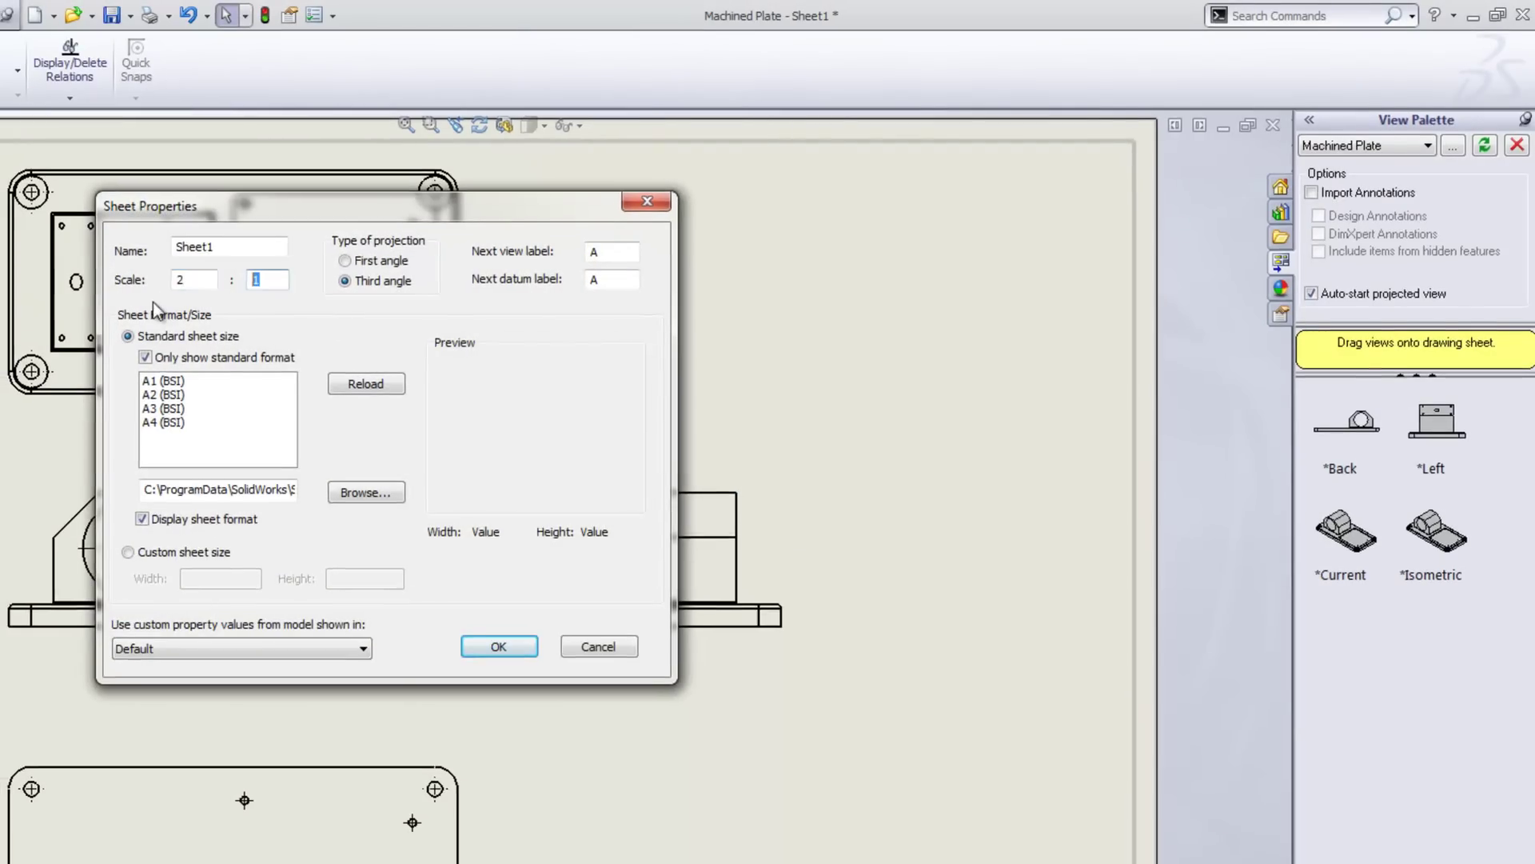
type("3")
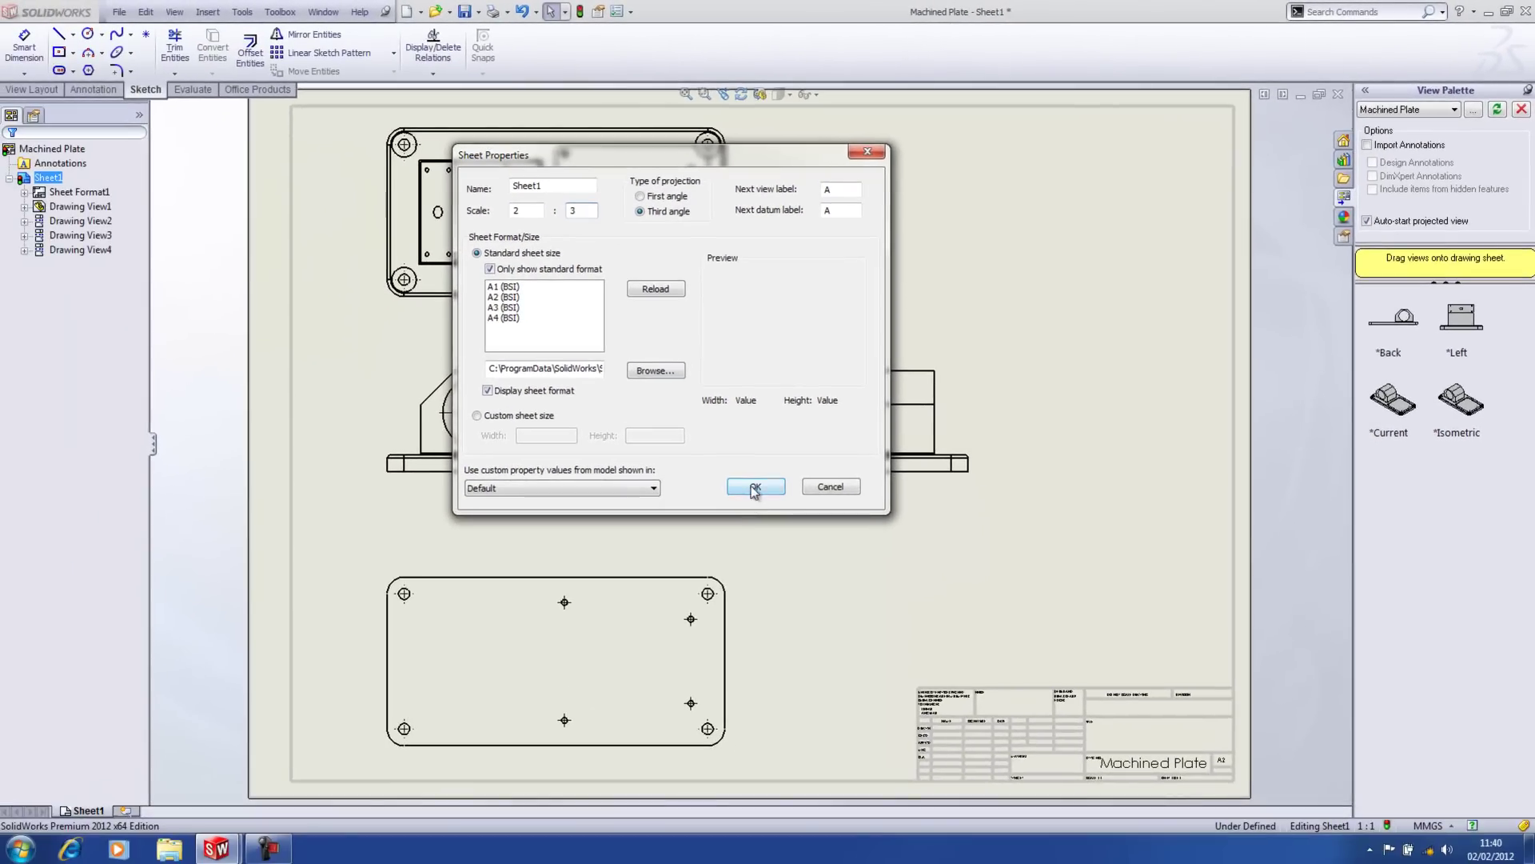
left_click(754, 488)
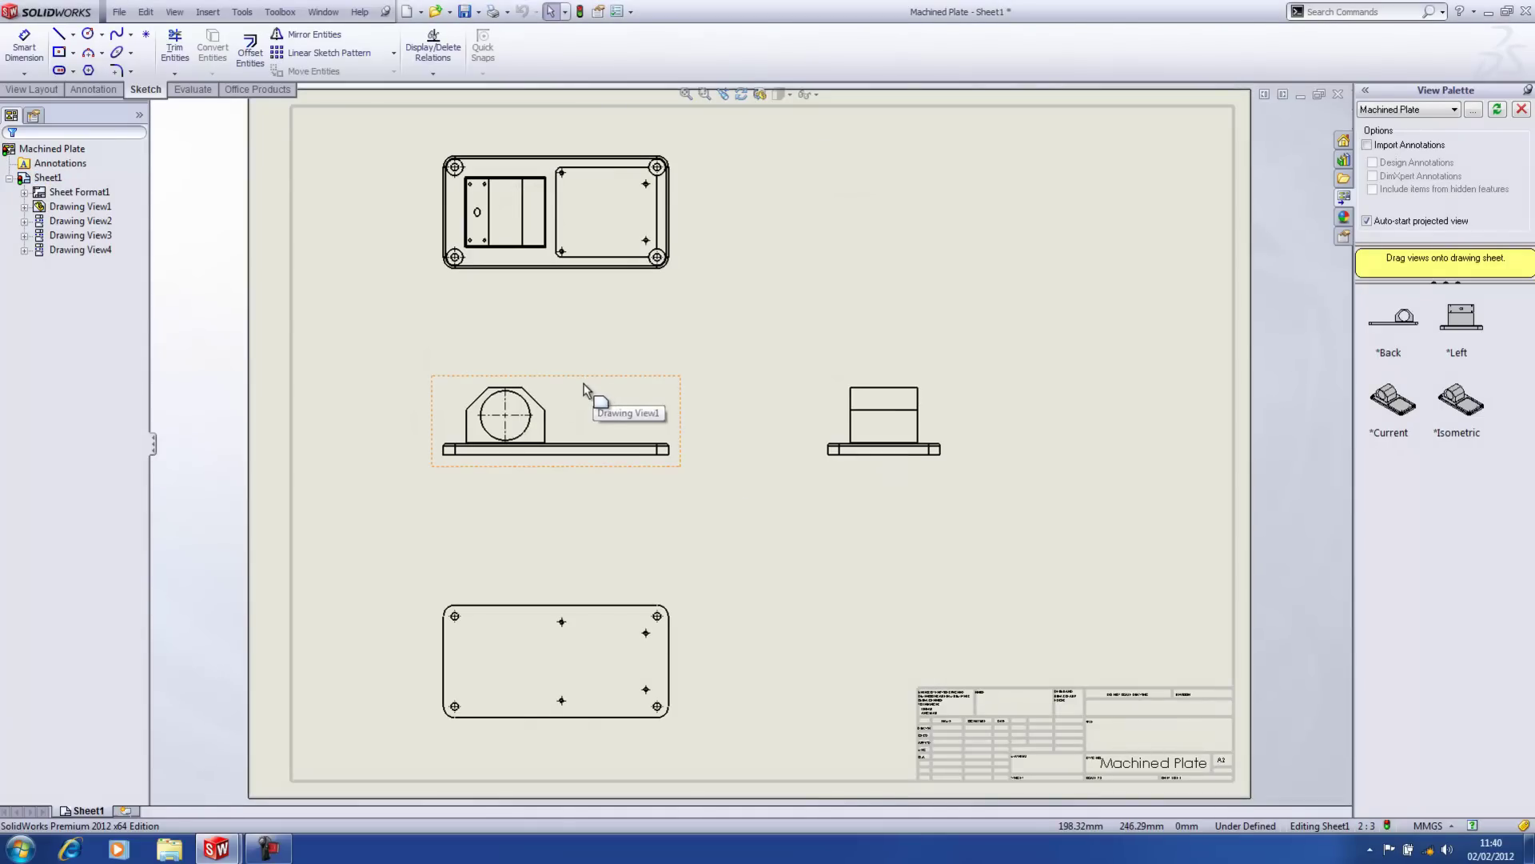
Place an auxiliary view A projected from the left sloping edge of the block in the front view.
scroll(511, 380, "down", 3)
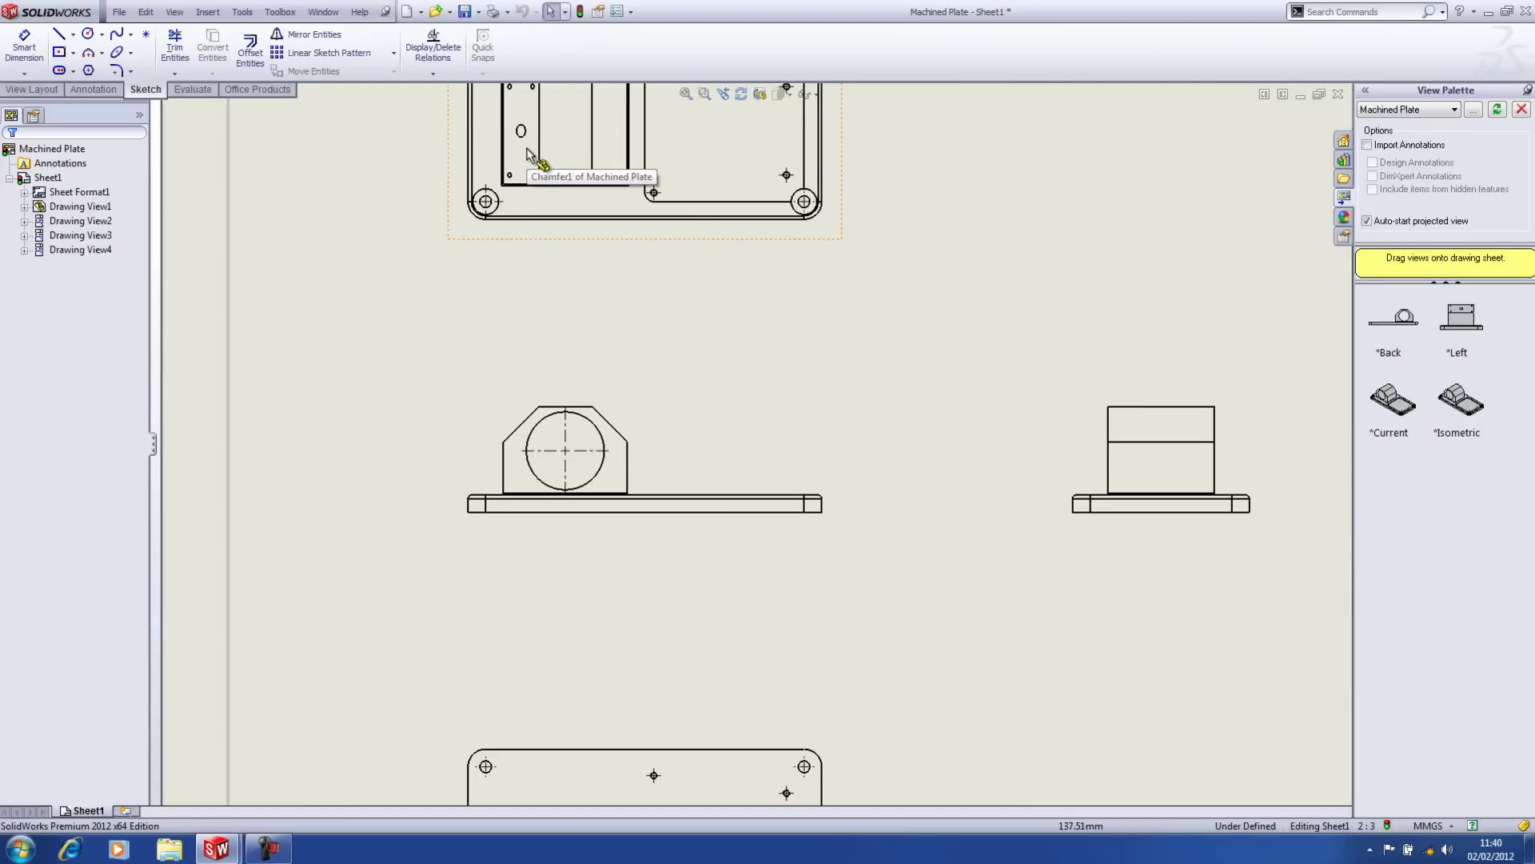
scroll(531, 428, "down", 1)
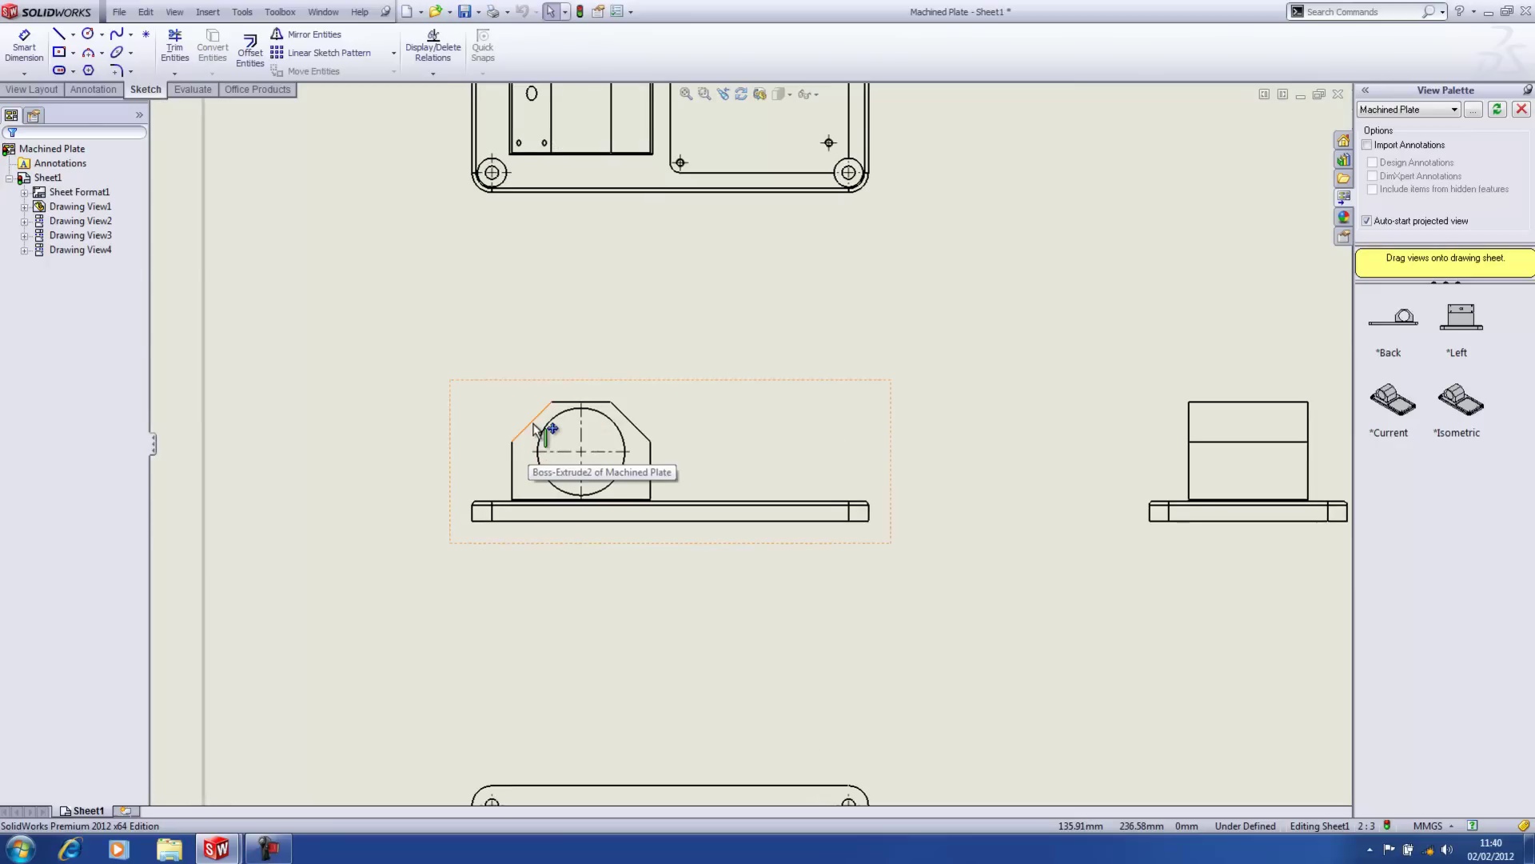
left_click(506, 397)
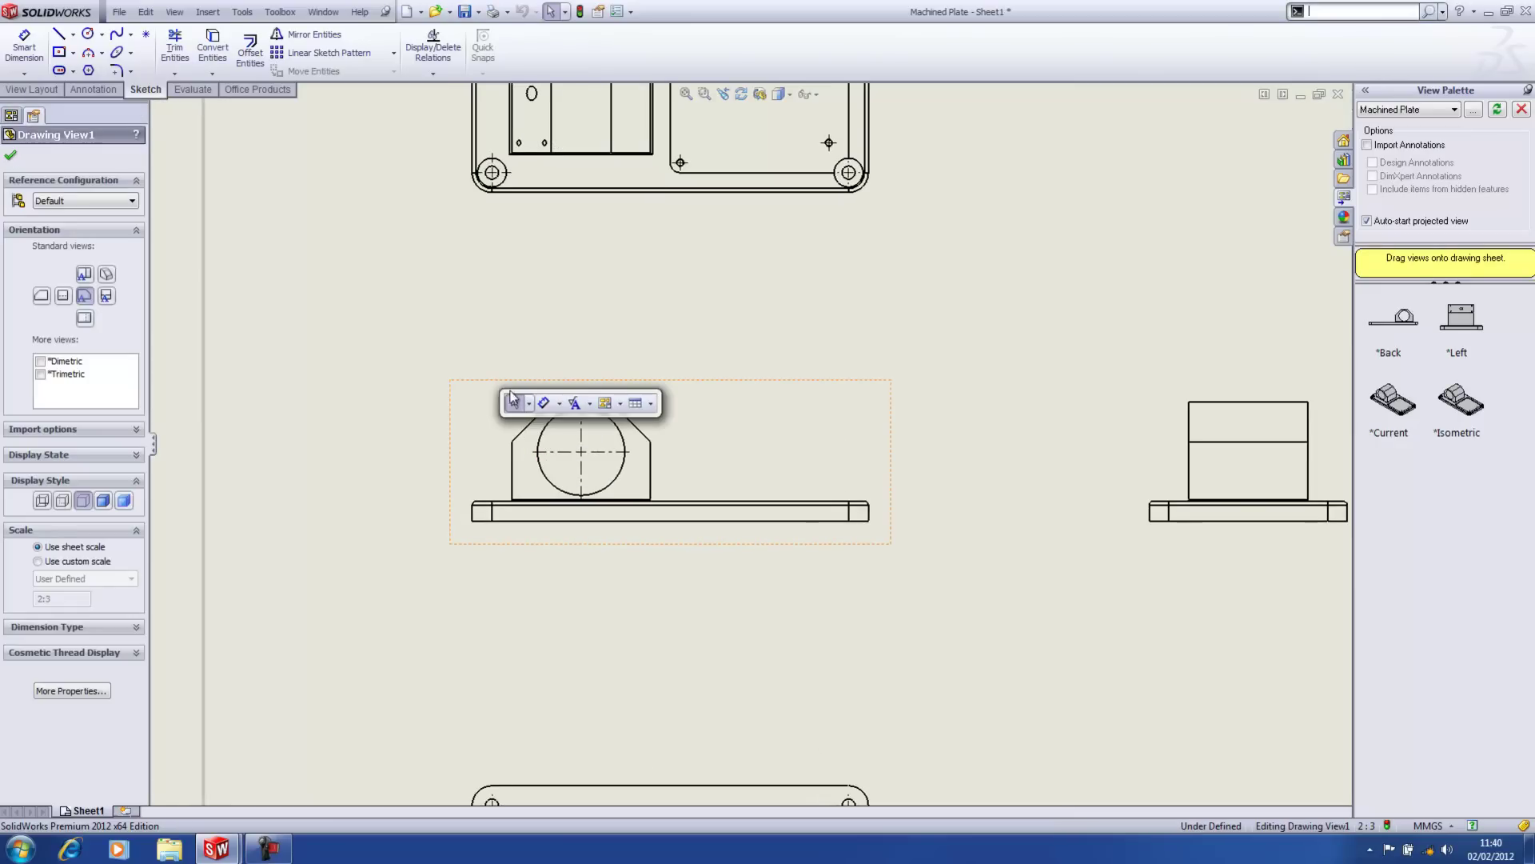
left_click(621, 407)
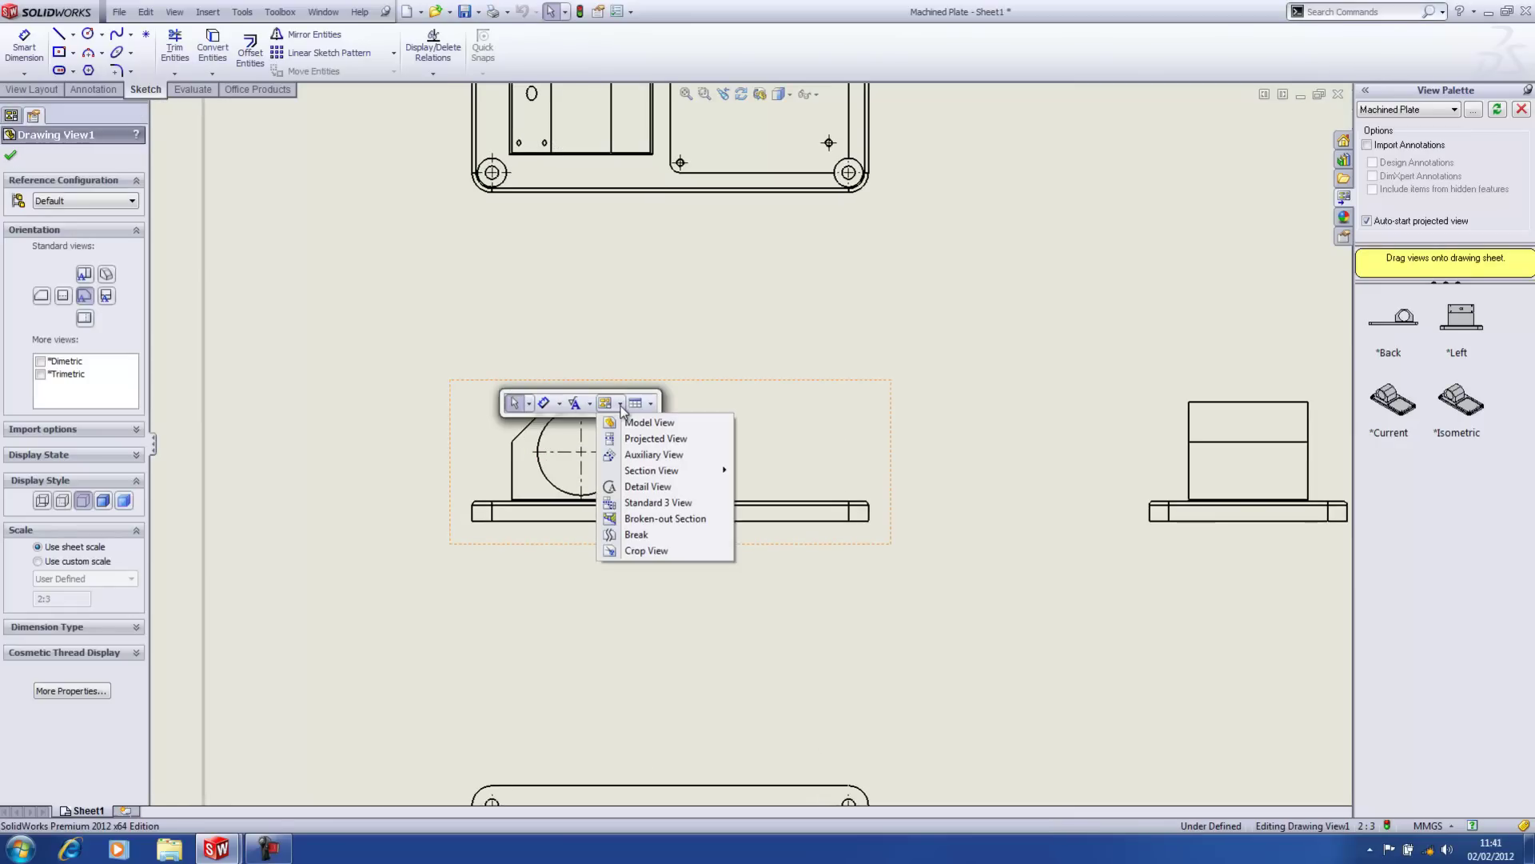
mouse_move(637, 474)
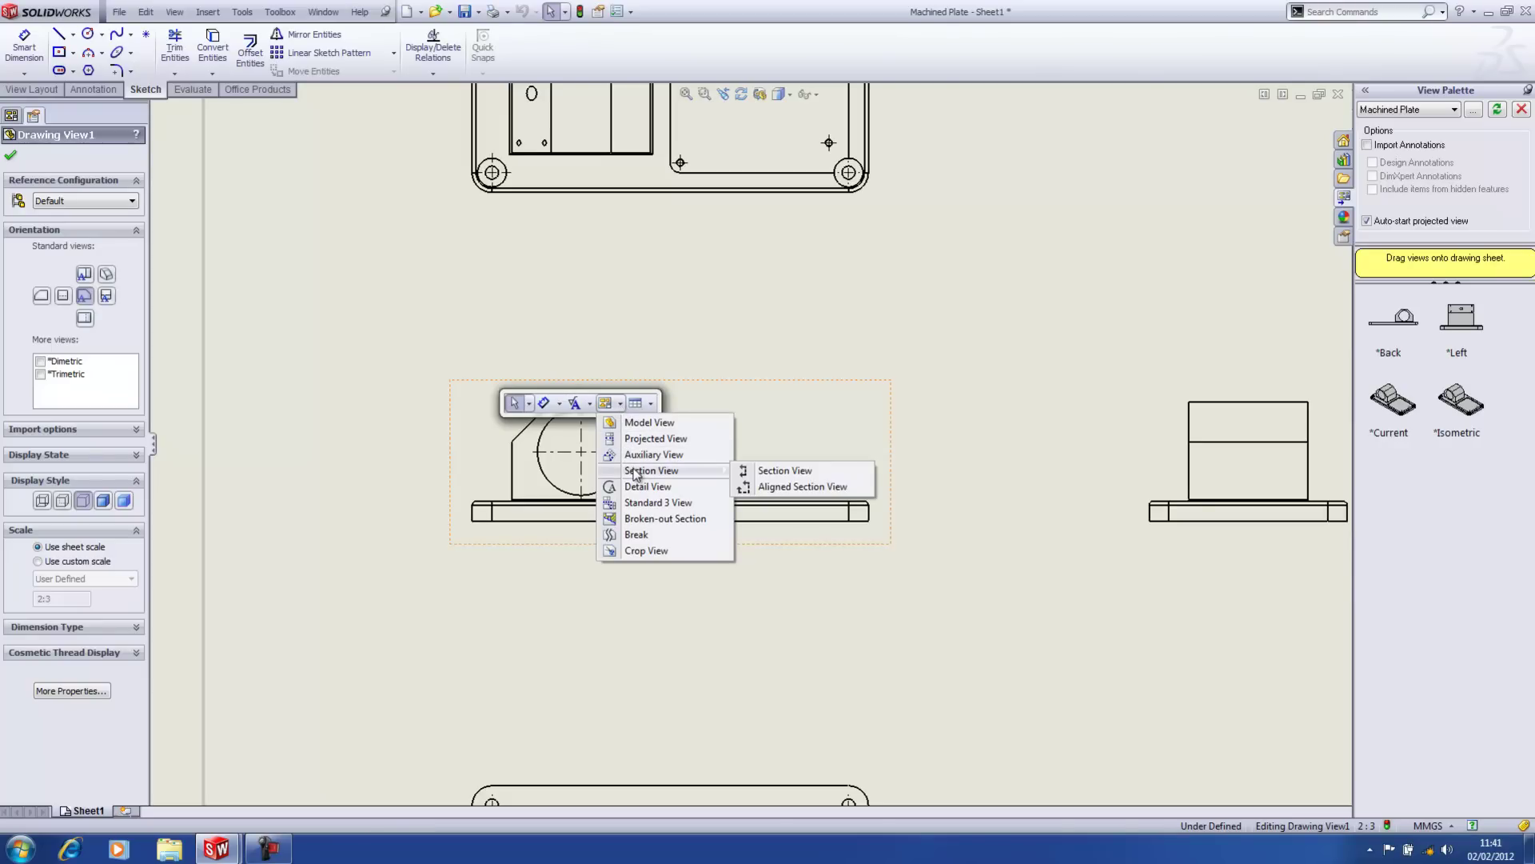
left_click(644, 454)
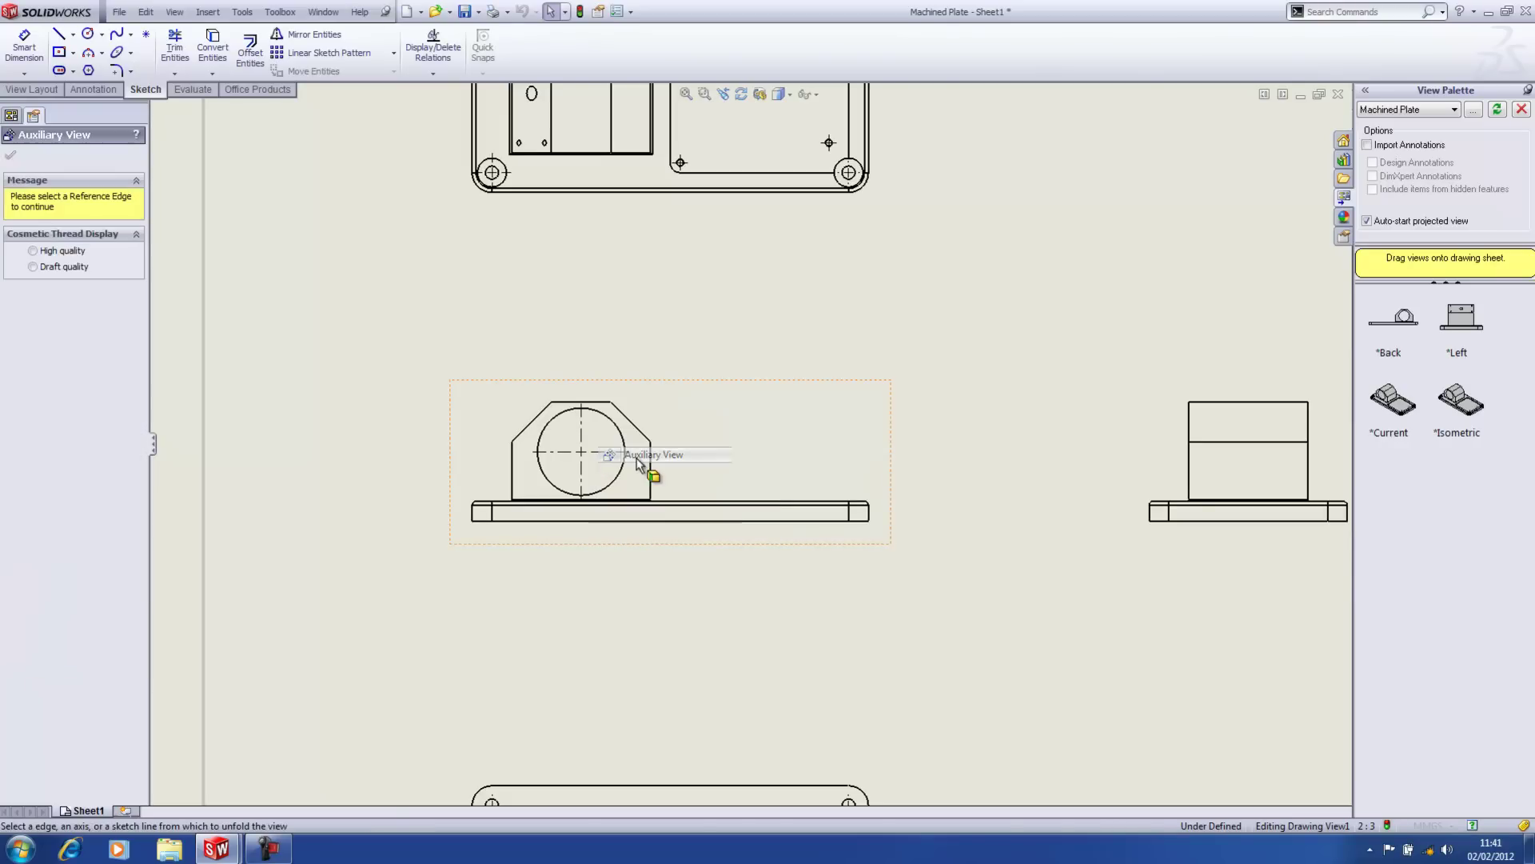
left_click(538, 415)
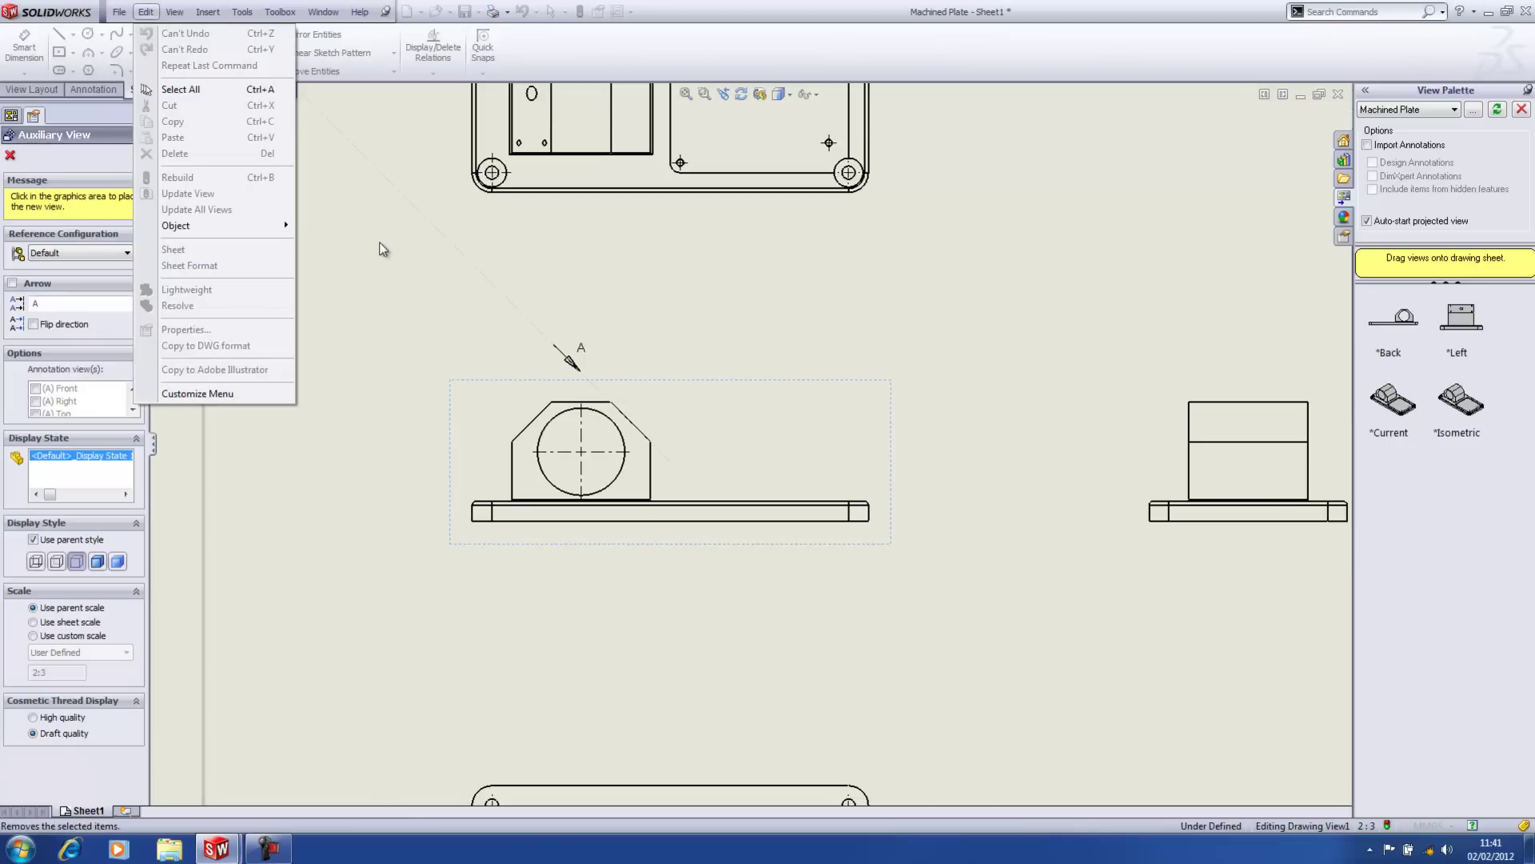
left_click(406, 241)
scroll(414, 280, "up", 2)
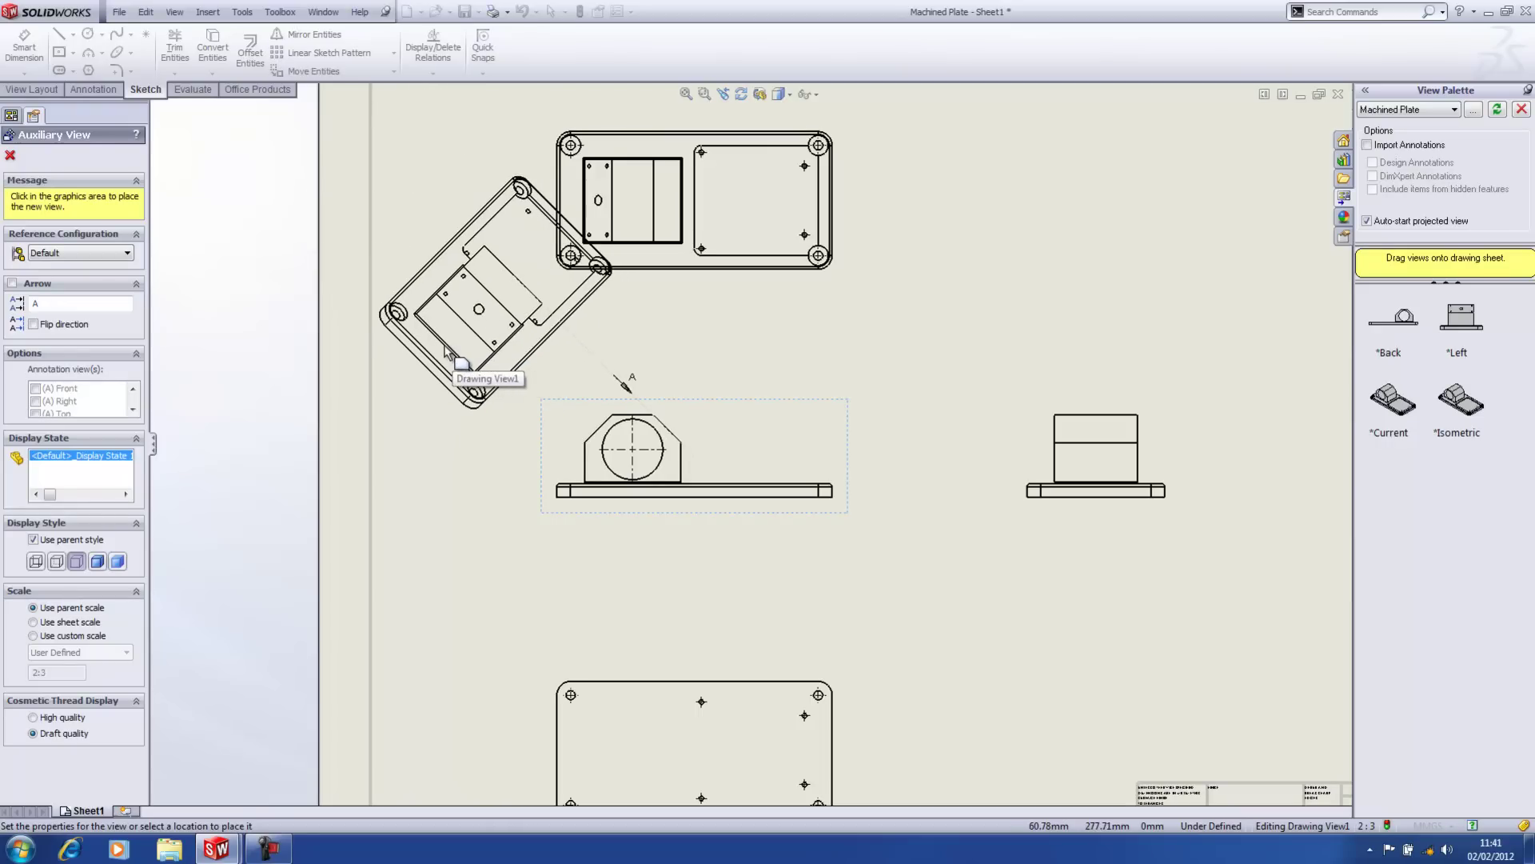
left_click(497, 385)
scroll(548, 274, "down", 2)
left_click(737, 313)
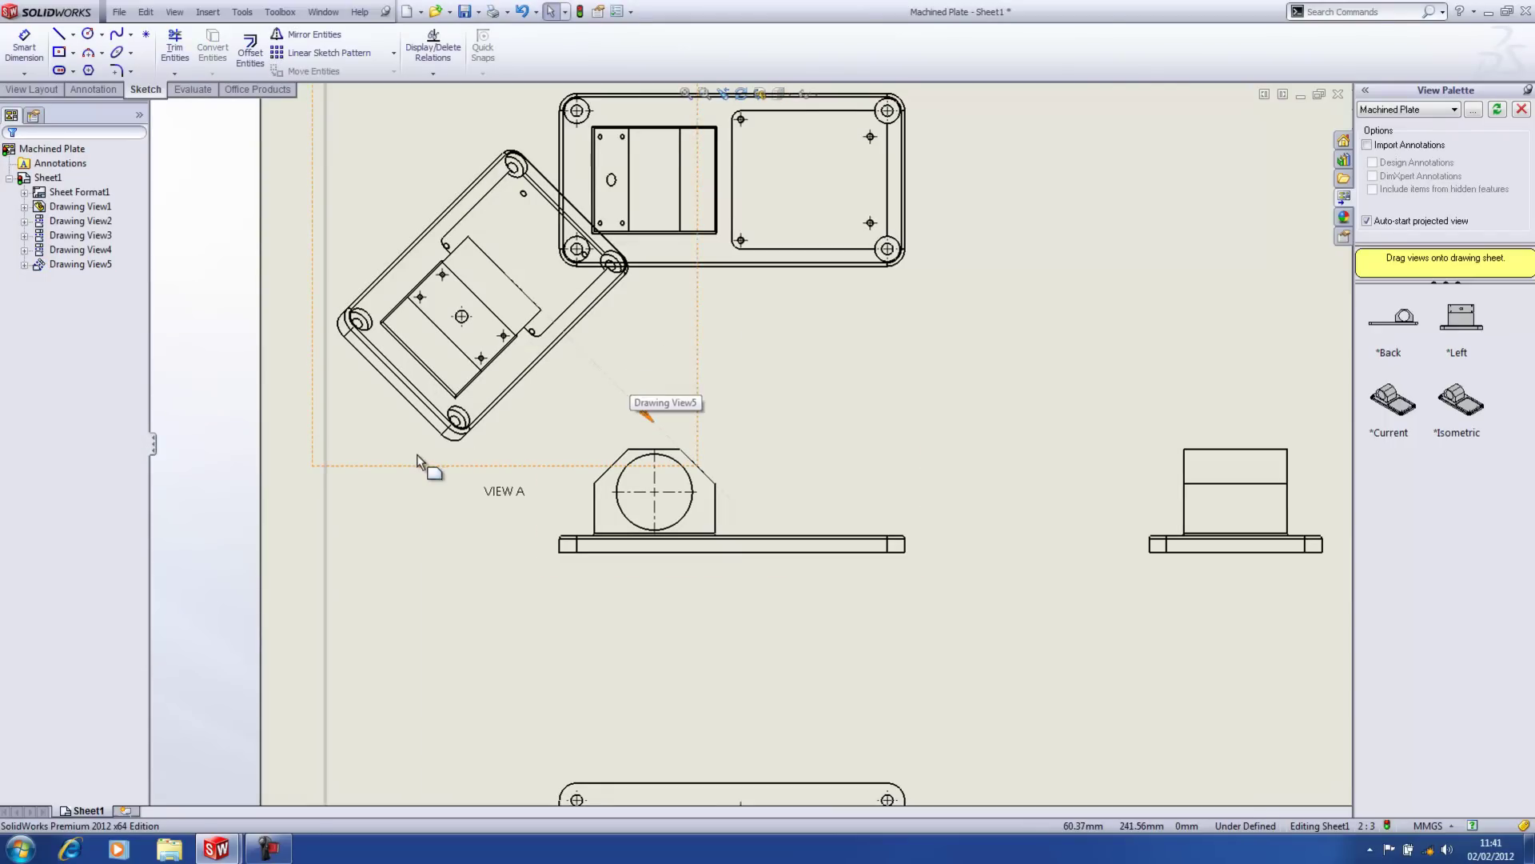
Break the alignment of auxiliary view A and move the view down and left, clear of the top view.
mouse_move(416, 464)
left_mouse_down()
mouse_move(401, 474)
mouse_move(299, 399)
mouse_move(430, 514)
mouse_move(292, 399)
mouse_move(455, 535)
mouse_move(334, 452)
mouse_move(397, 507)
left_mouse_up()
left_click(397, 507)
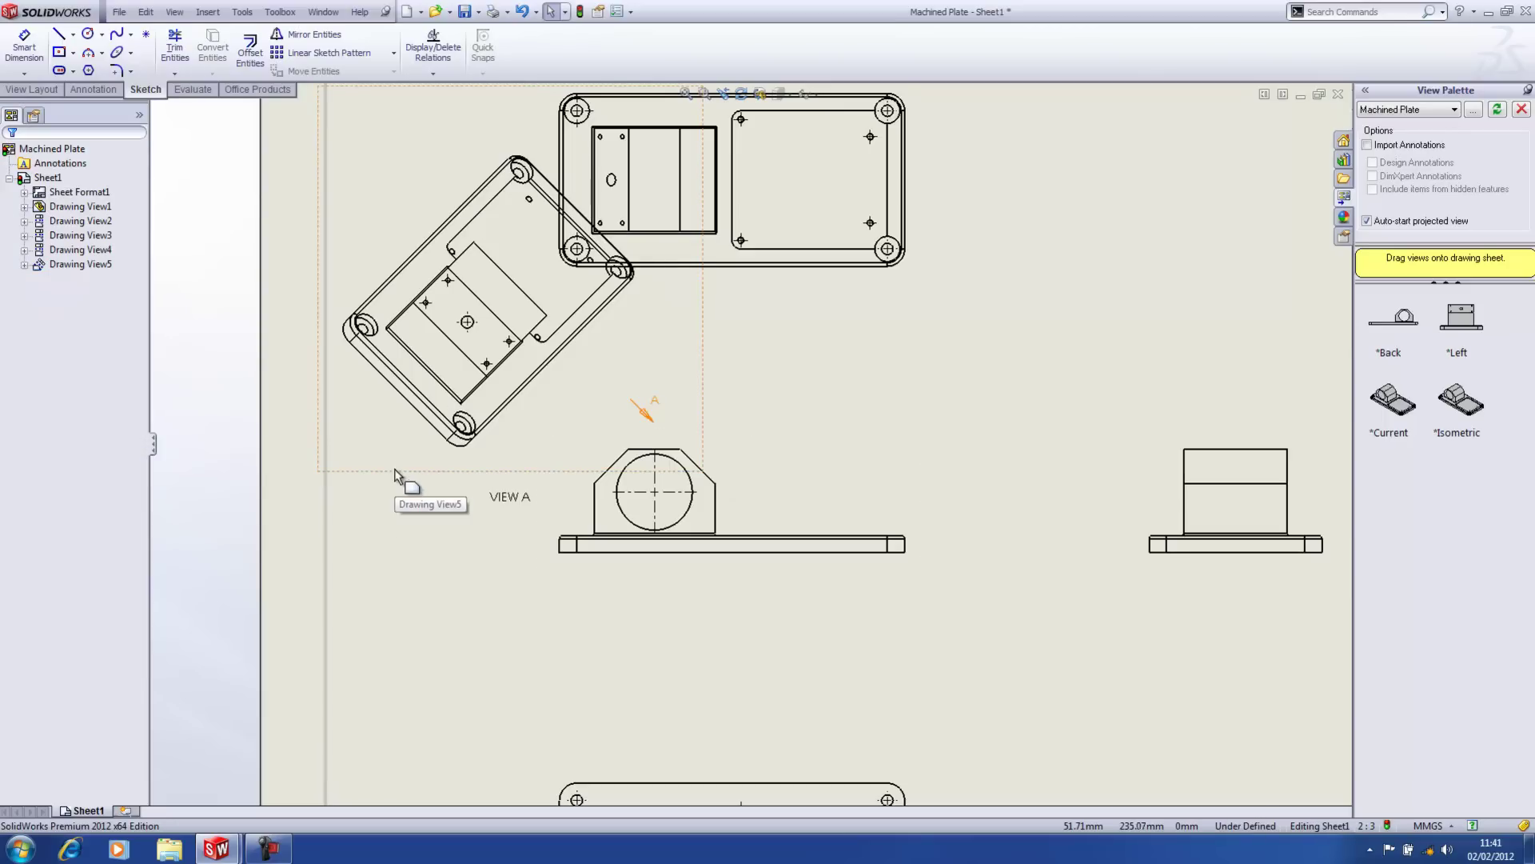
right_click(396, 474)
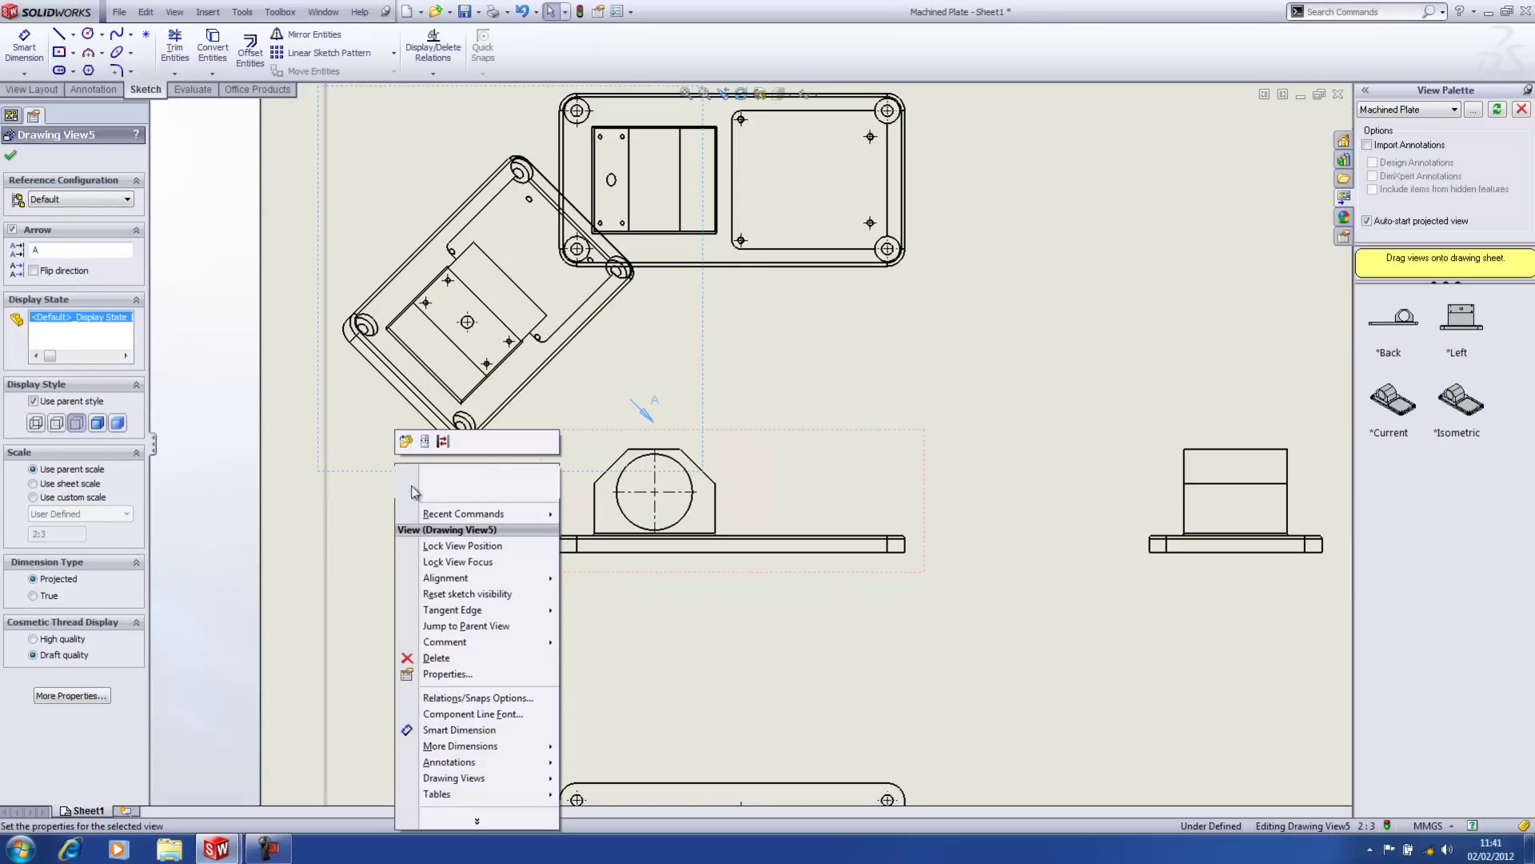
mouse_move(446, 577)
left_click(624, 581)
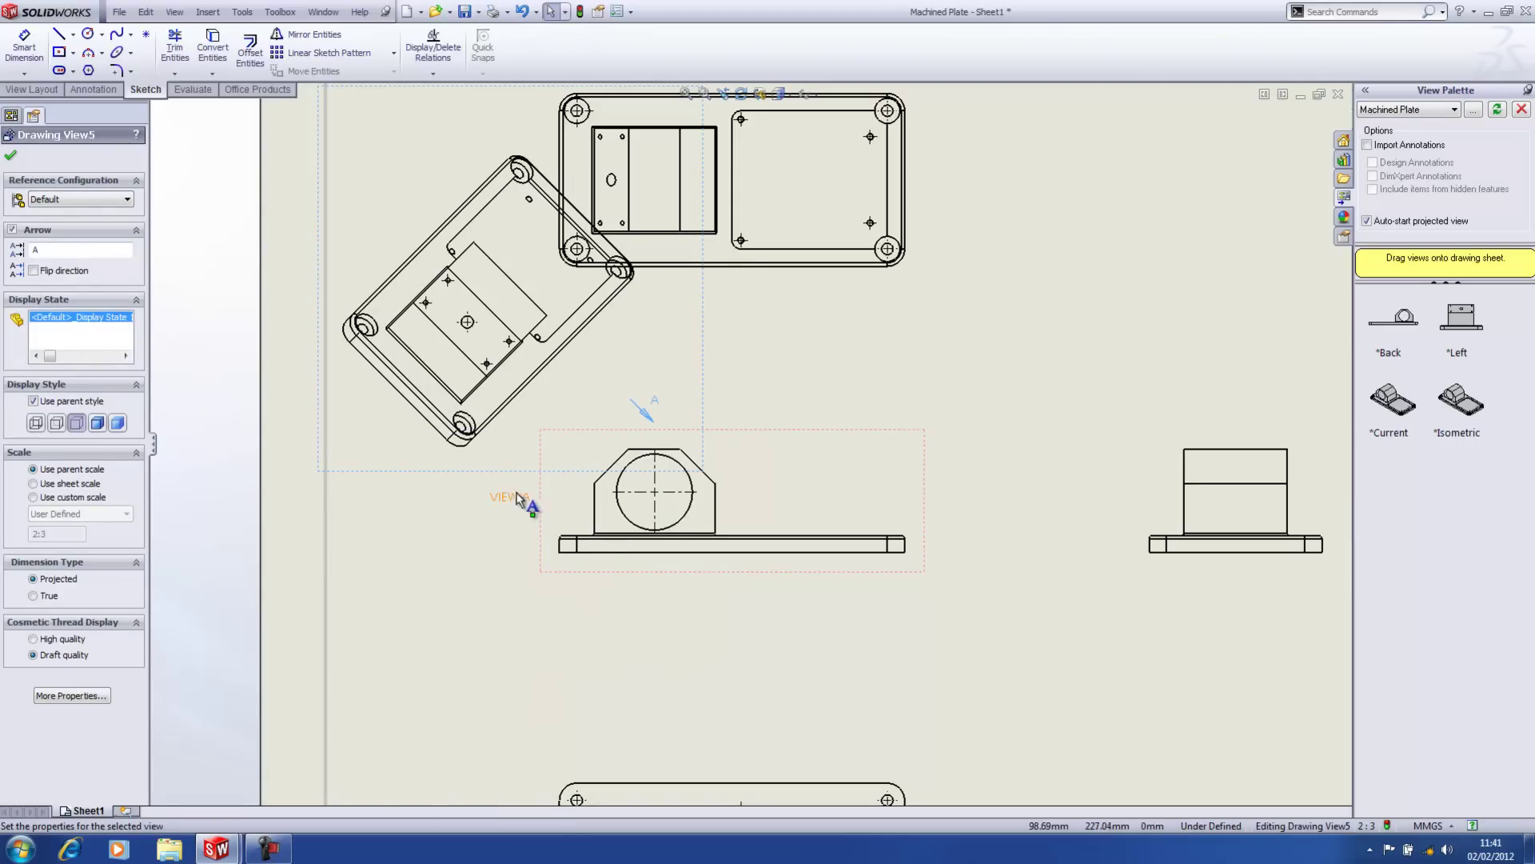
mouse_move(502, 491)
left_mouse_down()
mouse_move(448, 480)
mouse_move(356, 518)
mouse_move(388, 541)
left_mouse_up()
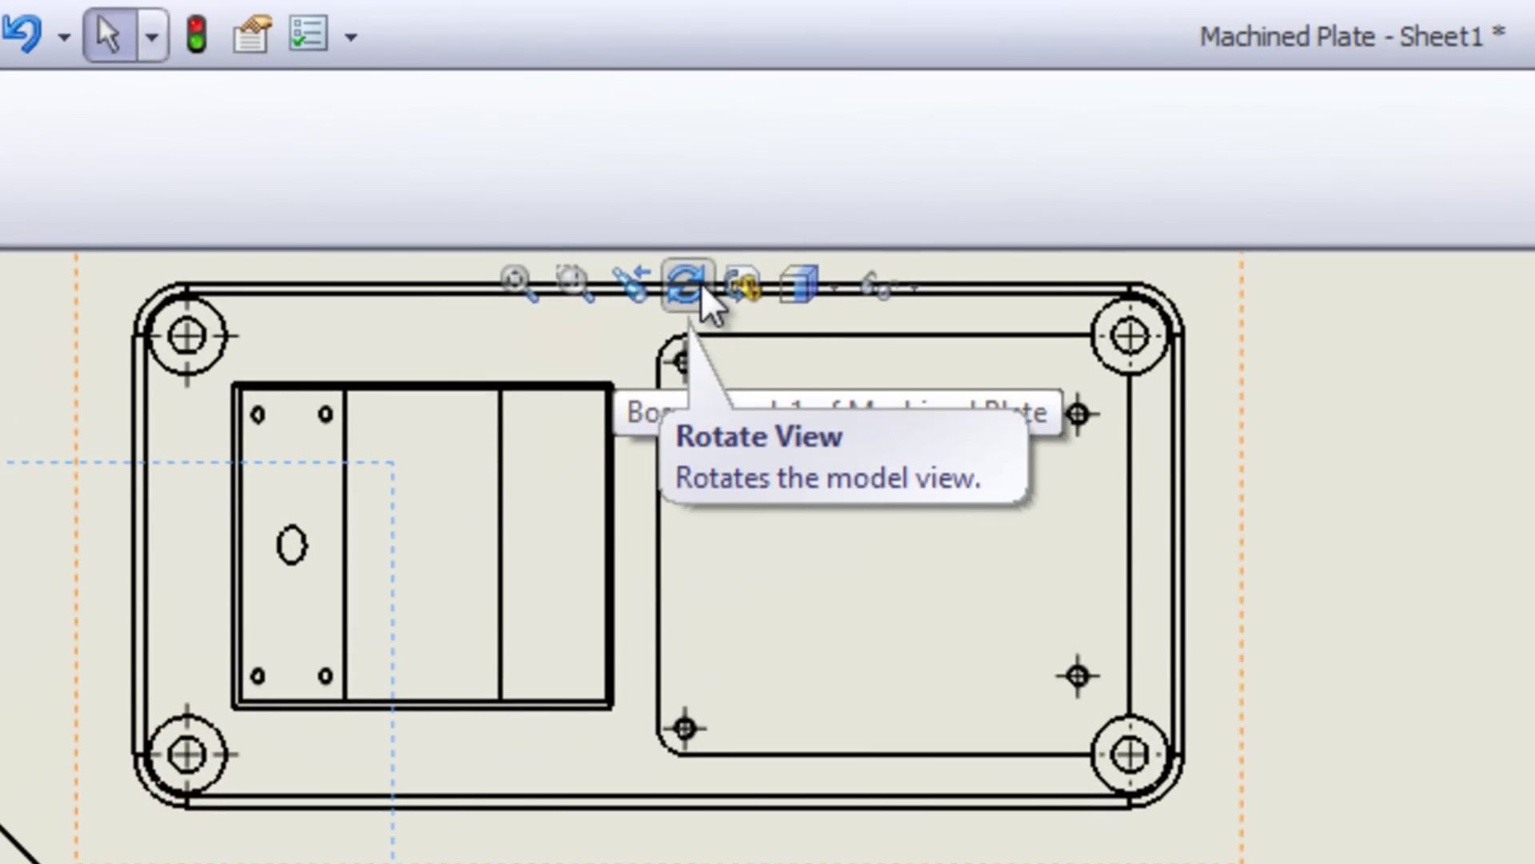
Rotate auxiliary view A by 45 degrees so that it stands upright.
left_click(696, 286)
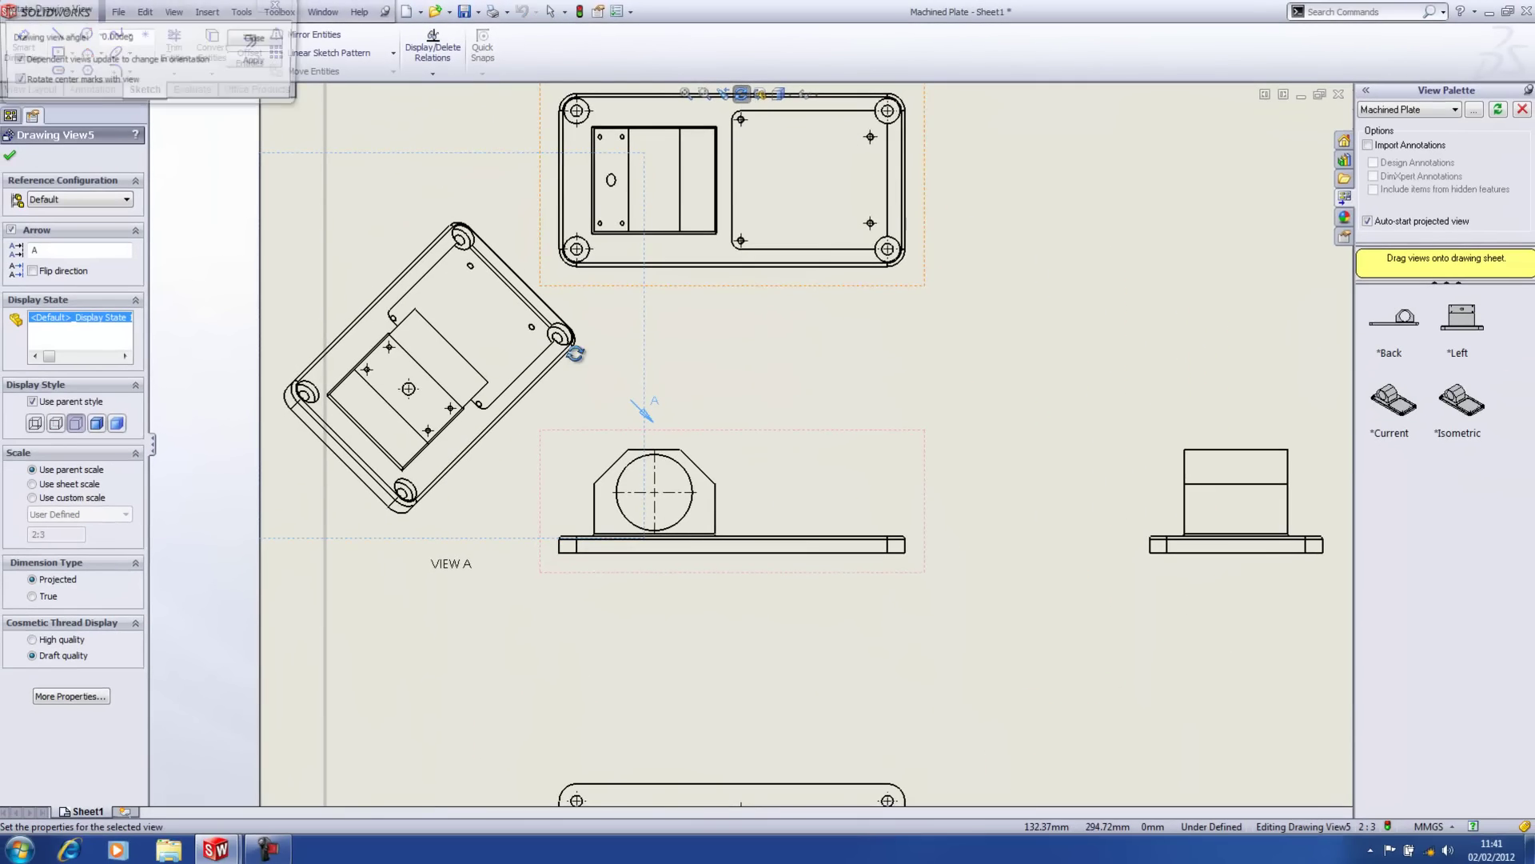
mouse_move(367, 442)
left_mouse_down()
mouse_move(366, 464)
mouse_move(516, 443)
mouse_move(471, 272)
mouse_move(532, 292)
mouse_move(505, 278)
left_mouse_up()
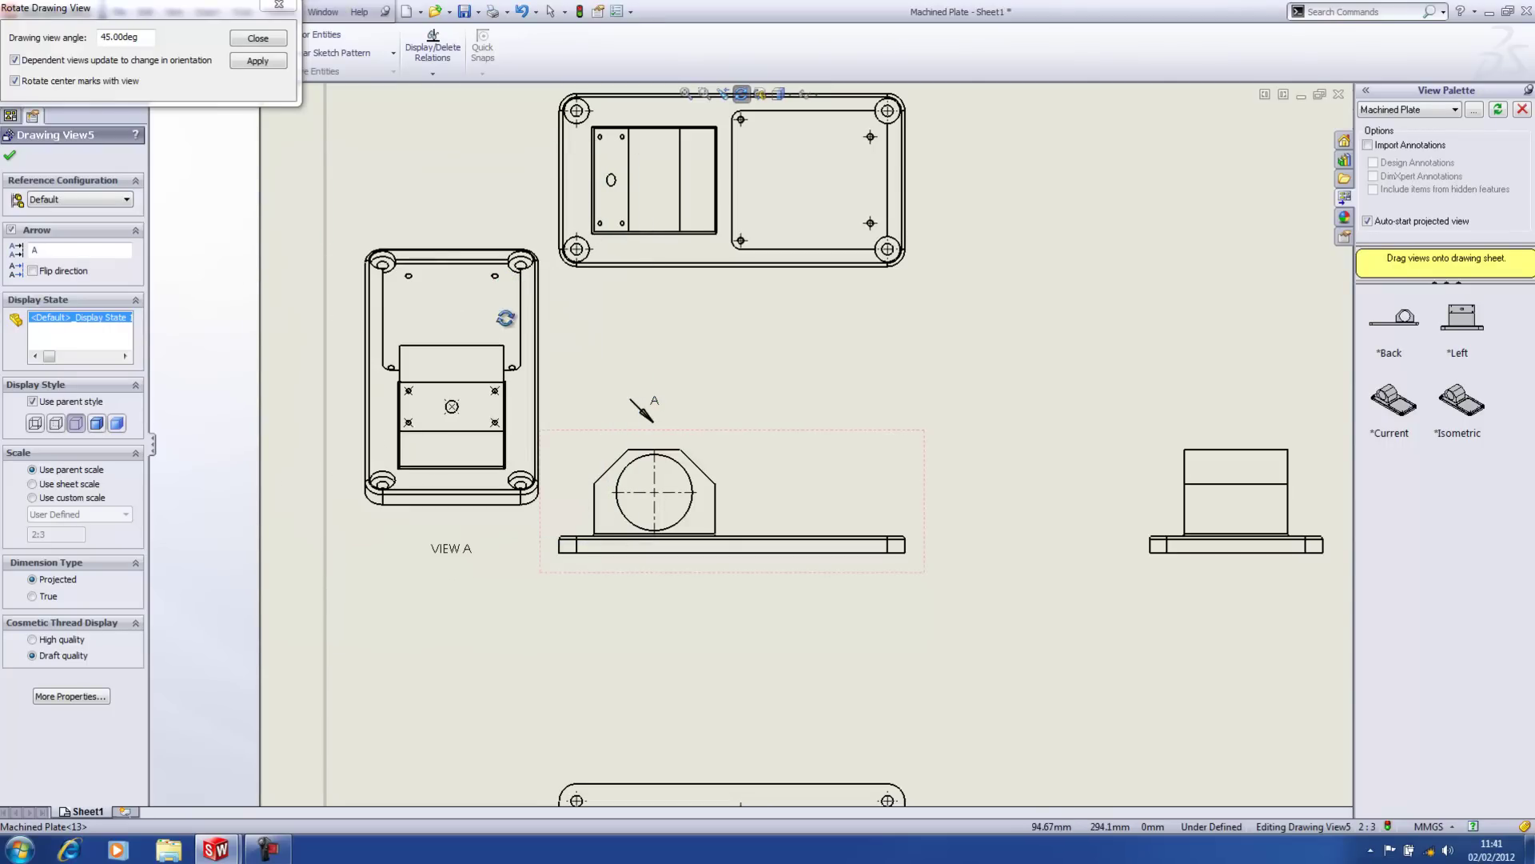
left_click(272, 40)
Delete the center marks from the central hole and the four small holes on the block in View A.
scroll(508, 445, "down", 5)
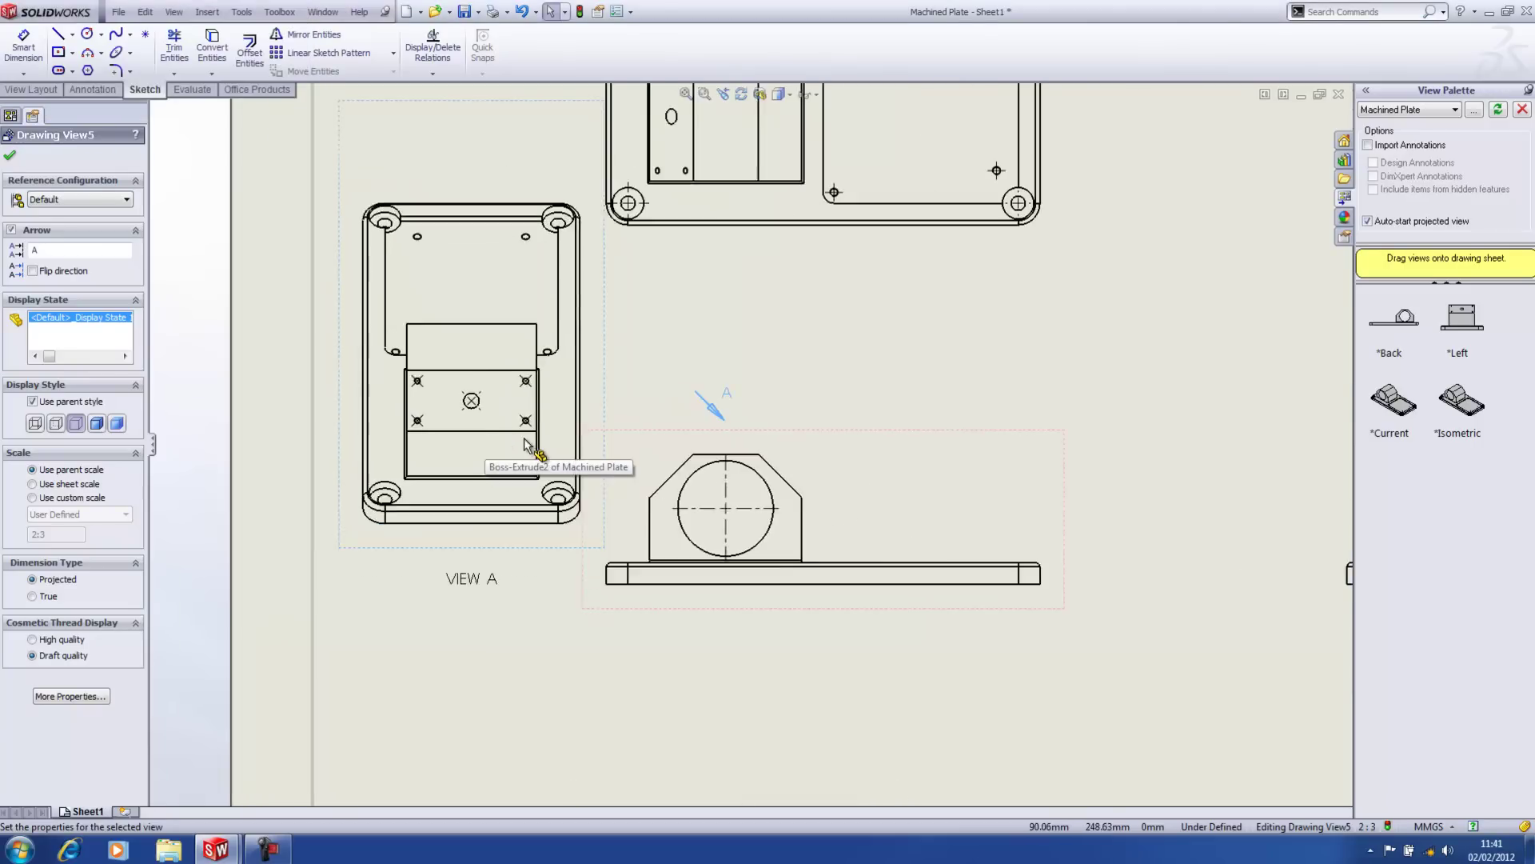
scroll(572, 429, "down", 2)
key("Escape")
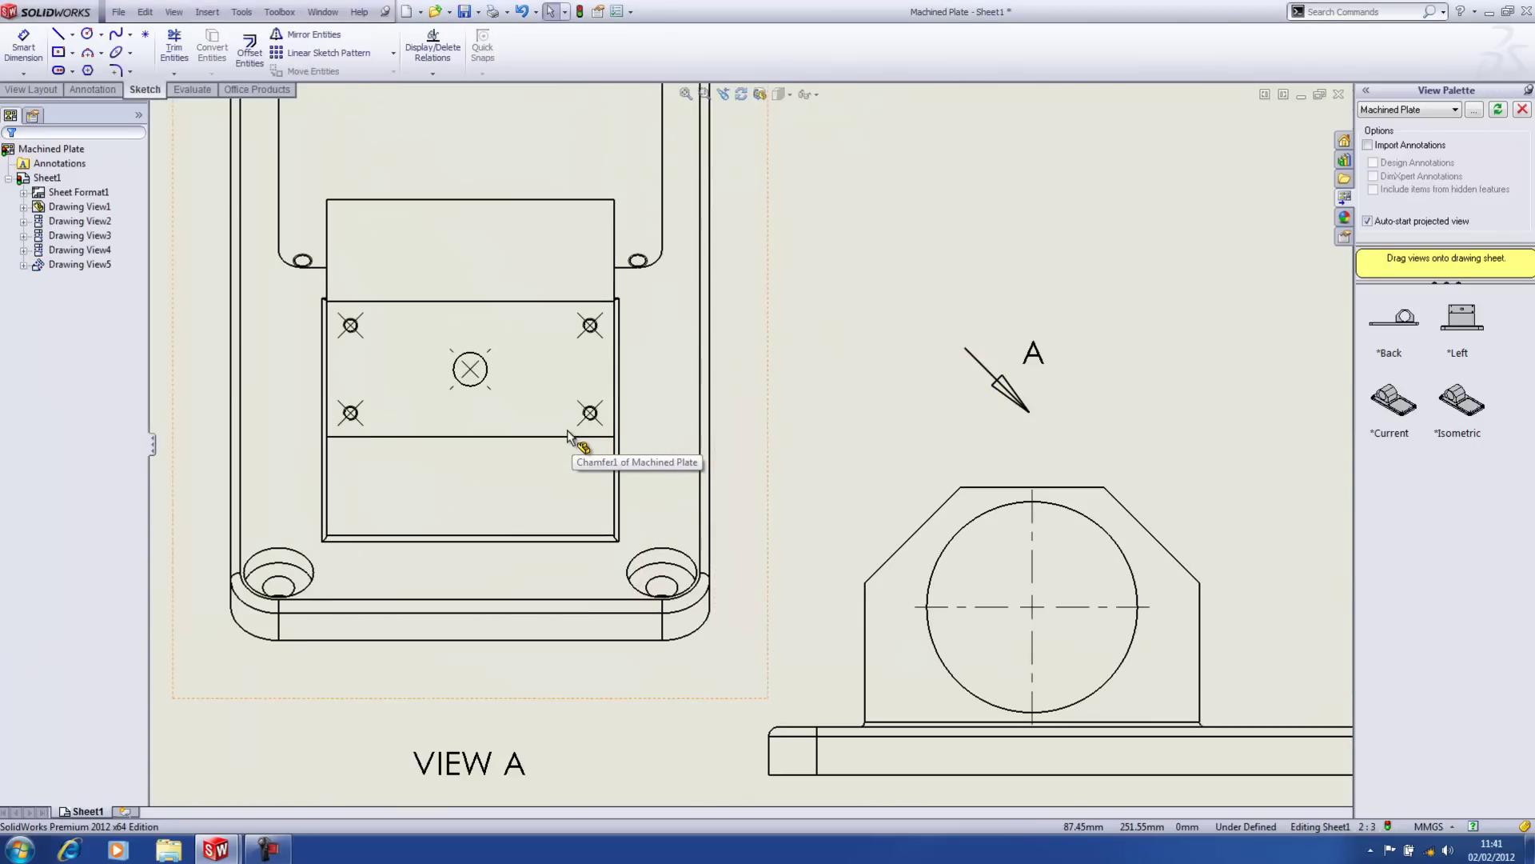
left_click(430, 385)
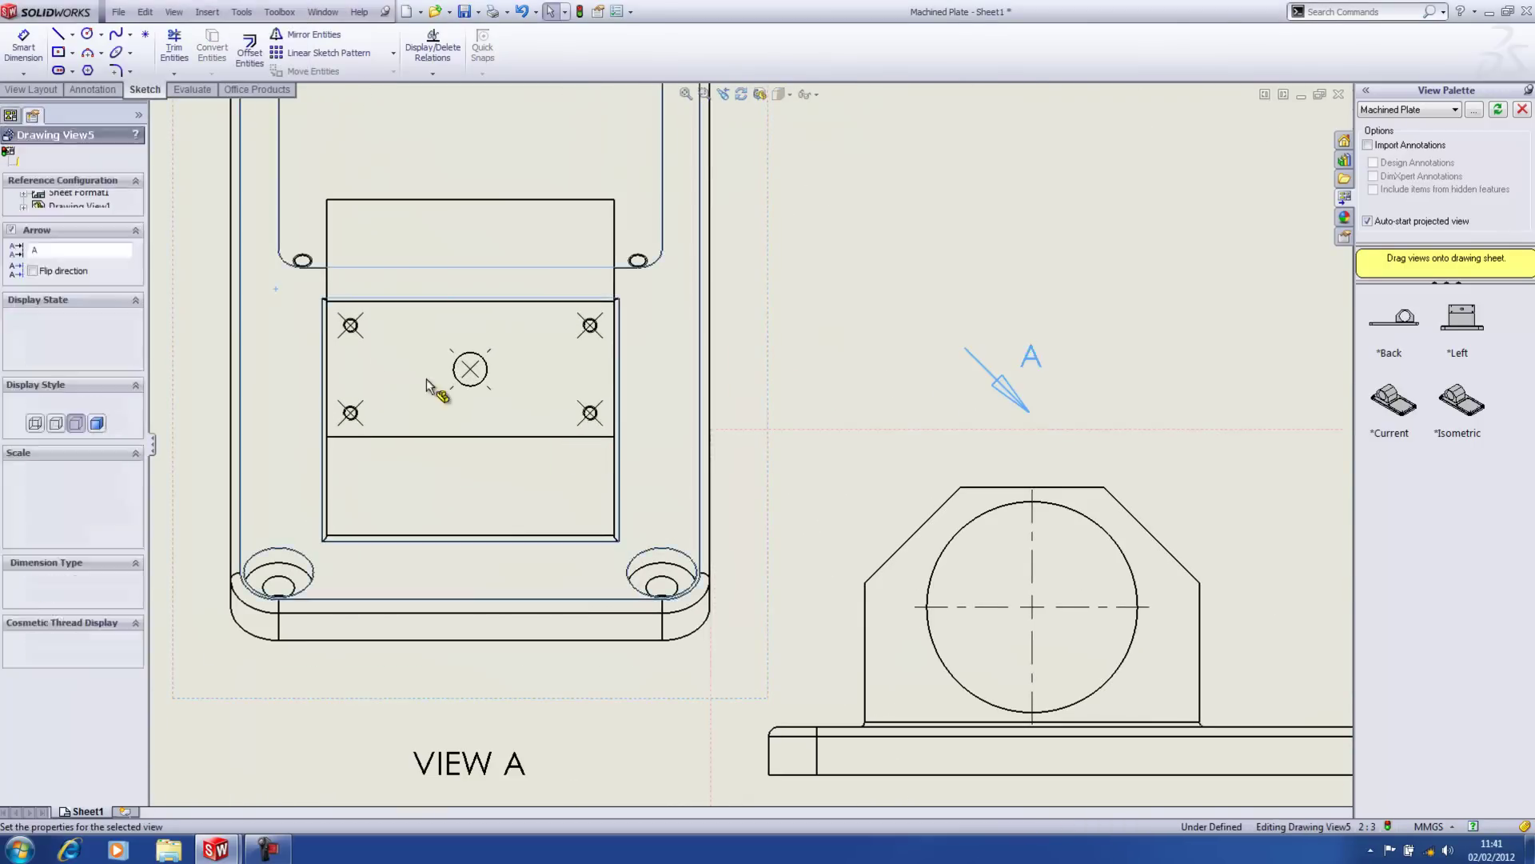
key("Escape")
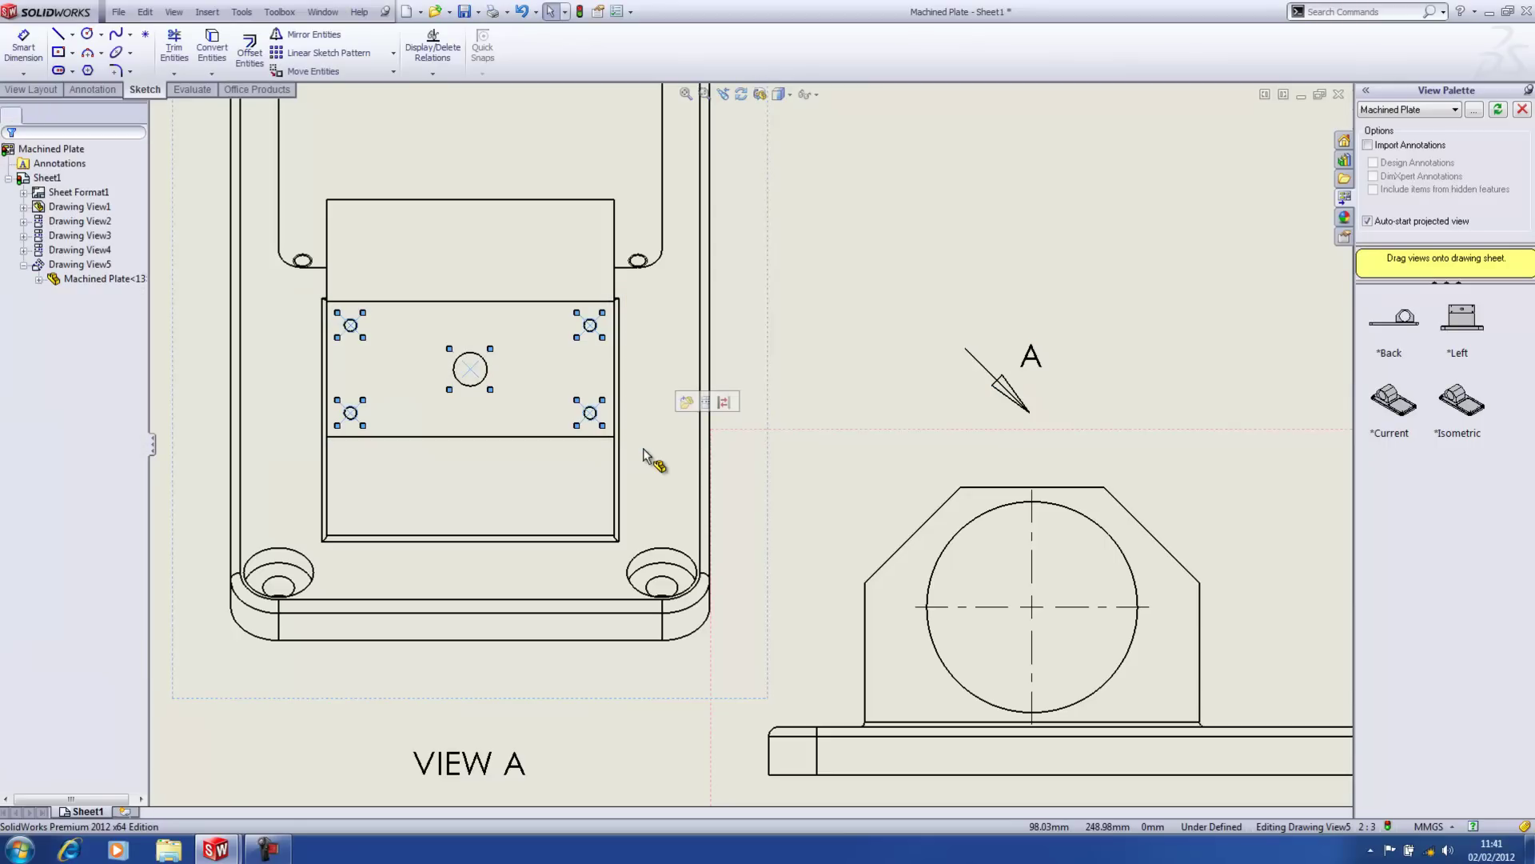
Add center marks automatically to all holes in View A.
left_click(432, 662)
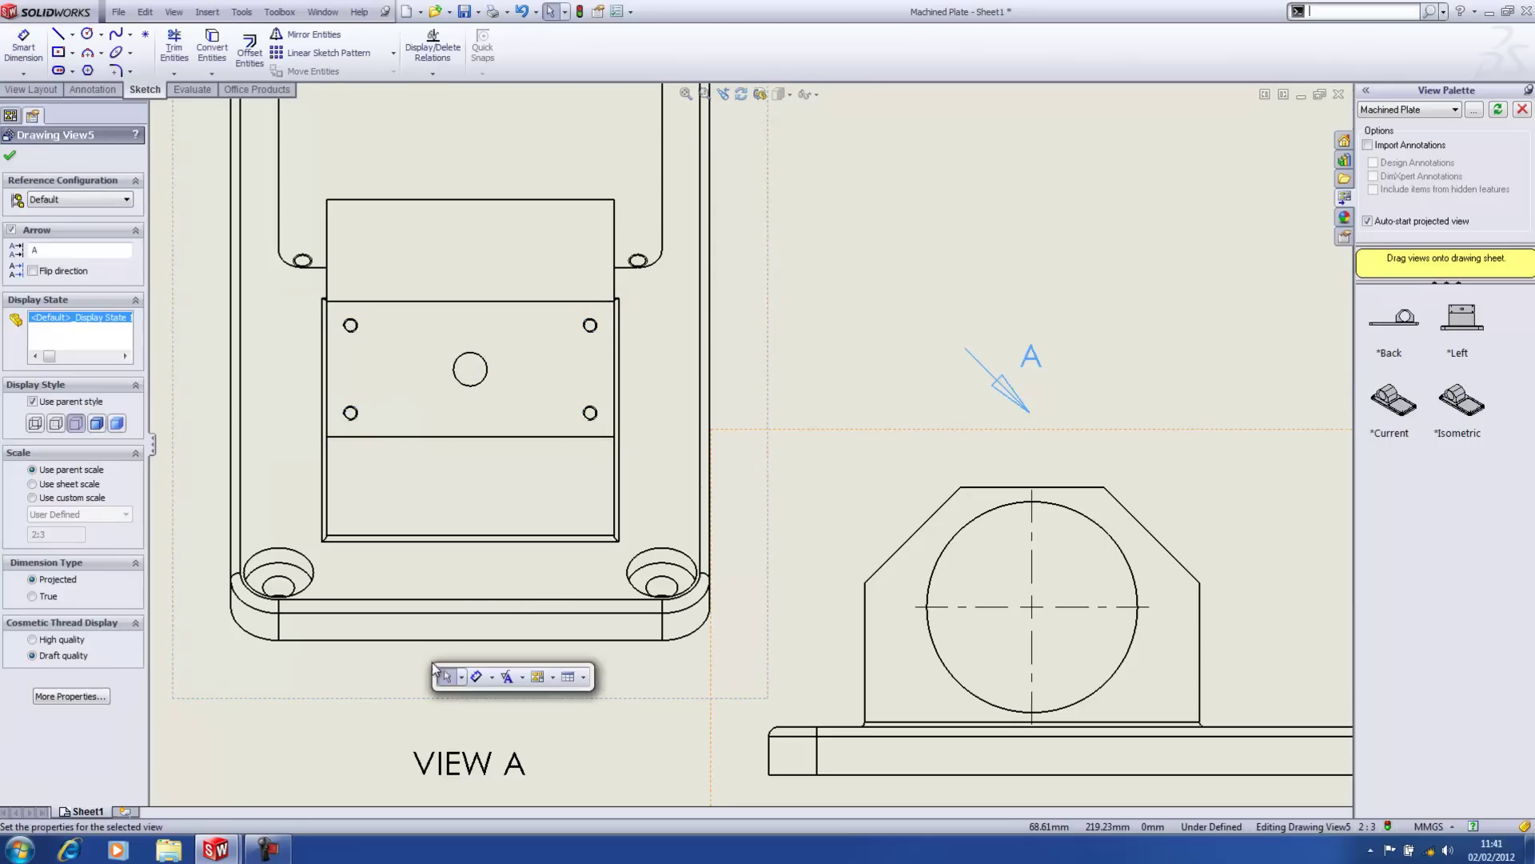
left_click(523, 677)
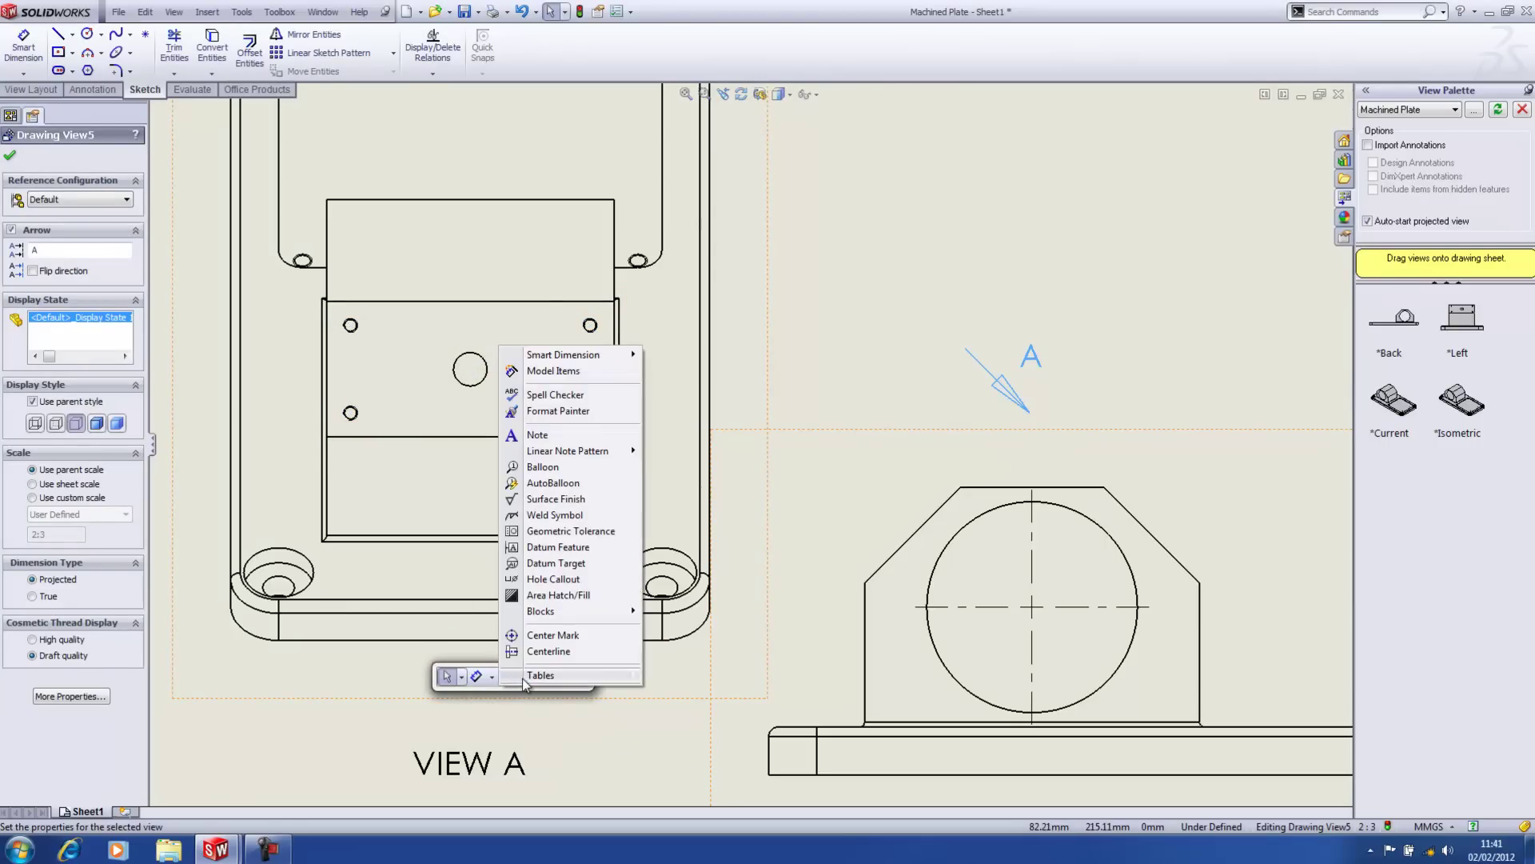
left_click(537, 637)
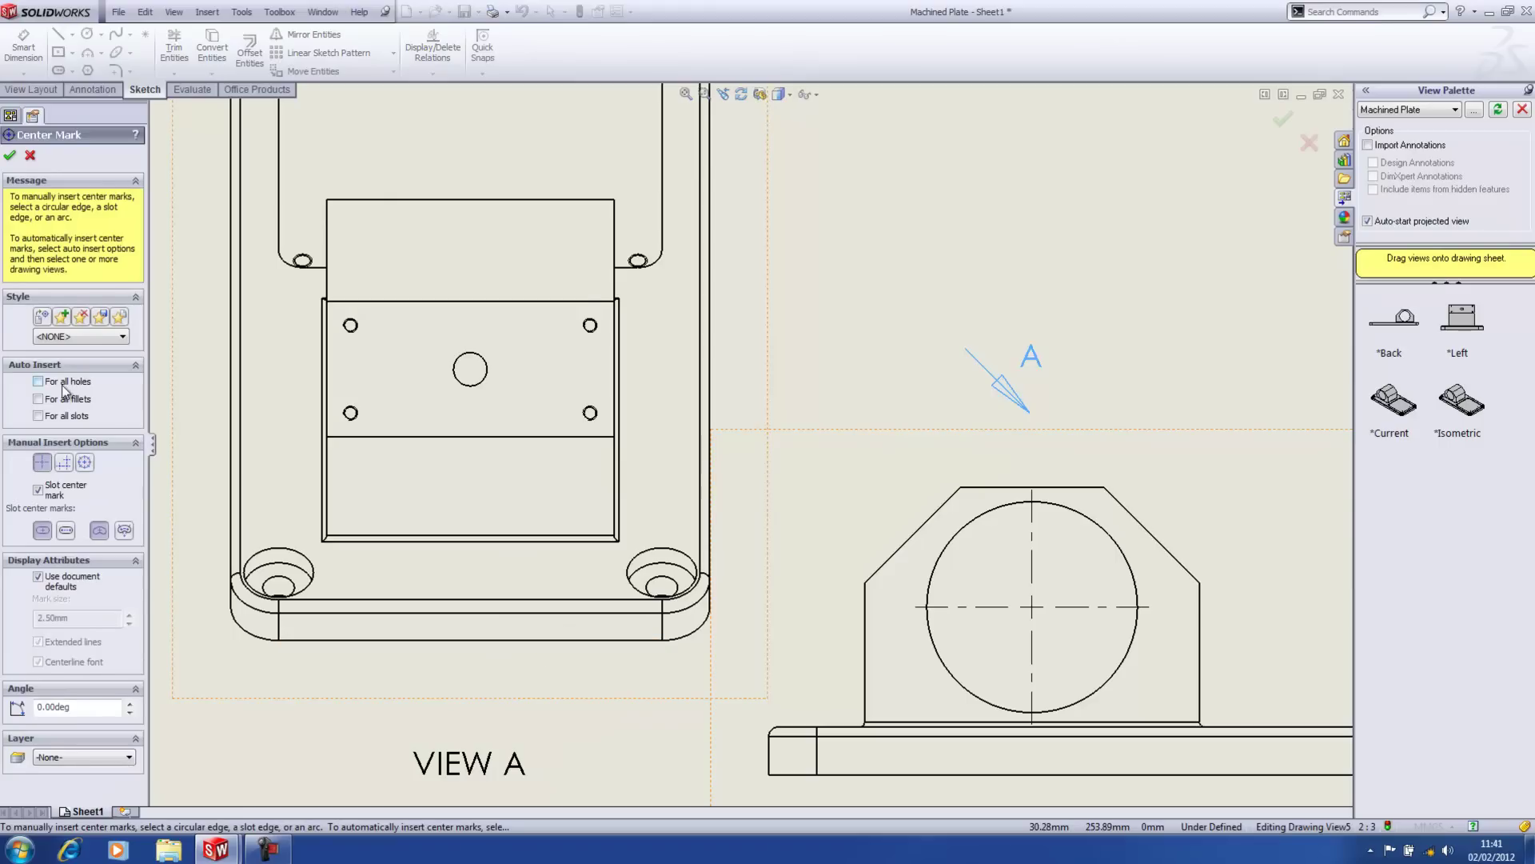
left_click(37, 382)
left_click(10, 156)
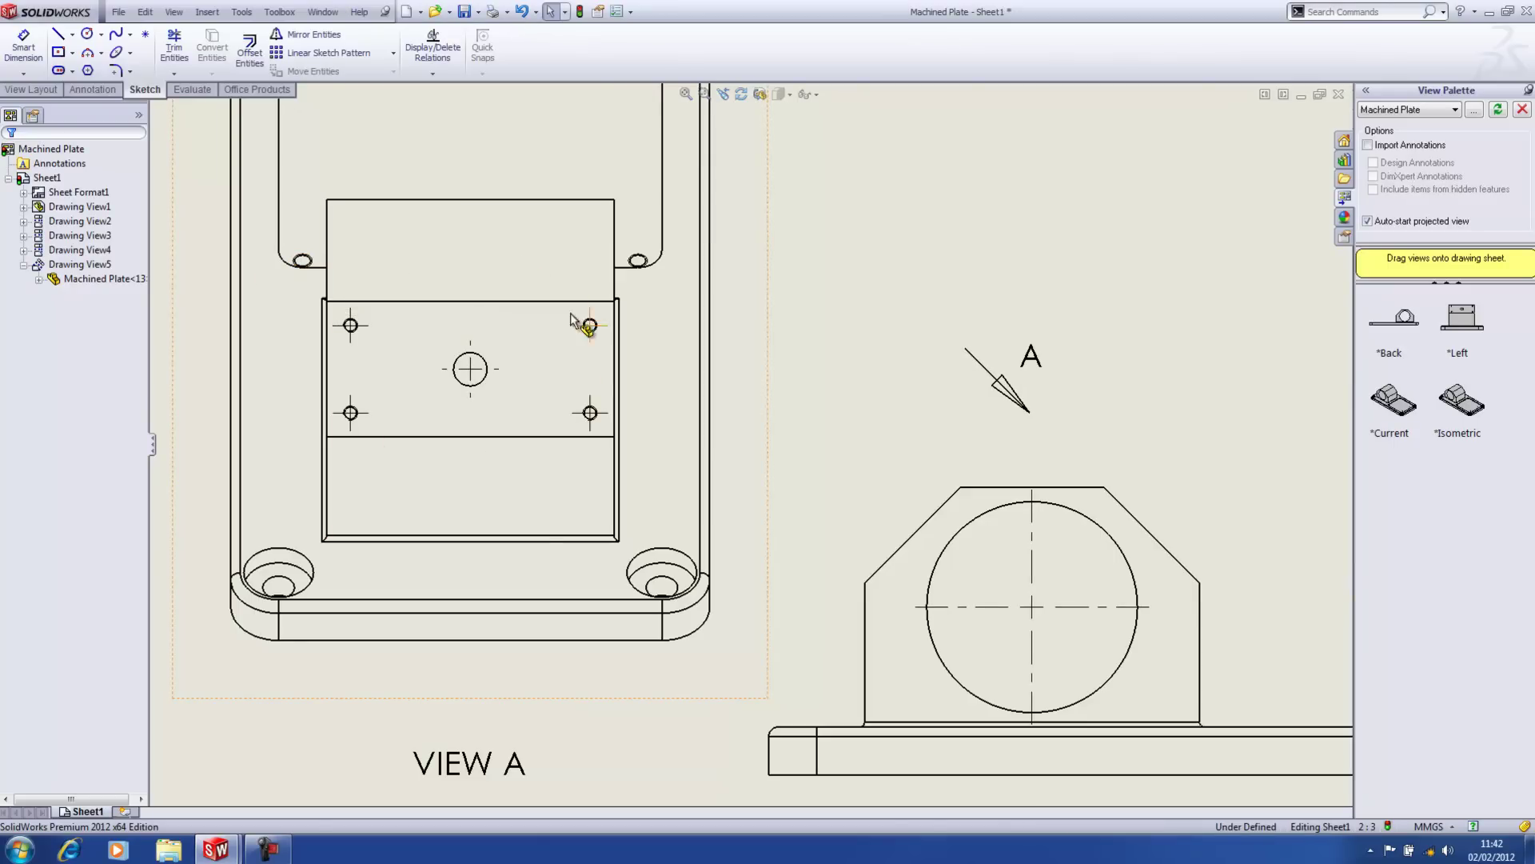
left_click(476, 416)
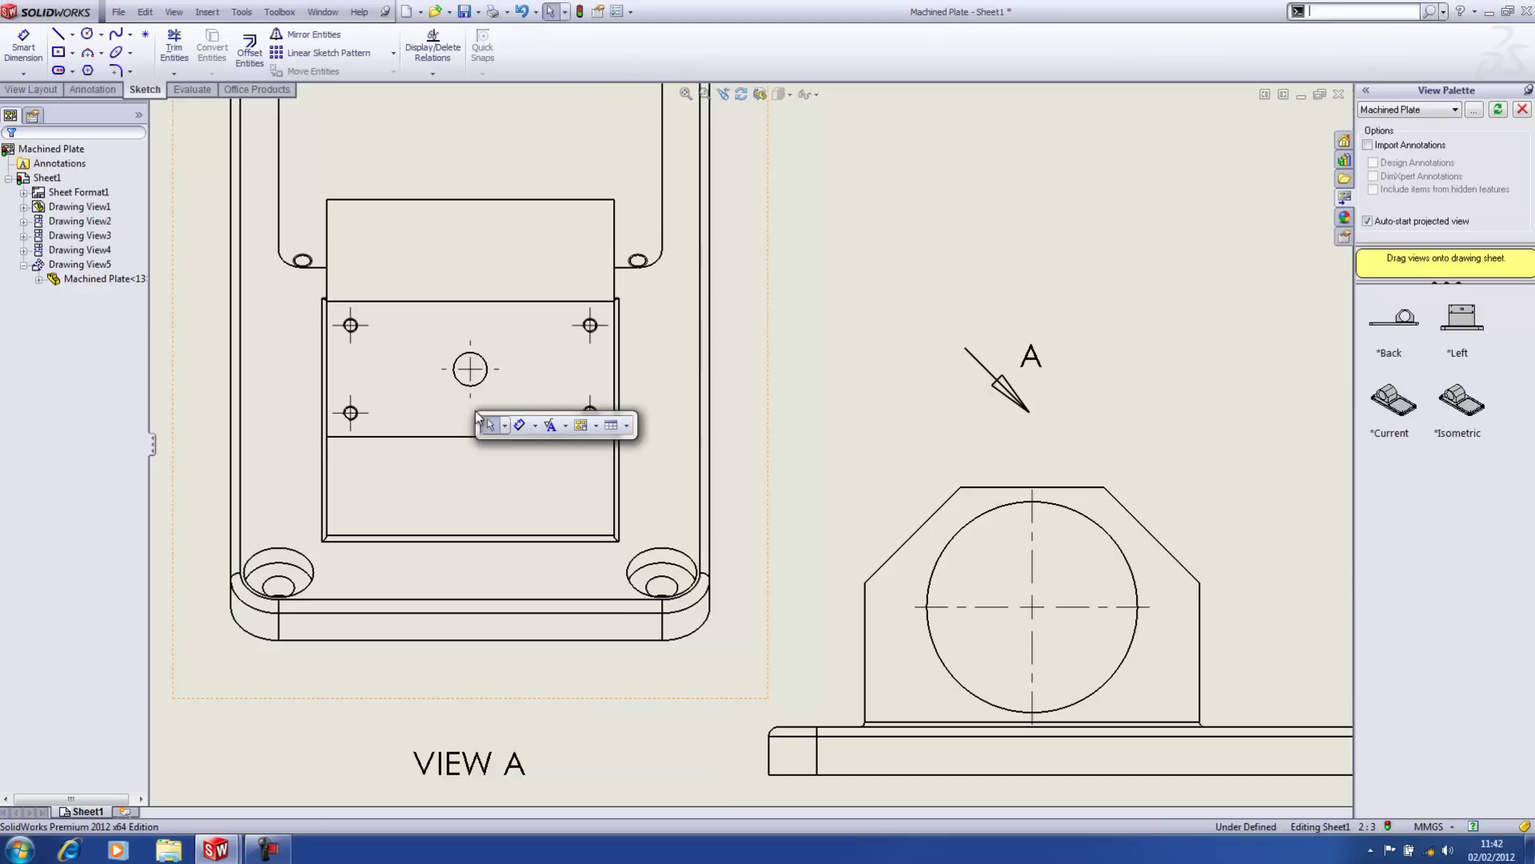
left_click(596, 426)
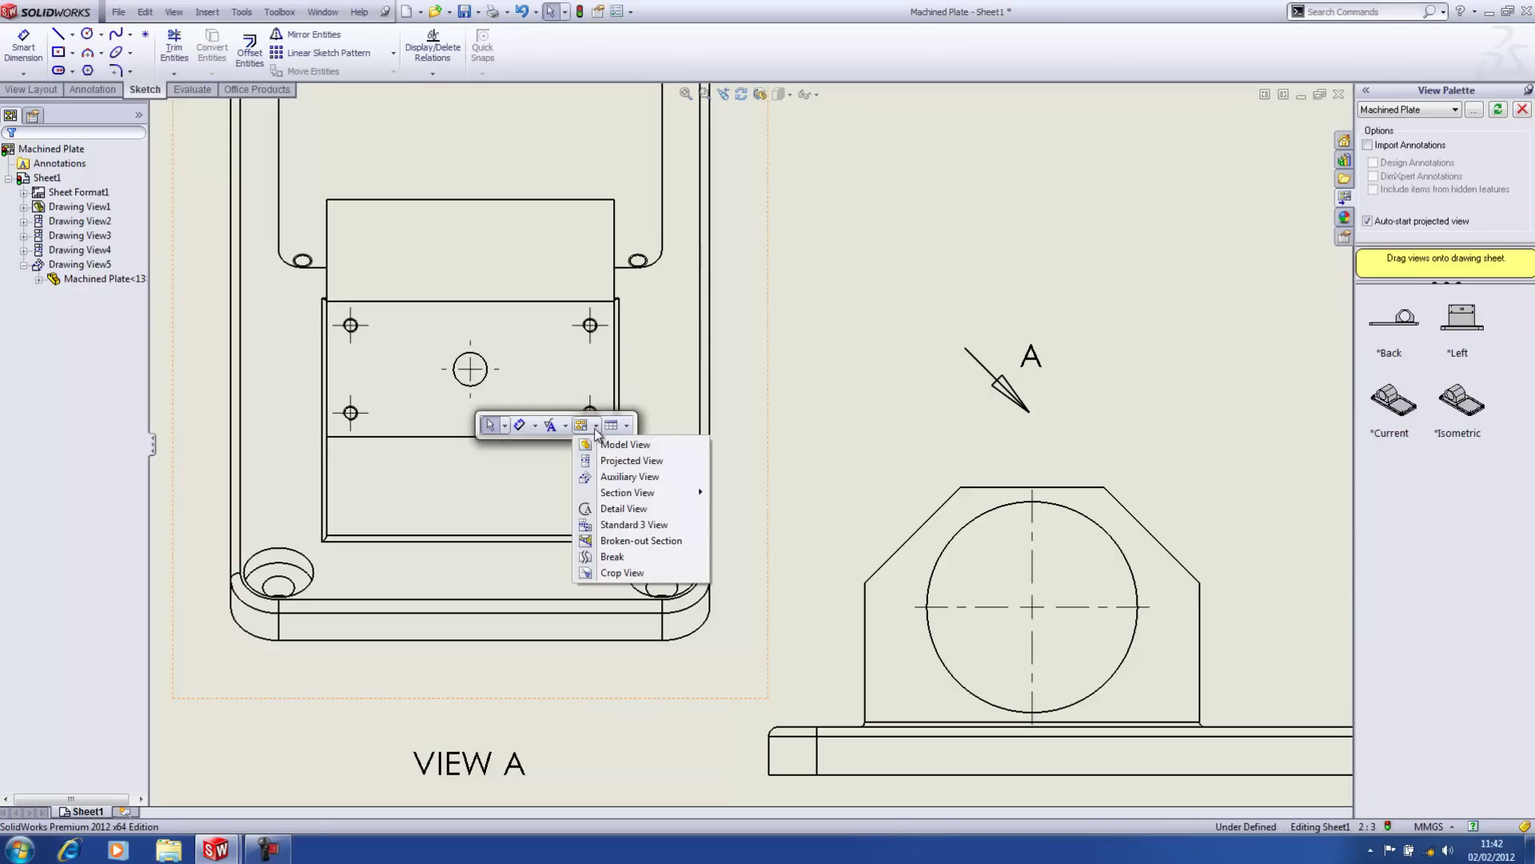
left_click(596, 426)
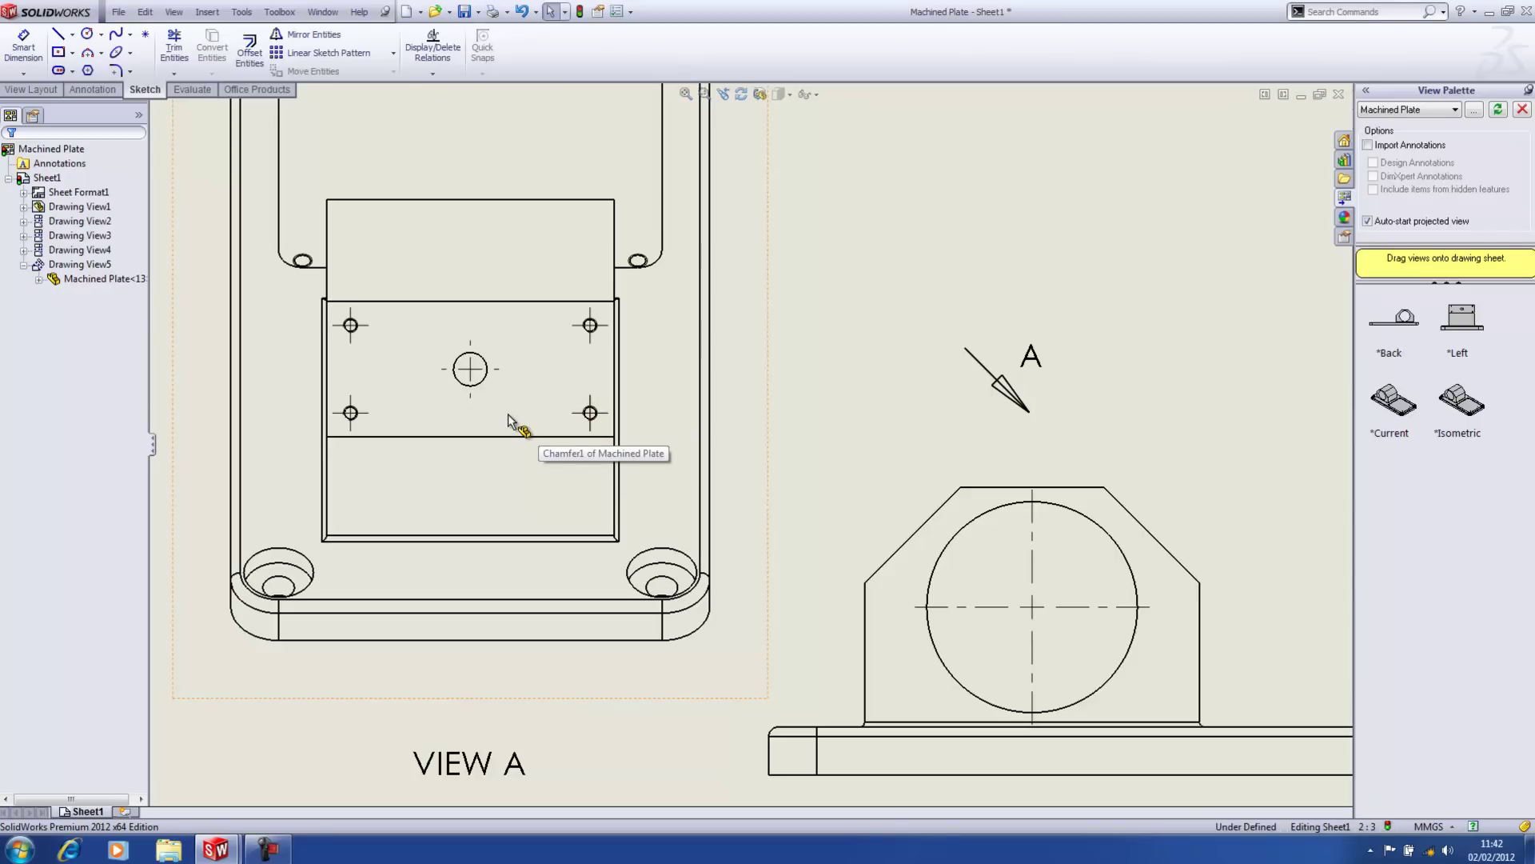
Crop View A to a sketched circle of about 38 mm radius centred on the block's central hole.
left_click(86, 33)
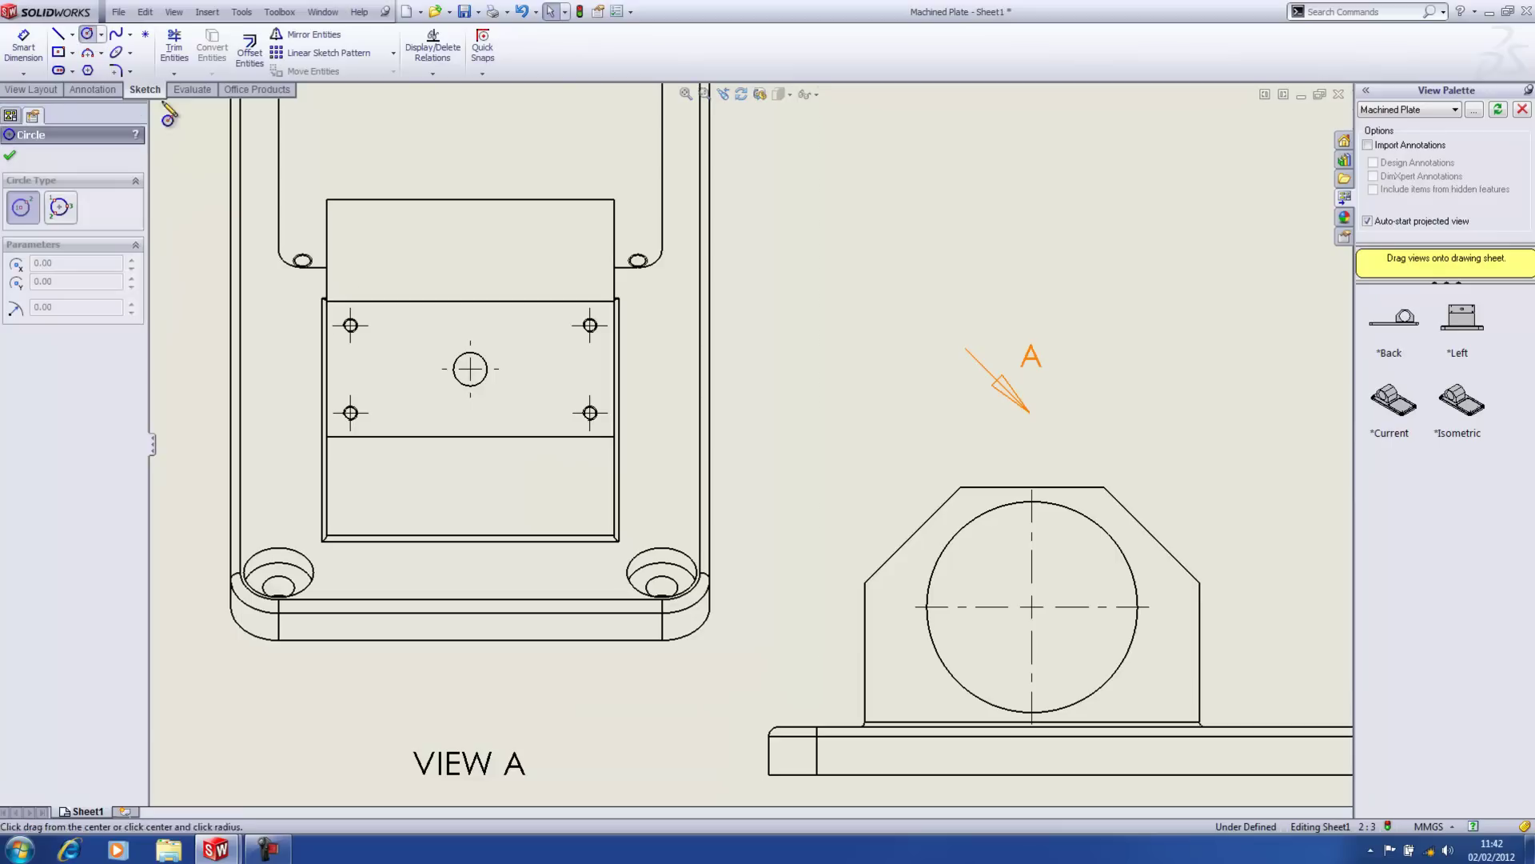
left_click(470, 368)
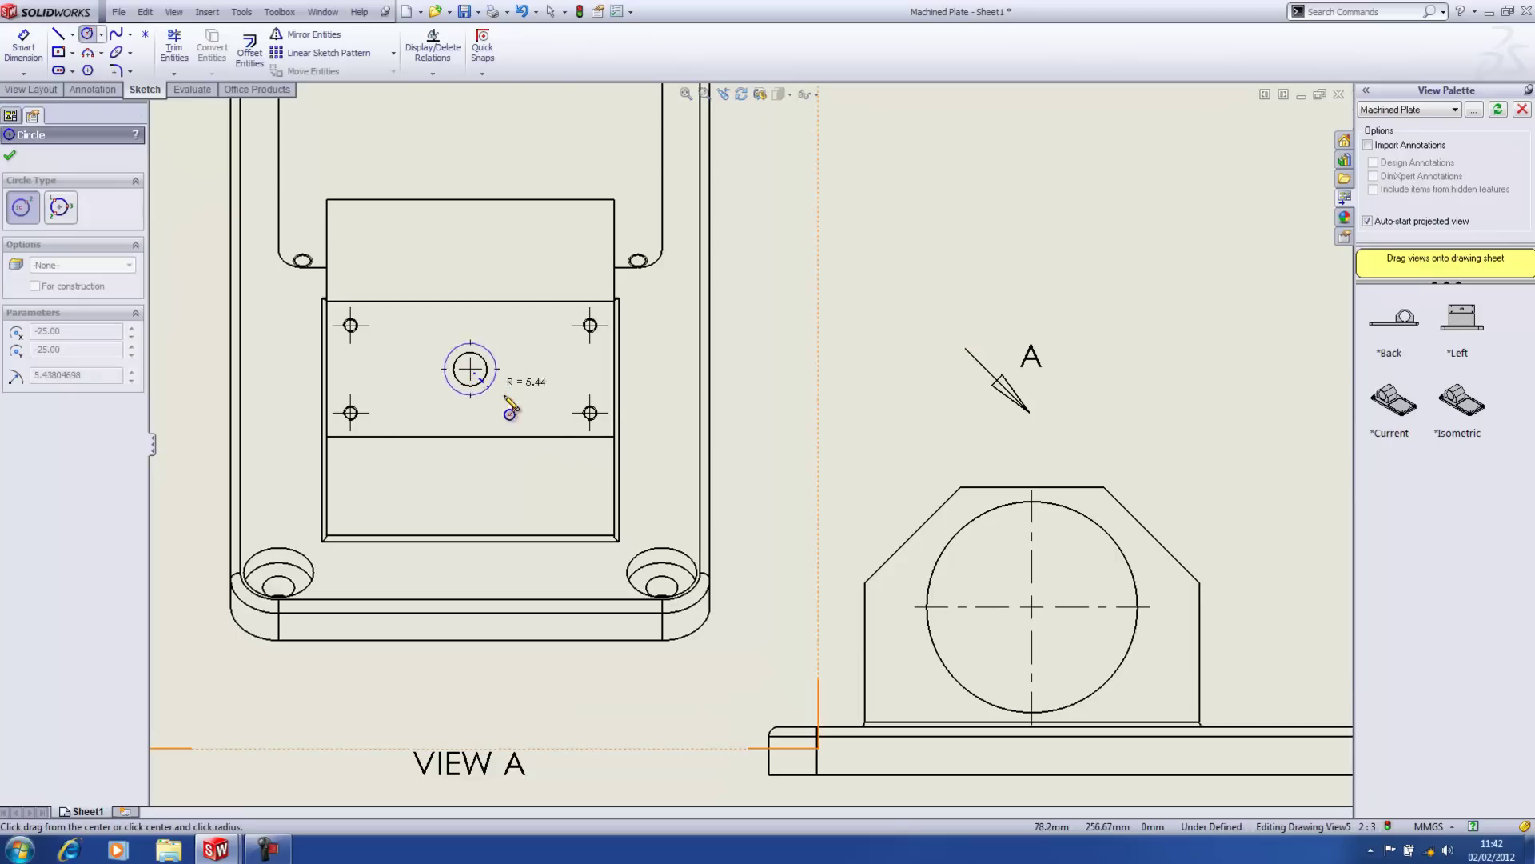
left_click(648, 423)
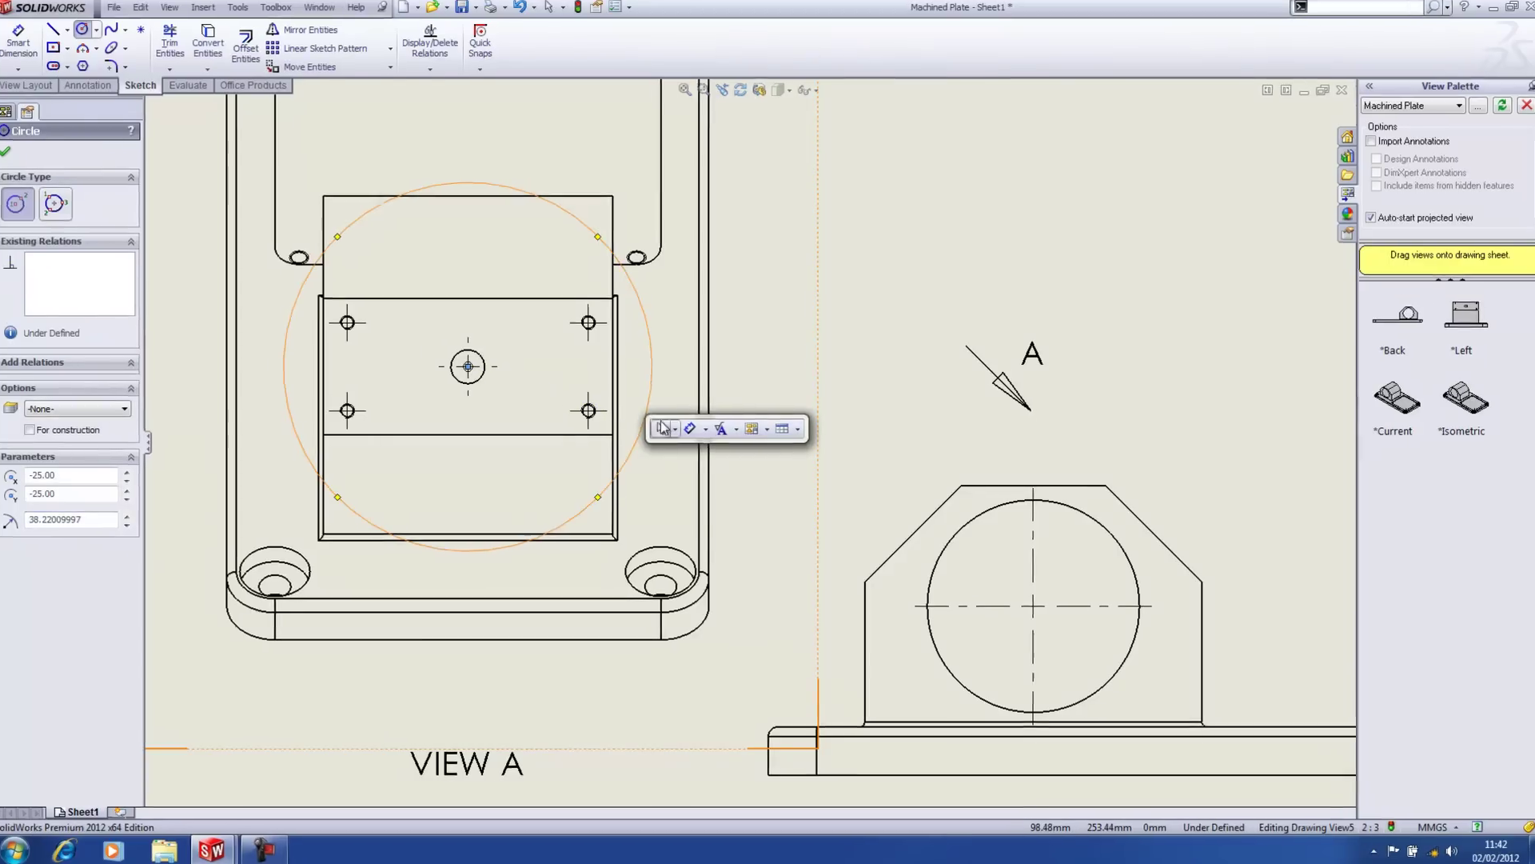
left_click(752, 430)
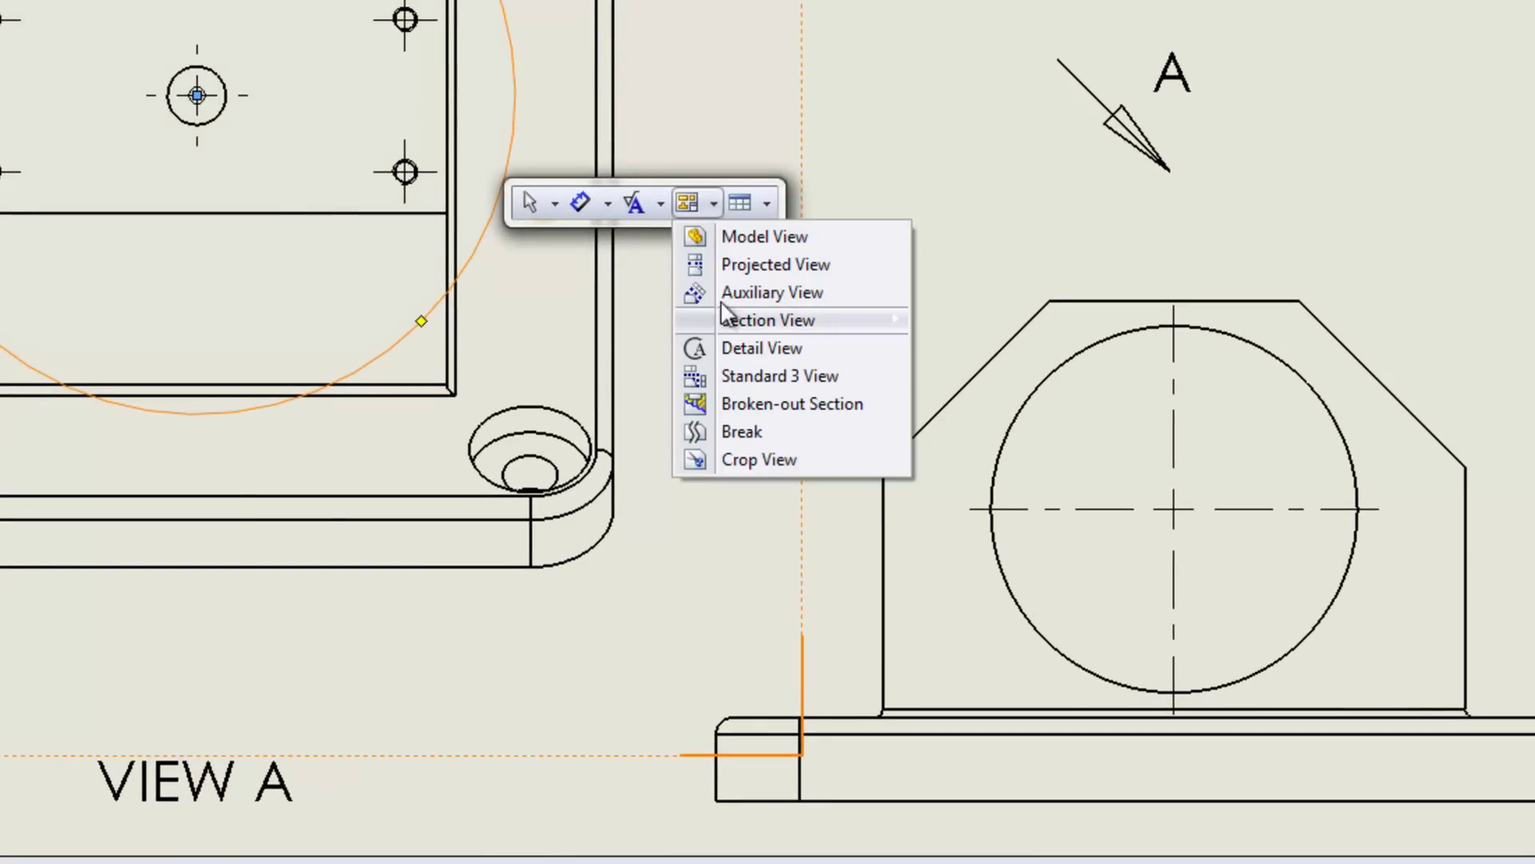
left_click(741, 459)
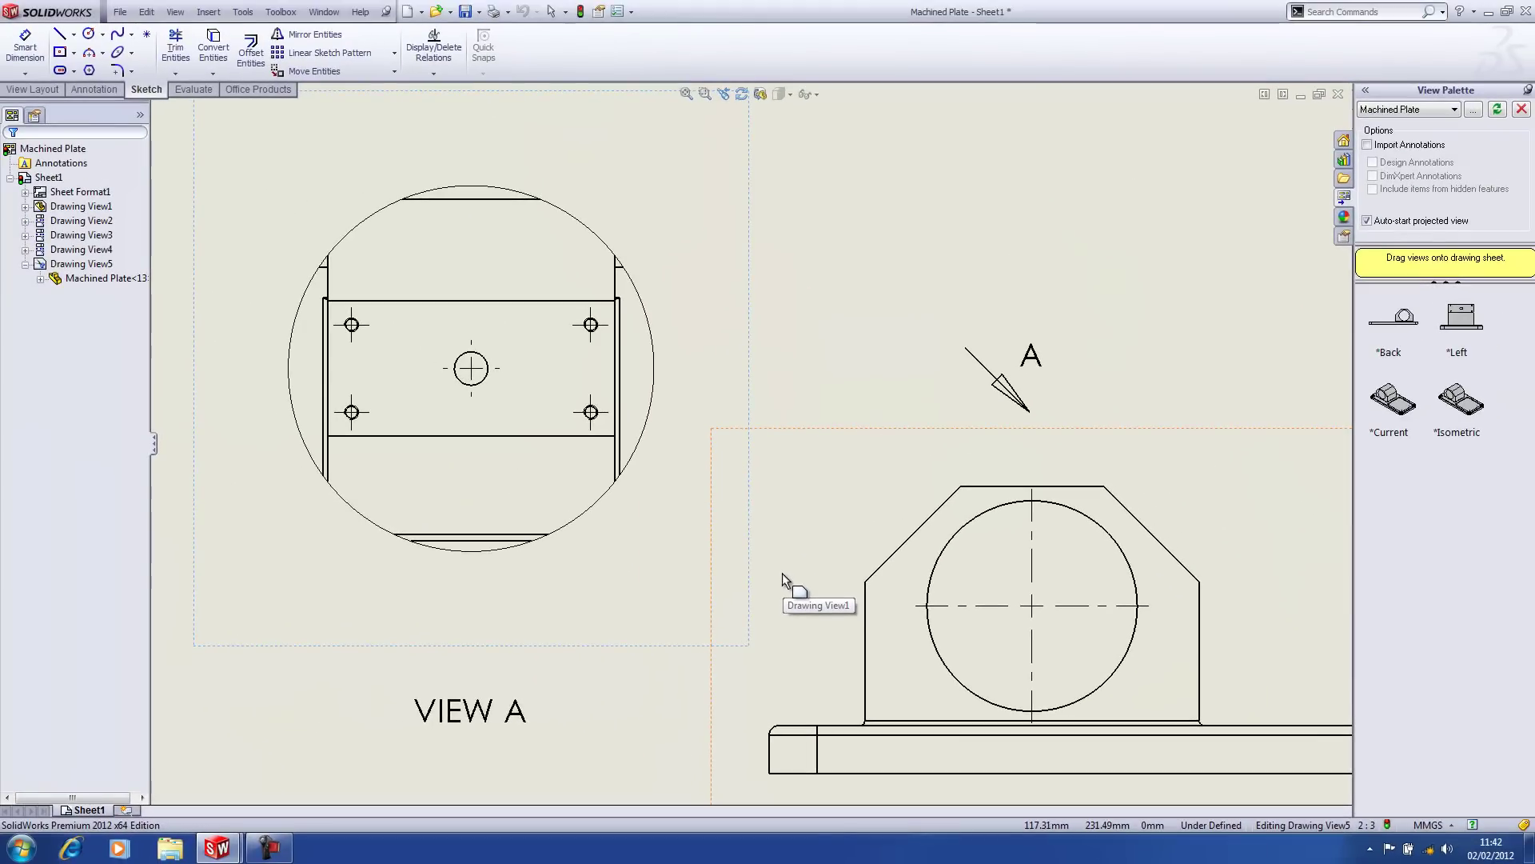
Move the cropped View A down and left, and move arrow A to the upper left of the front view's block.
left_click_drag(603, 651, 510, 754)
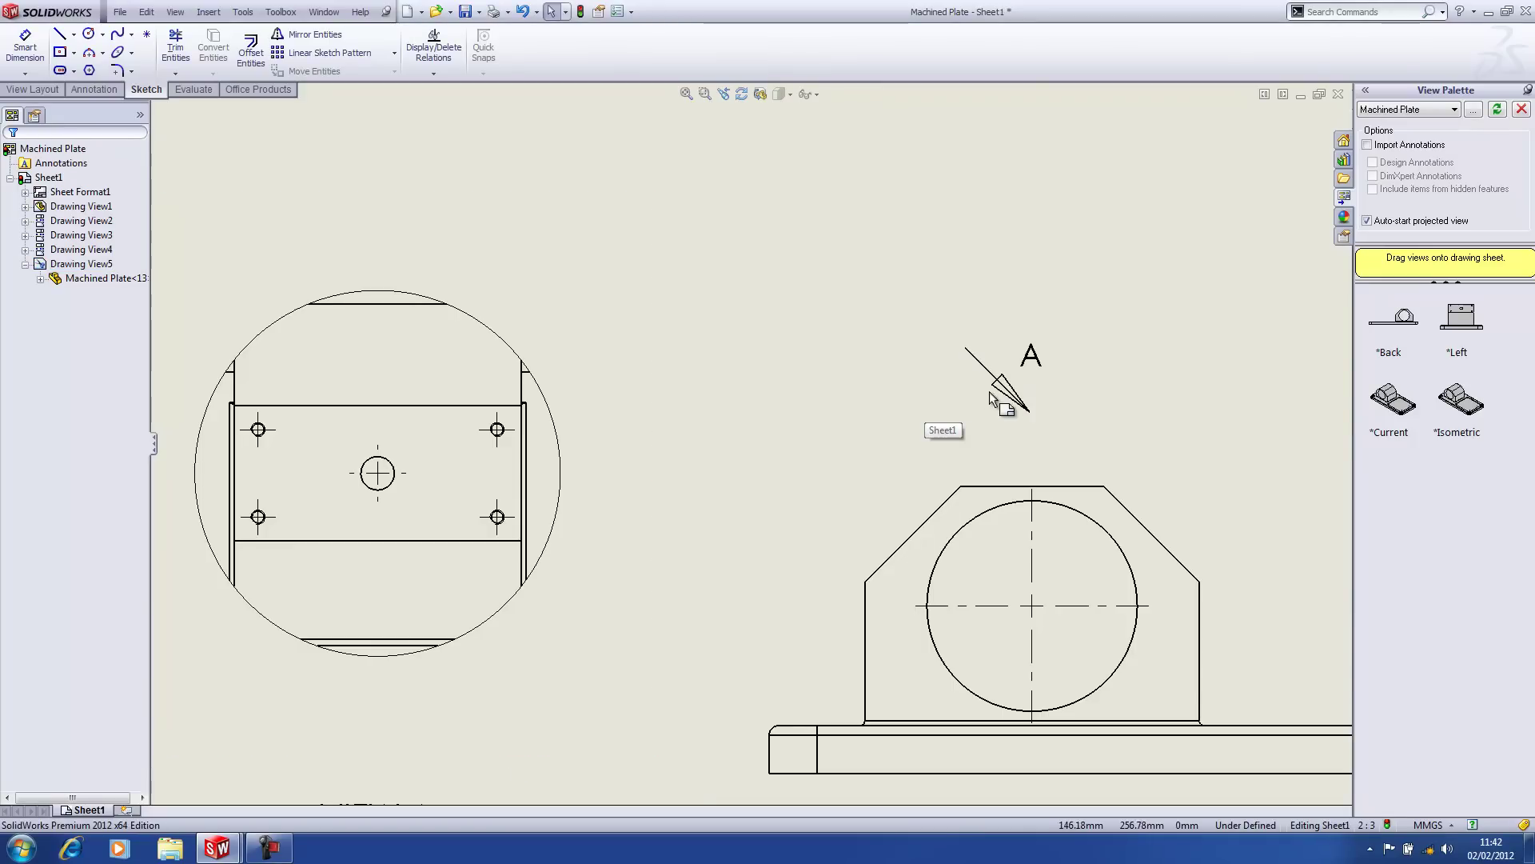
mouse_move(991, 397)
left_mouse_down()
mouse_move(723, 408)
mouse_move(767, 411)
left_mouse_up()
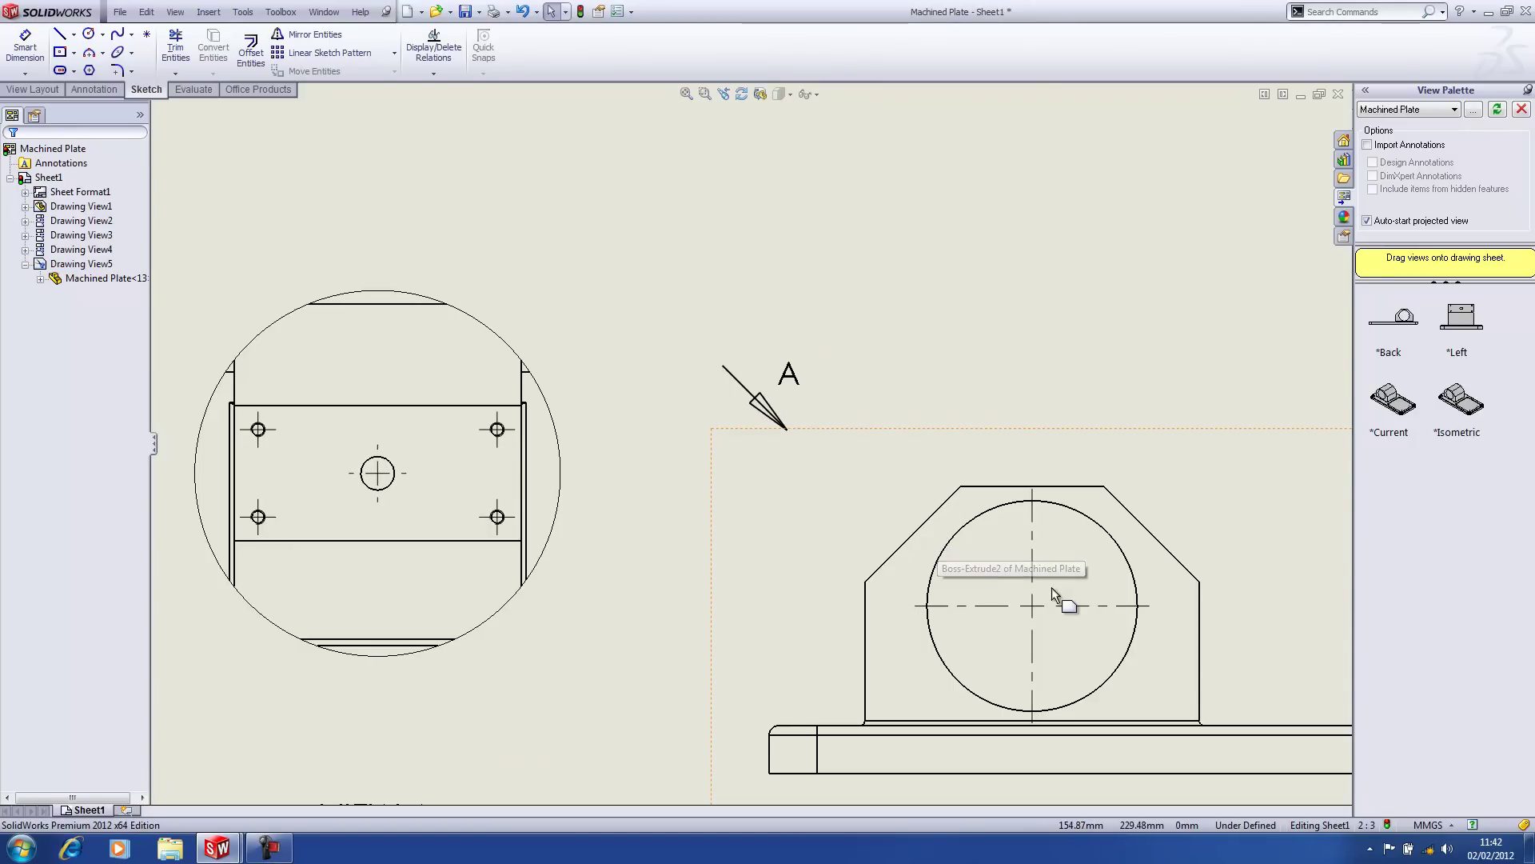
Create a section view from a vertical line through the bore's centre in the front view and place it right of the side view.
scroll(1053, 587, "up", 5)
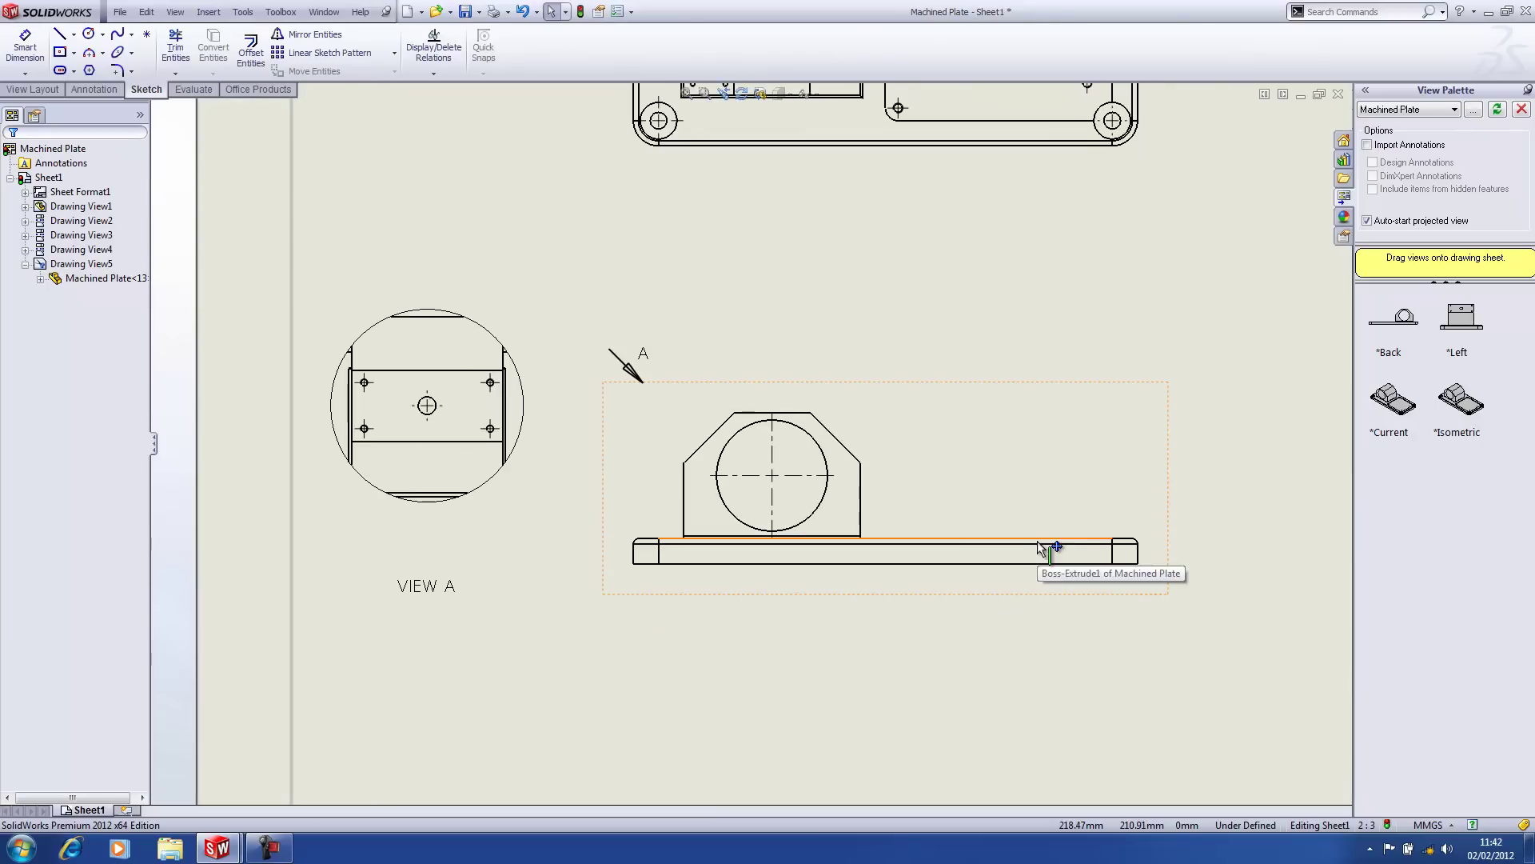
left_click(789, 398)
left_click(895, 402)
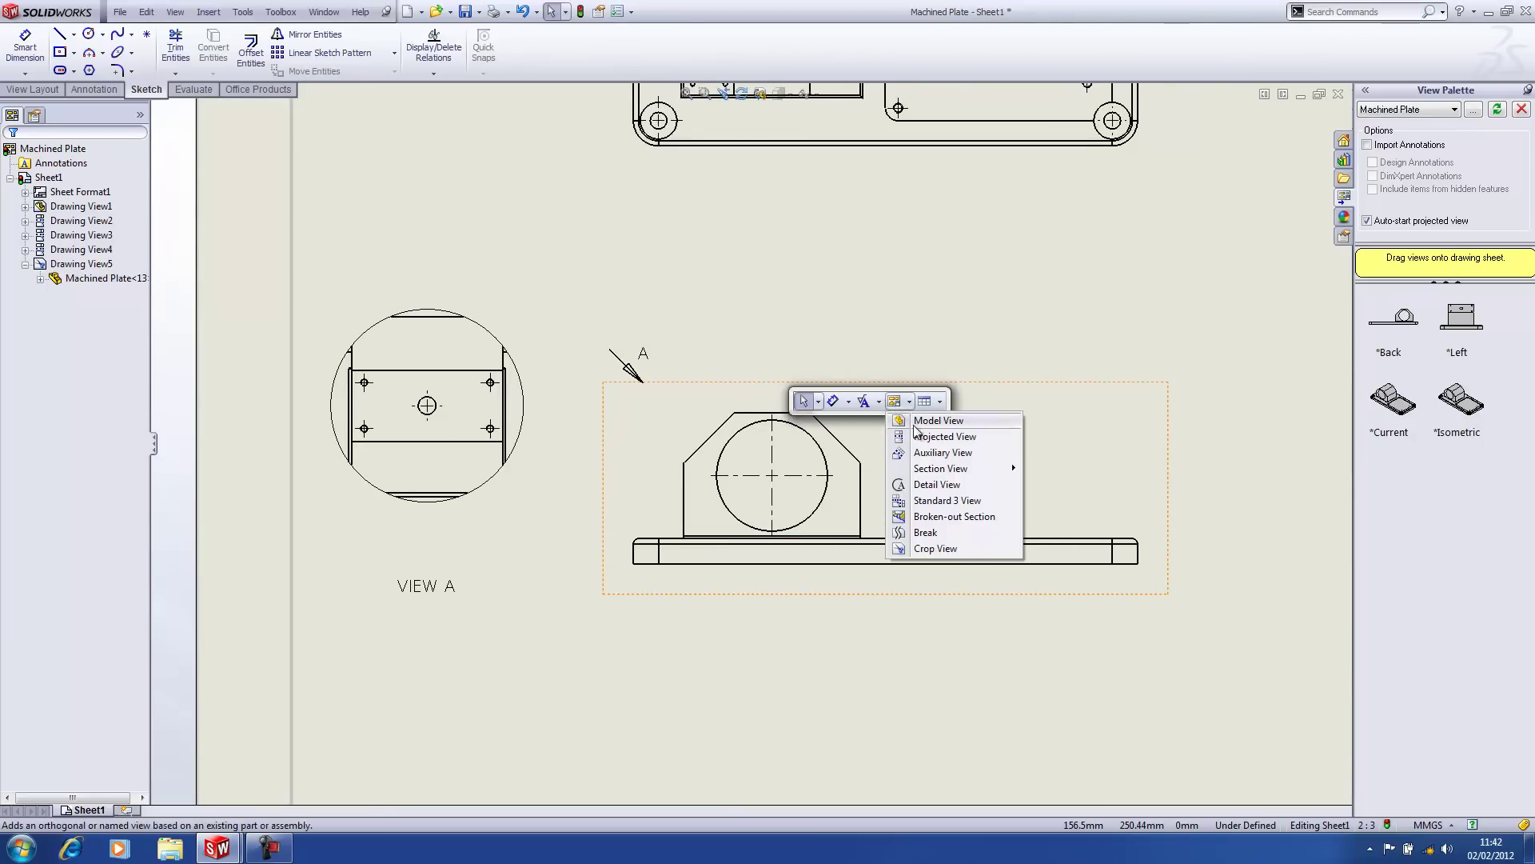
mouse_move(971, 475)
left_click(1067, 469)
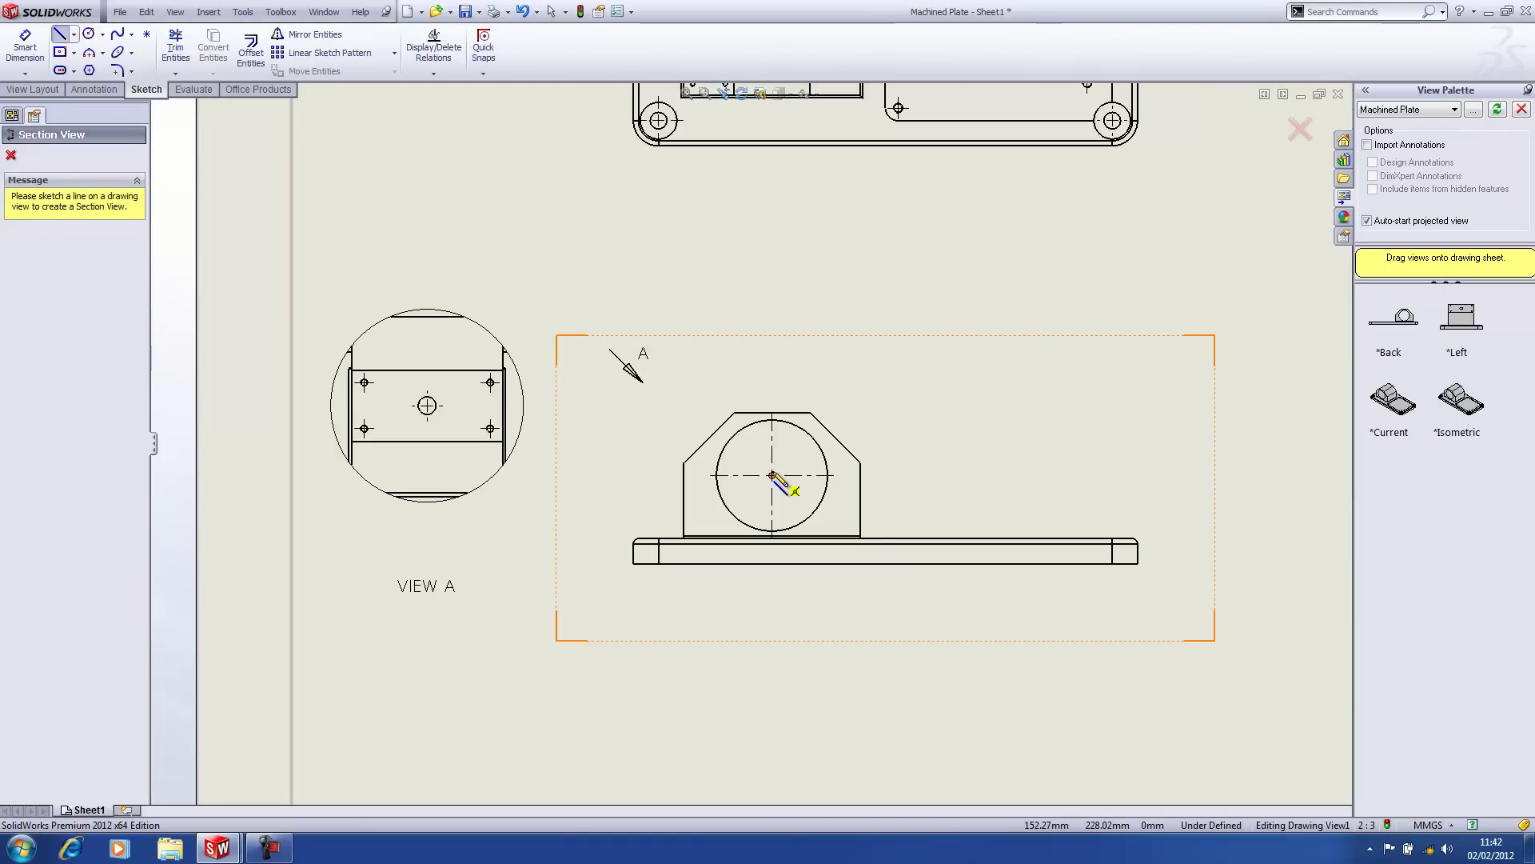
left_click(772, 365)
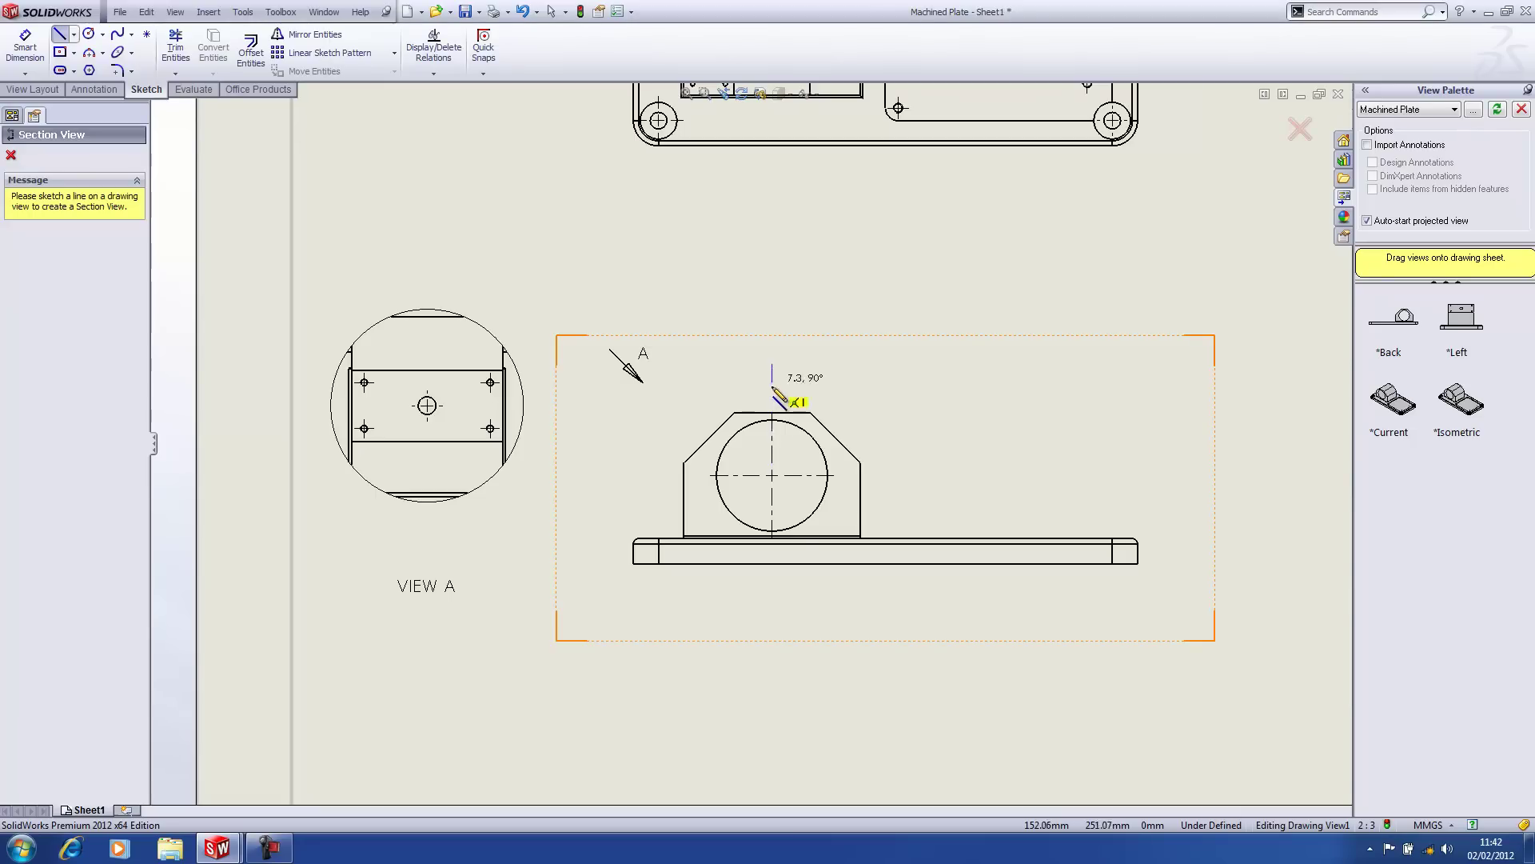
left_click(773, 598)
scroll(890, 558, "up", 1)
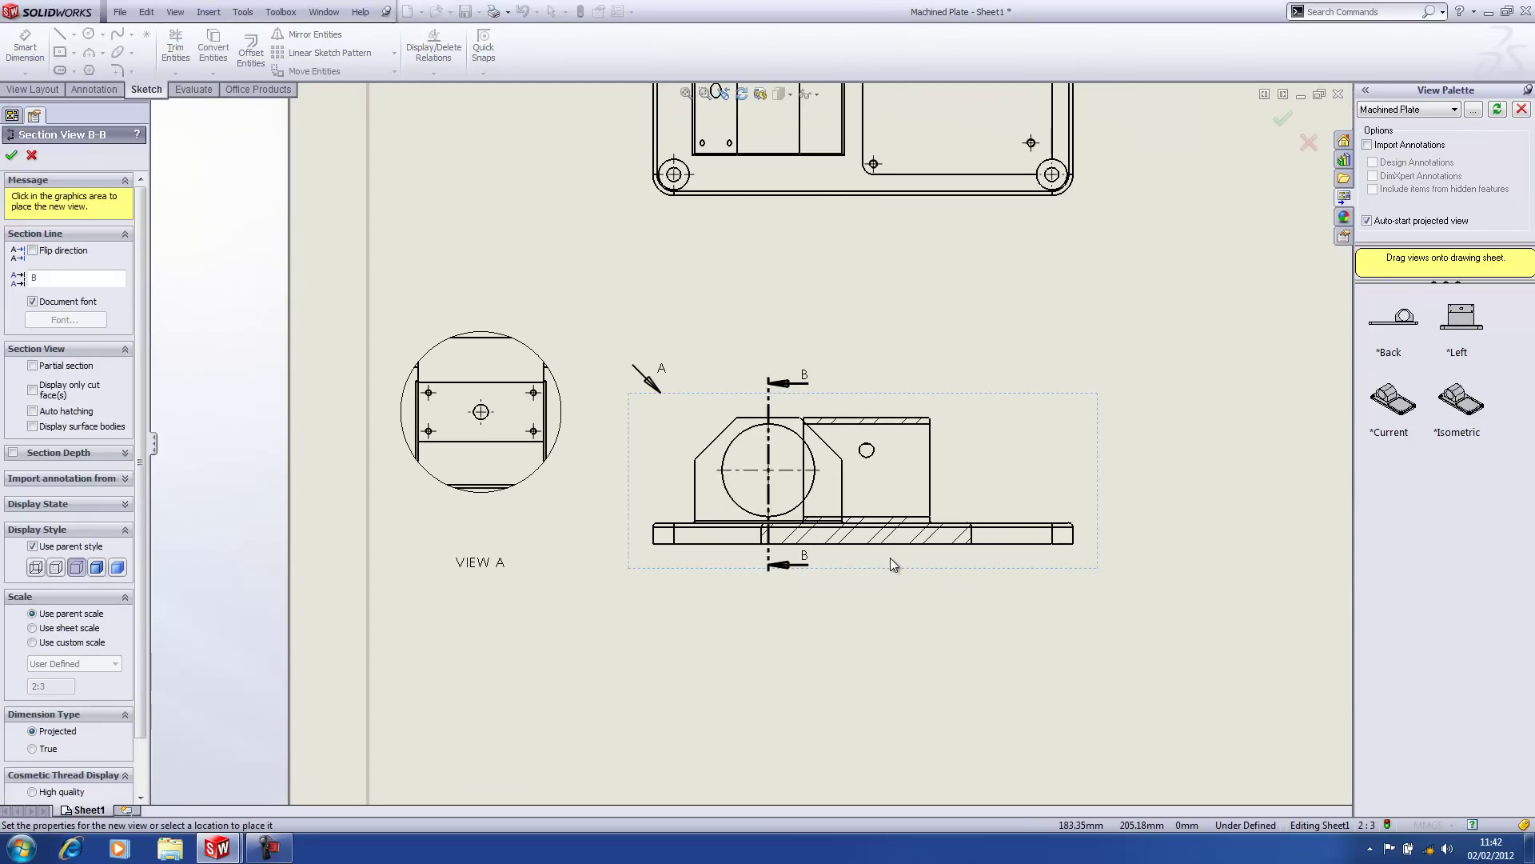
key("f")
left_click(1092, 436)
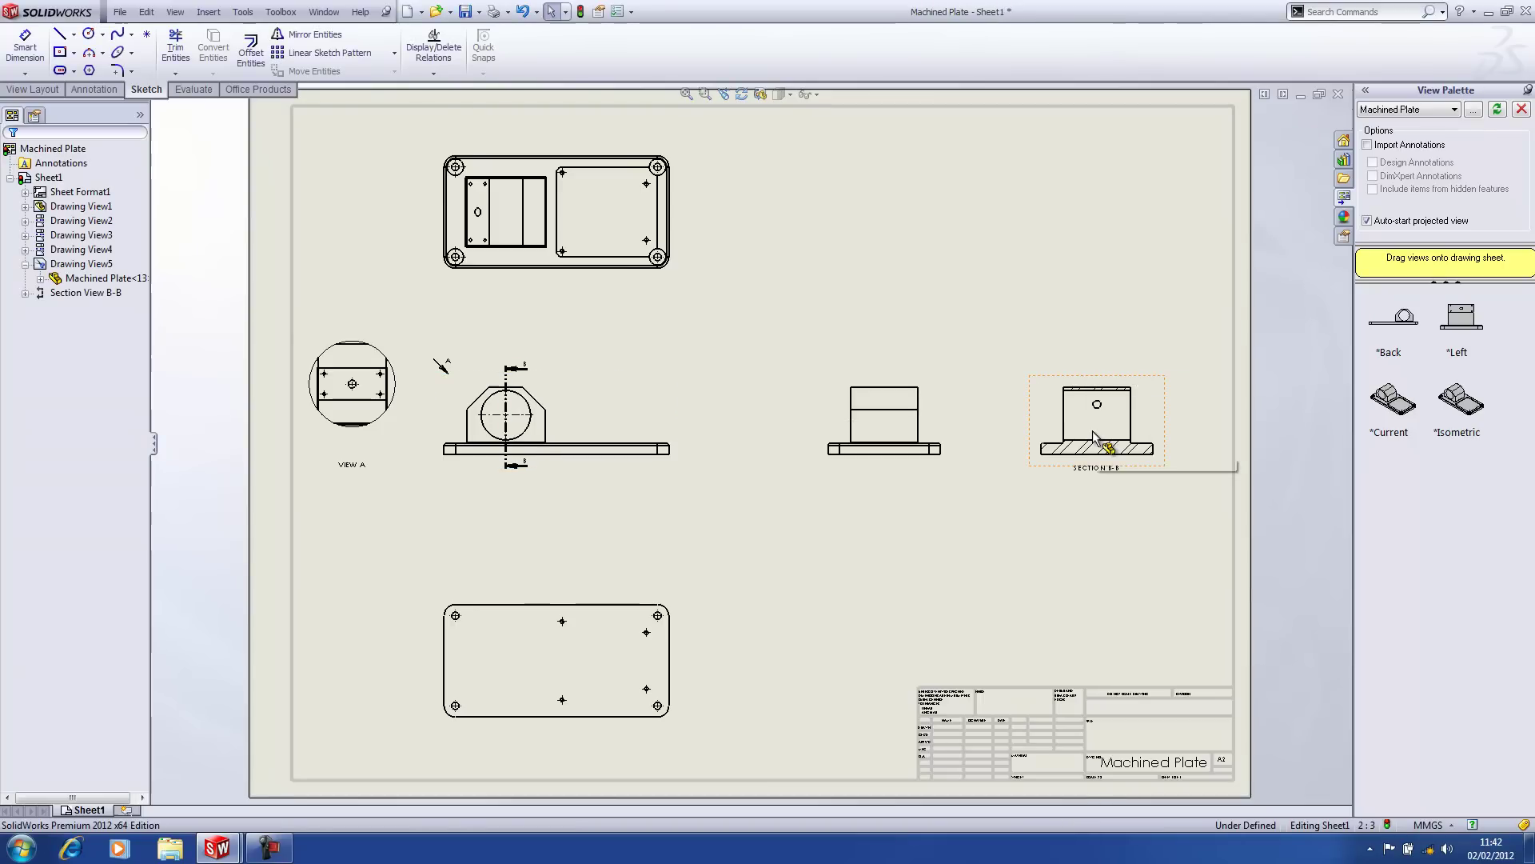
Sketch a stepped five-segment section line in the top view, passing through the four small holes of the rectangular pocket.
scroll(572, 178, "down", 5)
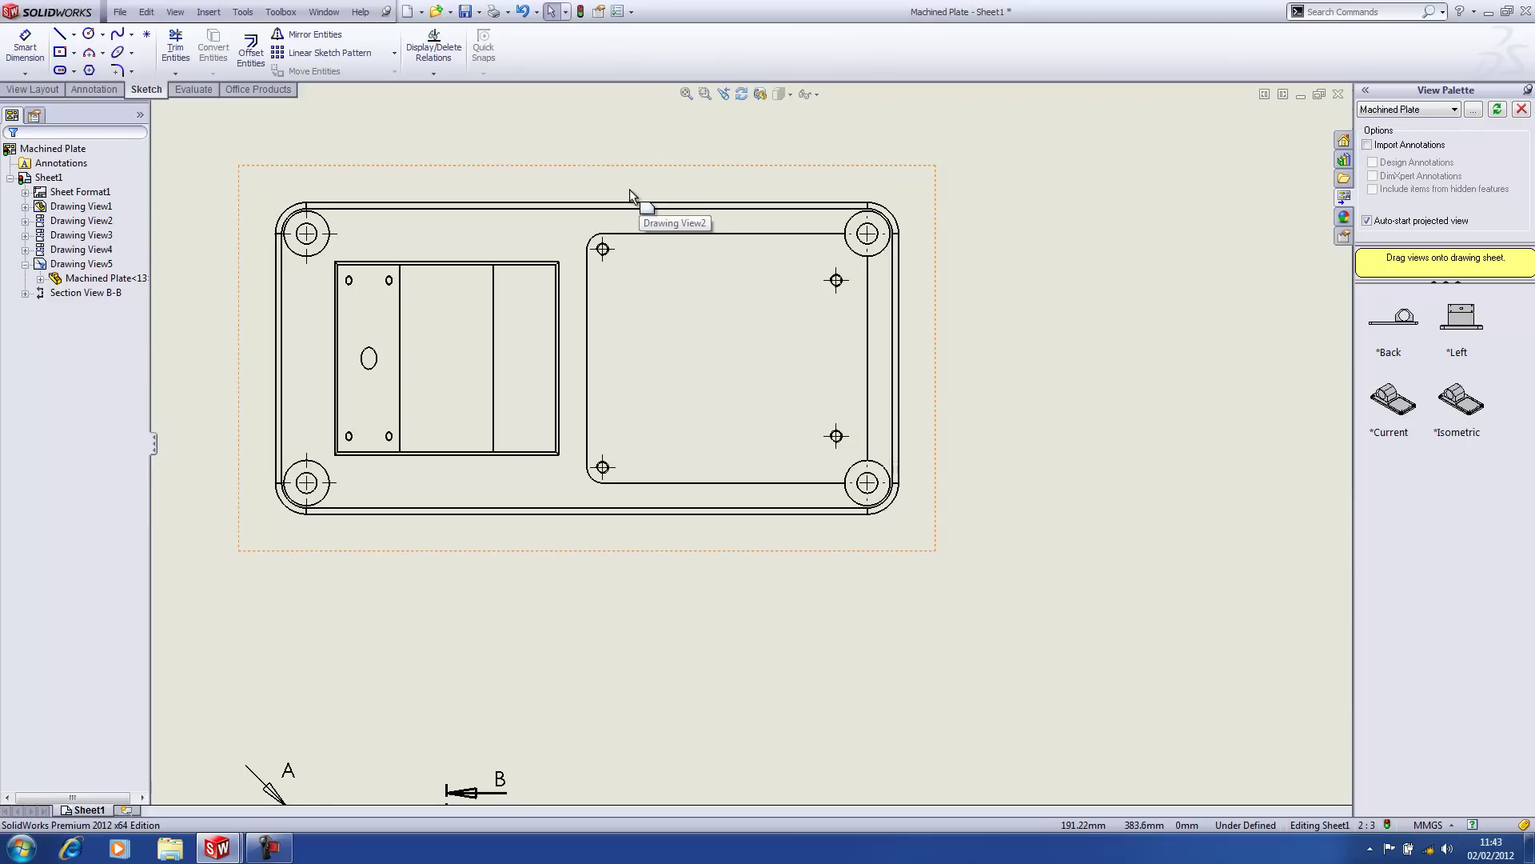
left_click(60, 34)
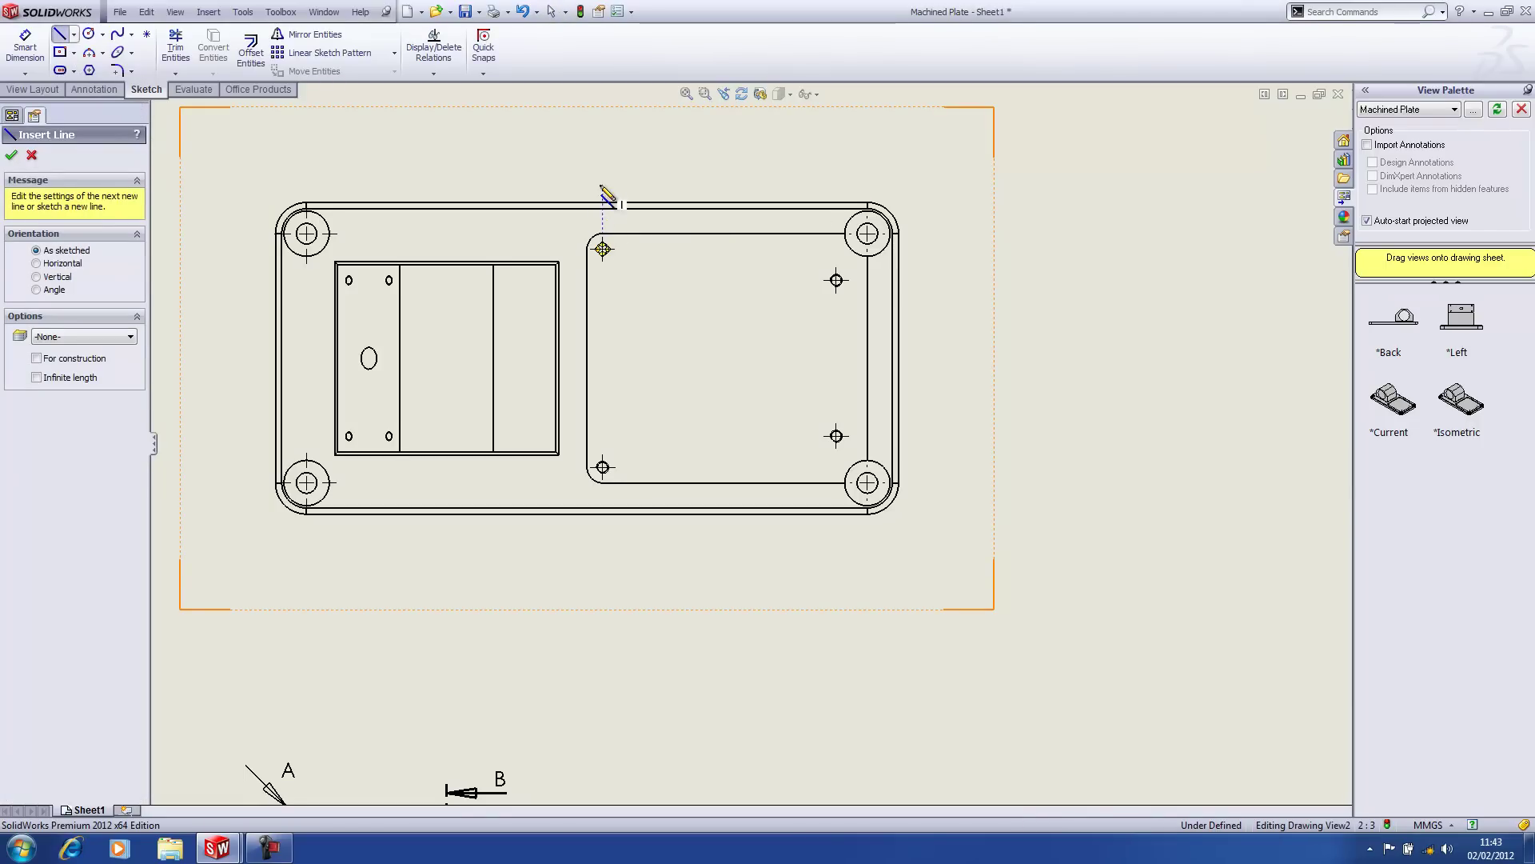
left_click(602, 249)
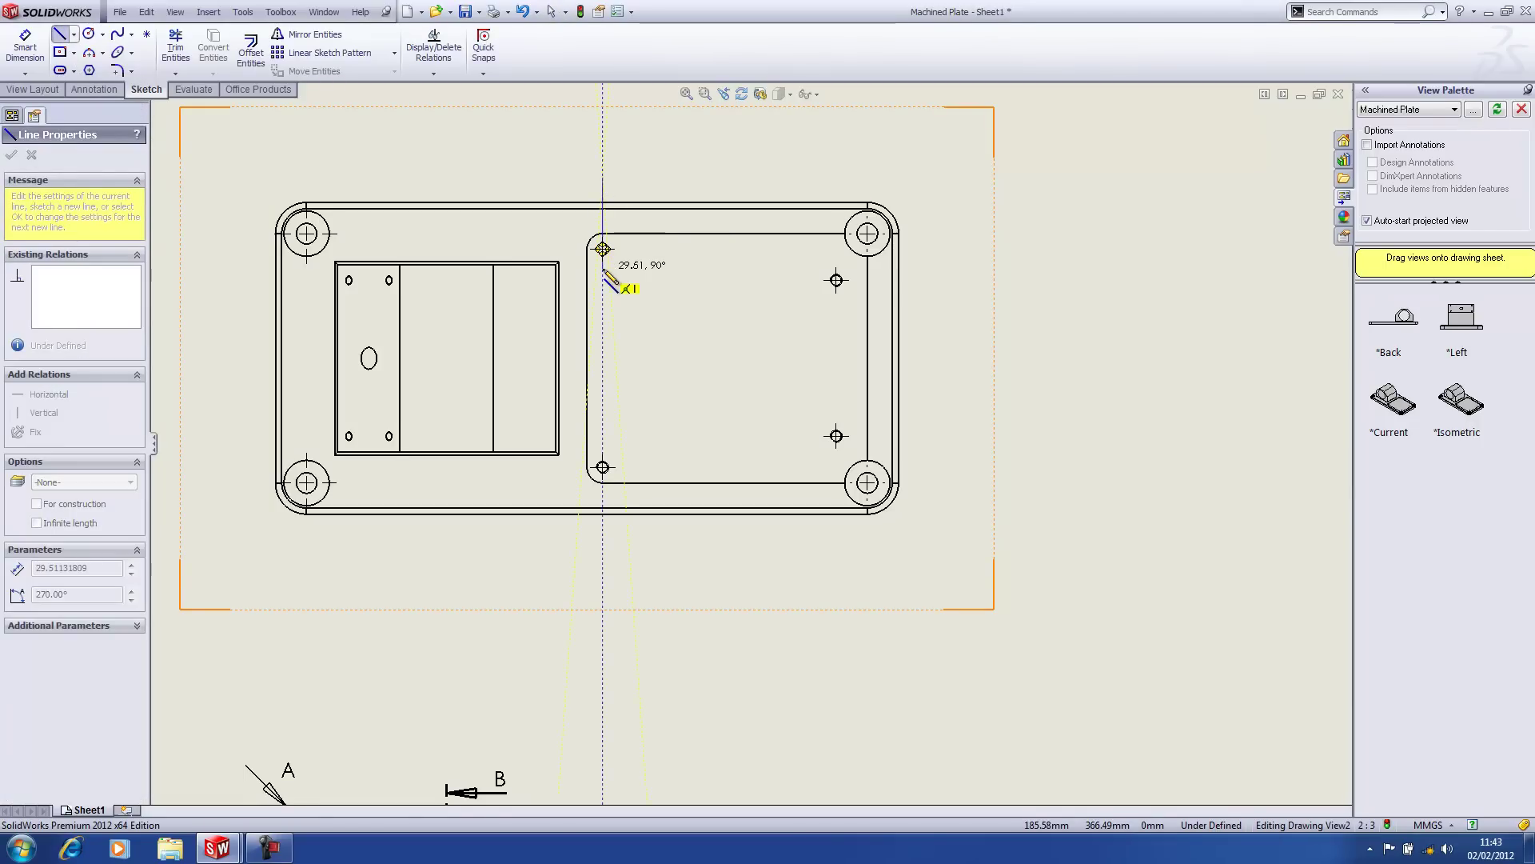
left_click(602, 268)
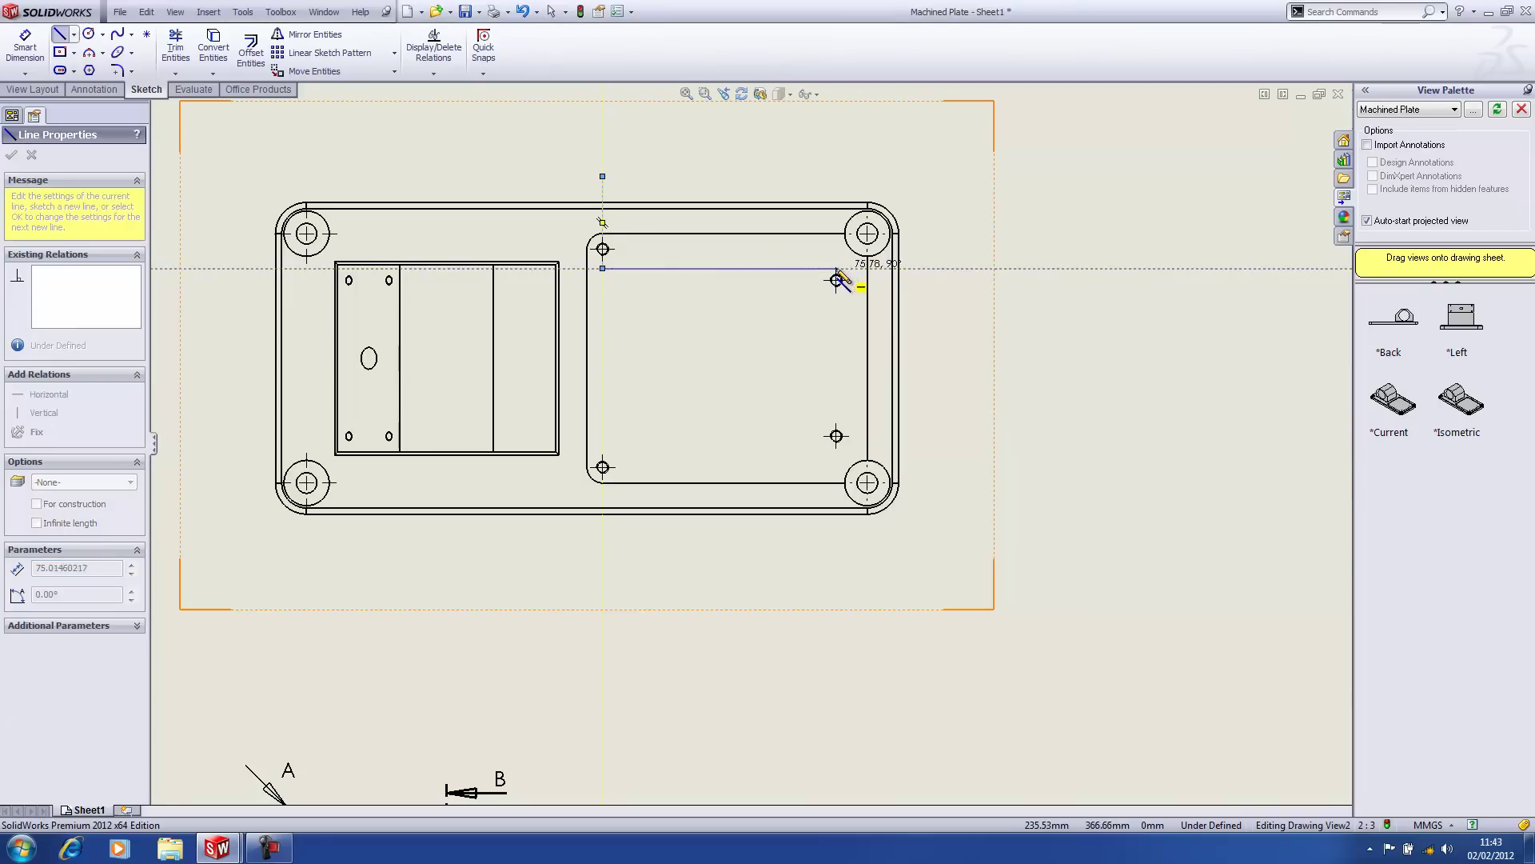
left_click(837, 270)
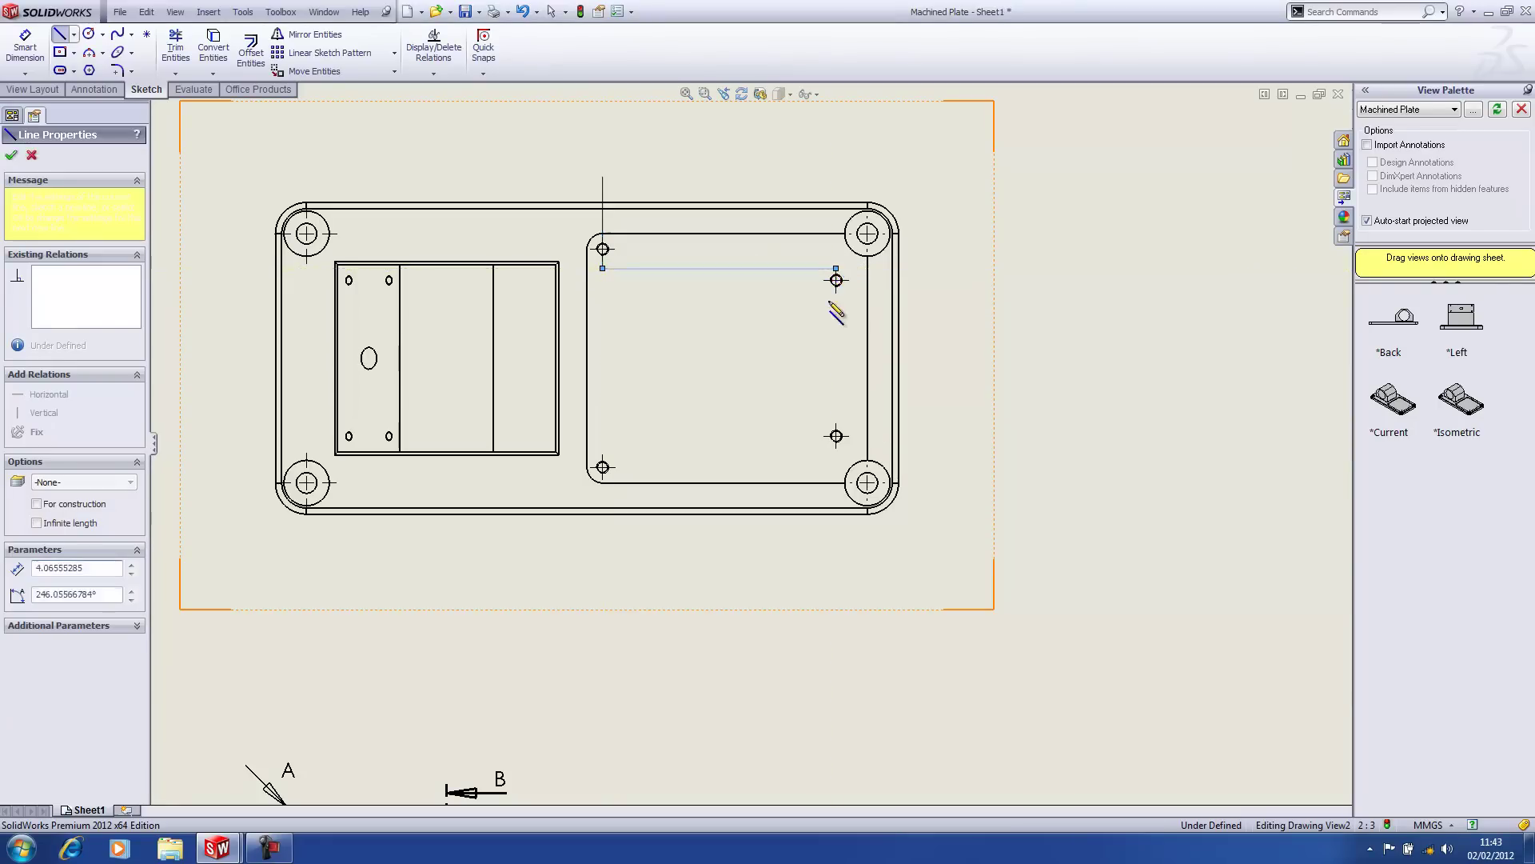
left_click(836, 449)
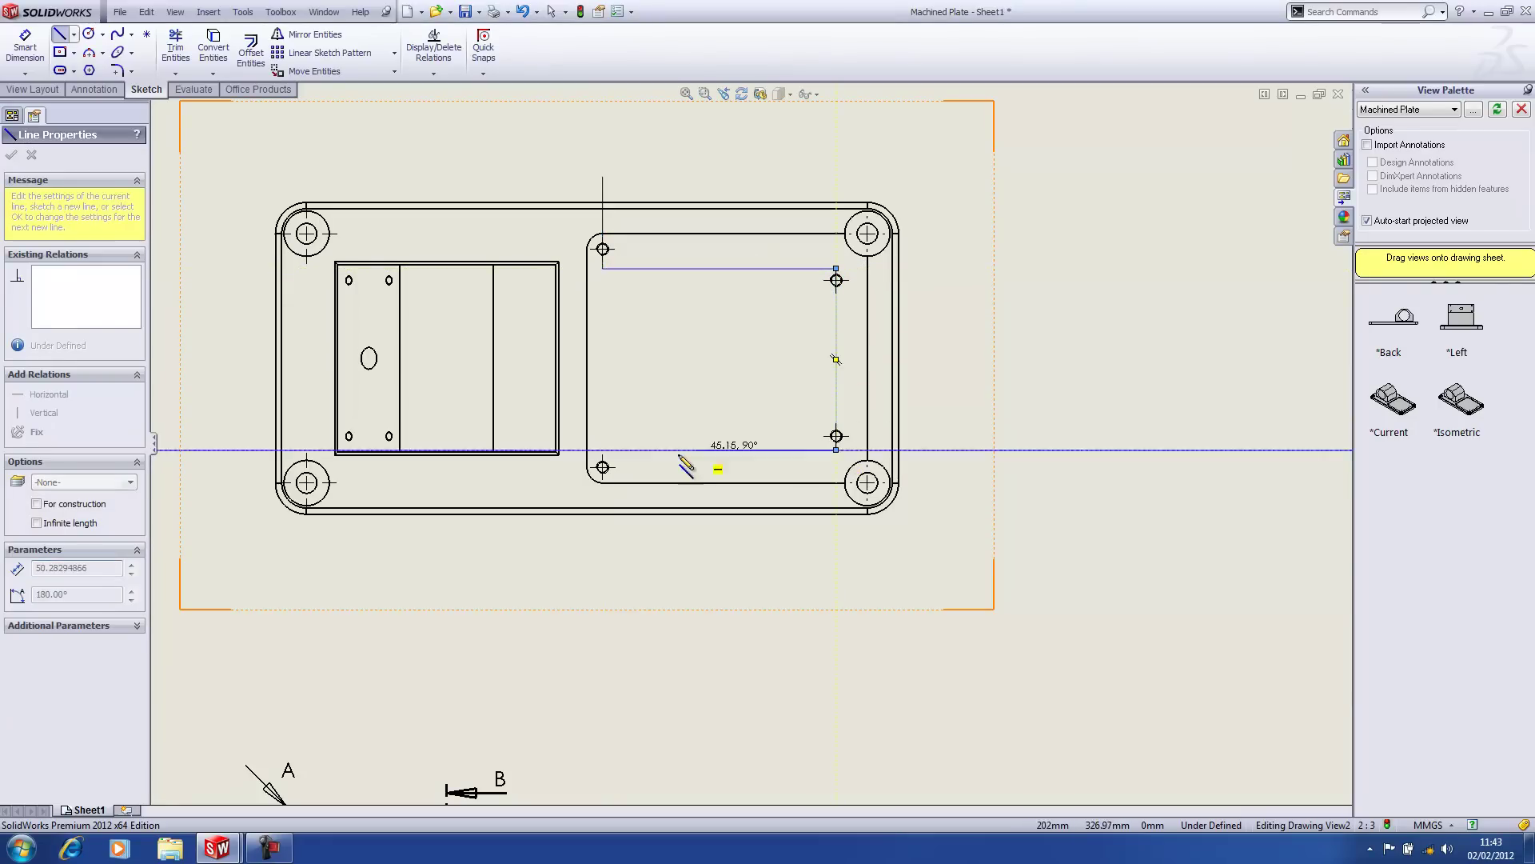
left_click(603, 449)
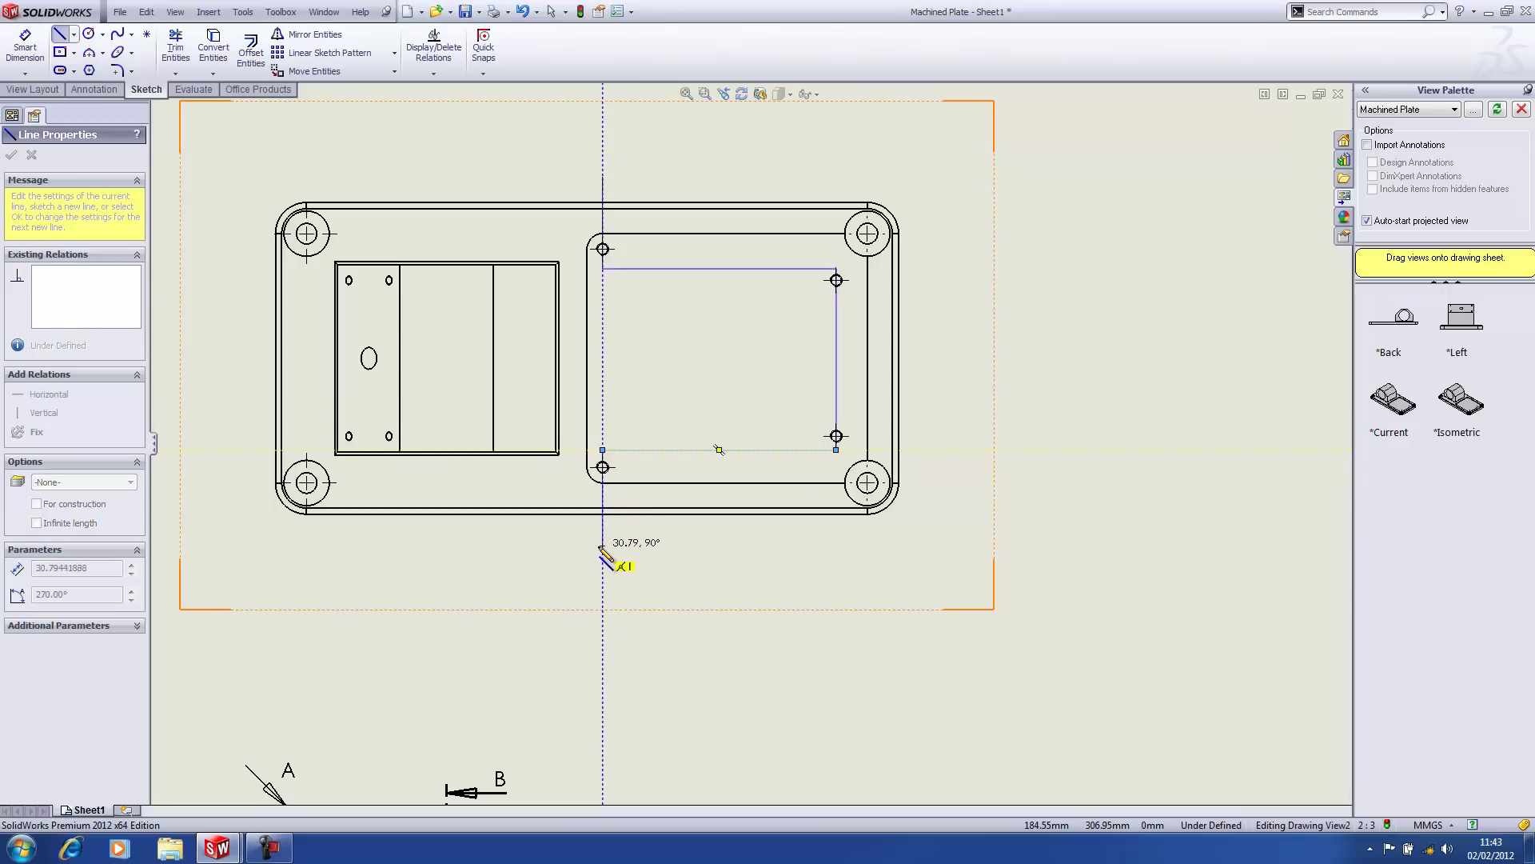
left_click(602, 549)
key("Escape")
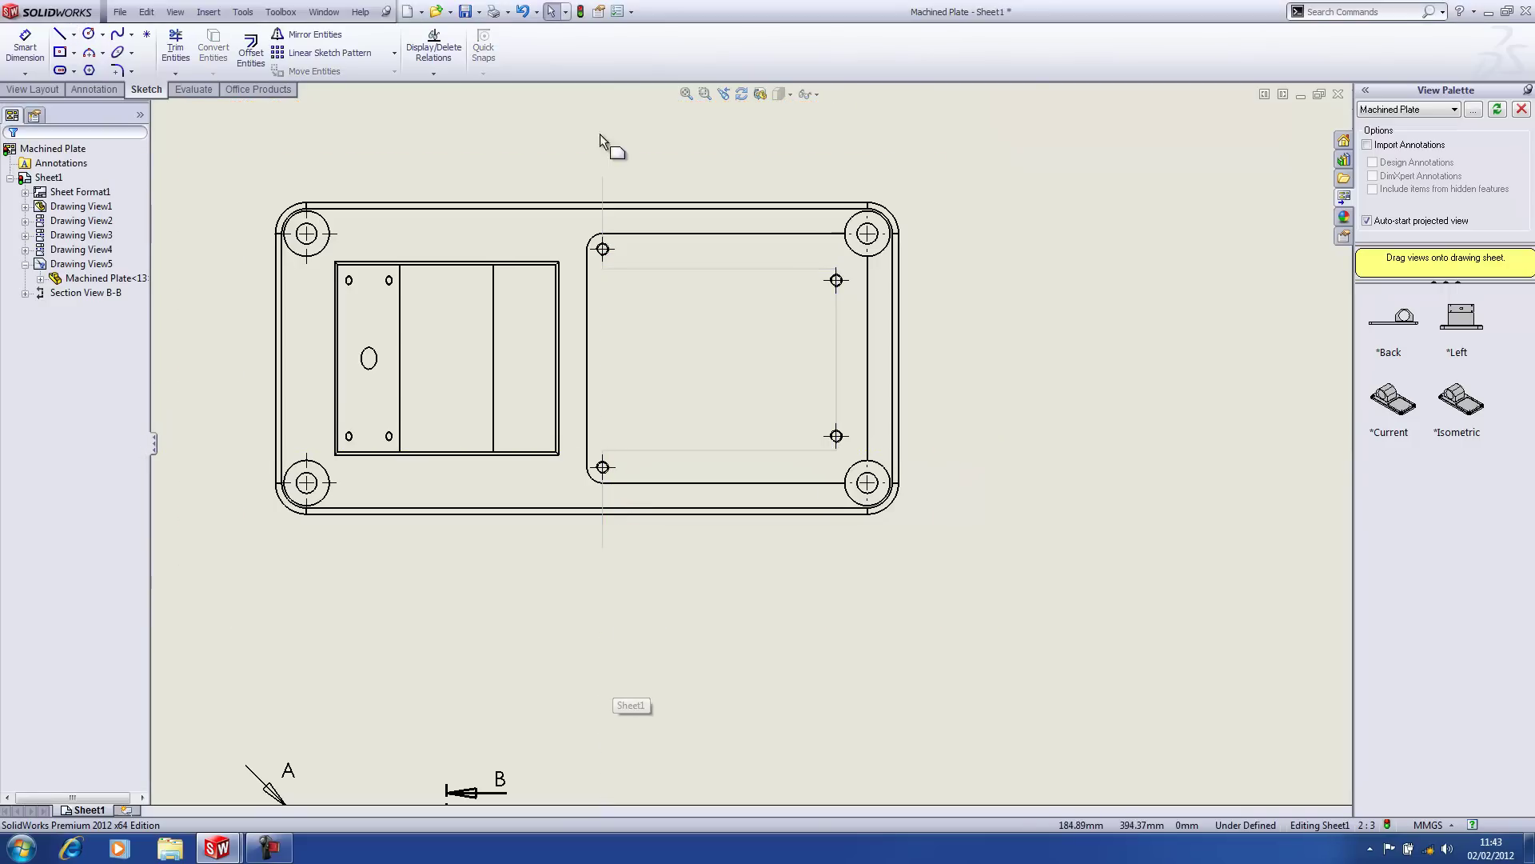
Create a section view from the complete stepped line chain and place it to the right of the top view.
right_click(583, 220)
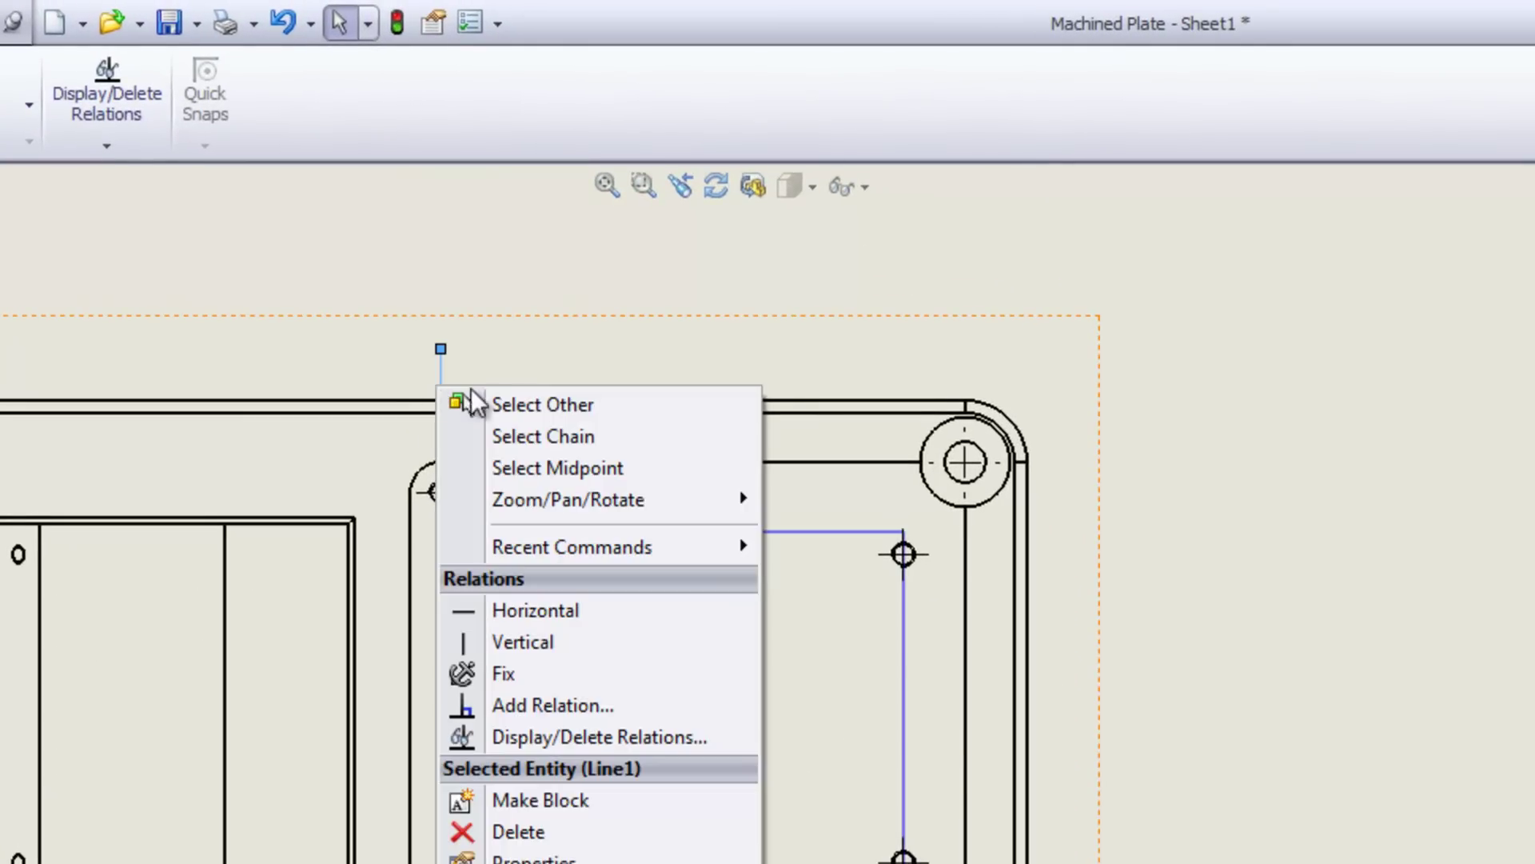
left_click(516, 423)
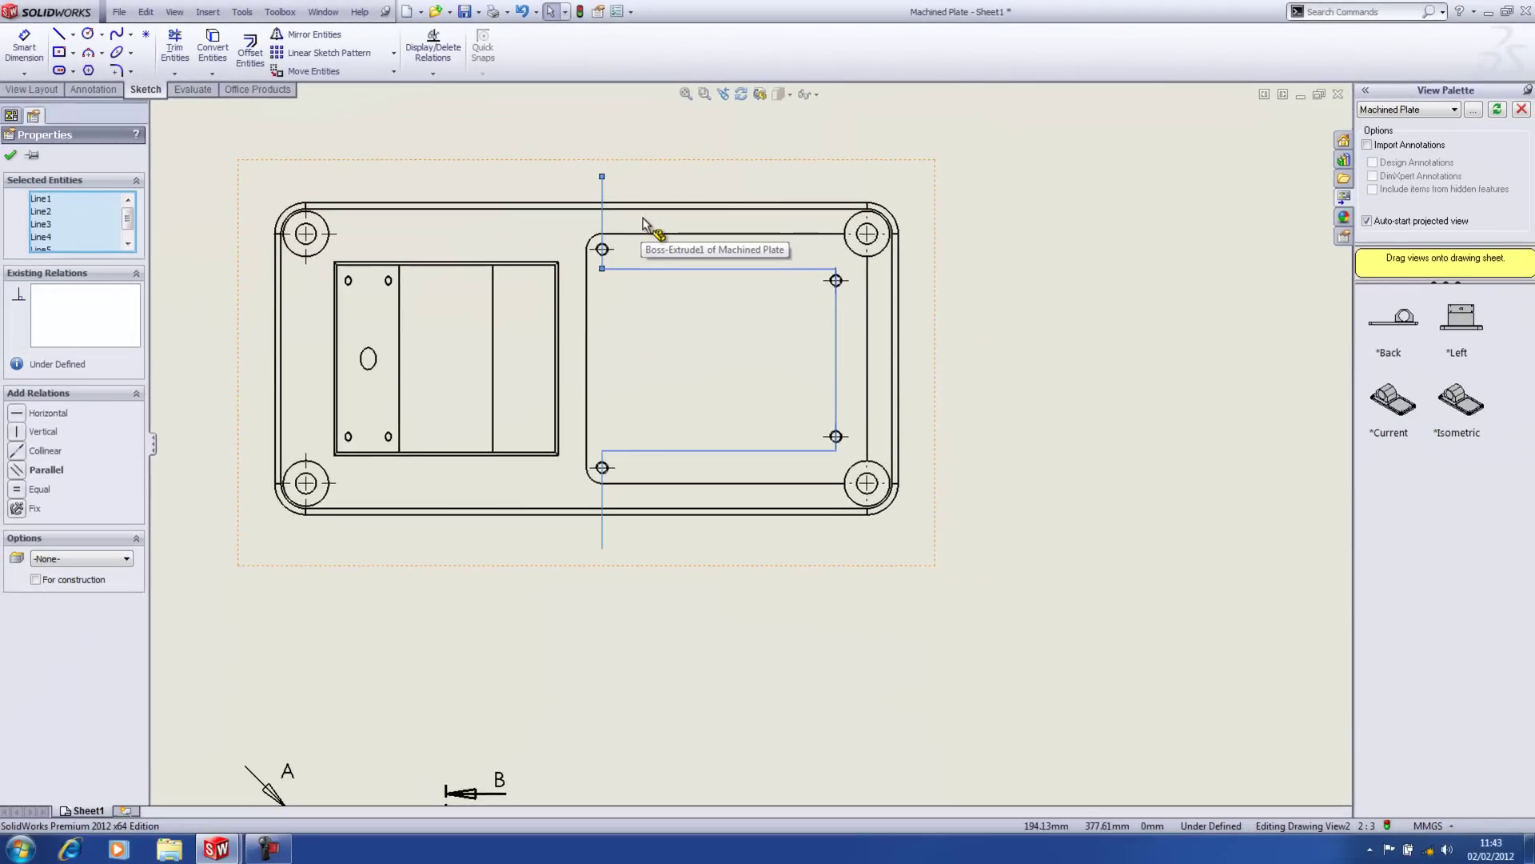
mouse_move(663, 245)
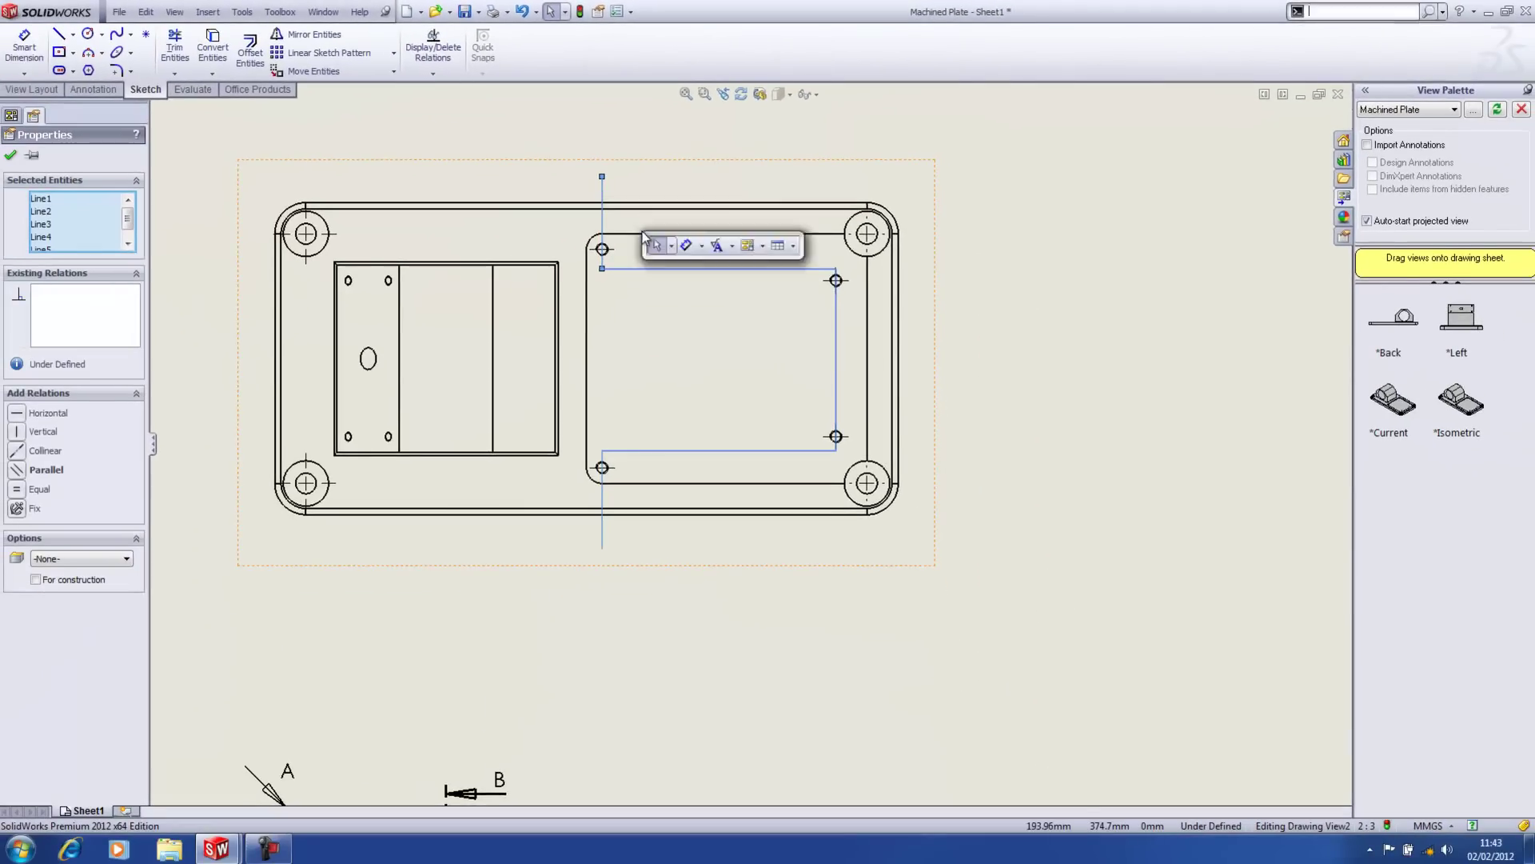
left_click(749, 249)
mouse_move(785, 318)
left_click(944, 319)
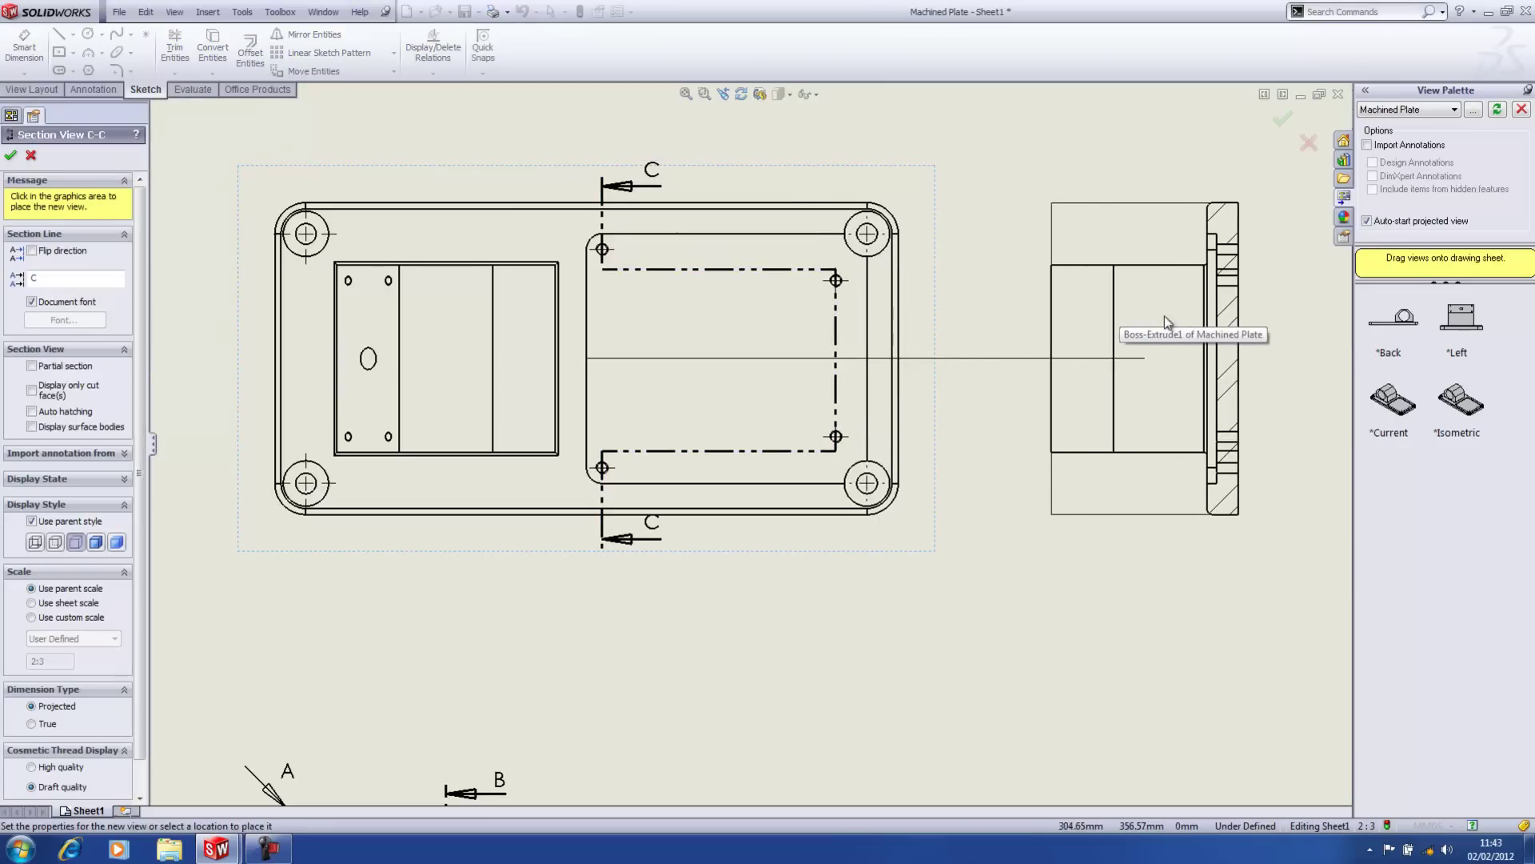
left_click(1193, 316)
key("Escape")
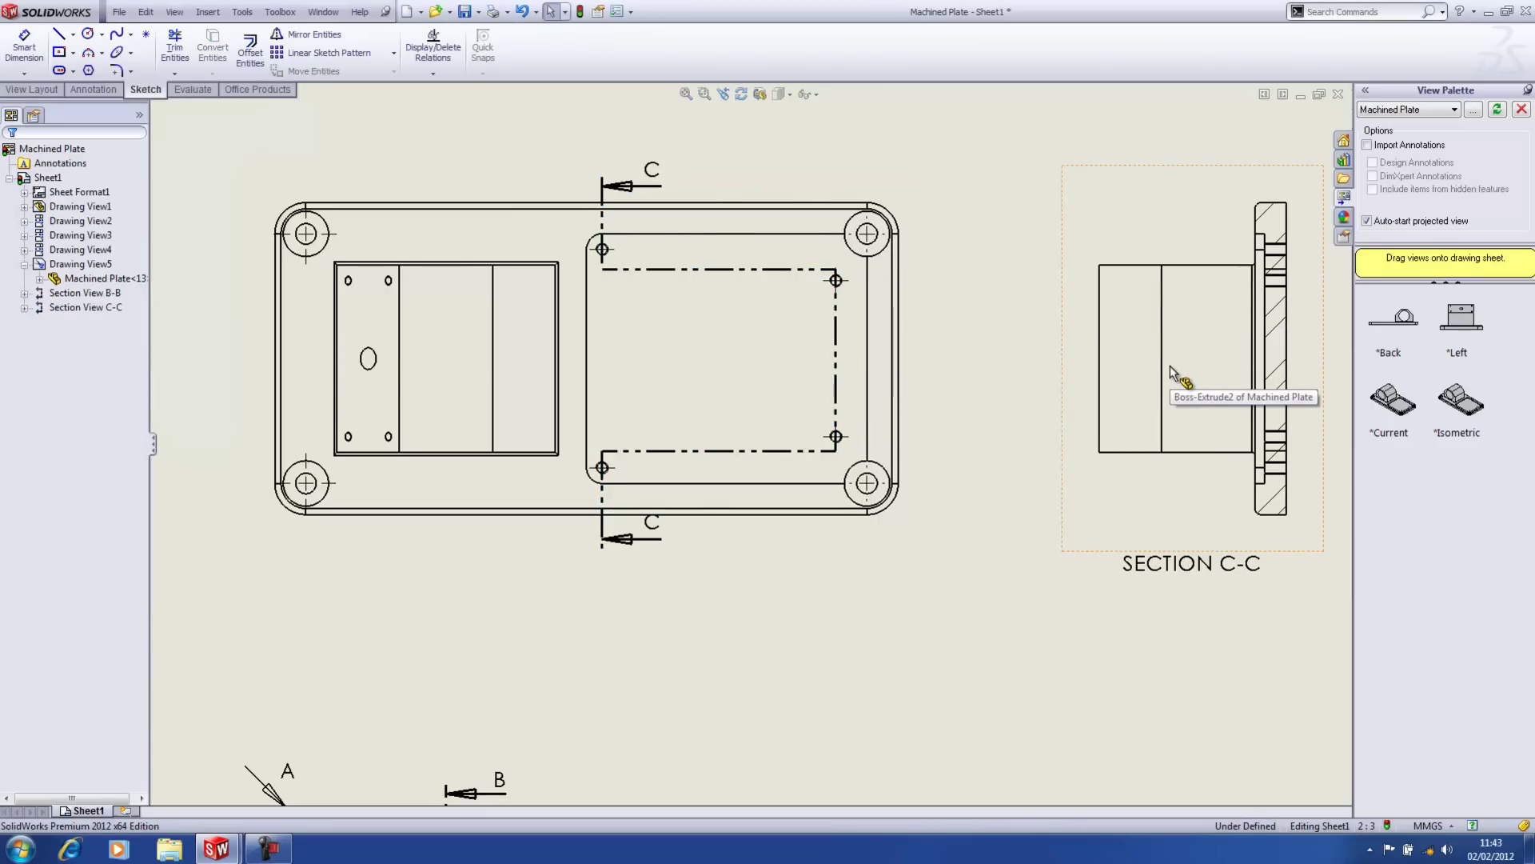
Hide the two short horizontal edges crossing the hatching between the holes in Section C-C, plus the view's blend edges.
key("f")
scroll(796, 220, "down", 2)
scroll(803, 199, "down", 4)
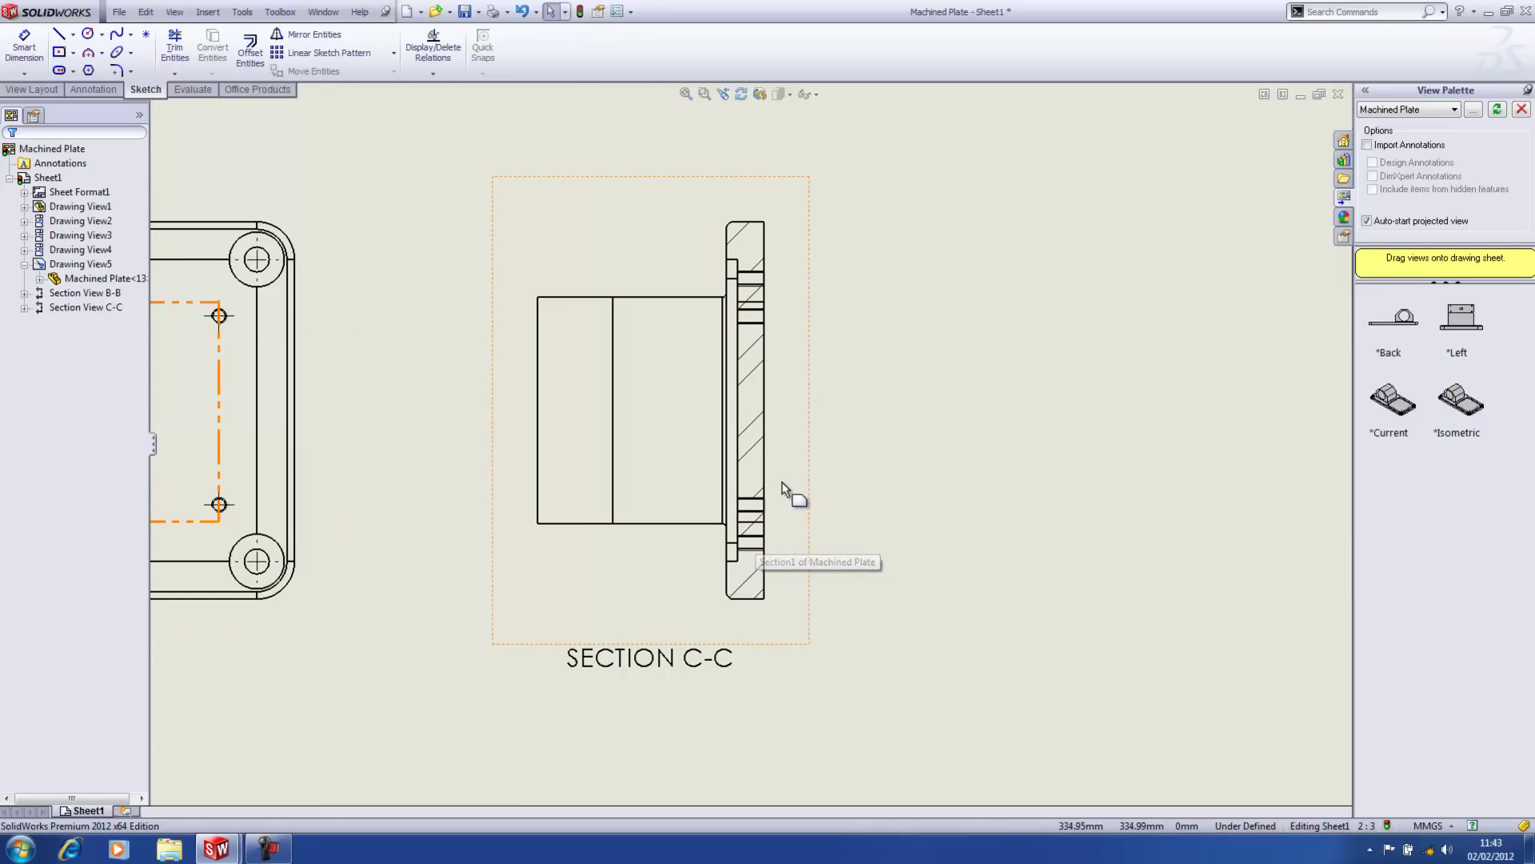
left_click(787, 442)
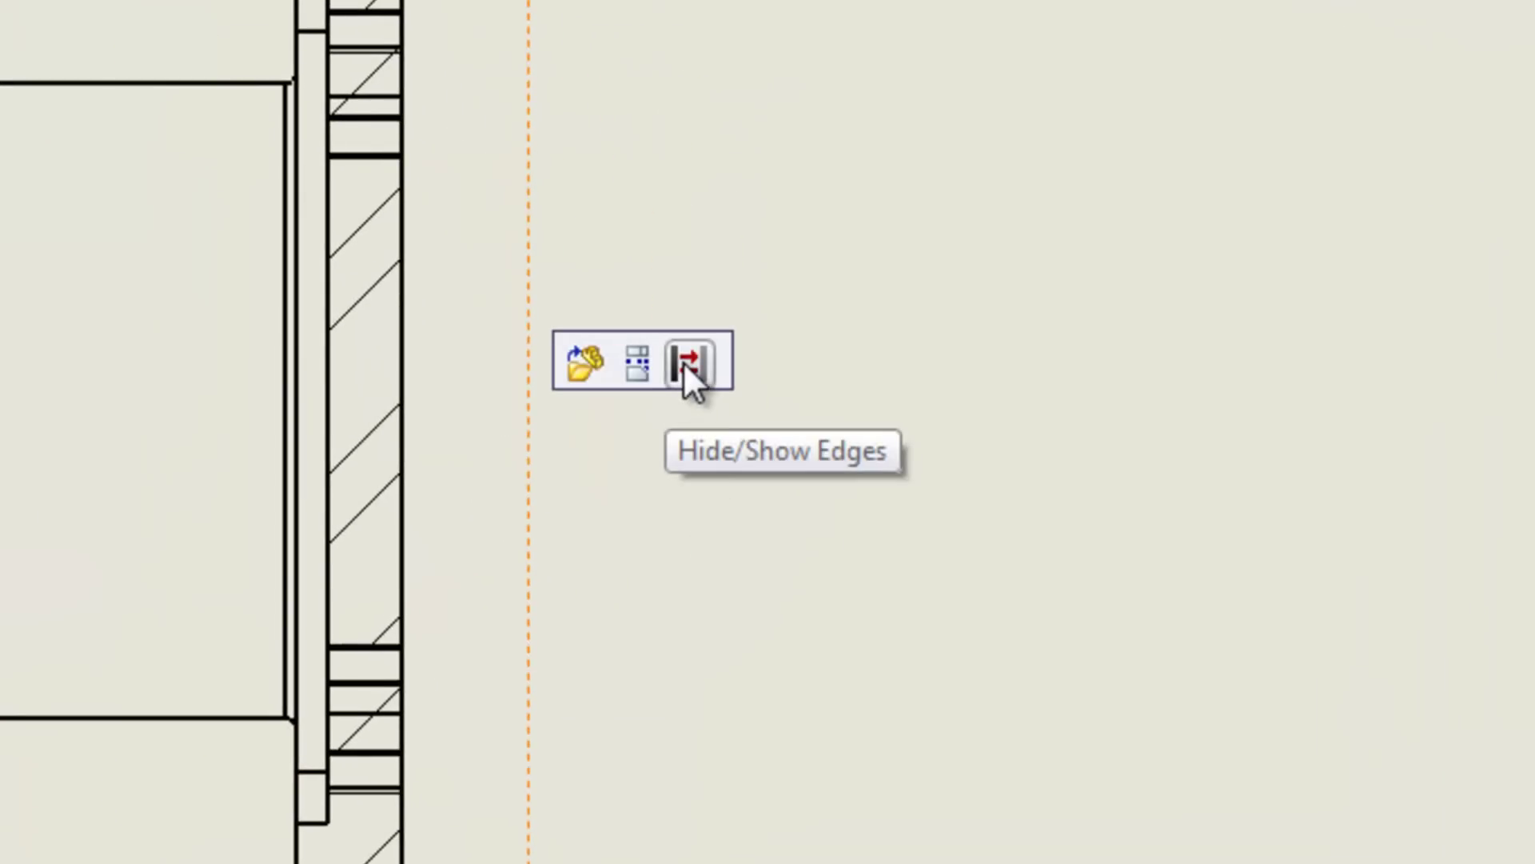
left_click(687, 364)
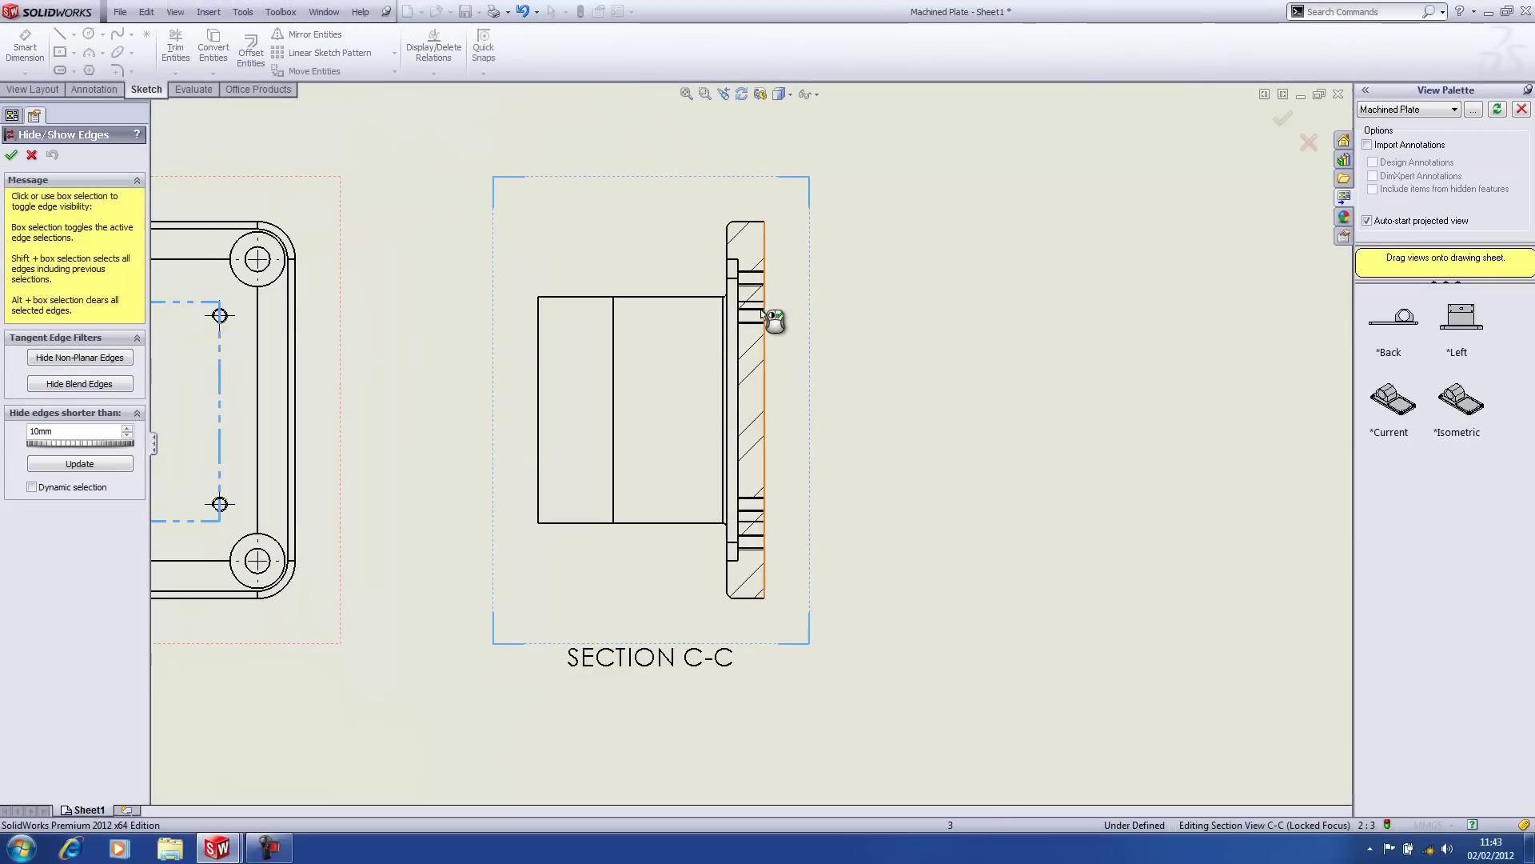
left_click(764, 312)
left_click(755, 520)
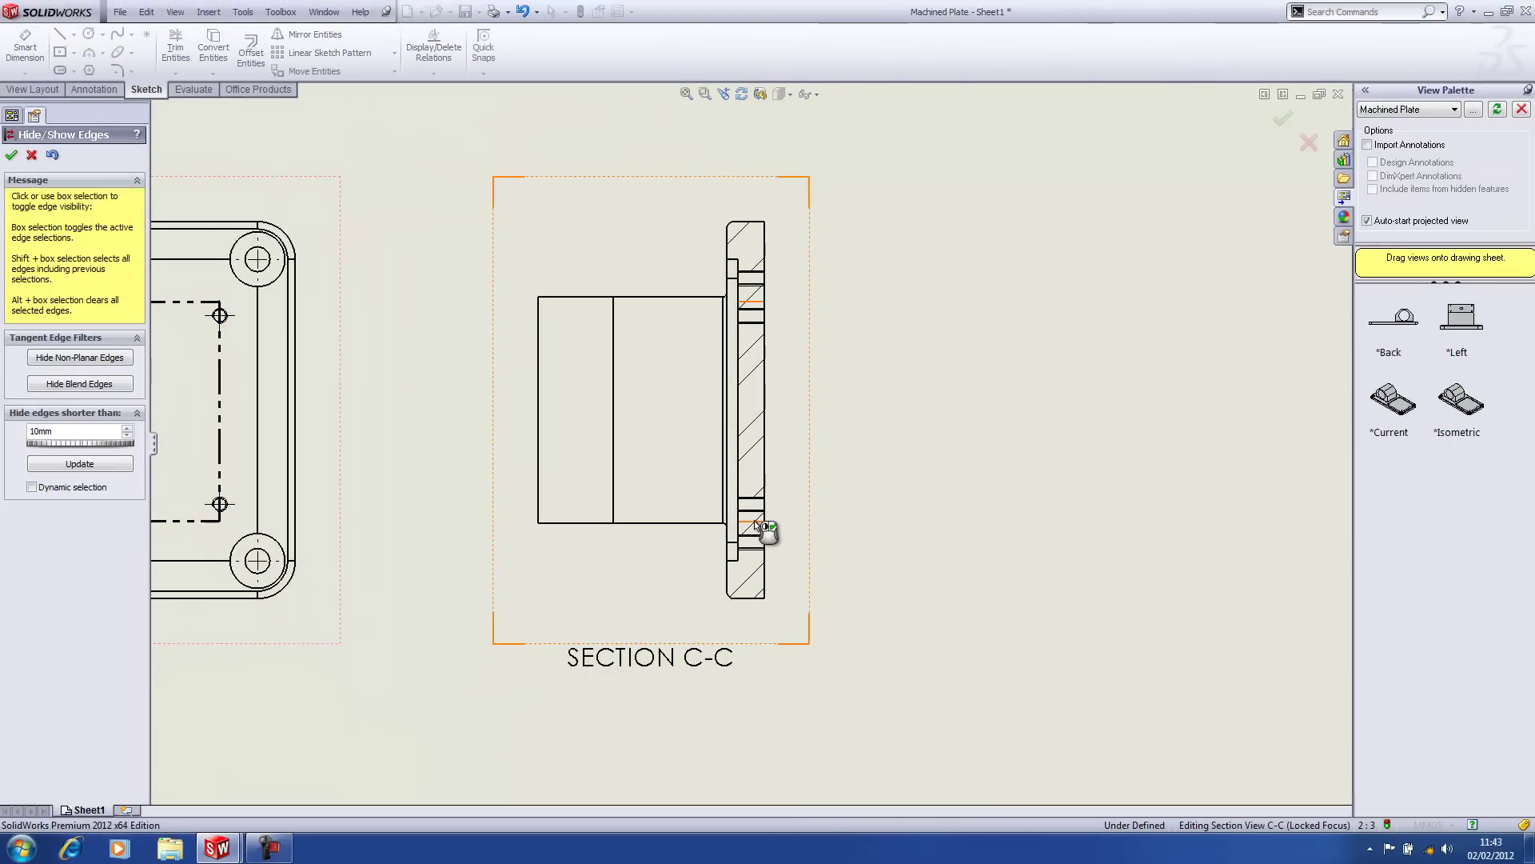
left_click(80, 384)
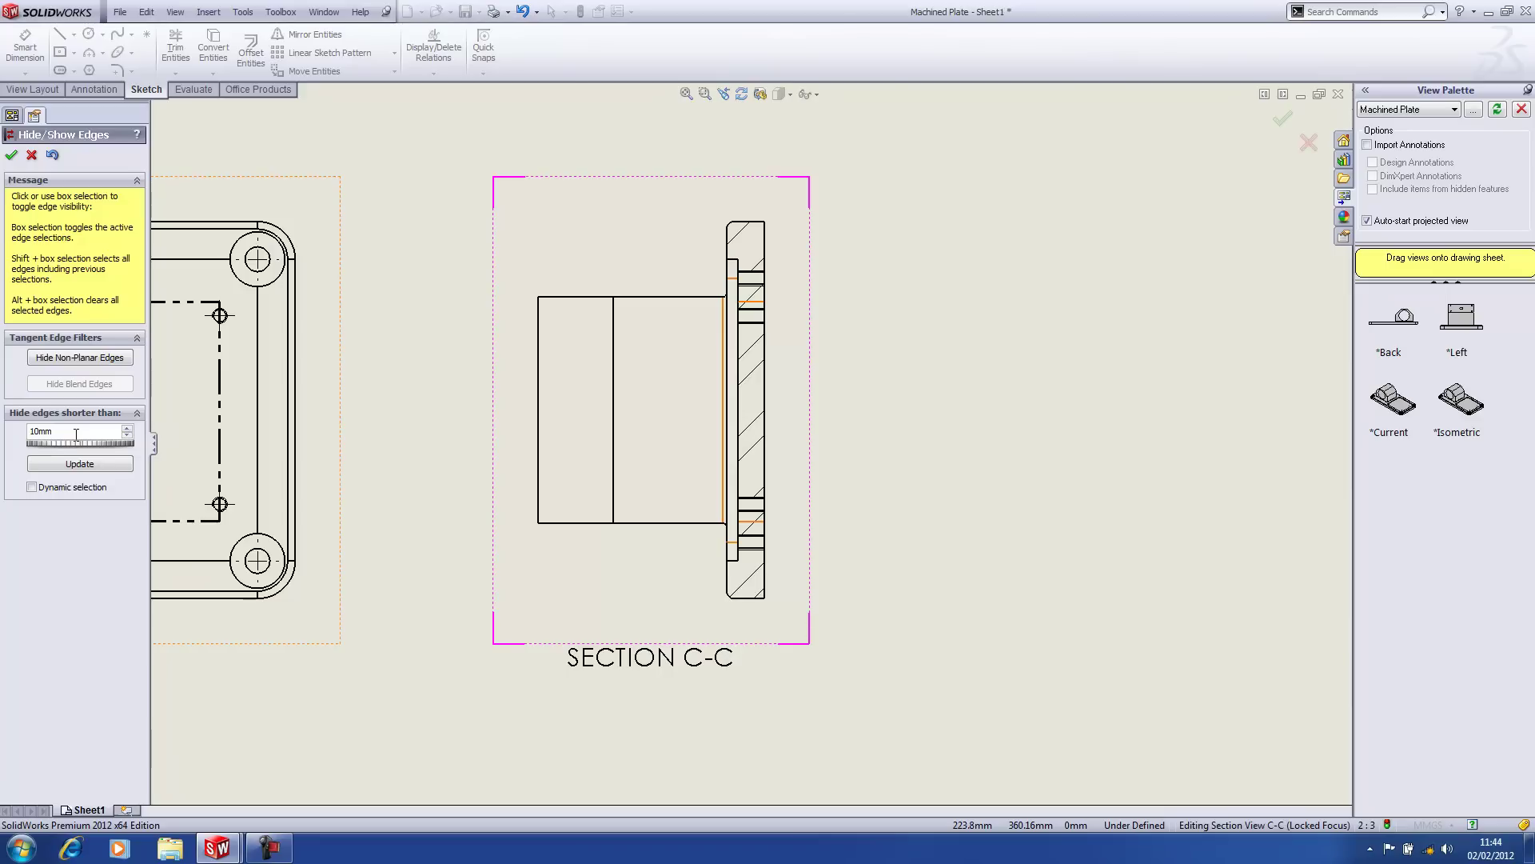
left_click(12, 156)
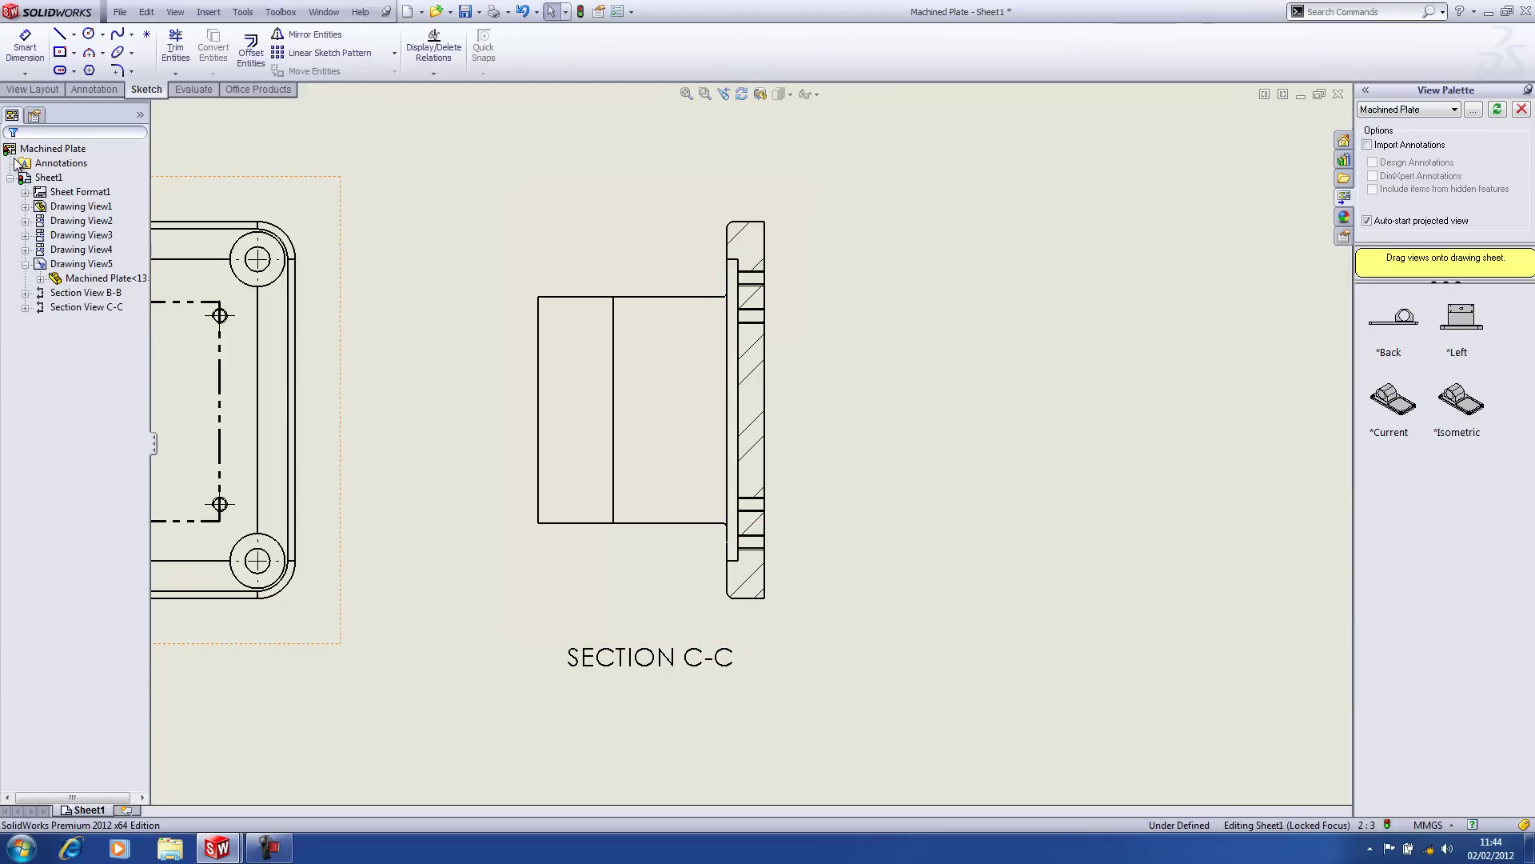
Try the Hidden Lines Visible display style on Section C-C and return it to Hidden Lines Removed.
left_click(521, 523)
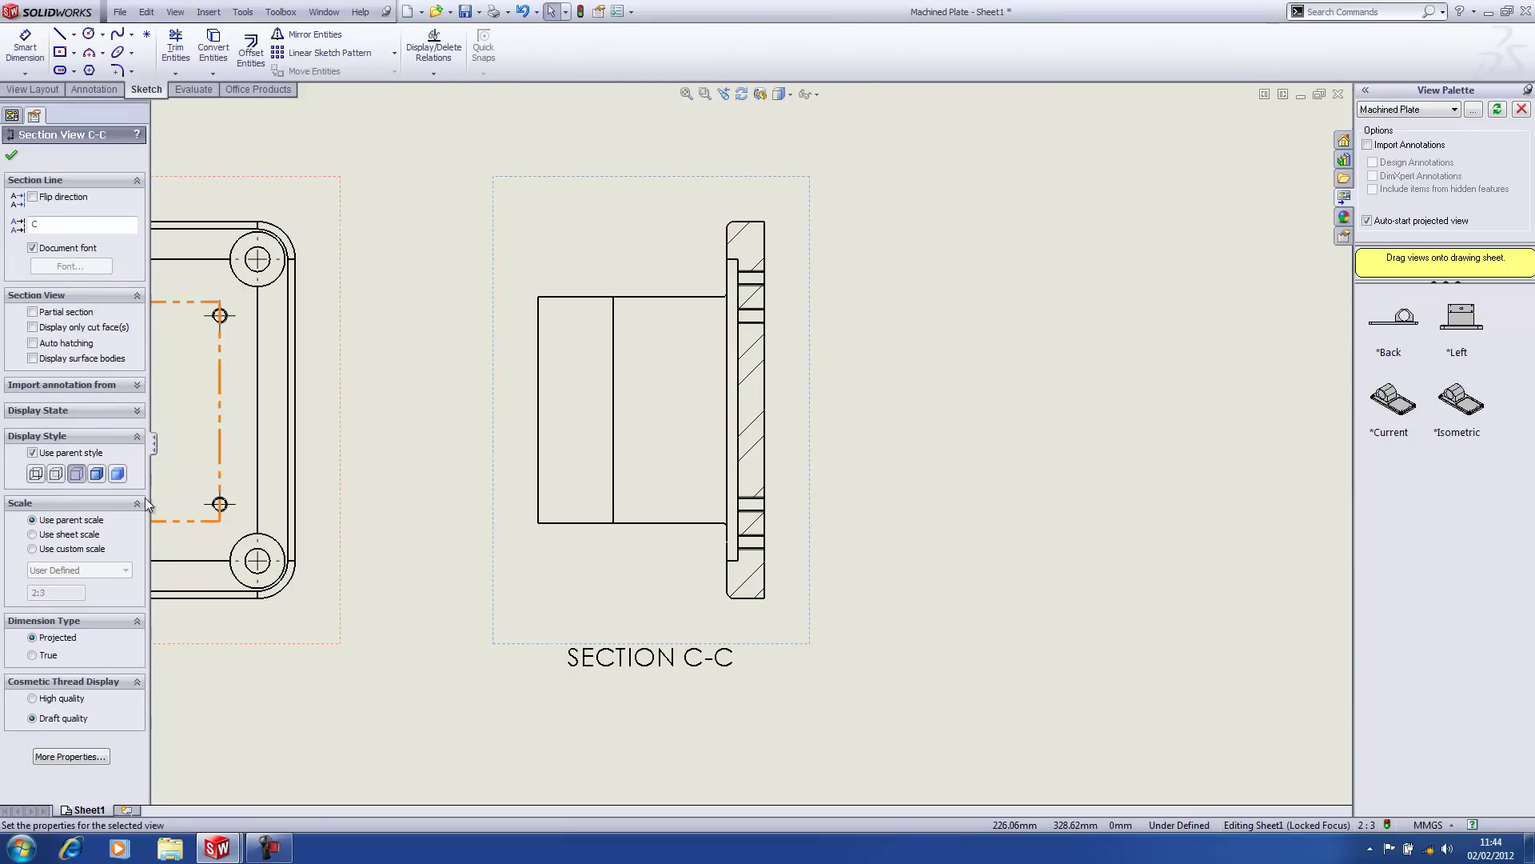
left_click(56, 474)
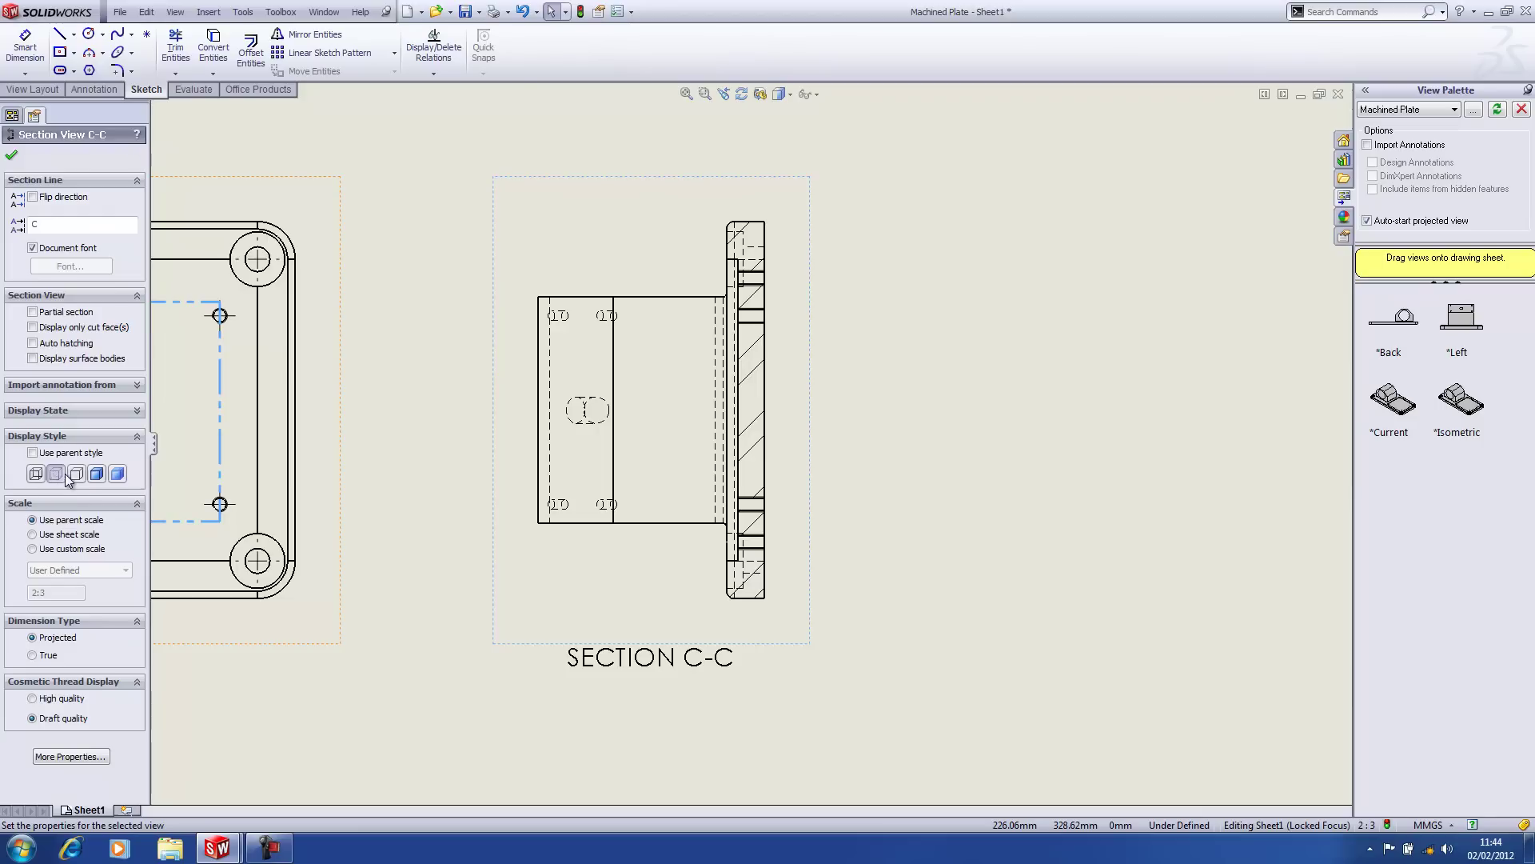
left_click(77, 474)
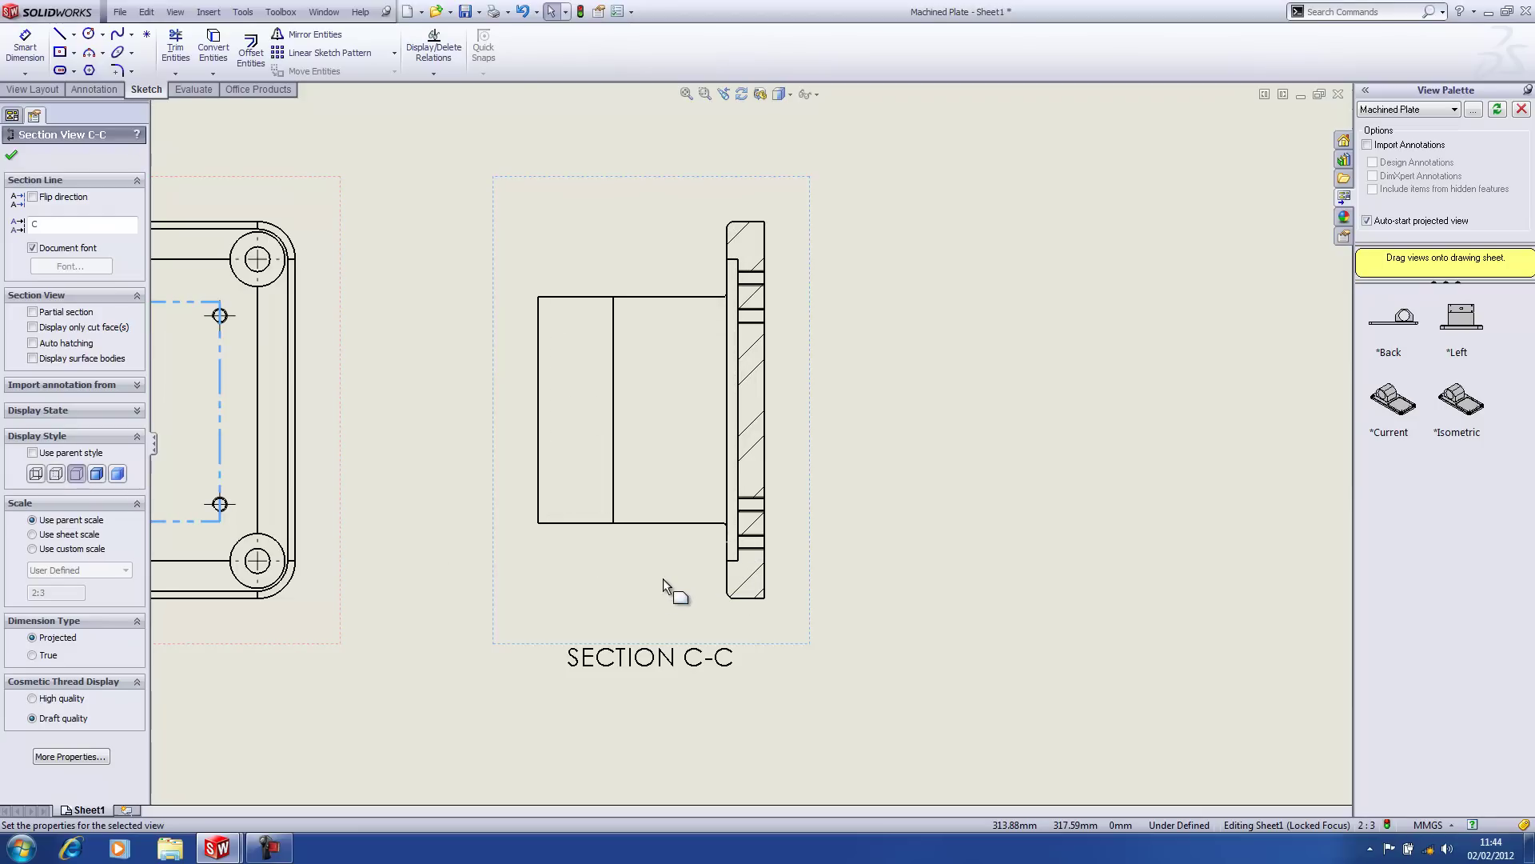
Show only the hidden edges of the Cut-Extrude1 feature in Section View C-C.
left_click(12, 116)
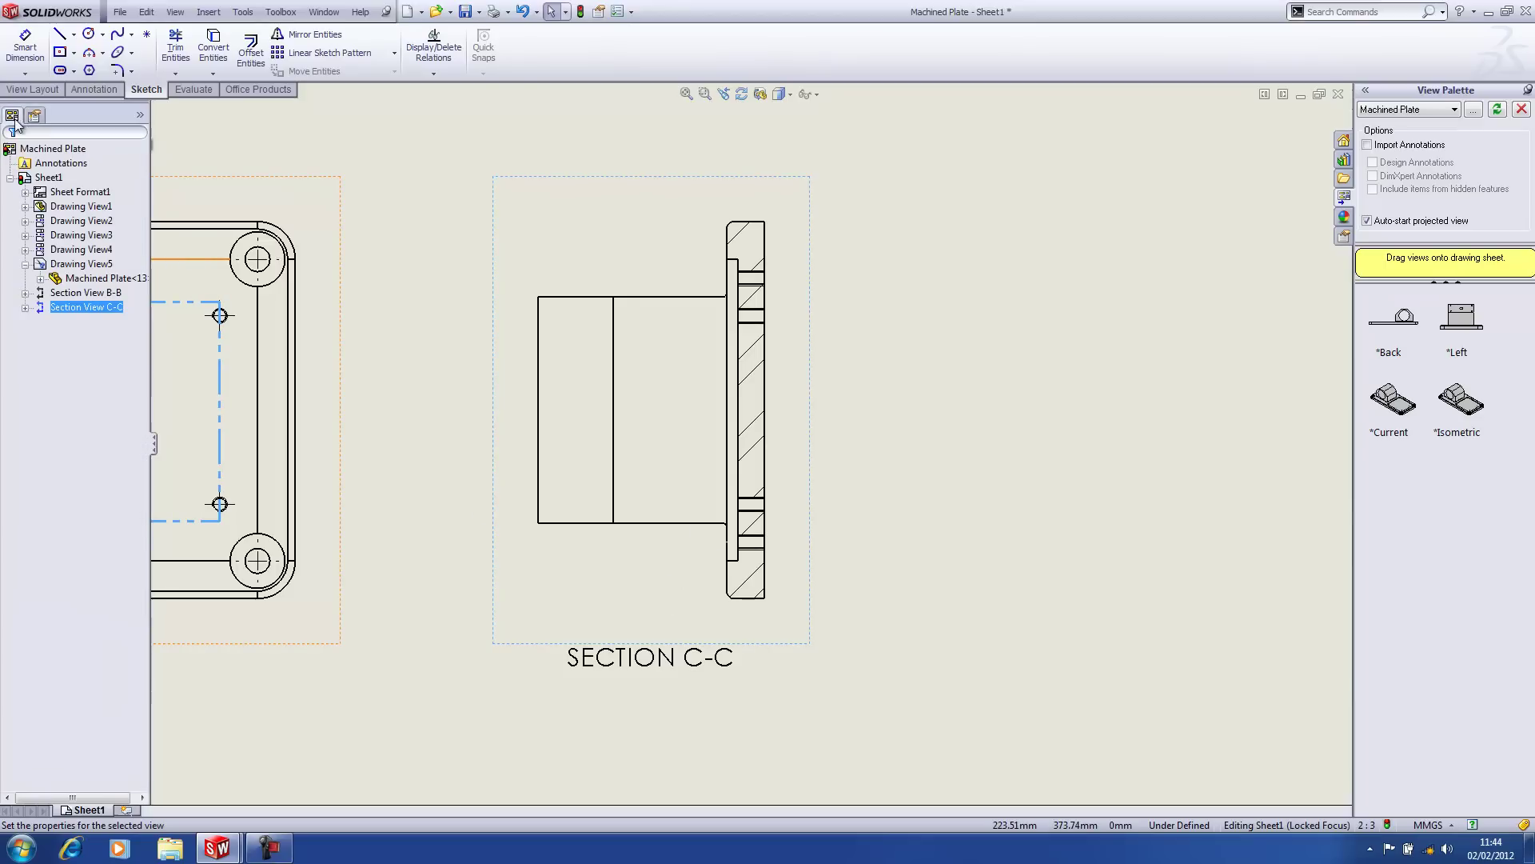
left_click(25, 308)
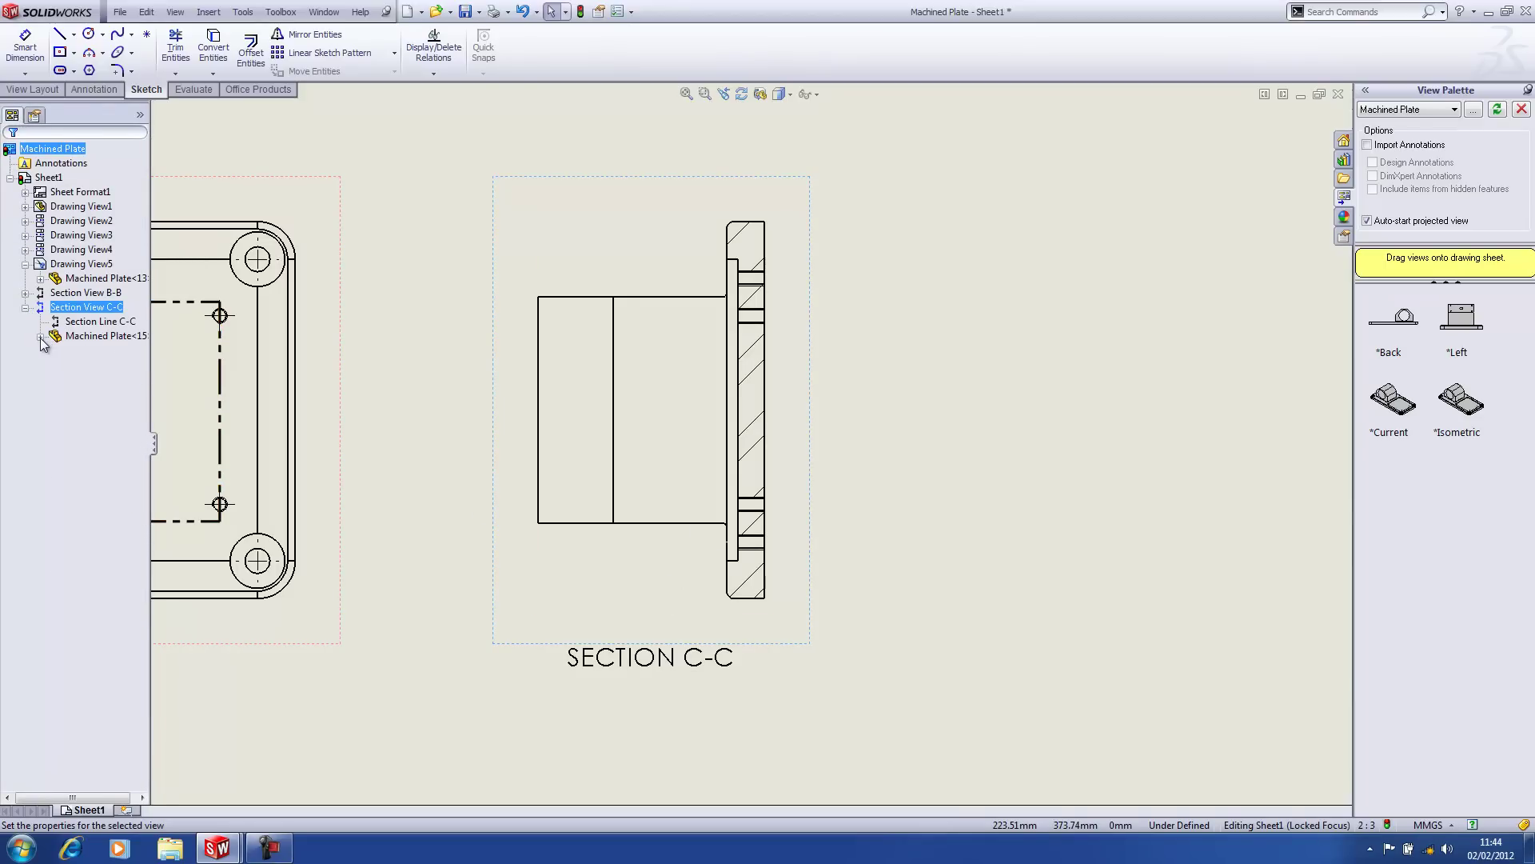
left_click(40, 337)
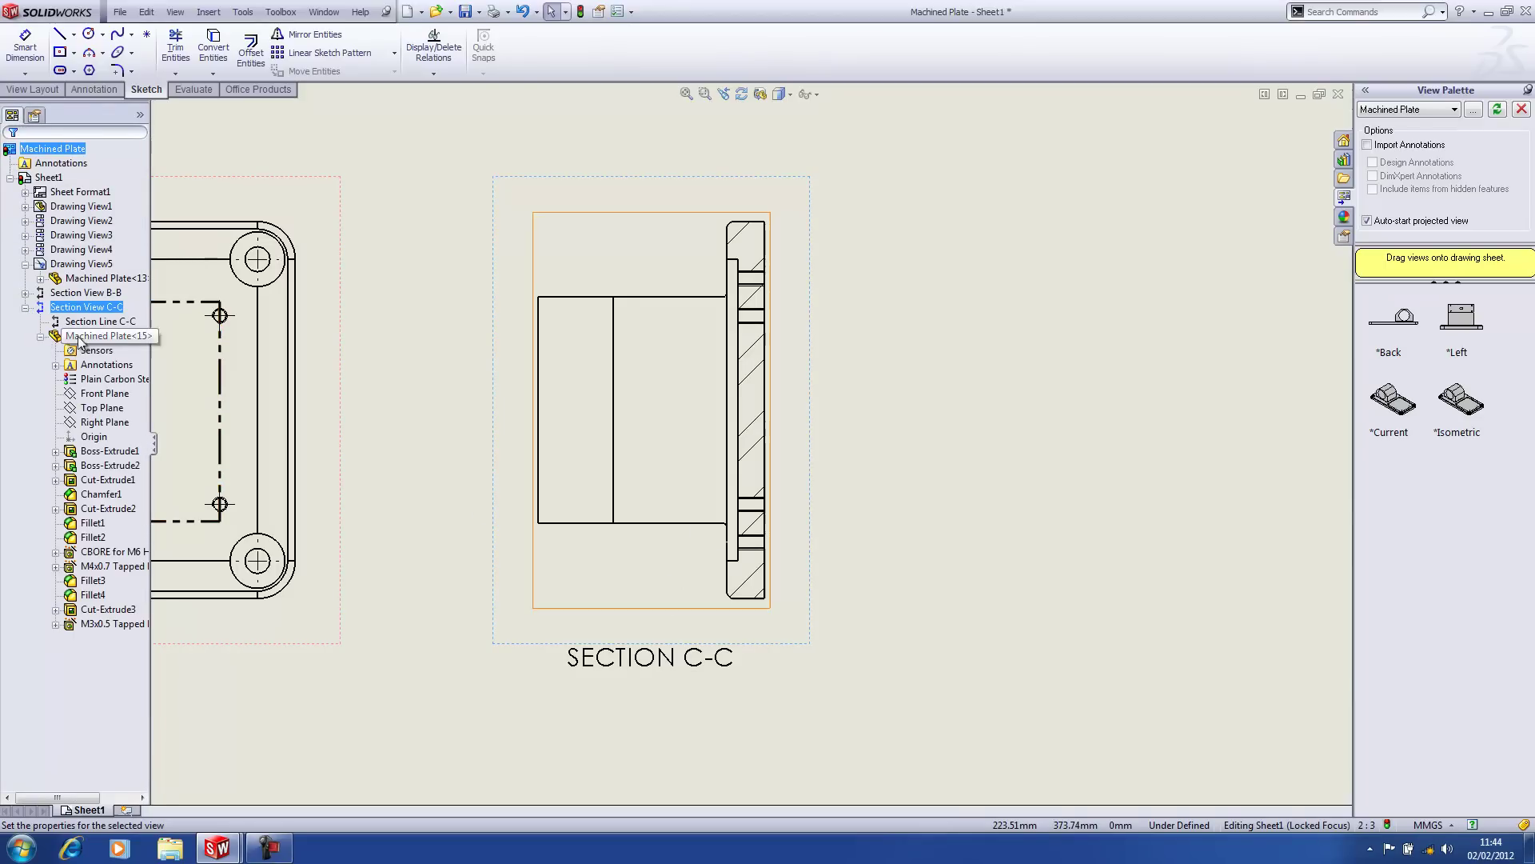
right_click(88, 482)
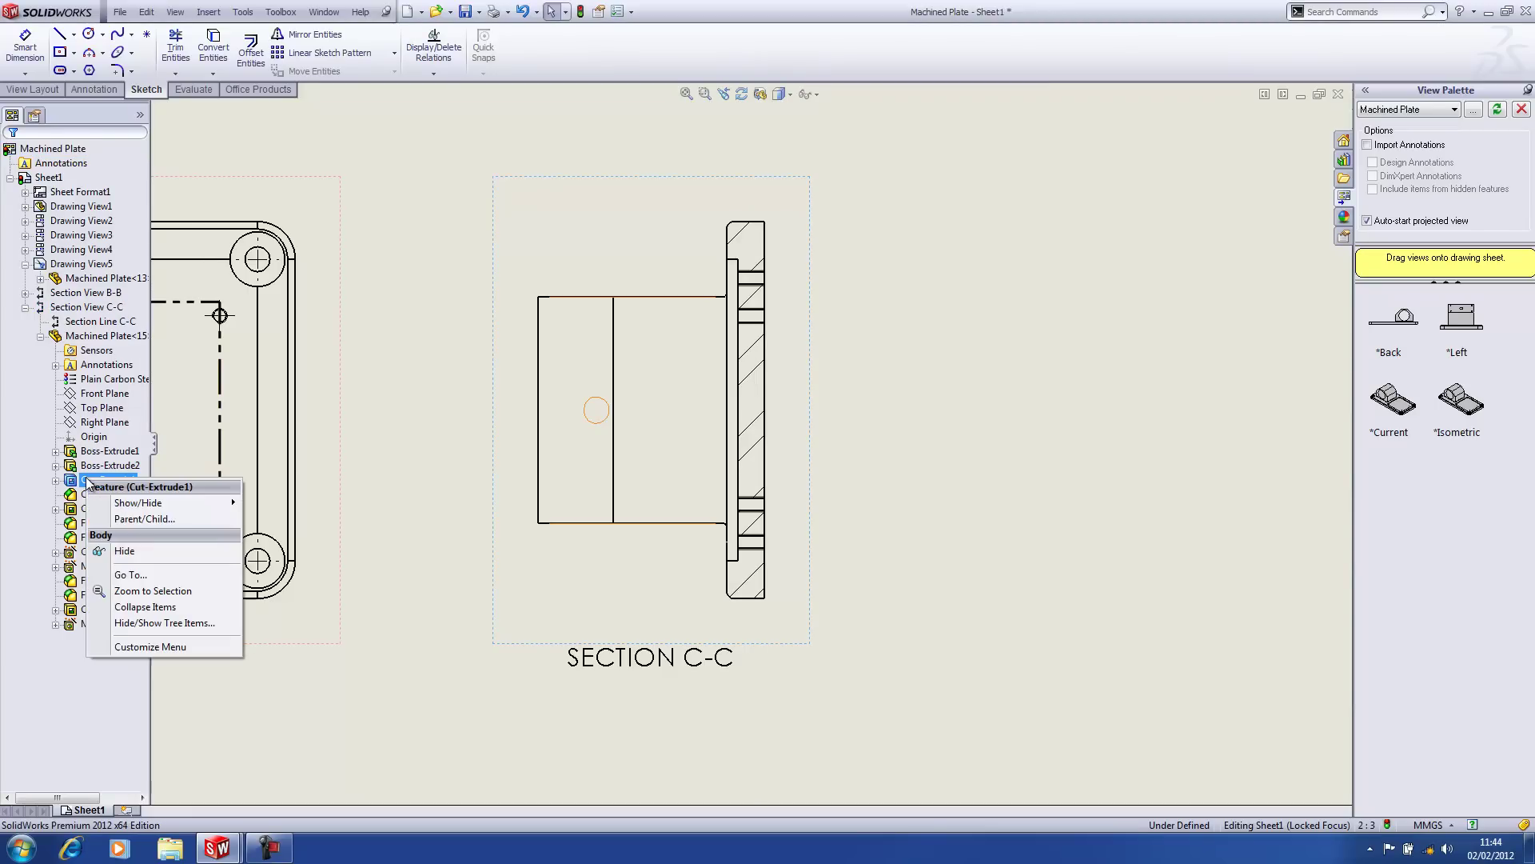
mouse_move(134, 506)
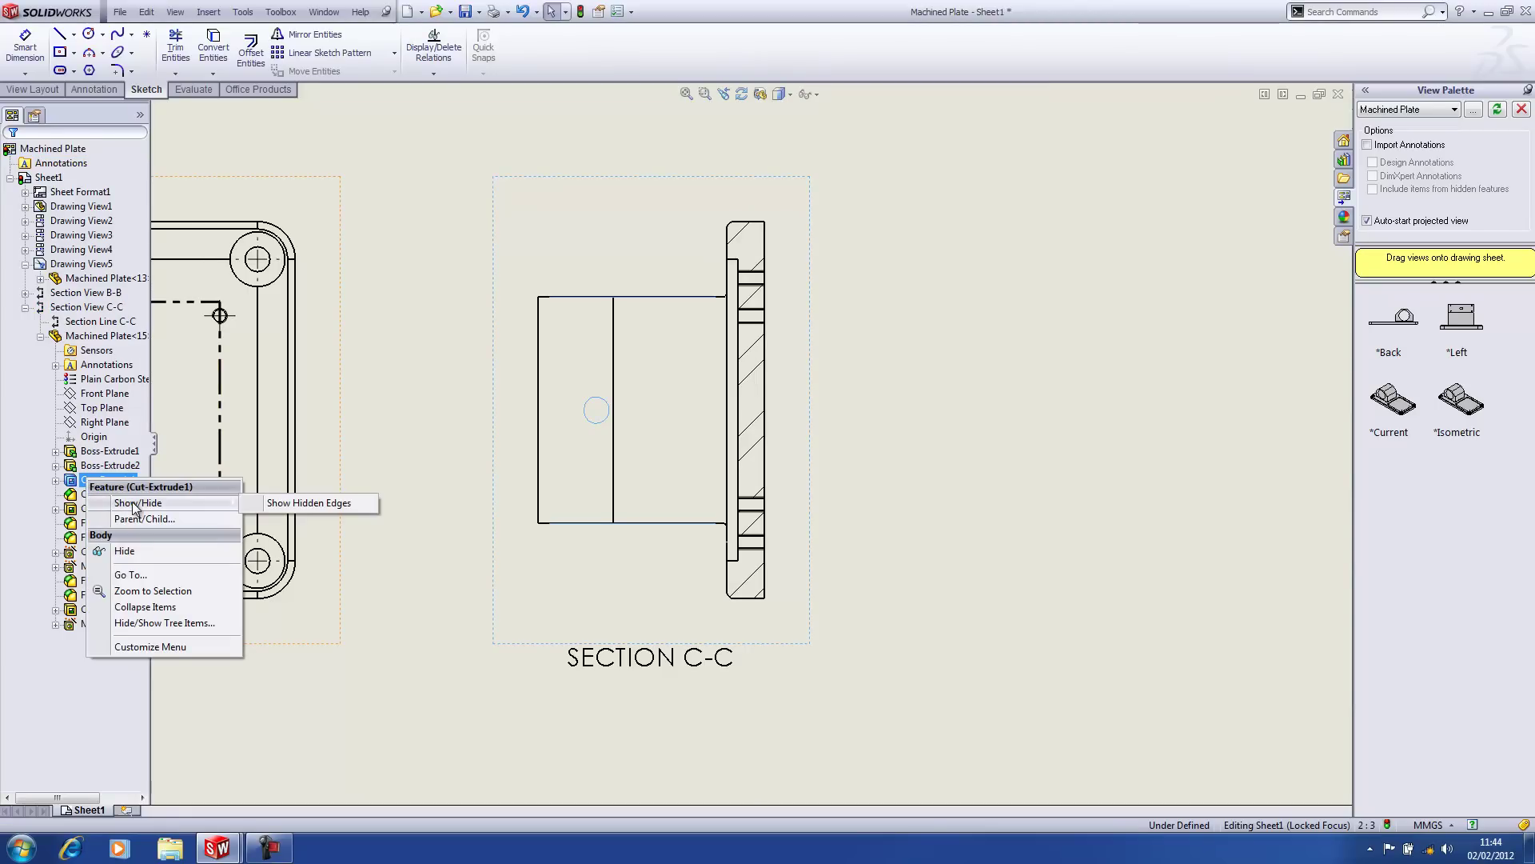
left_click(276, 503)
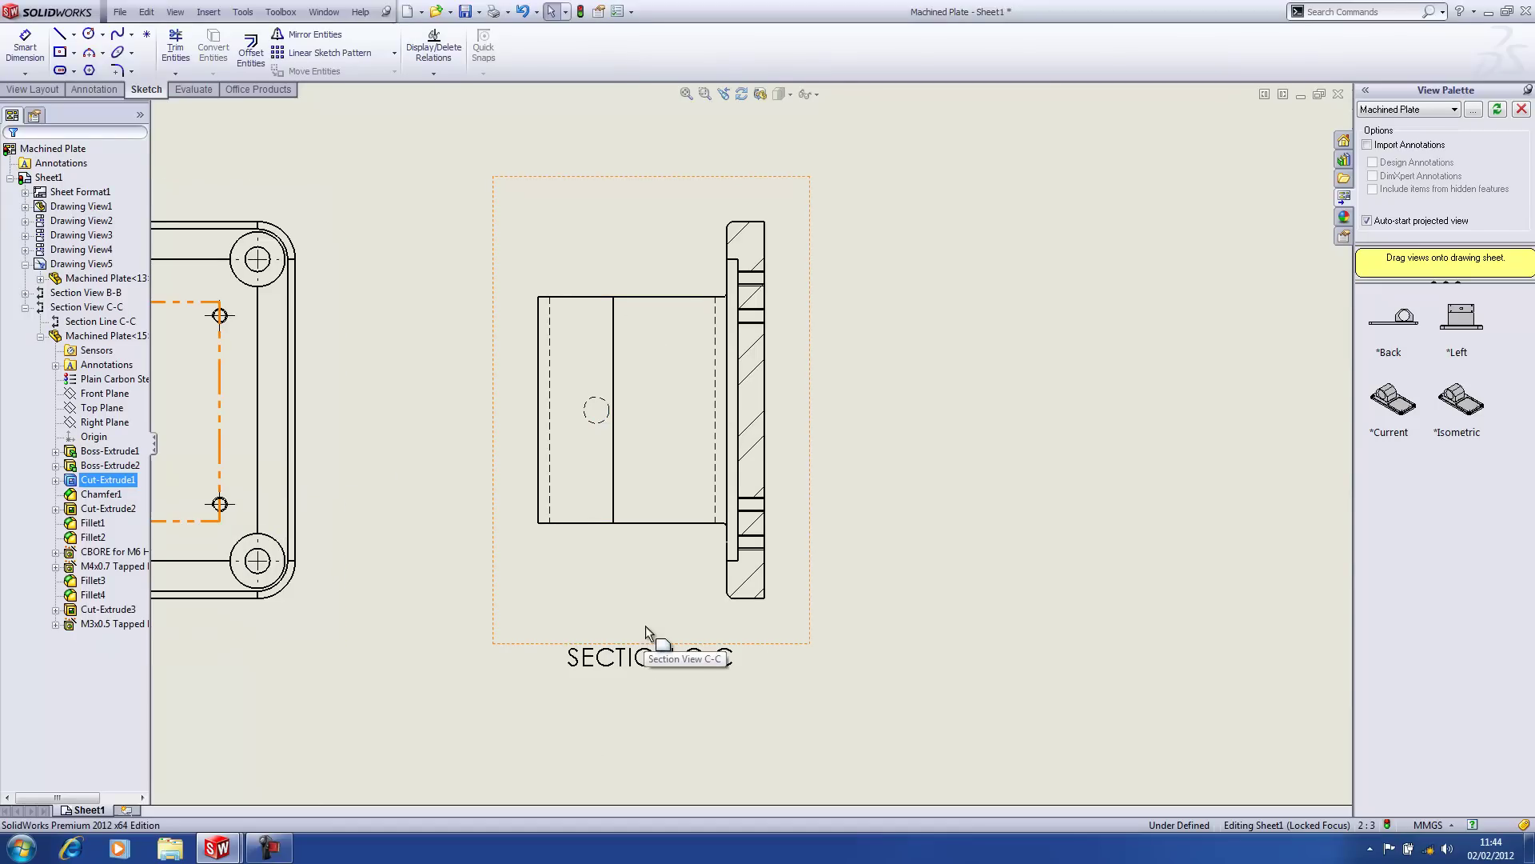
Attach a machining-required surface finish symbol to the pocket floor edge in Section C-C and move it above the plate.
left_click(796, 408)
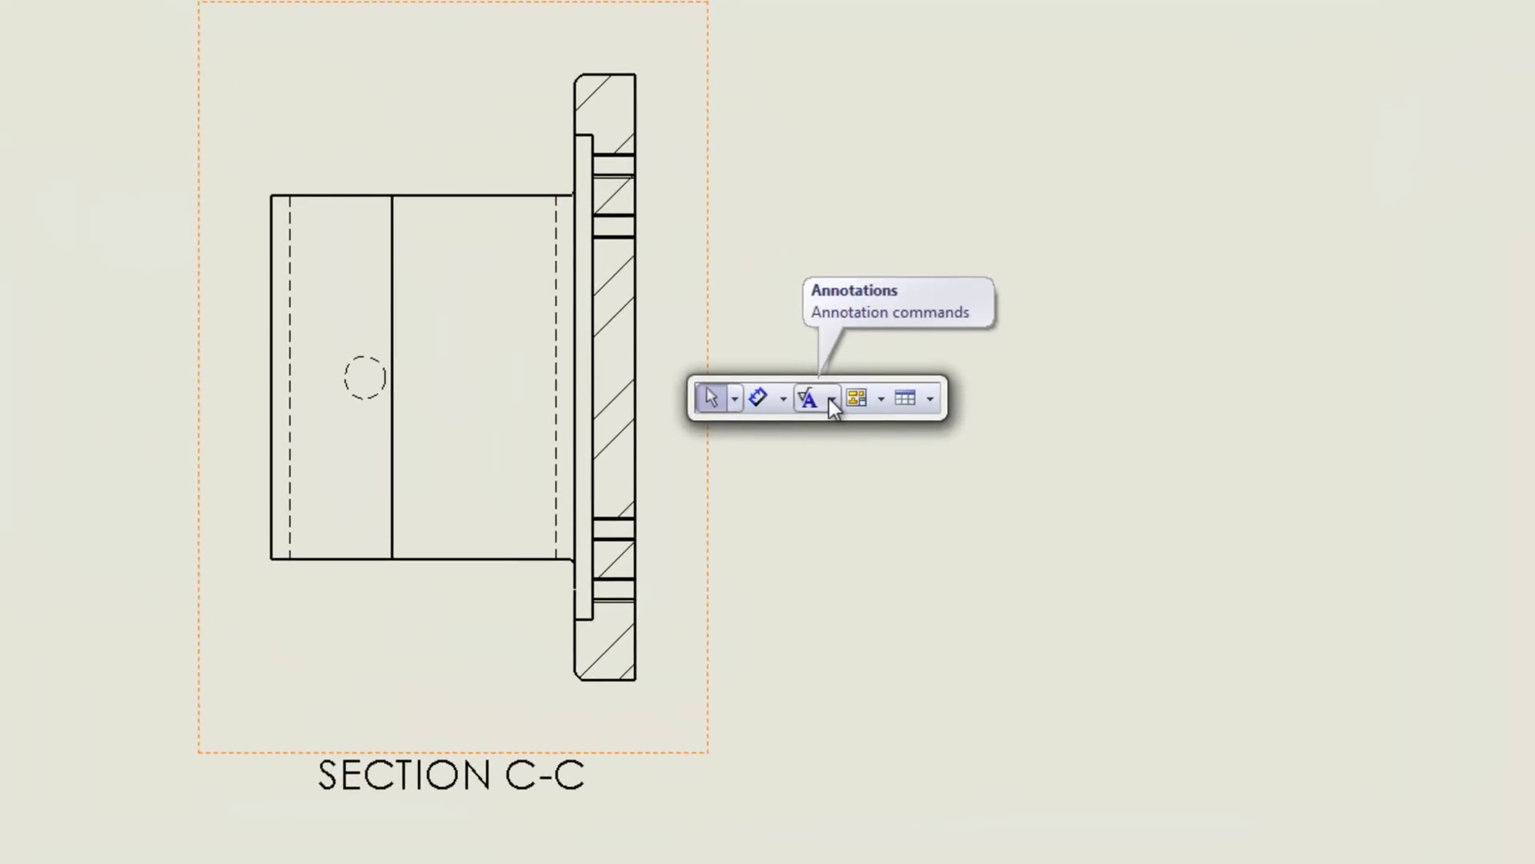
left_click(830, 398)
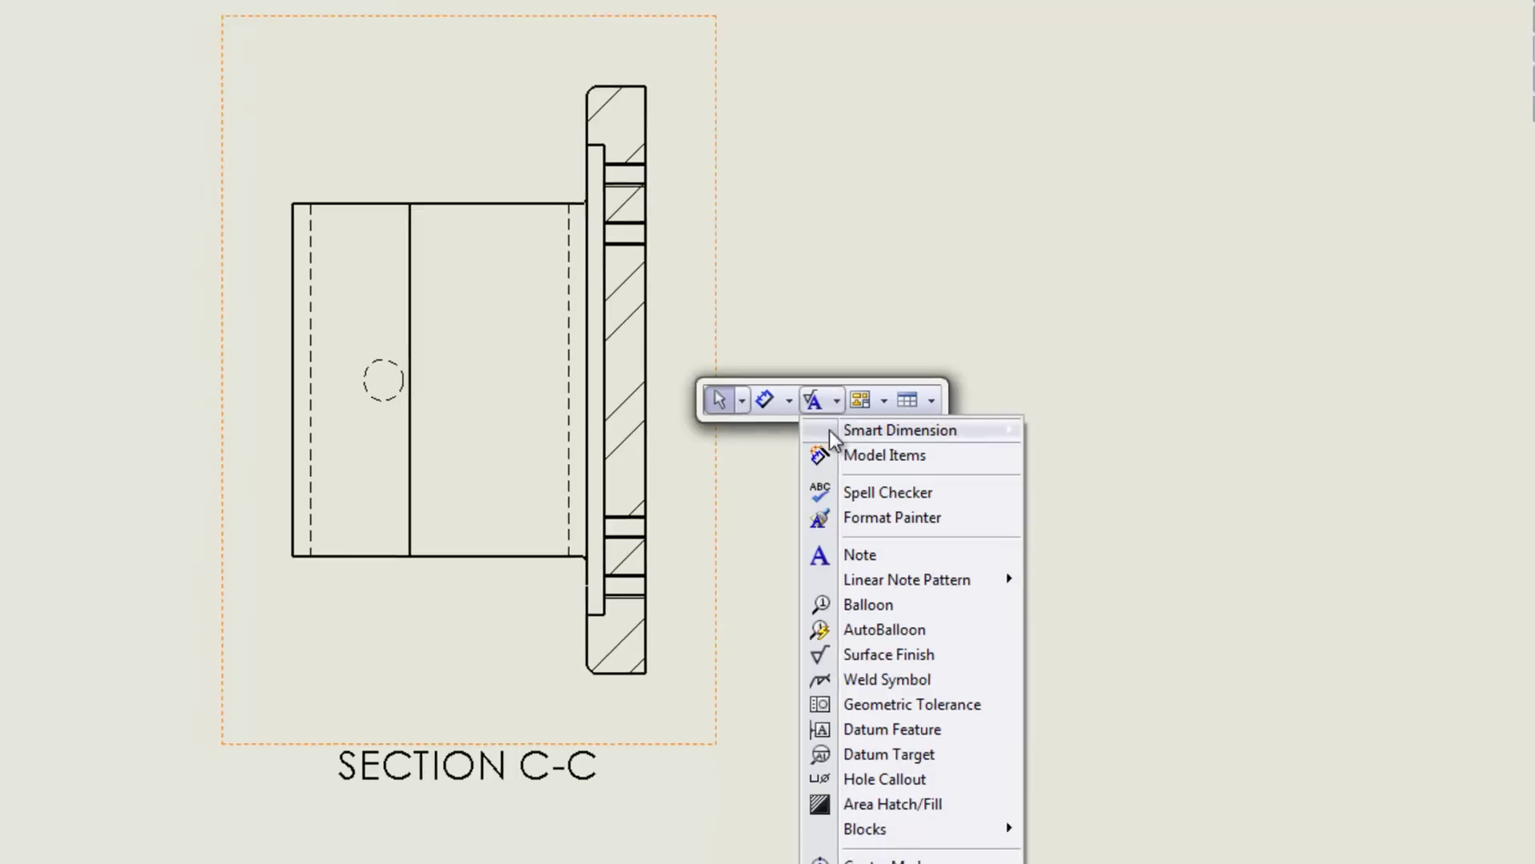
left_click(886, 660)
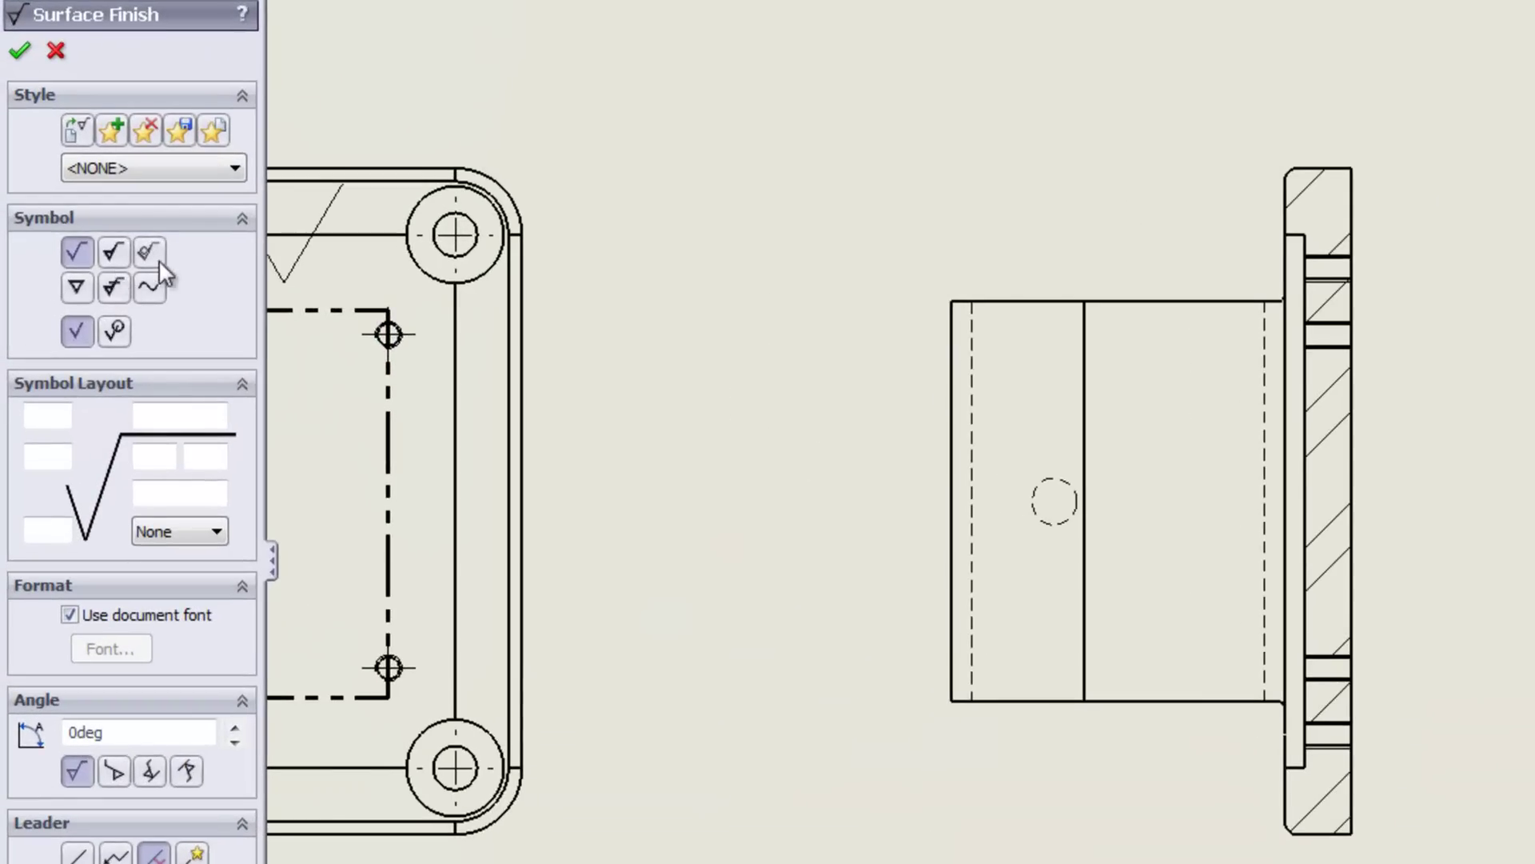
left_click(112, 252)
left_click(146, 252)
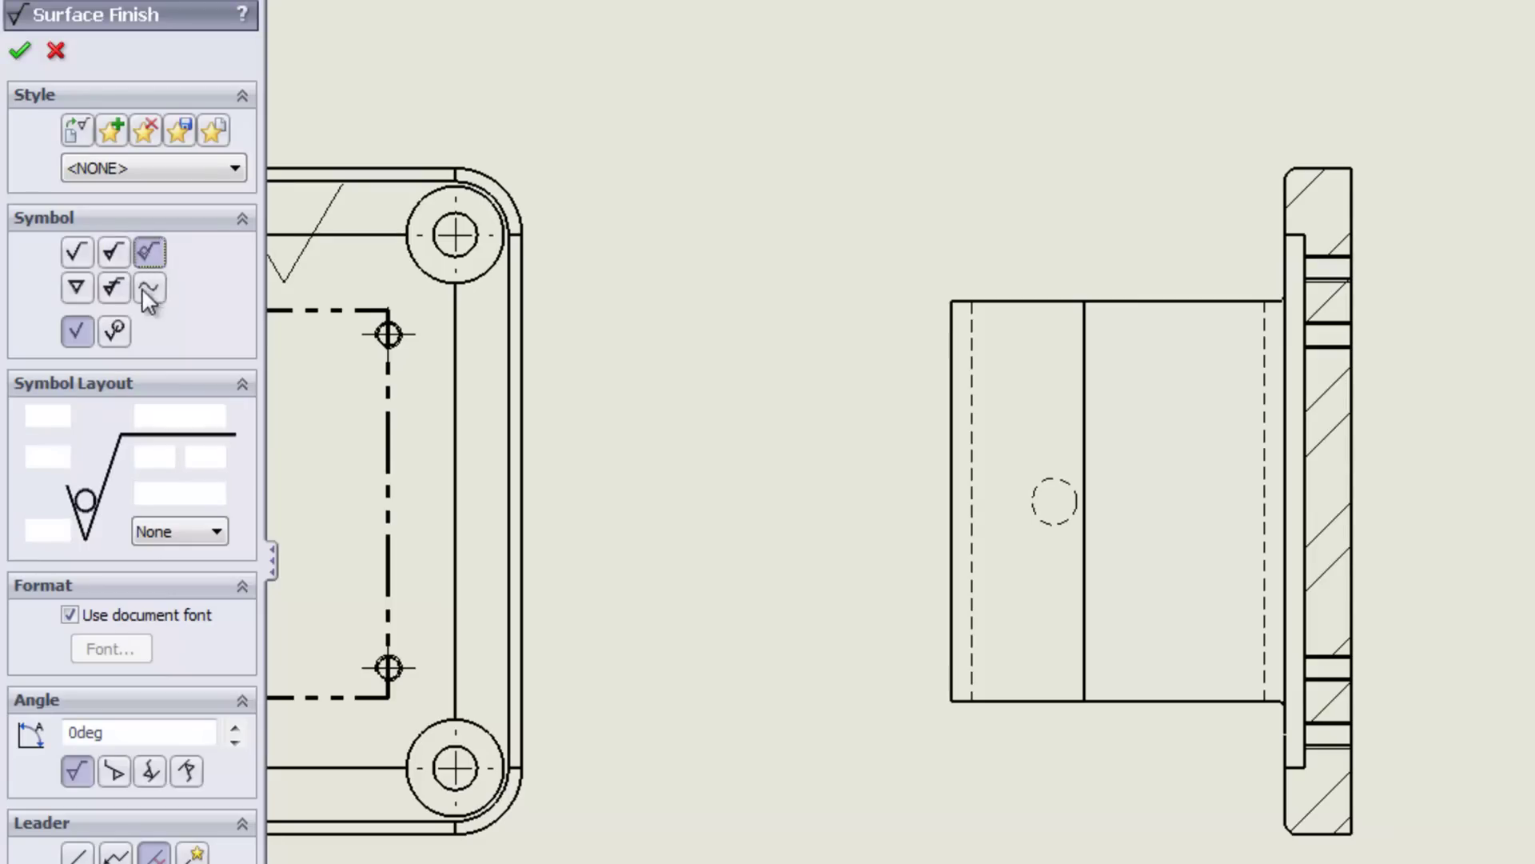
left_click(149, 288)
left_click(76, 286)
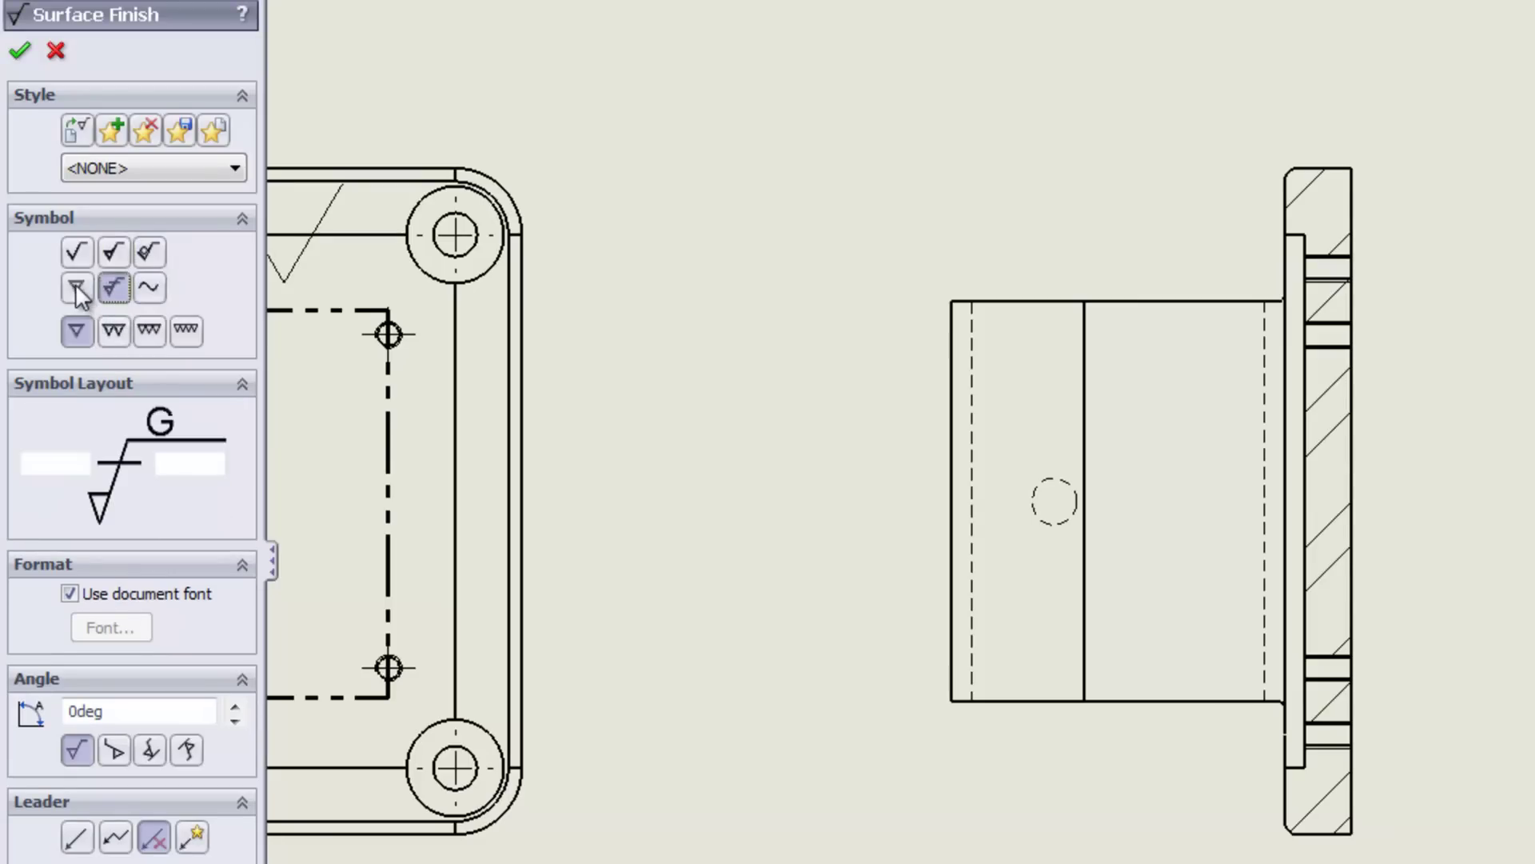
left_click(78, 254)
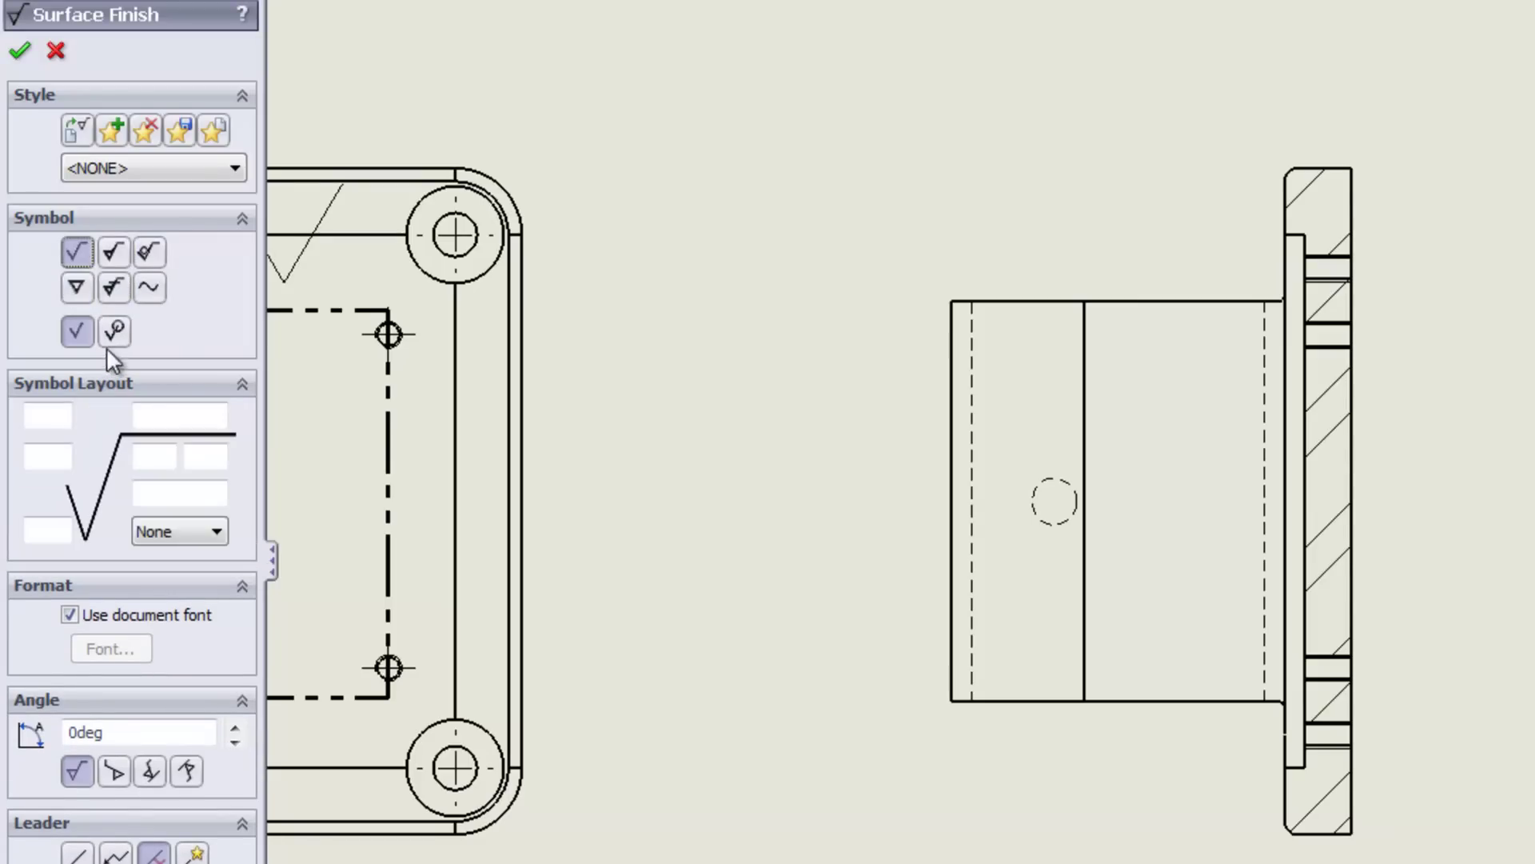
left_click(114, 256)
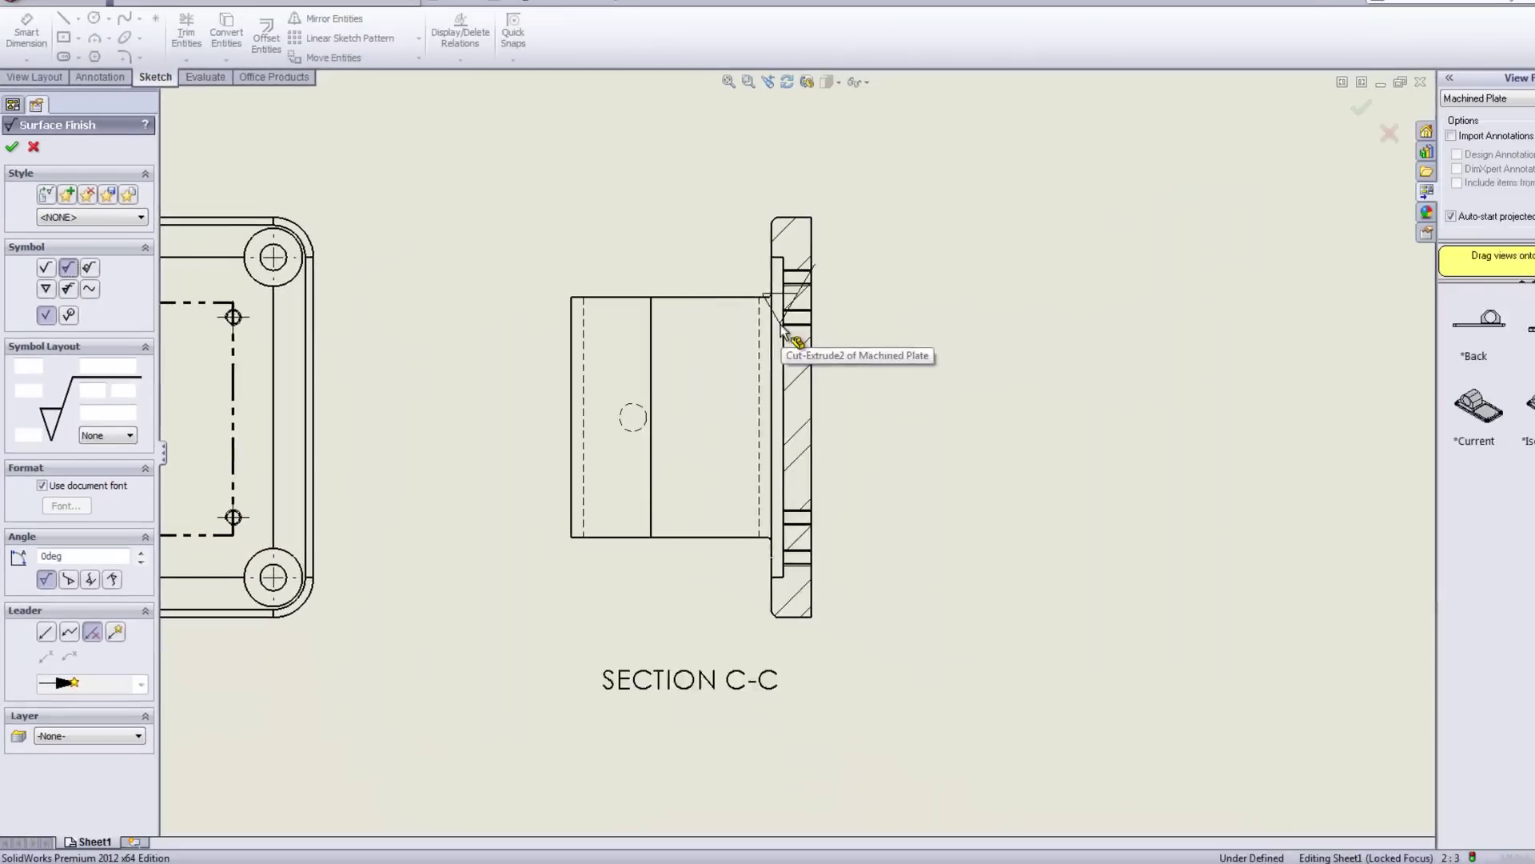
left_click(783, 369)
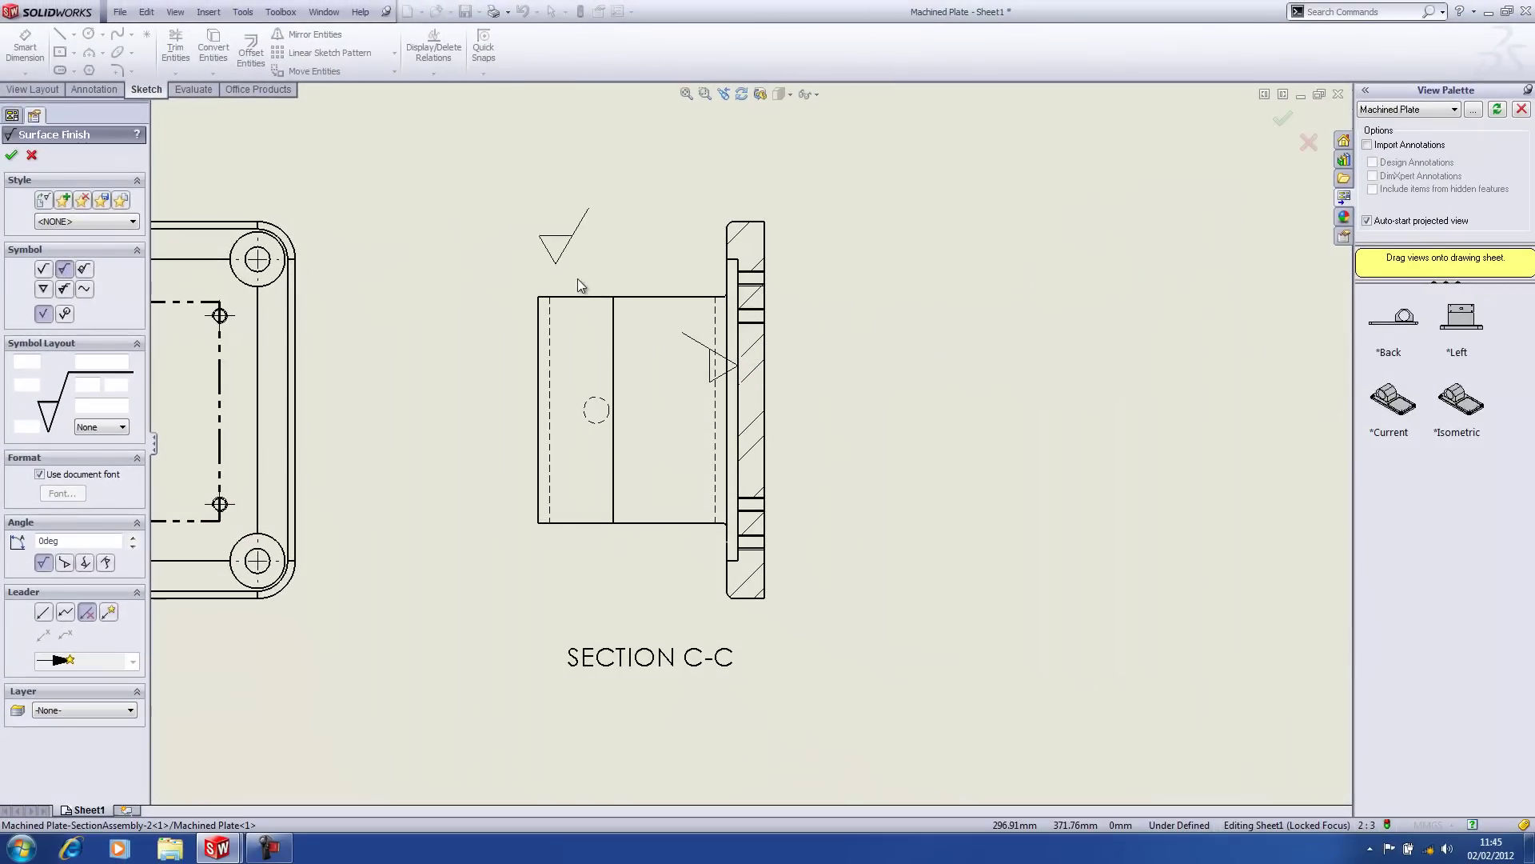
key("Escape")
left_click_drag(709, 352, 699, 169)
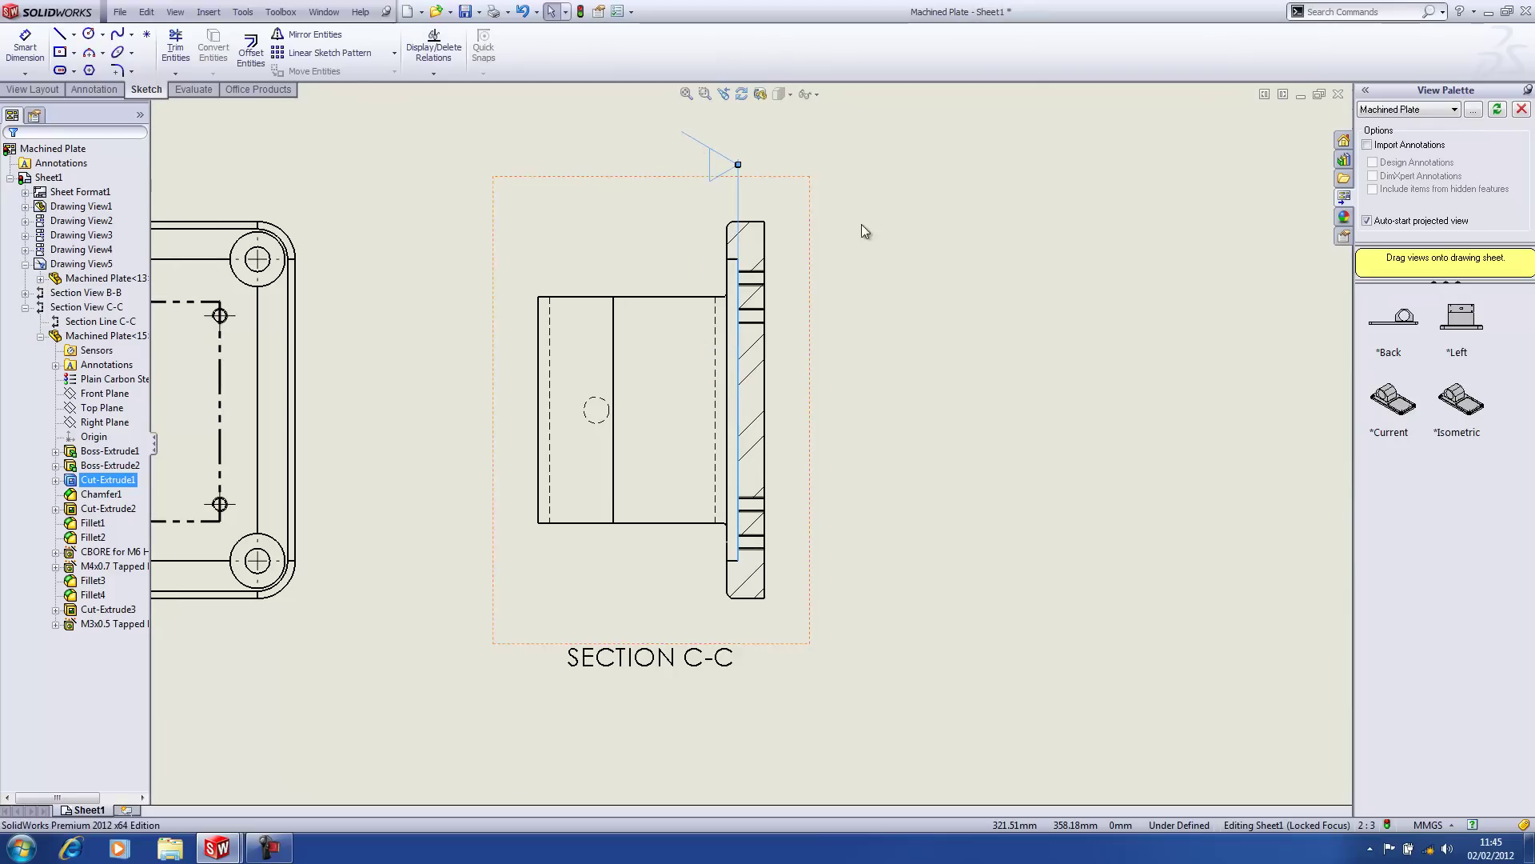
left_click(962, 272)
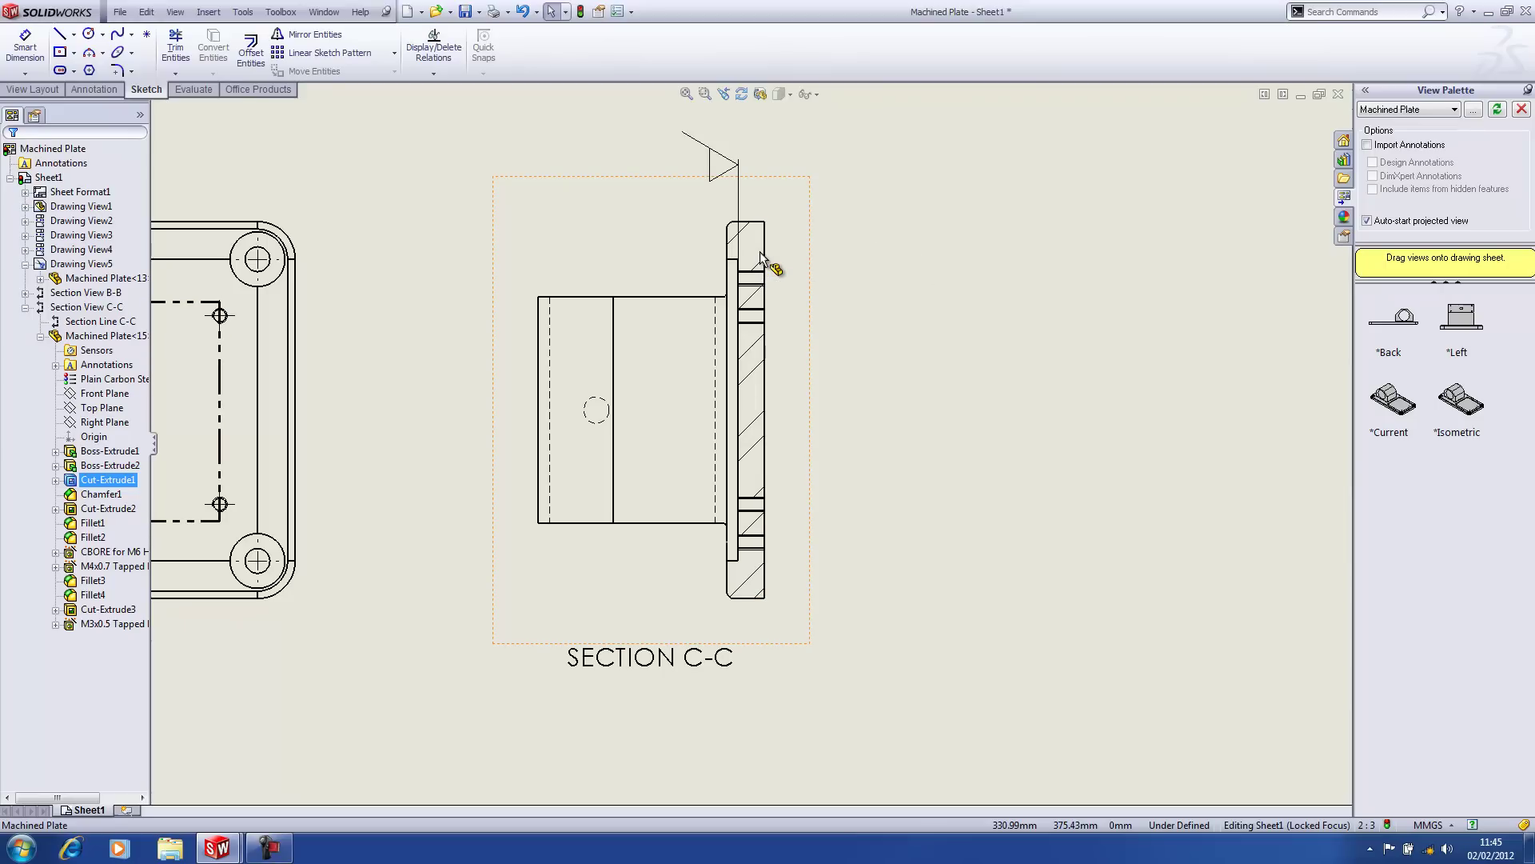
Switch to the Machined Plate part, change its material to ABS PC, and return to the drawing.
key("ctrl+Tab")
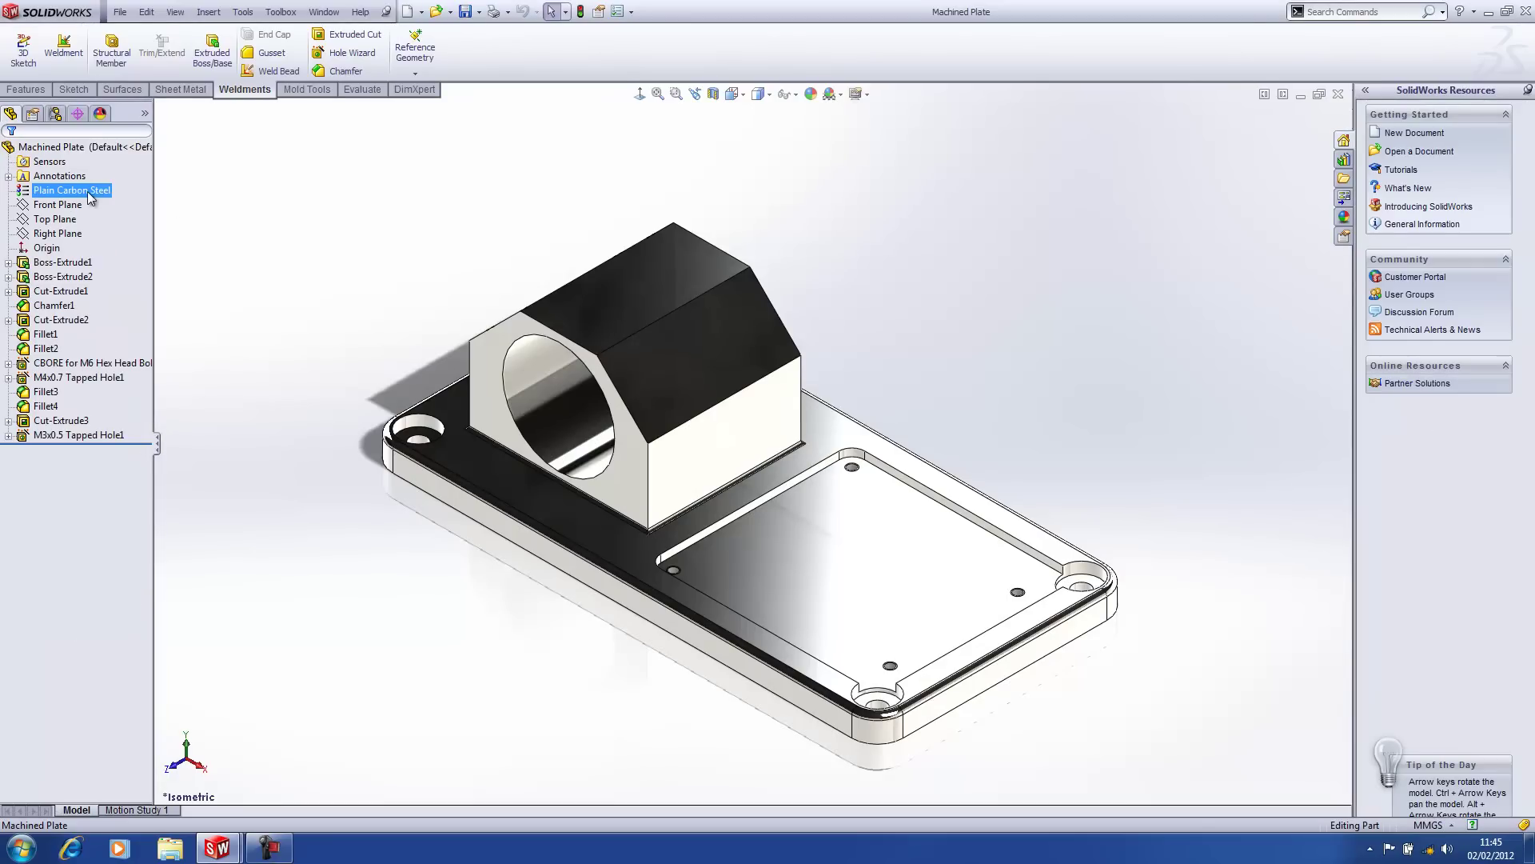
right_click(46, 190)
left_click(131, 306)
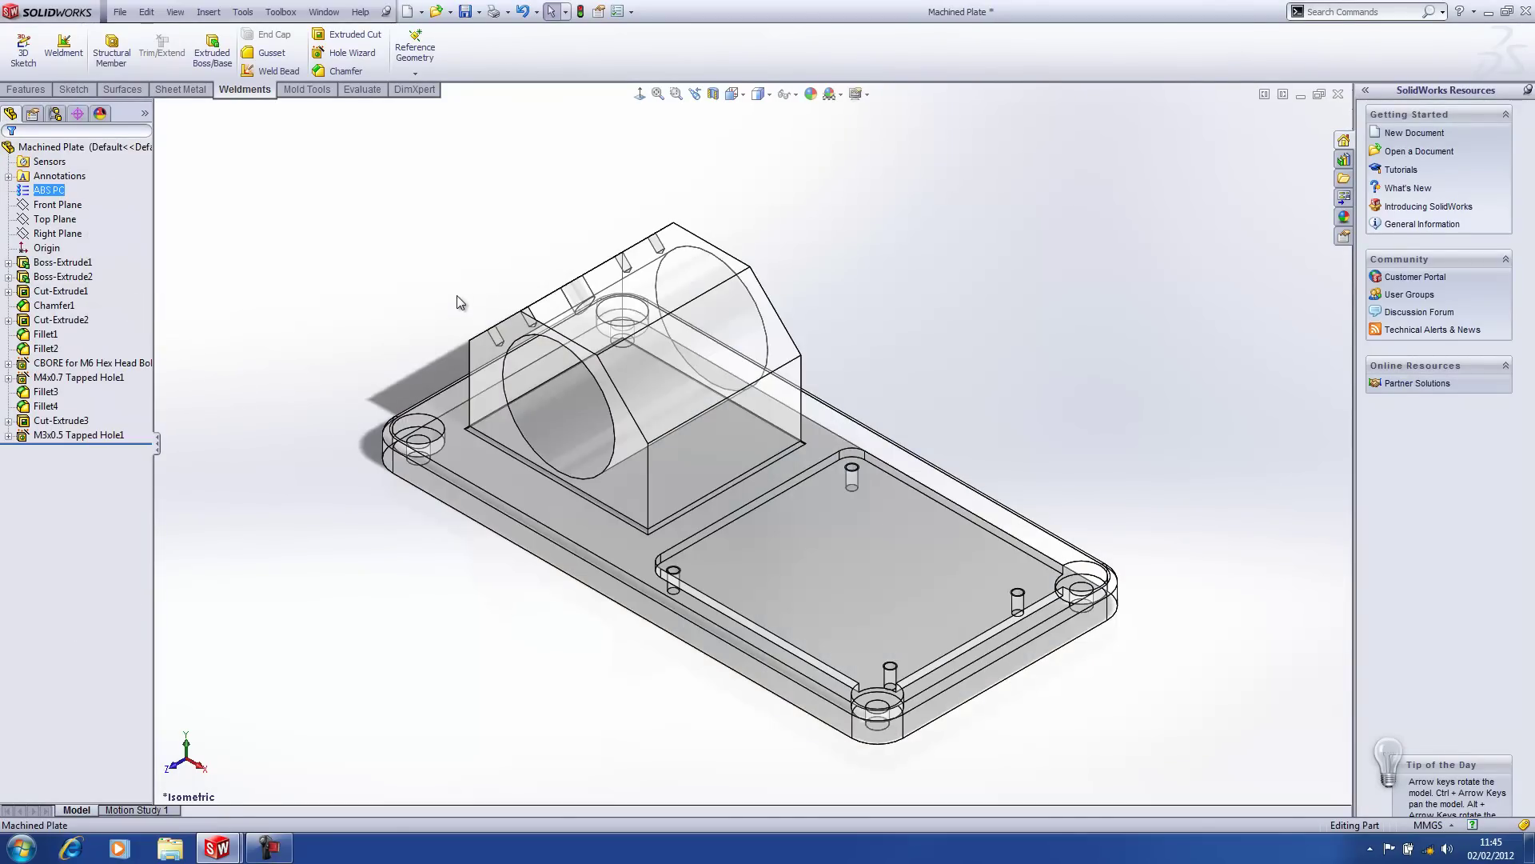
key("ctrl+Tab")
left_click(877, 458)
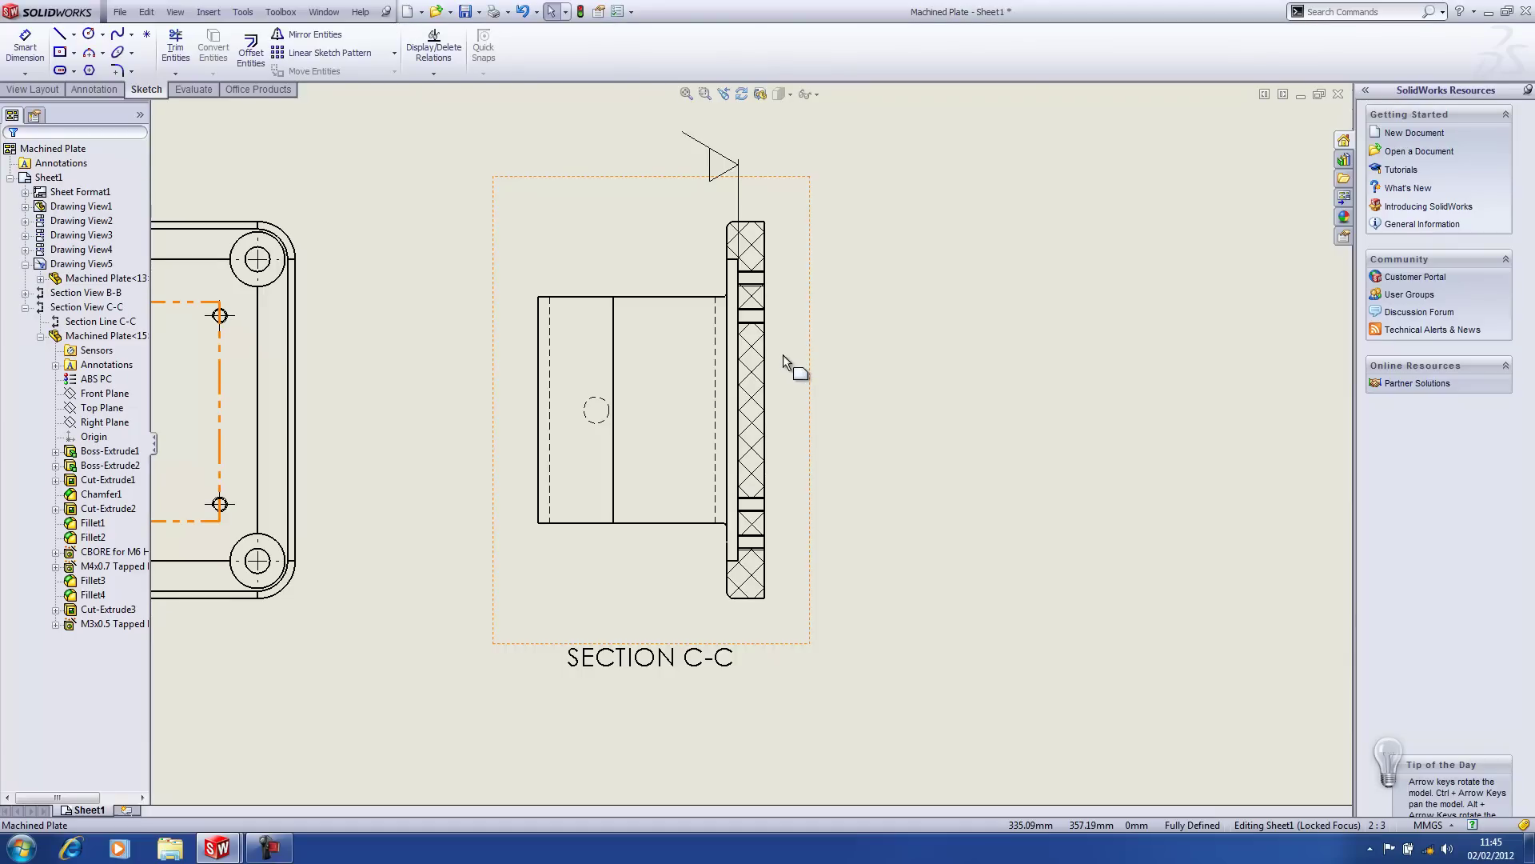
Set the Machined Plate part's material back to Plain Carbon Steel and return to the drawing.
key("ctrl+Tab")
left_click(832, 460)
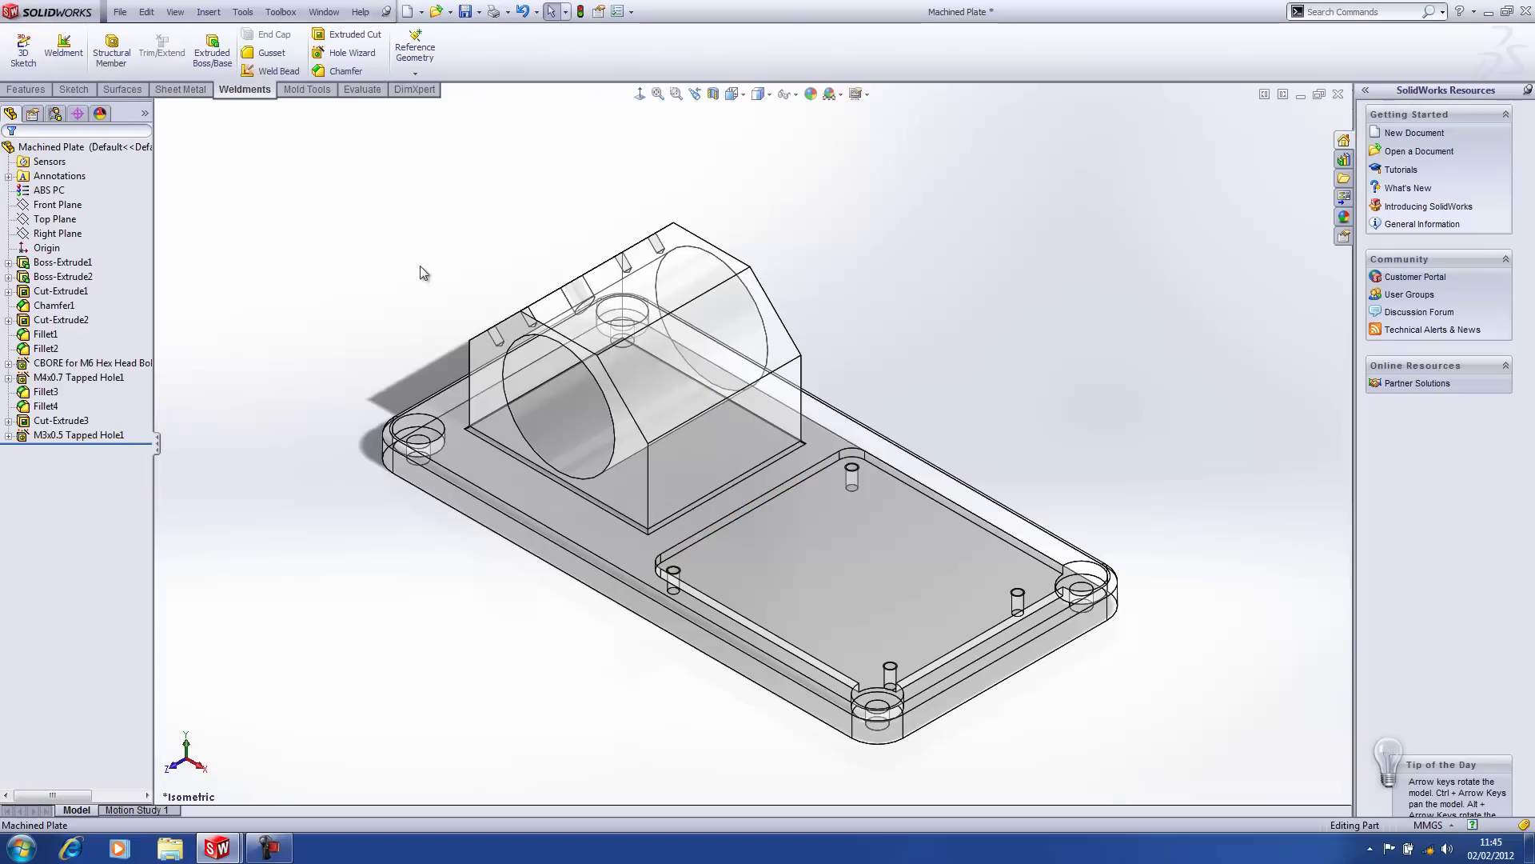
right_click(68, 193)
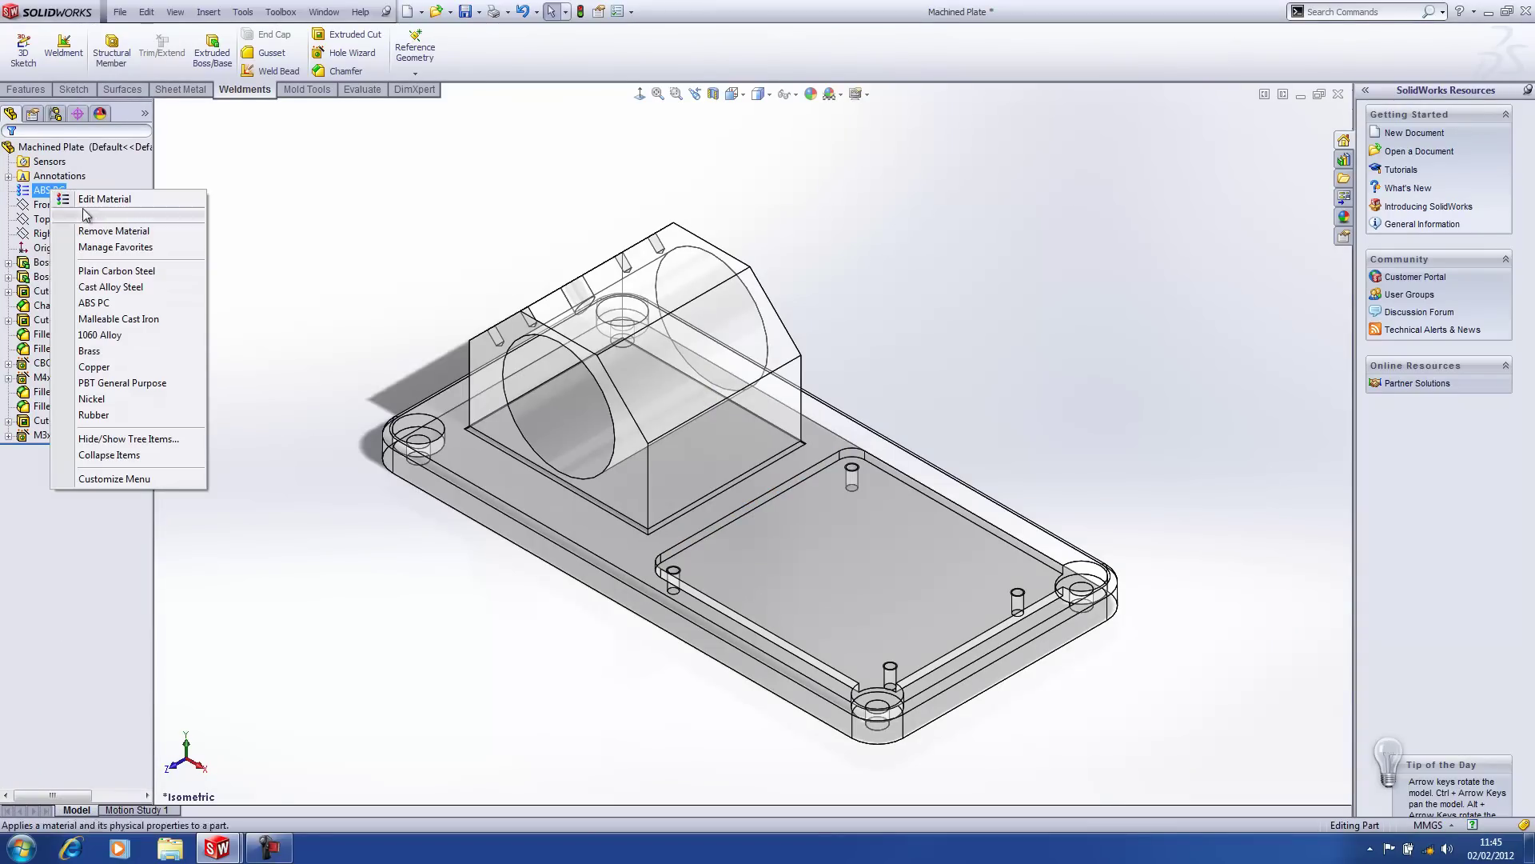
left_click(116, 270)
key("ctrl+Tab")
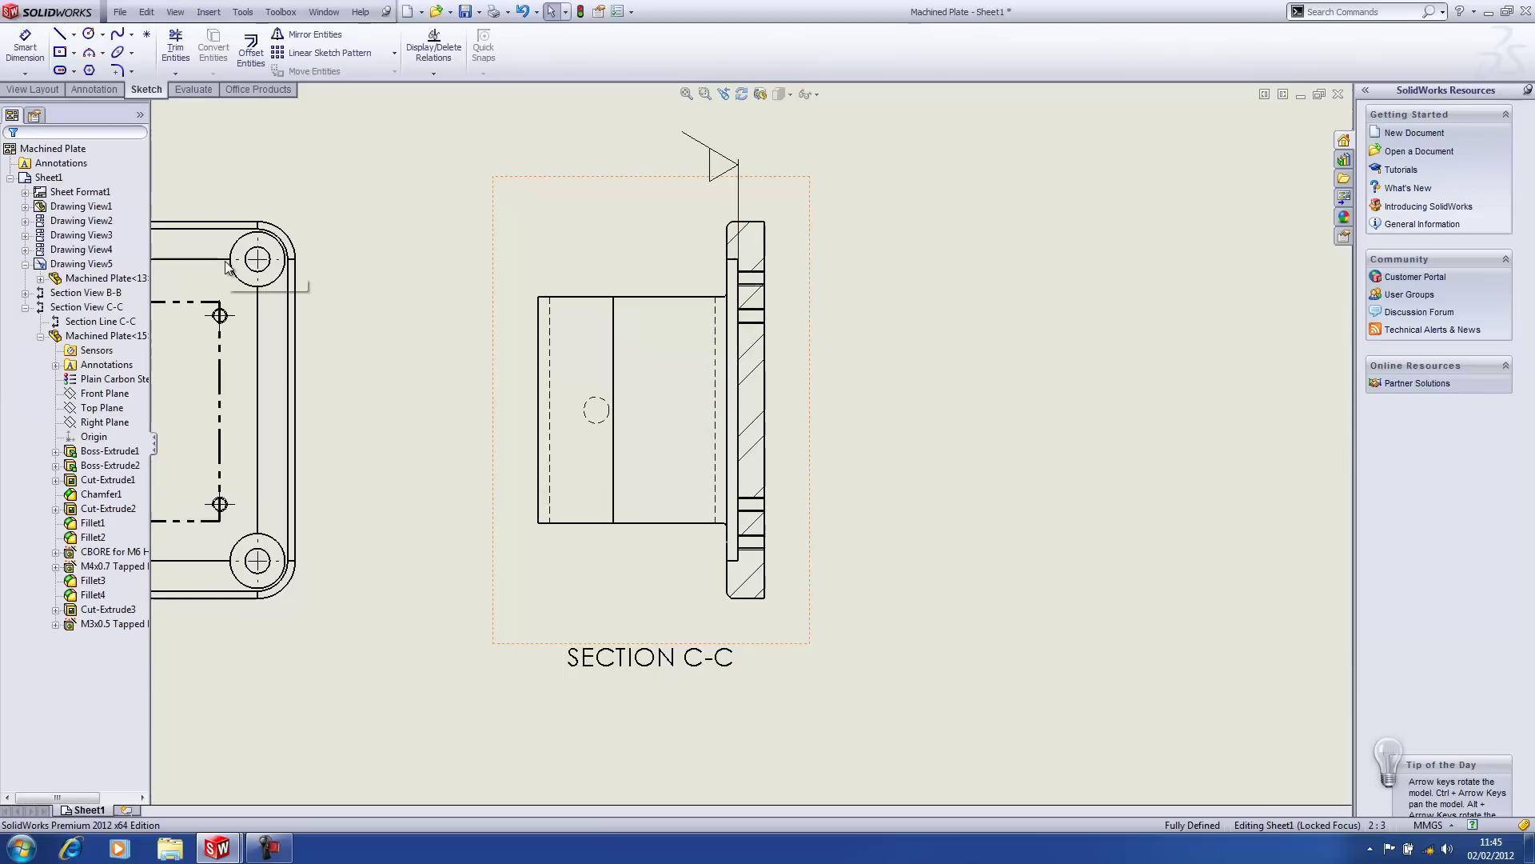
Turn off the material crosshatch for Section C-C's hatching and set the ANSI32 (Steel) pattern scale to 4.
left_click(752, 250)
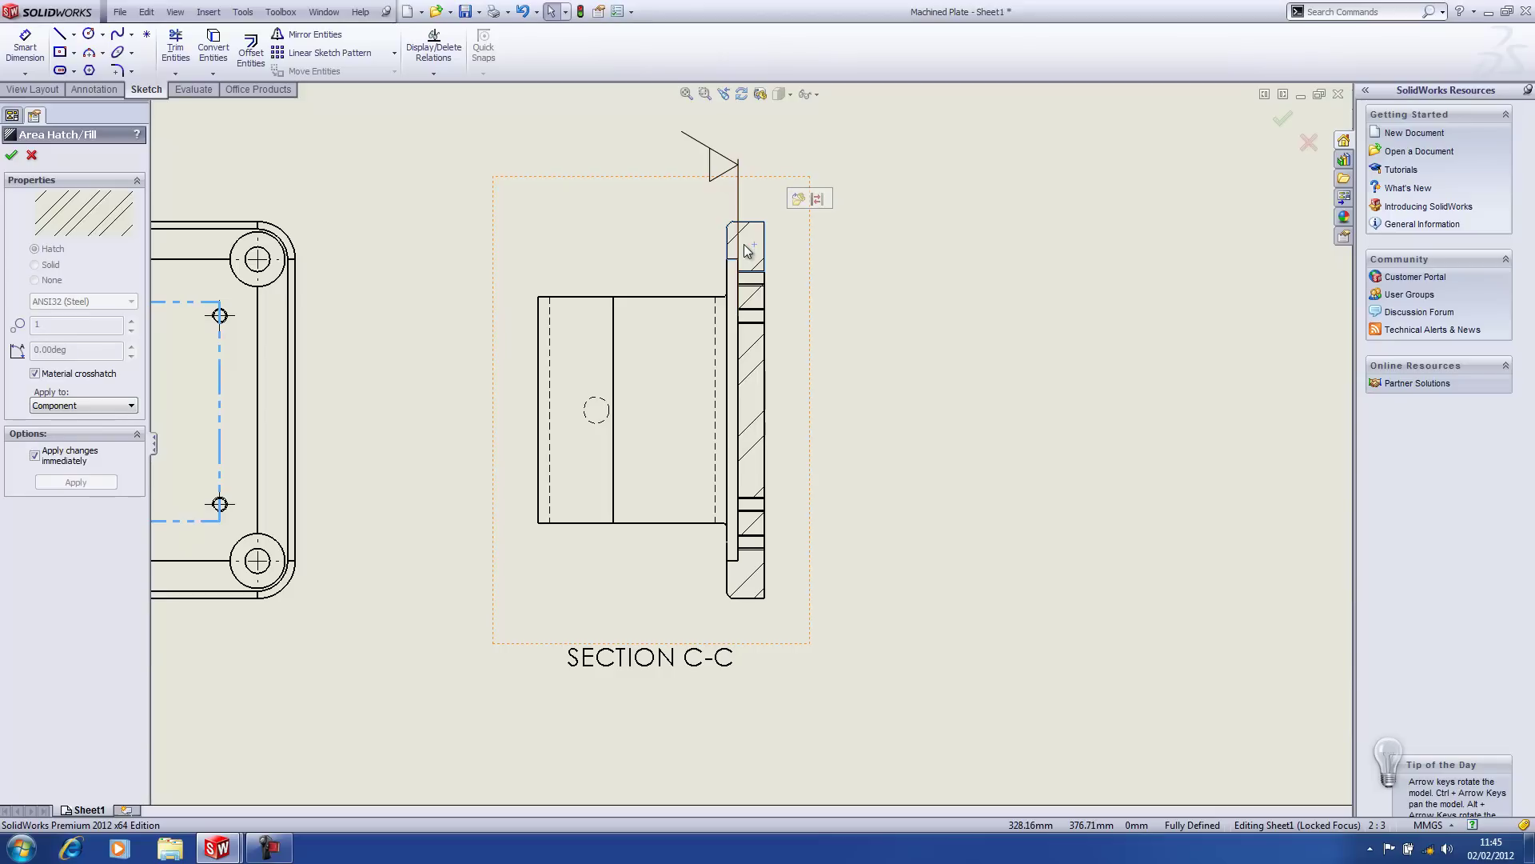
left_click(35, 374)
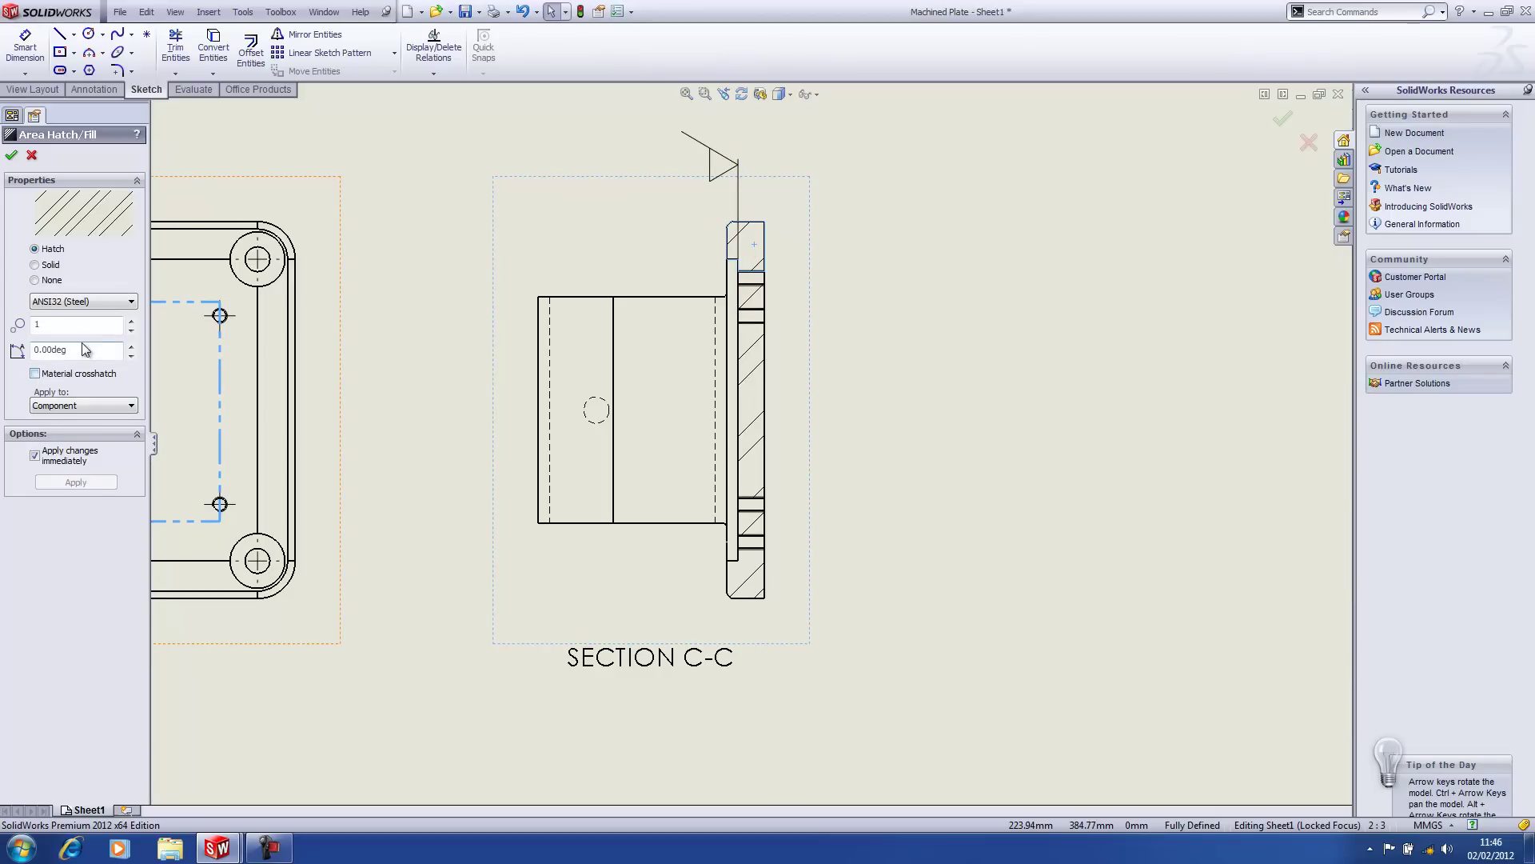
left_click(95, 300)
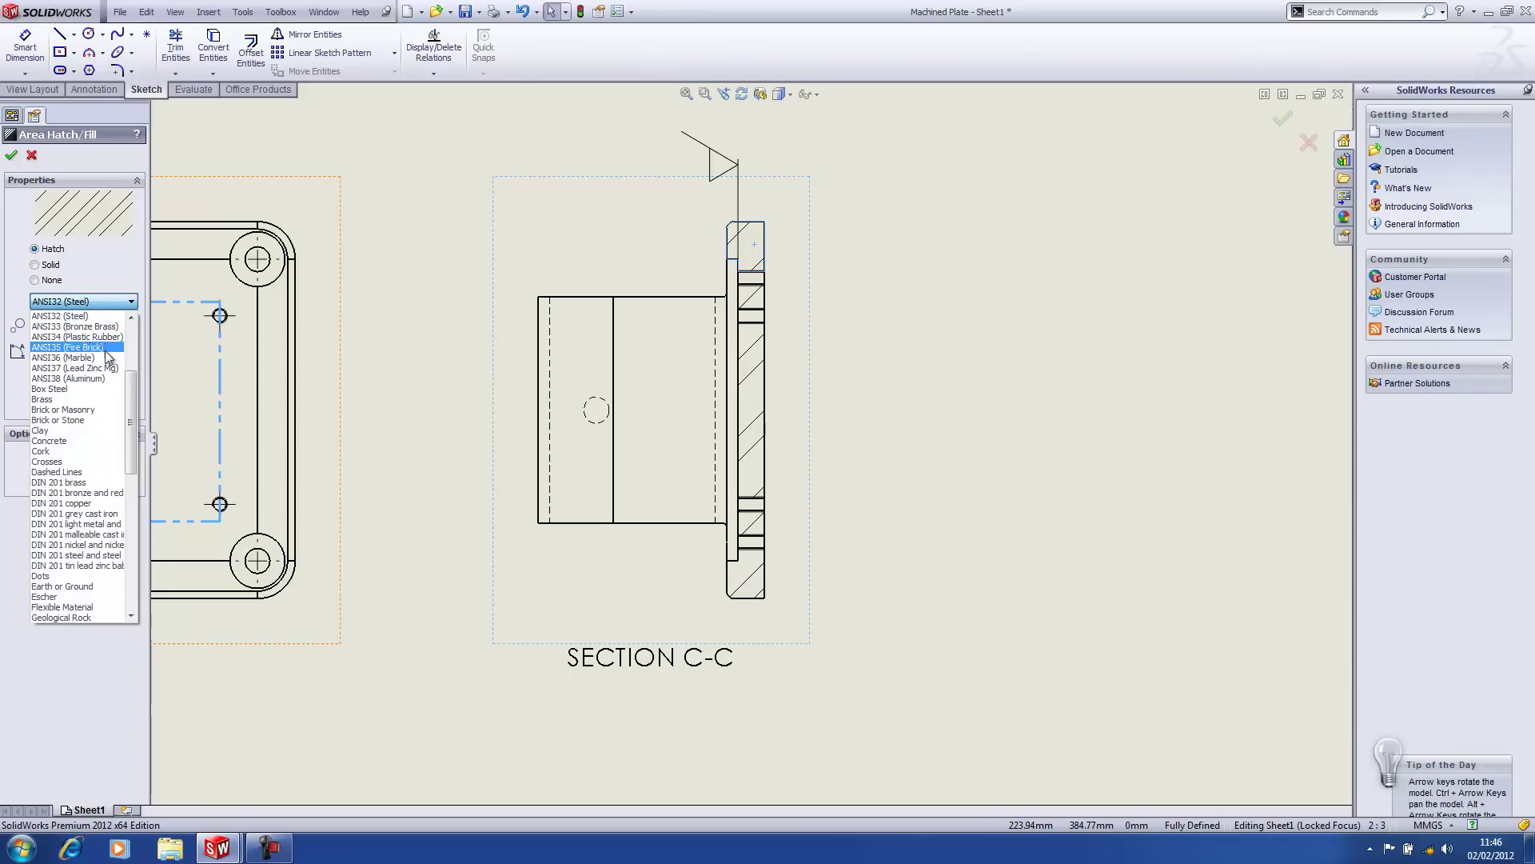
left_click_drag(136, 386, 139, 337)
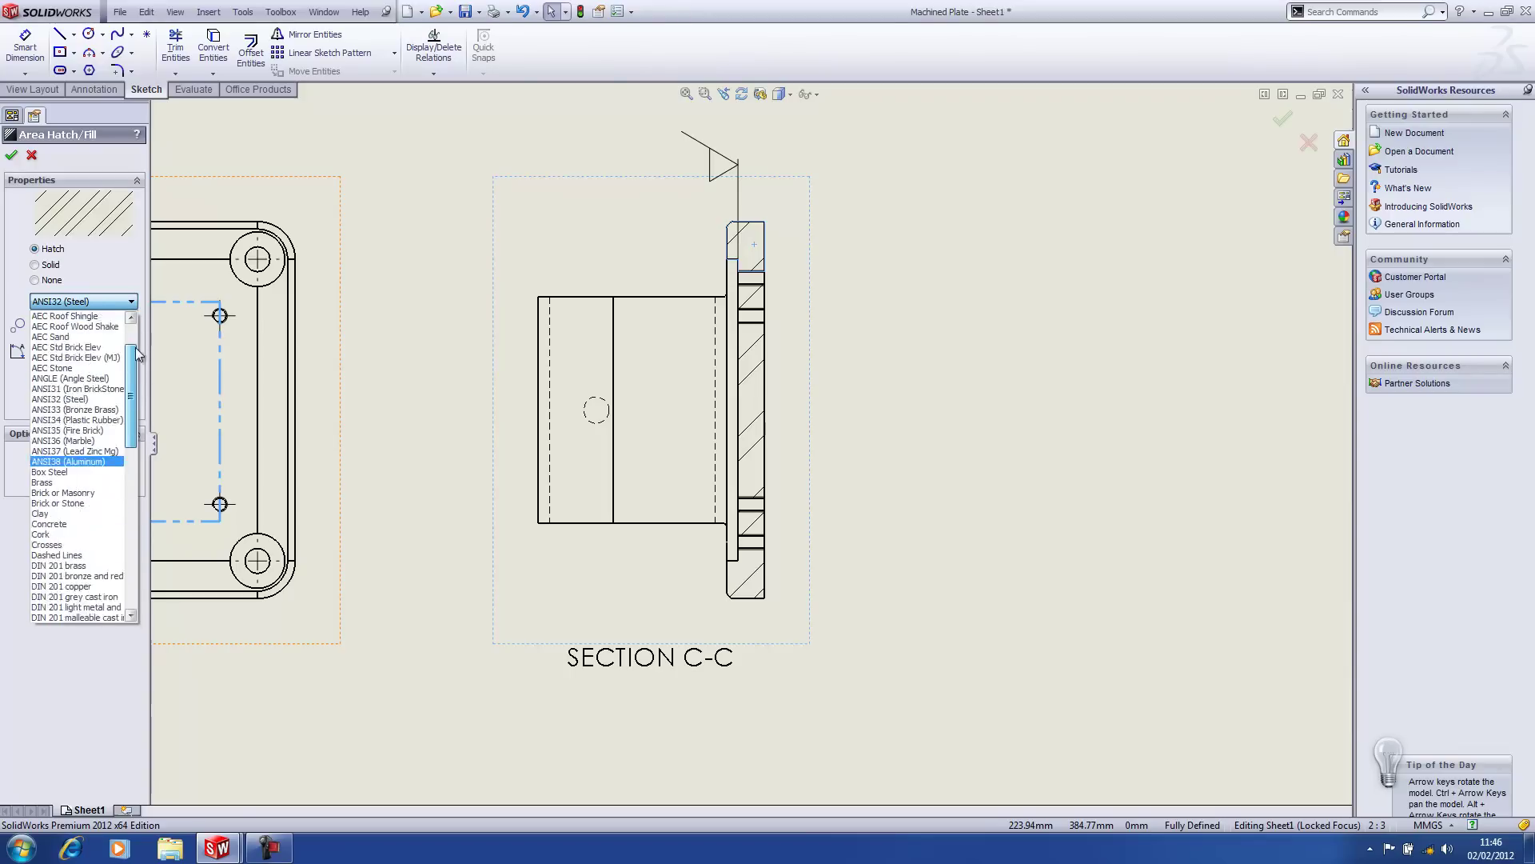
left_click(84, 303)
left_click(131, 321)
left_click(131, 321)
left_click(131, 321)
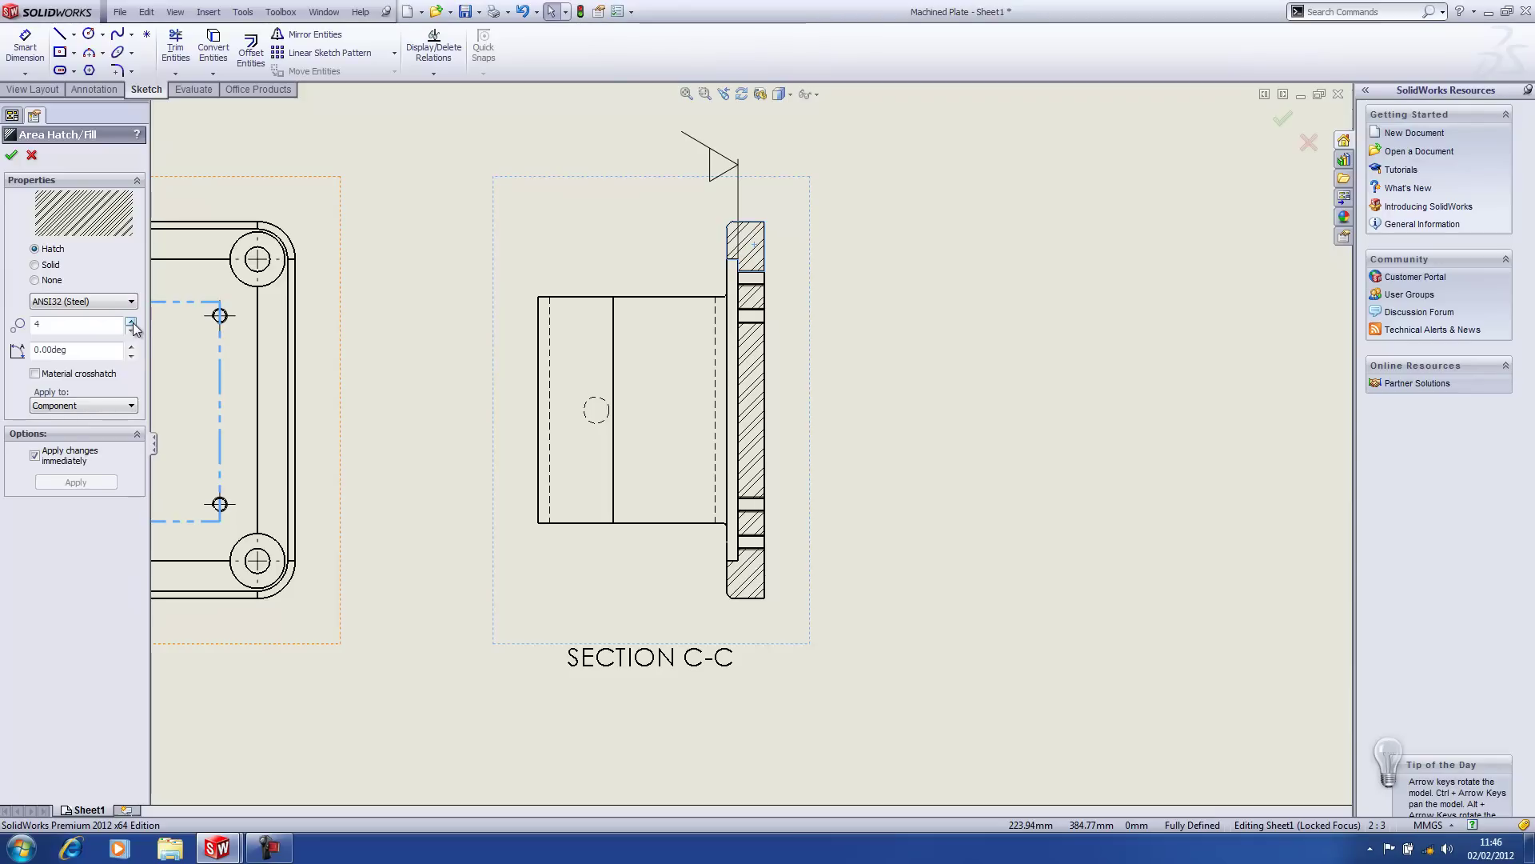
left_click(131, 349)
left_click(131, 355)
left_click(11, 155)
key("f")
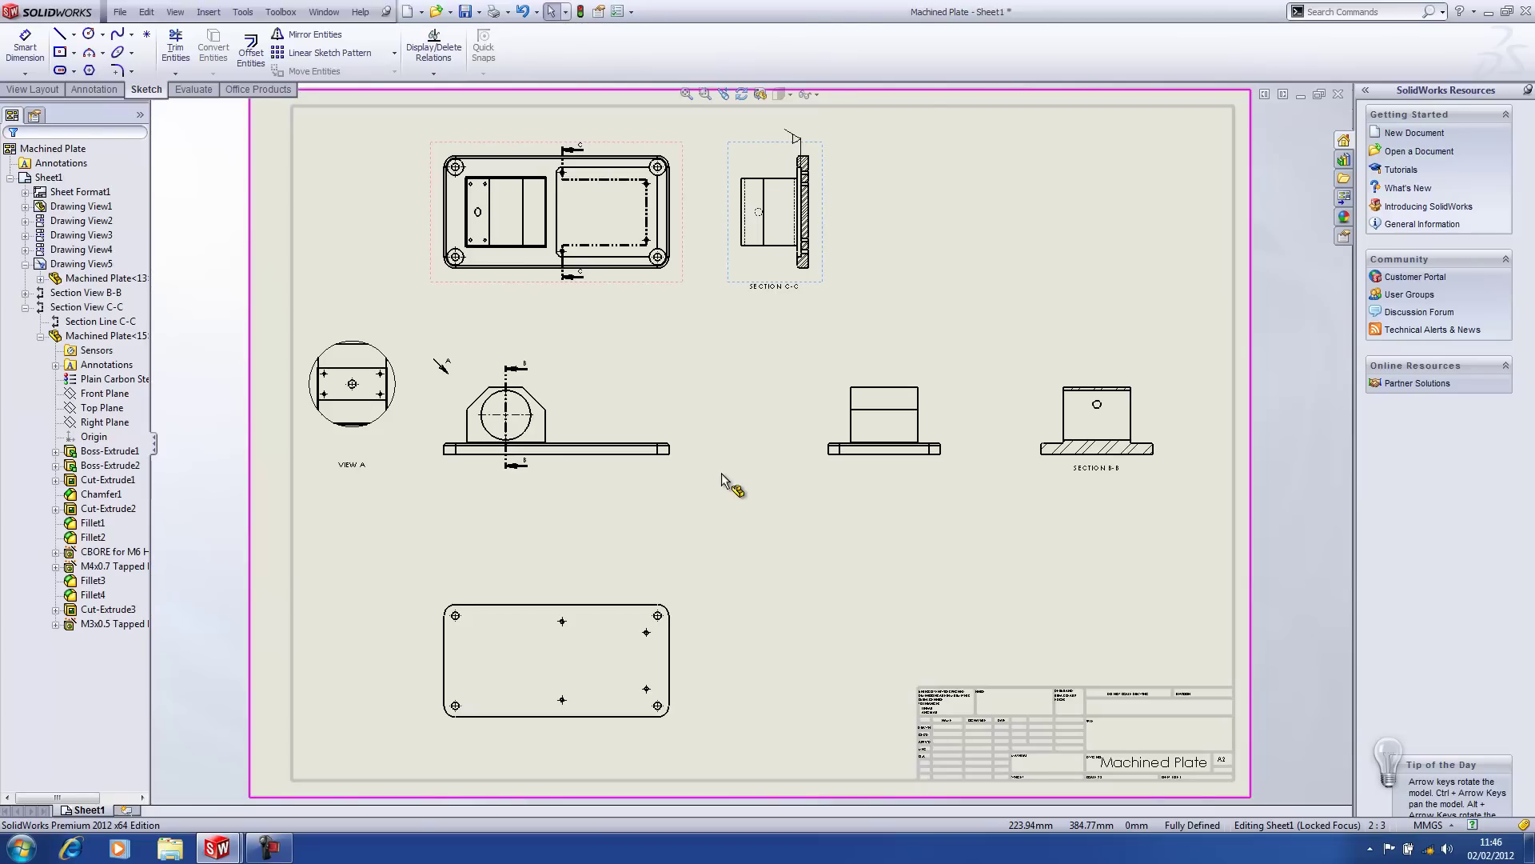
Switch to the Machined Plate part, orbit to show the pocket and bored block, and save the orientation as Webinar 1.
key("ctrl+Tab")
middle_click_drag(823, 557, 1139, 521)
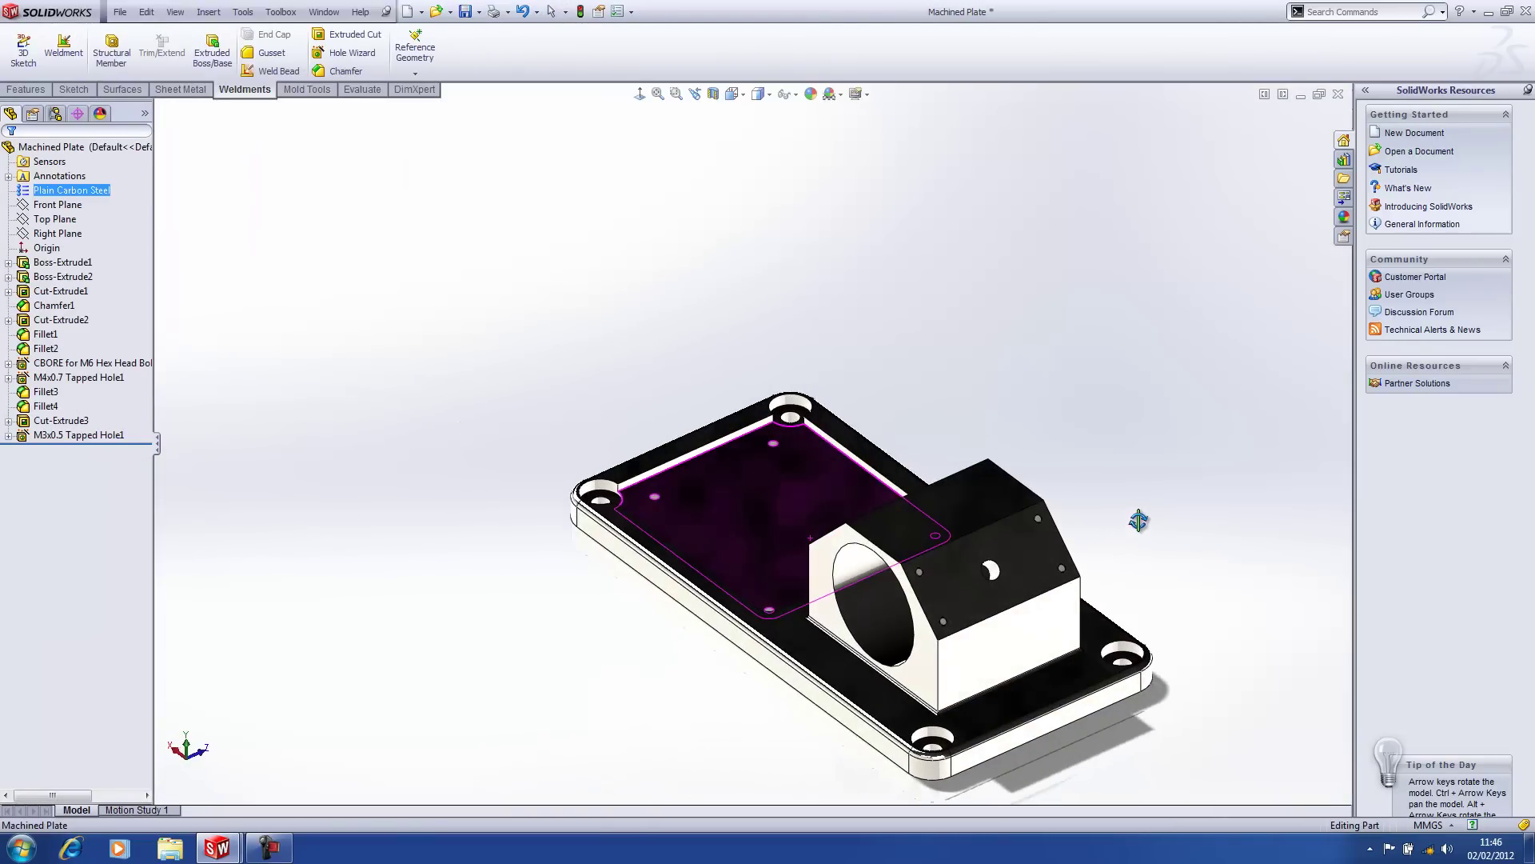
key("f")
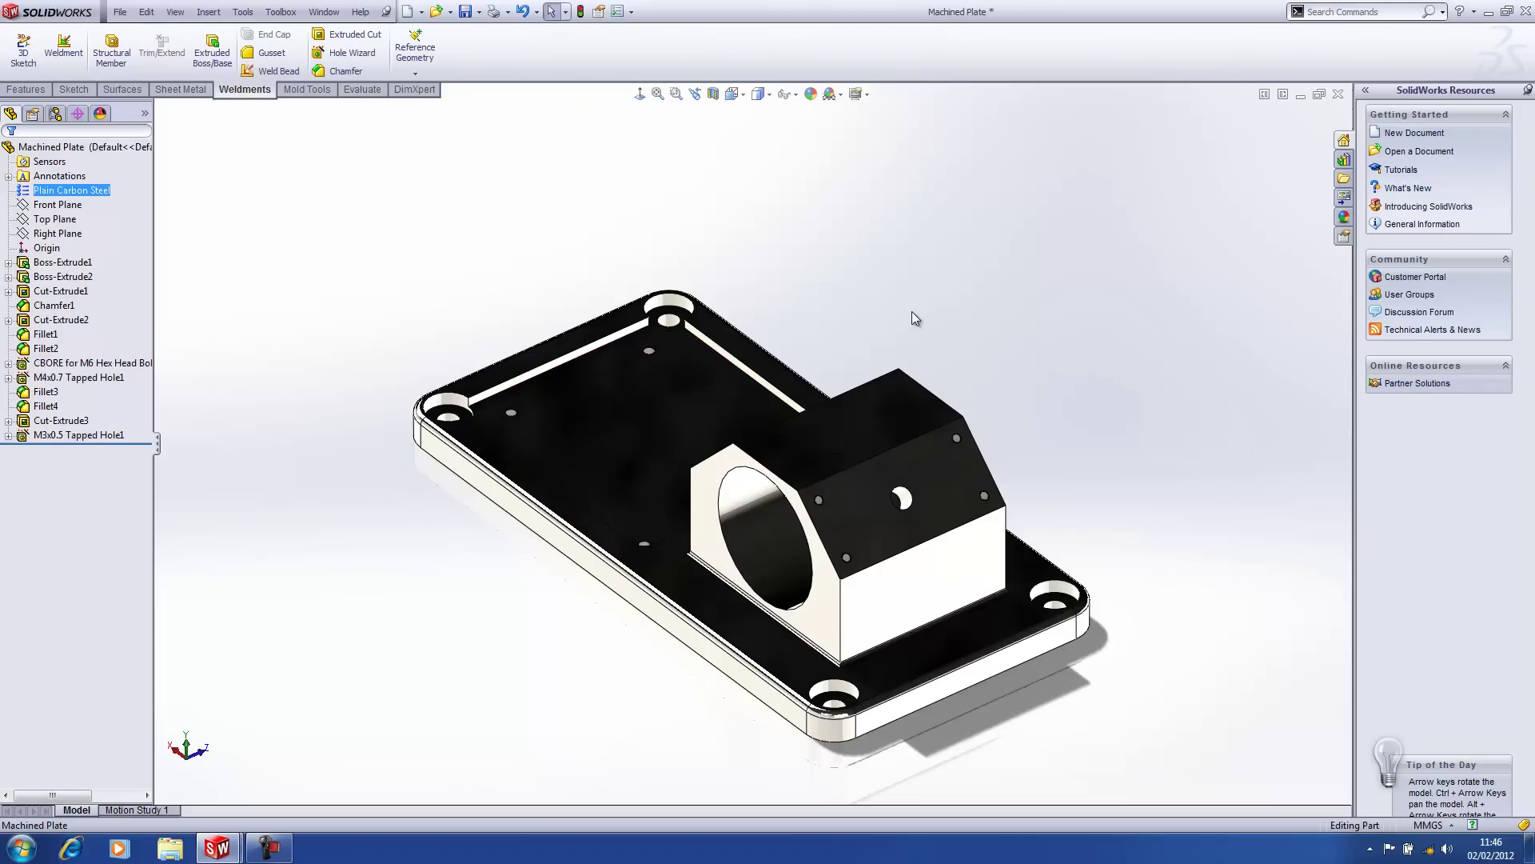
key("space")
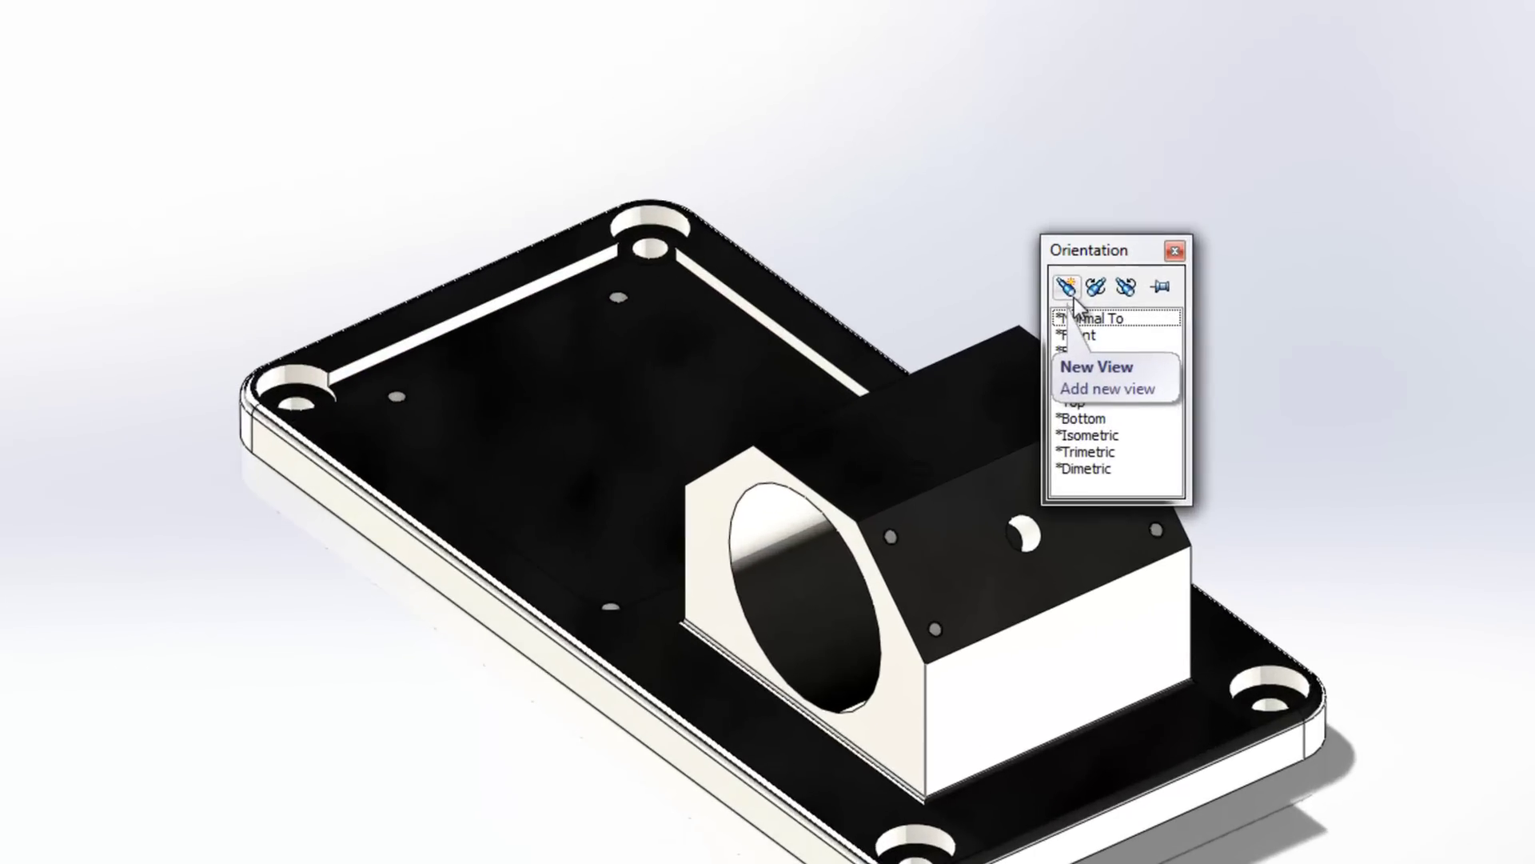
left_click(1068, 286)
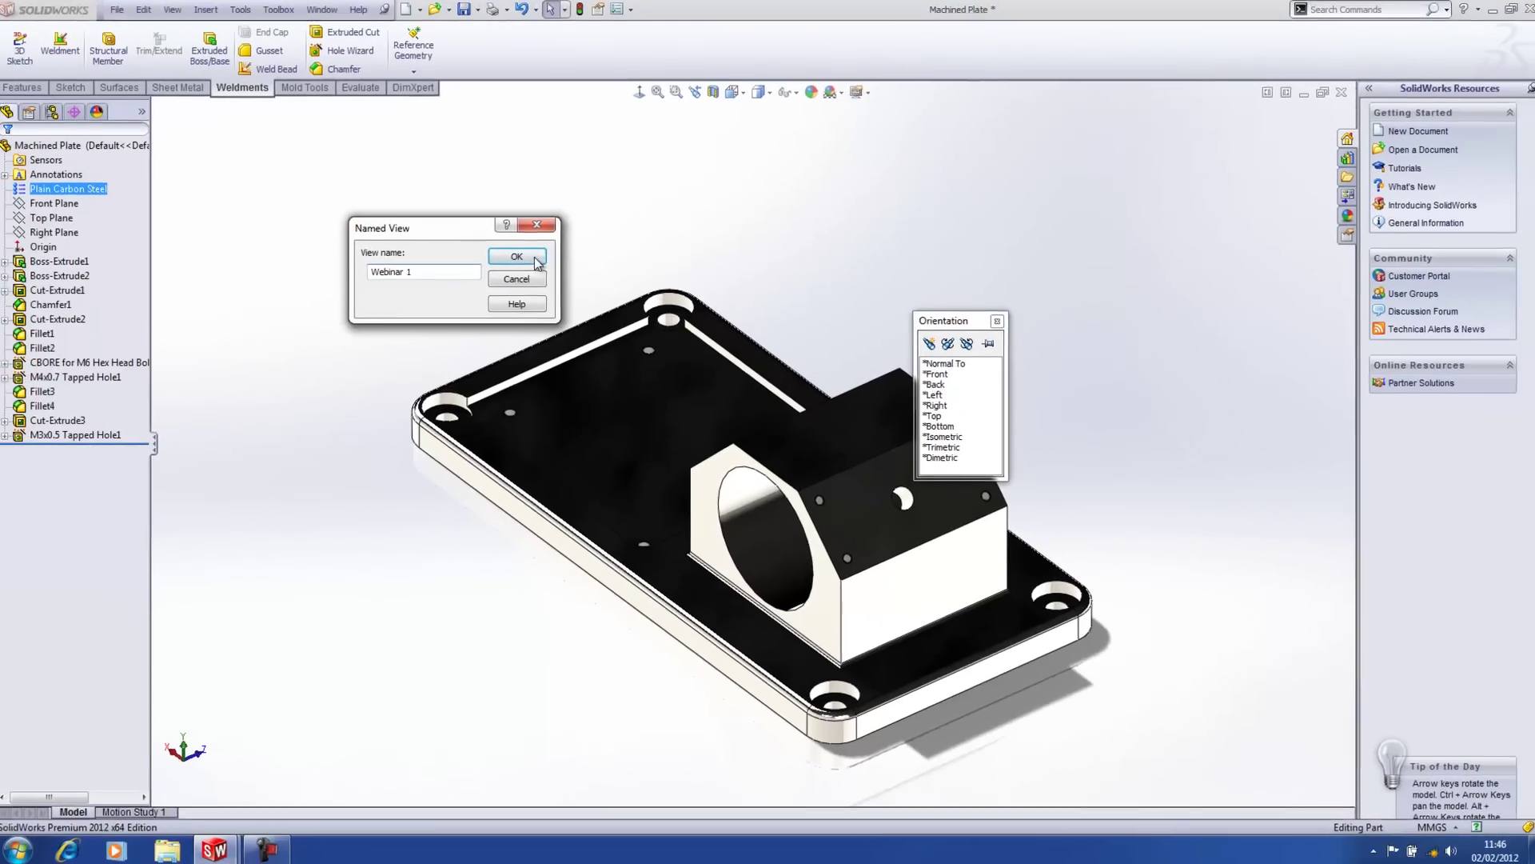
left_click(420, 149)
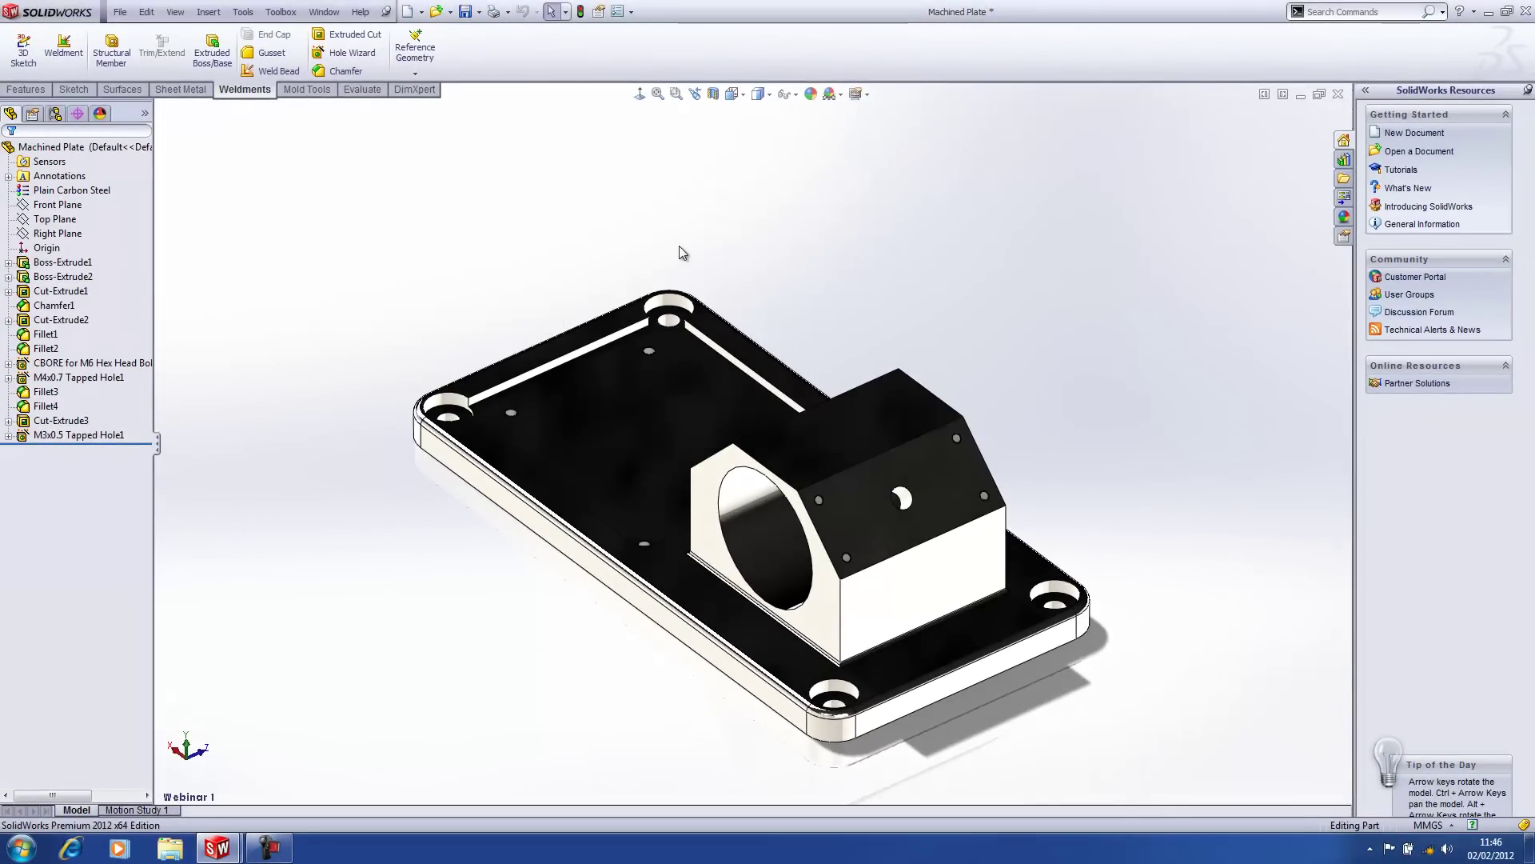
Return to the drawing, refresh the available views and place Webinar 1 beside Section C-C using Isometric (True) dimensions.
key("ctrl+Tab")
left_click(816, 428)
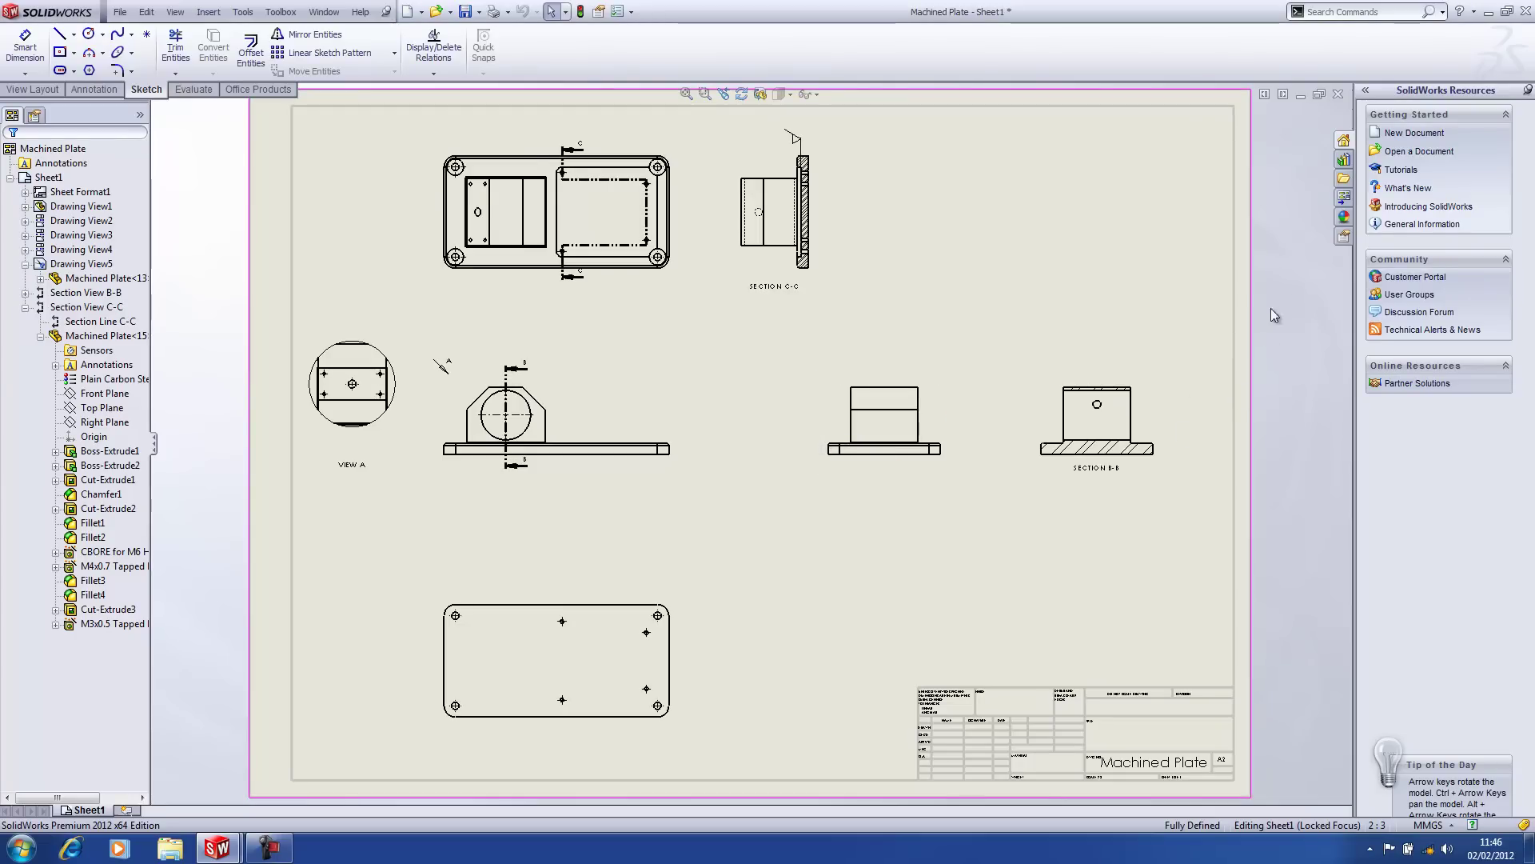
left_click(1344, 197)
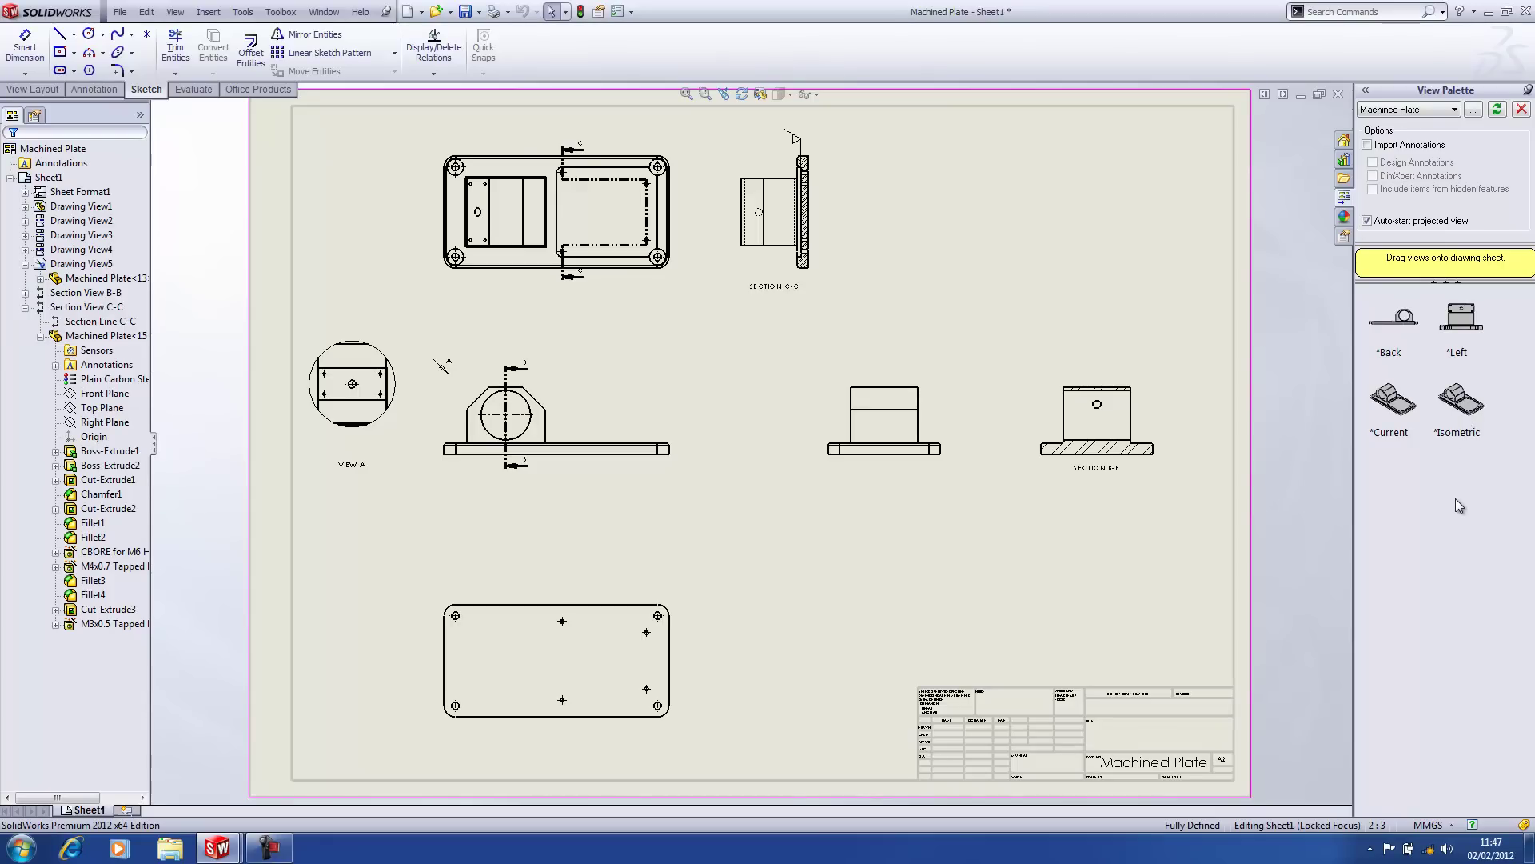
left_click(1495, 112)
mouse_move(1411, 404)
left_mouse_down()
mouse_move(1098, 356)
mouse_move(1057, 216)
left_mouse_up()
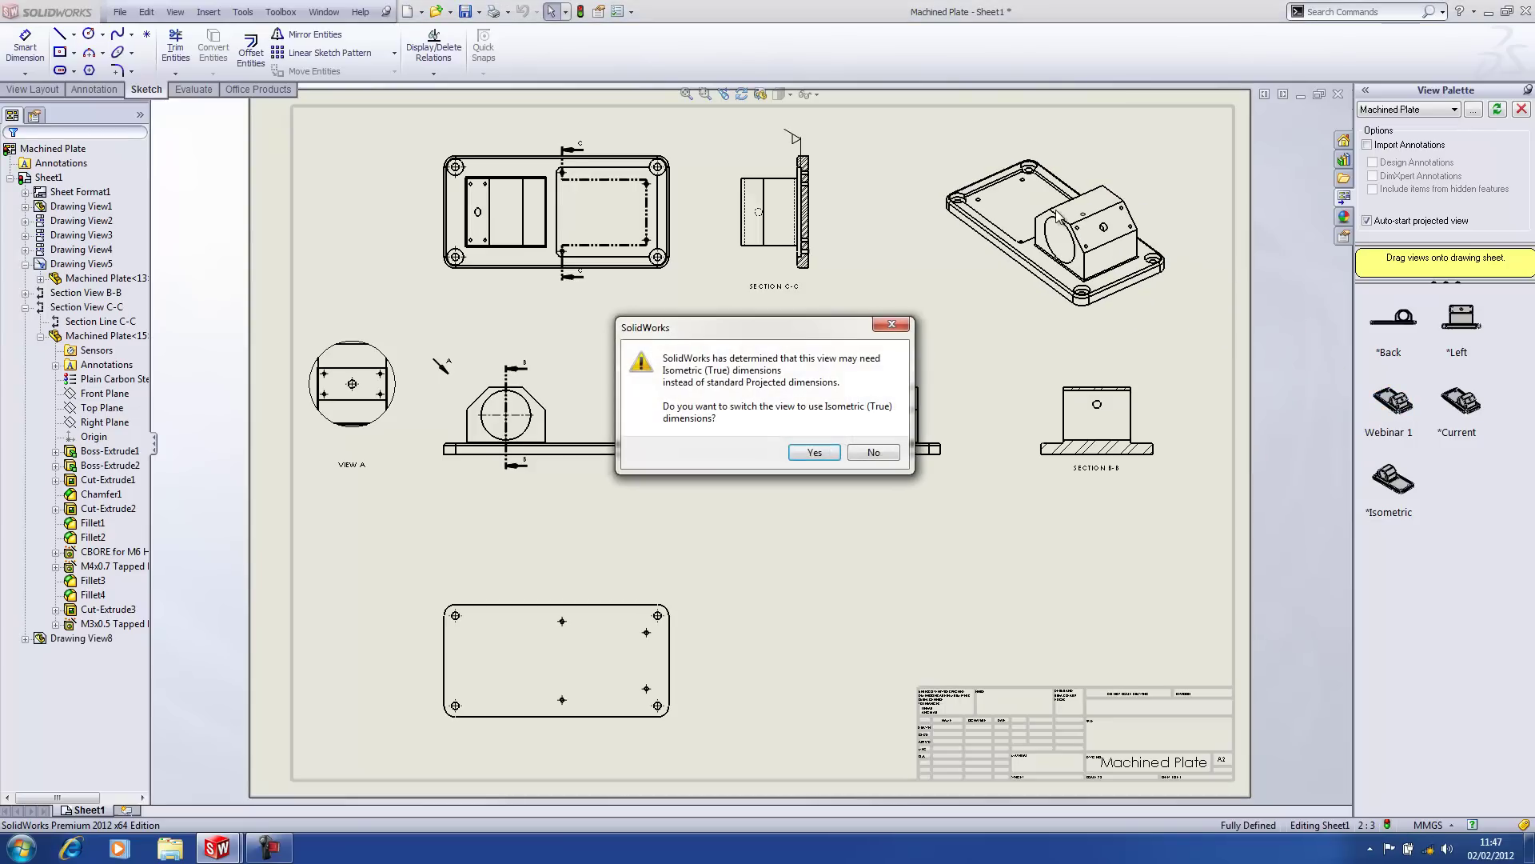
left_click(812, 452)
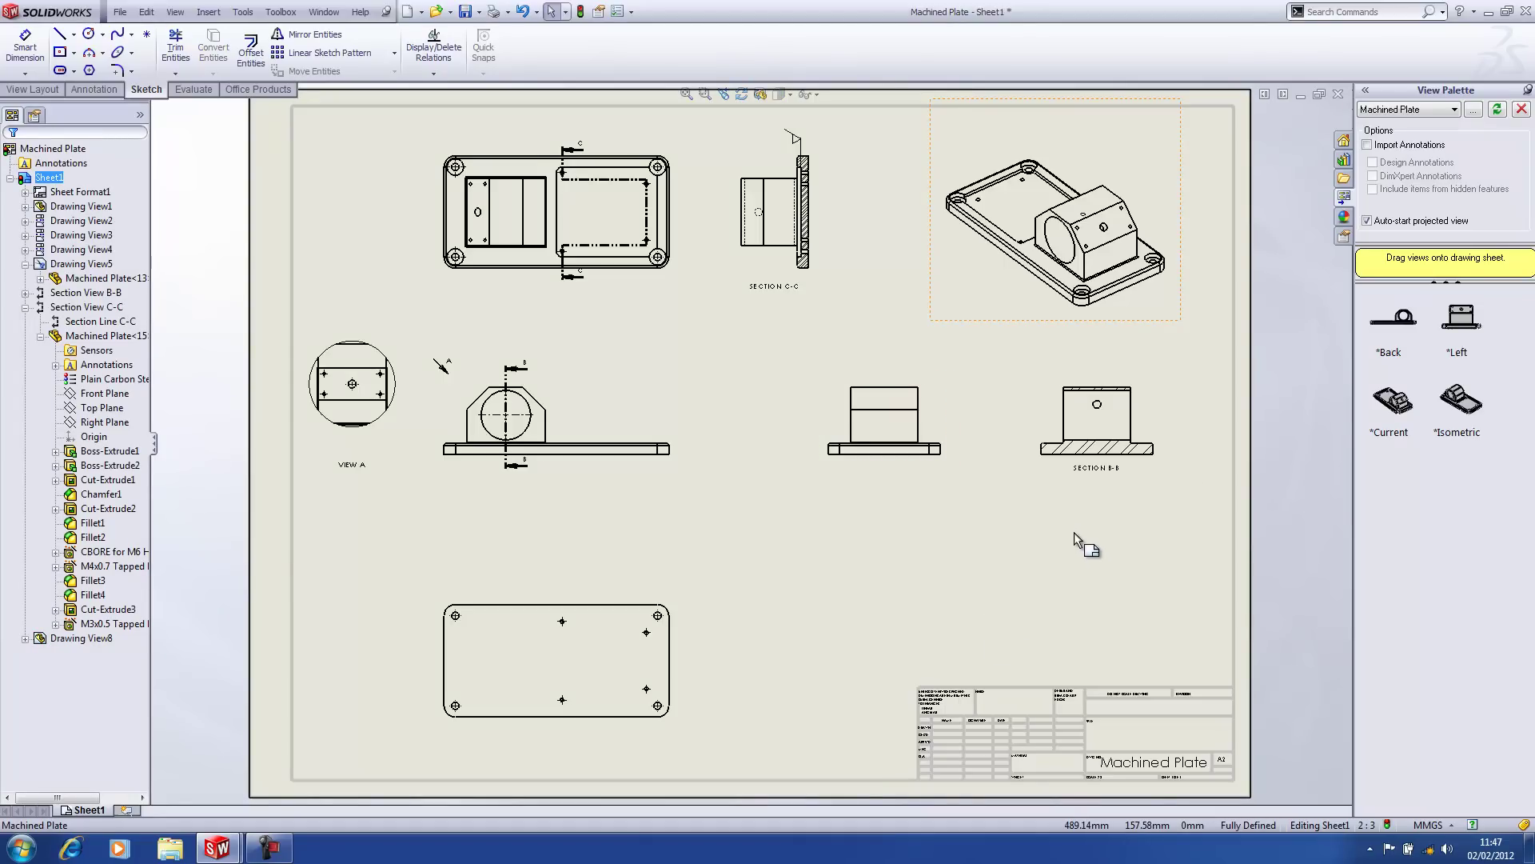
Place the *Back view above the title block and rotate it in 3D Drawing View mode to a pictorial orientation.
left_click_drag(1405, 328, 1022, 610)
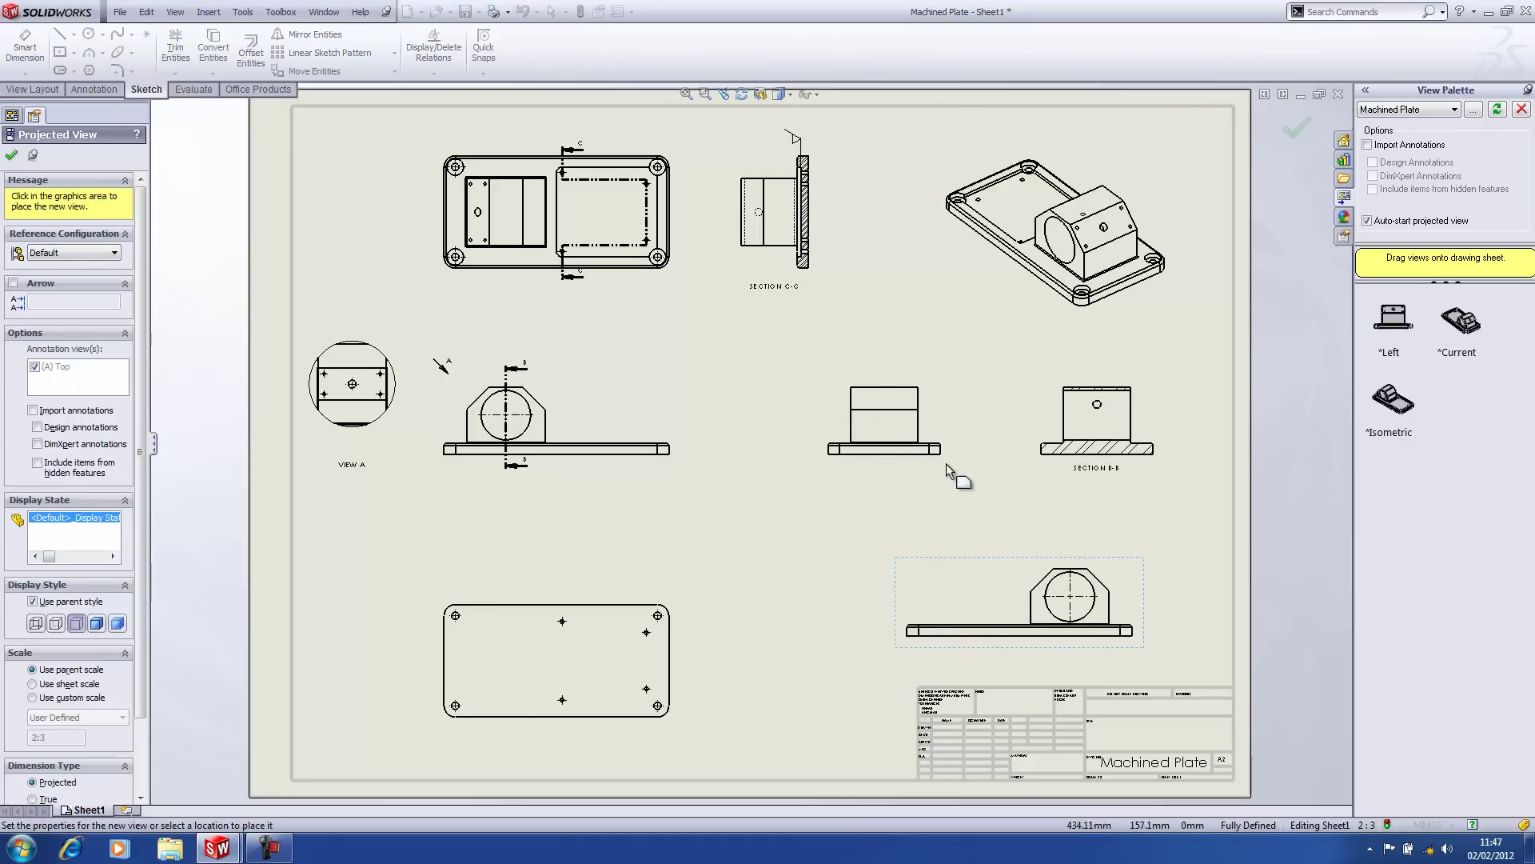
key("Escape")
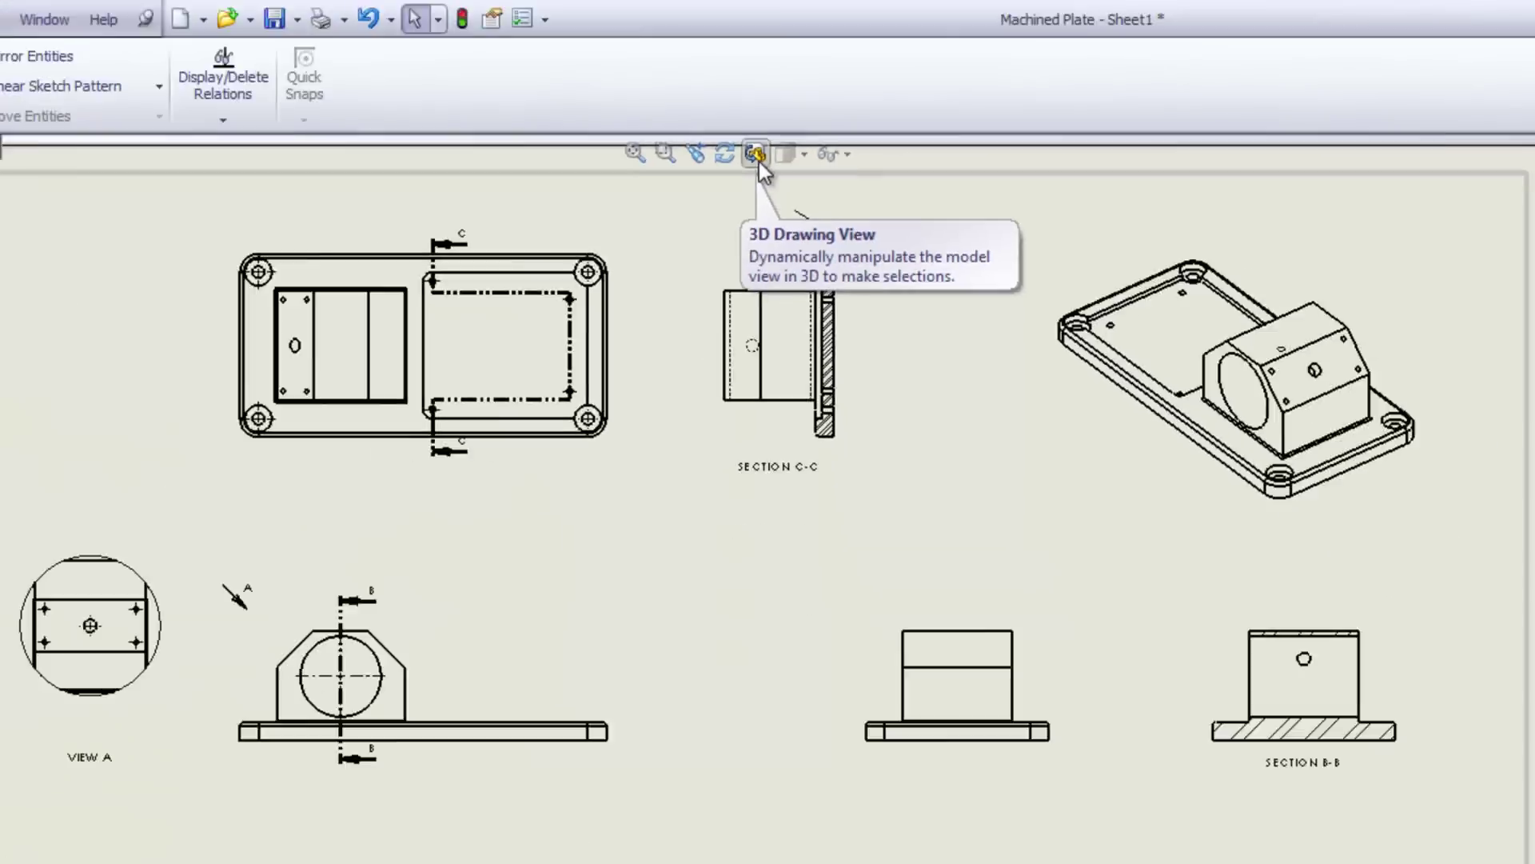
left_click(756, 155)
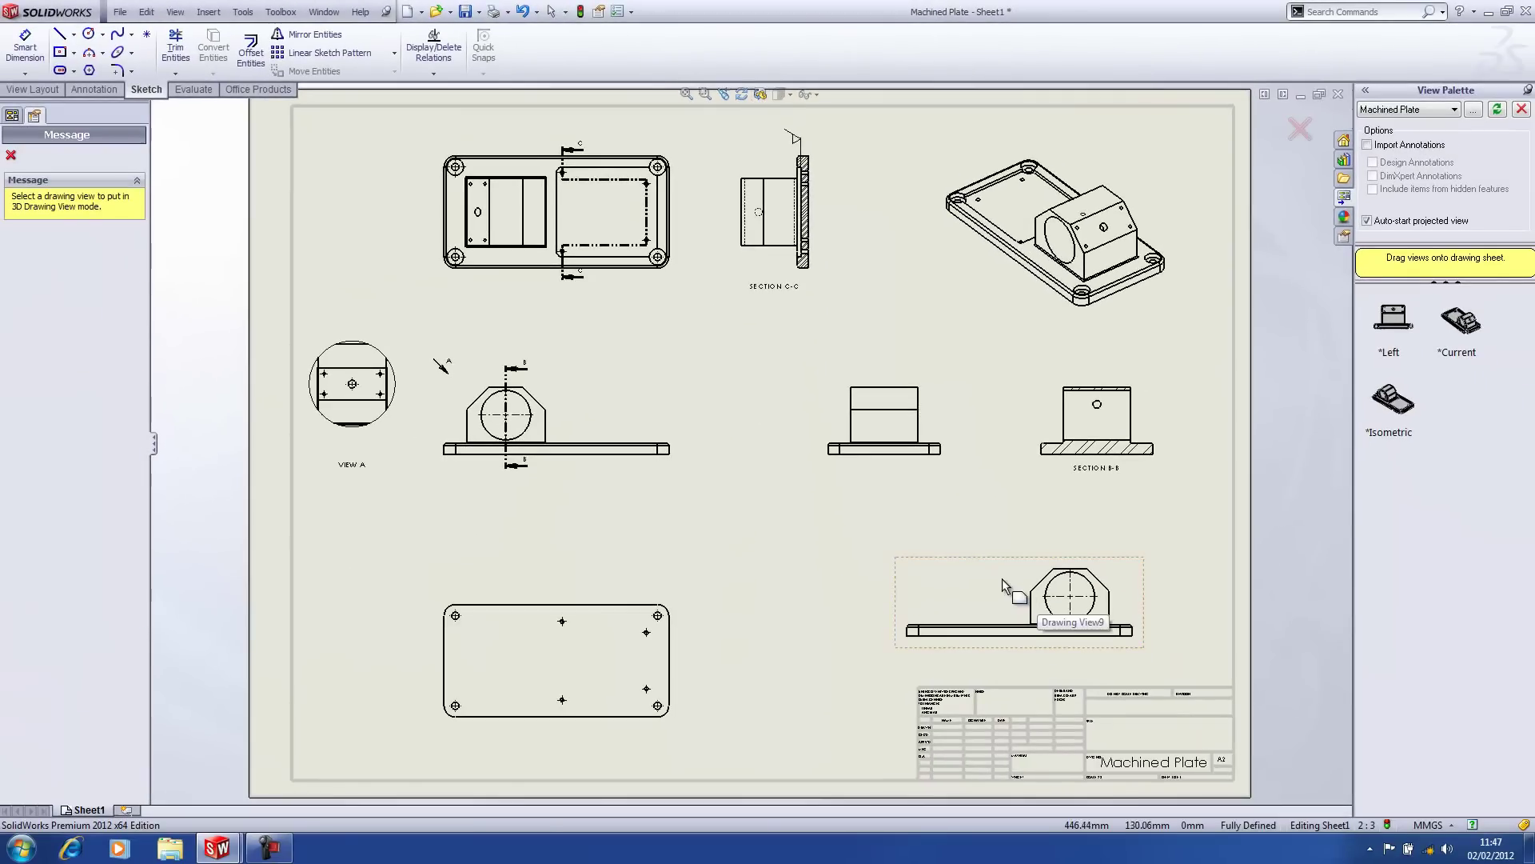
left_click(1008, 592)
mouse_move(1003, 581)
left_mouse_down()
mouse_move(971, 591)
mouse_move(1031, 607)
mouse_move(1088, 595)
mouse_move(1074, 655)
mouse_move(1086, 672)
left_mouse_up()
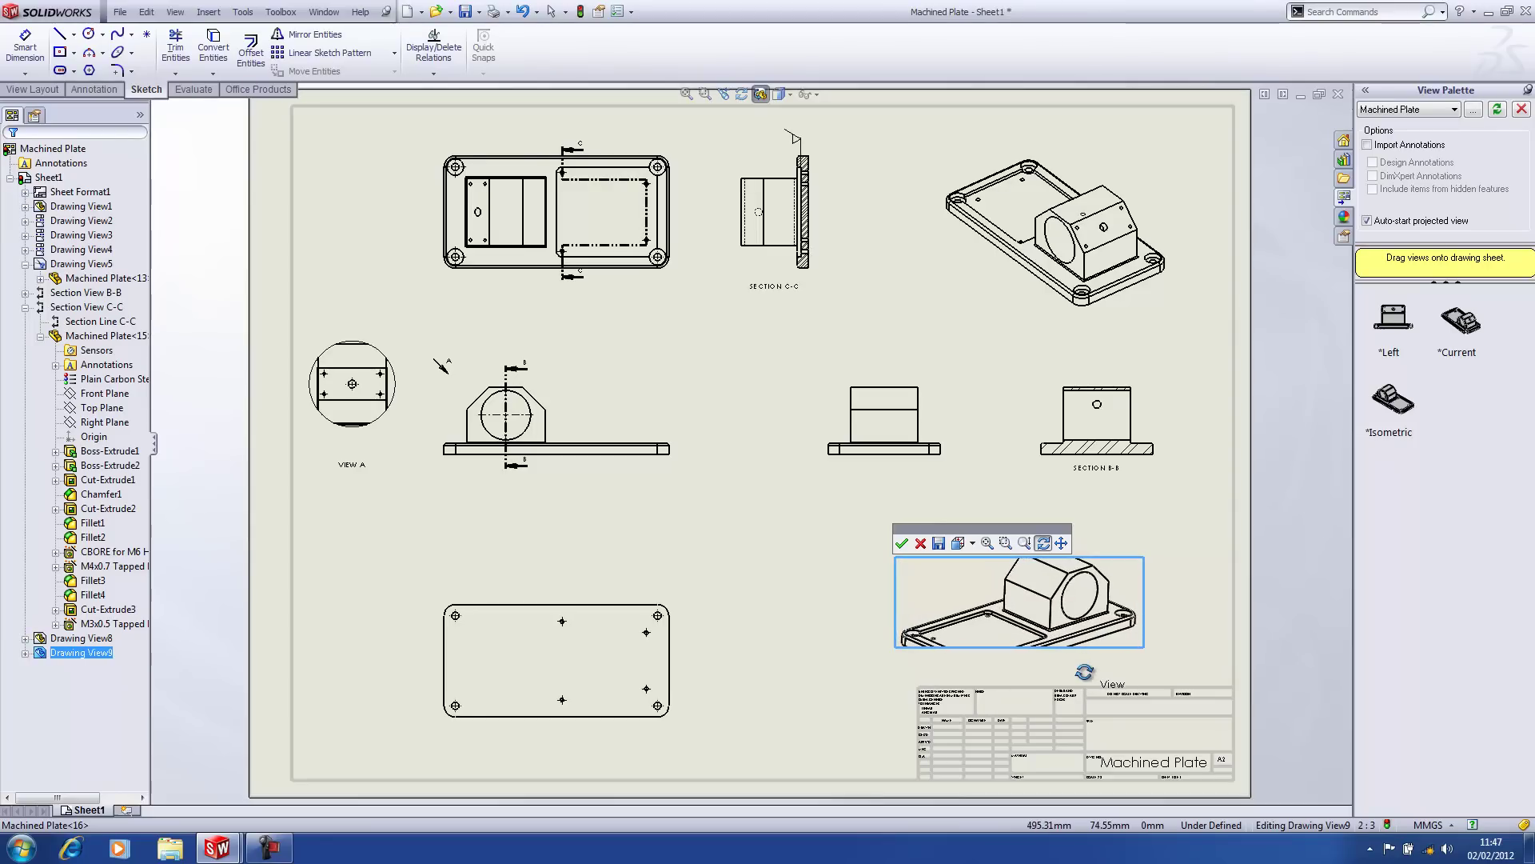
Save the rotated view's orientation as Webinar 2 and move the view up clear of the title block.
left_click(939, 543)
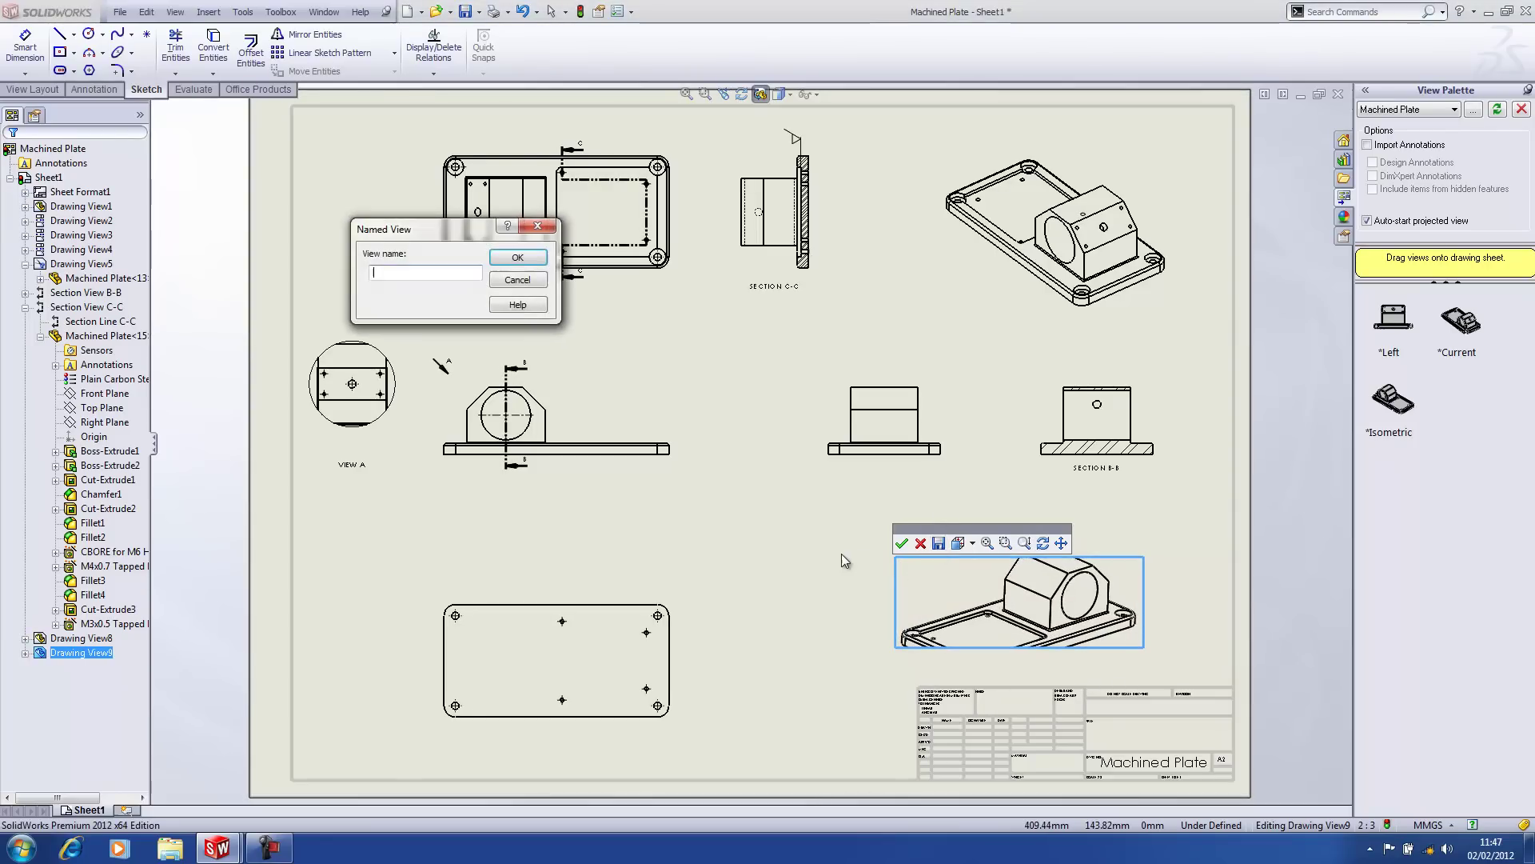
type("Webinar 2")
left_click(518, 260)
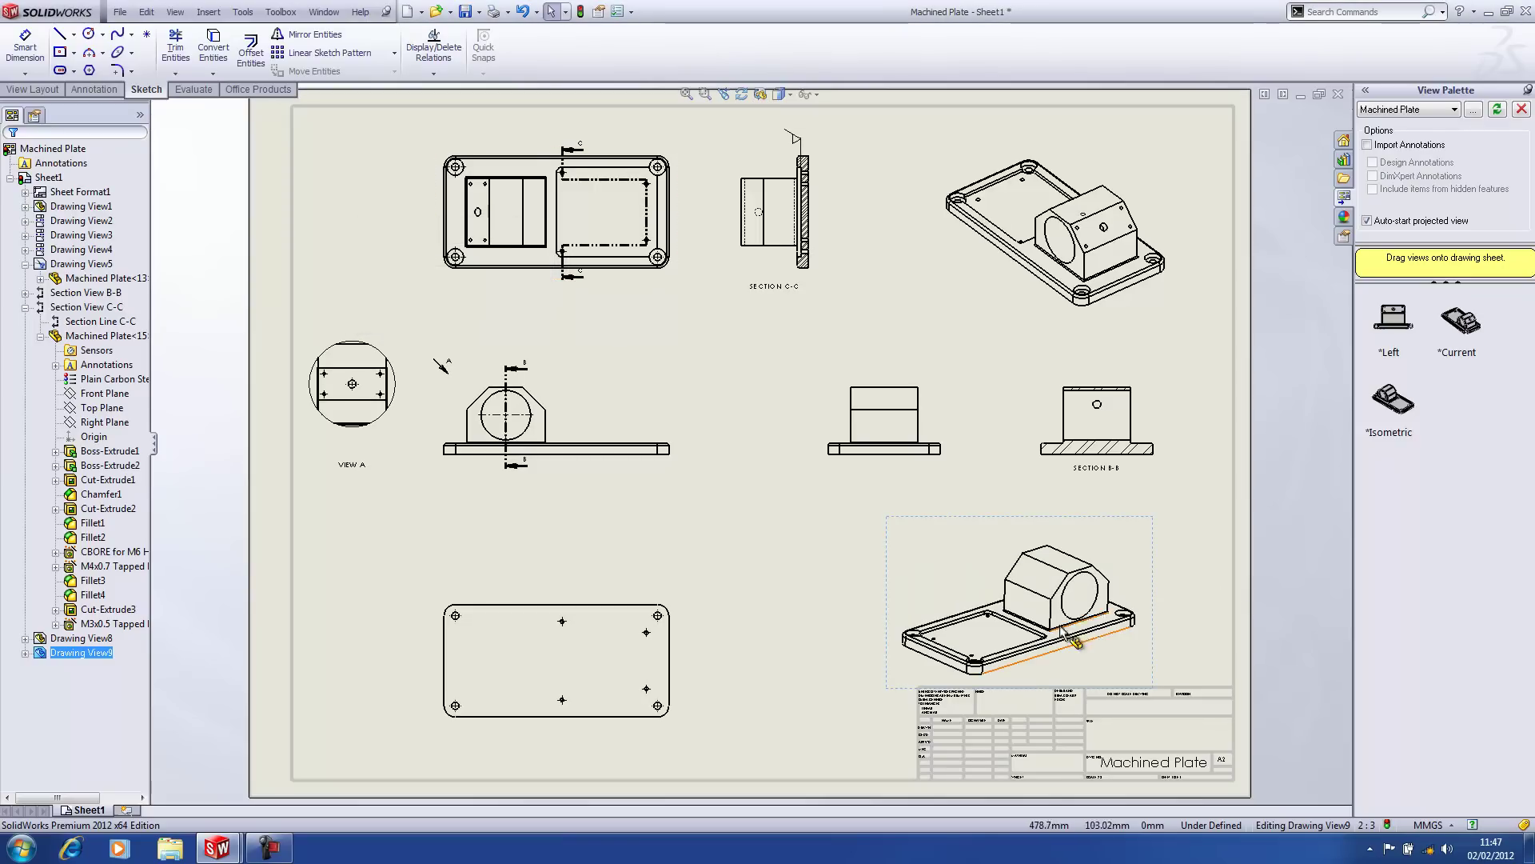
left_click(1031, 504)
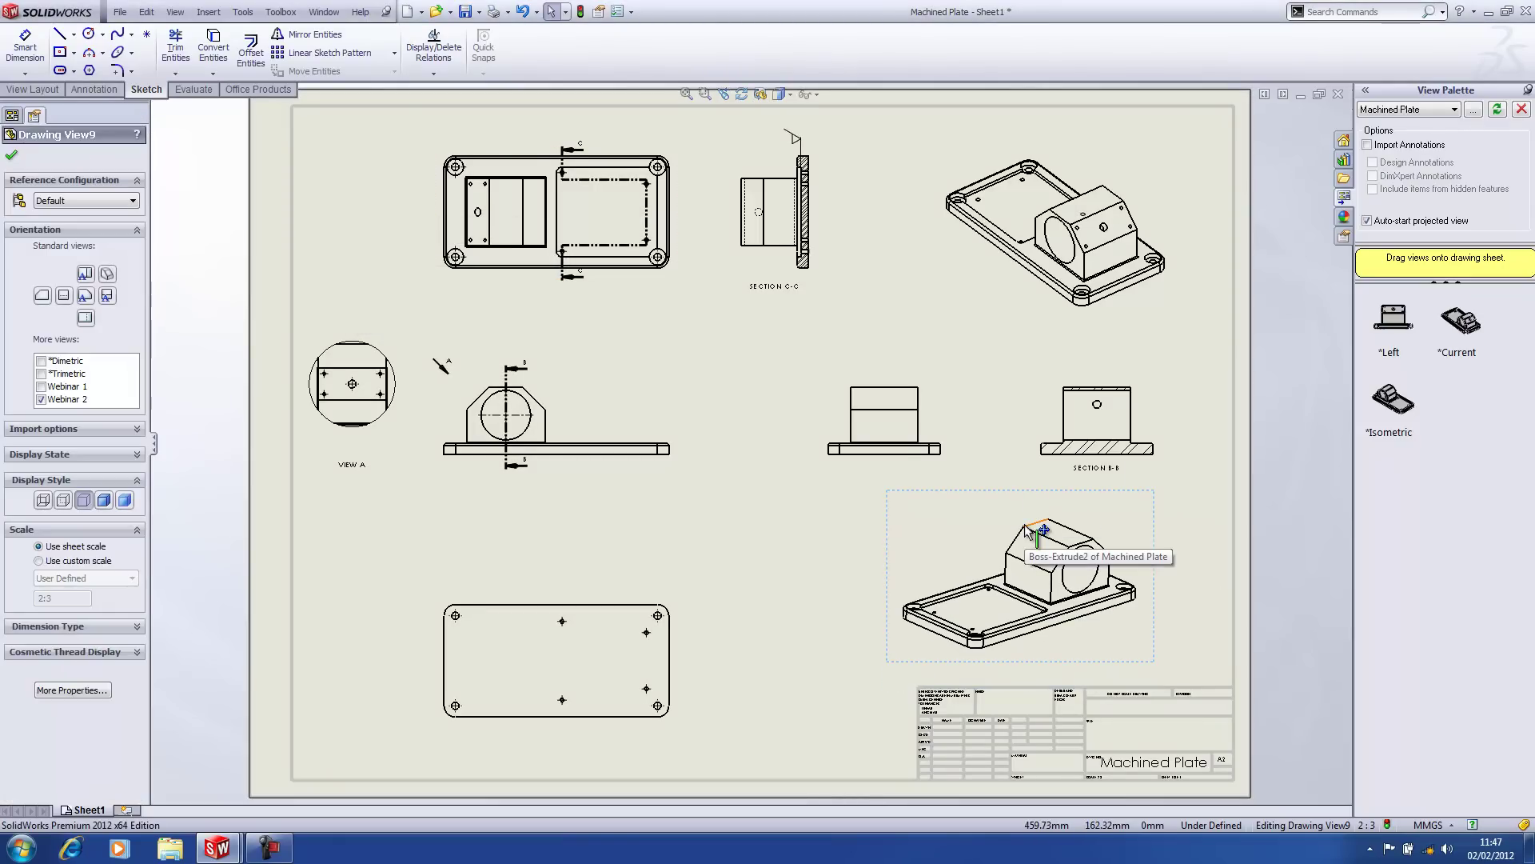
Switch to the Machined Plate part, display the saved Webinar 2 orientation, and return to the drawing.
key("ctrl+Tab")
left_click(869, 467)
key("space")
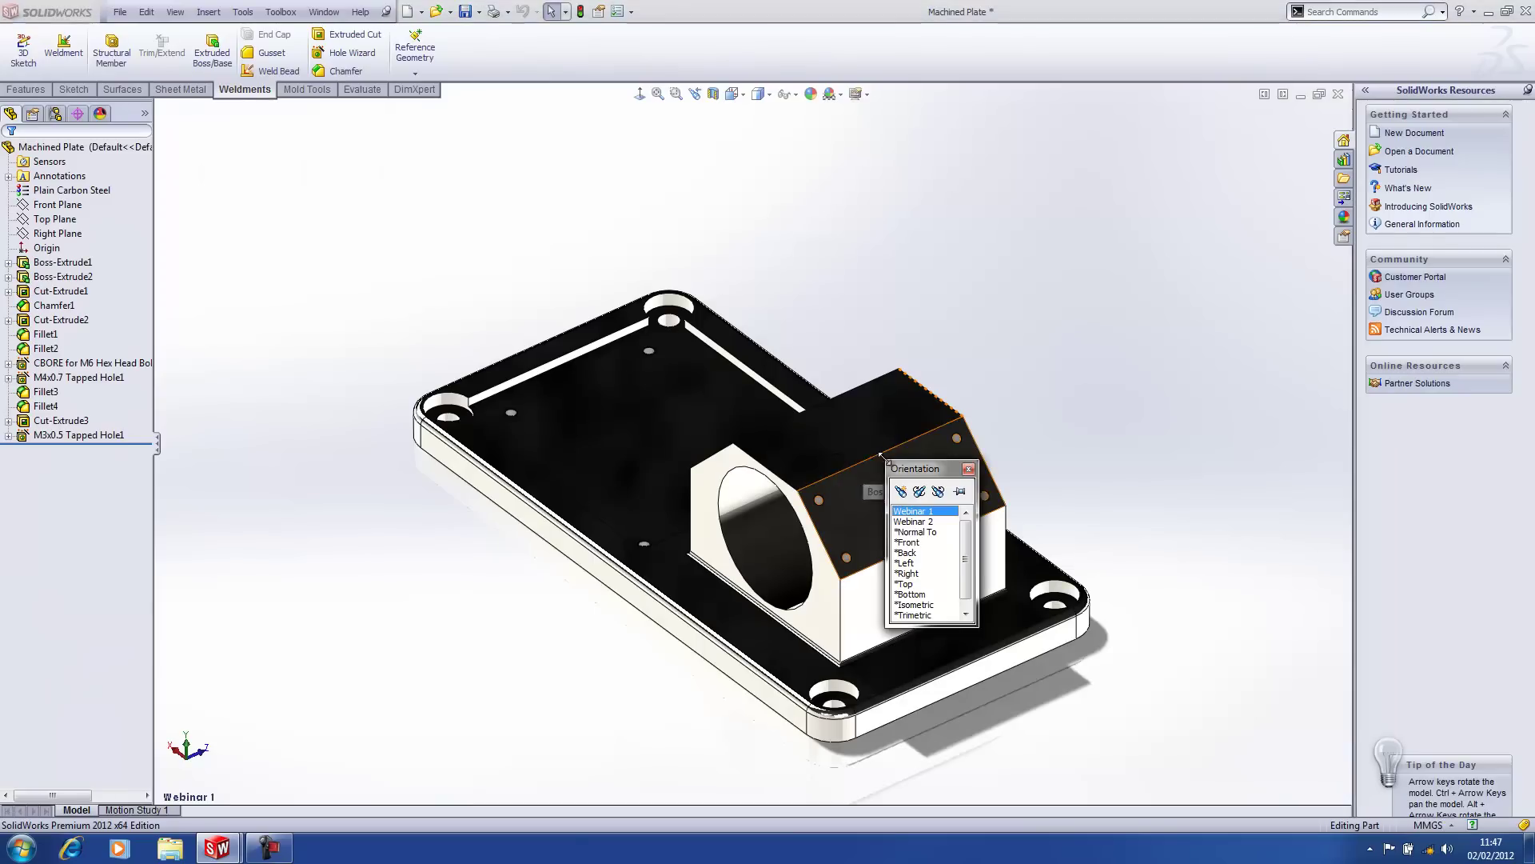
double_click(912, 522)
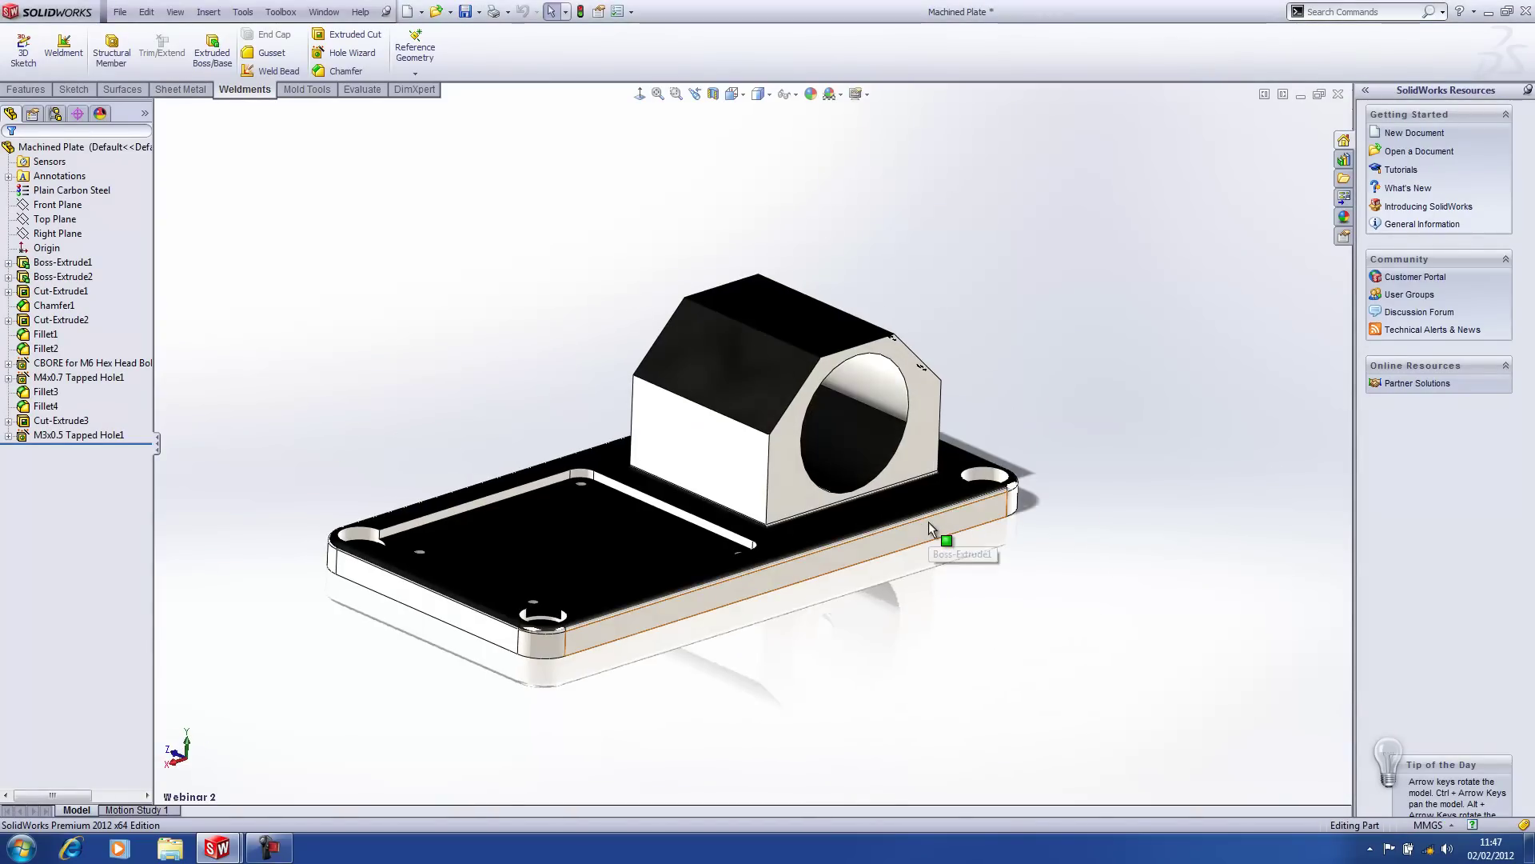
key("ctrl+Tab")
left_click(813, 594)
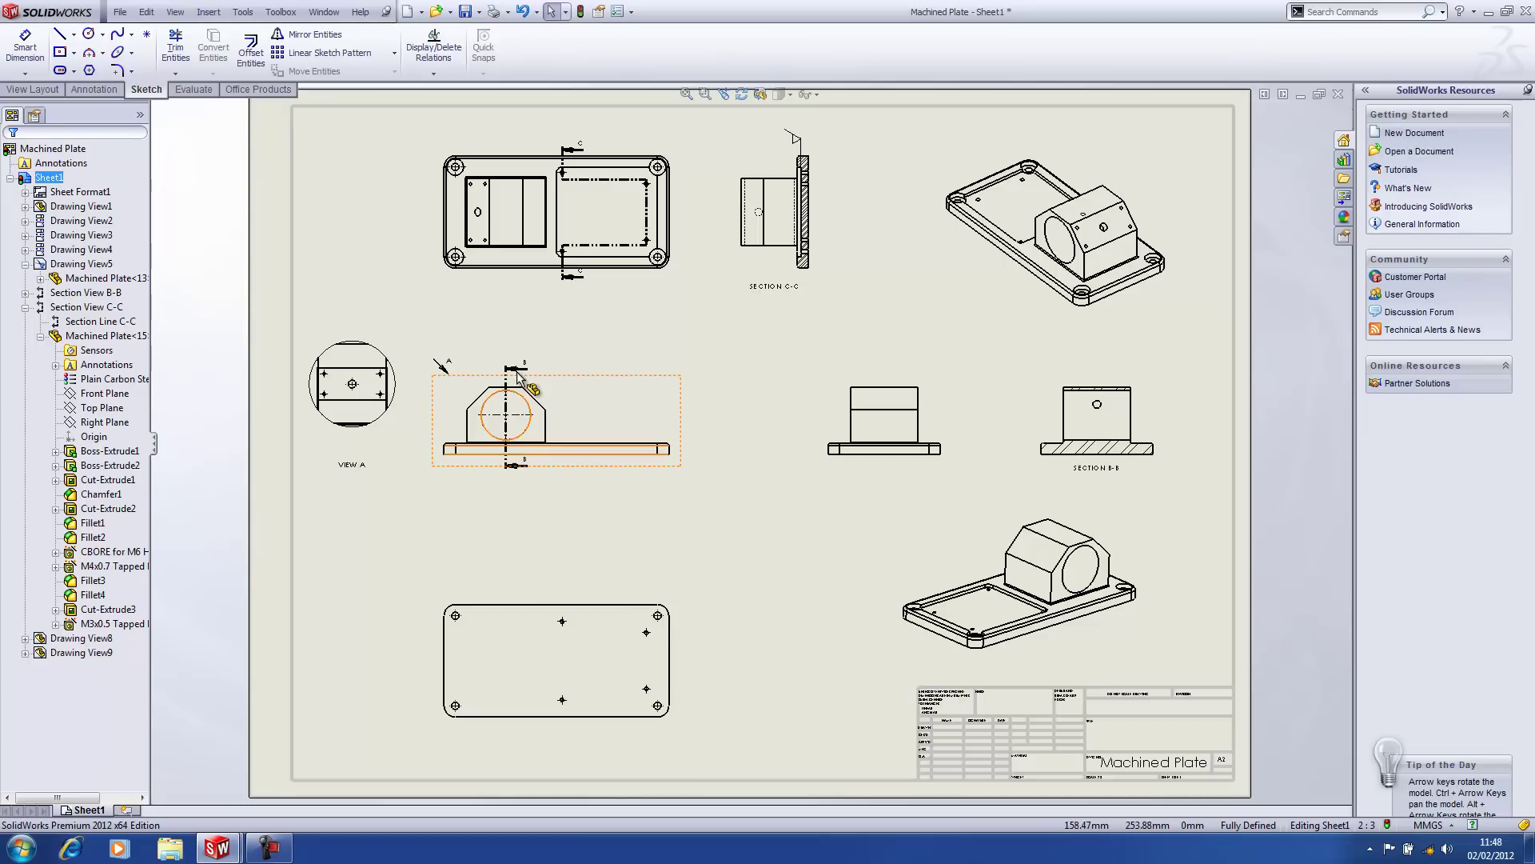
Start Model Items for the front view and the plan view above it, with the entire model as source.
scroll(575, 322, "down", 3)
middle_click_drag(651, 367, 668, 453)
scroll(665, 452, "down", 2)
left_click(659, 585)
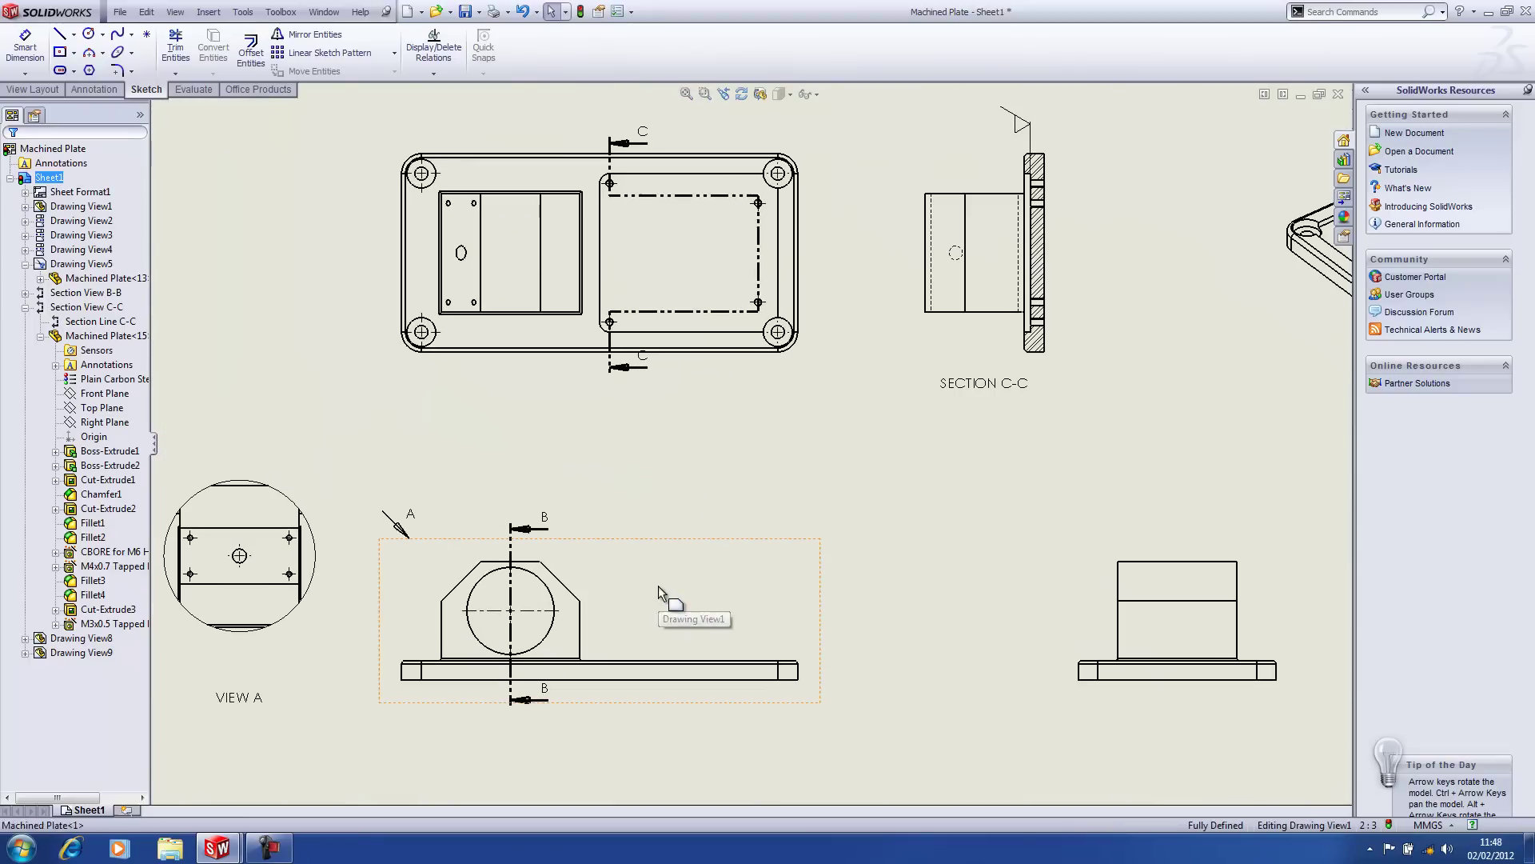
left_click(692, 372, "ctrl")
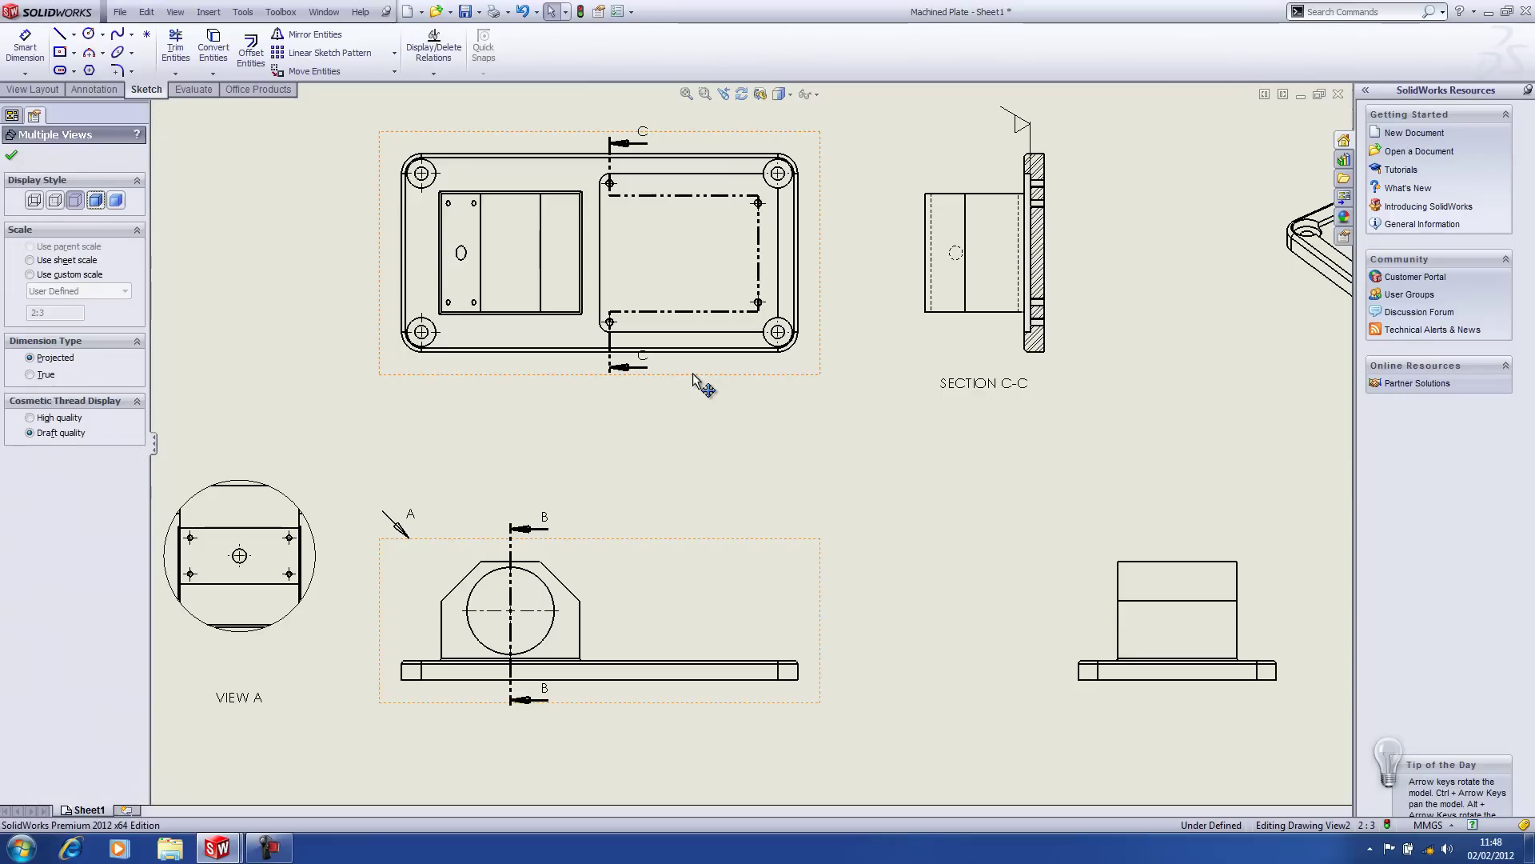
key("s")
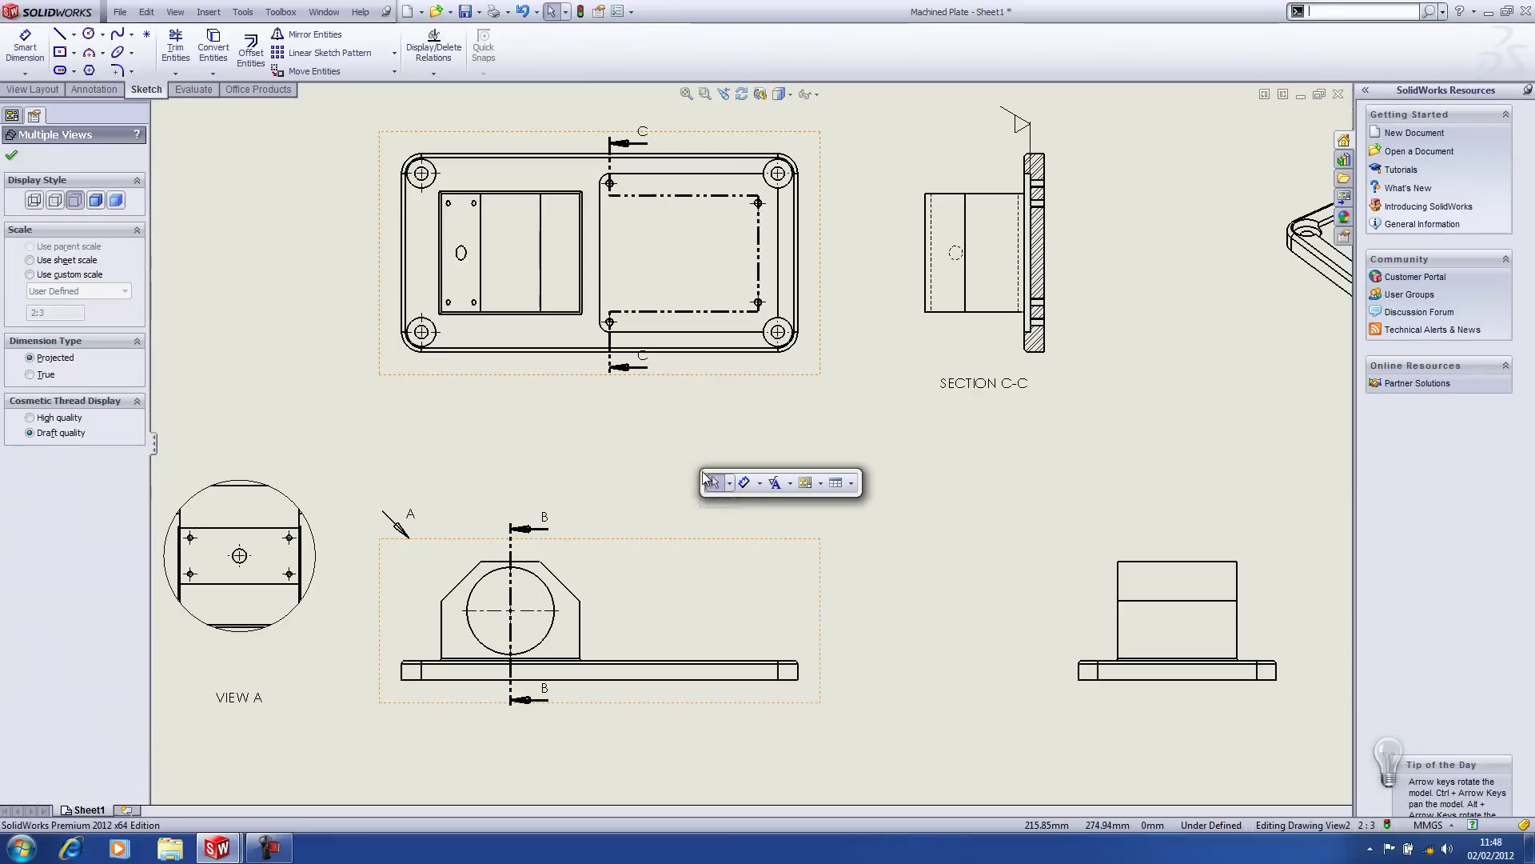
left_click(784, 491)
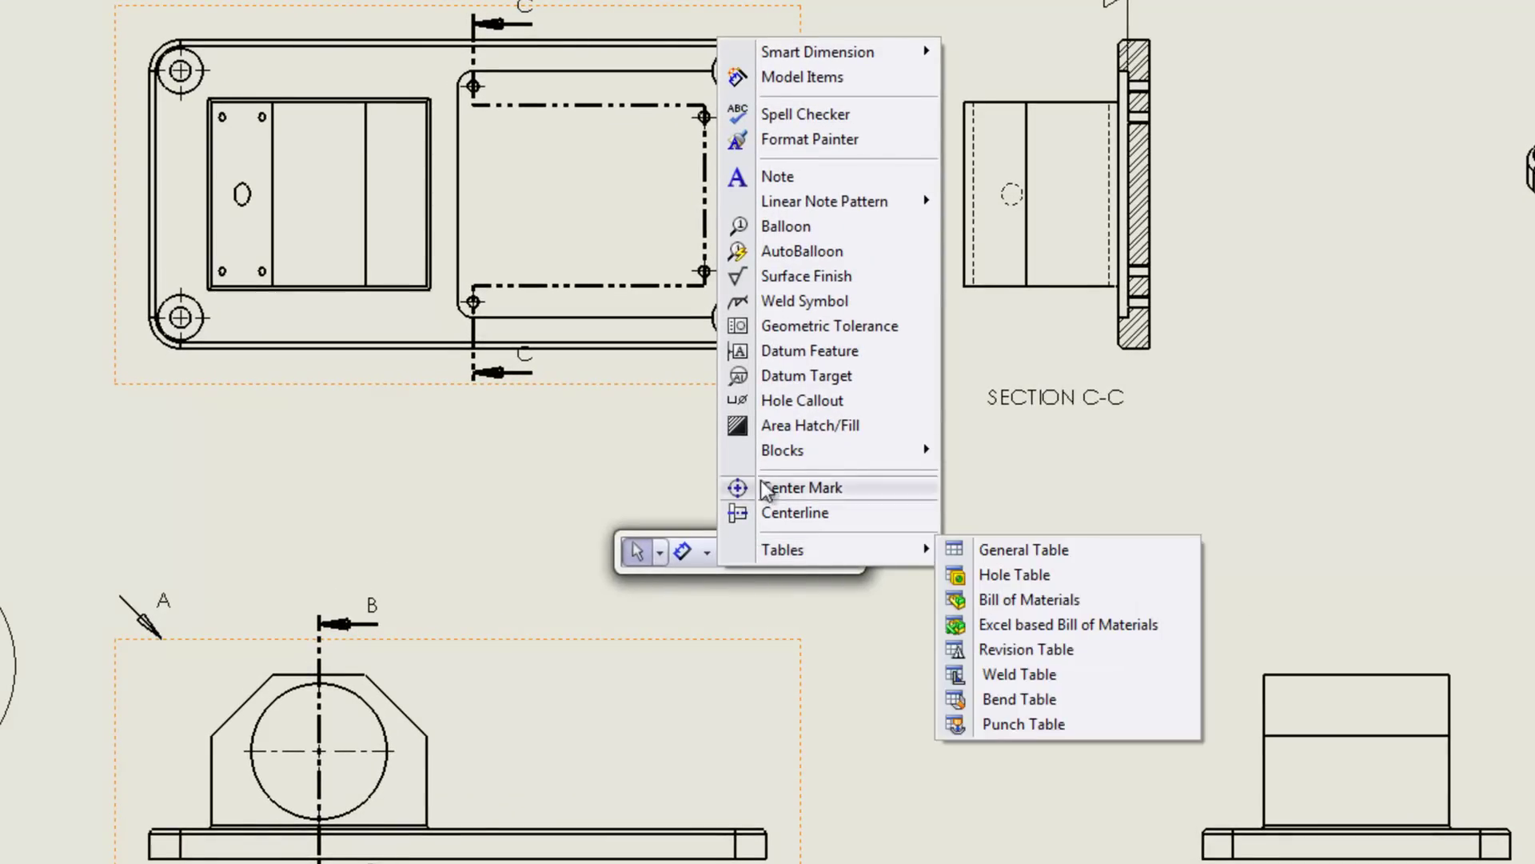
left_click(823, 77)
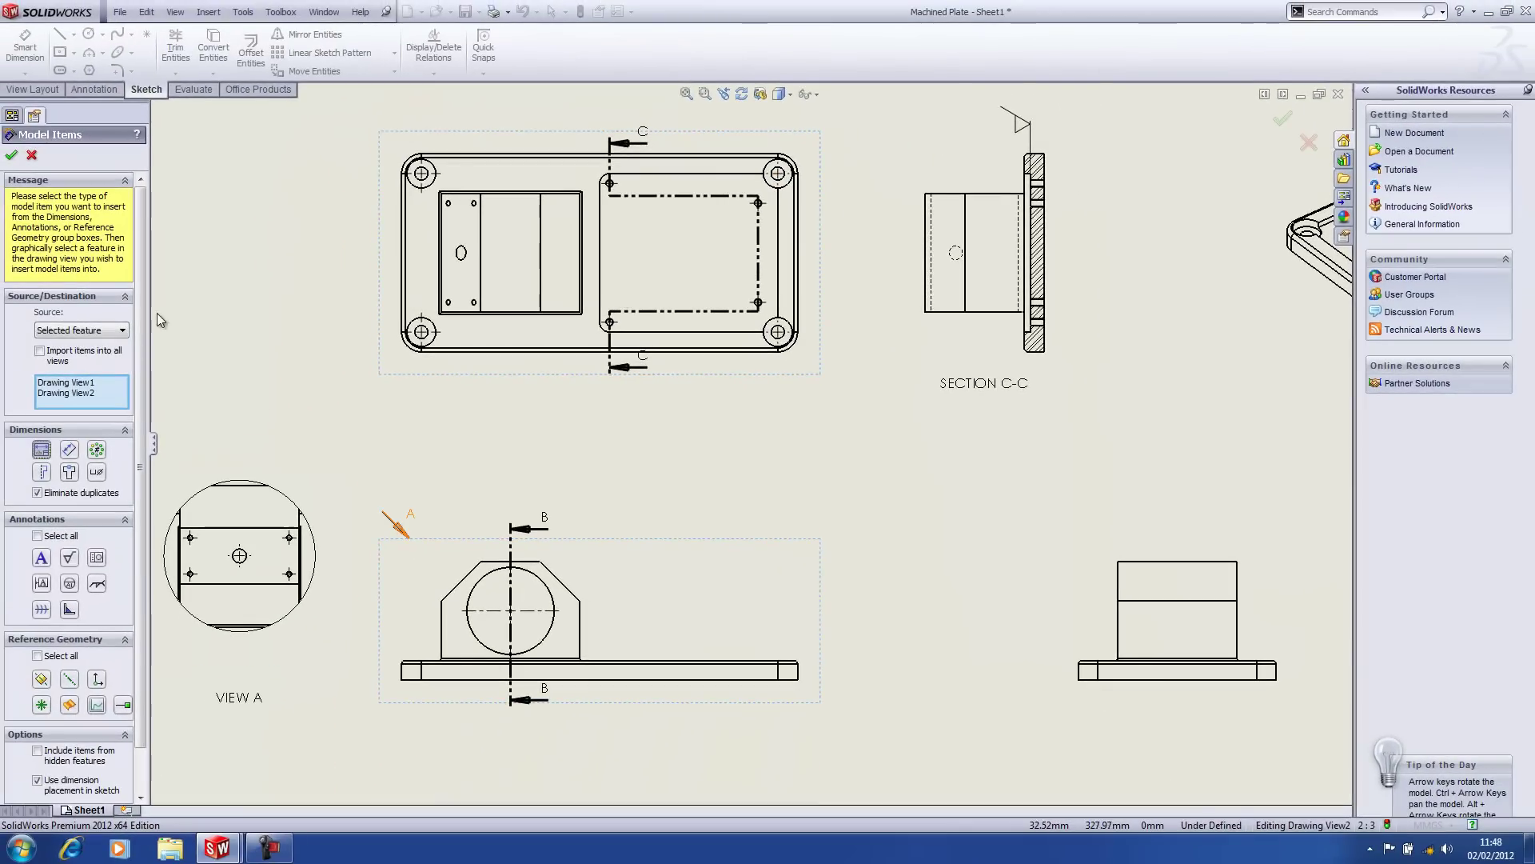
left_click(11, 327)
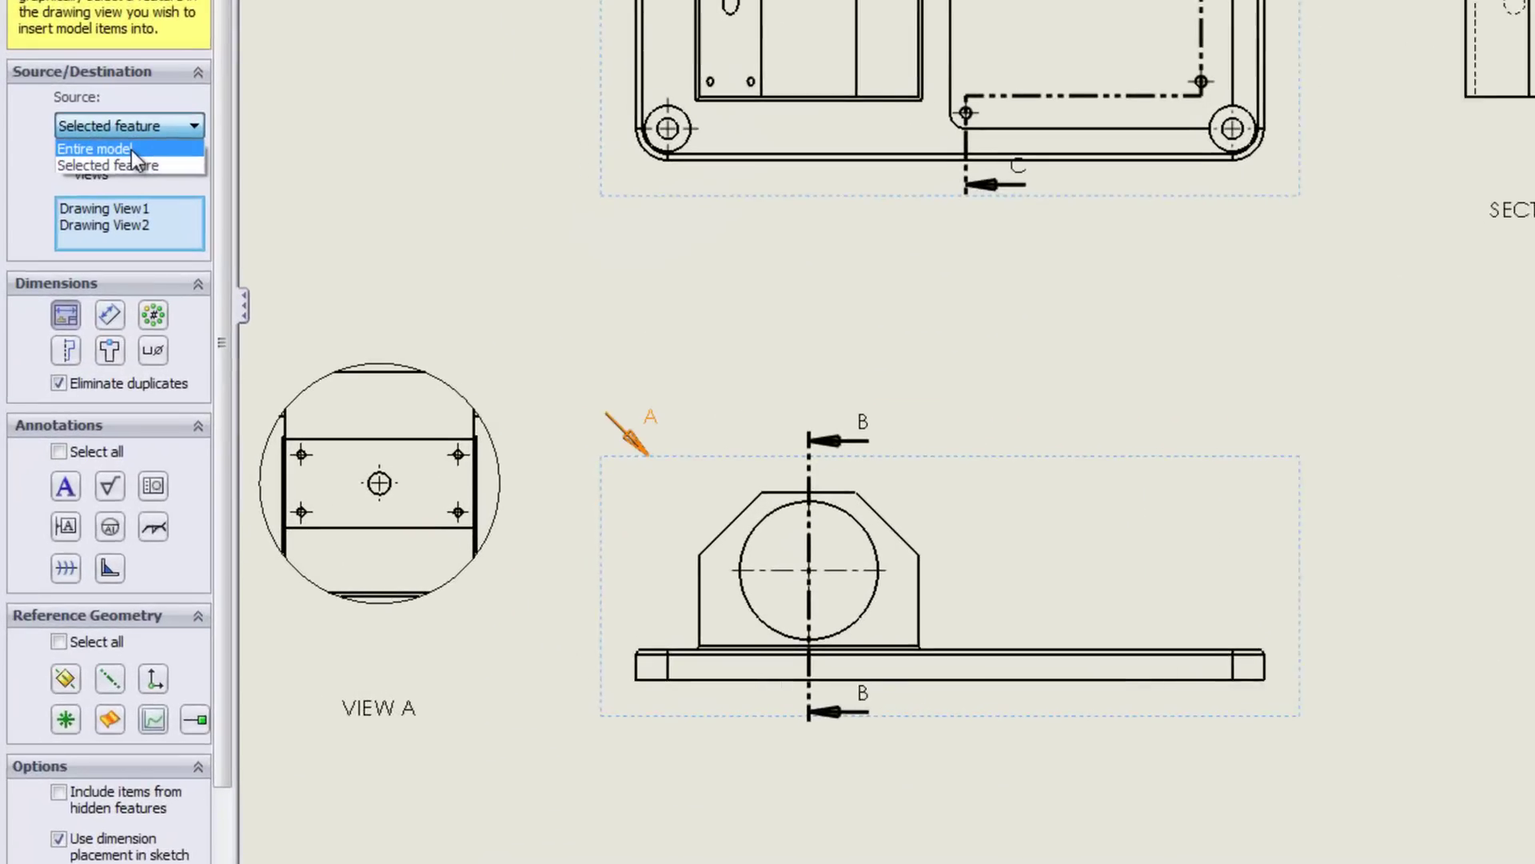
left_click(134, 138)
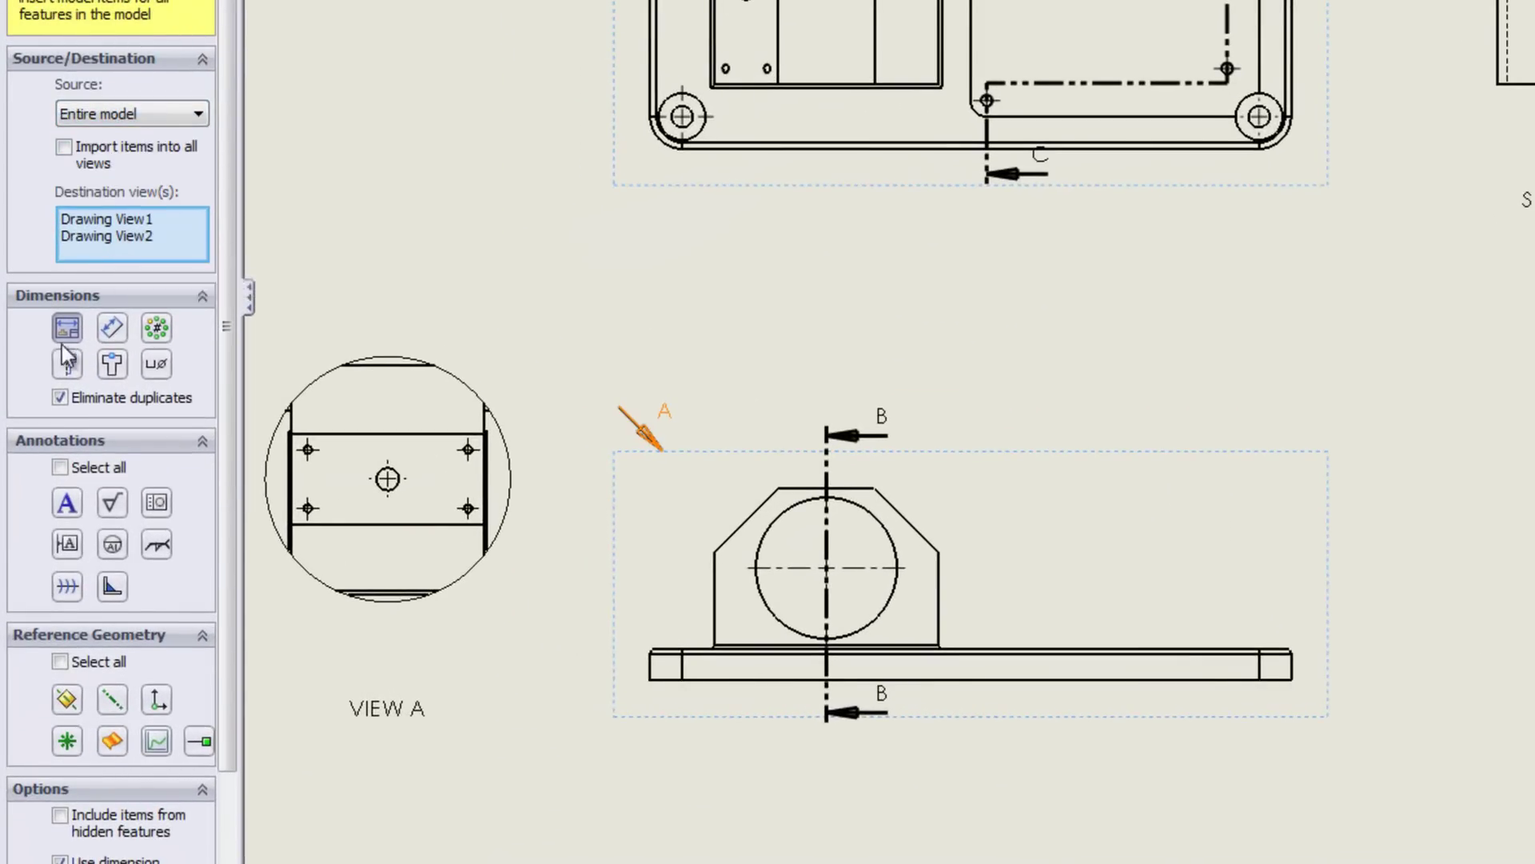
Insert the marked dimensions with hole wizard locations and hole callouts, with dimension placement in sketch turned off.
left_click(114, 365)
scroll(226, 339, "down", 3)
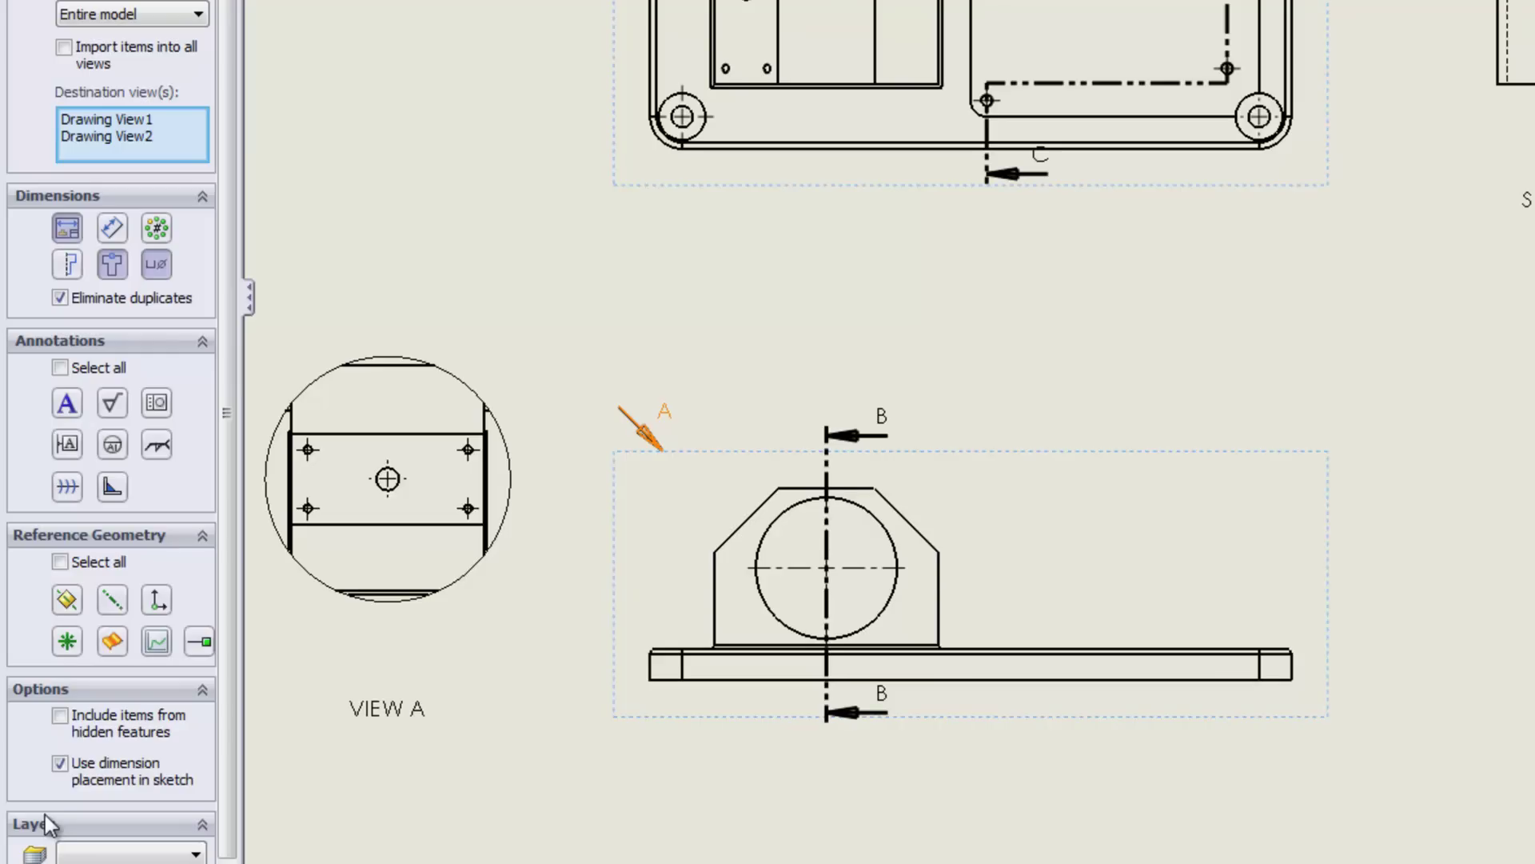
left_click(60, 764)
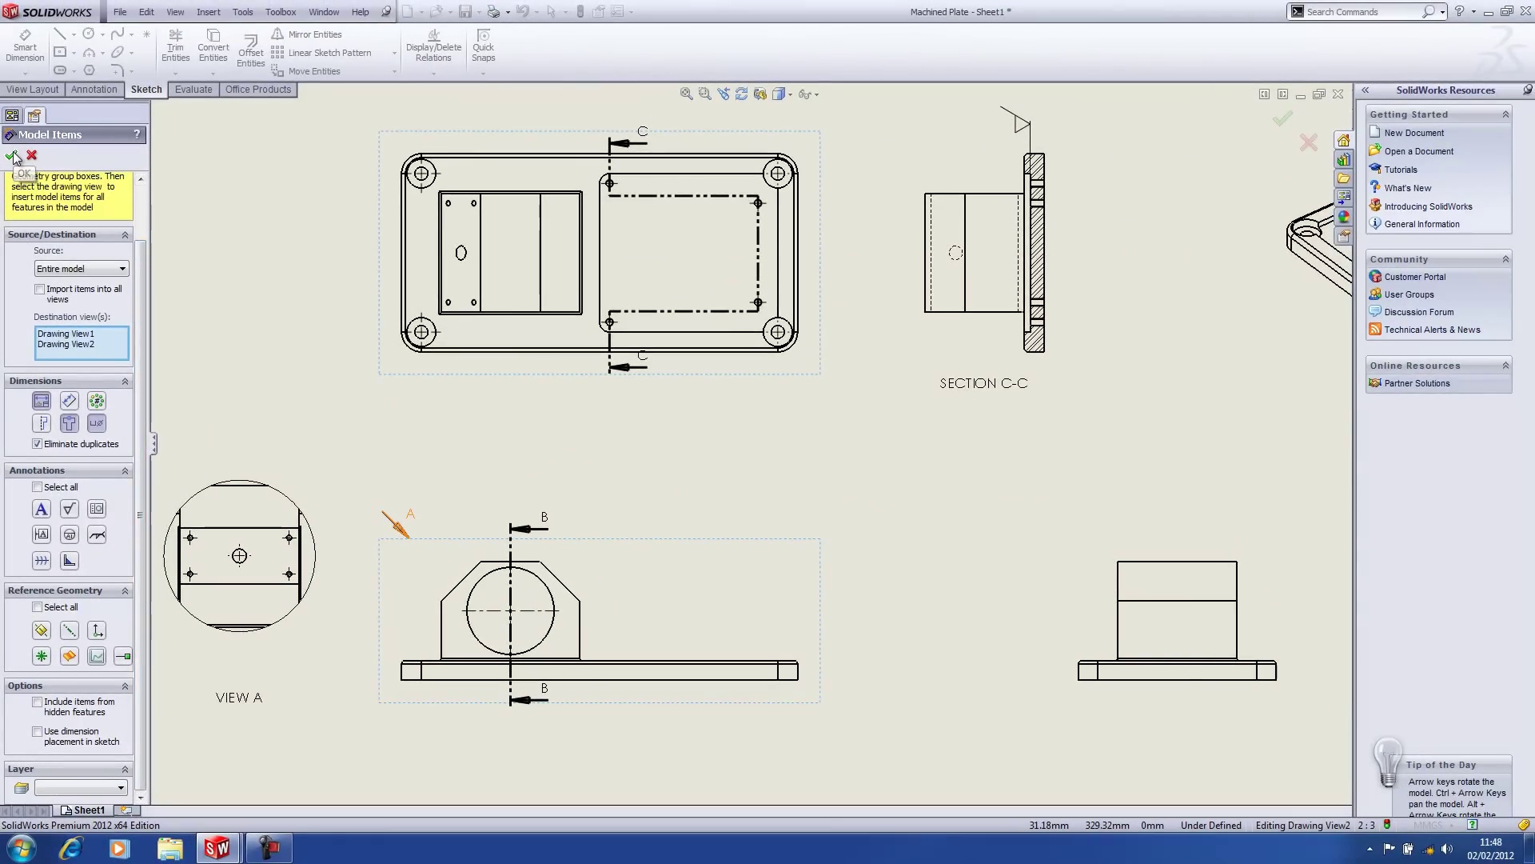
left_click(14, 157)
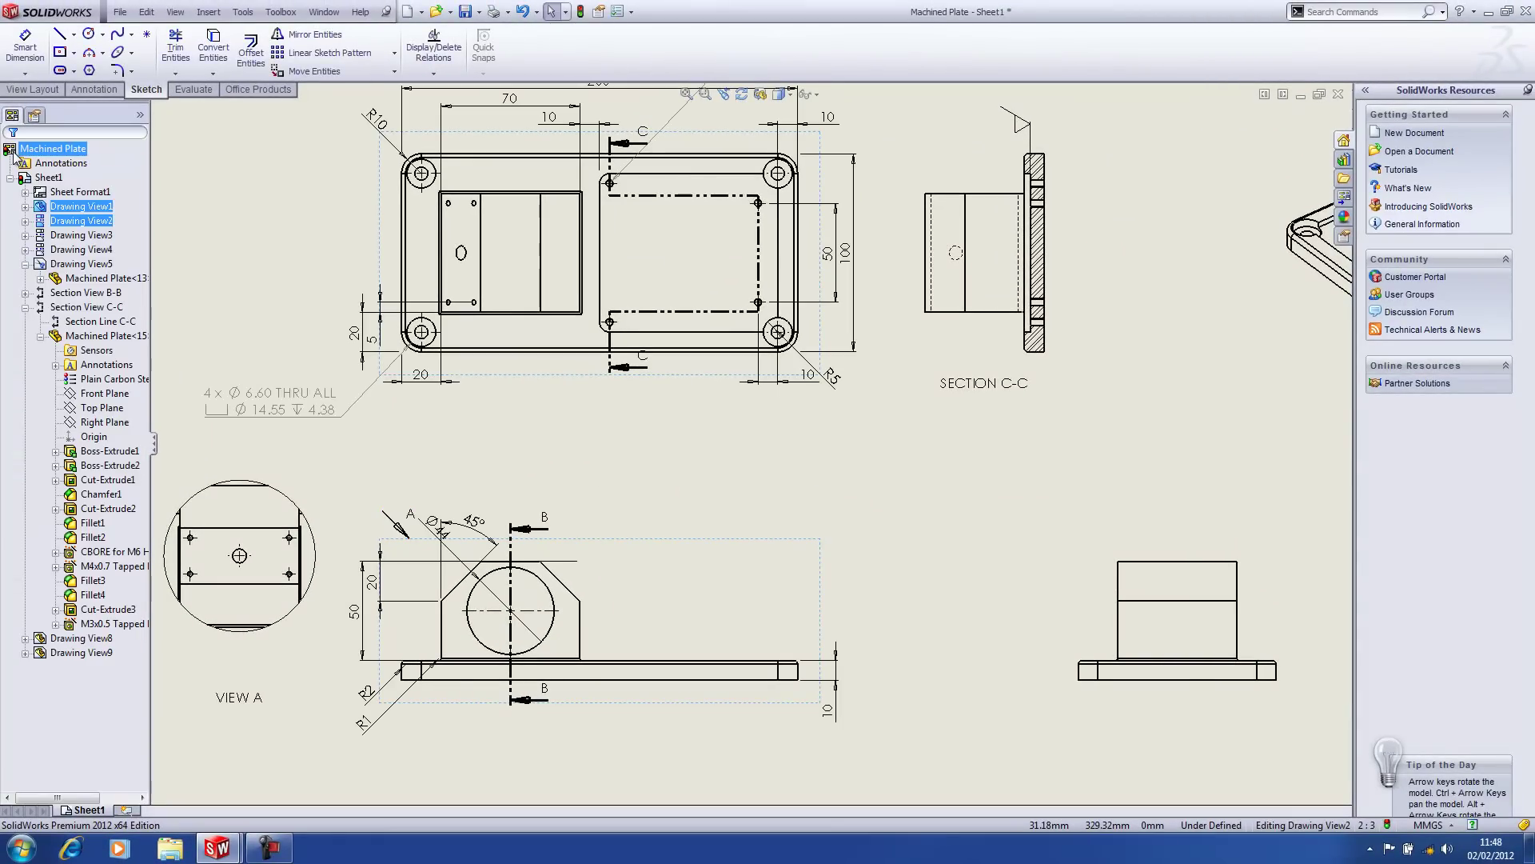
Move the Ø44 bore dimension in the front view above the block's right shoulder, clear of the chamfer dimensions.
left_click_drag(438, 528, 627, 566)
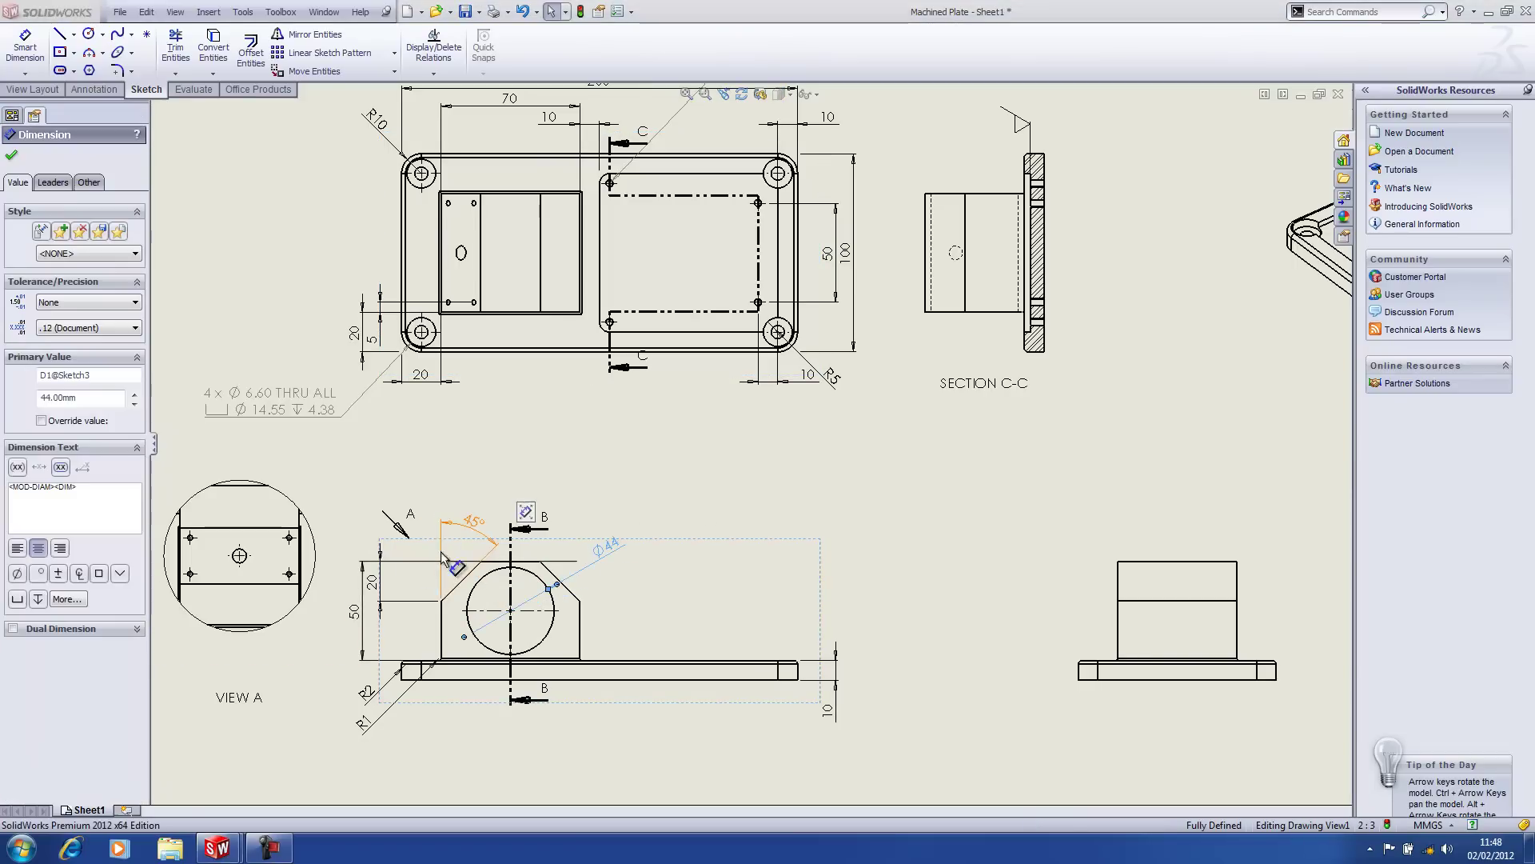
left_click(355, 611)
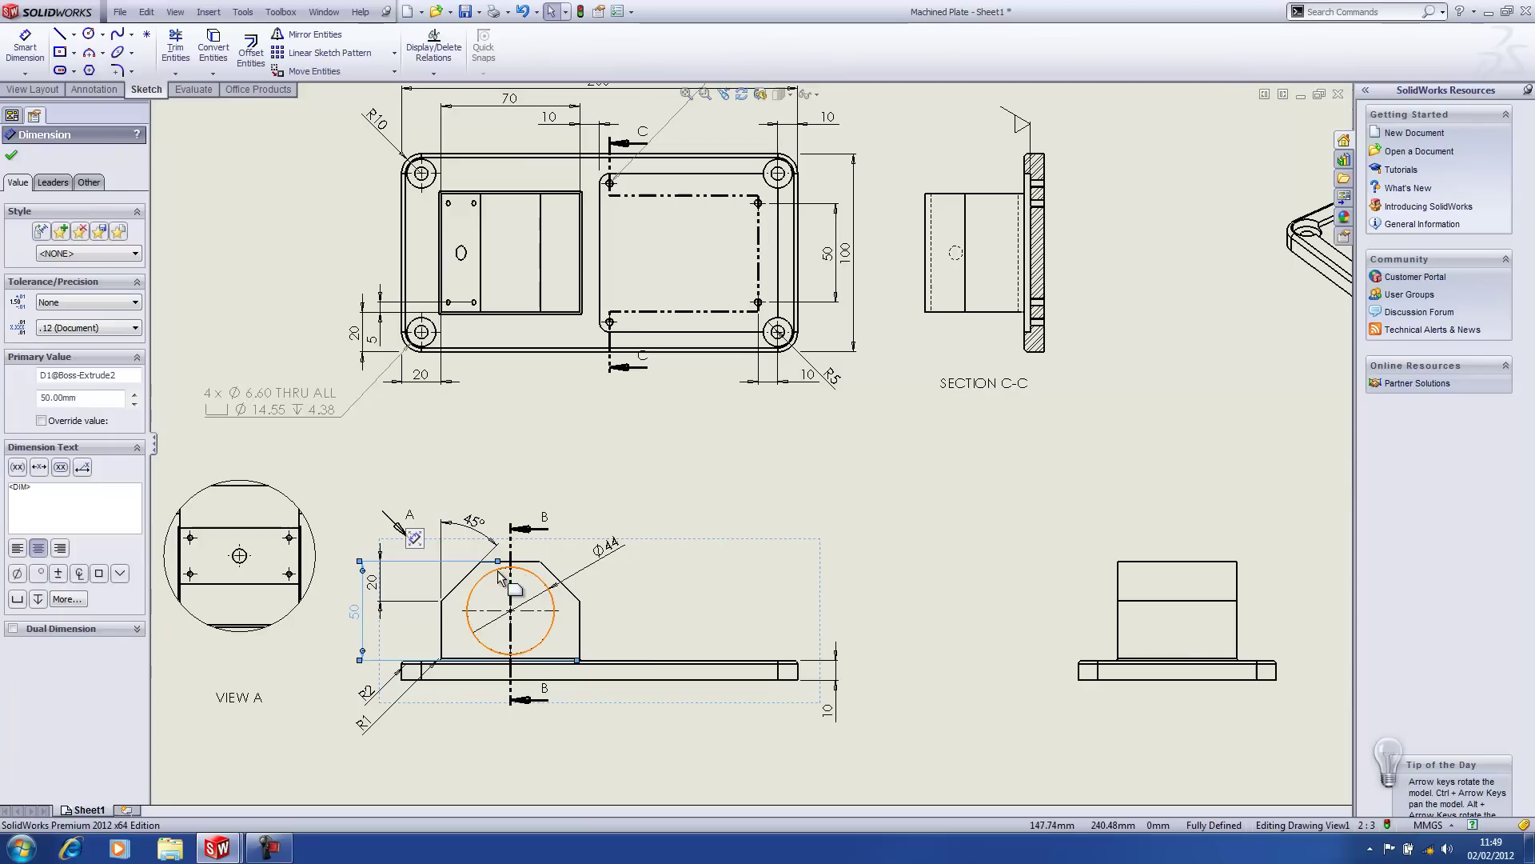
left_click(560, 462)
Delete the 45° angle and 20 mm length dimensions of the chamfer in the front view.
left_click(472, 521)
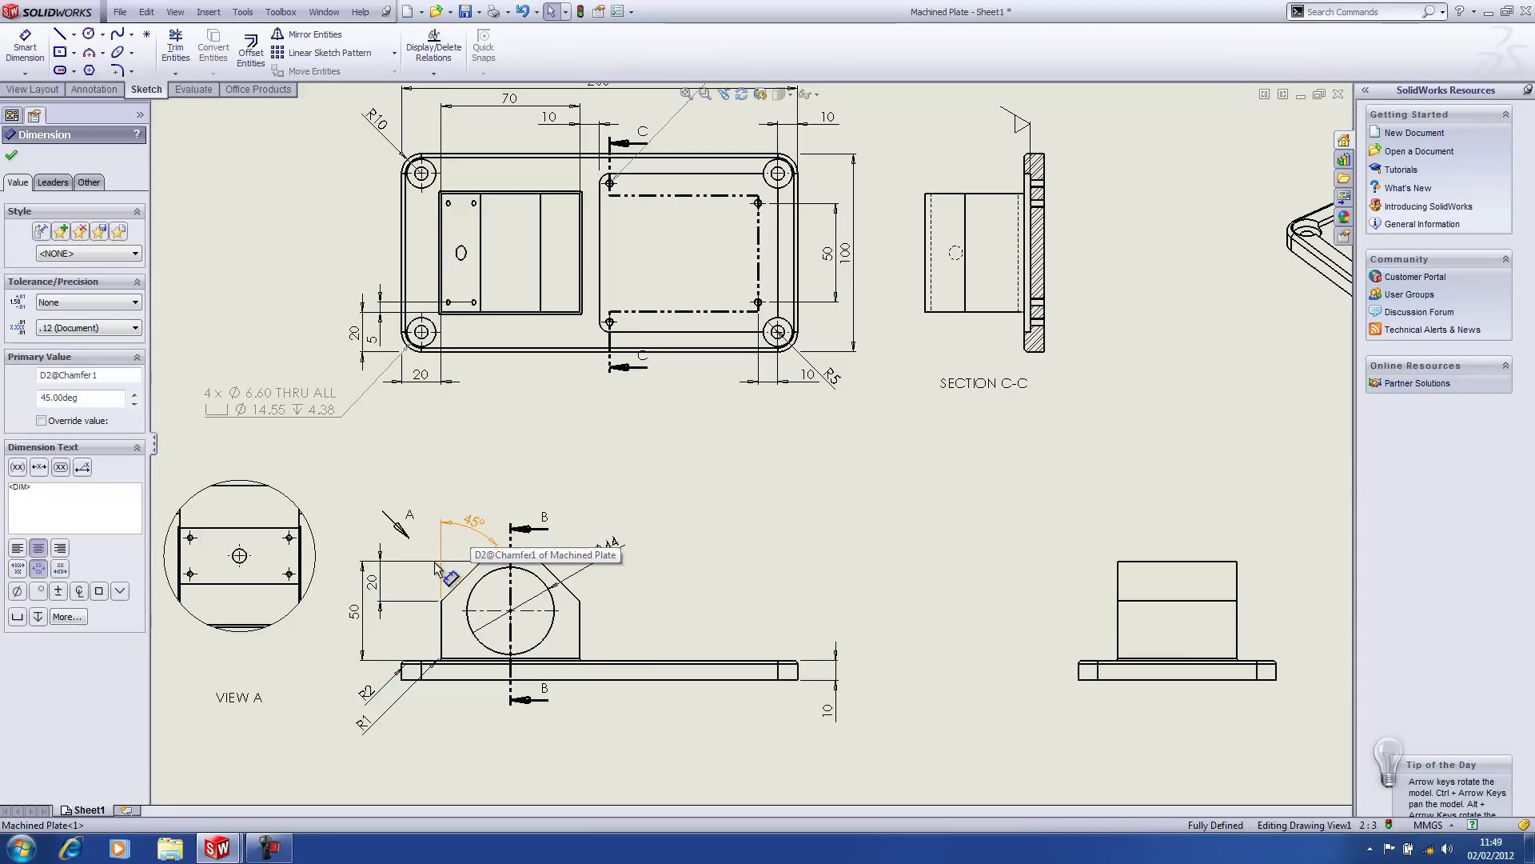
left_click(384, 593, "ctrl")
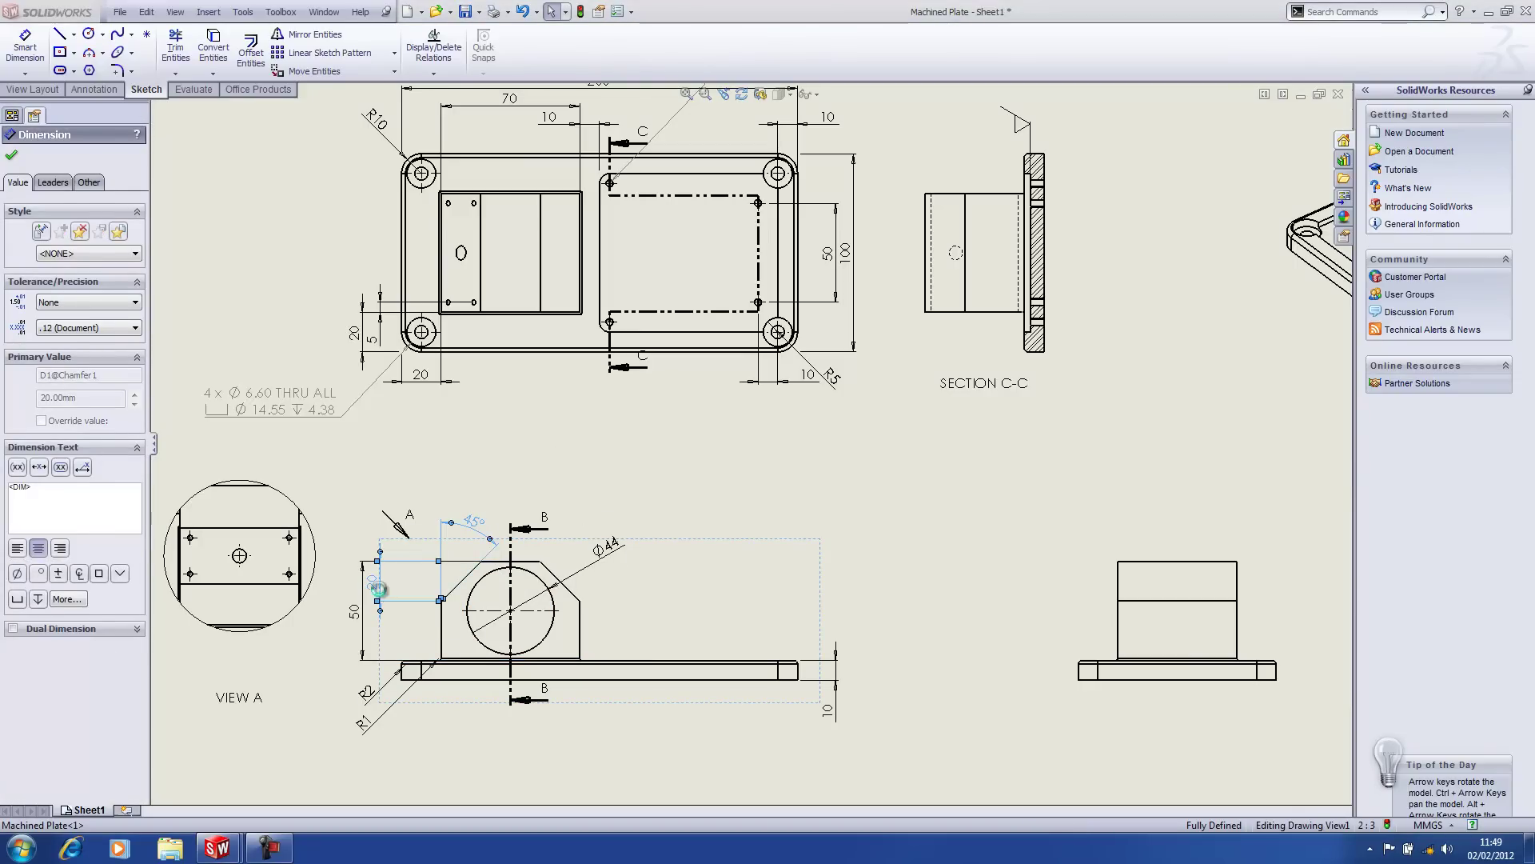
key("Delete")
left_click(496, 468)
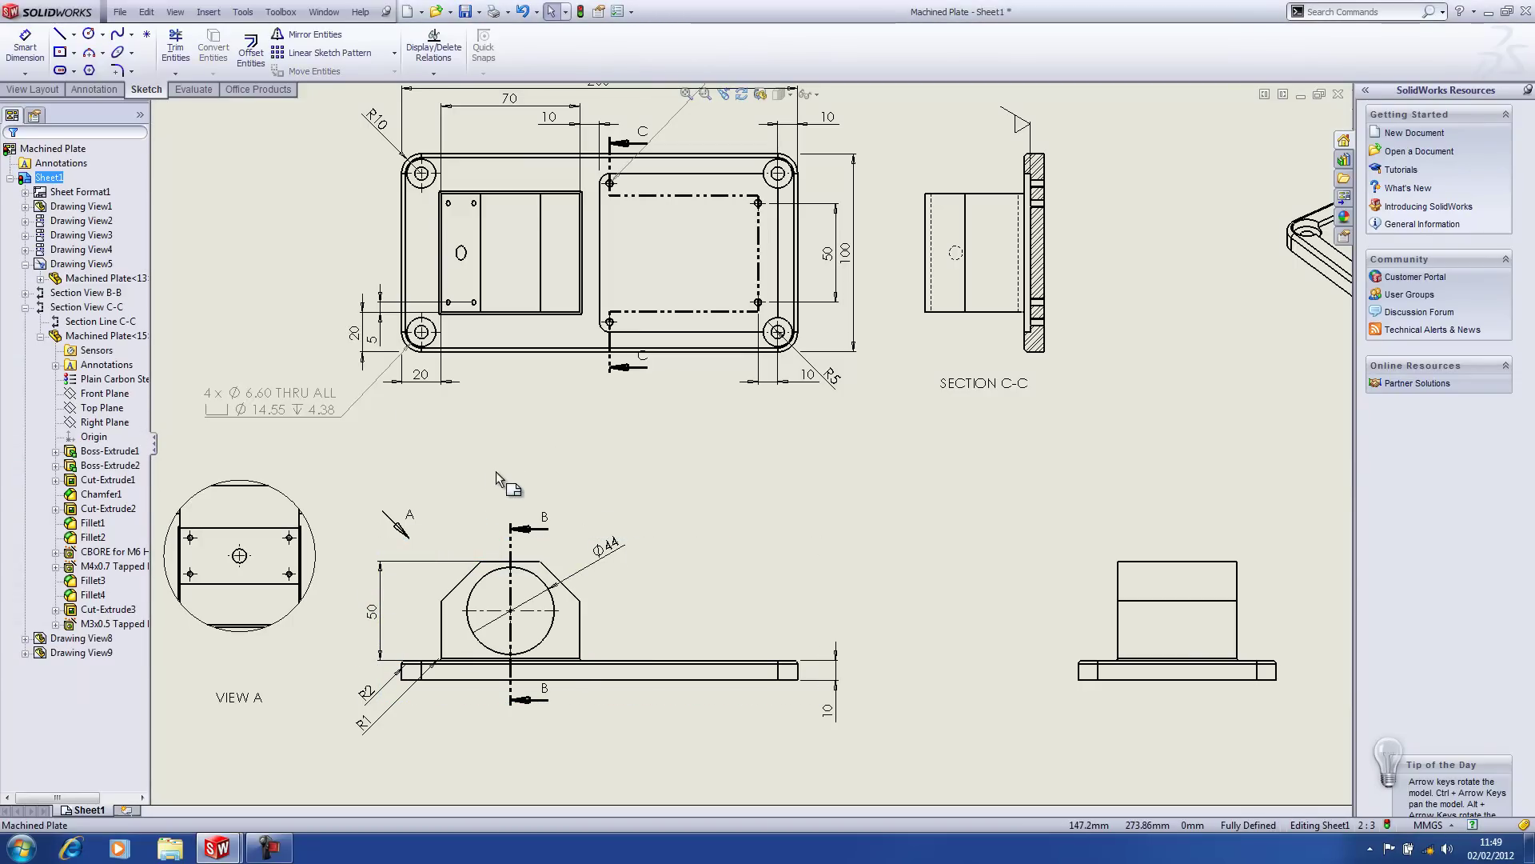
Add a 20 X 45° chamfer dimension to the block's left chamfer in the front view, placed above and left of it.
left_click(543, 487)
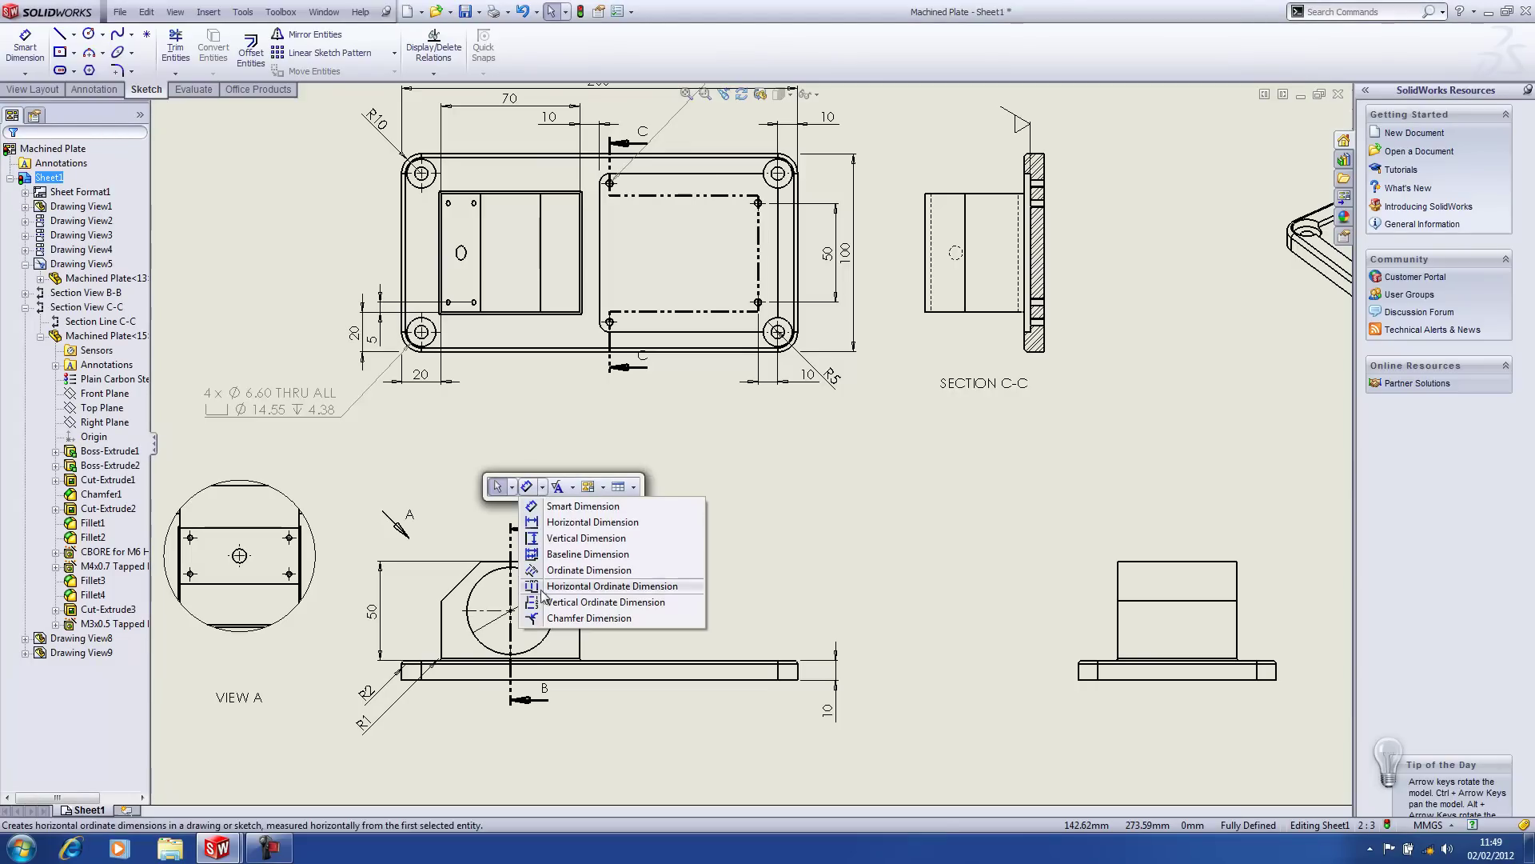
left_click(588, 618)
left_click(460, 582)
left_click(497, 570)
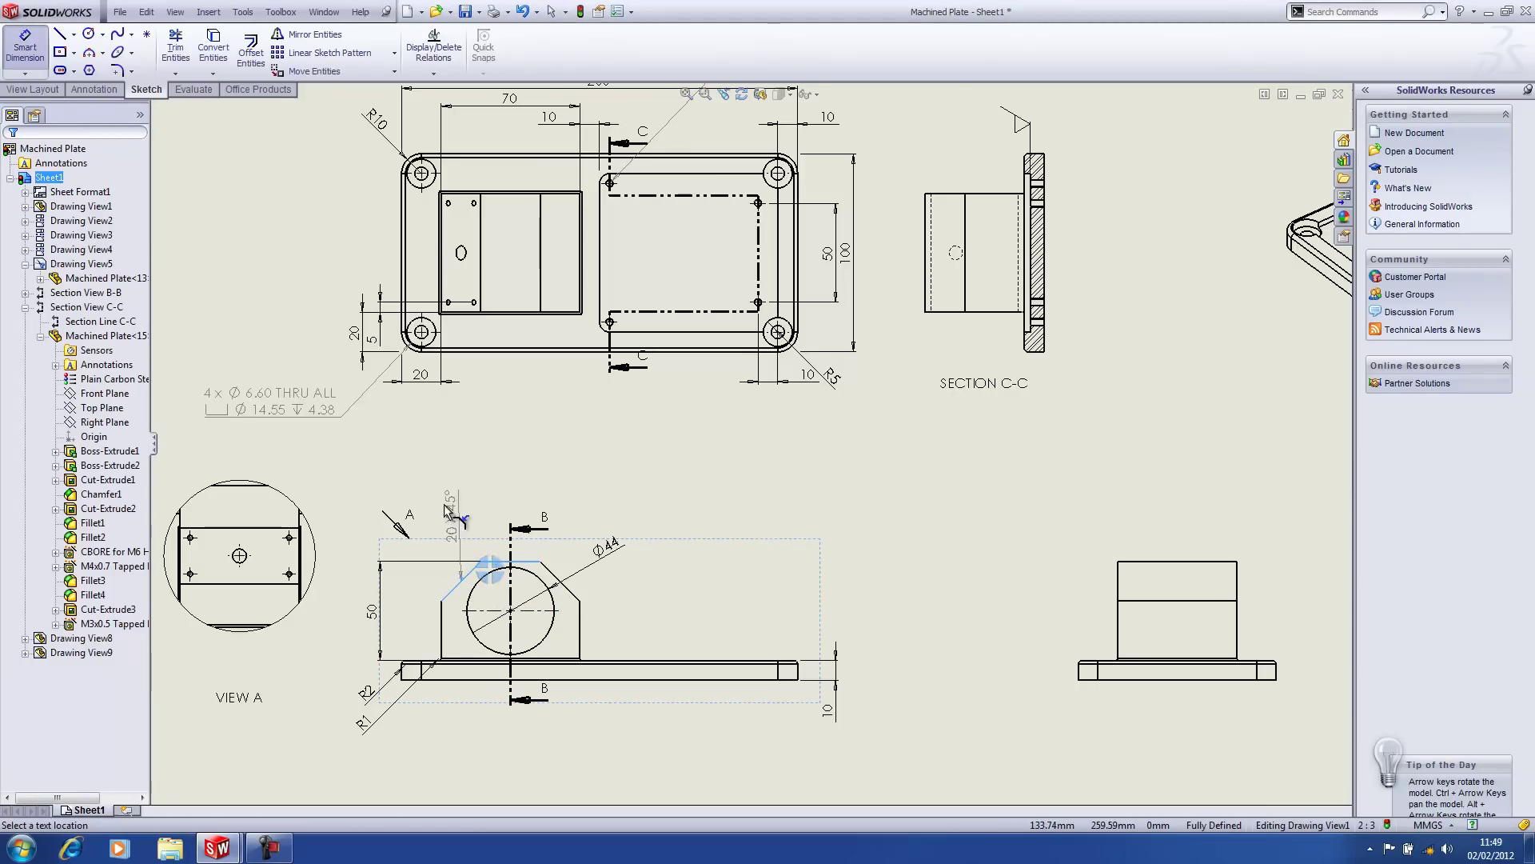
left_click(409, 500)
key("Escape")
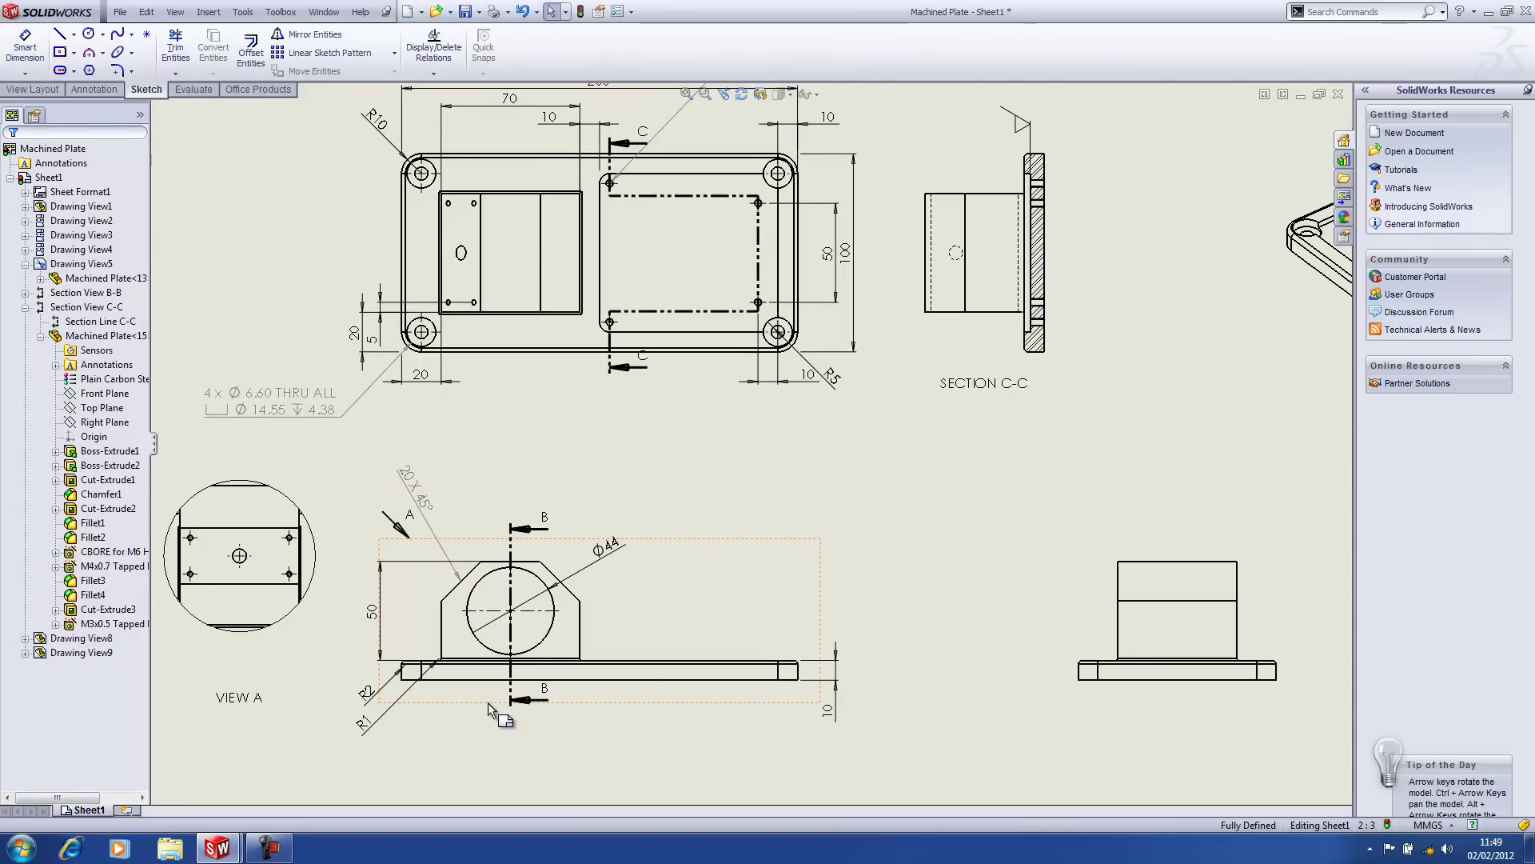
Dimension the block's width between its vertical edges above the front view and enclose the value in parentheses.
key("s")
left_click(528, 712)
left_click(444, 632)
left_click(580, 624)
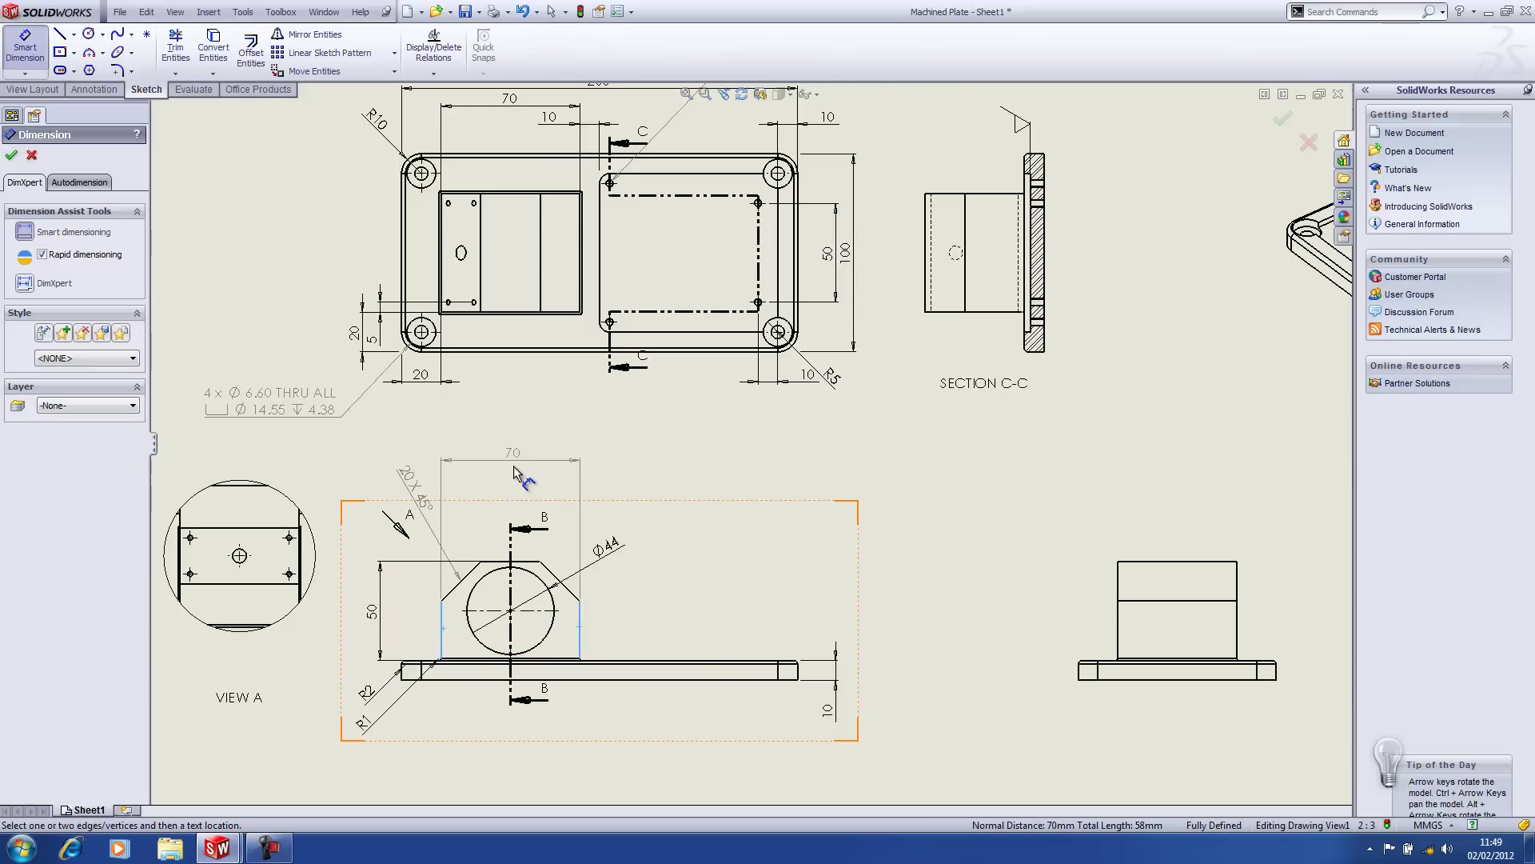
left_click(521, 454)
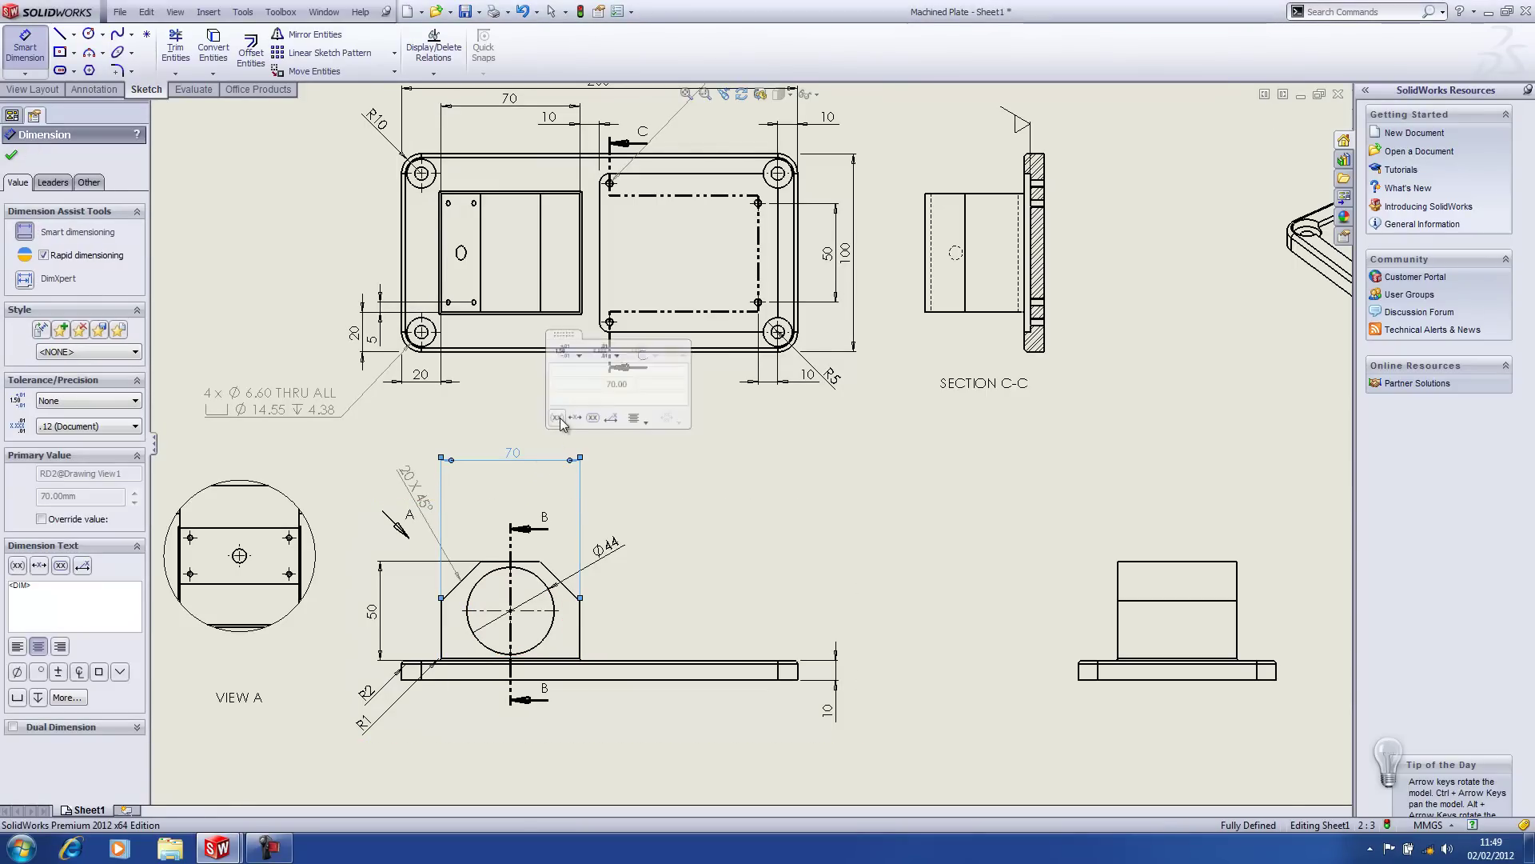
left_click(562, 417)
Move the text of the parenthesised width dimension outside its extension lines, to the right of the block.
mouse_move(581, 457)
left_mouse_down()
mouse_move(582, 525)
mouse_move(518, 485)
mouse_move(705, 475)
left_mouse_up()
scroll(545, 534, "down", 4)
key("Escape")
left_click(528, 476)
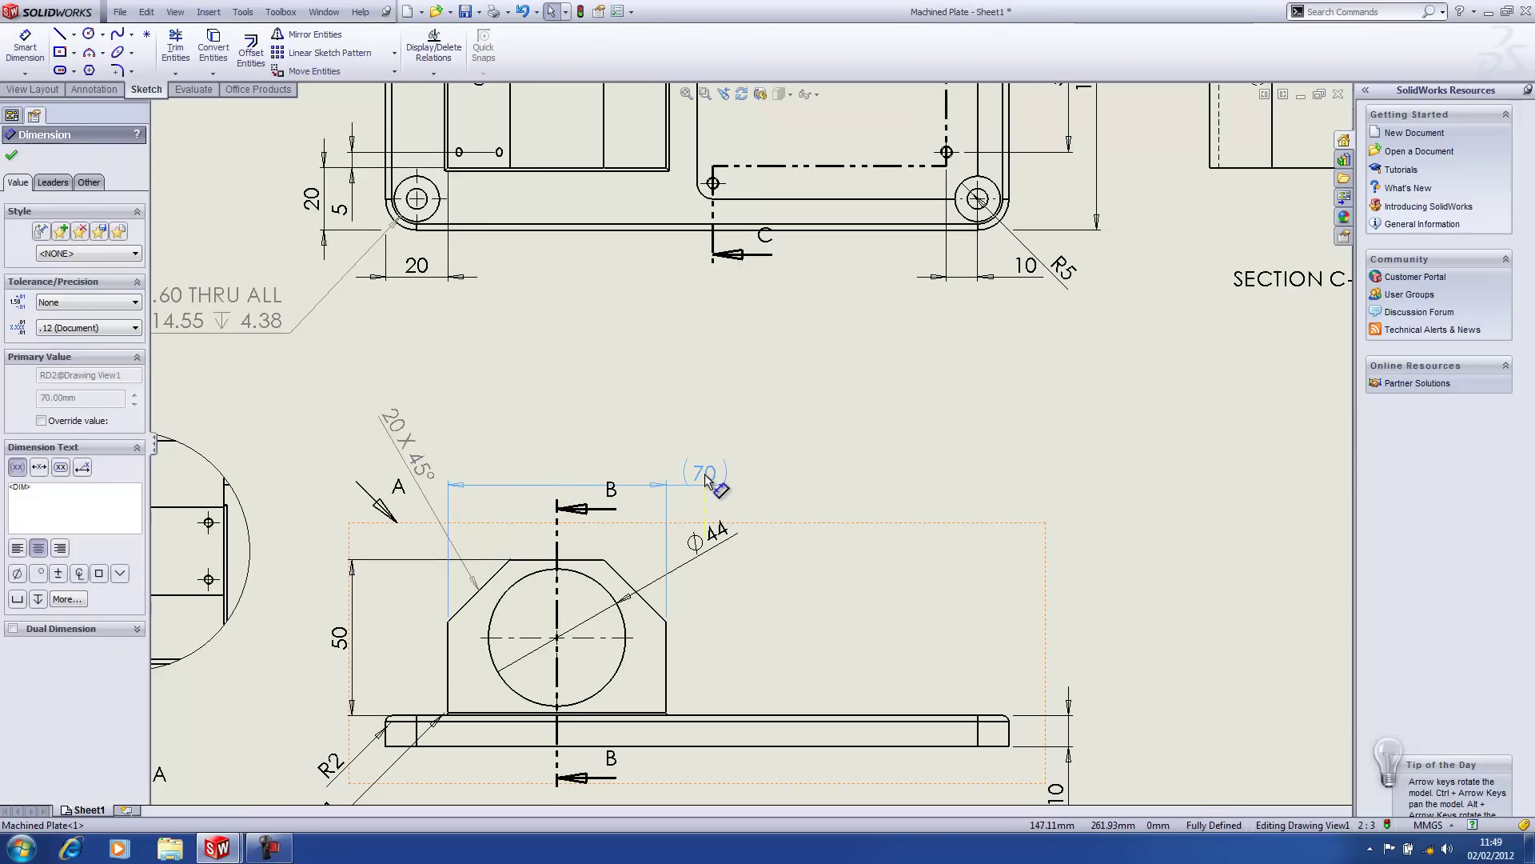
left_click(830, 512)
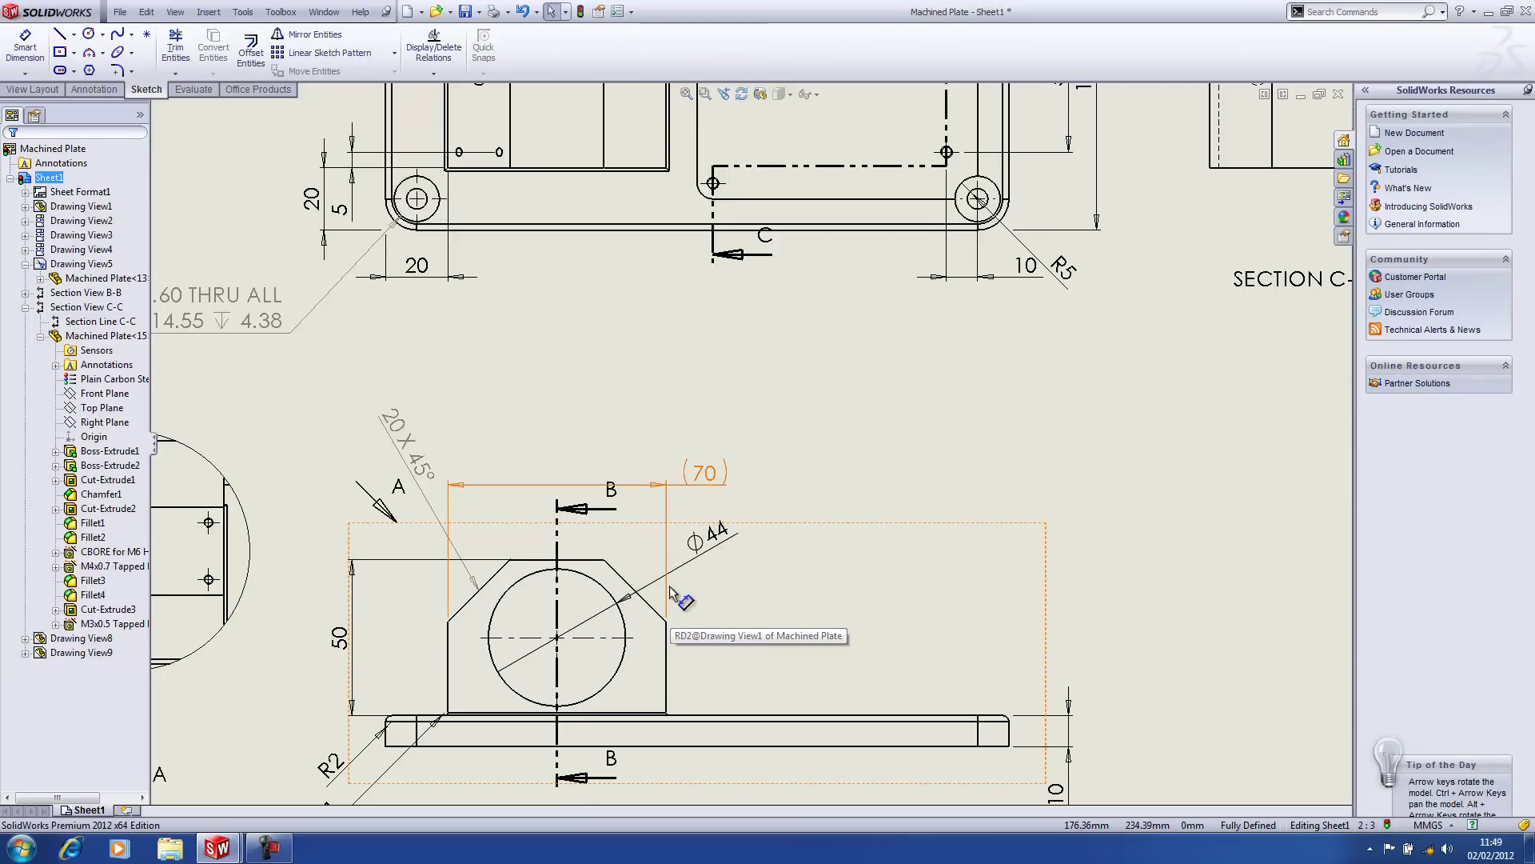
Raise the block's width dimension slightly, turn on its Break Lines, and reposition the Ø44 dimension crossing its extension line.
left_click_drag(645, 485, 650, 474)
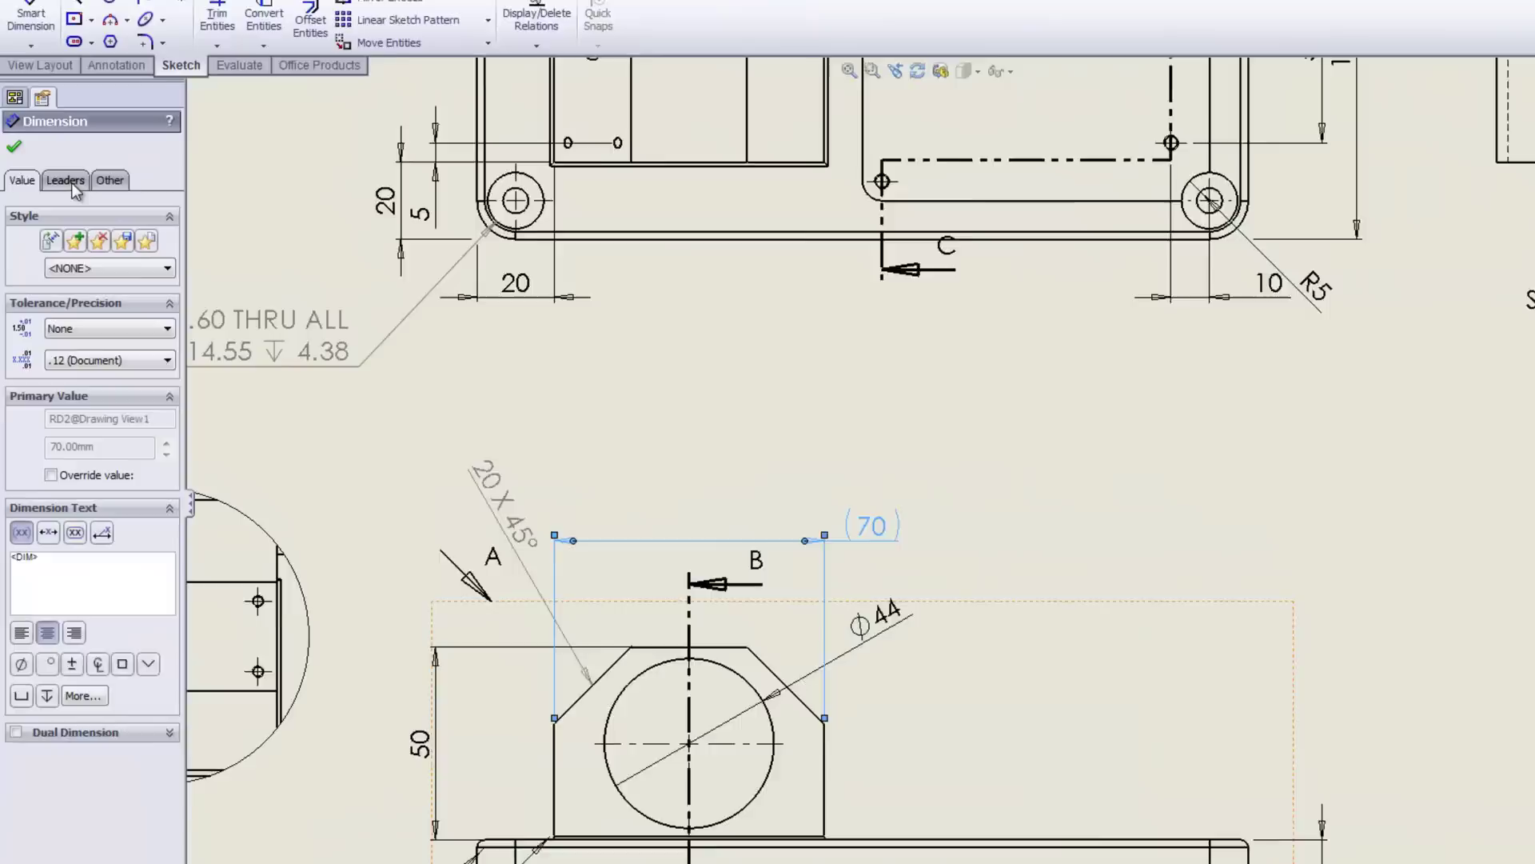
left_click(57, 183)
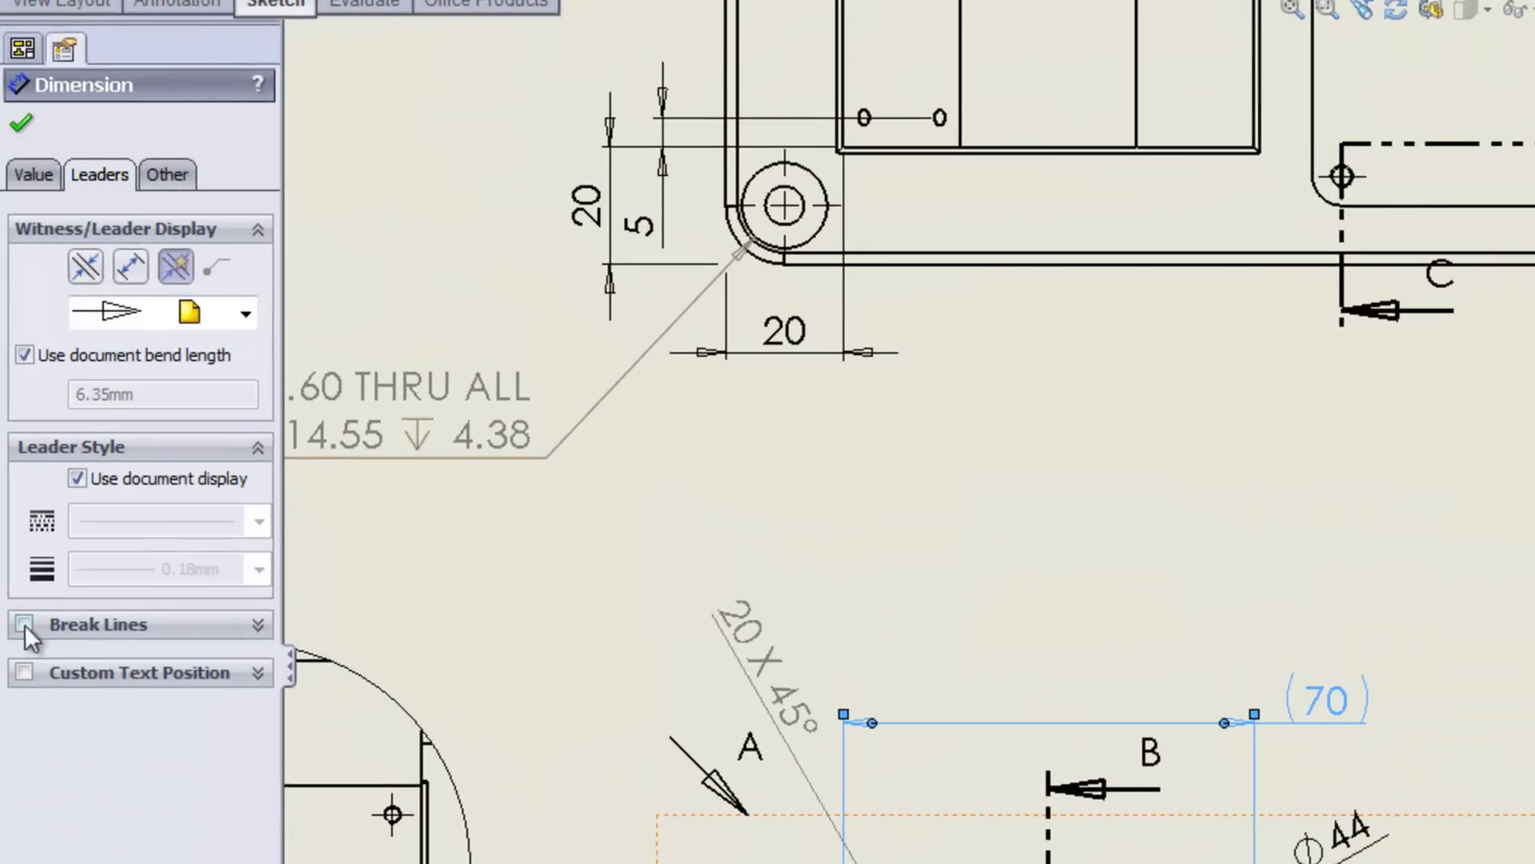
left_click(603, 408)
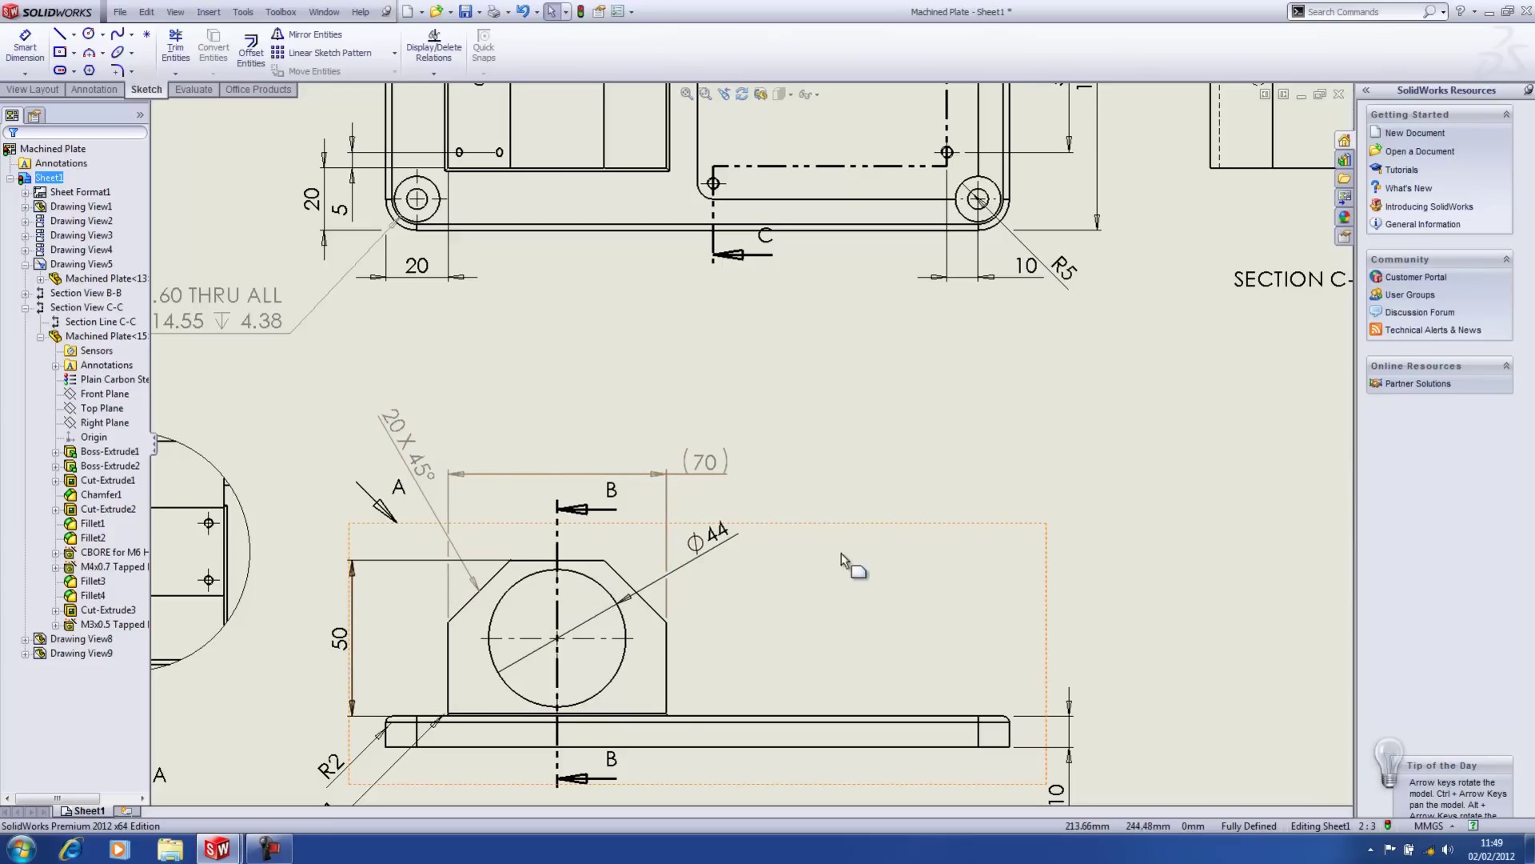
left_click_drag(721, 540, 702, 515)
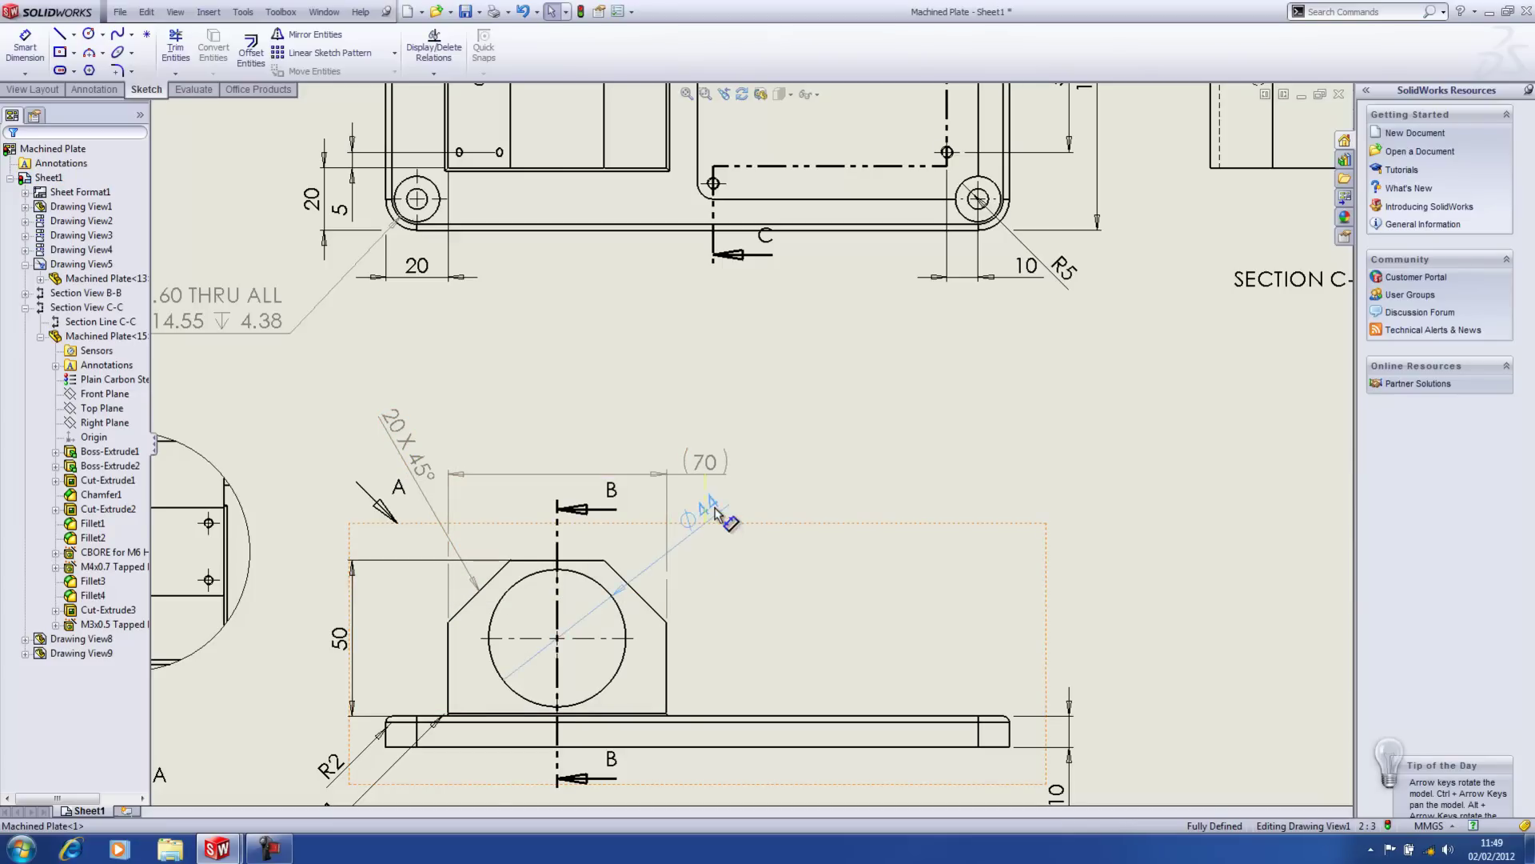
left_click(800, 632)
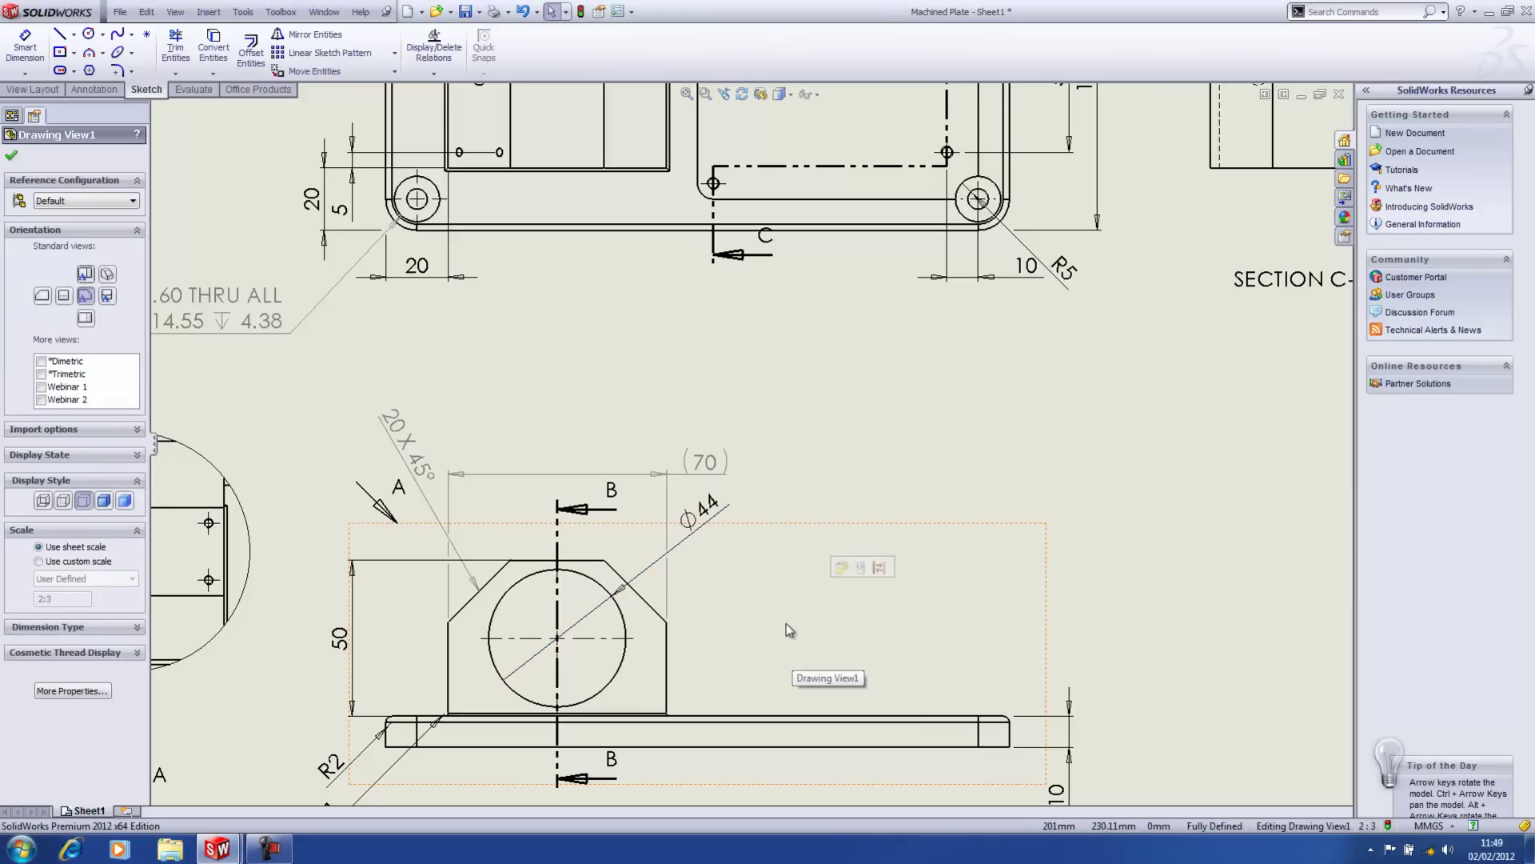
Append "TYP." after the R1 fillet dimension in the front view.
scroll(698, 624, "down", 1)
scroll(698, 624, "up", 4)
scroll(618, 680, "down", 1)
left_click(507, 663)
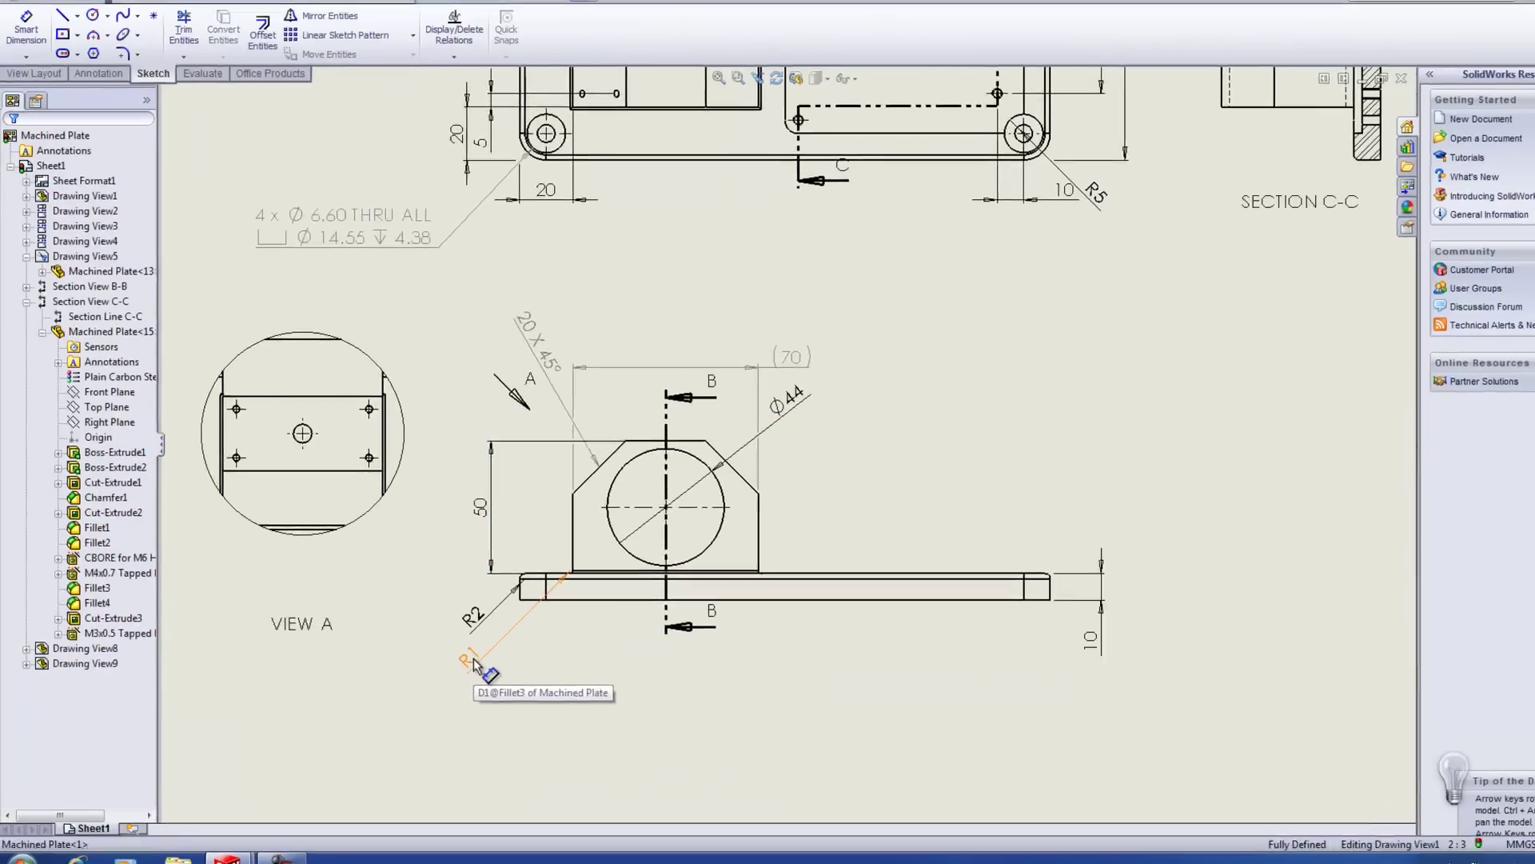
left_click(476, 665)
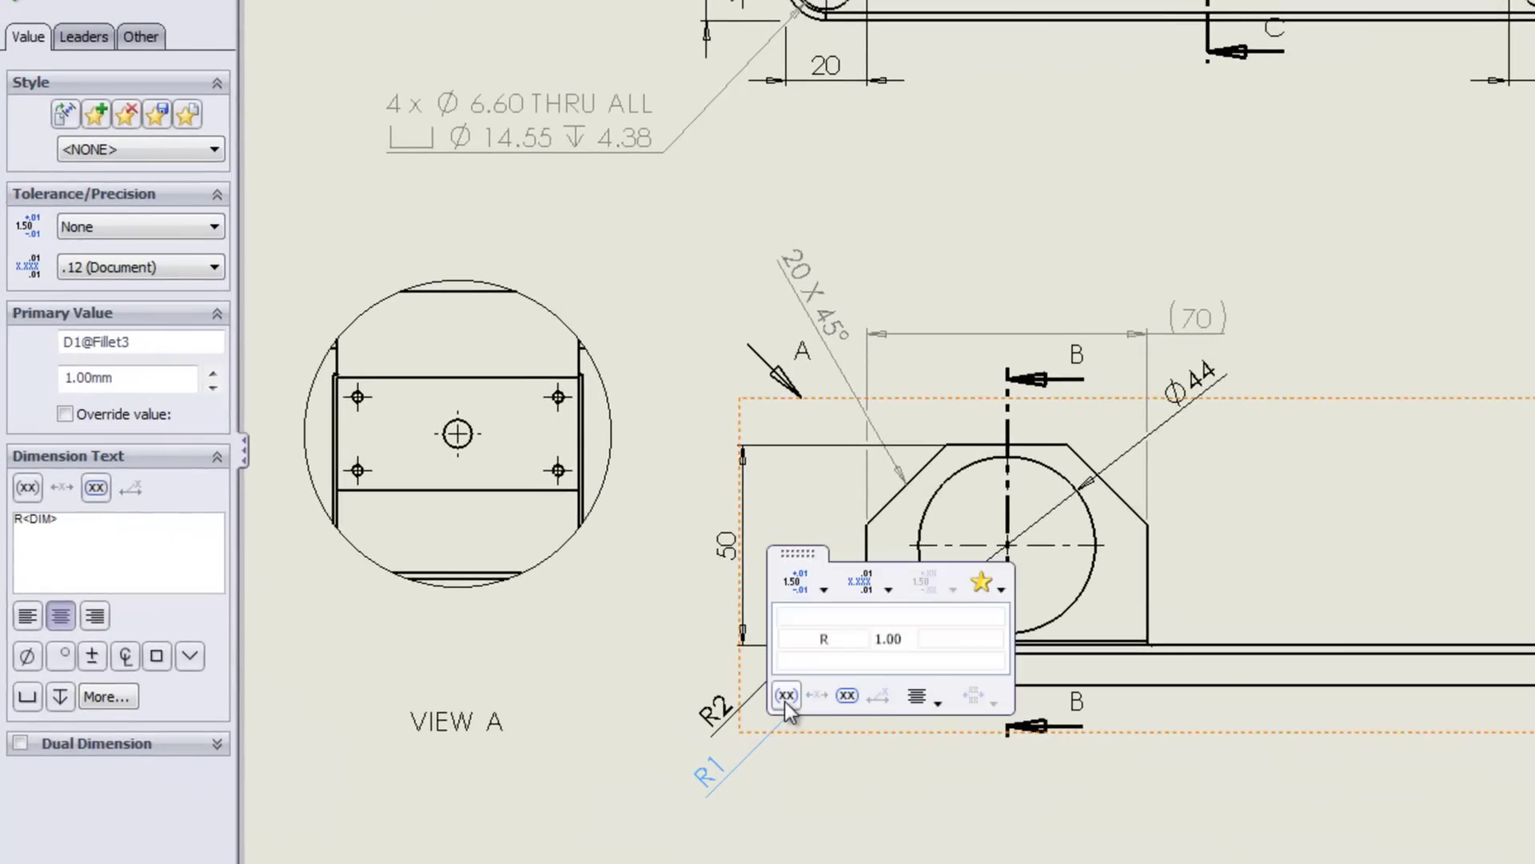
left_click(935, 637)
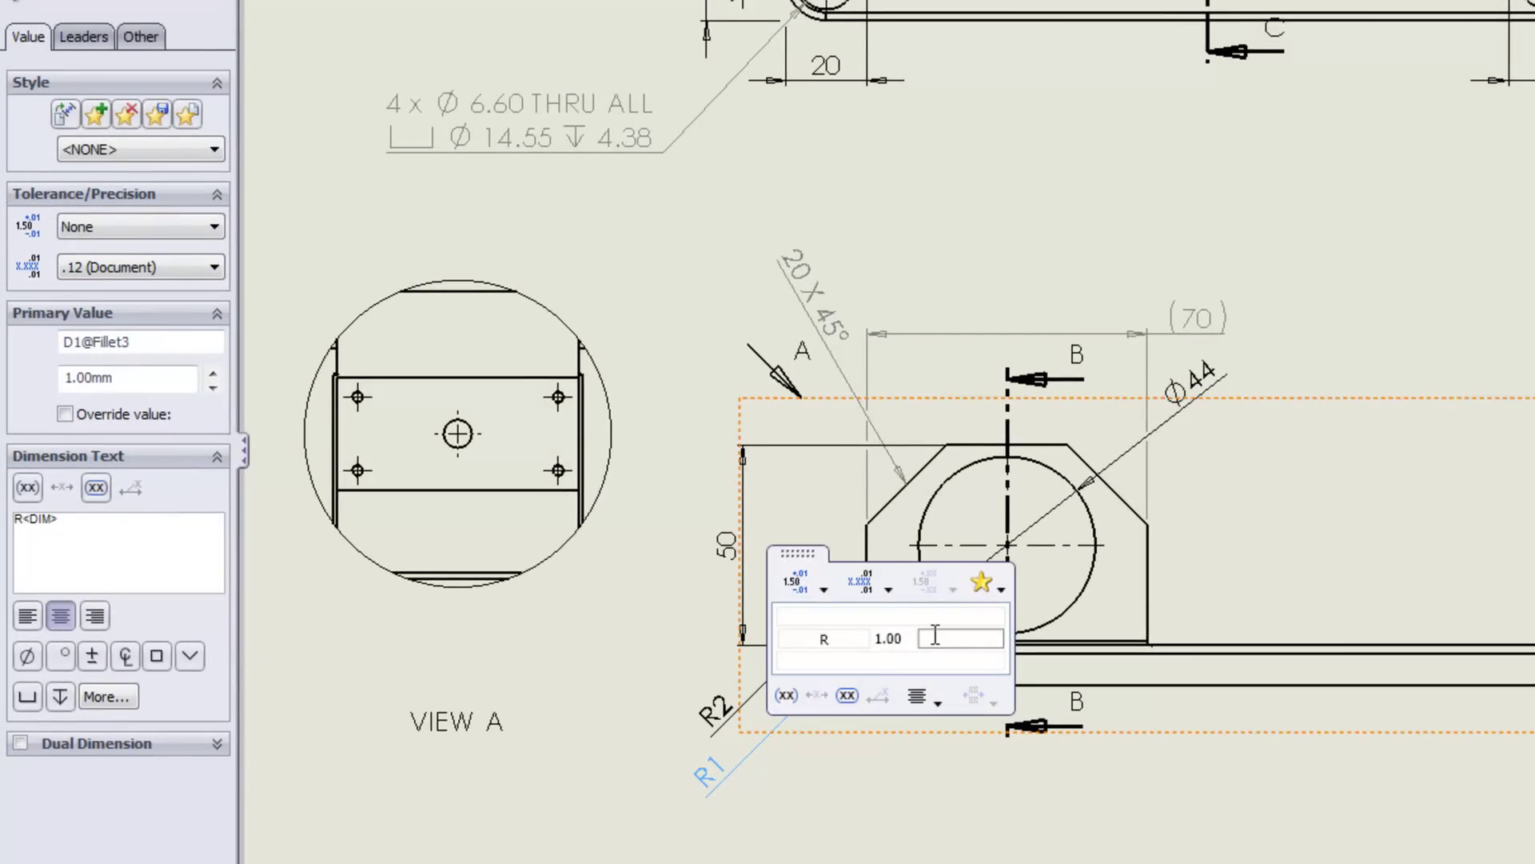
type("TYP.")
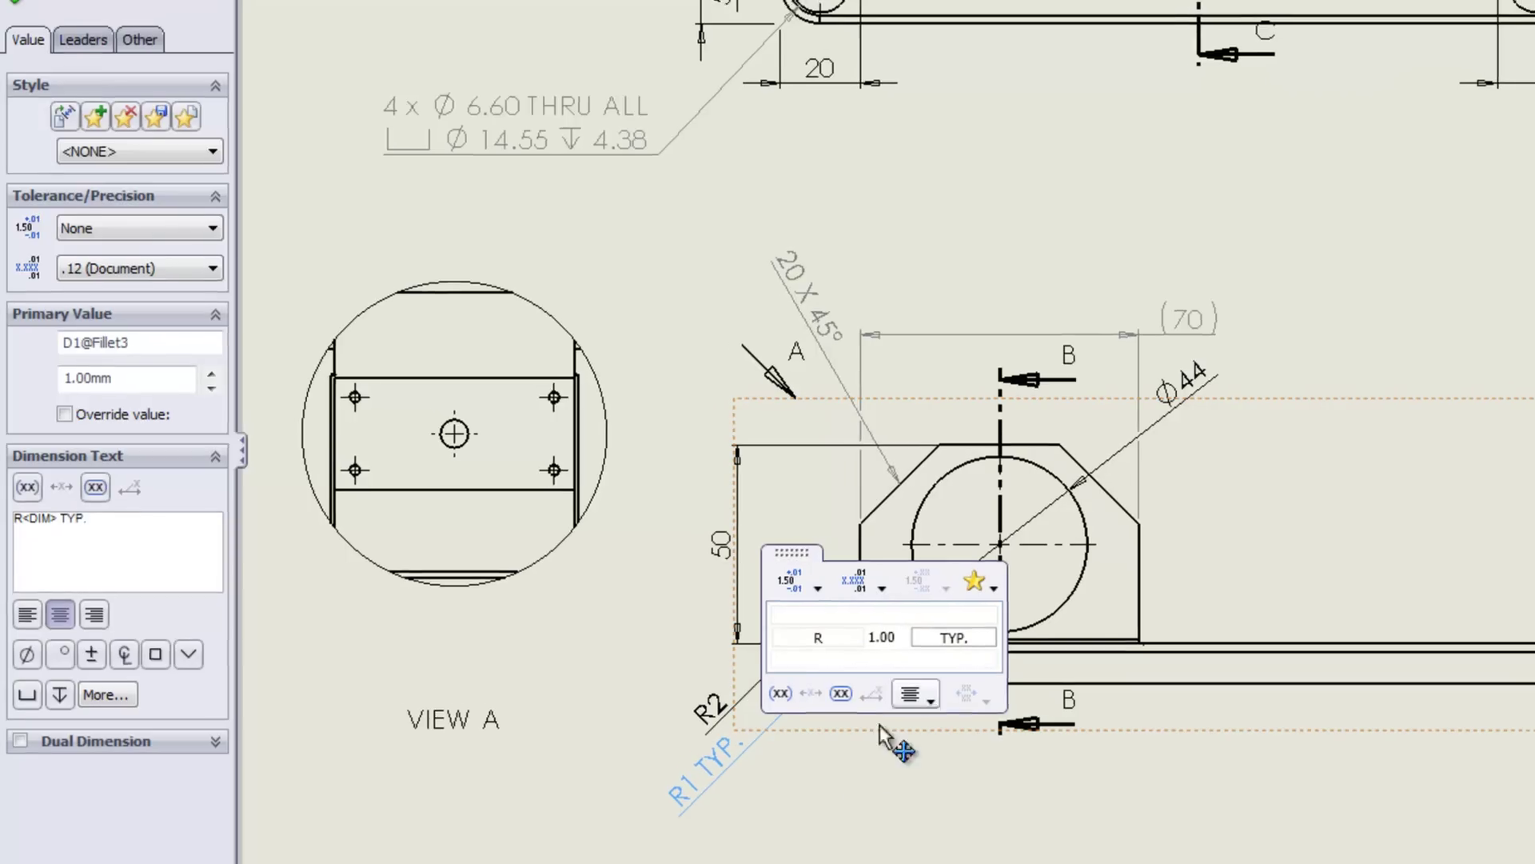
left_click(848, 775)
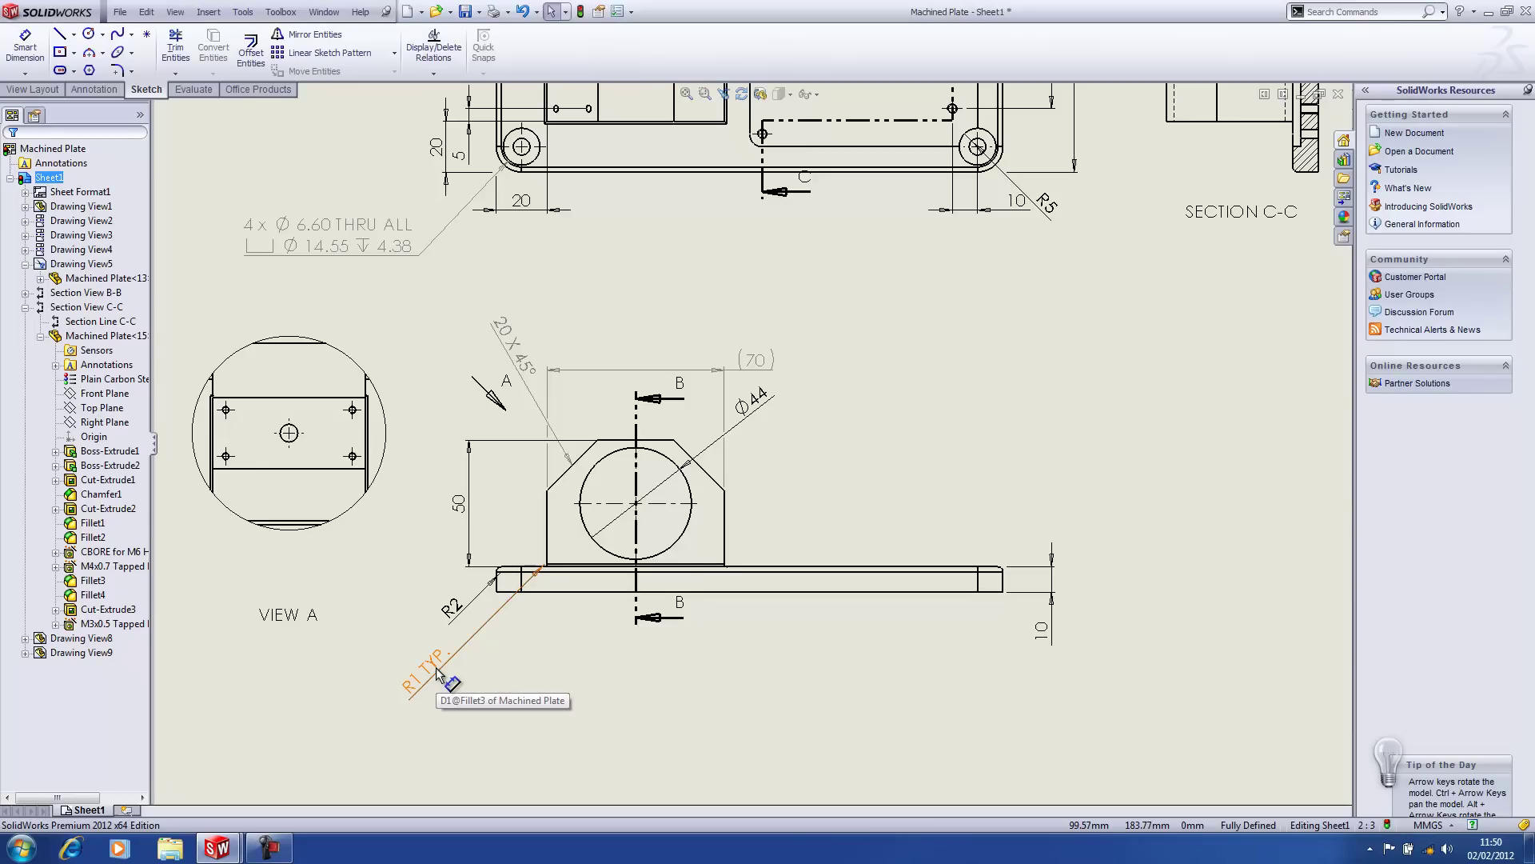
Save the R1 TYP. dimension's formatting as a new dimension style named Webinar.
left_click(435, 671)
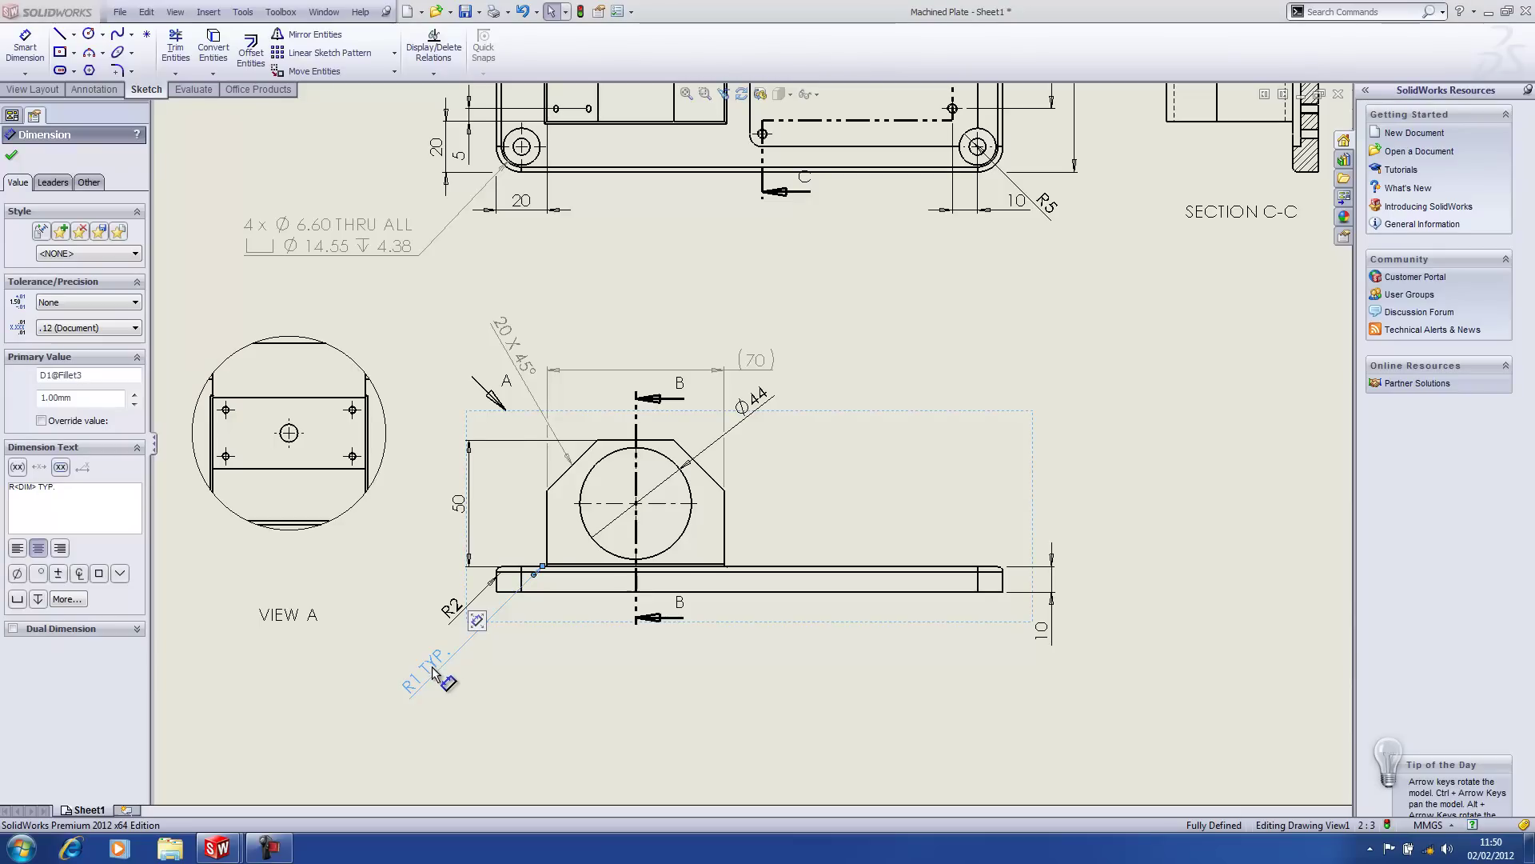
left_click(58, 231)
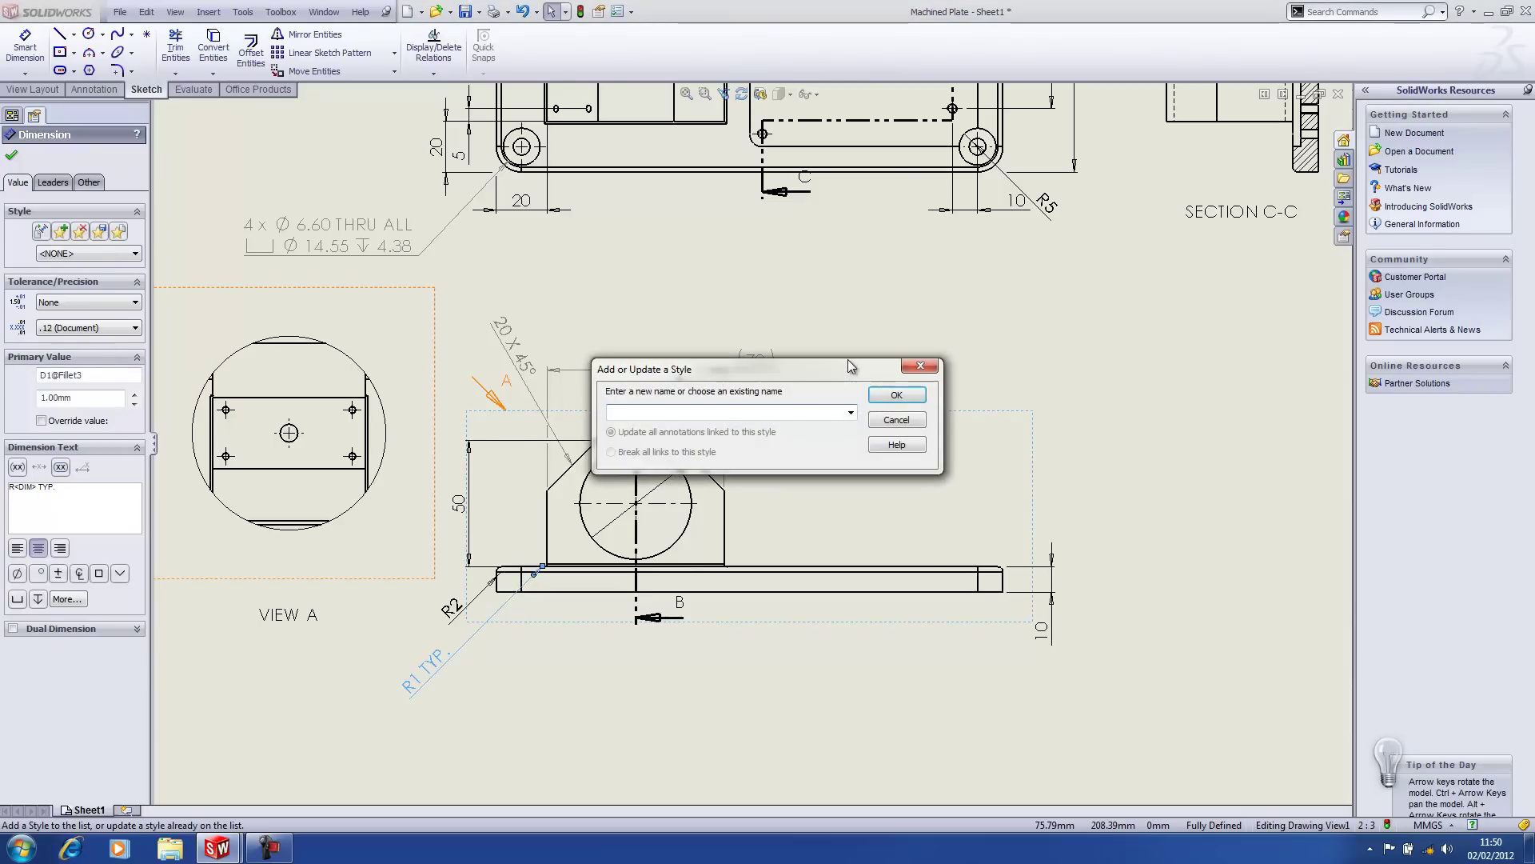
type("Webinar")
left_click(896, 396)
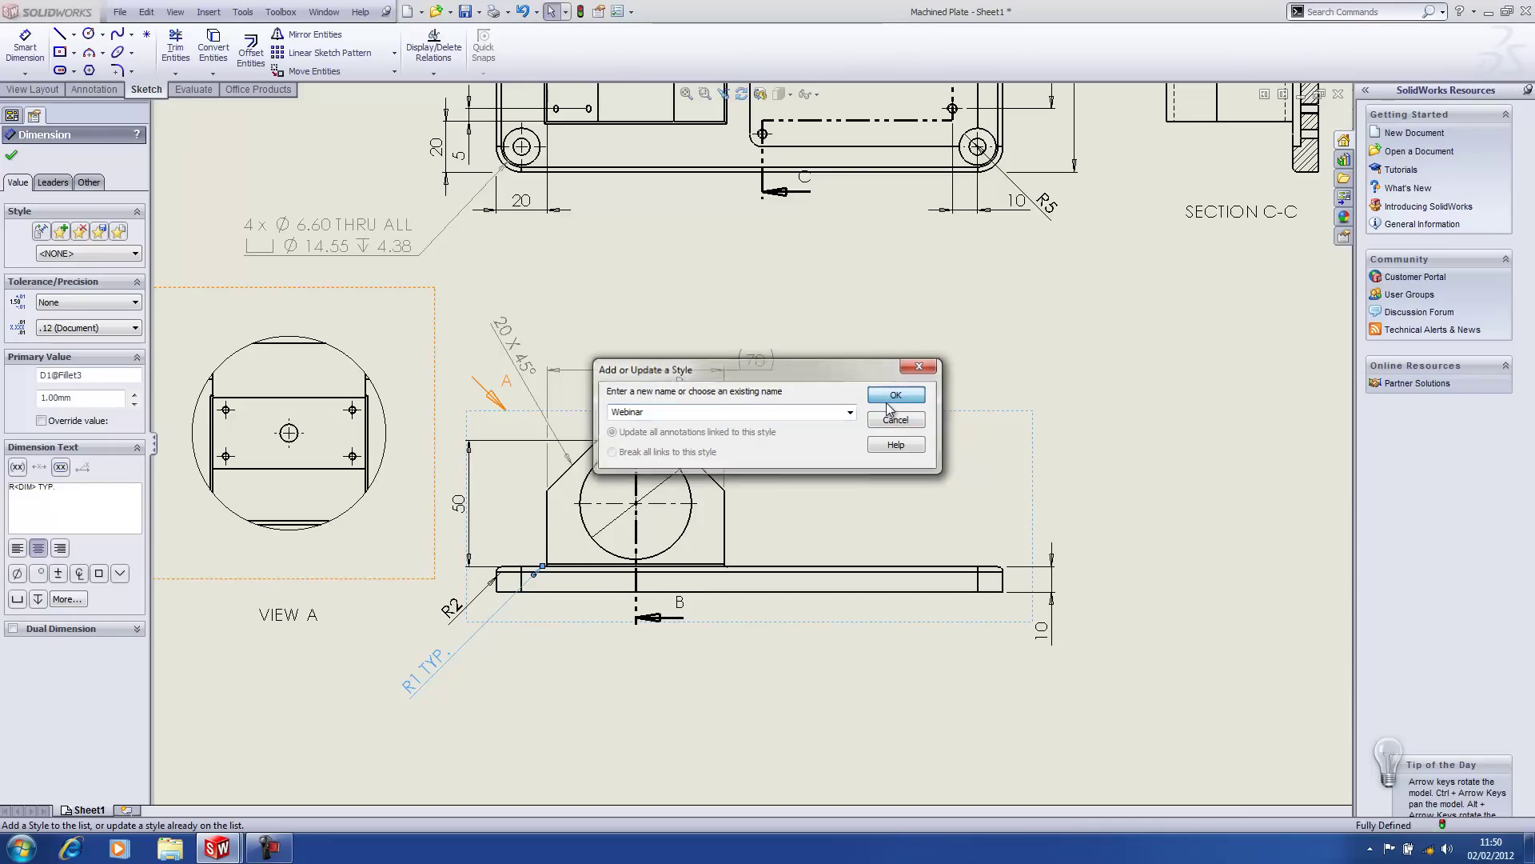
left_click(610, 703)
Apply the Webinar dimension style to the R2 fillet dimension in the front view.
left_click(452, 608)
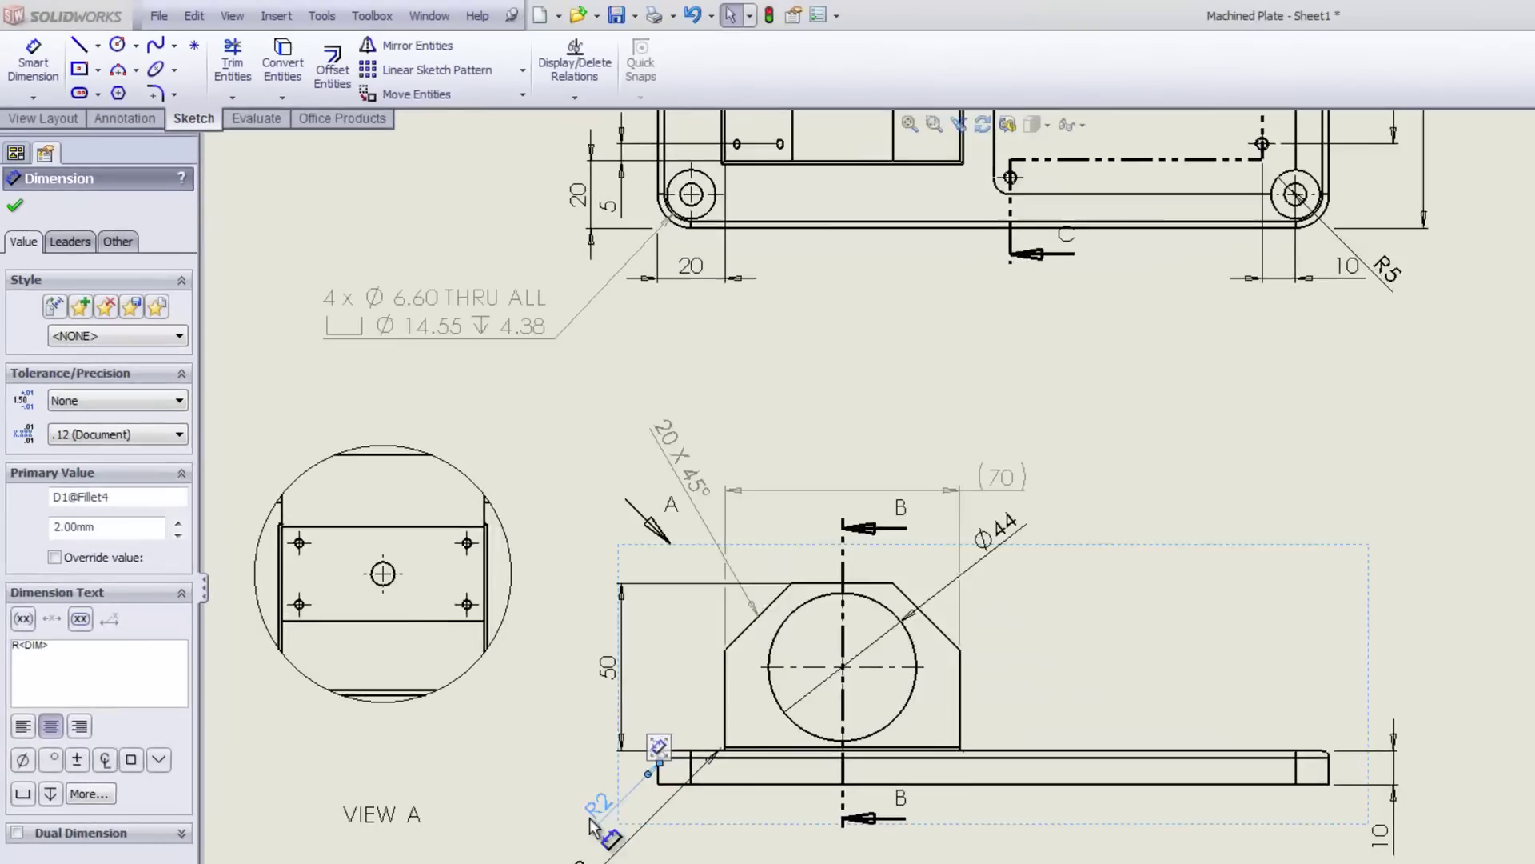
left_click(171, 335)
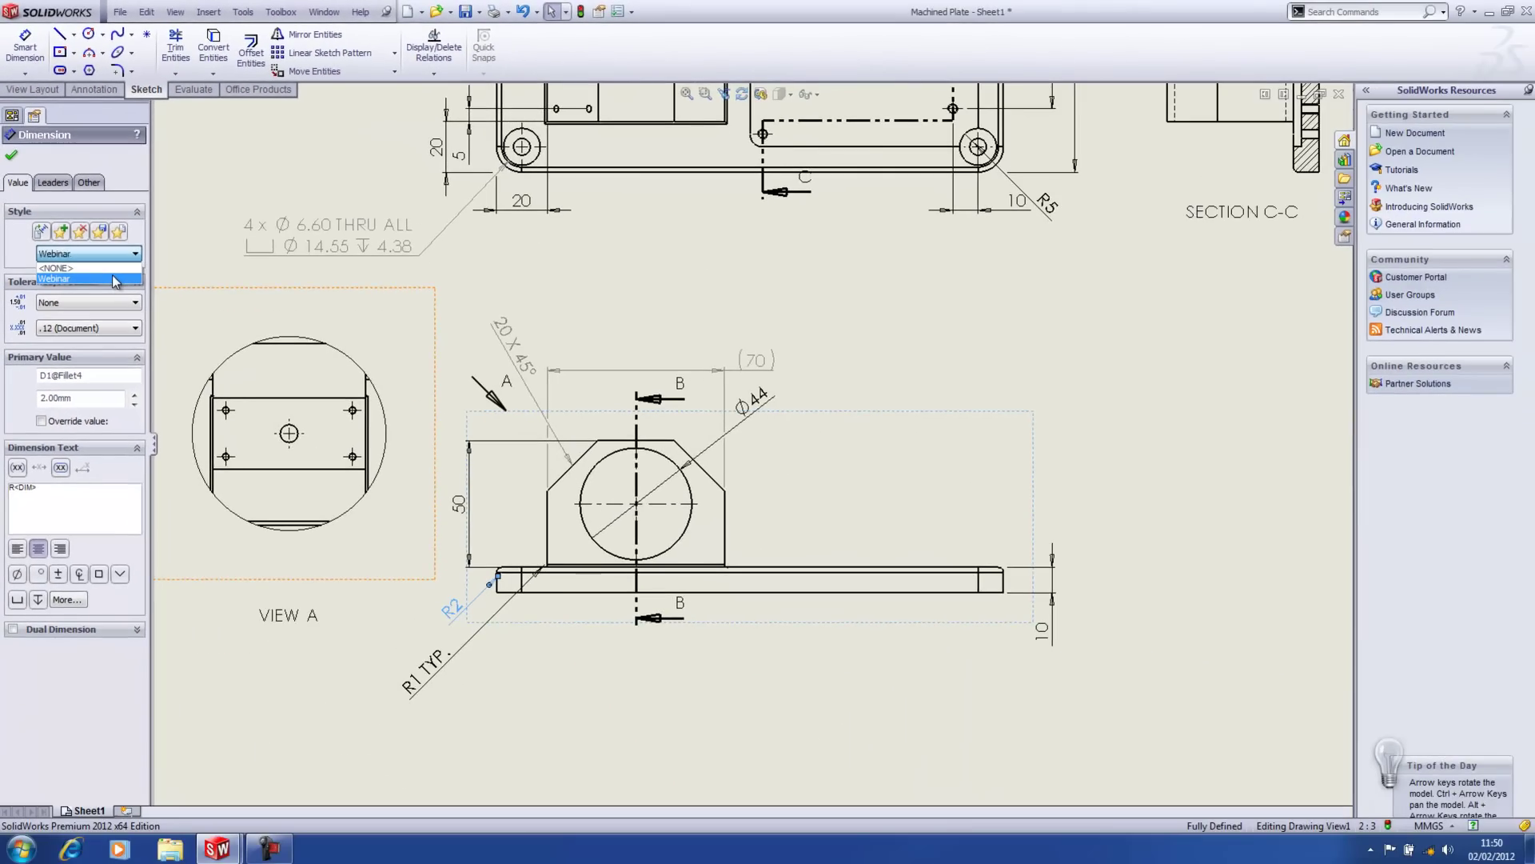
left_click(115, 279)
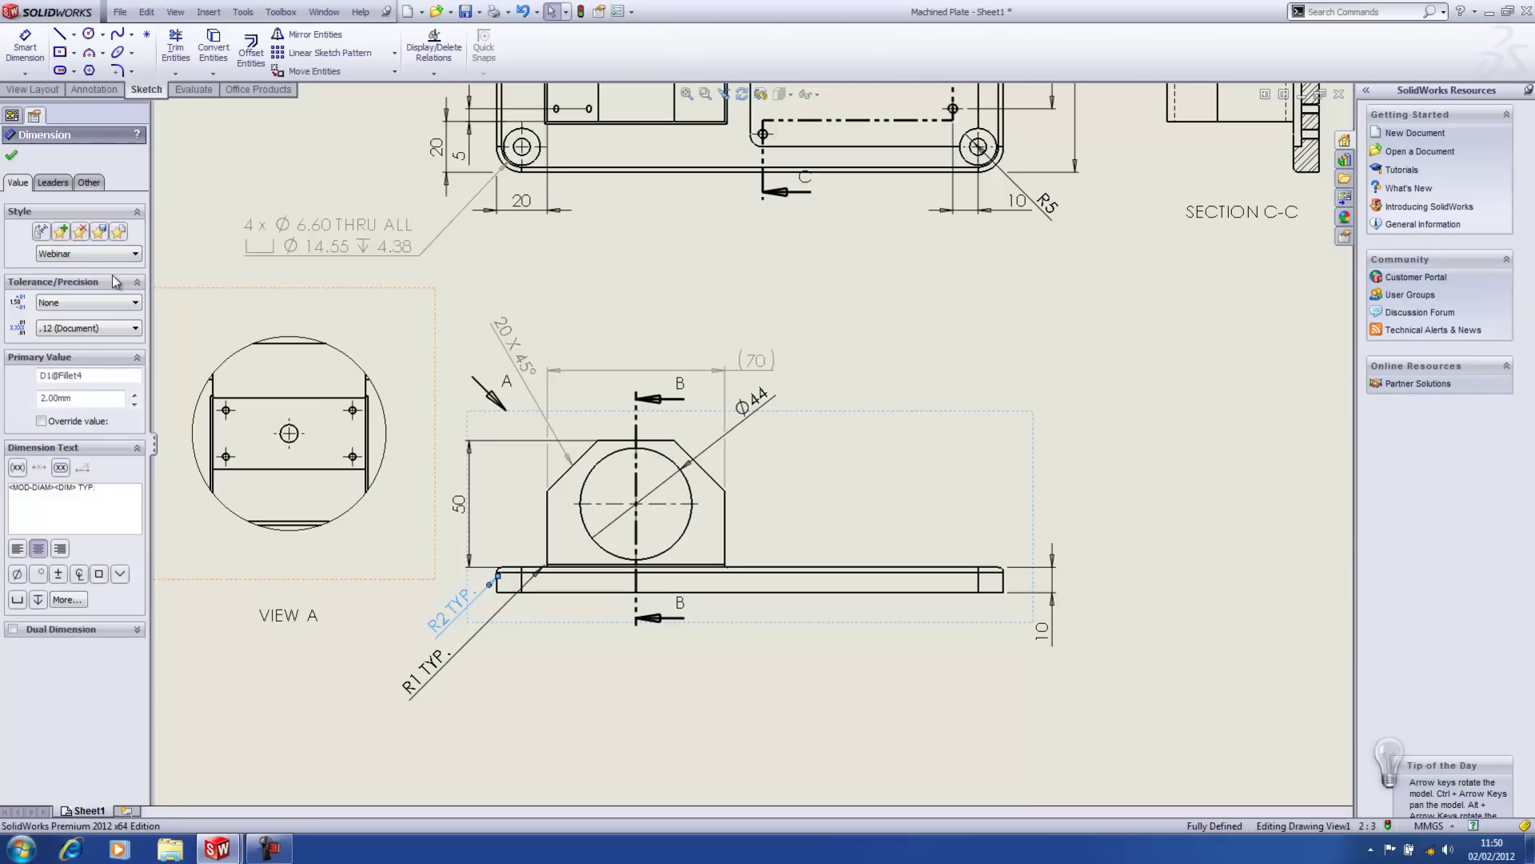
left_click(12, 157)
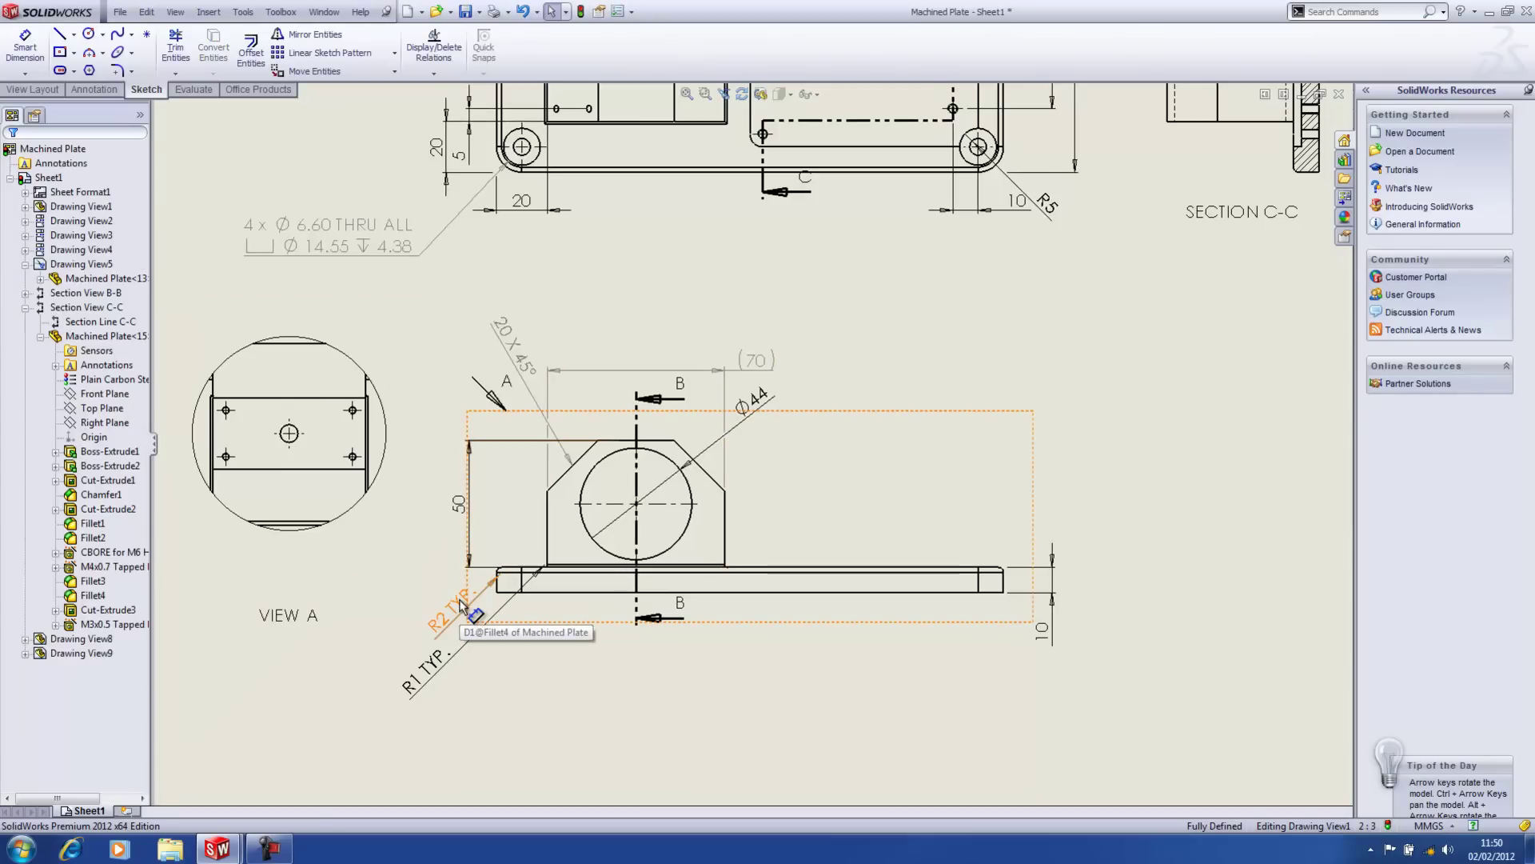
Reposition the Ø44 bore dimension and apply the saved Webinar style to it.
left_click_drag(752, 412, 765, 436)
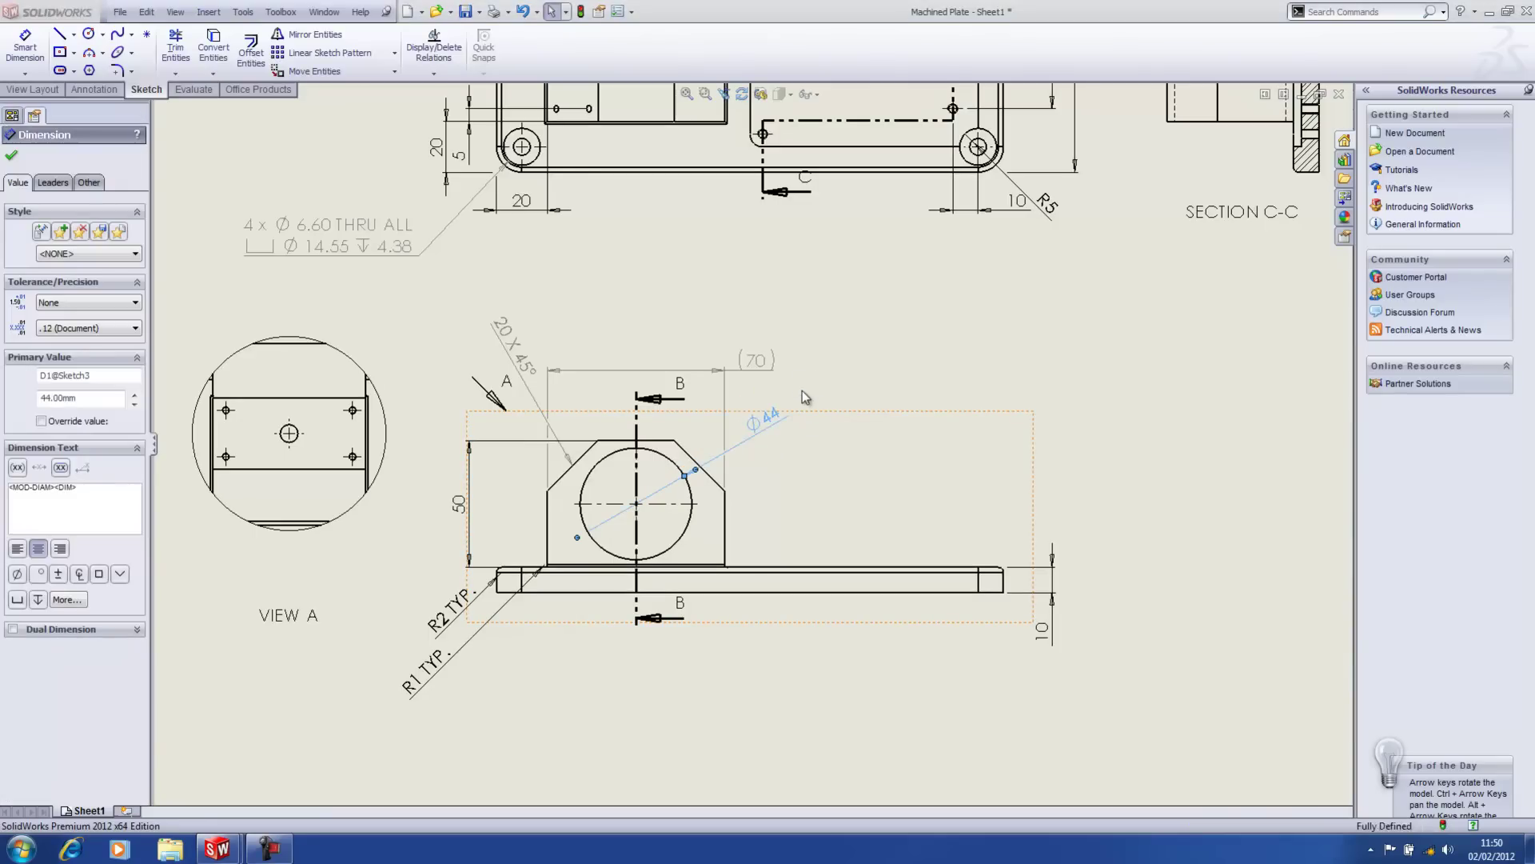
mouse_move(804, 382)
left_click(943, 313)
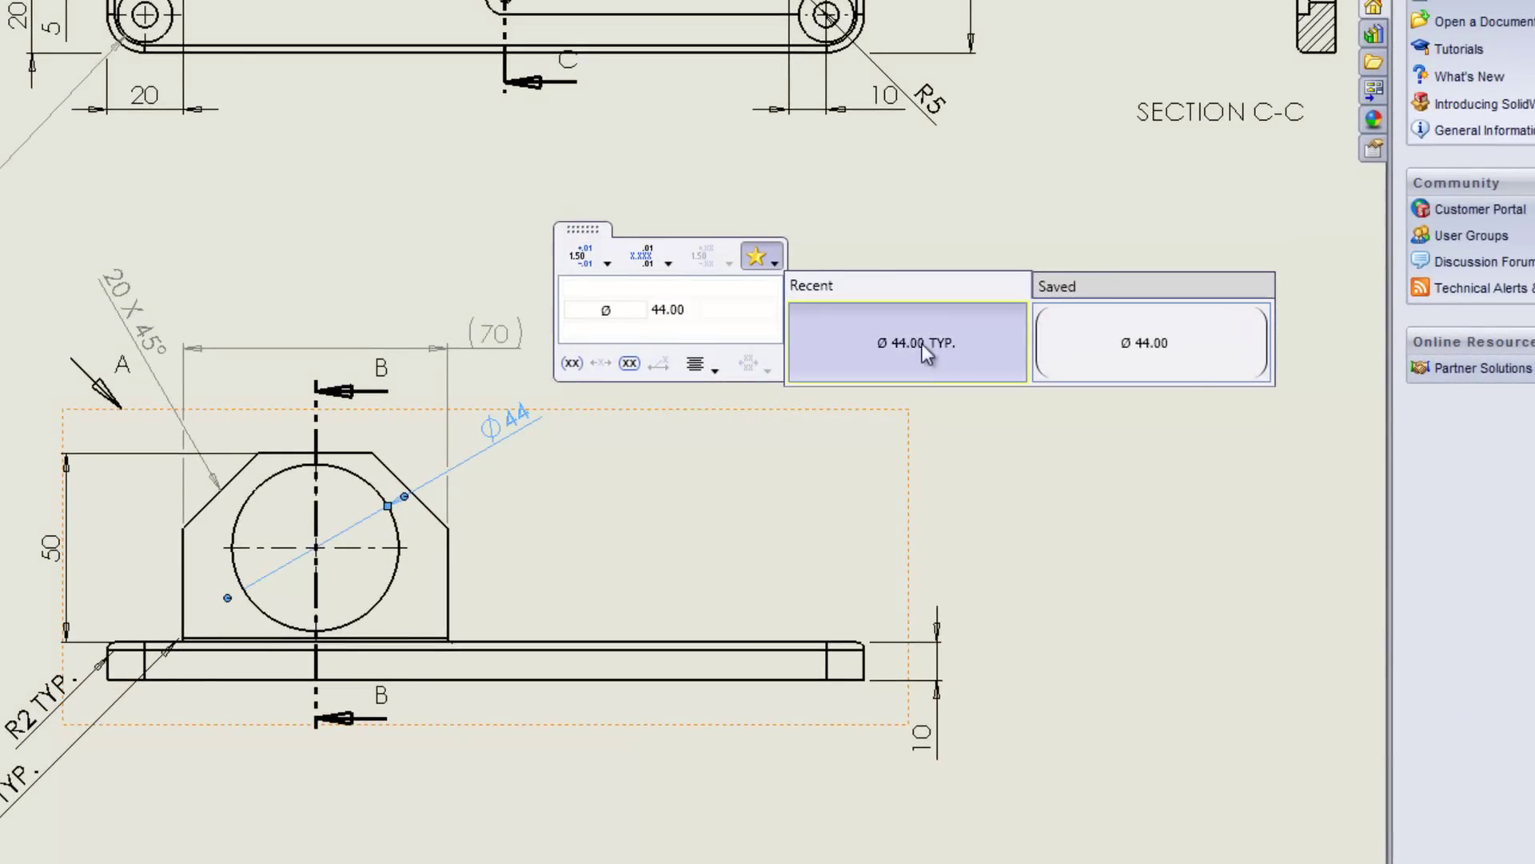
left_click(1093, 288)
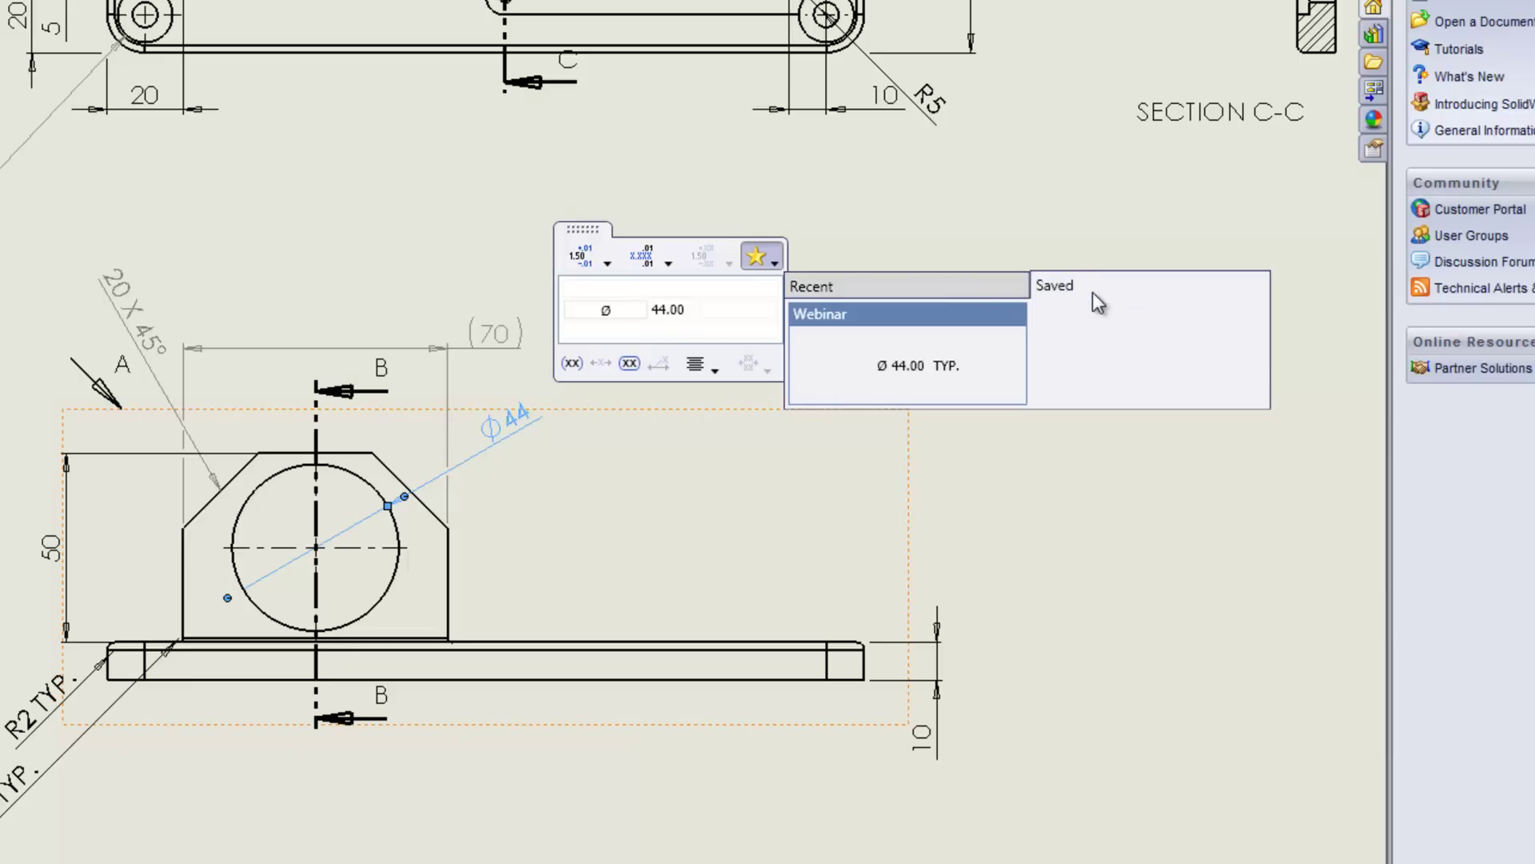
left_click(995, 329)
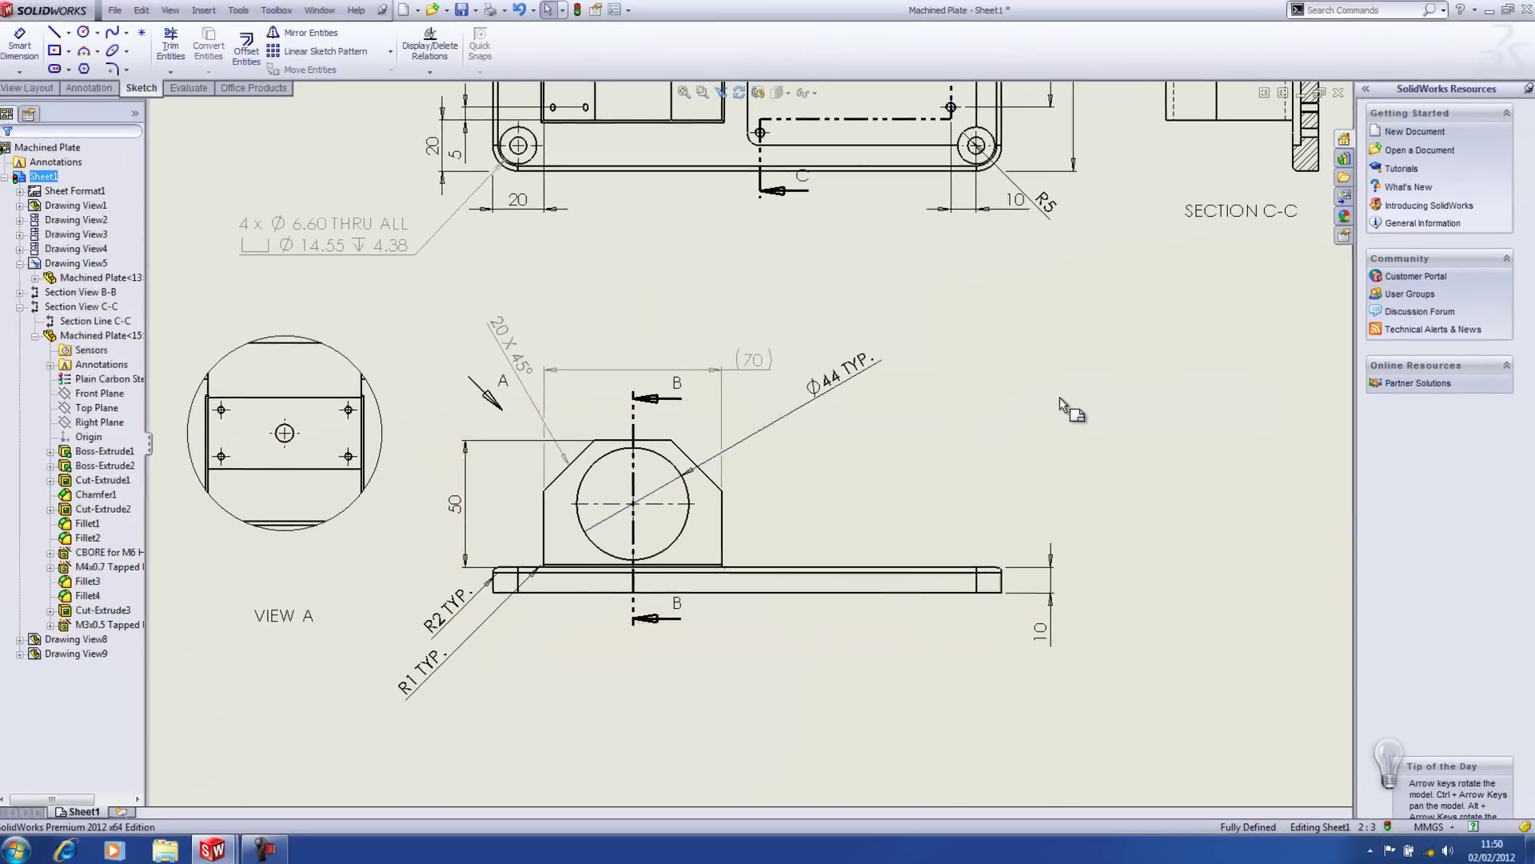
Close all open documents without saving the changes.
key("f")
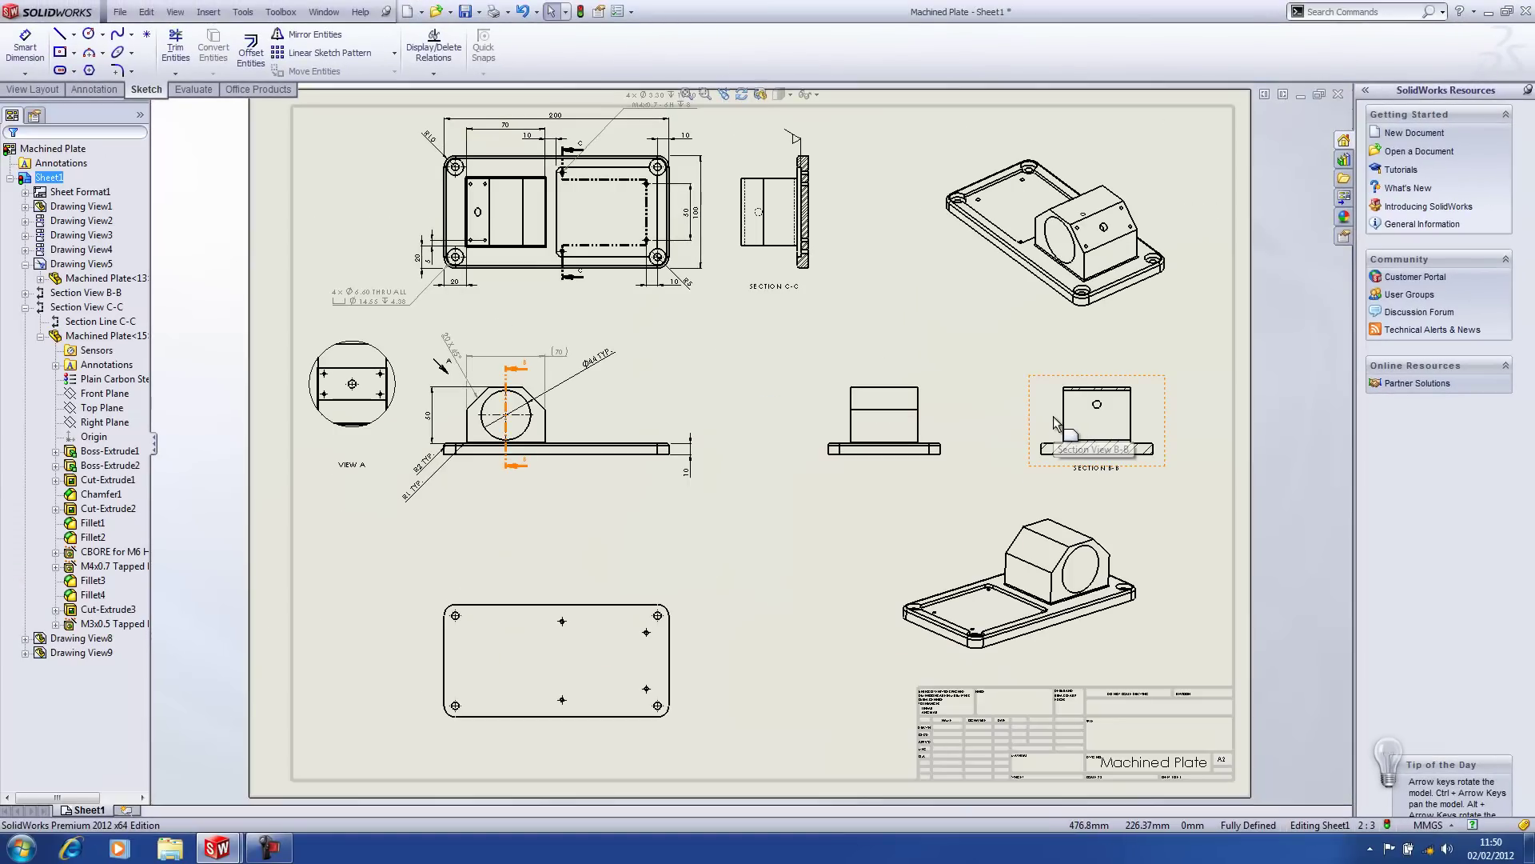
left_click(324, 12)
left_click(350, 116)
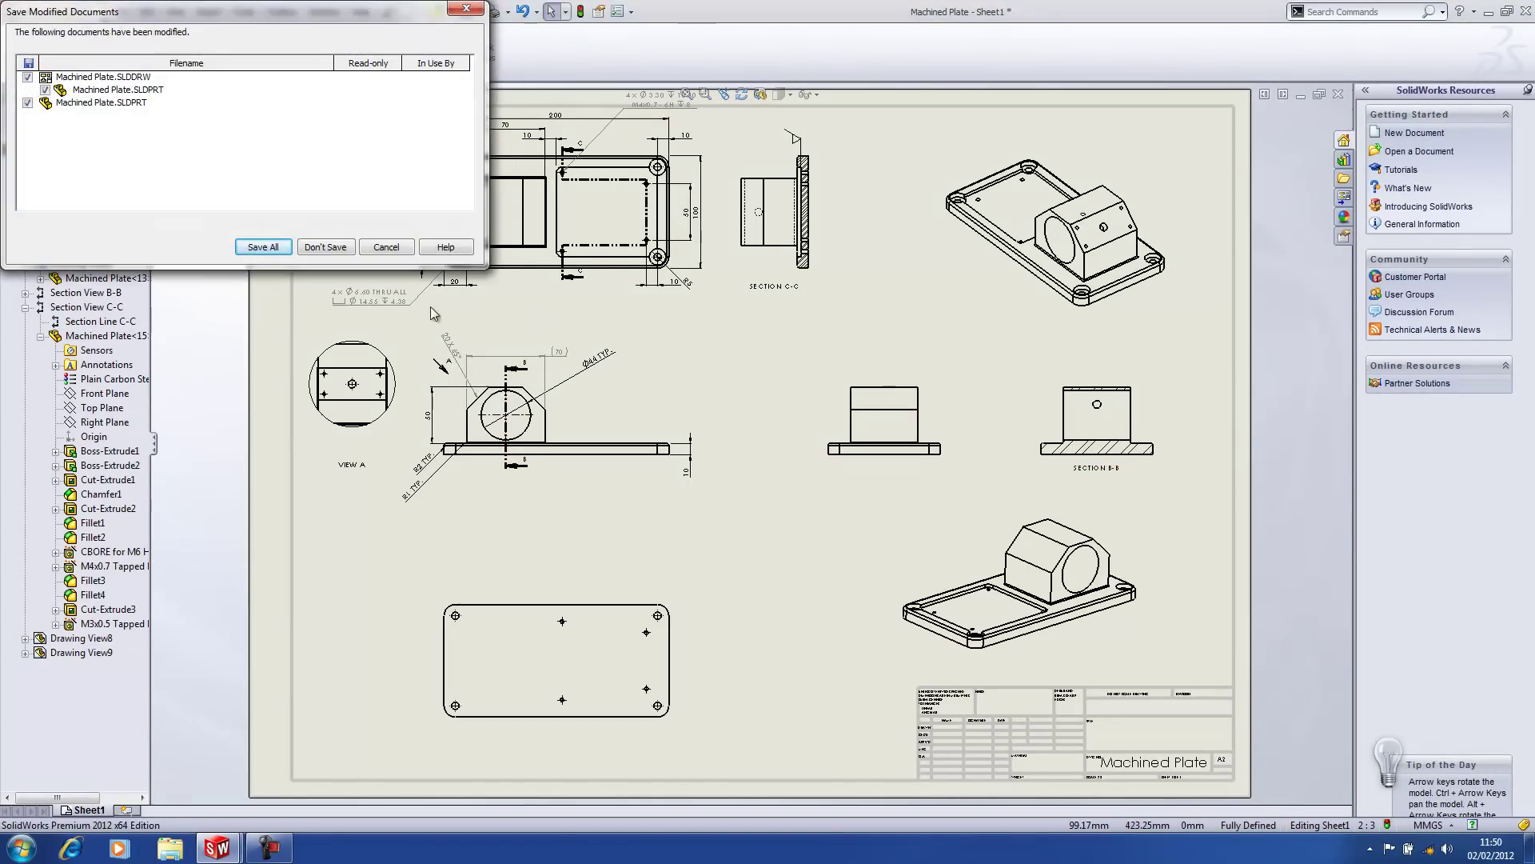
left_click(342, 248)
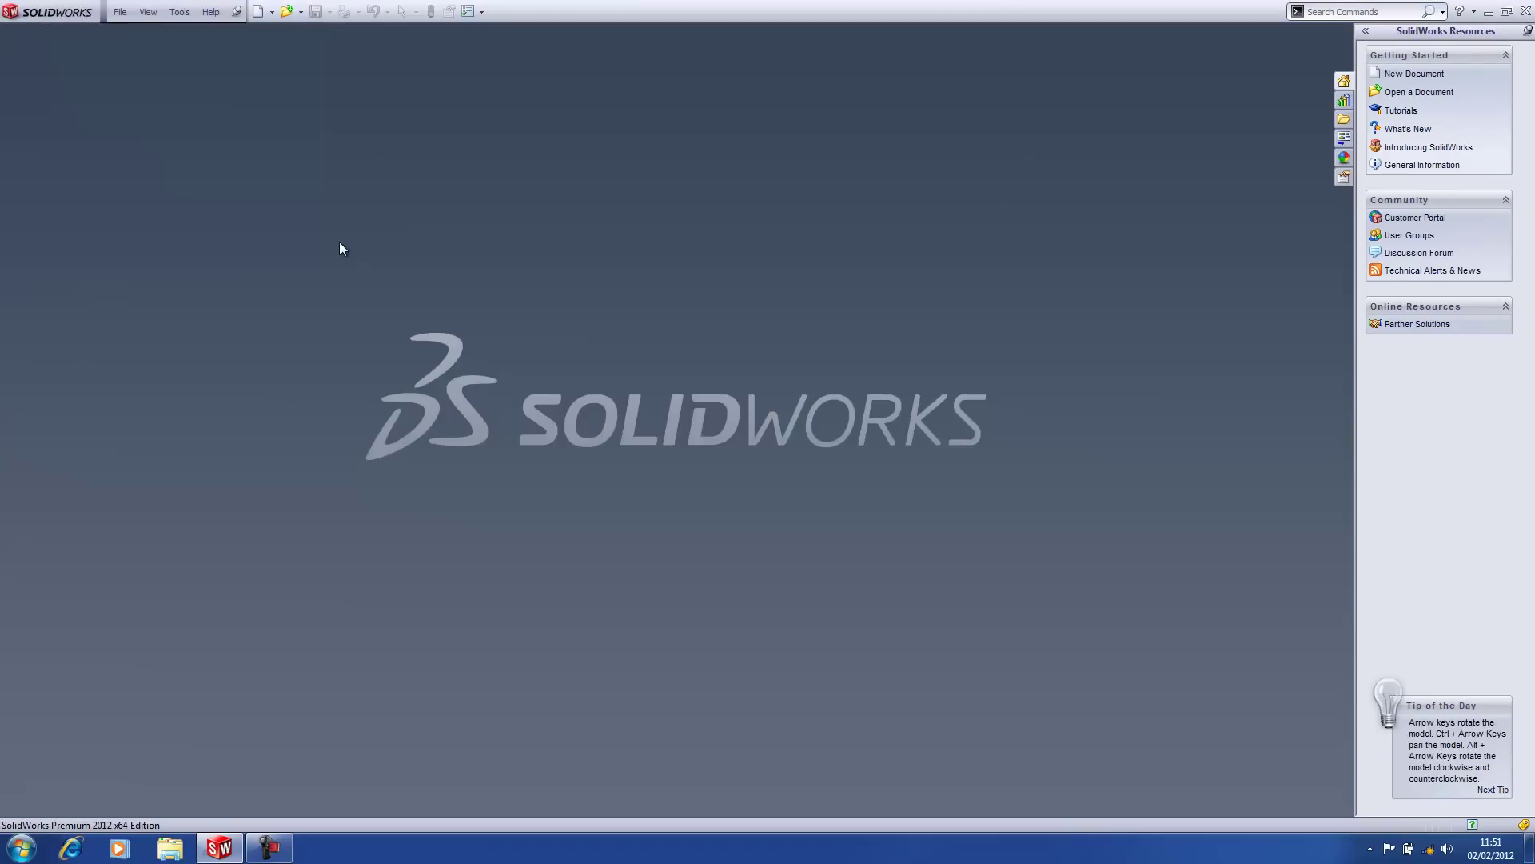
Open the recent Flange part and make a drawing from it with the Customer day A3 template.
left_click(119, 13)
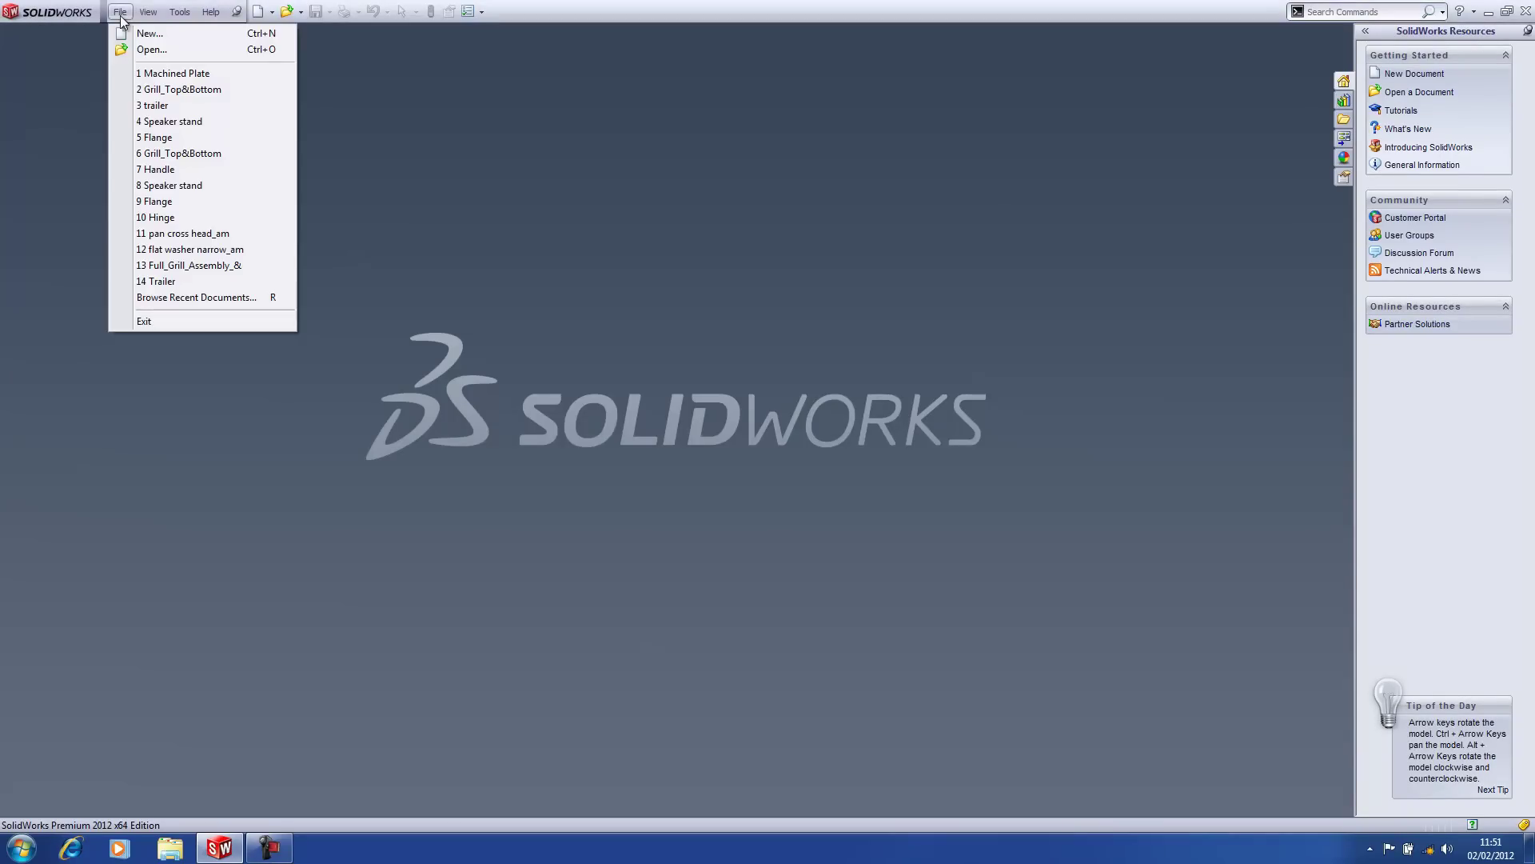
left_click(148, 136)
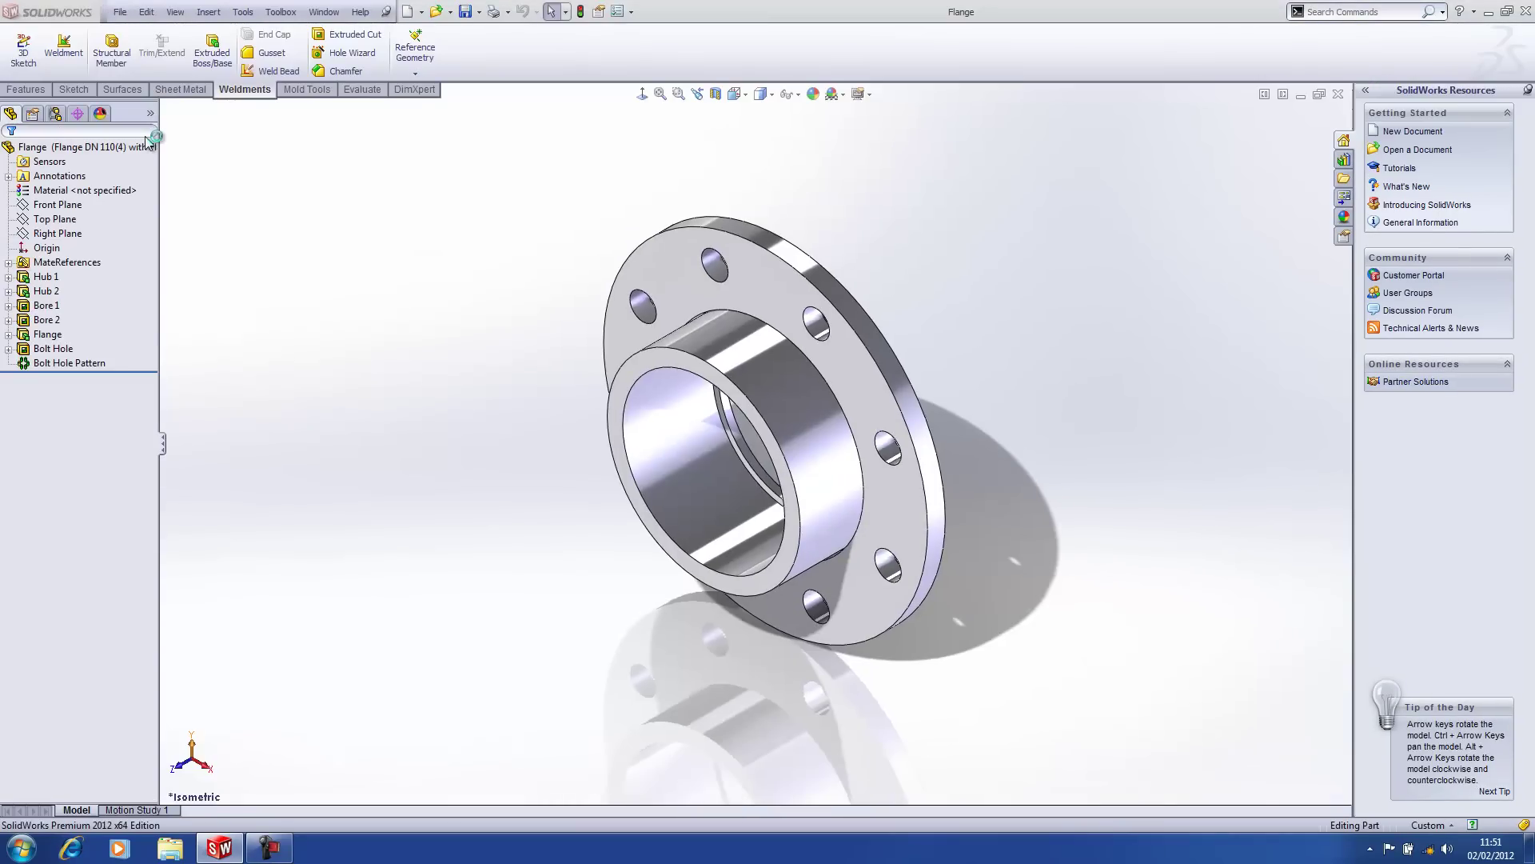
left_click(119, 12)
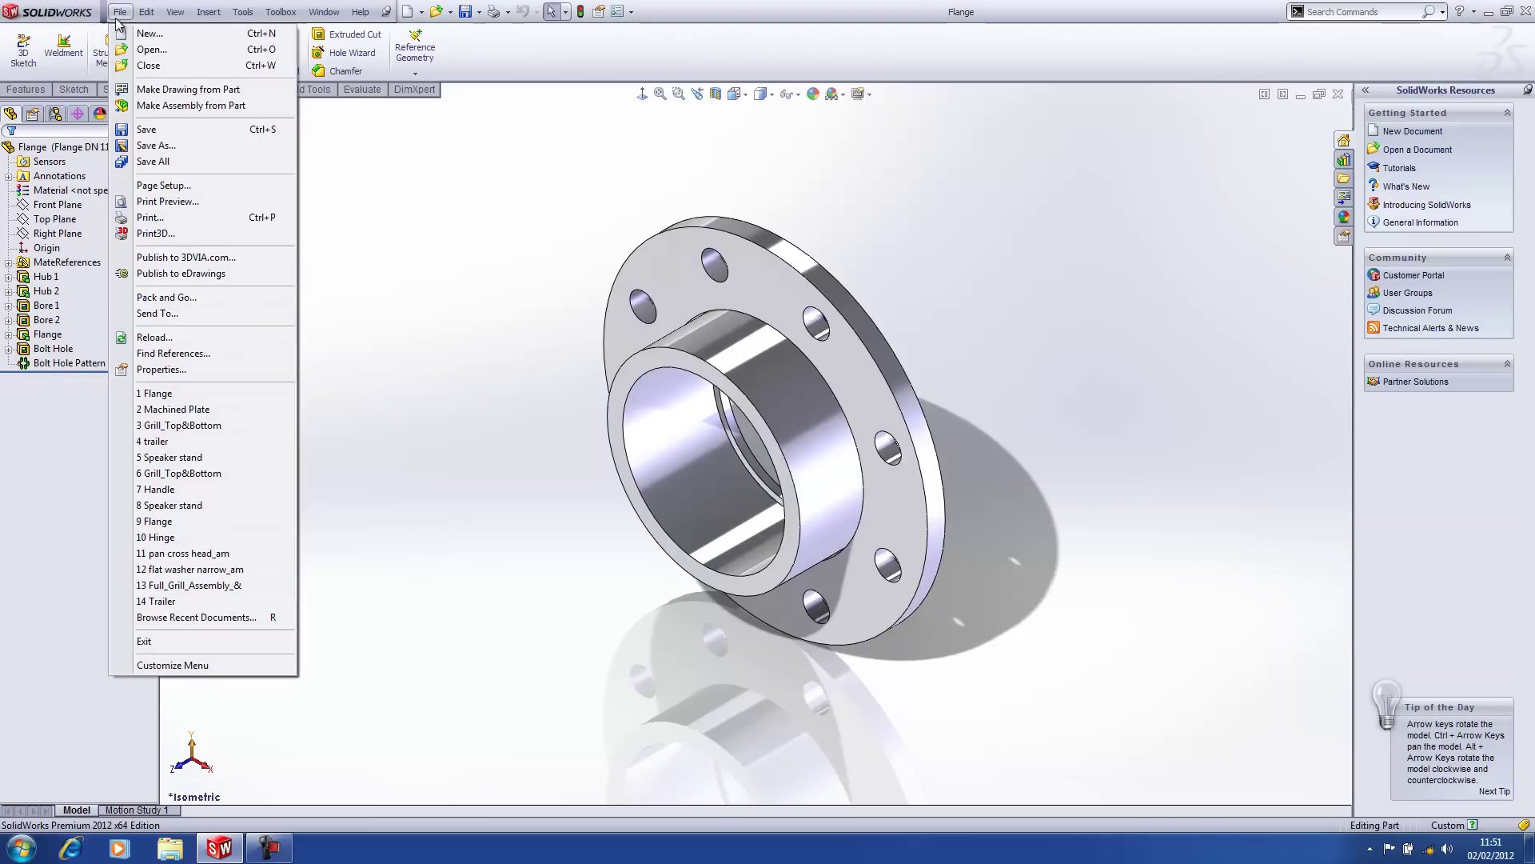
left_click(145, 89)
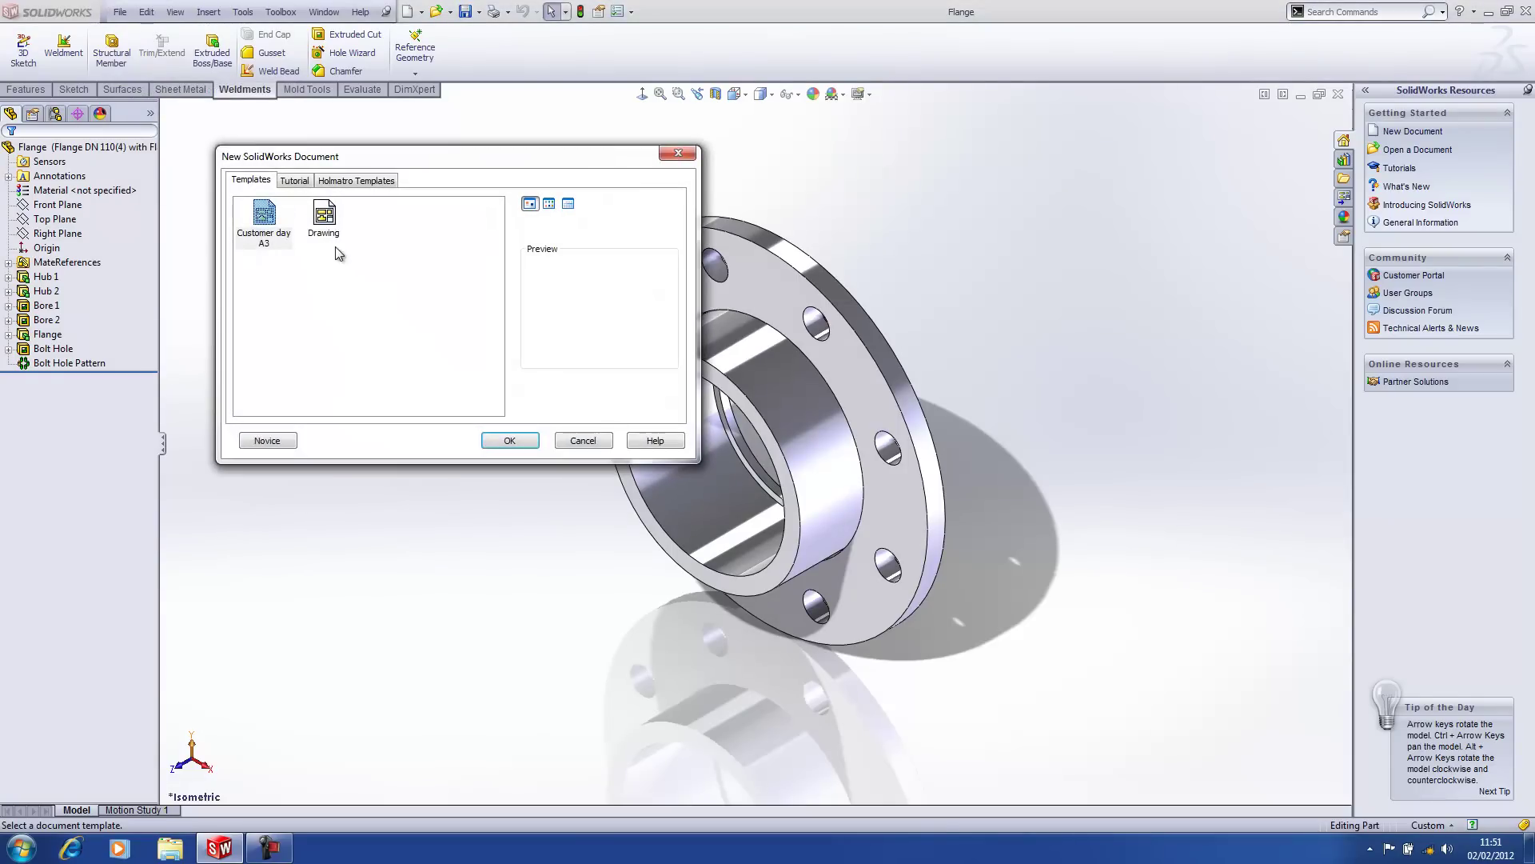
left_click(504, 439)
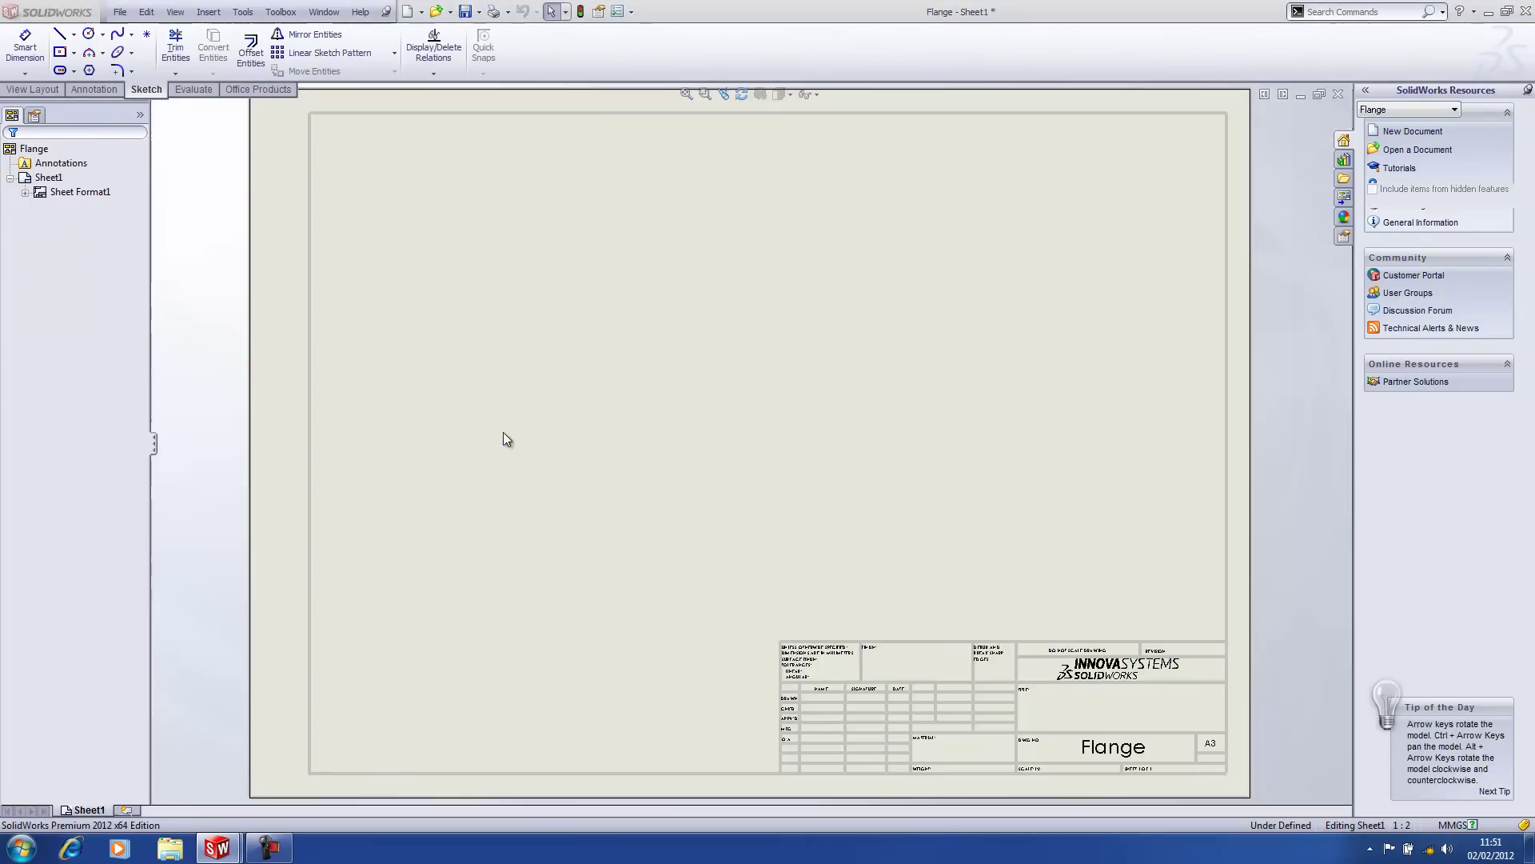
Place the flange's front view on the sheet without adding projected views.
mouse_move(1393, 324)
left_mouse_down()
mouse_move(792, 432)
mouse_move(611, 419)
left_mouse_up()
key("Escape")
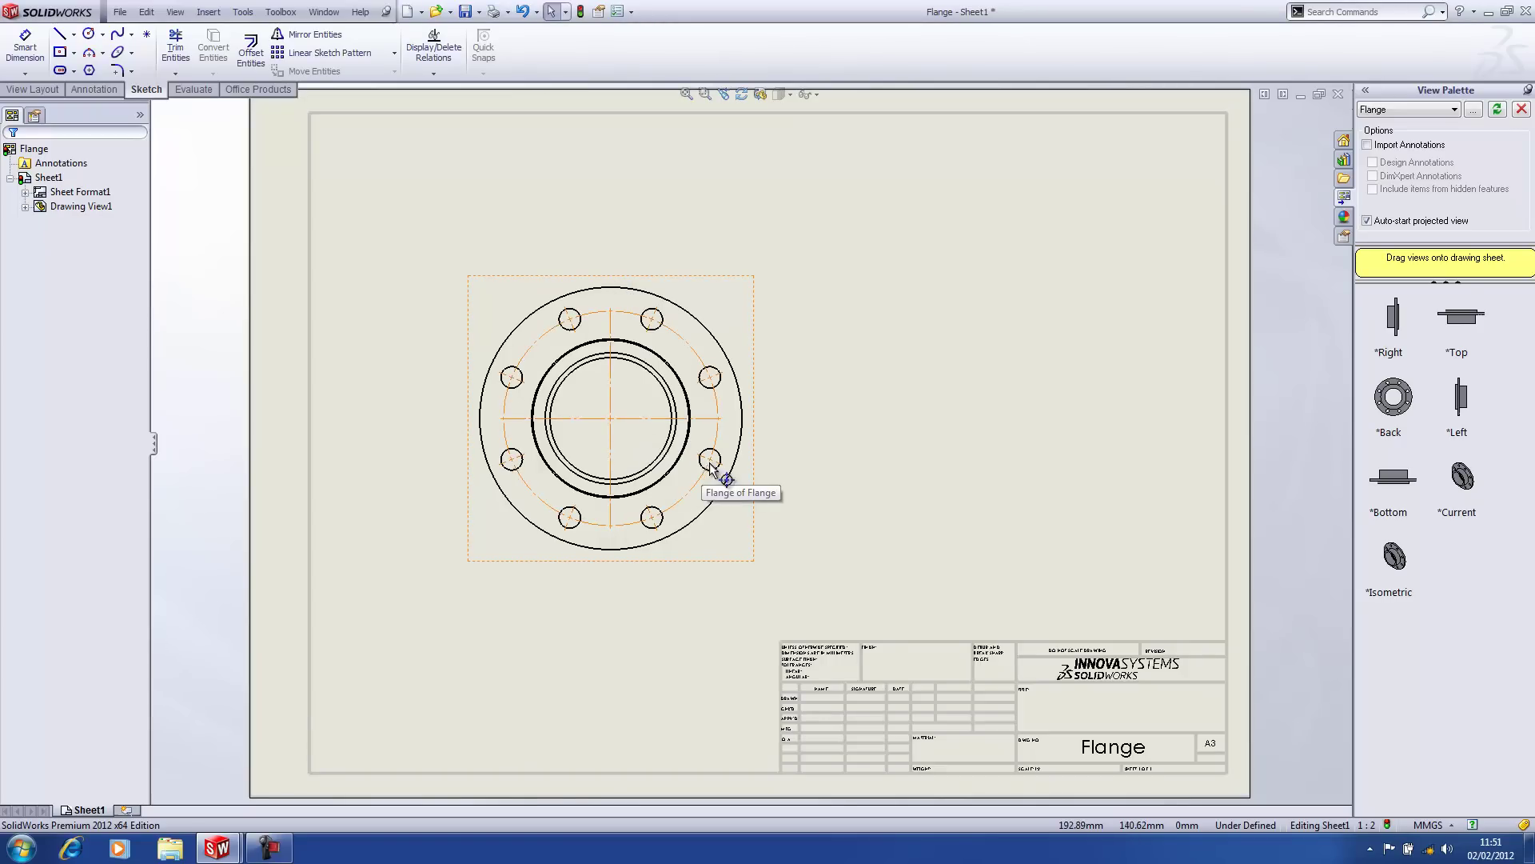
Create an aligned section view A-A cut vertically to the flange's centre and out through the lower-right bolt hole, placed beside the front view.
left_click(686, 291)
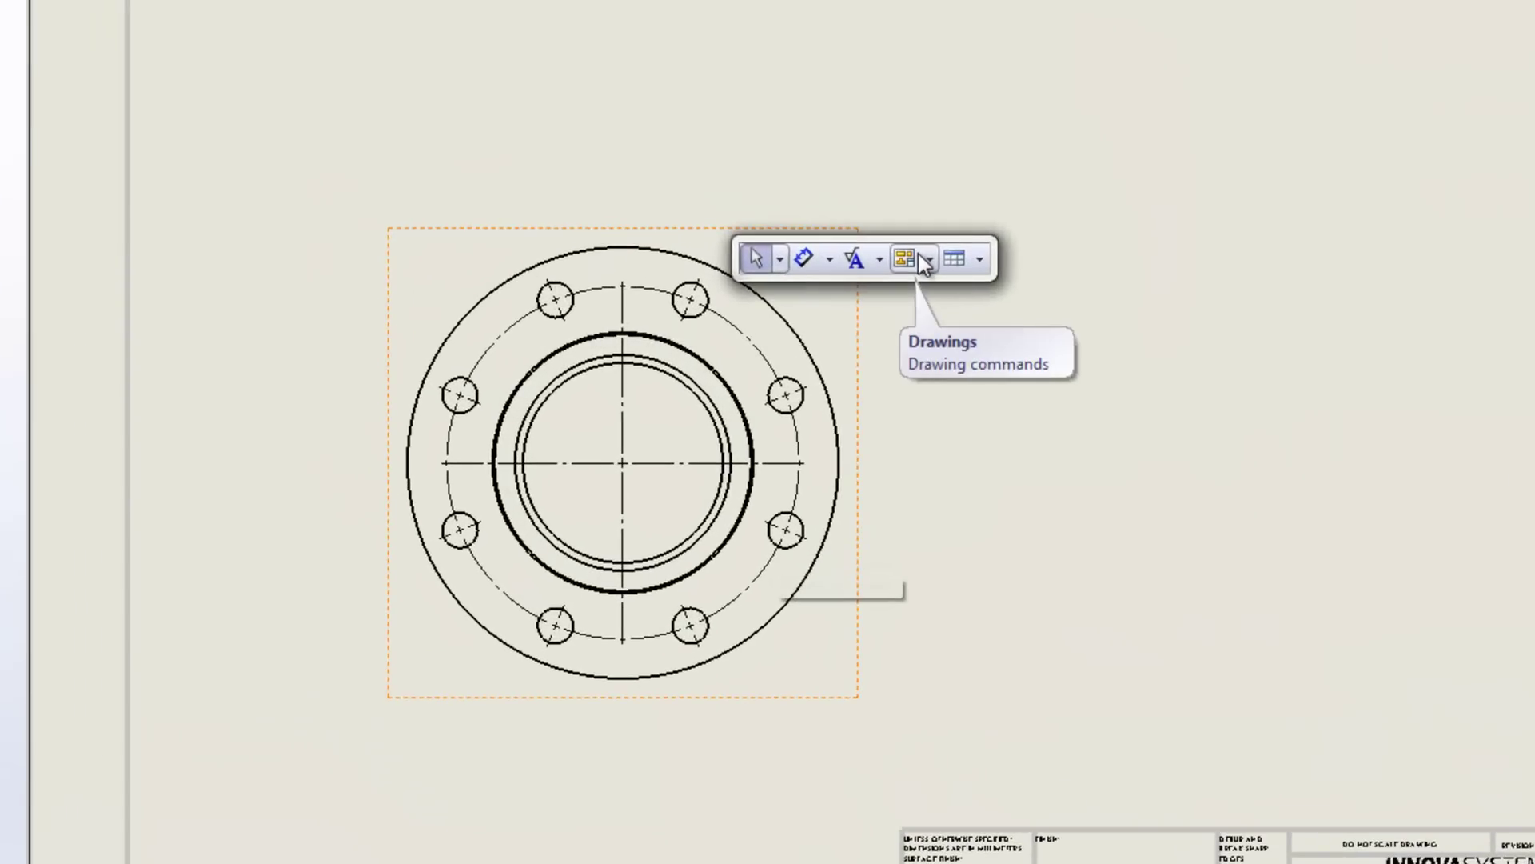
left_click(798, 294)
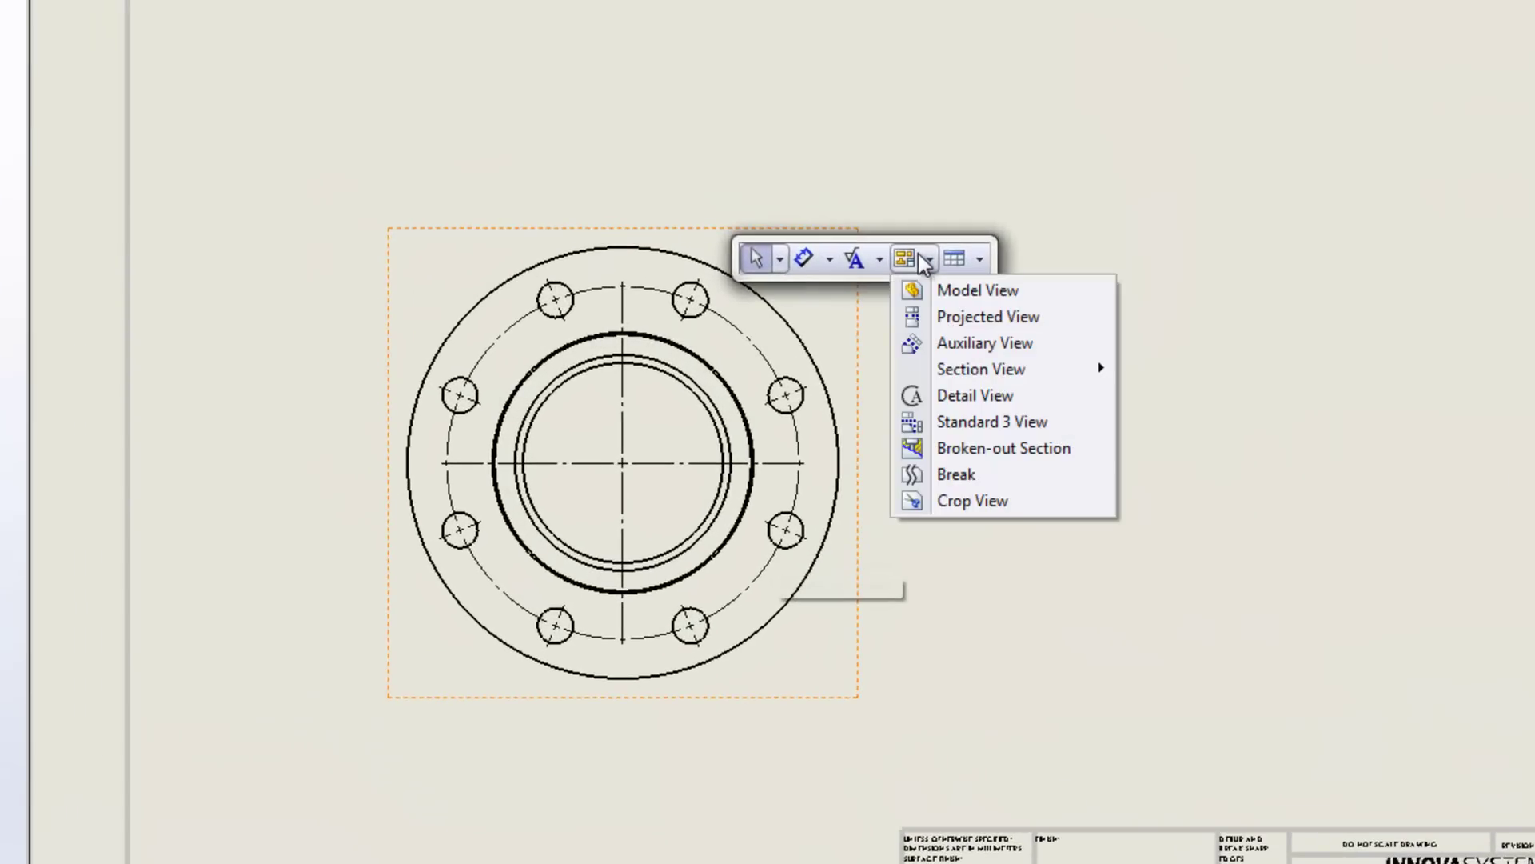
mouse_move(1018, 373)
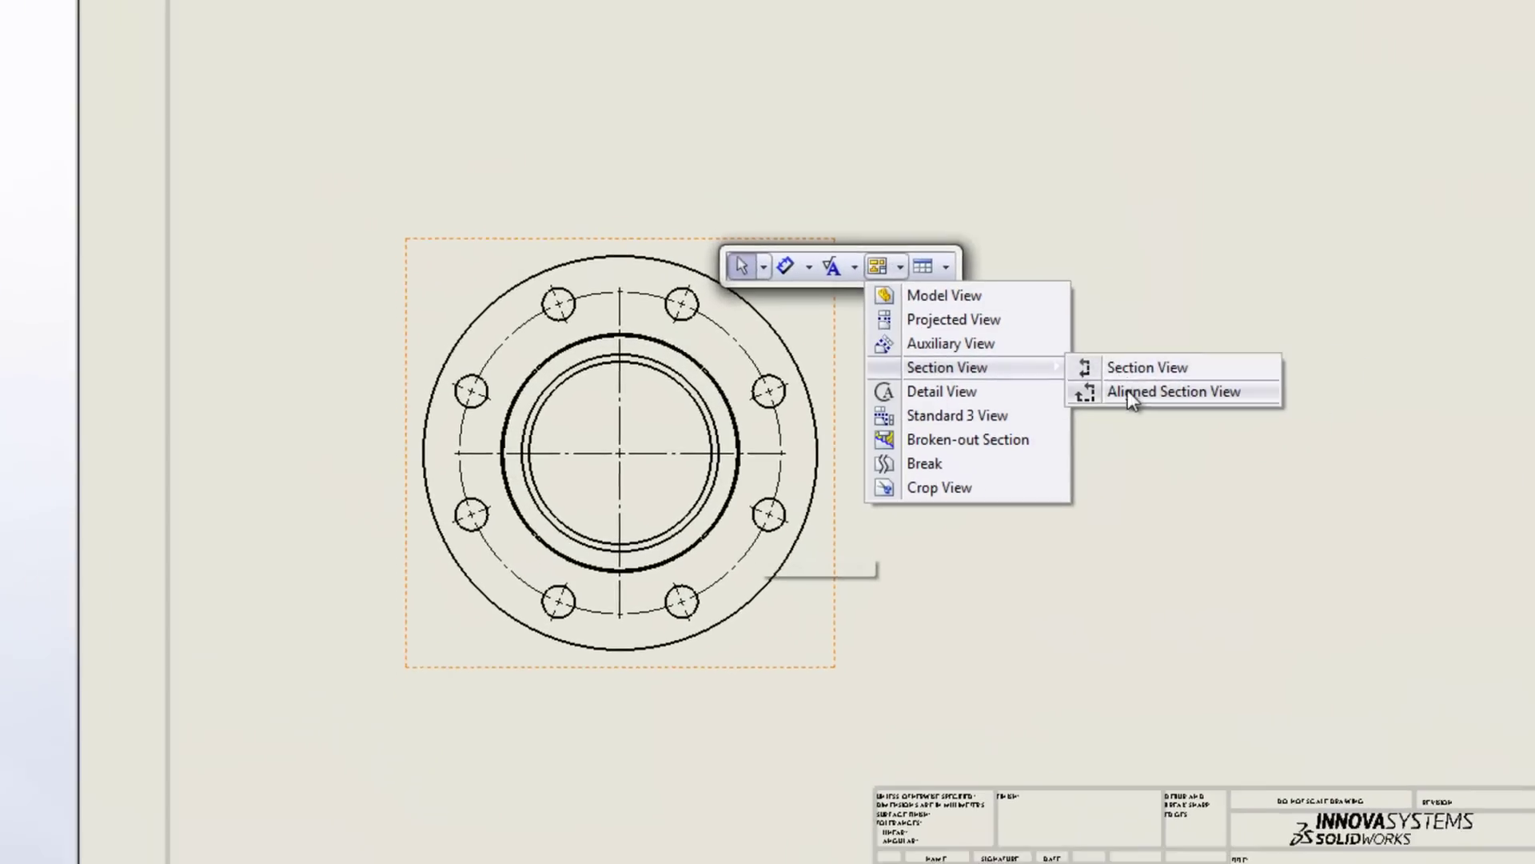
left_click(1159, 394)
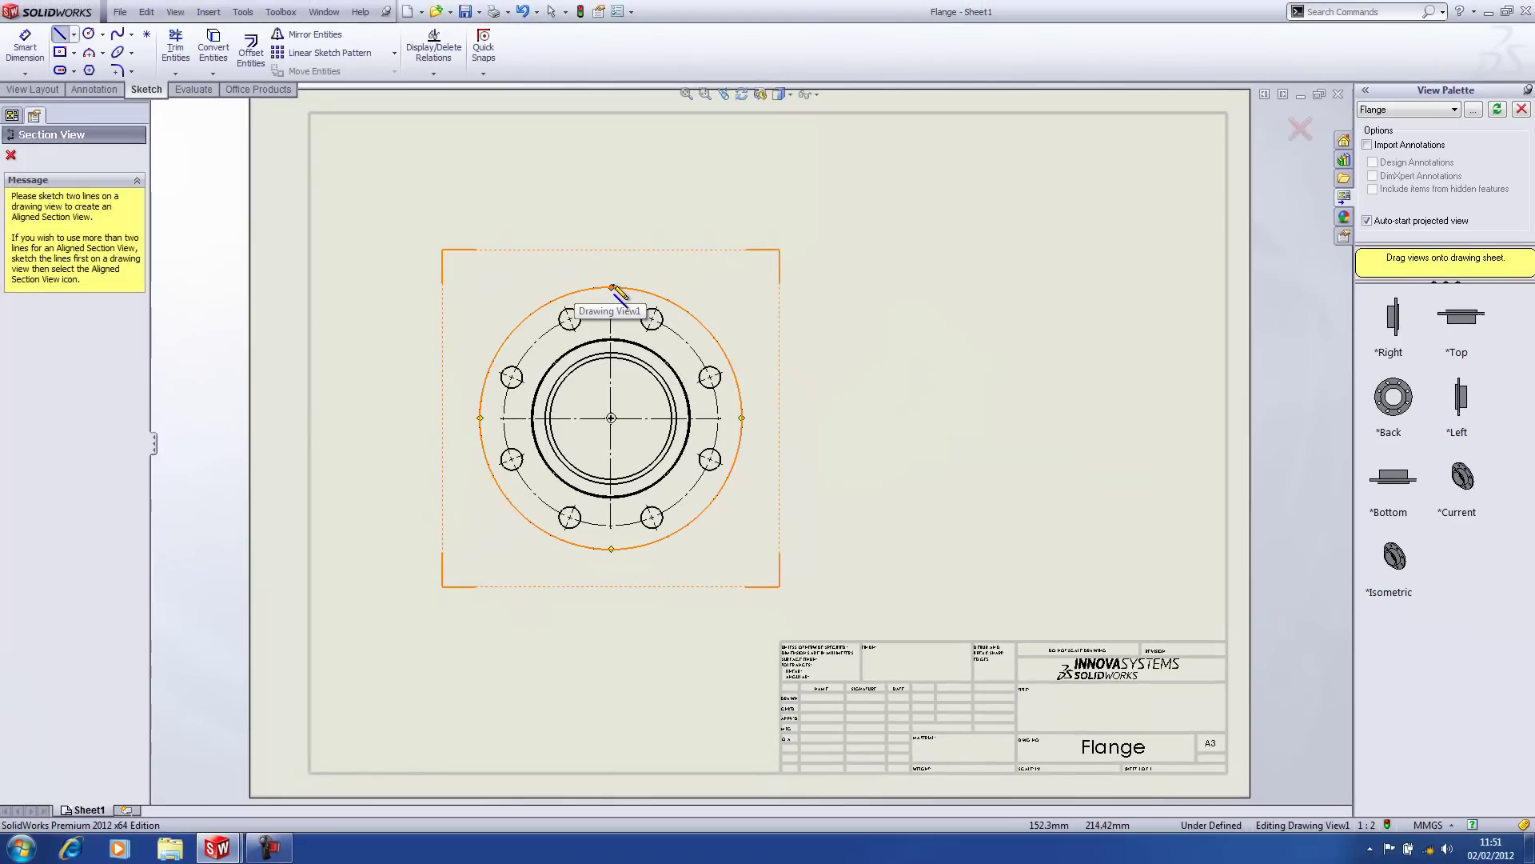
left_click(612, 286)
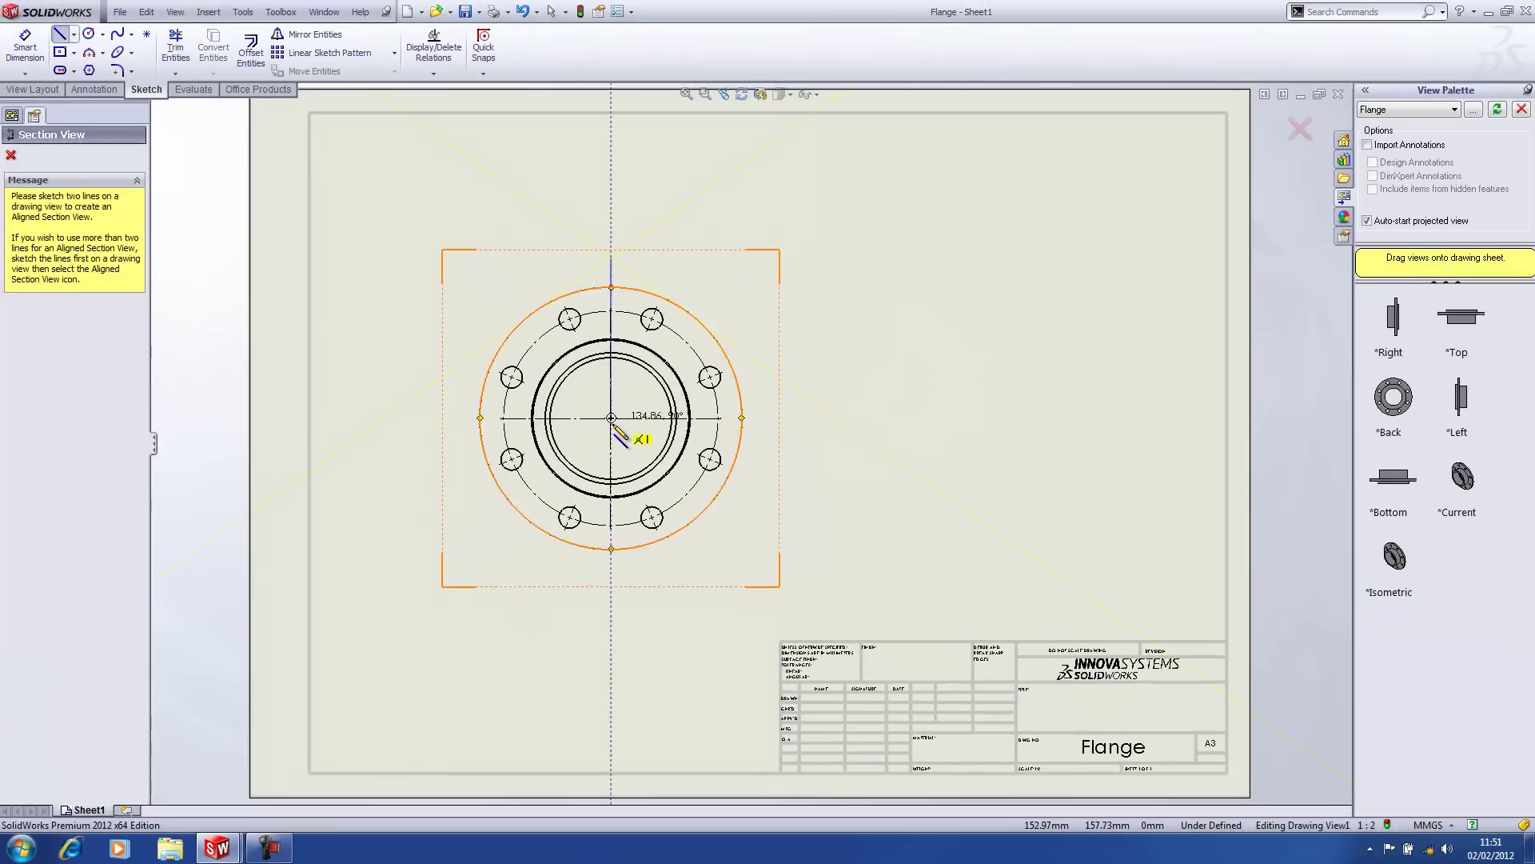
left_click(612, 418)
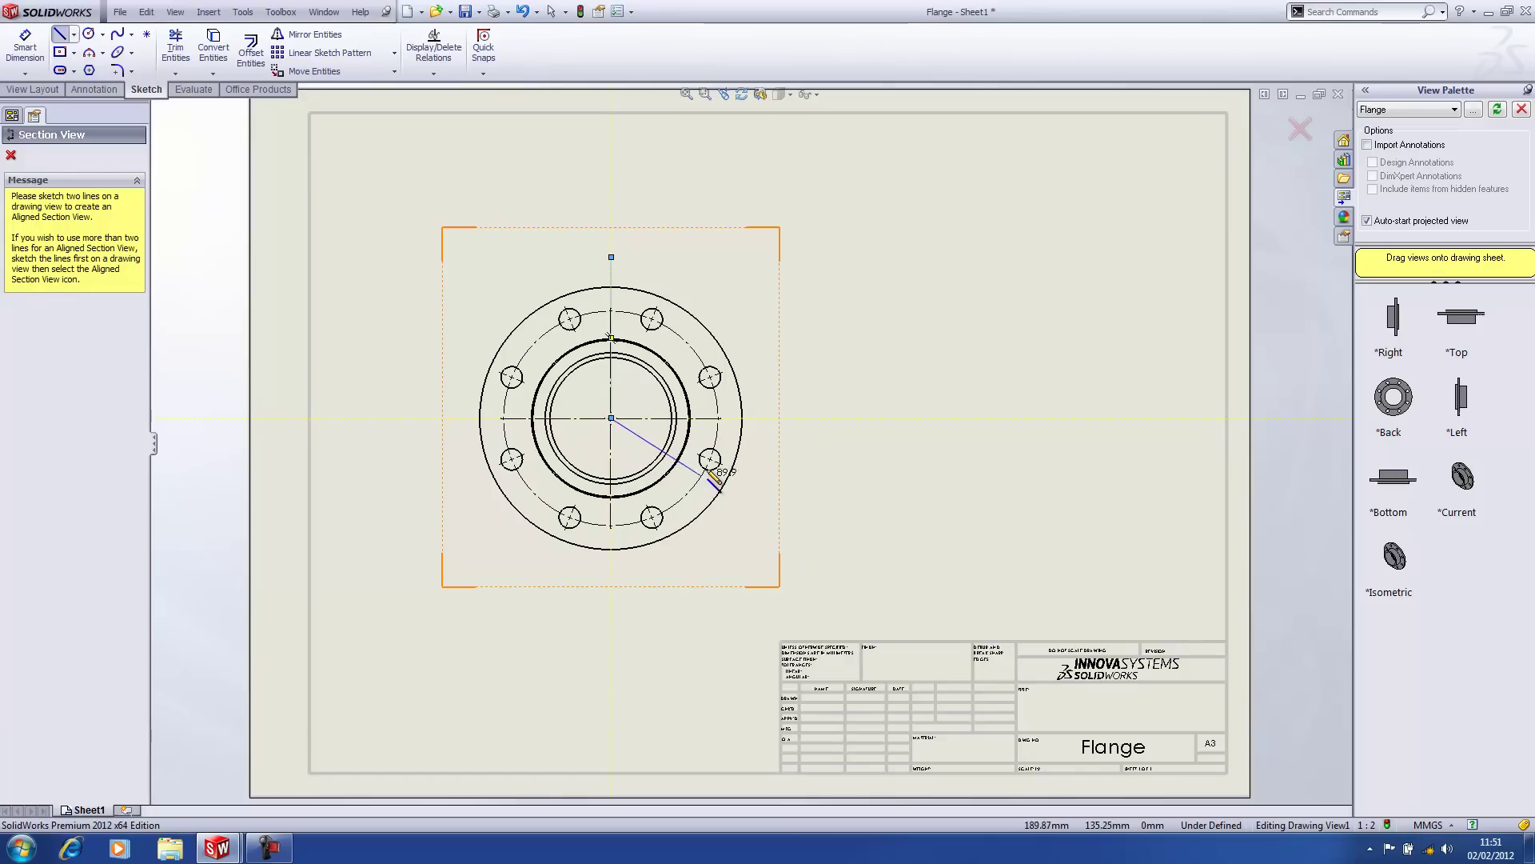
double_click(774, 488)
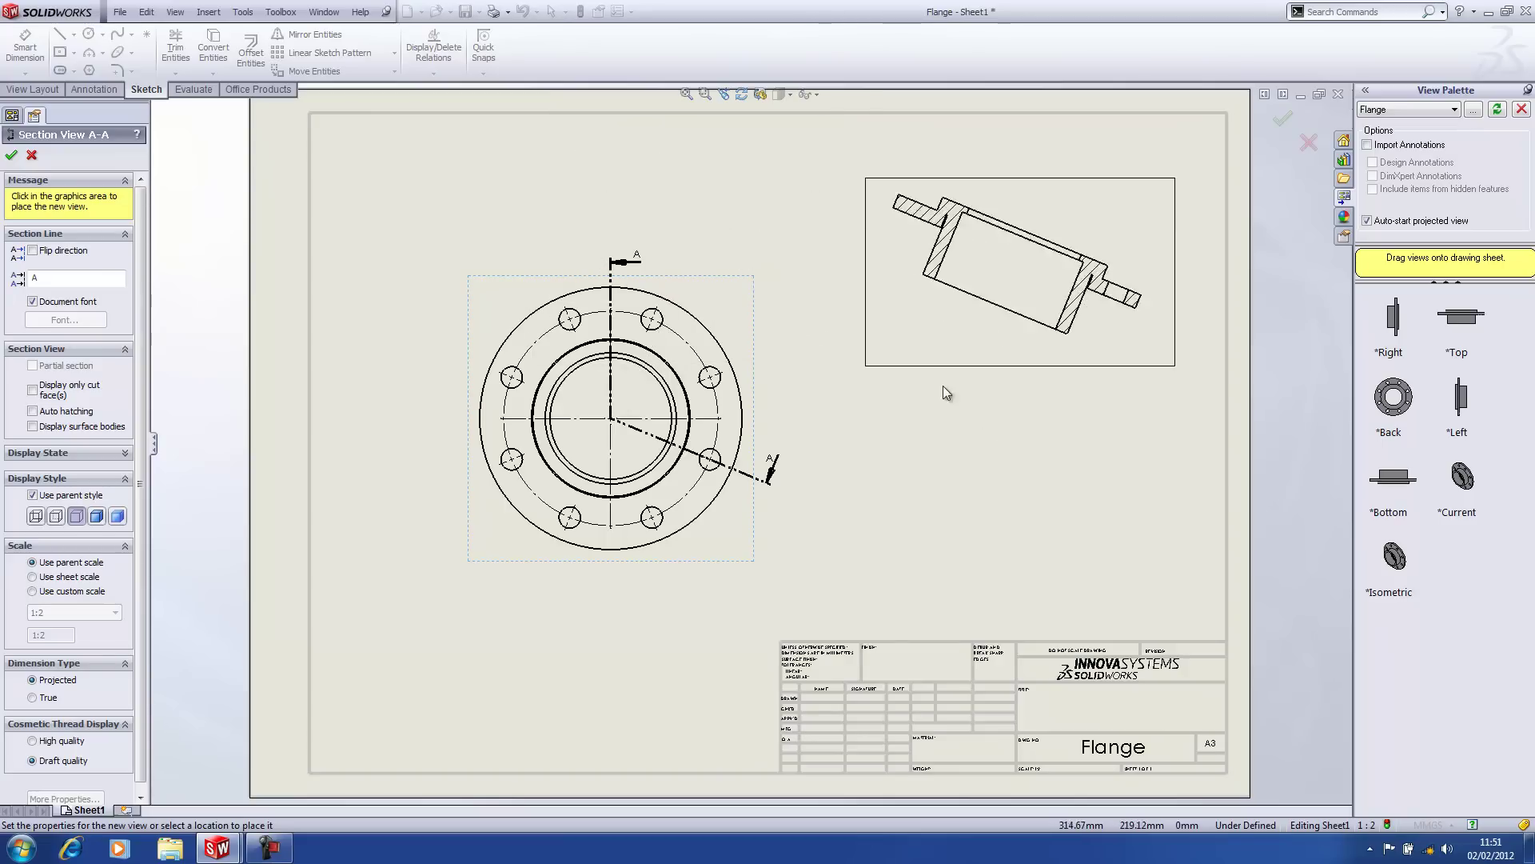
left_click(989, 399)
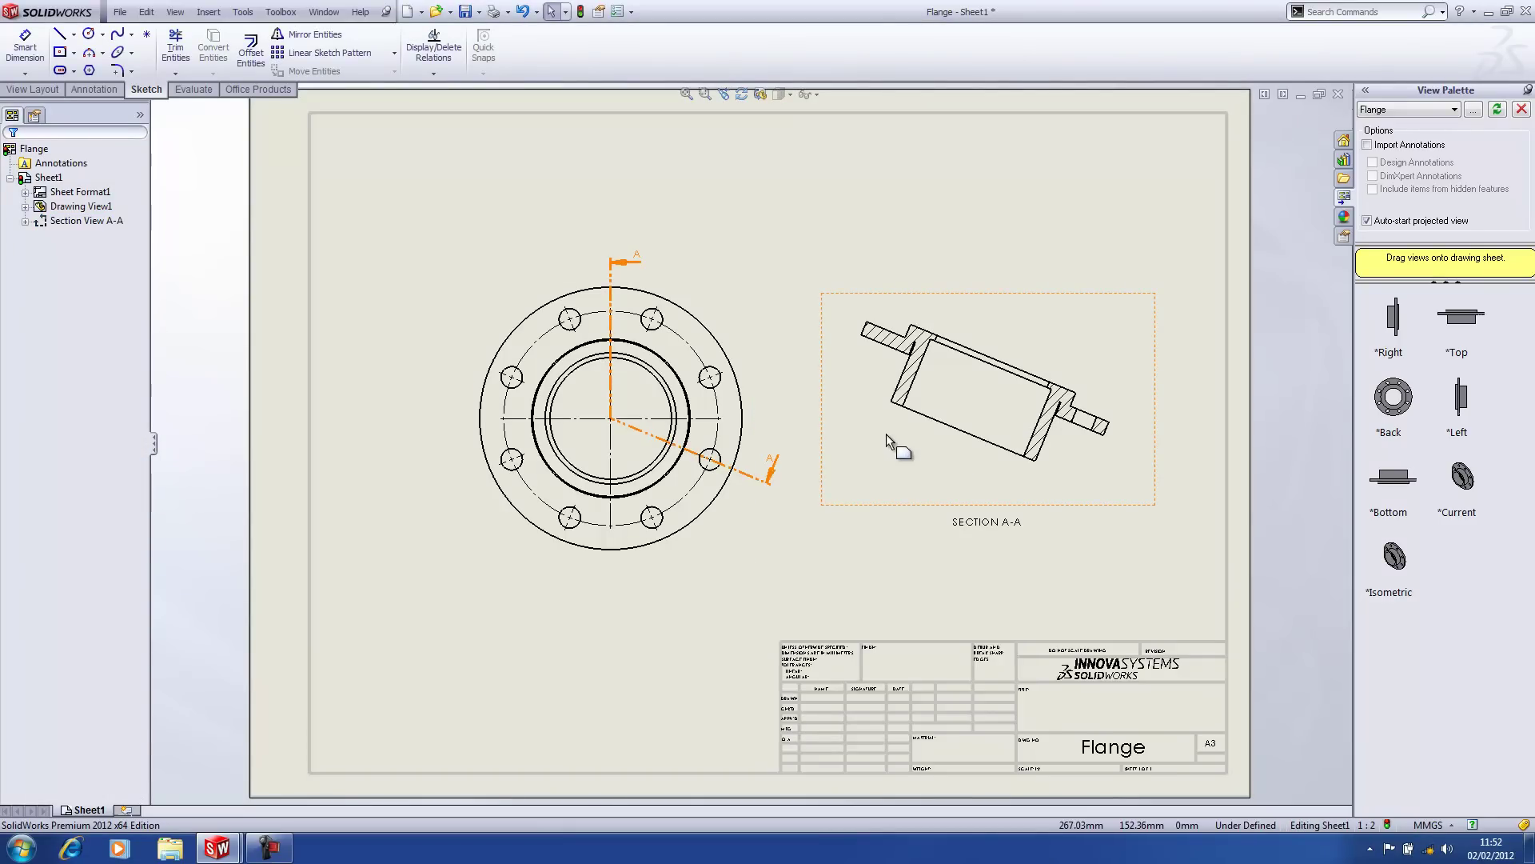
Align Section A-A so its long sloping hub edge stands vertical, and move the view closer to the front view.
left_click(972, 352)
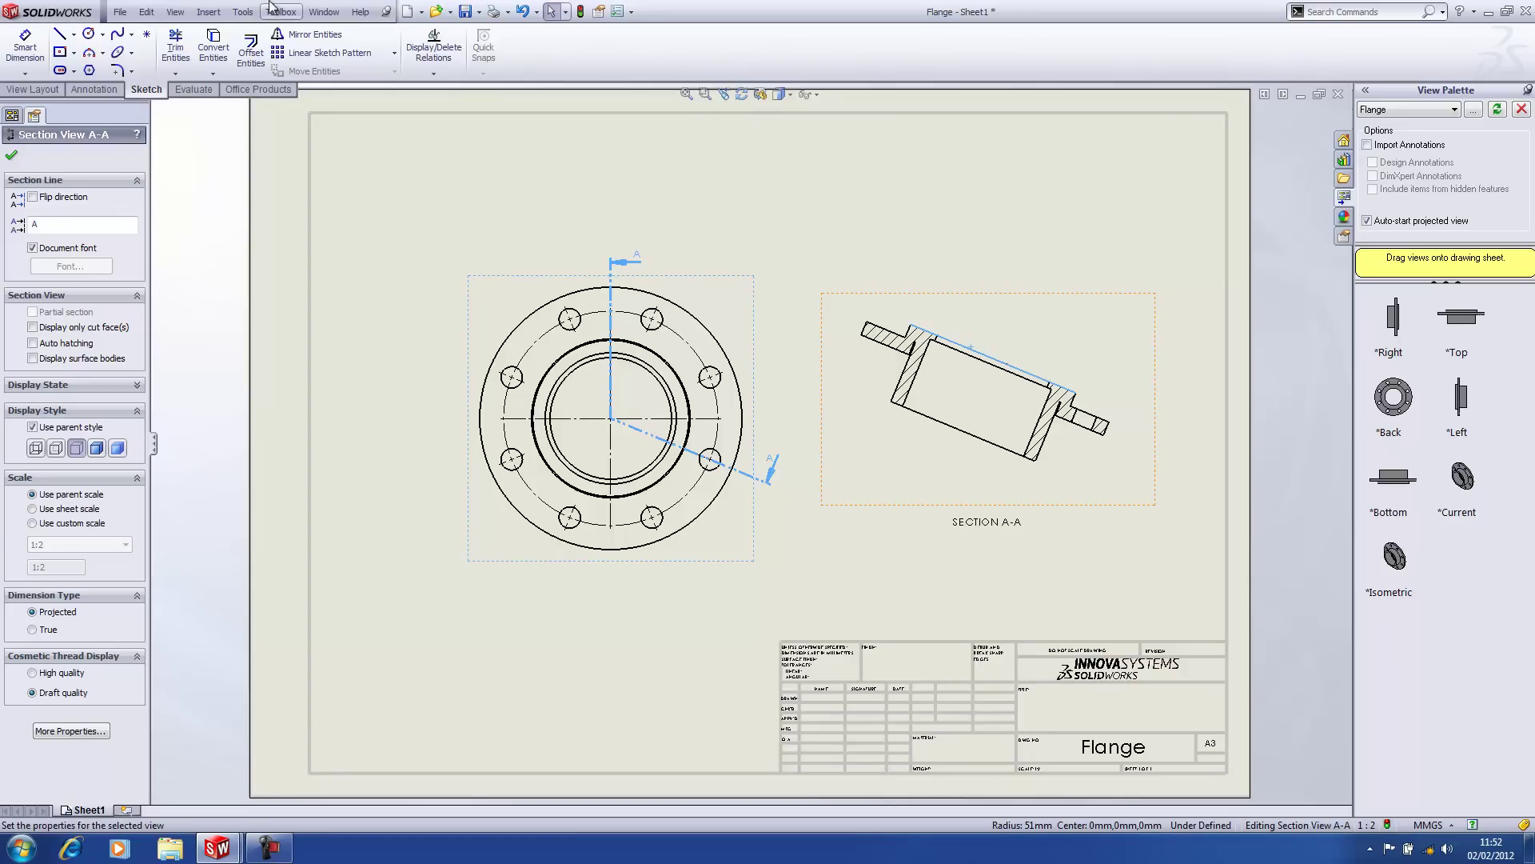
left_click(244, 12)
mouse_move(312, 201)
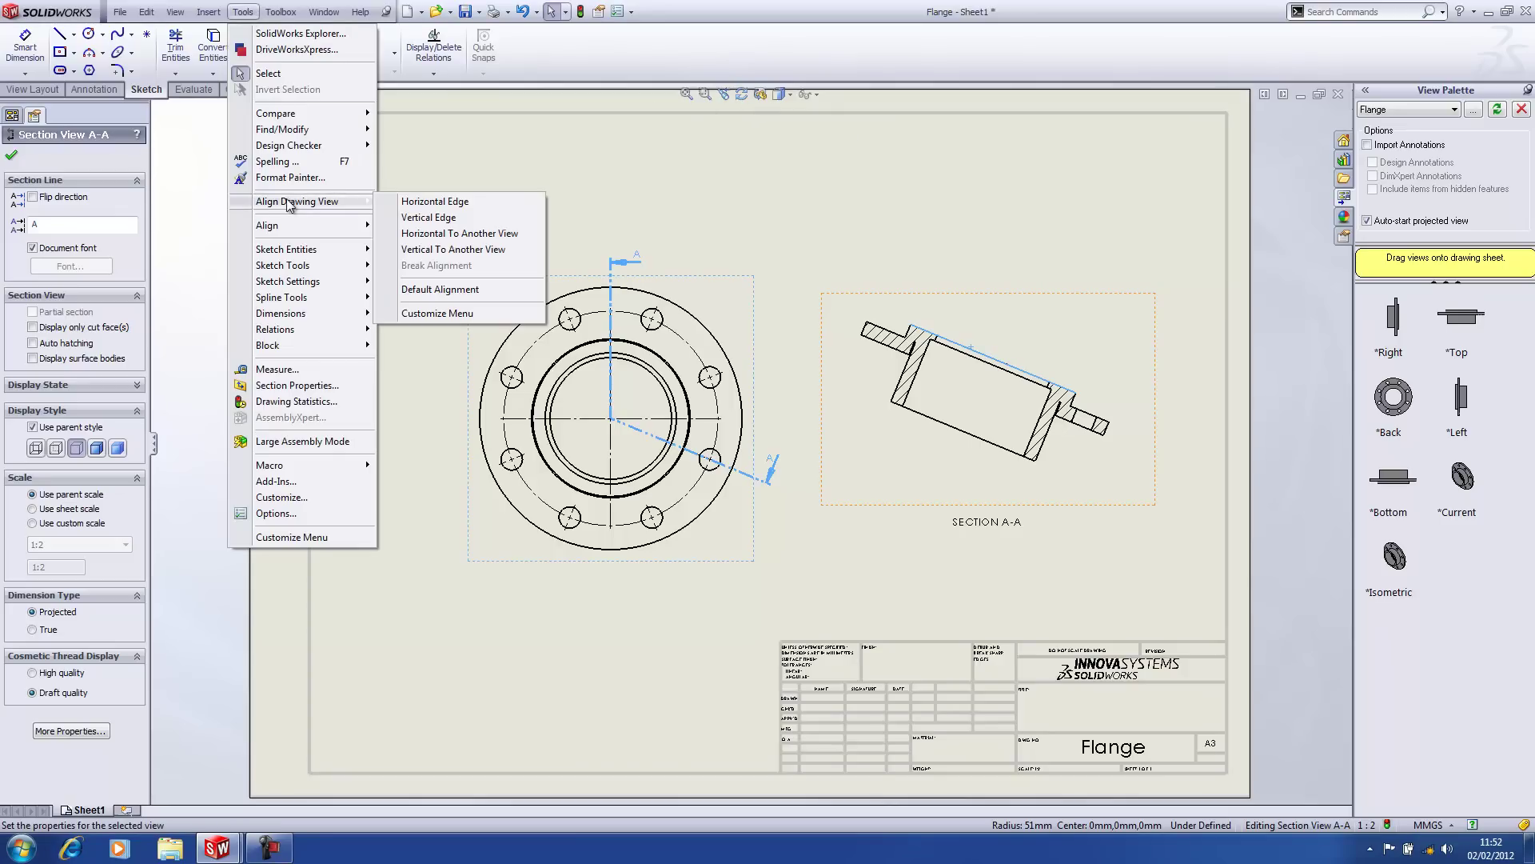
left_click(429, 218)
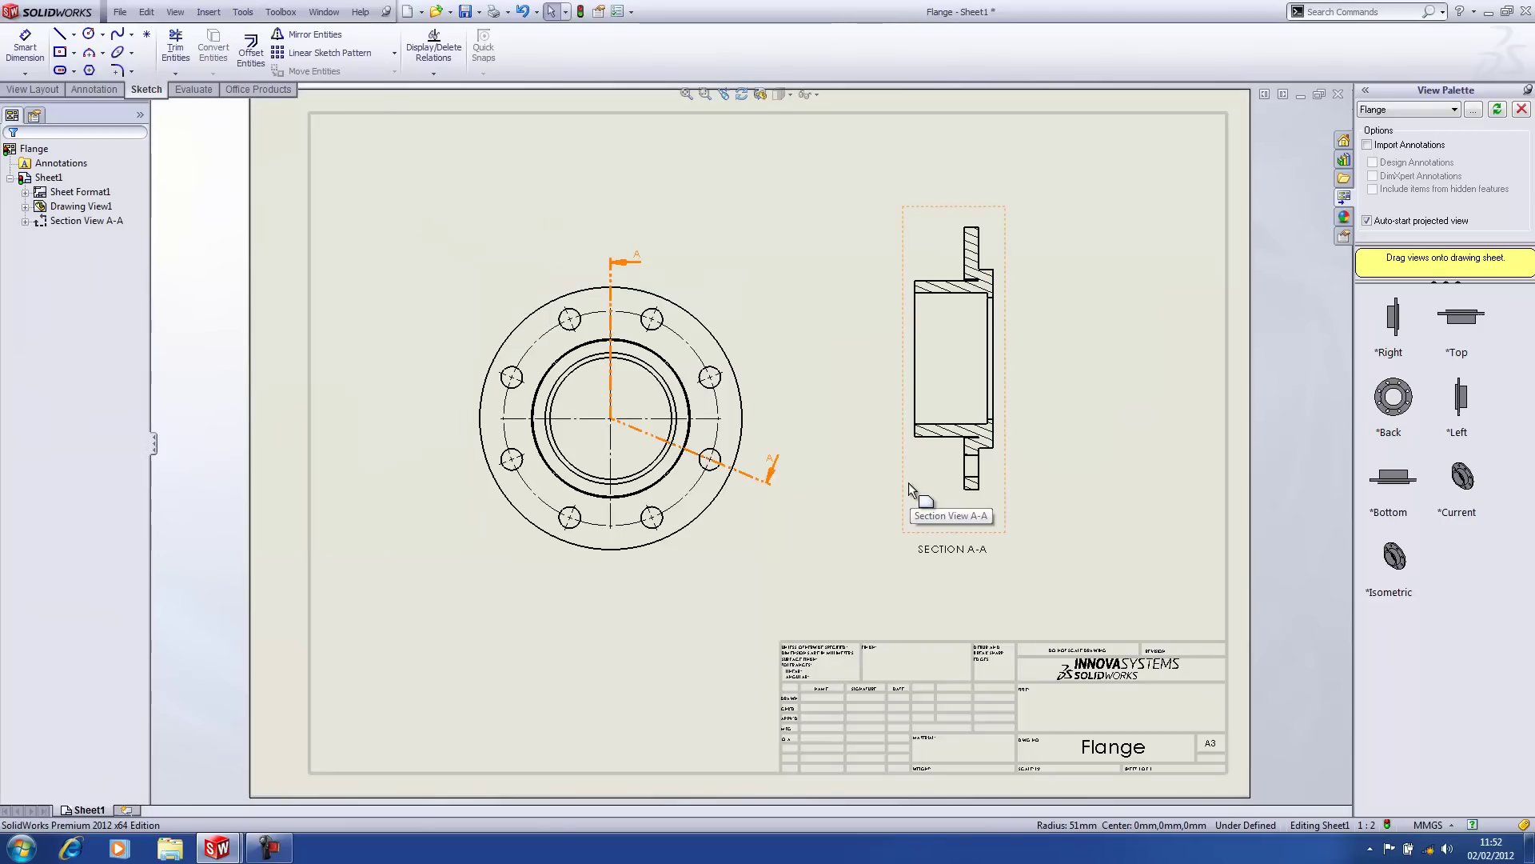
left_click_drag(901, 477, 839, 479)
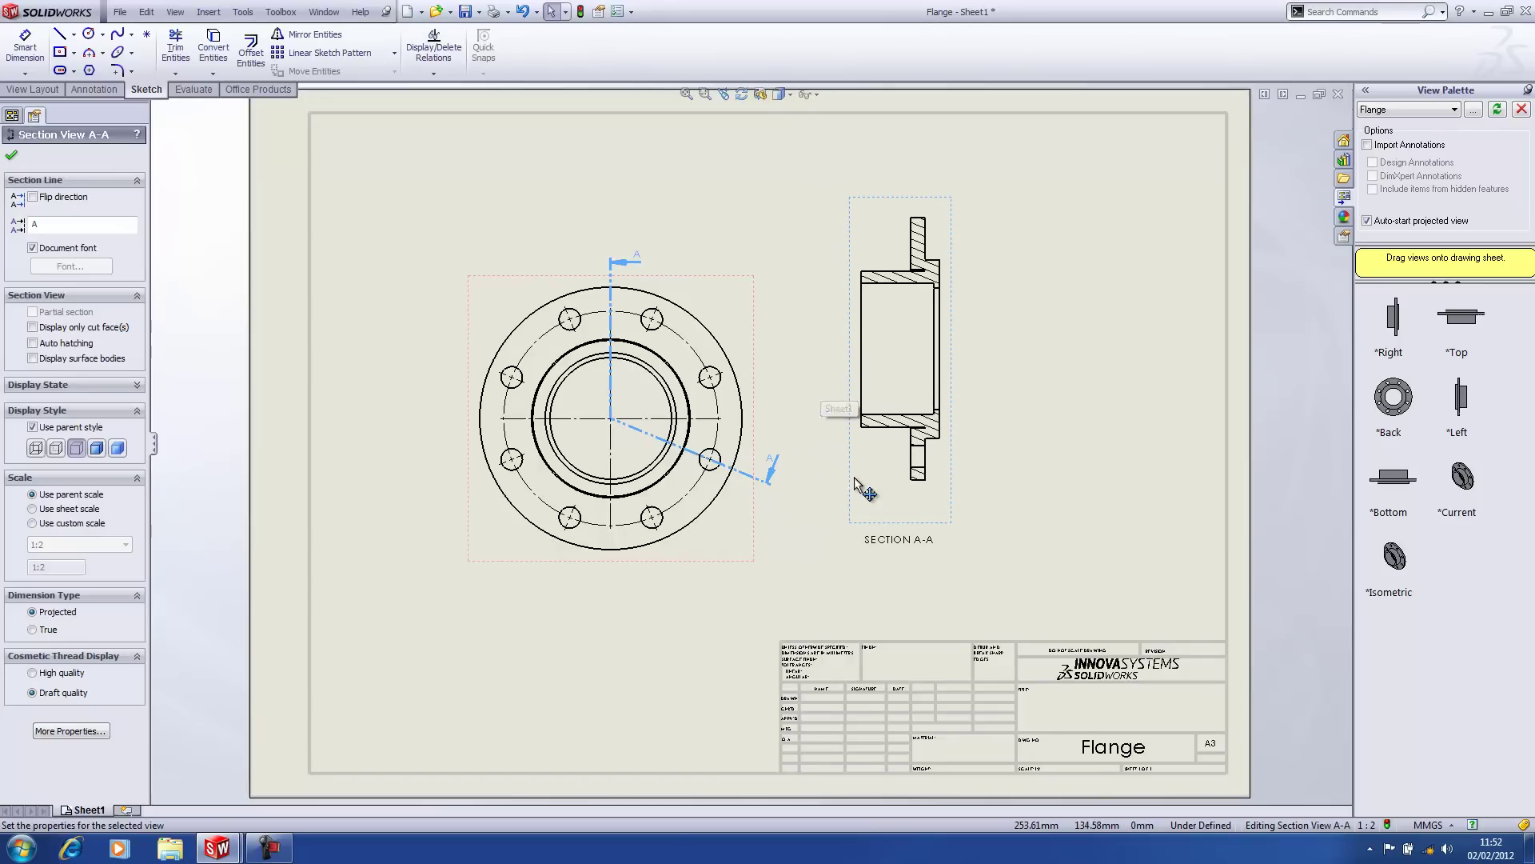
Align Section A-A horizontally by origin with the front view and move it further away along that alignment.
right_click(866, 491)
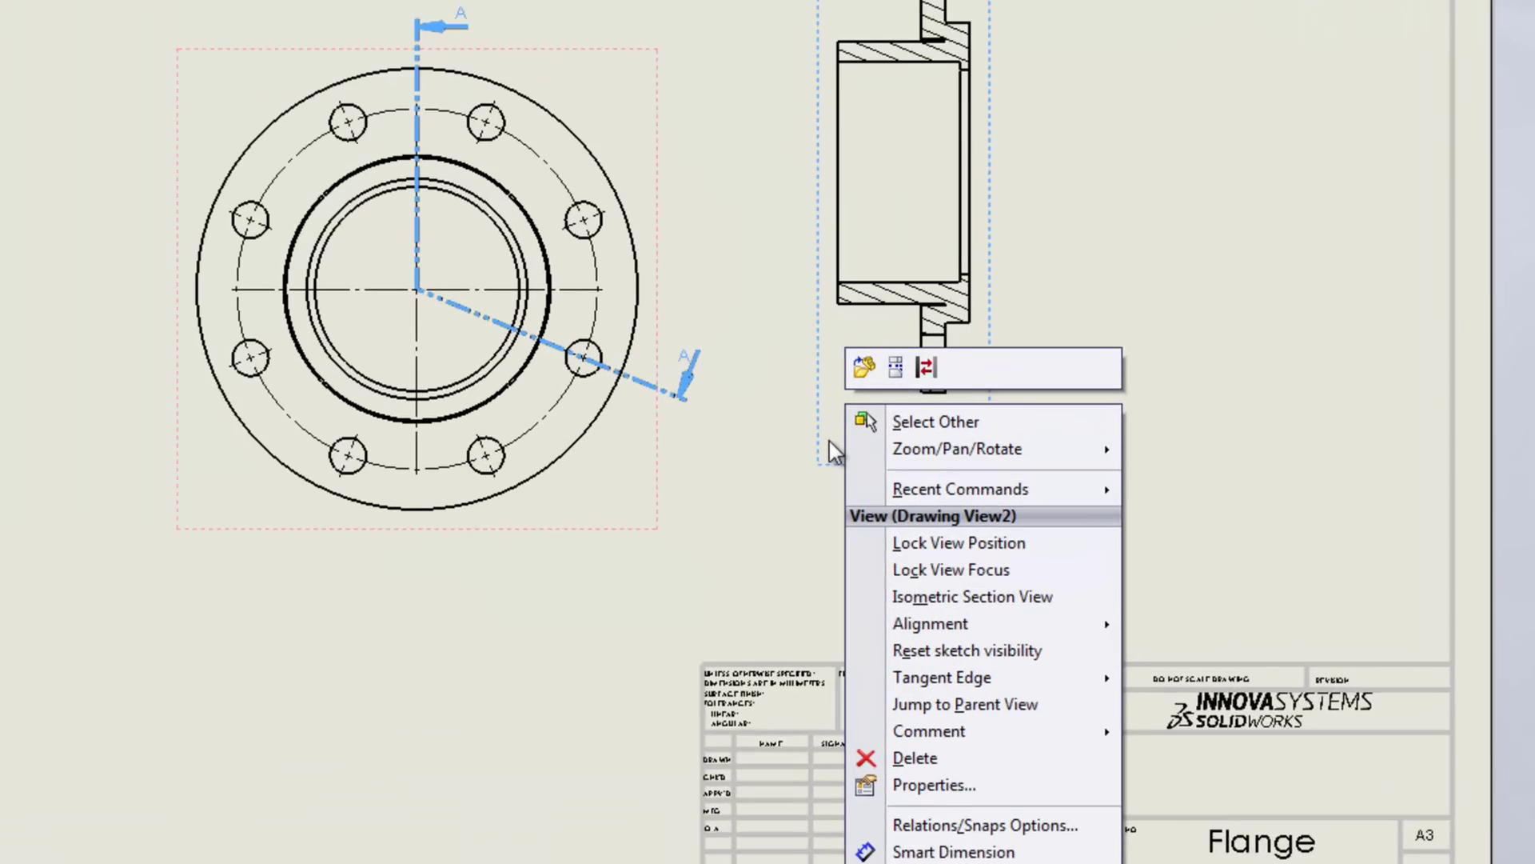
mouse_move(924, 624)
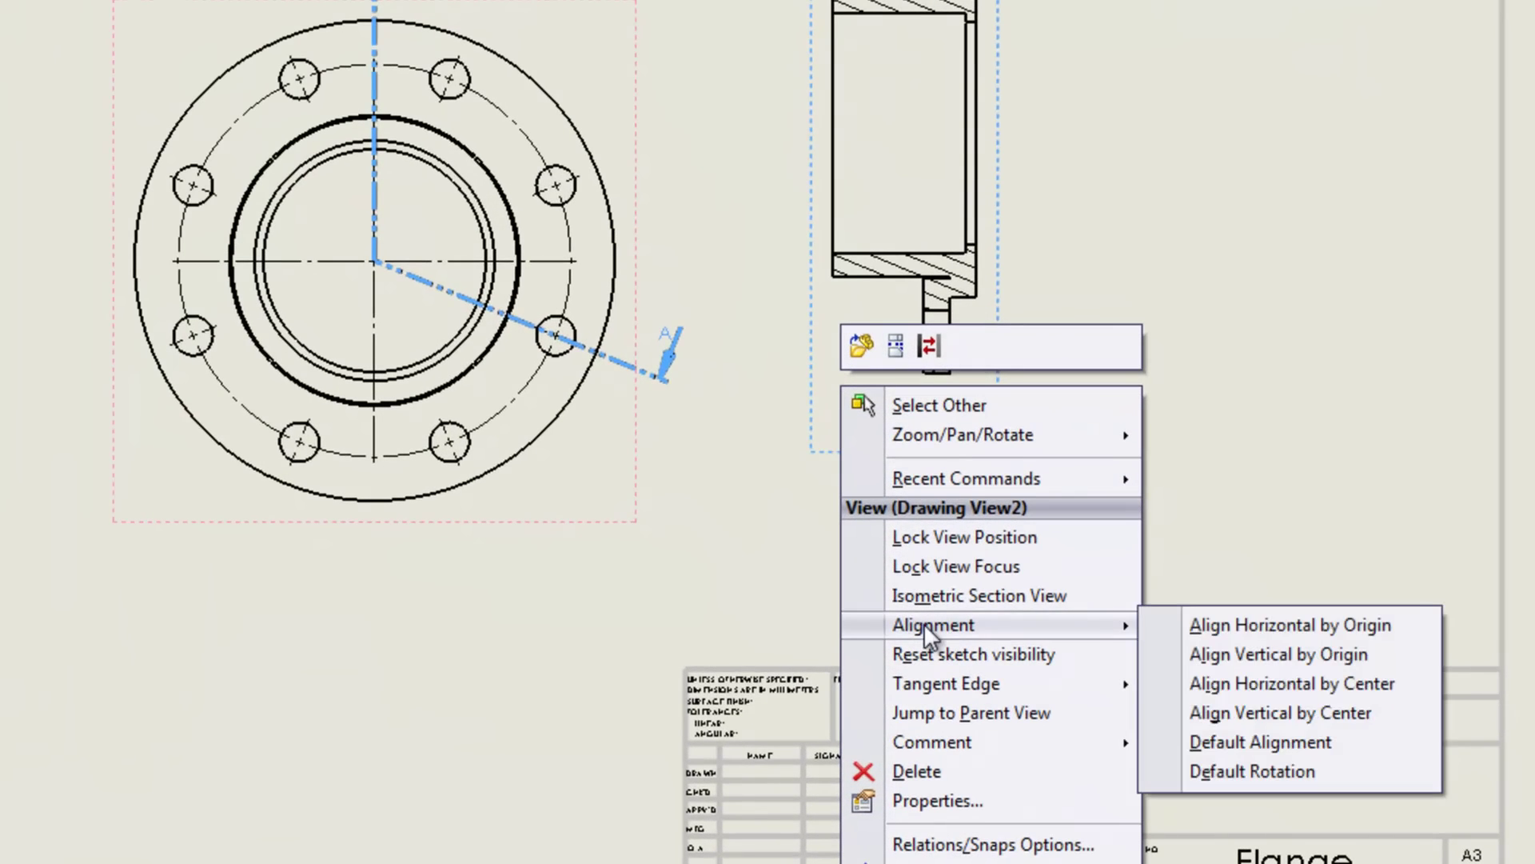
left_click(1235, 626)
left_click(601, 520)
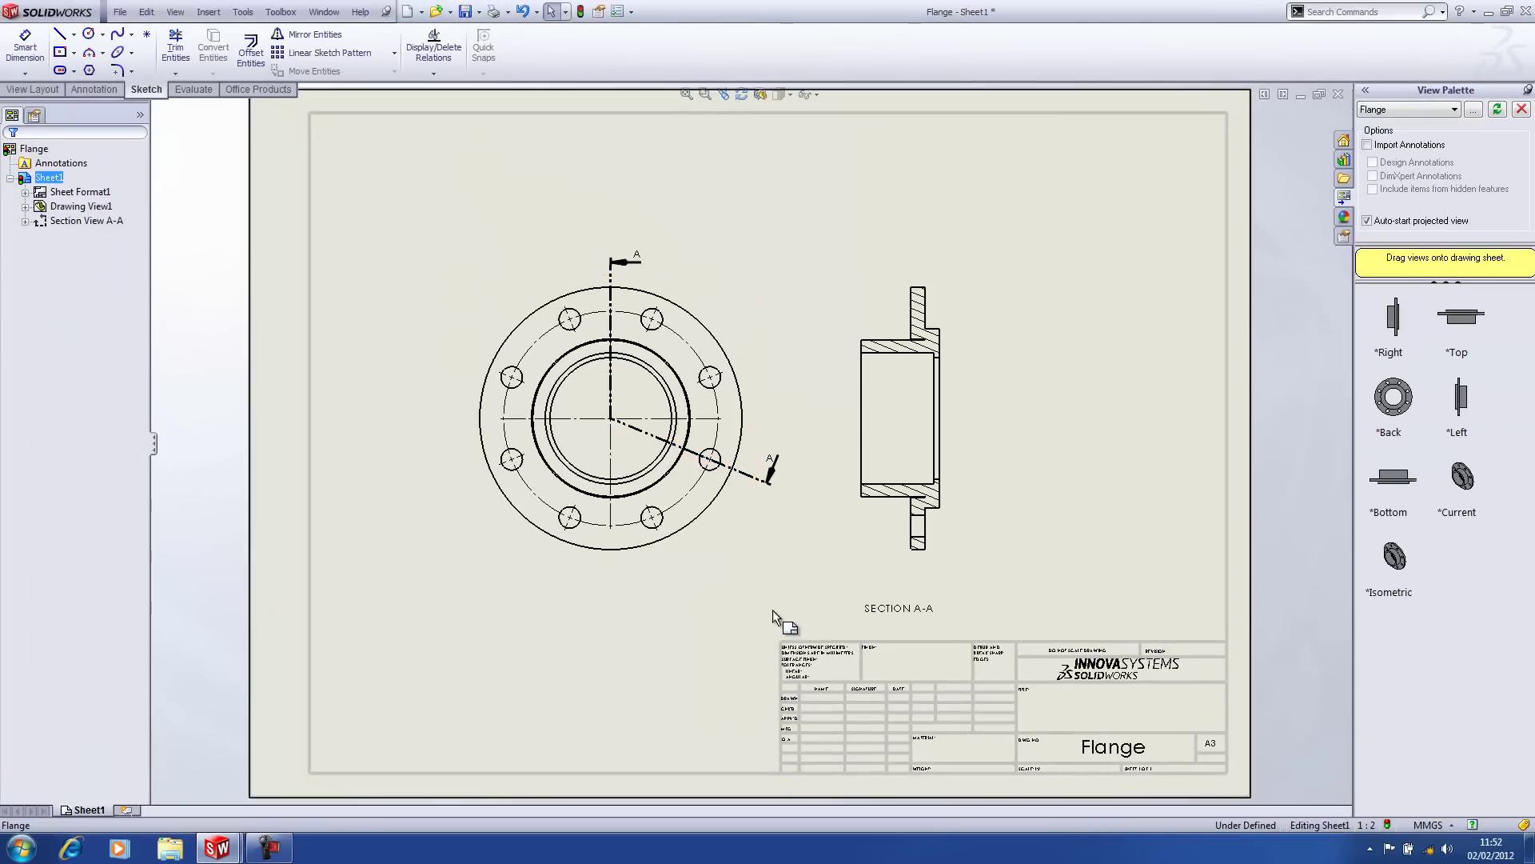
left_click_drag(944, 528, 1030, 530)
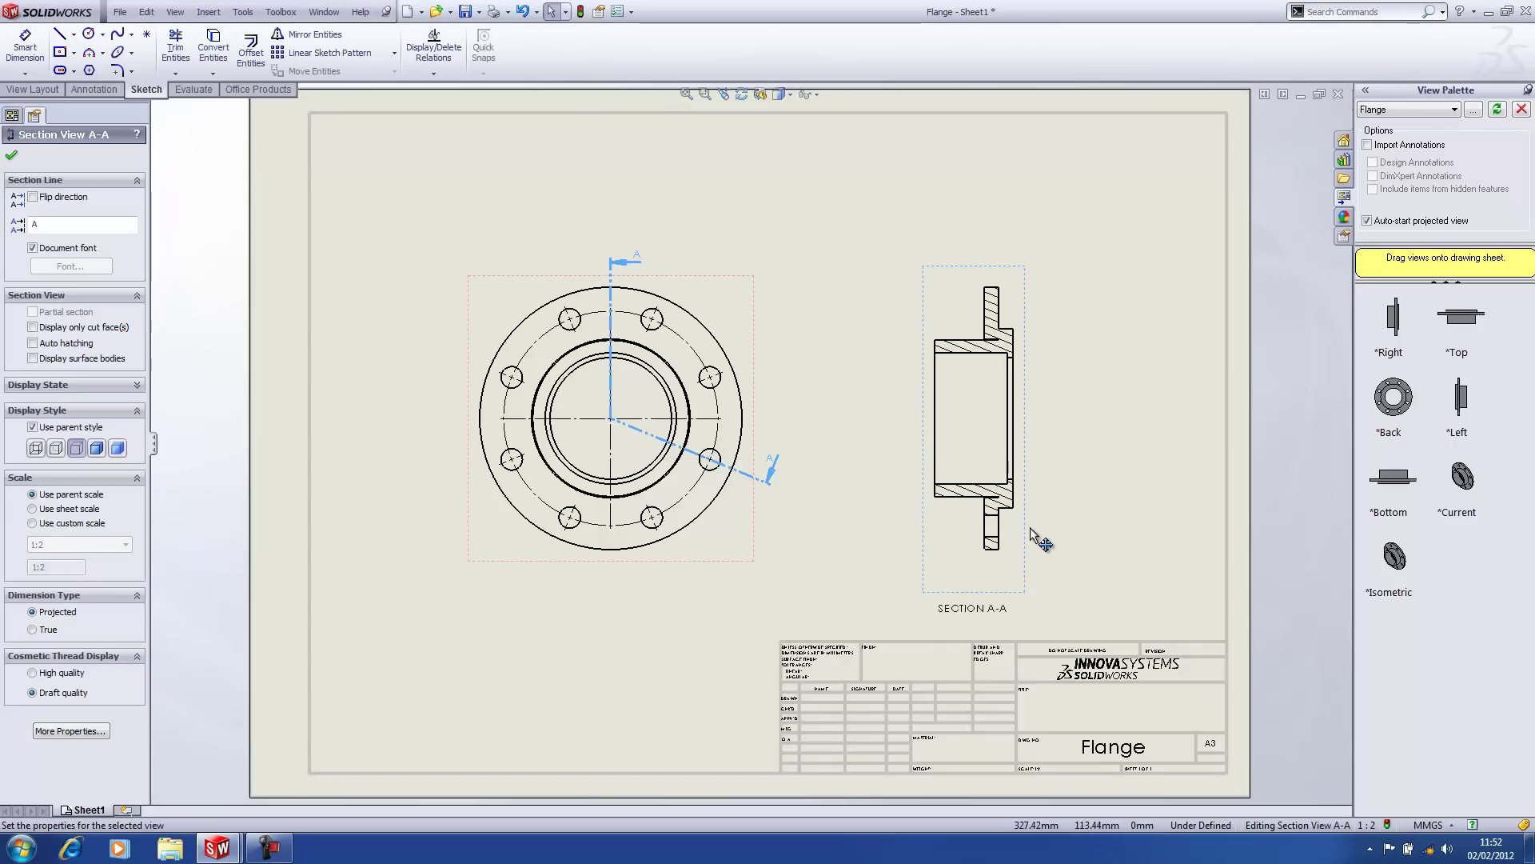
scroll(1015, 511, "down", 2)
scroll(1002, 520, "down", 1)
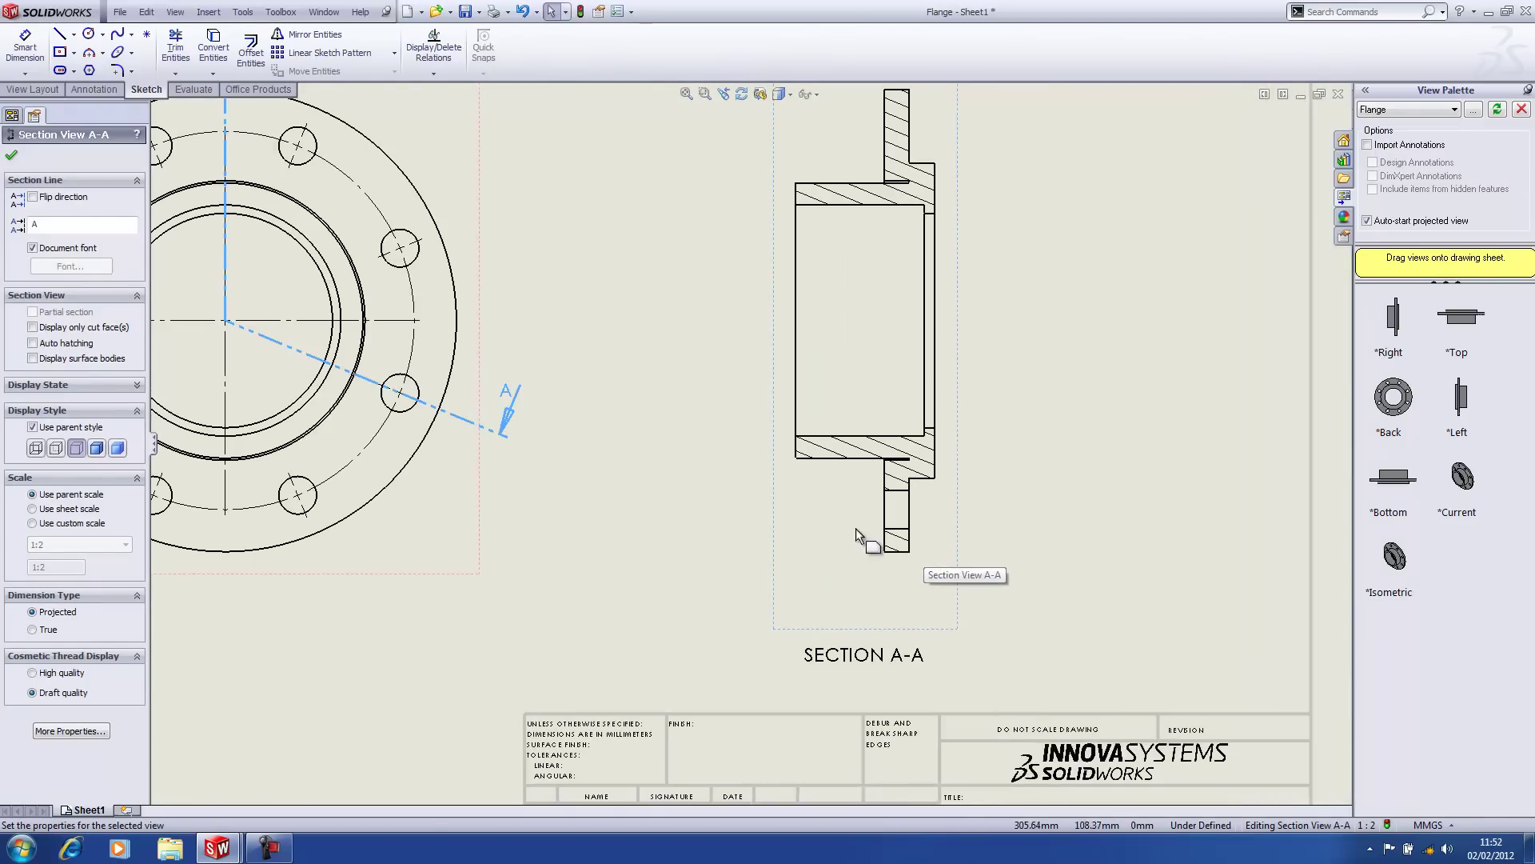
left_click(853, 498)
left_click(973, 512)
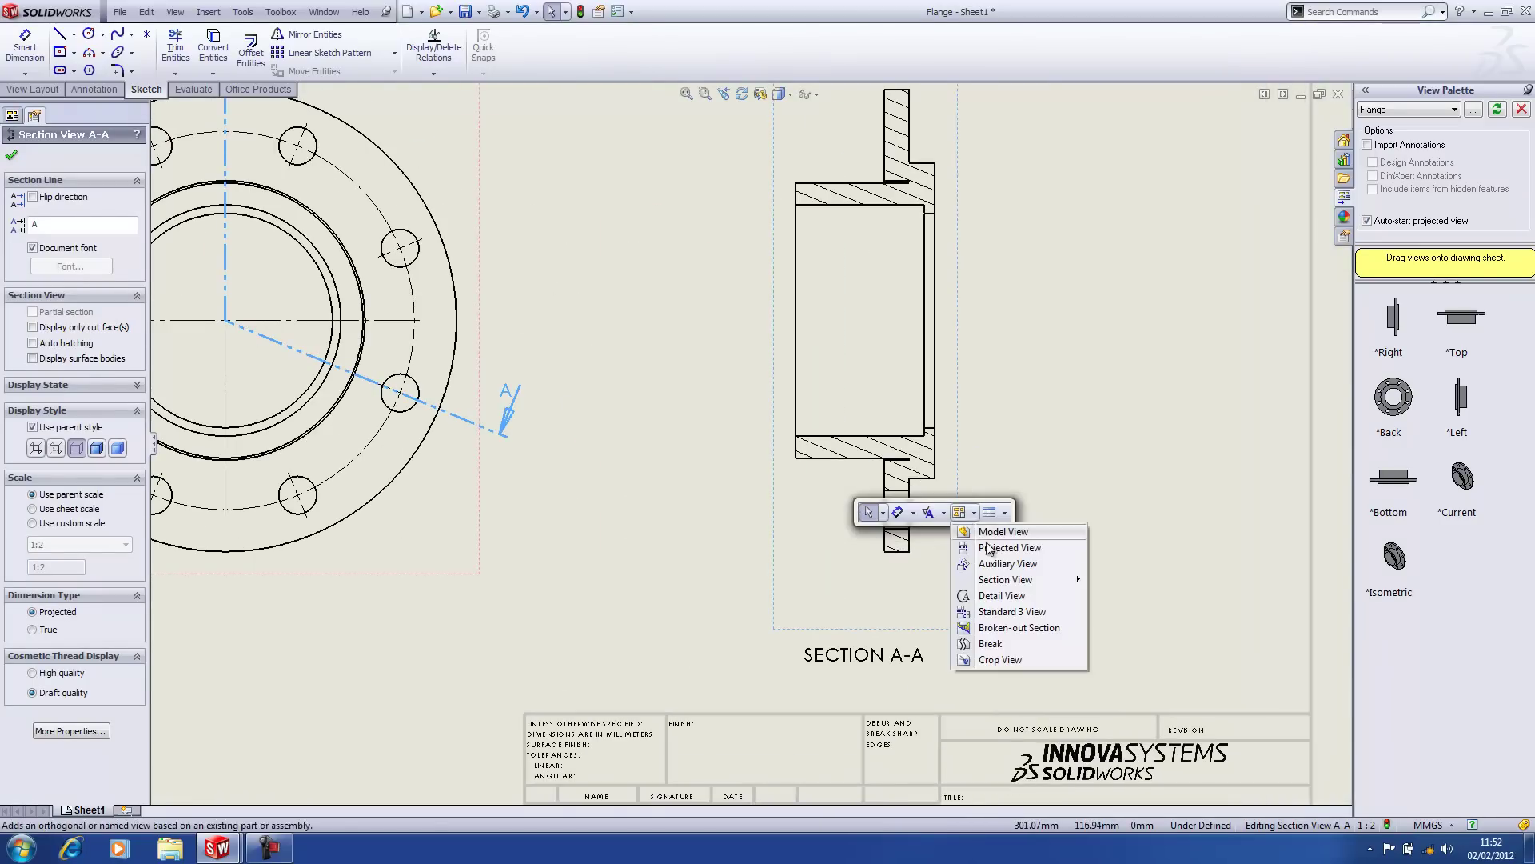
left_click(1001, 595)
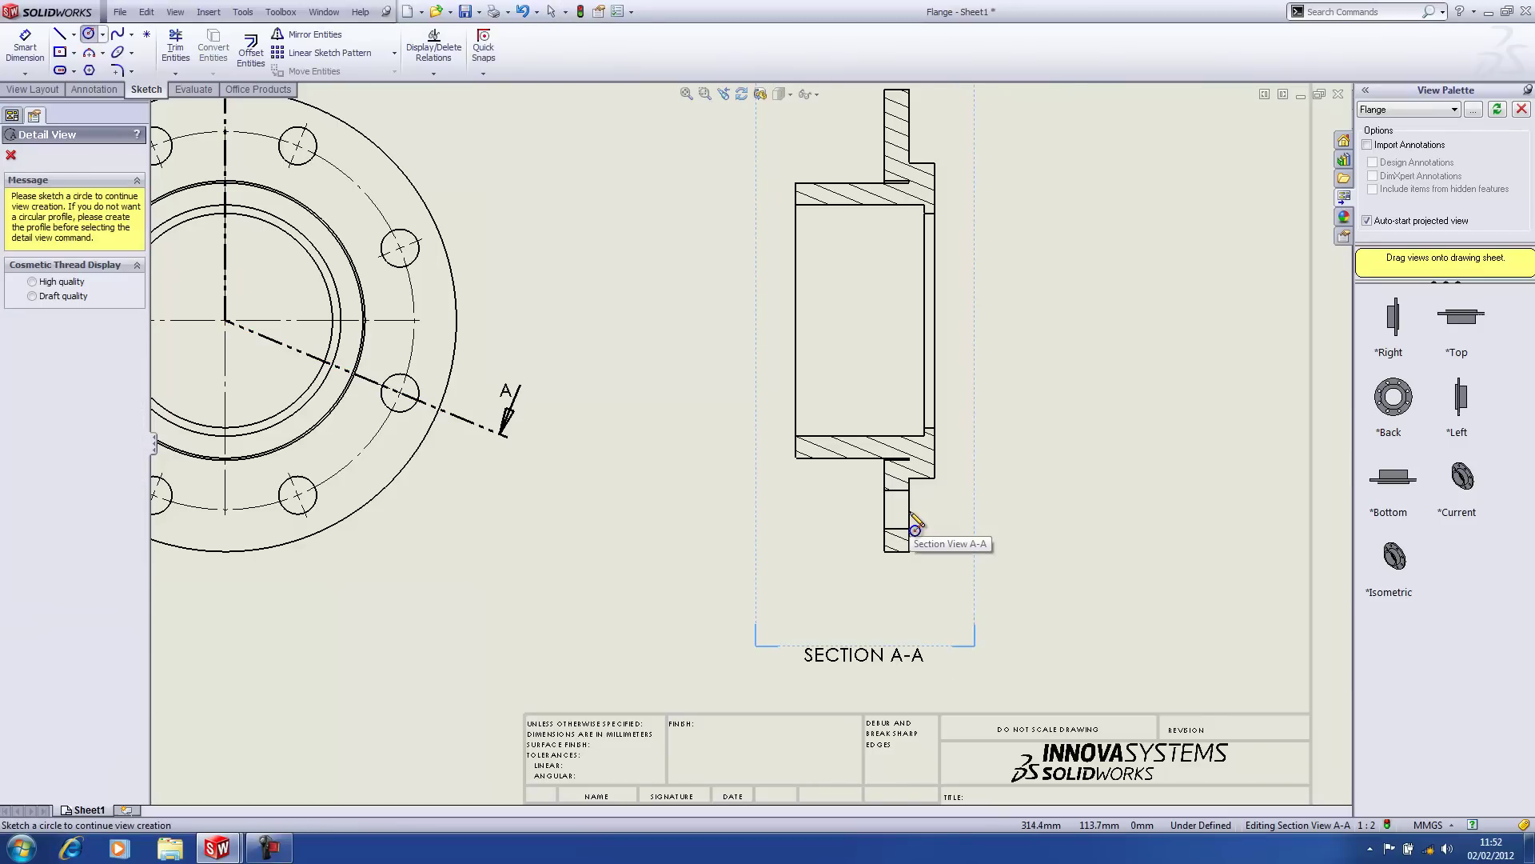
key("Escape")
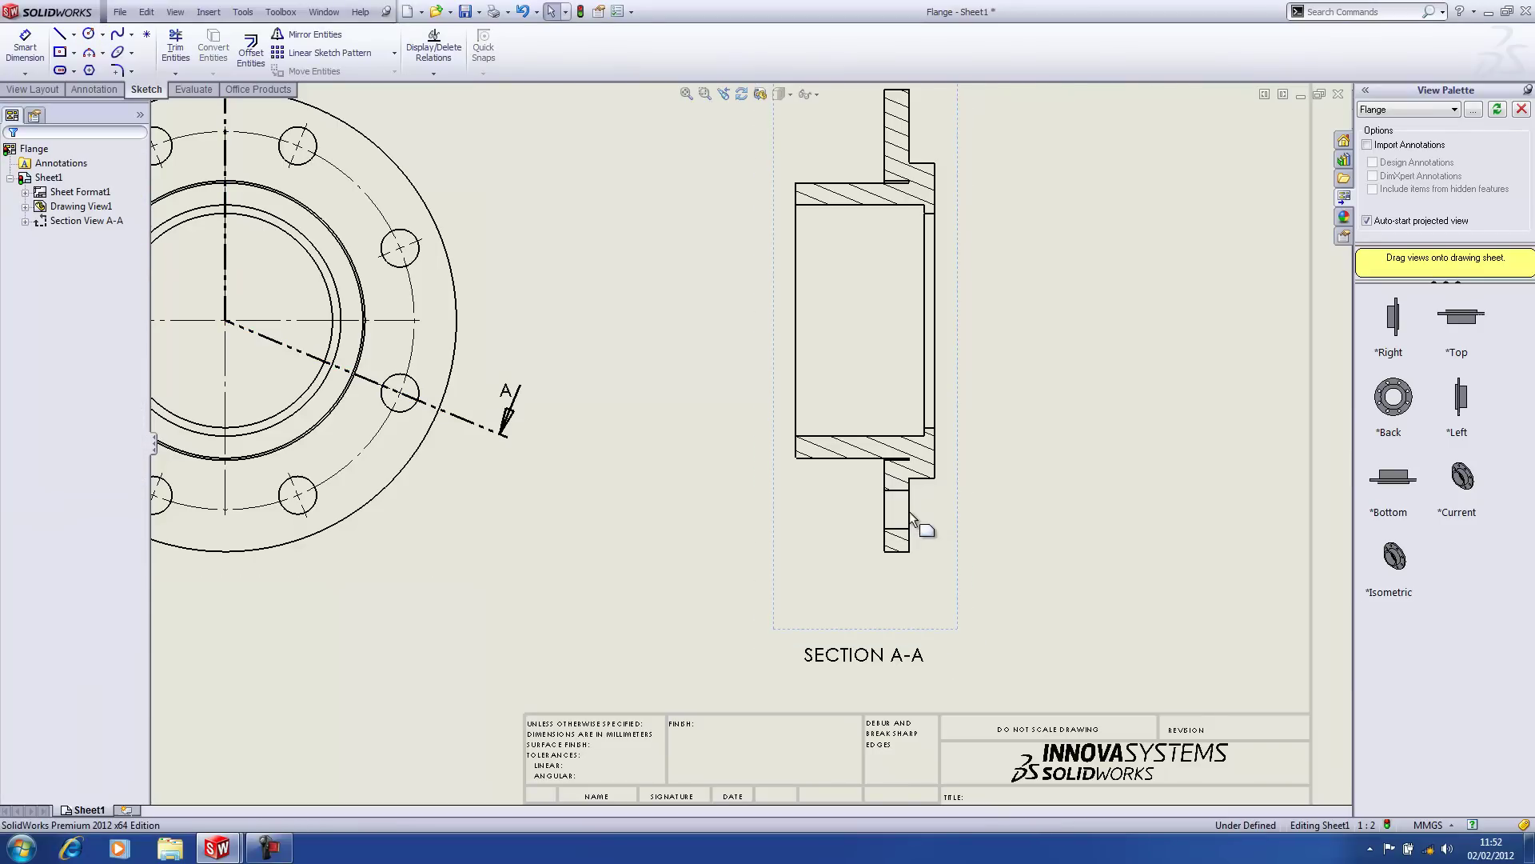
Sketch a closed four-point spline around the lower flange rim and bolt hole in Section A-A.
left_click(117, 33)
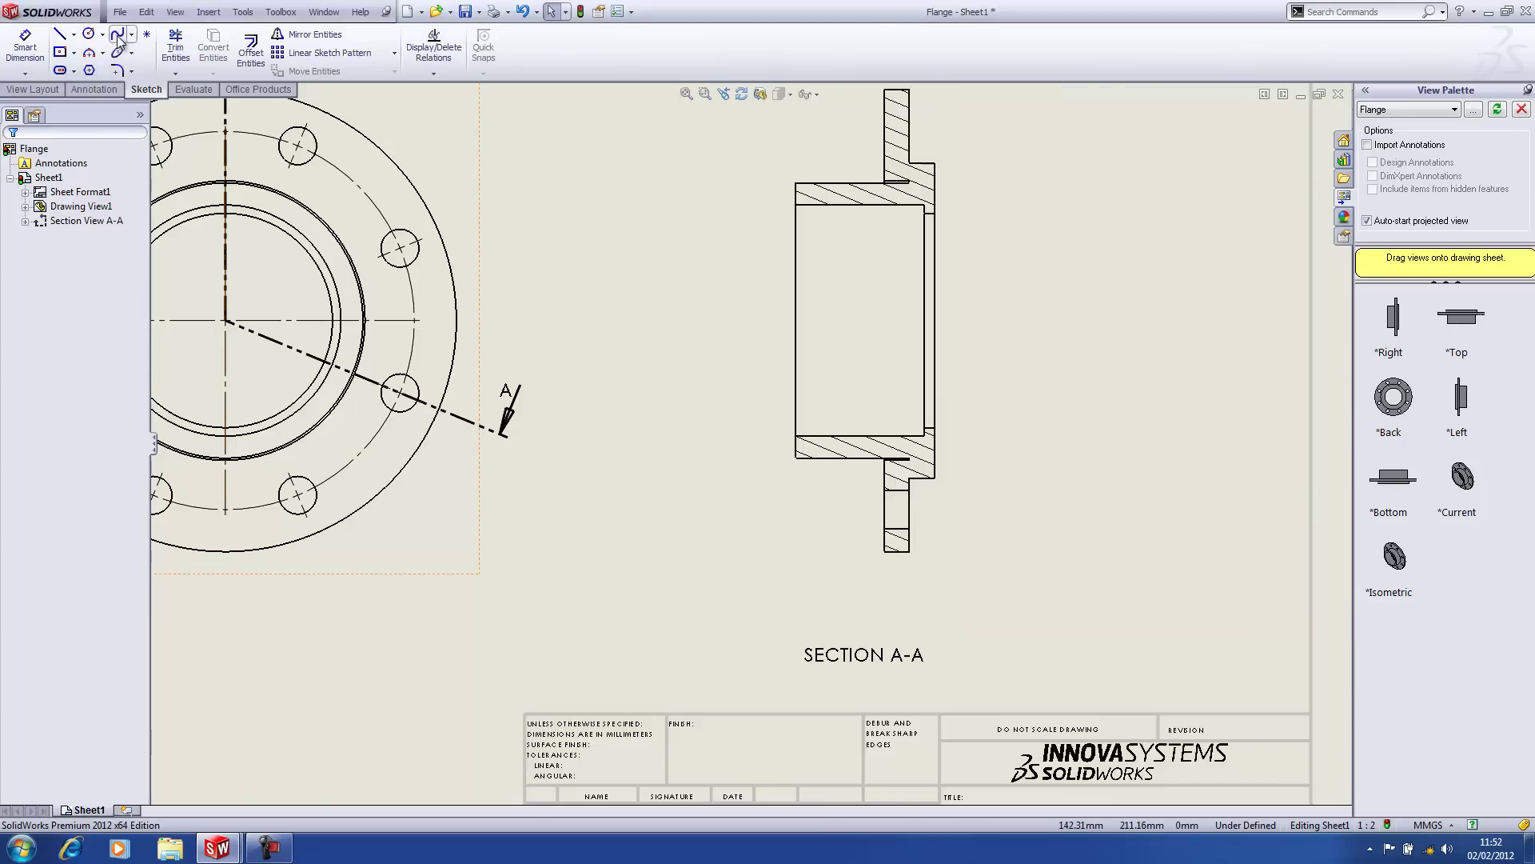
left_click(899, 424)
left_click(859, 478)
left_click(894, 552)
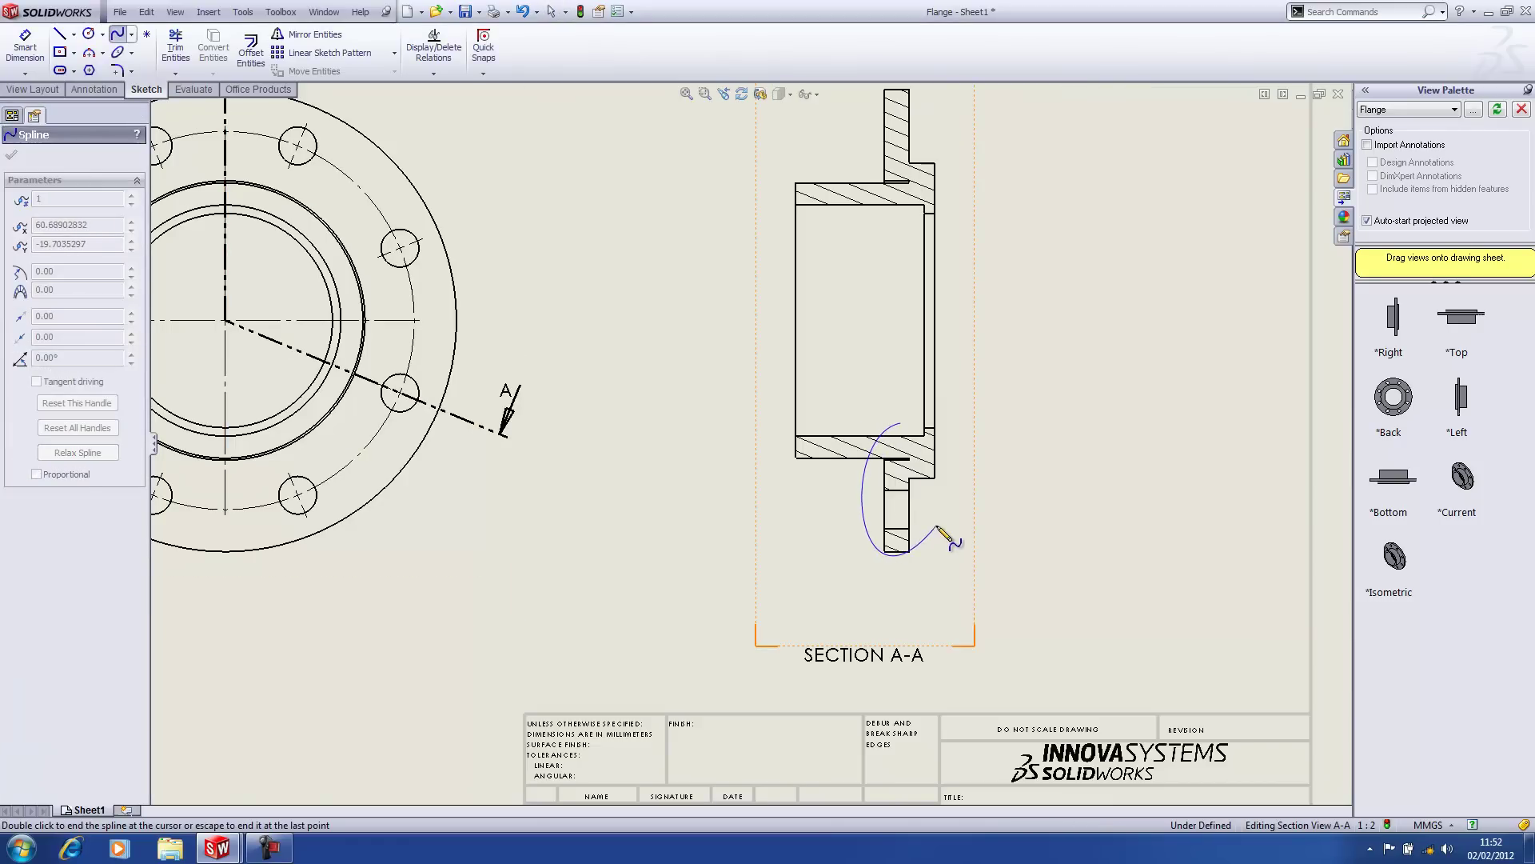
left_click(936, 524)
left_click(901, 423)
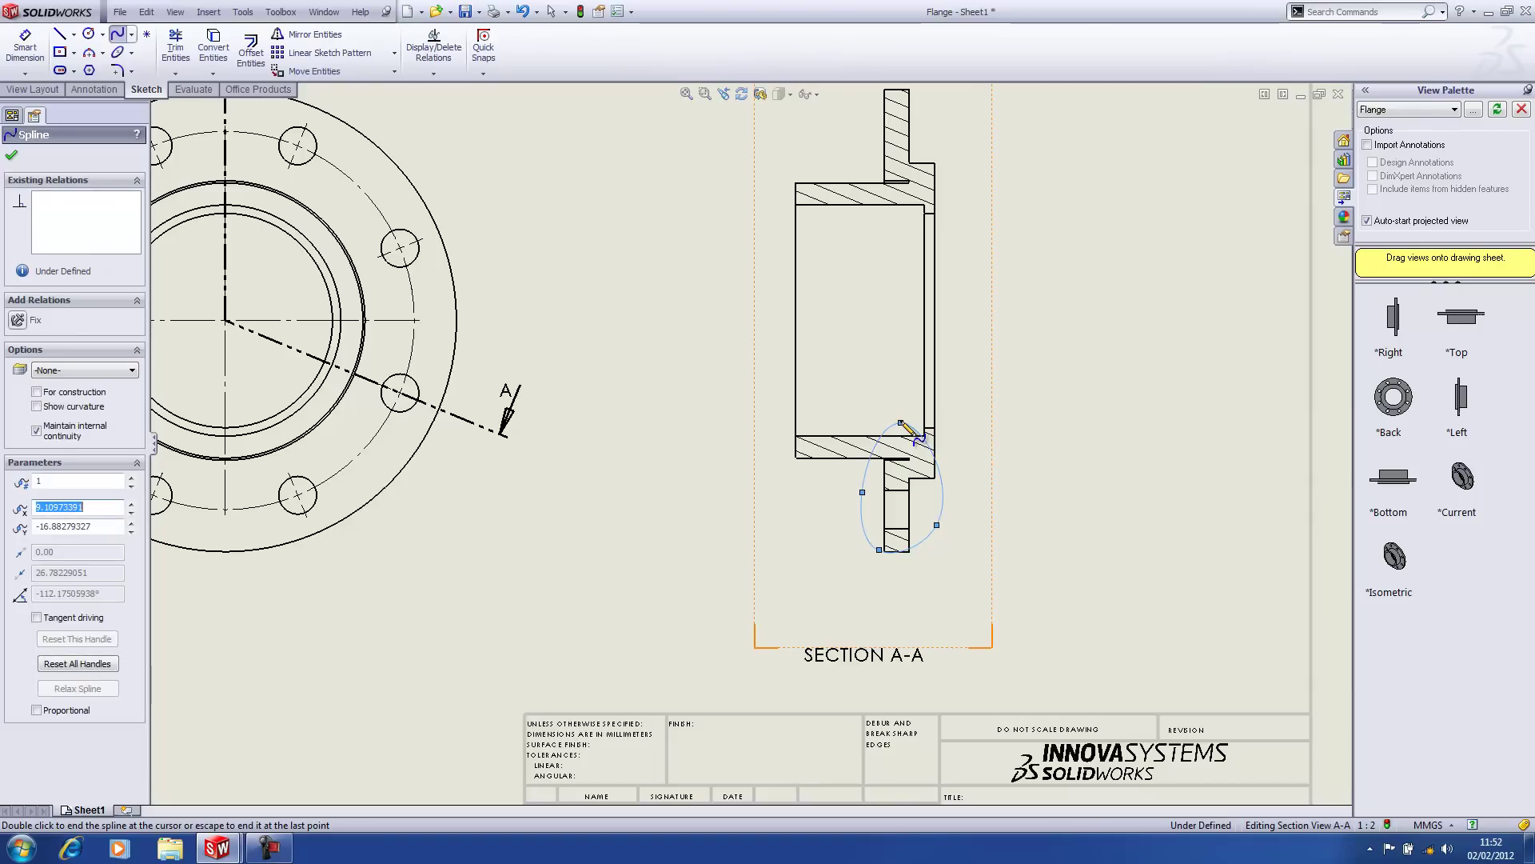
Create detail view B at 1:1 scale from the spline profile, place it beside Section A-A, and enlarge its outline.
left_click(1000, 437)
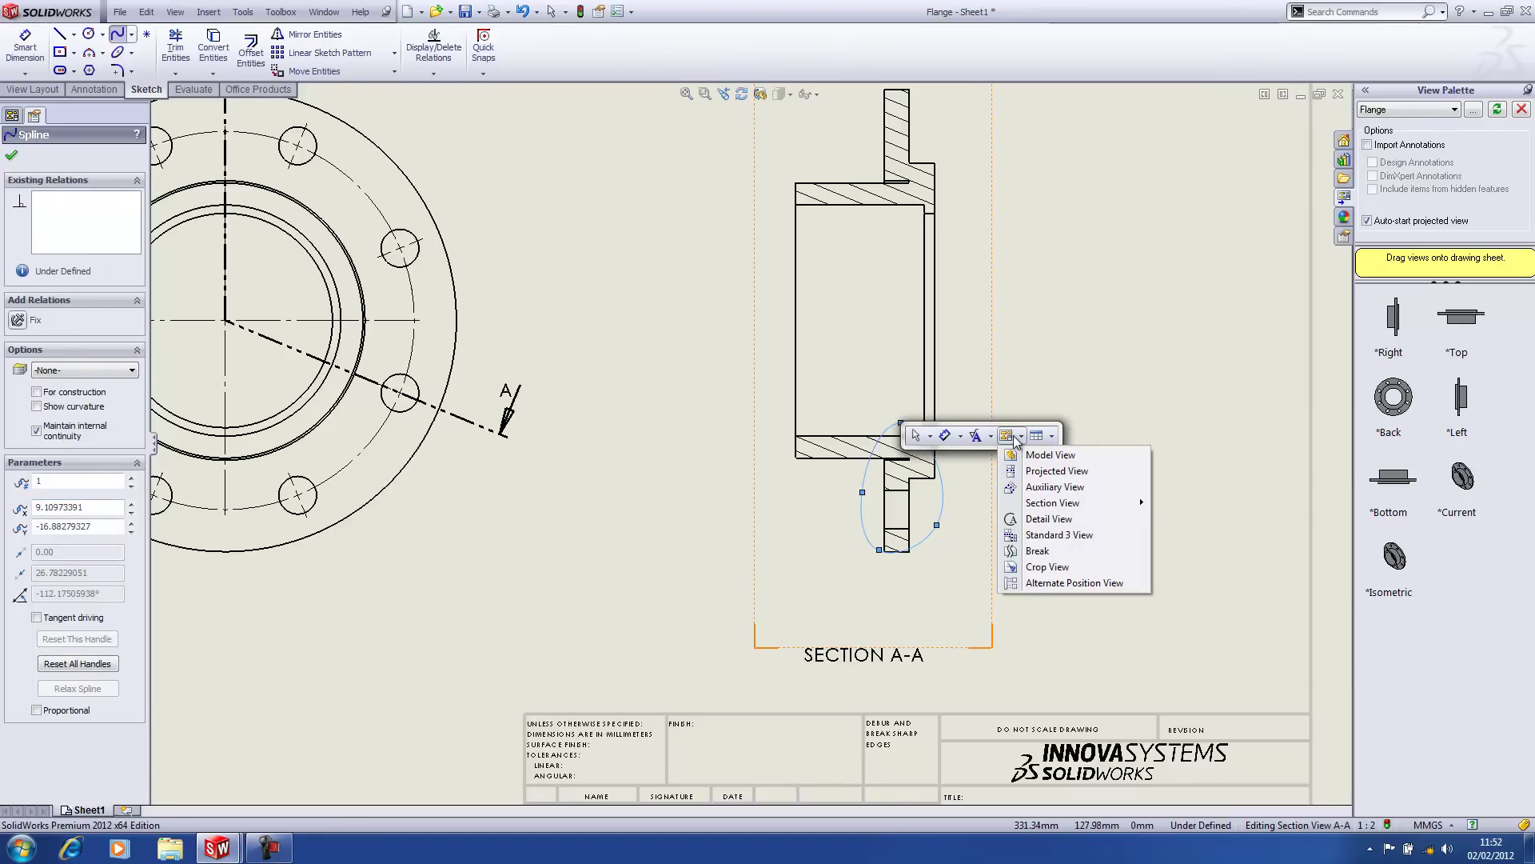
left_click(1039, 520)
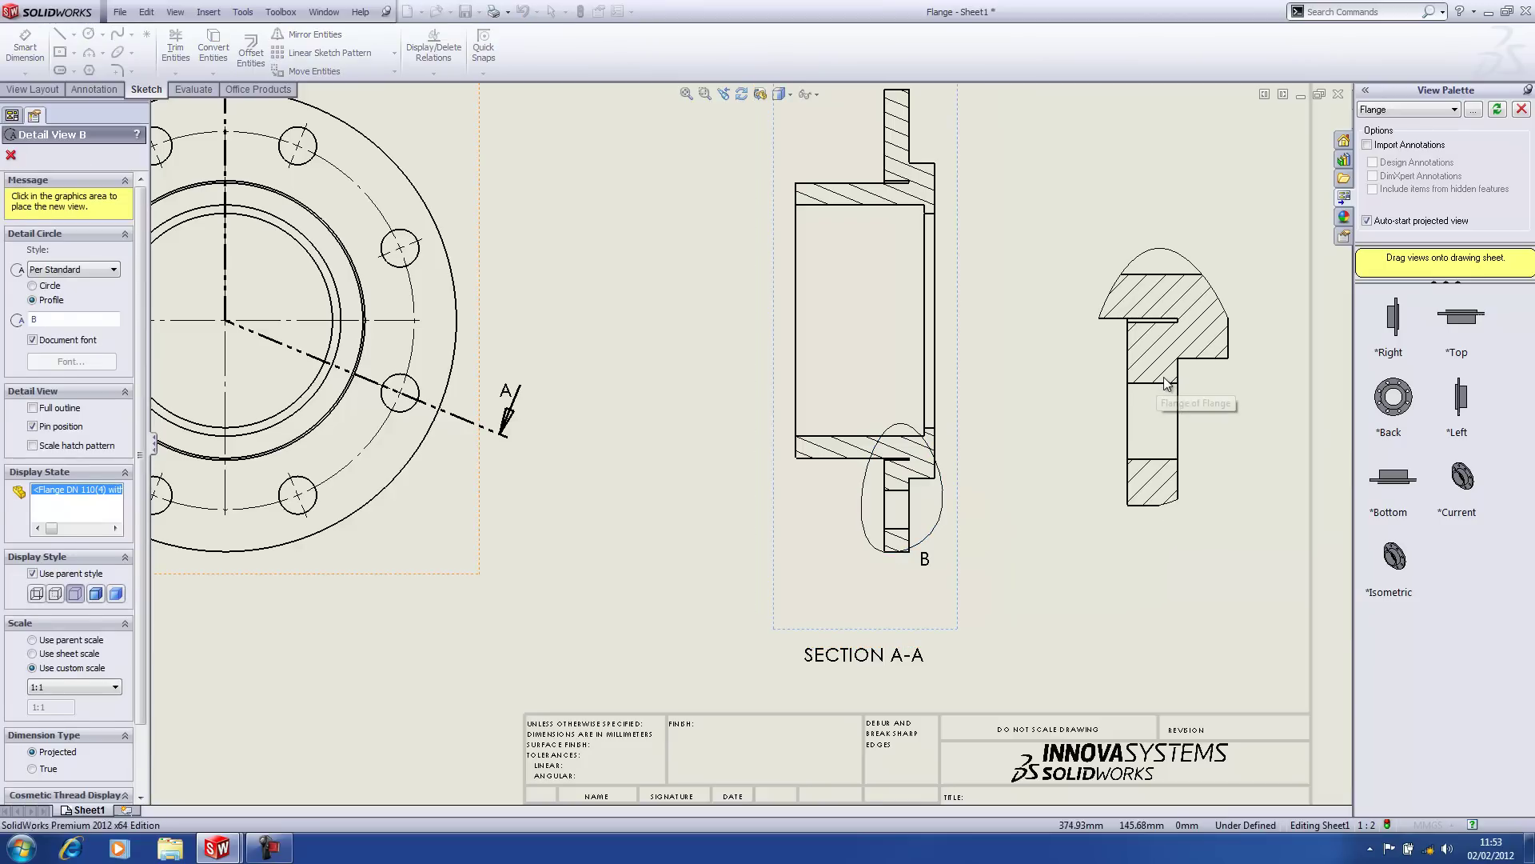
left_click(1164, 376)
left_click(1019, 547)
mouse_move(937, 519)
left_mouse_down()
mouse_move(970, 552)
mouse_move(944, 532)
left_mouse_up()
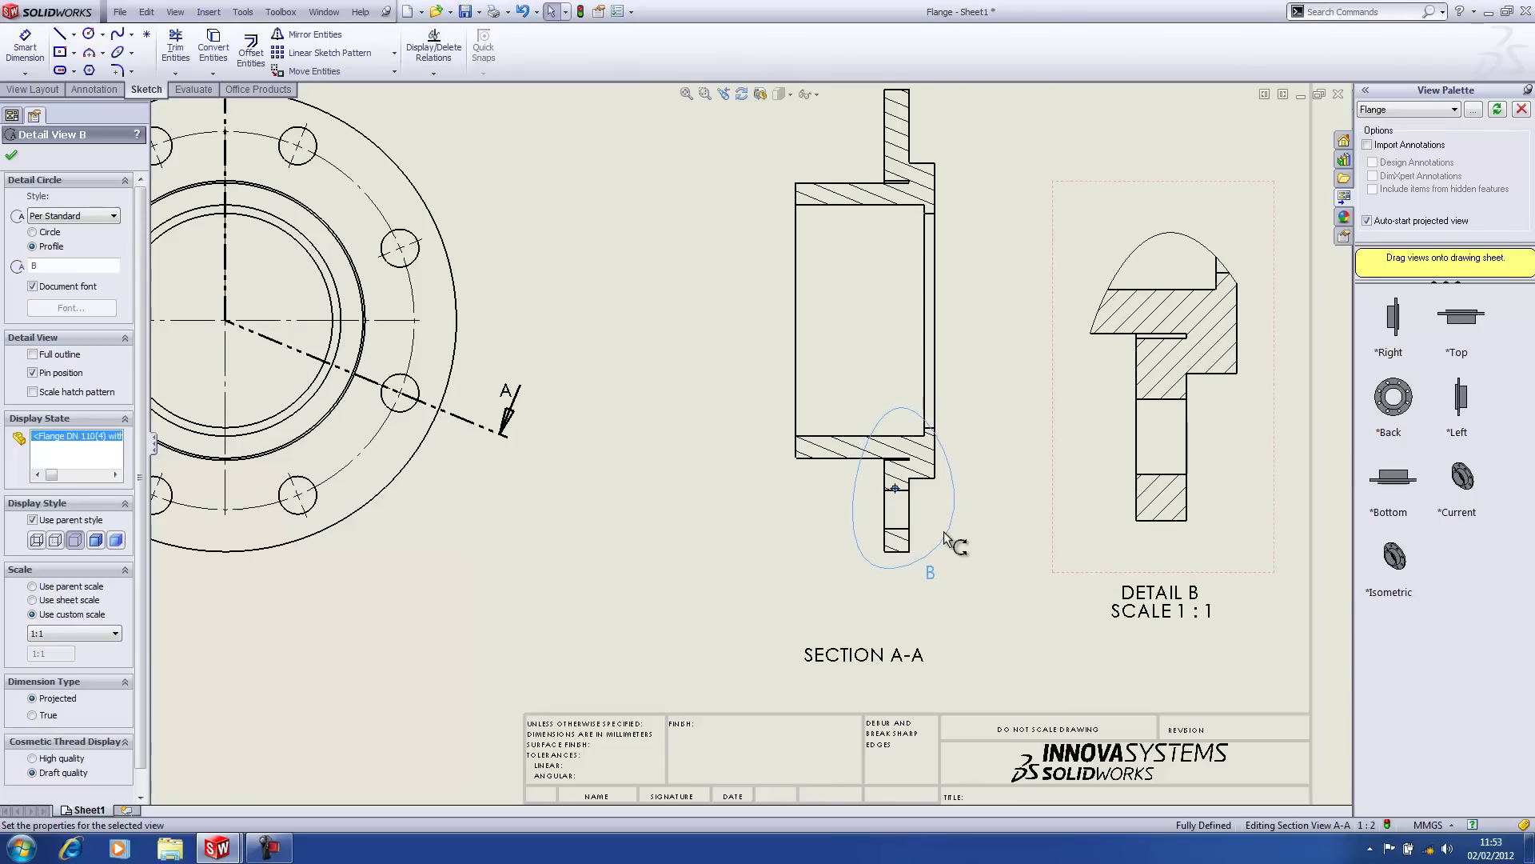
Try the Connected detail circle style on detail view B and restore the Per Standard style.
left_click(114, 216)
left_click(96, 277)
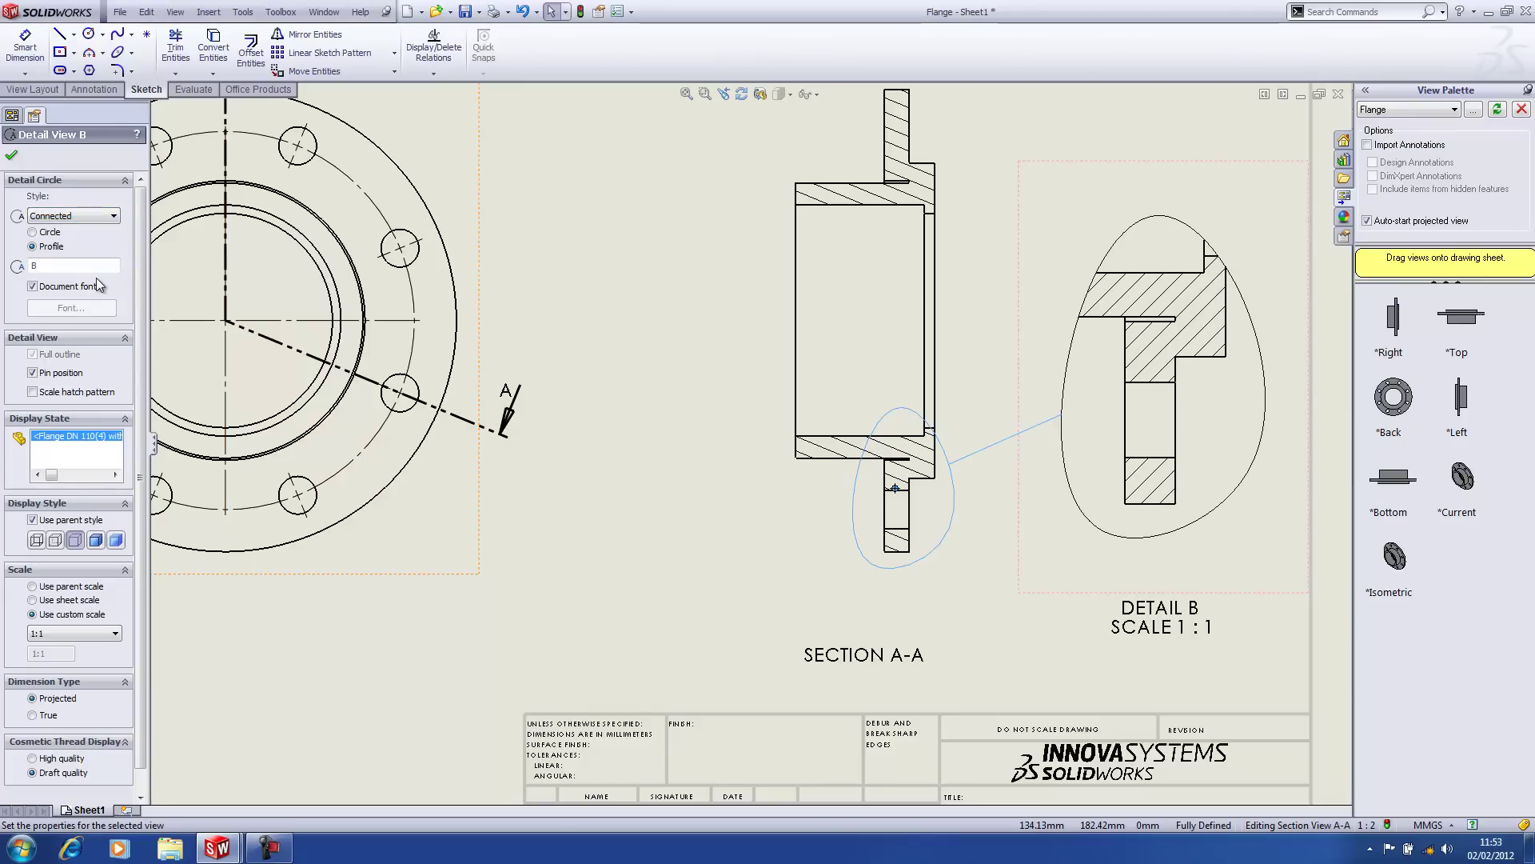
left_click(97, 216)
left_click(96, 231)
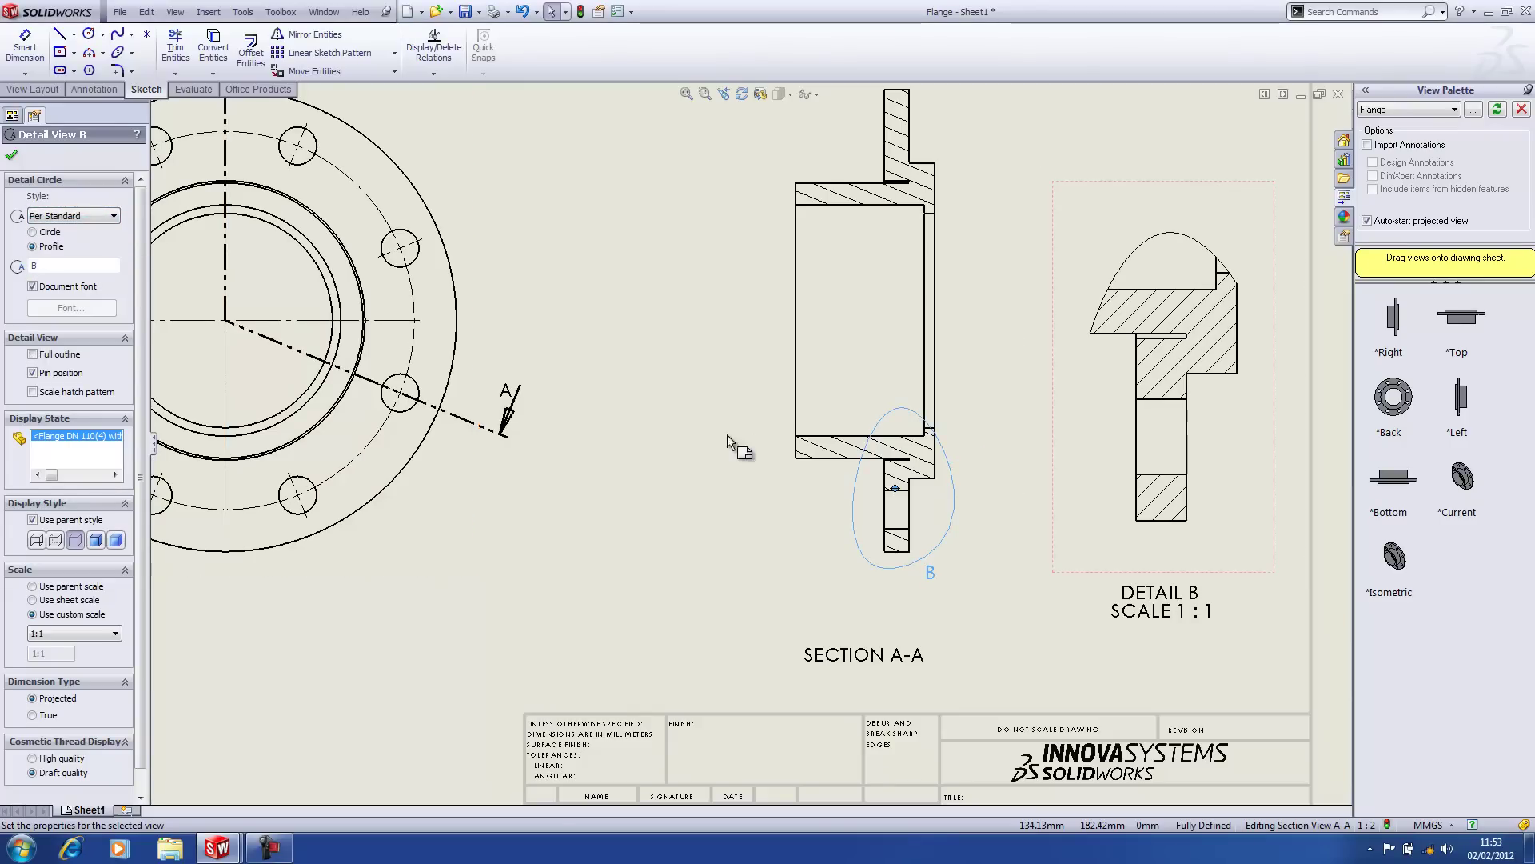
left_click(1009, 431)
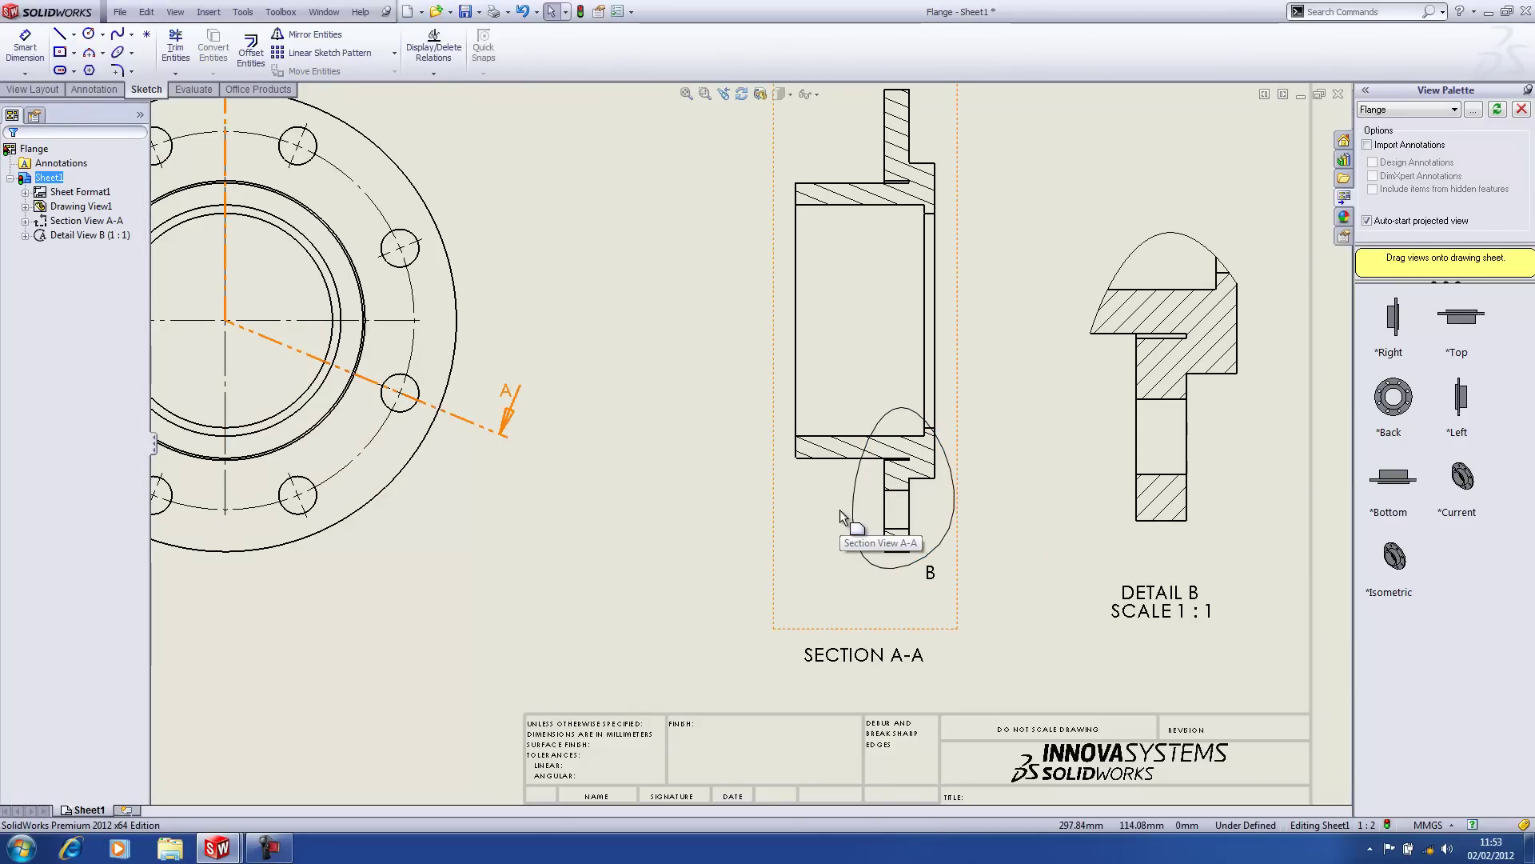
Insert centerlines automatically for the whole of Section A-A and detail view B using the Select View option.
left_click(803, 545)
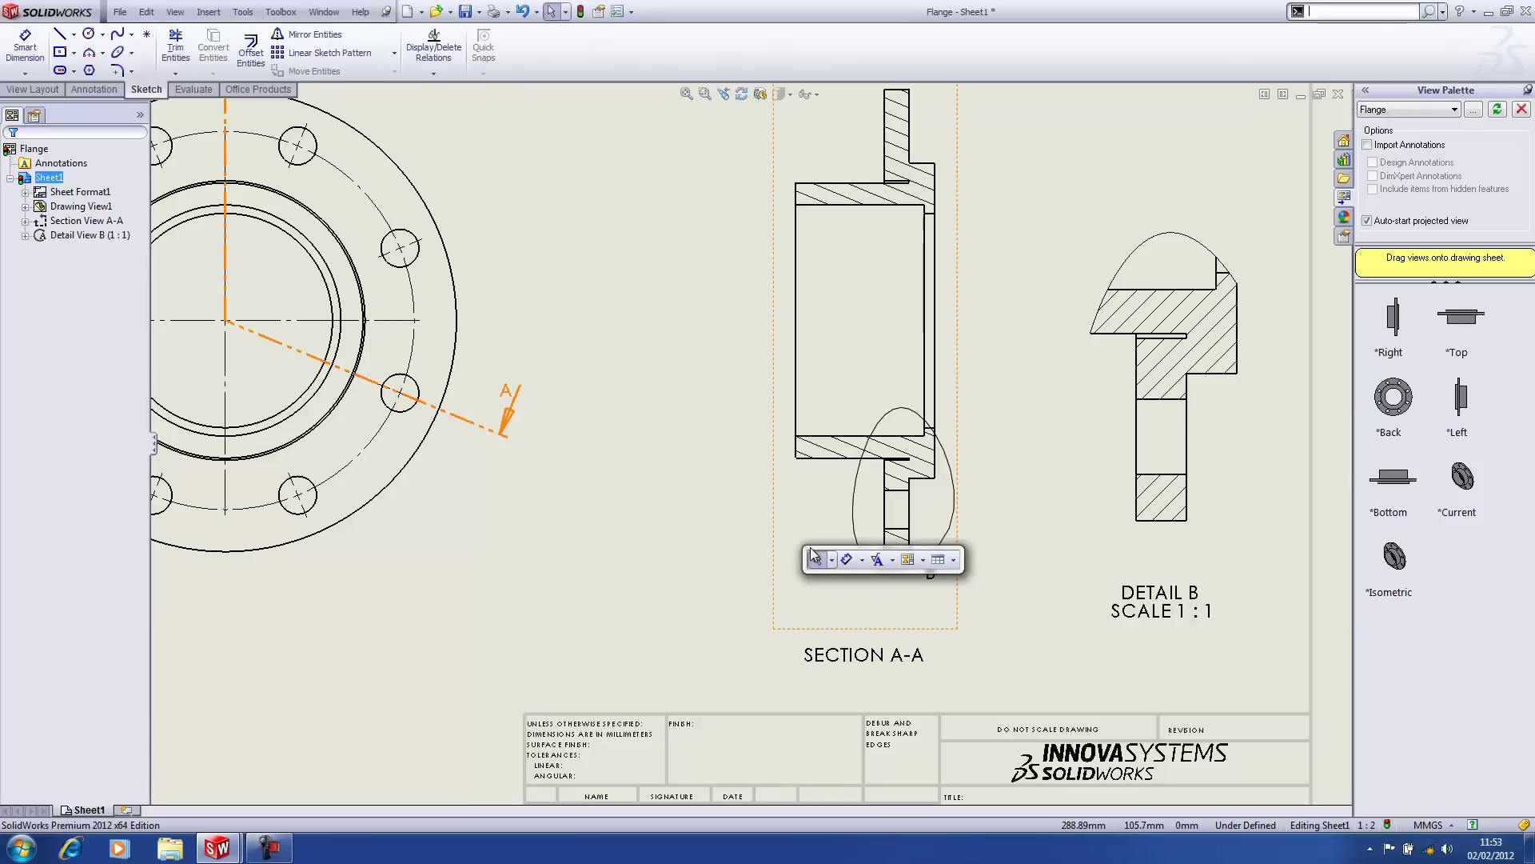
left_click(893, 559)
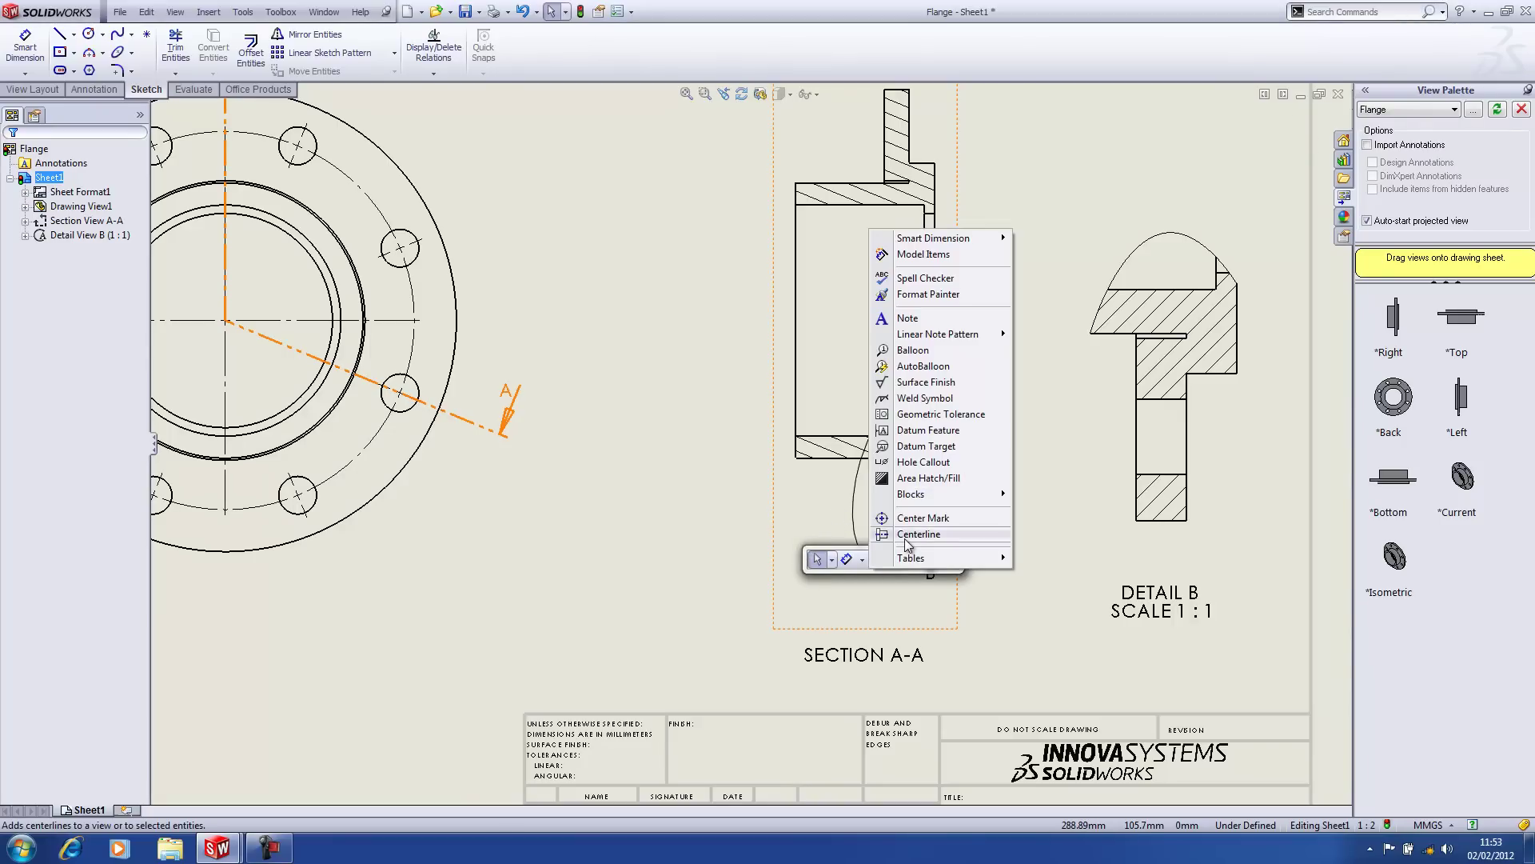
left_click(908, 534)
left_click(30, 333)
left_click(794, 544)
left_click(1097, 537)
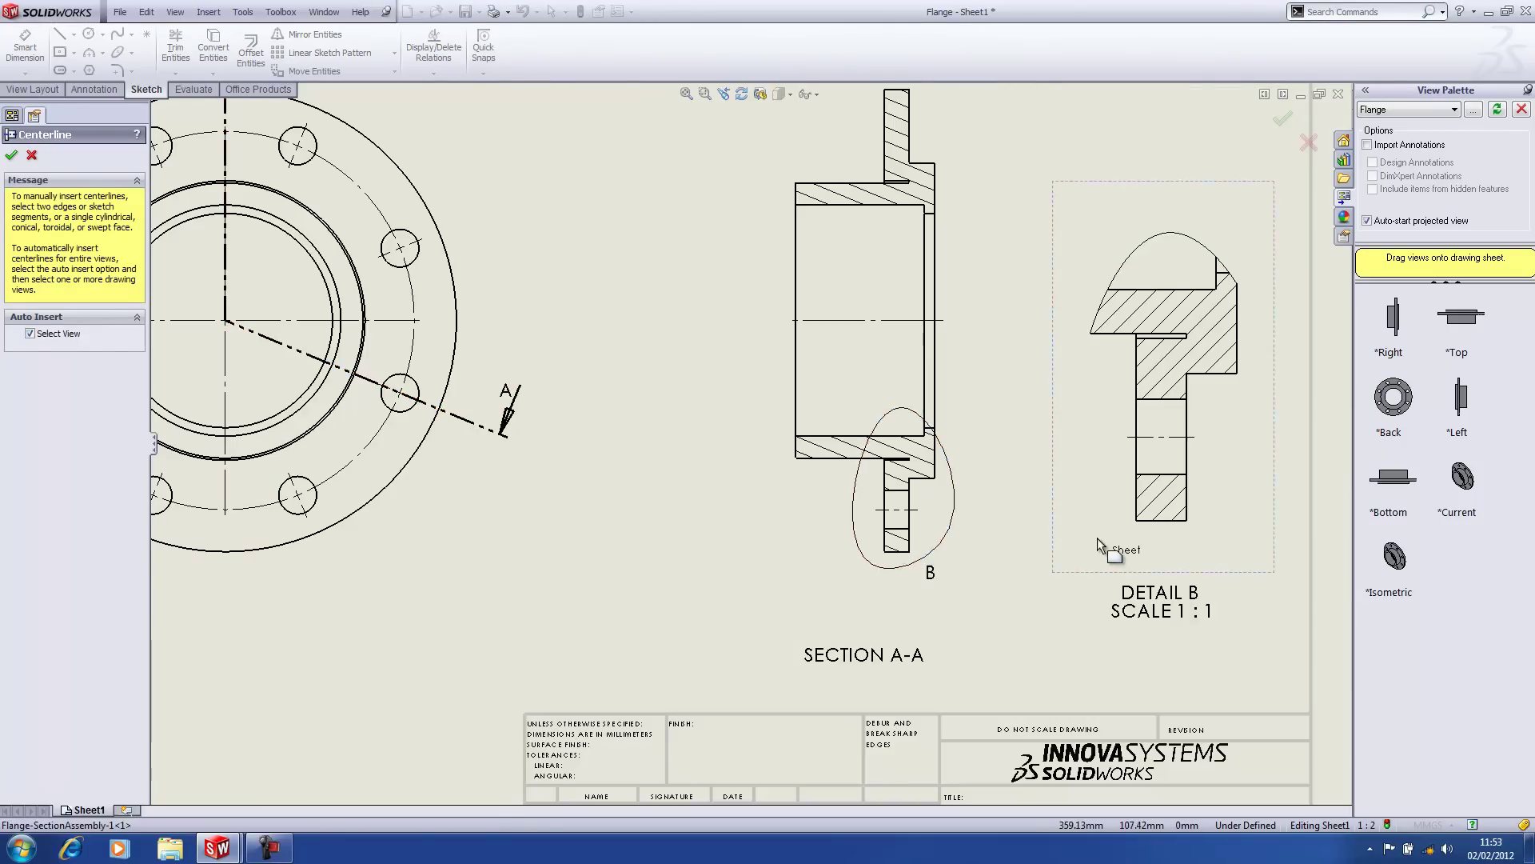
Finish the centerlines and dimension the narrow groove's length and height in Detail View B.
left_click(11, 156)
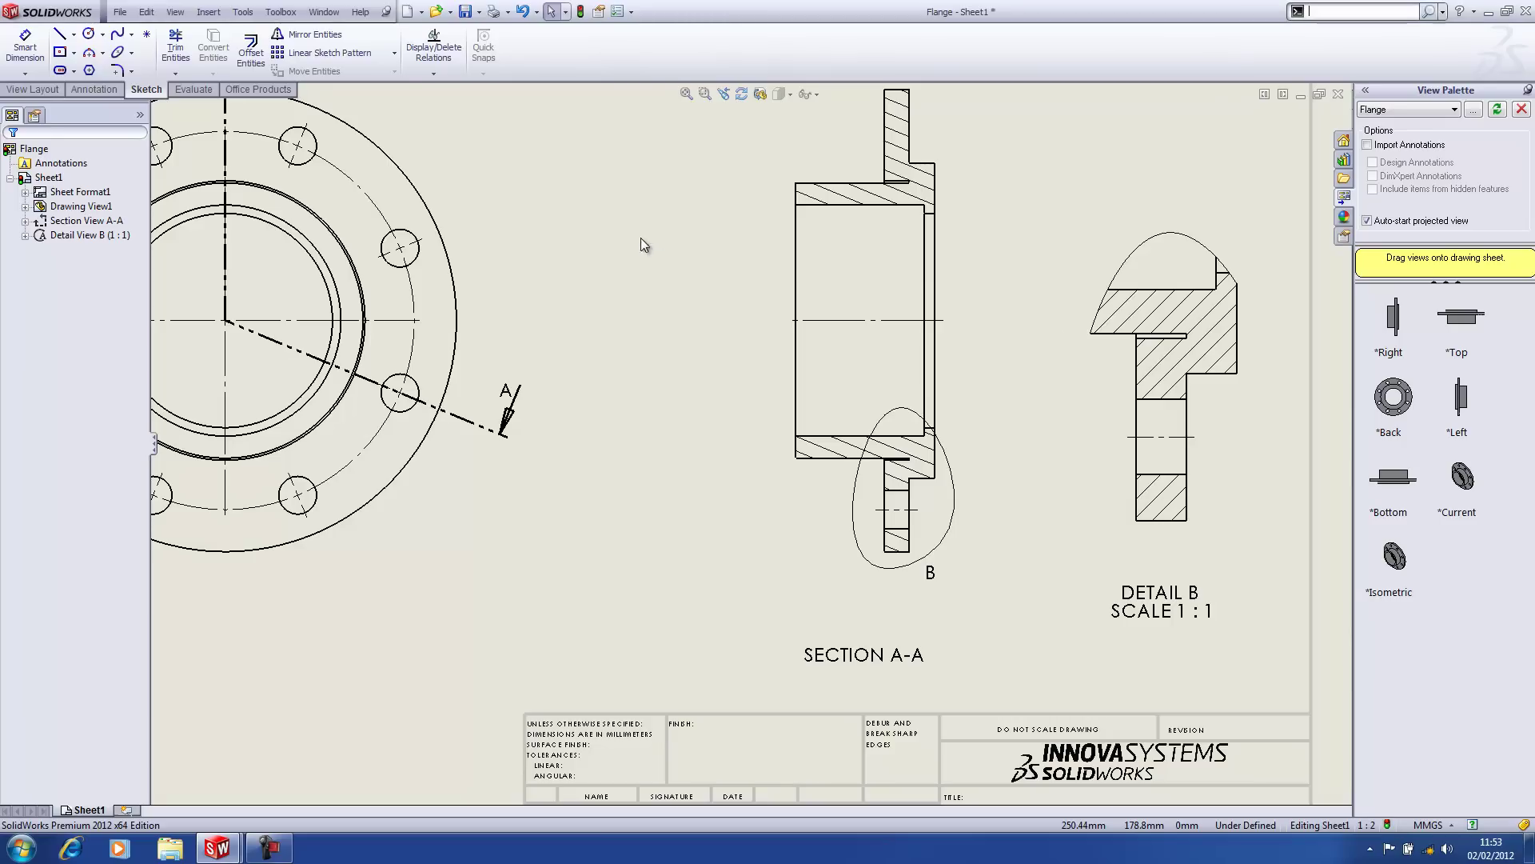
key("s")
left_click(685, 255)
left_click(1164, 338)
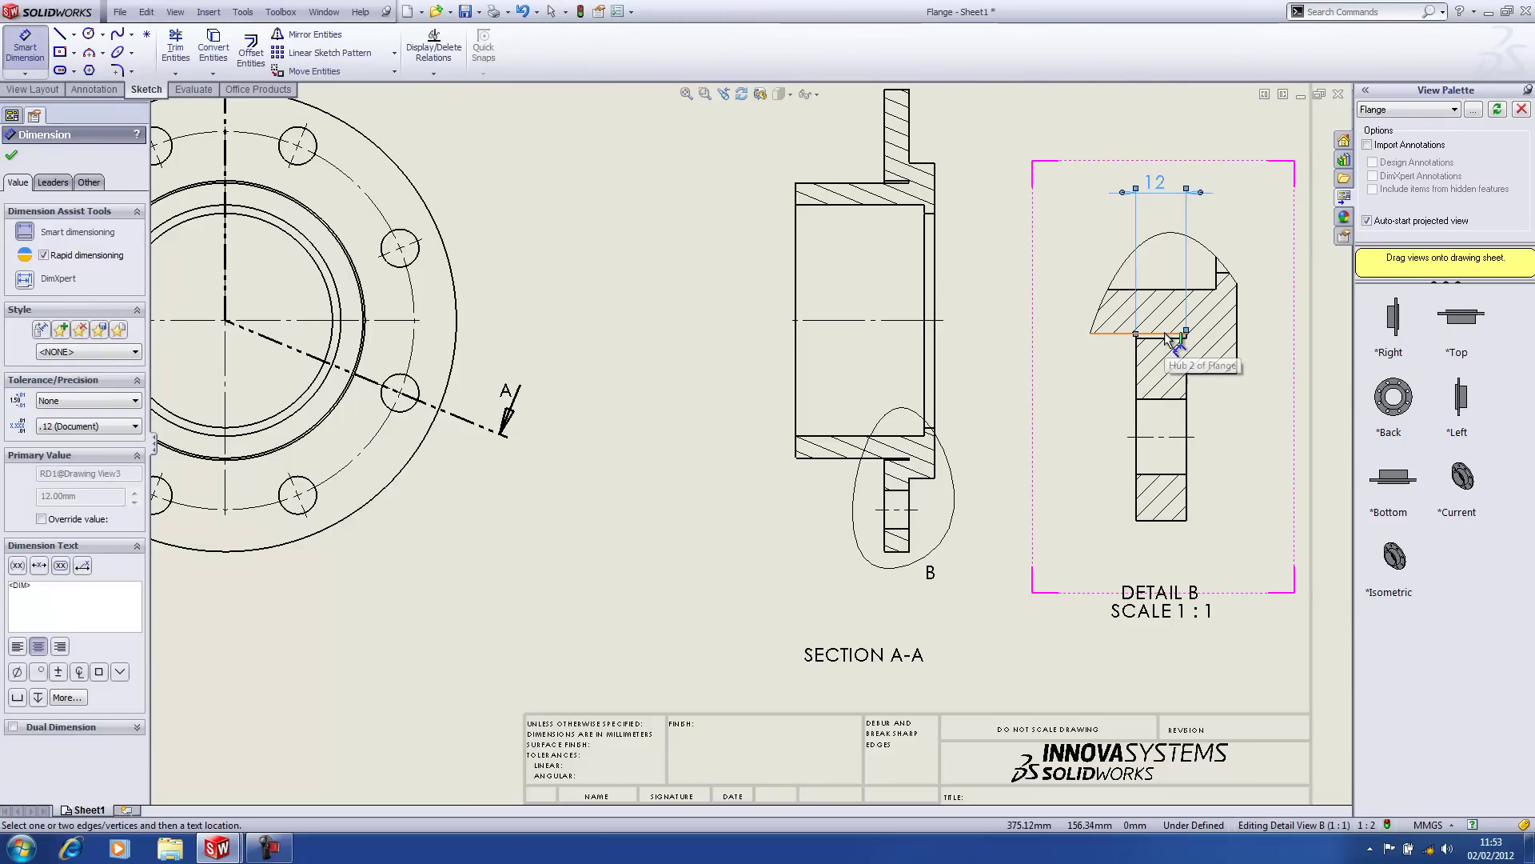
left_click(1188, 338)
key("Escape")
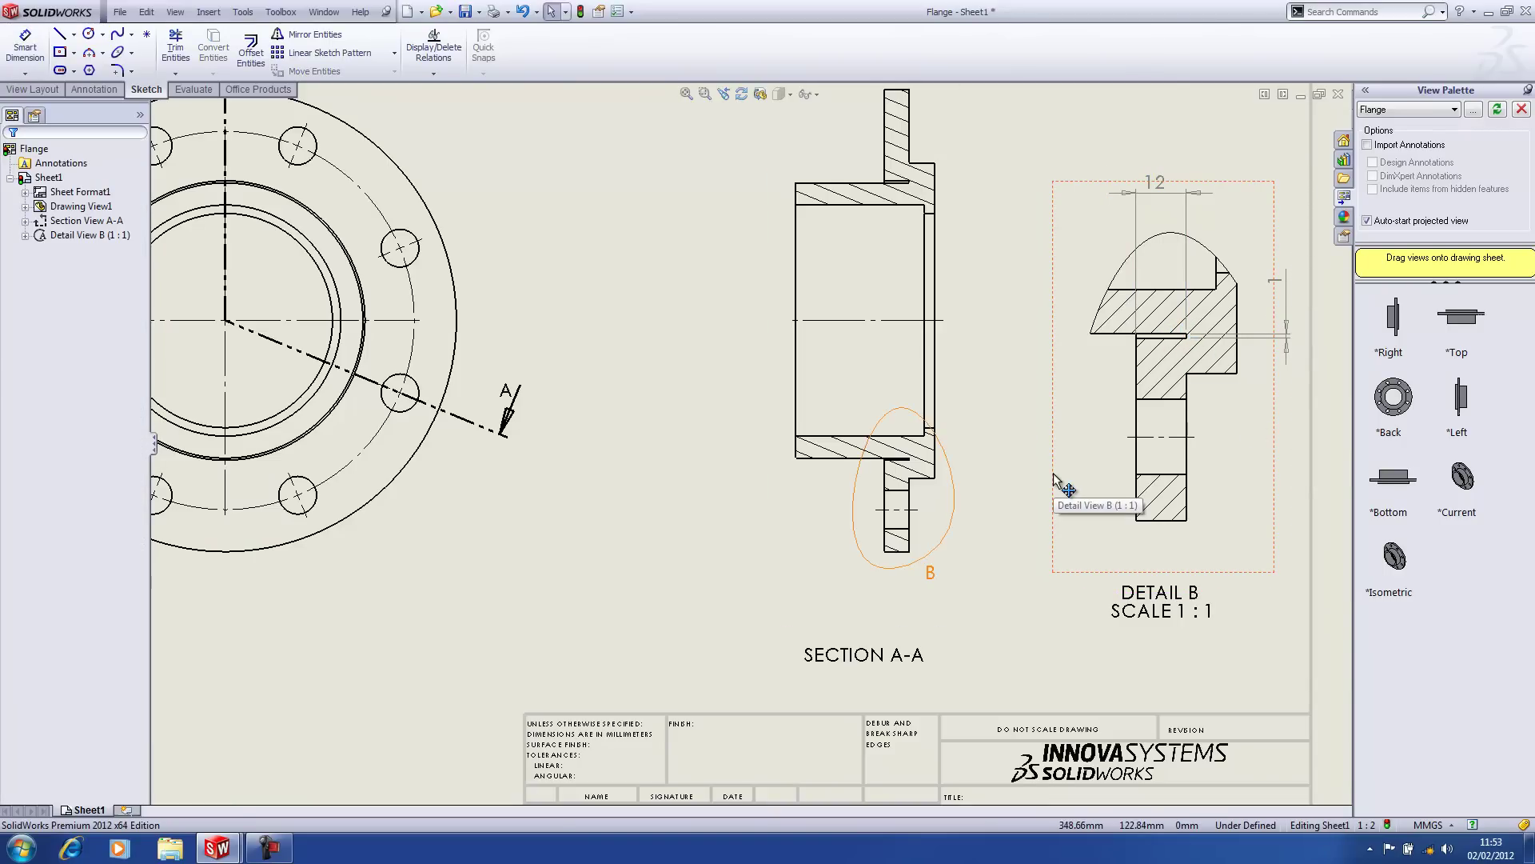
Add a diameter dimension across the raised shoulder on the flange face side of Section View A-A.
left_click(932, 164)
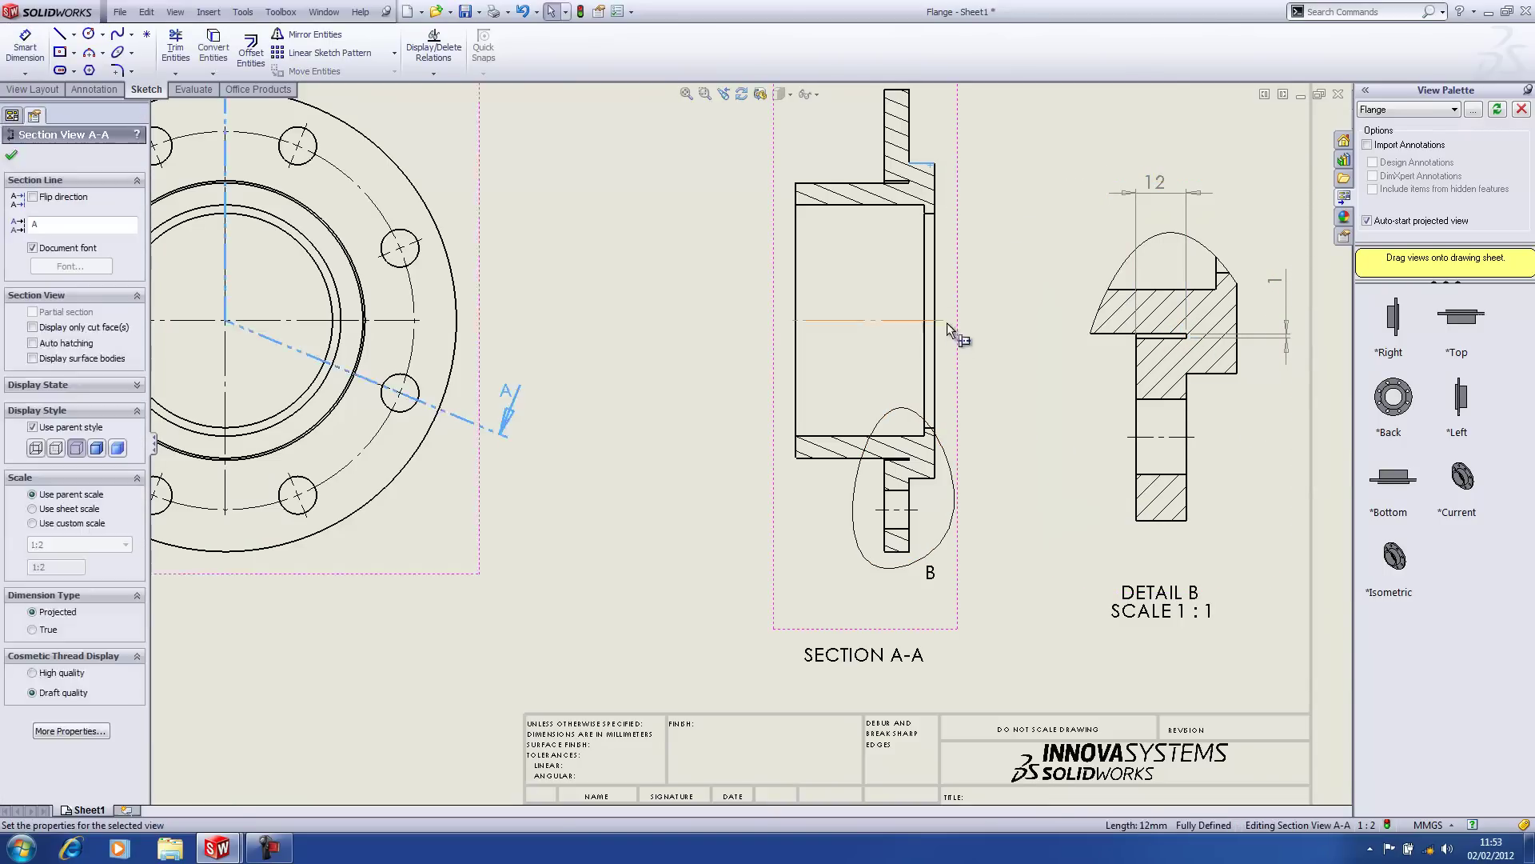
key("Escape")
key("s")
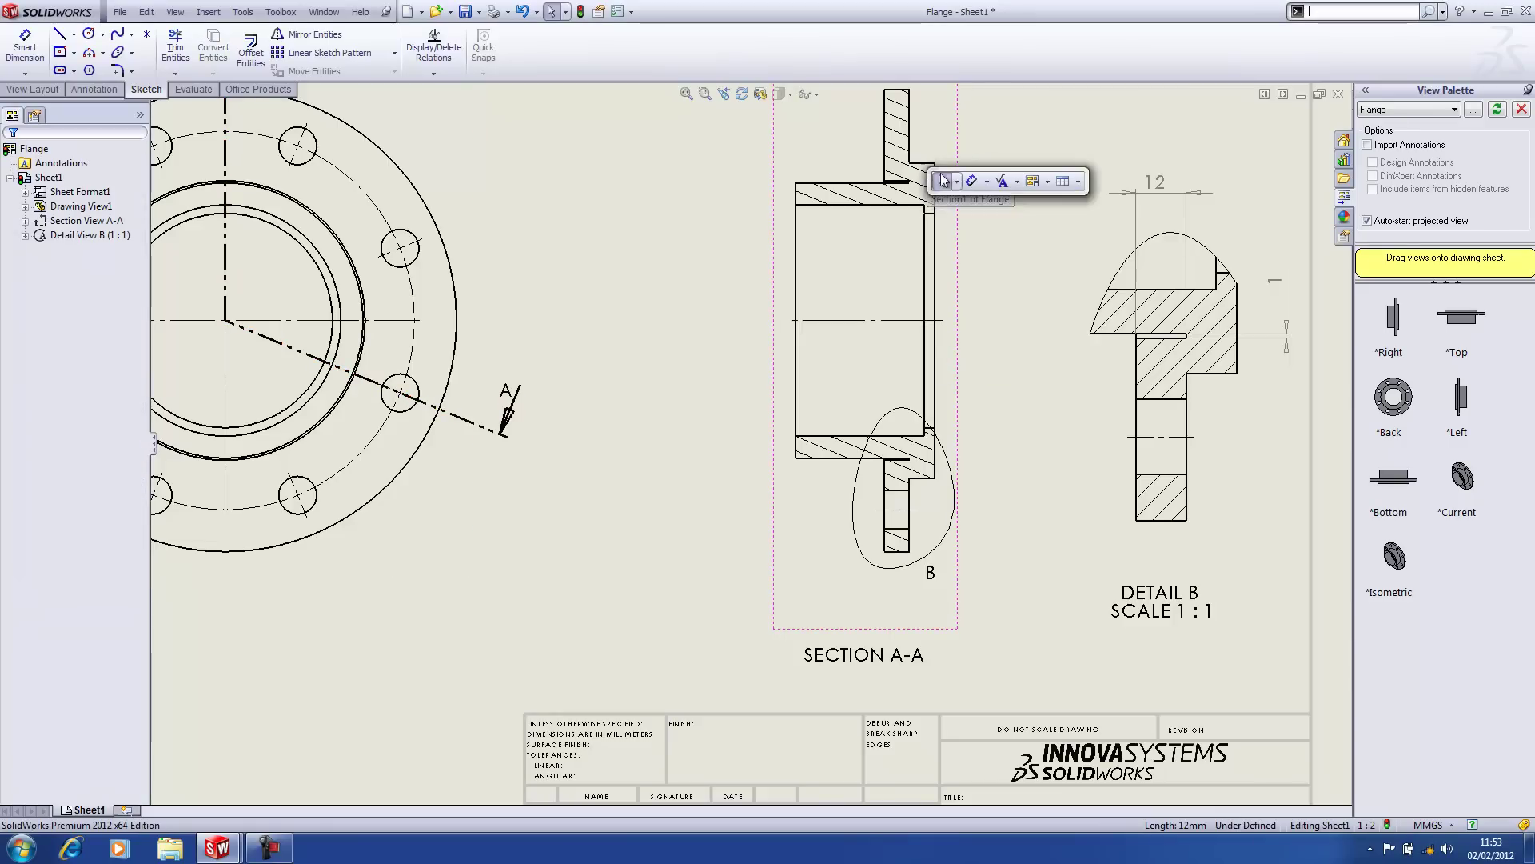
left_click(973, 182)
left_click(924, 162)
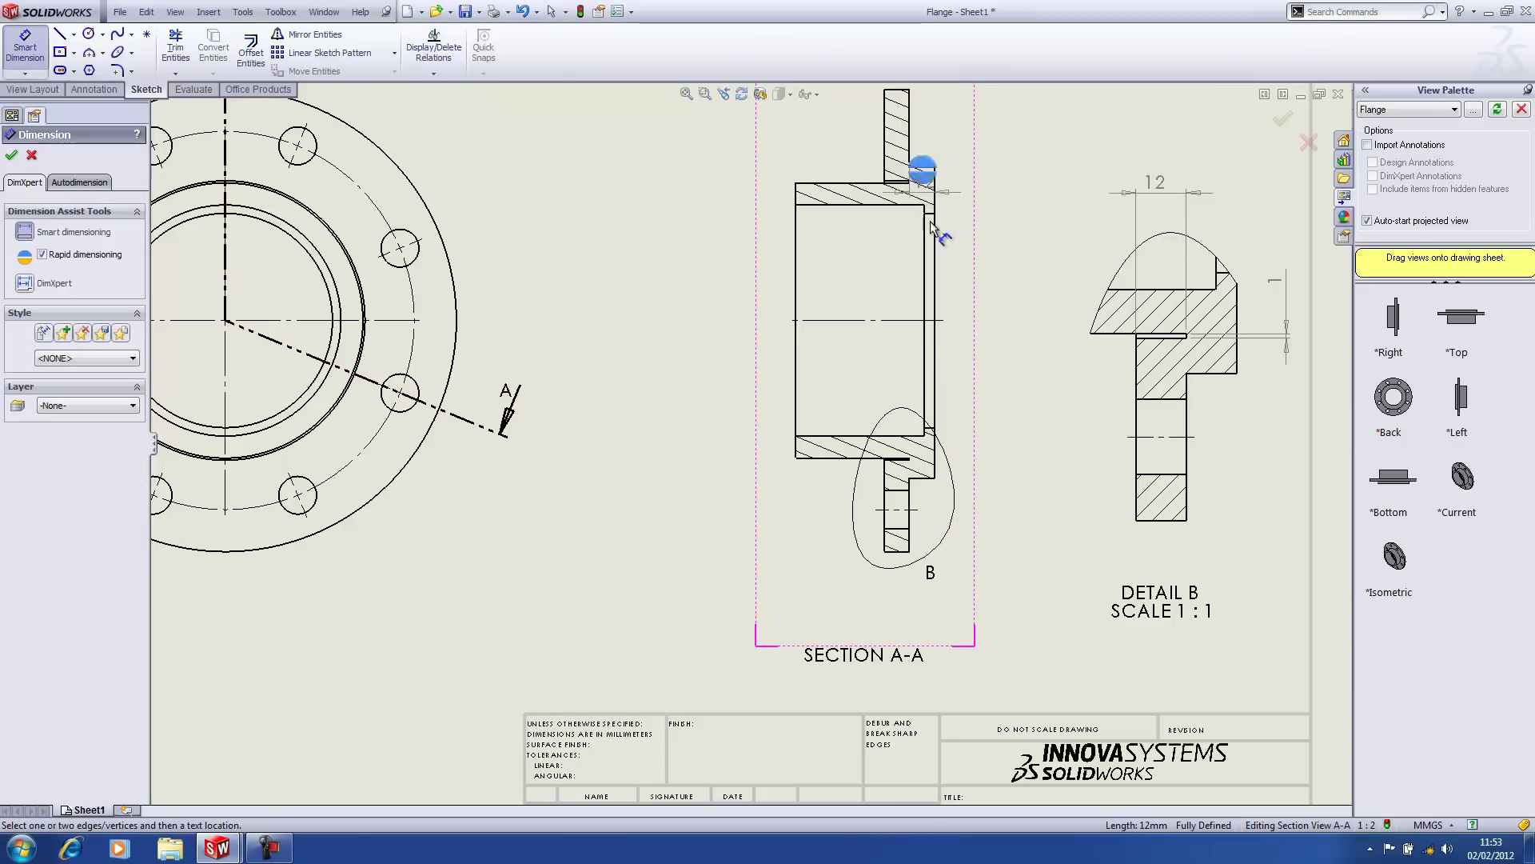
left_click(932, 478)
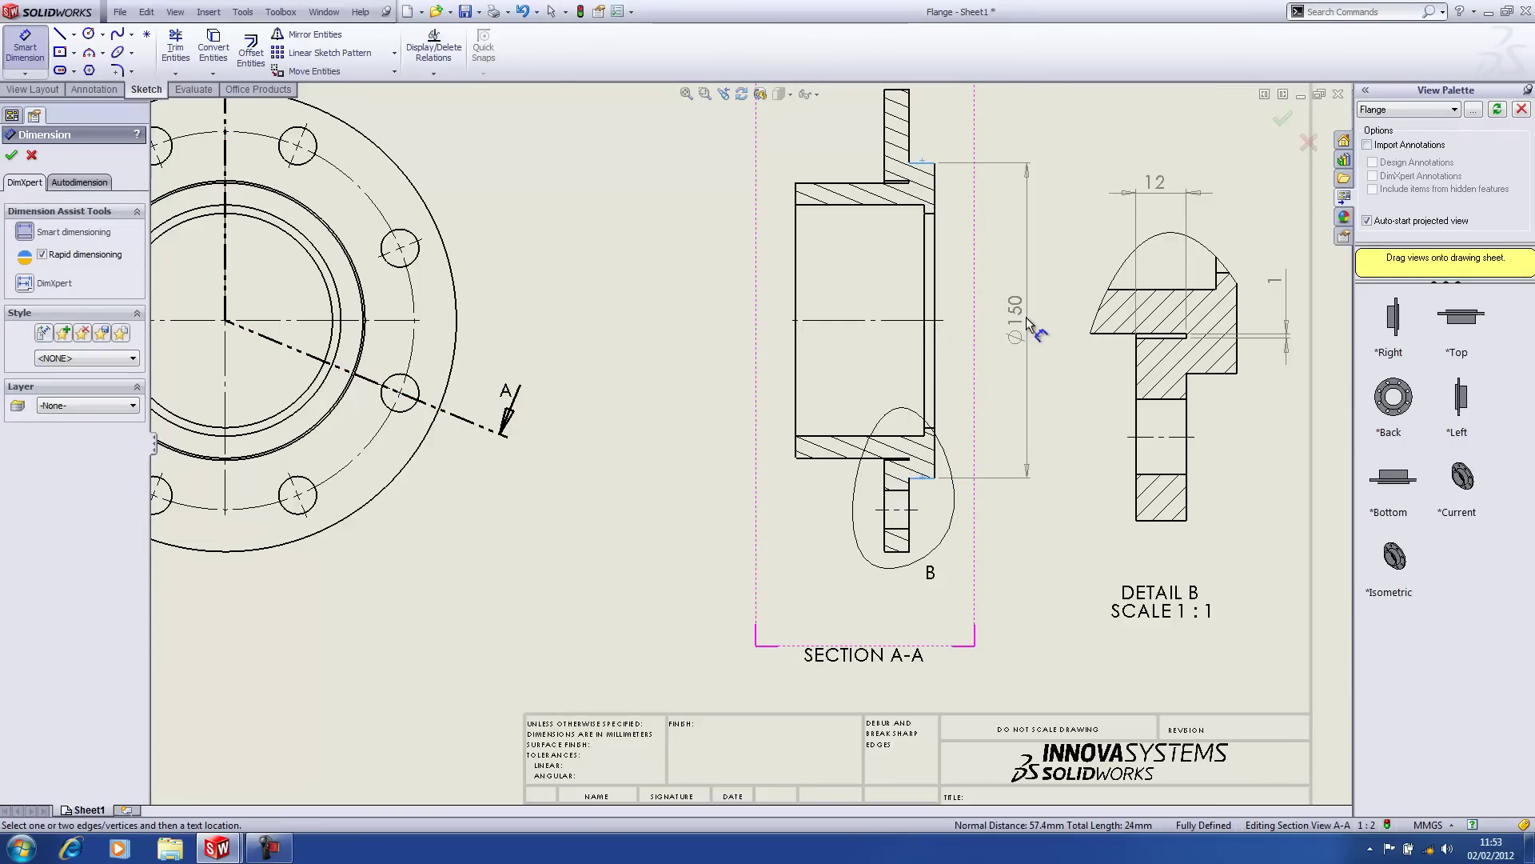
left_click(1028, 328)
Add an outer diameter dimension to the long hub on the open end of Section View A-A.
left_click(809, 183)
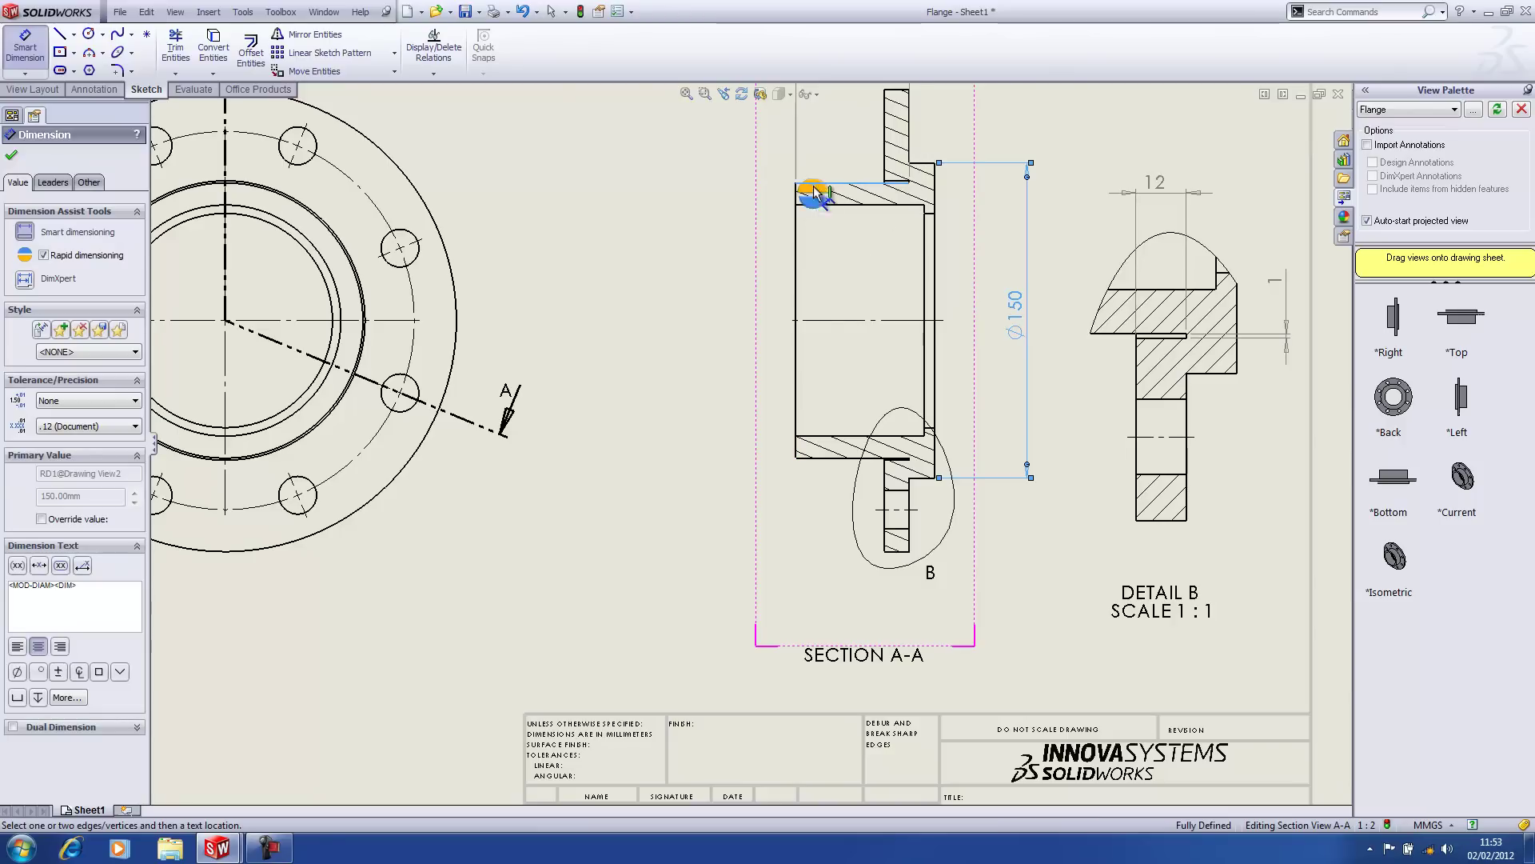
left_click(817, 458)
left_click(694, 320)
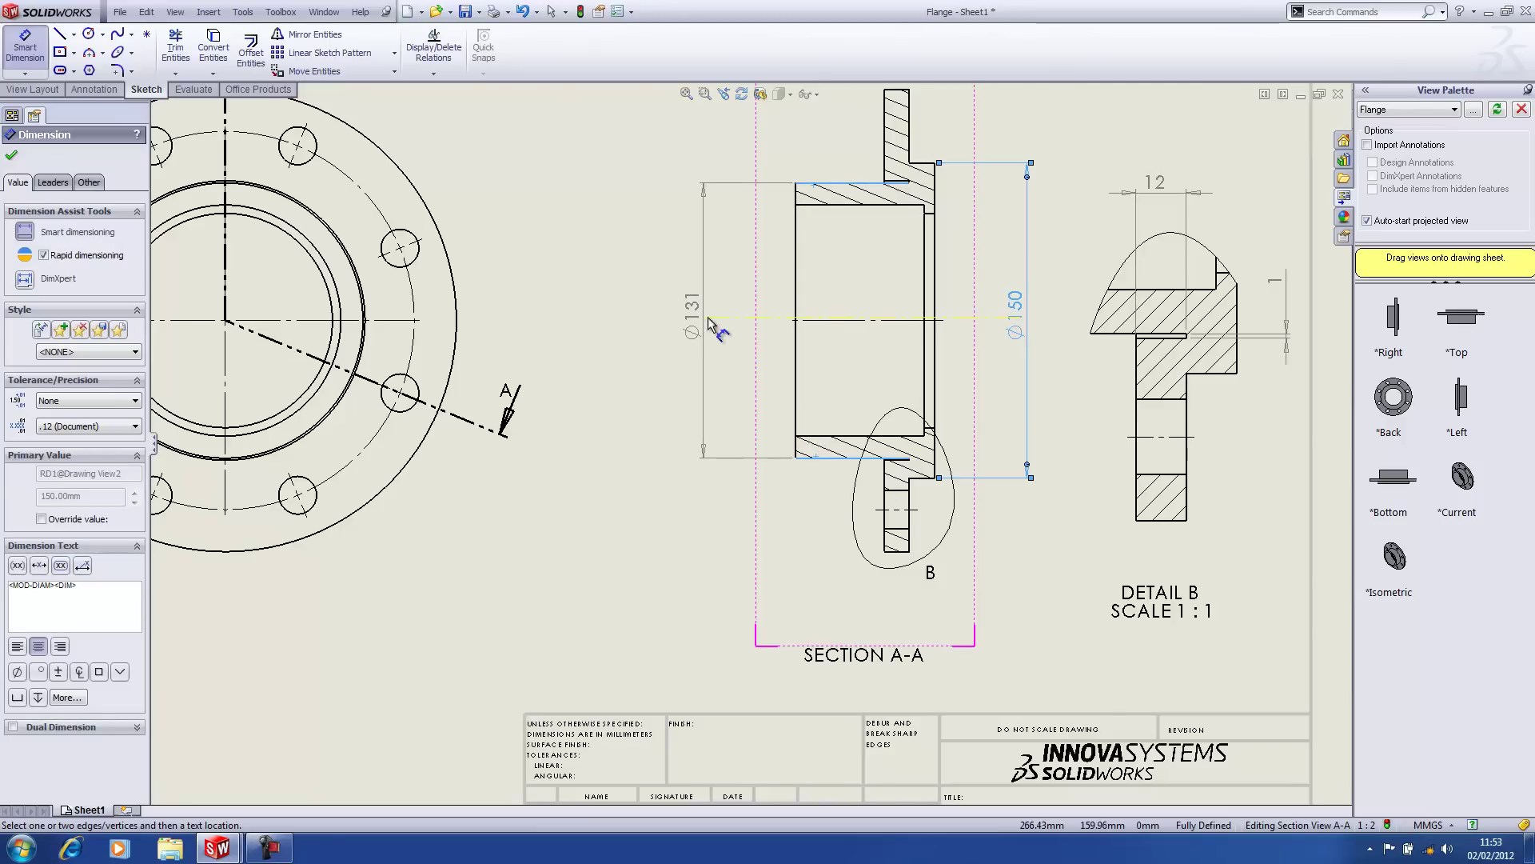
key("Escape")
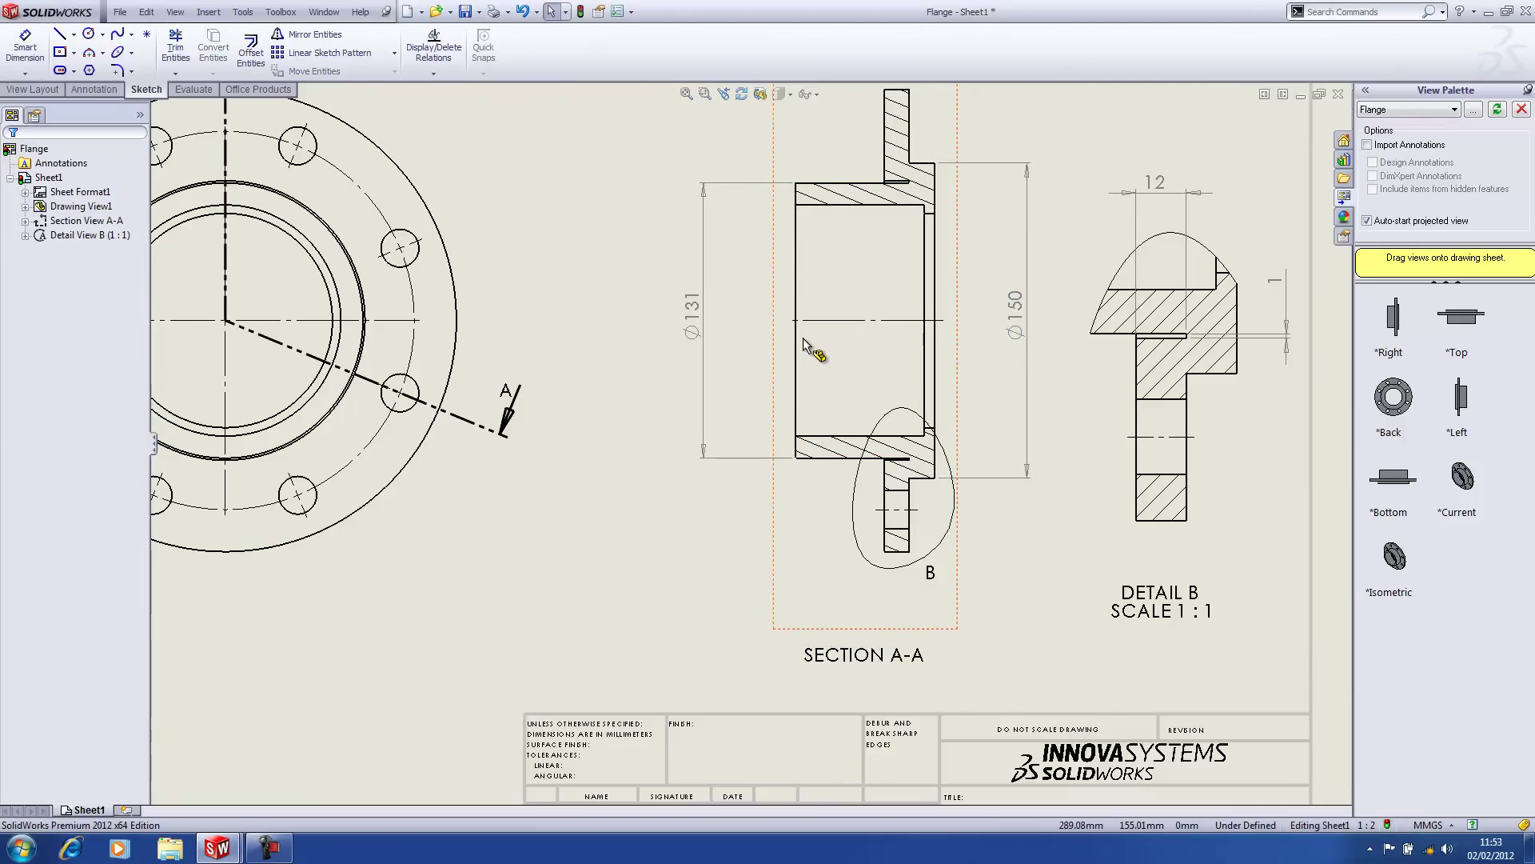
Attach datum feature A to the shoulder diameter dimension in Section View A-A, placing it above the dimension.
right_click(985, 272)
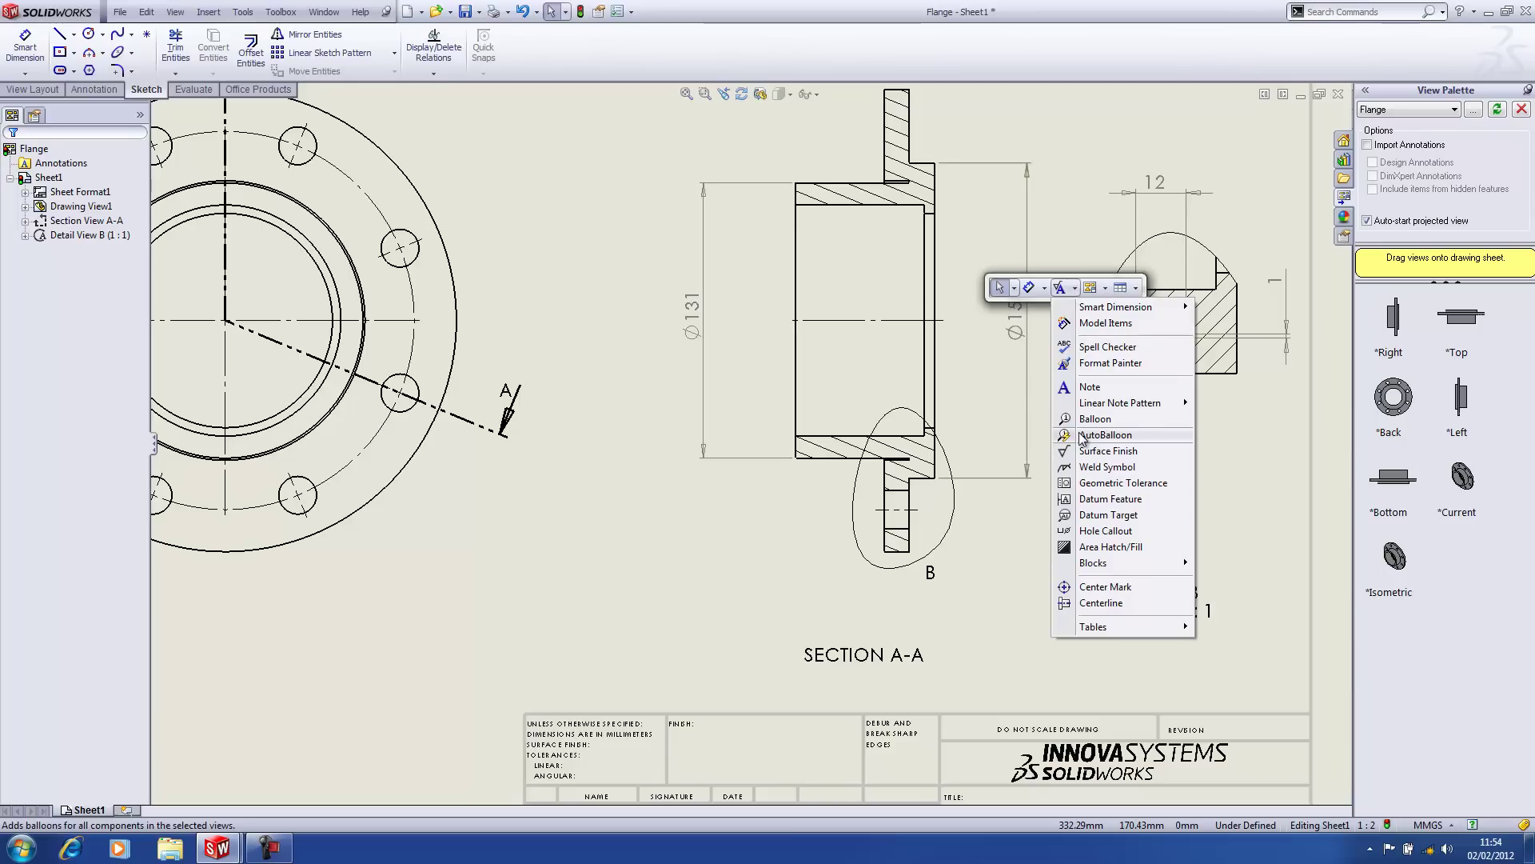
left_click(1110, 498)
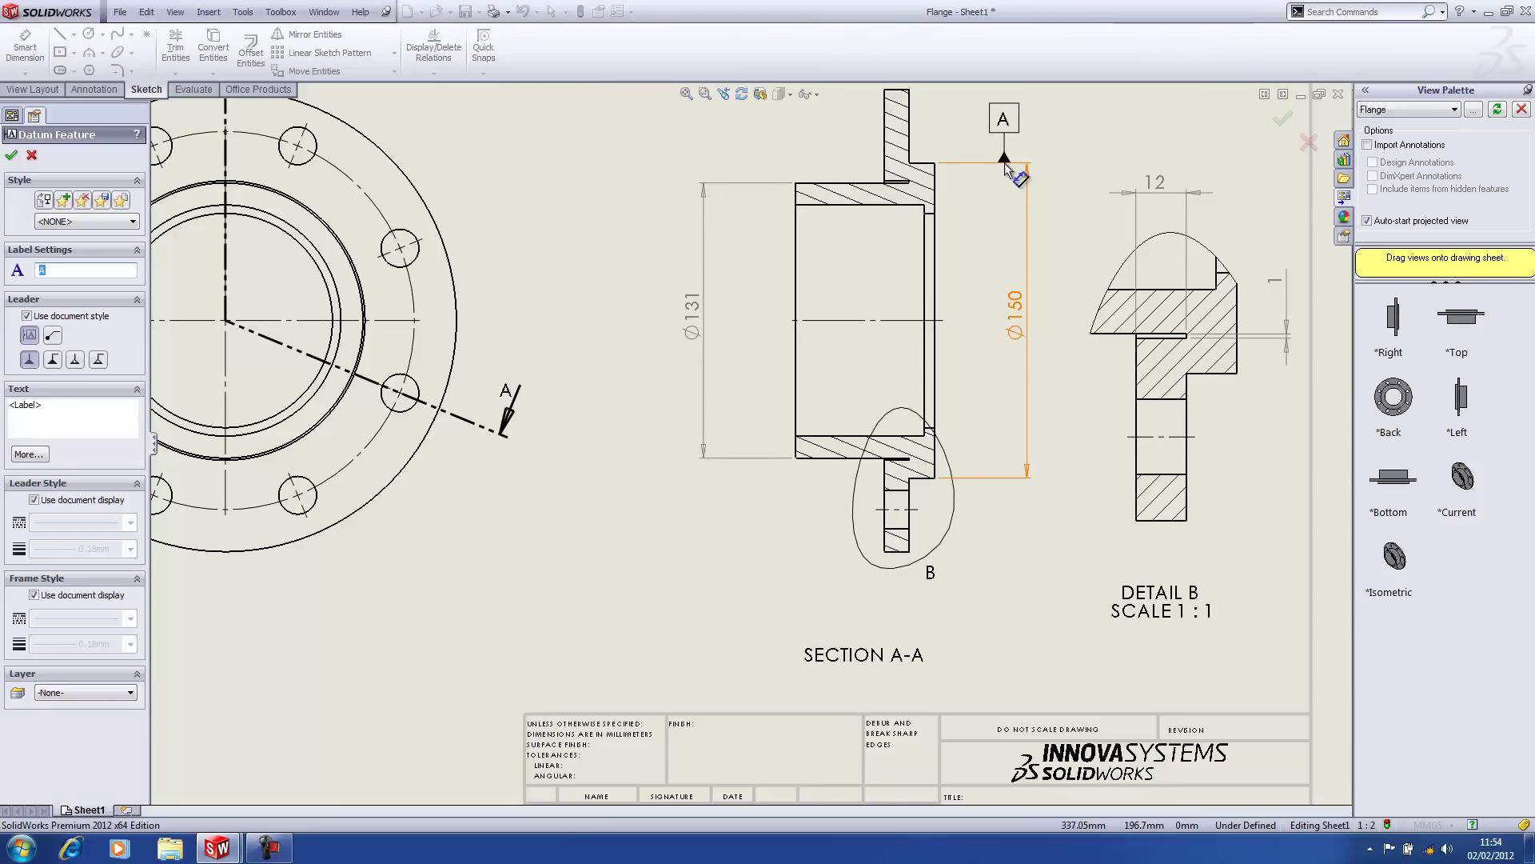
left_click(1023, 182)
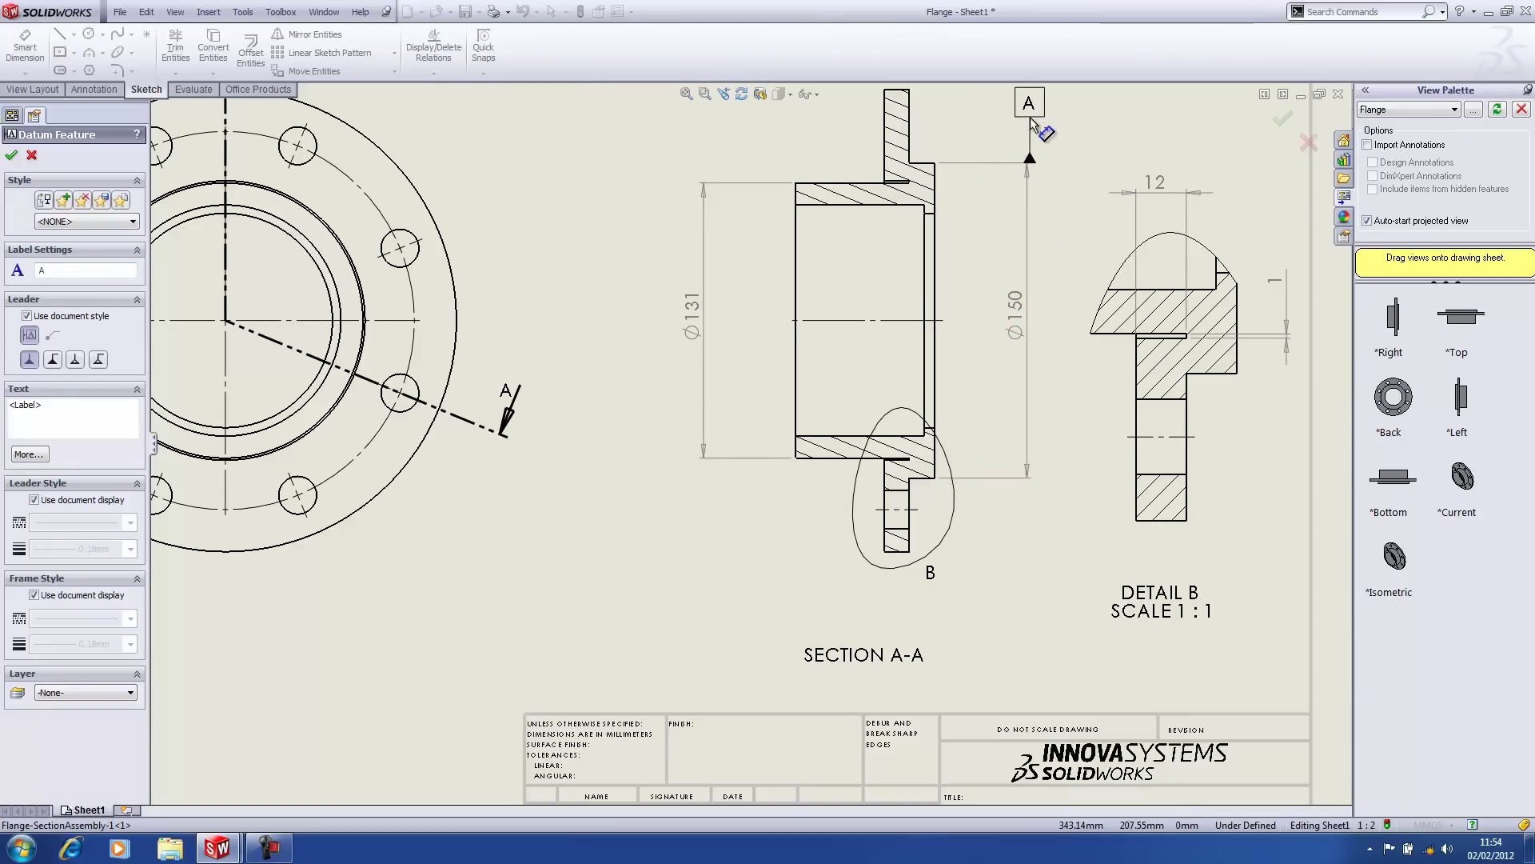
left_click(1029, 121)
key("Escape")
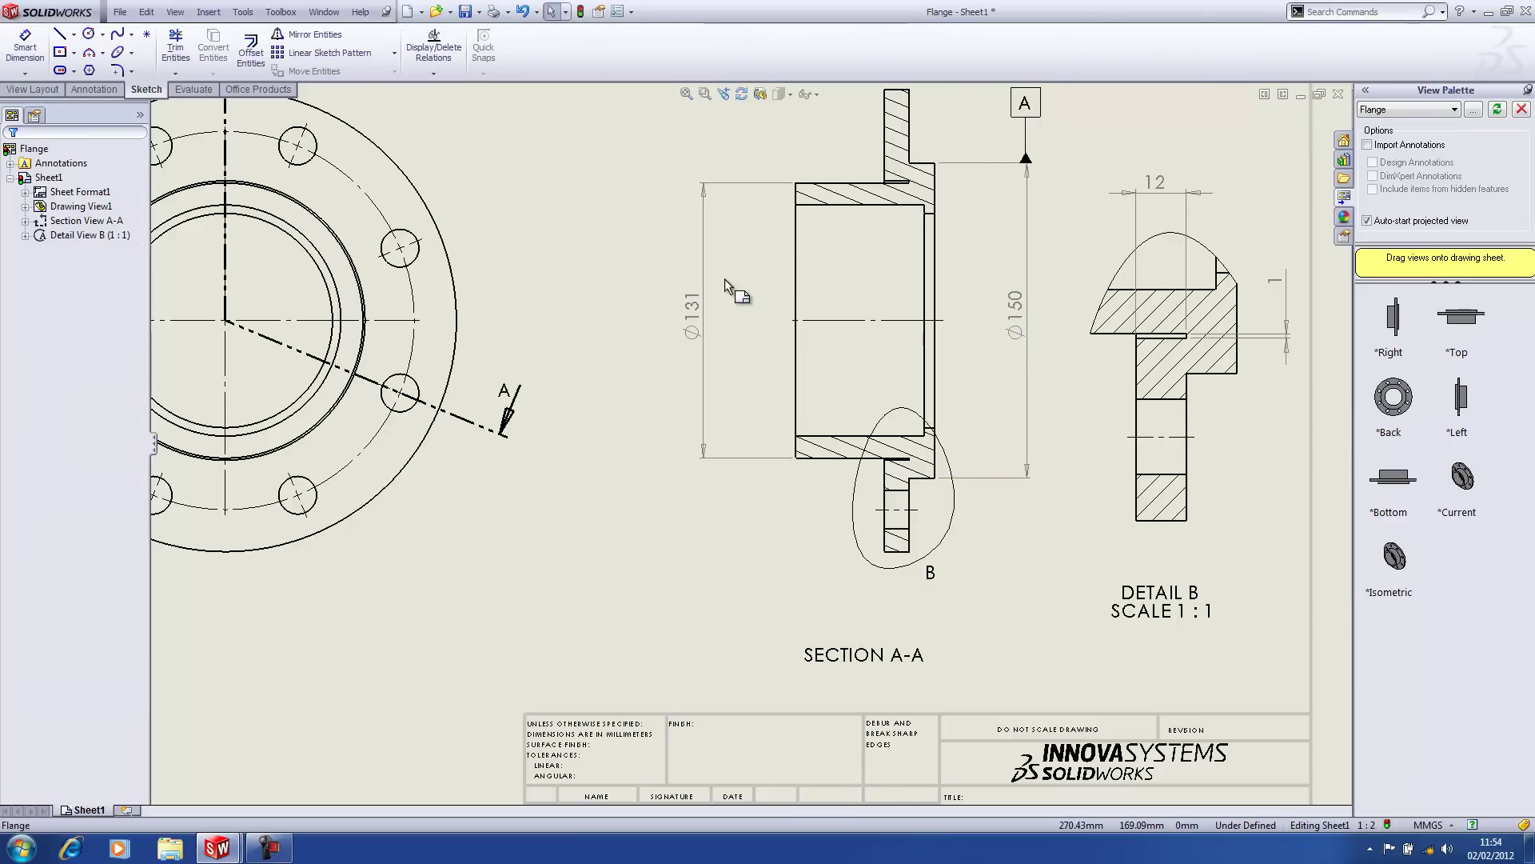
Attach a concentricity geometric tolerance of 0.001 with primary datum A to the hub's outer diameter dimension.
key("s")
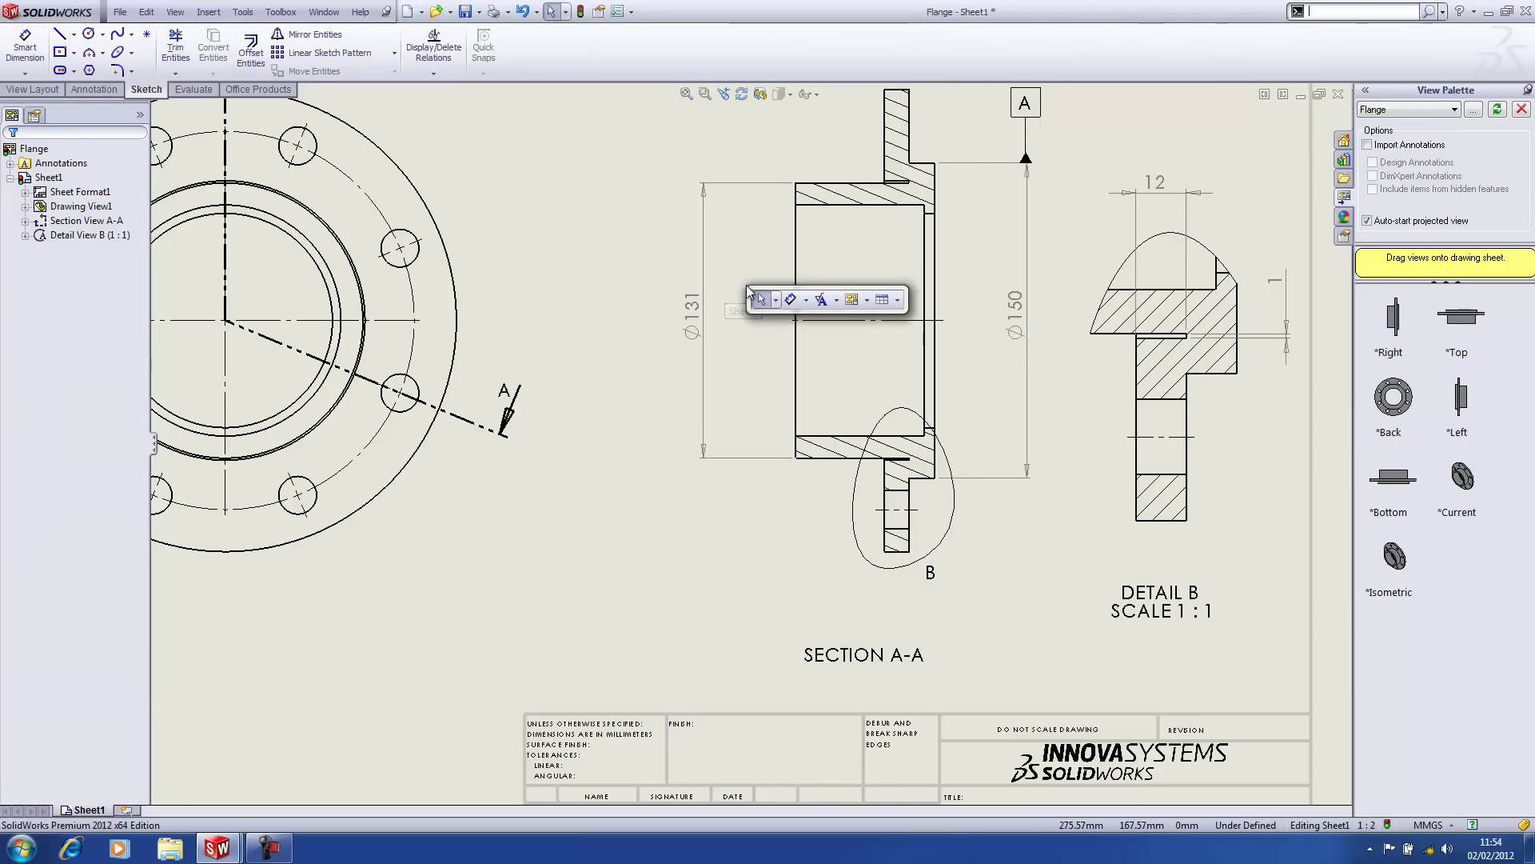
left_click(837, 301)
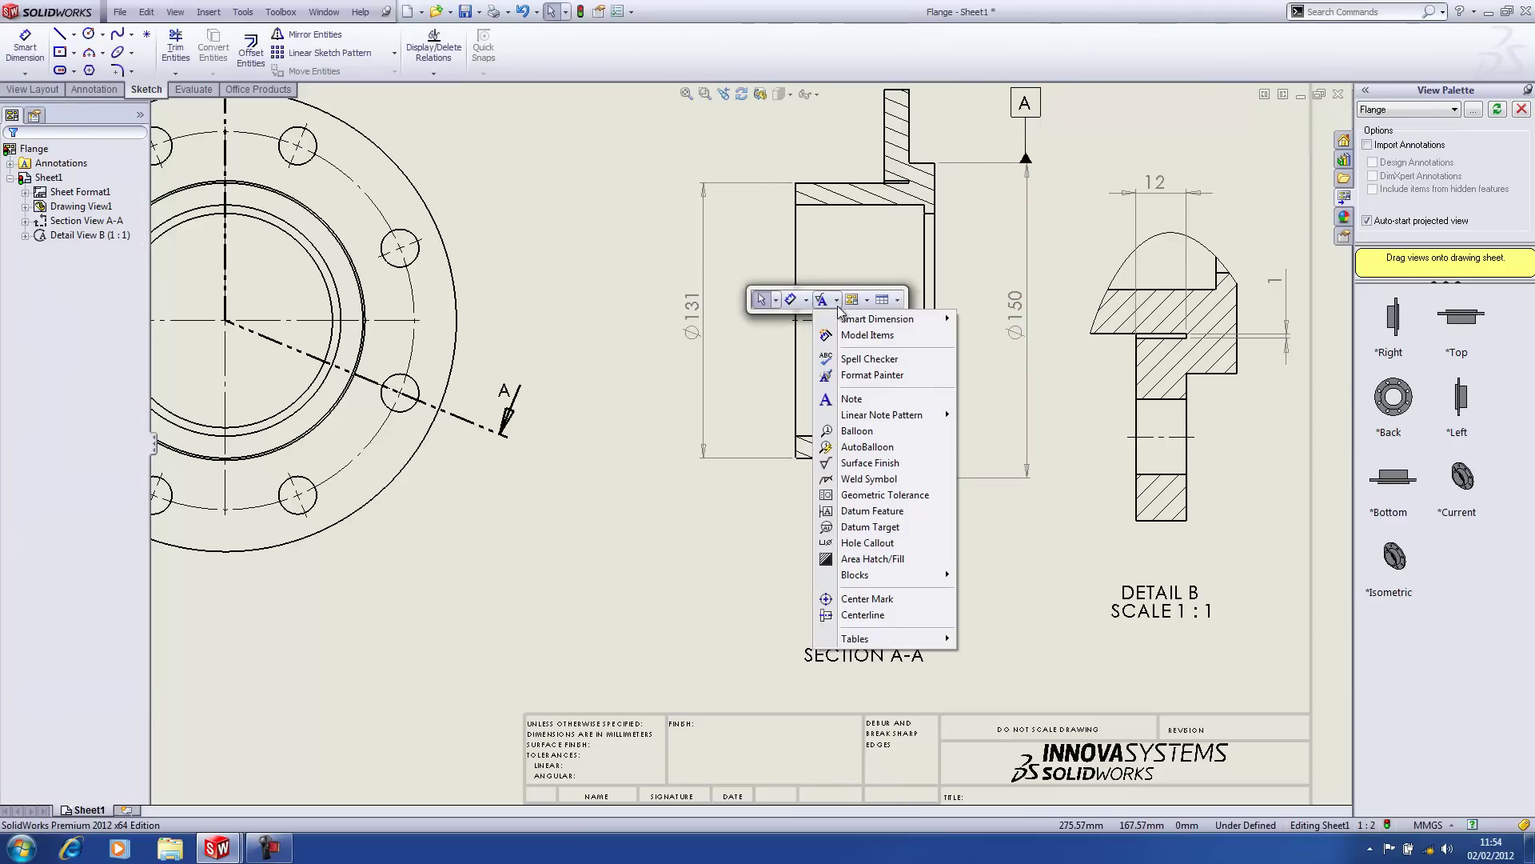
left_click(869, 497)
left_click(530, 294)
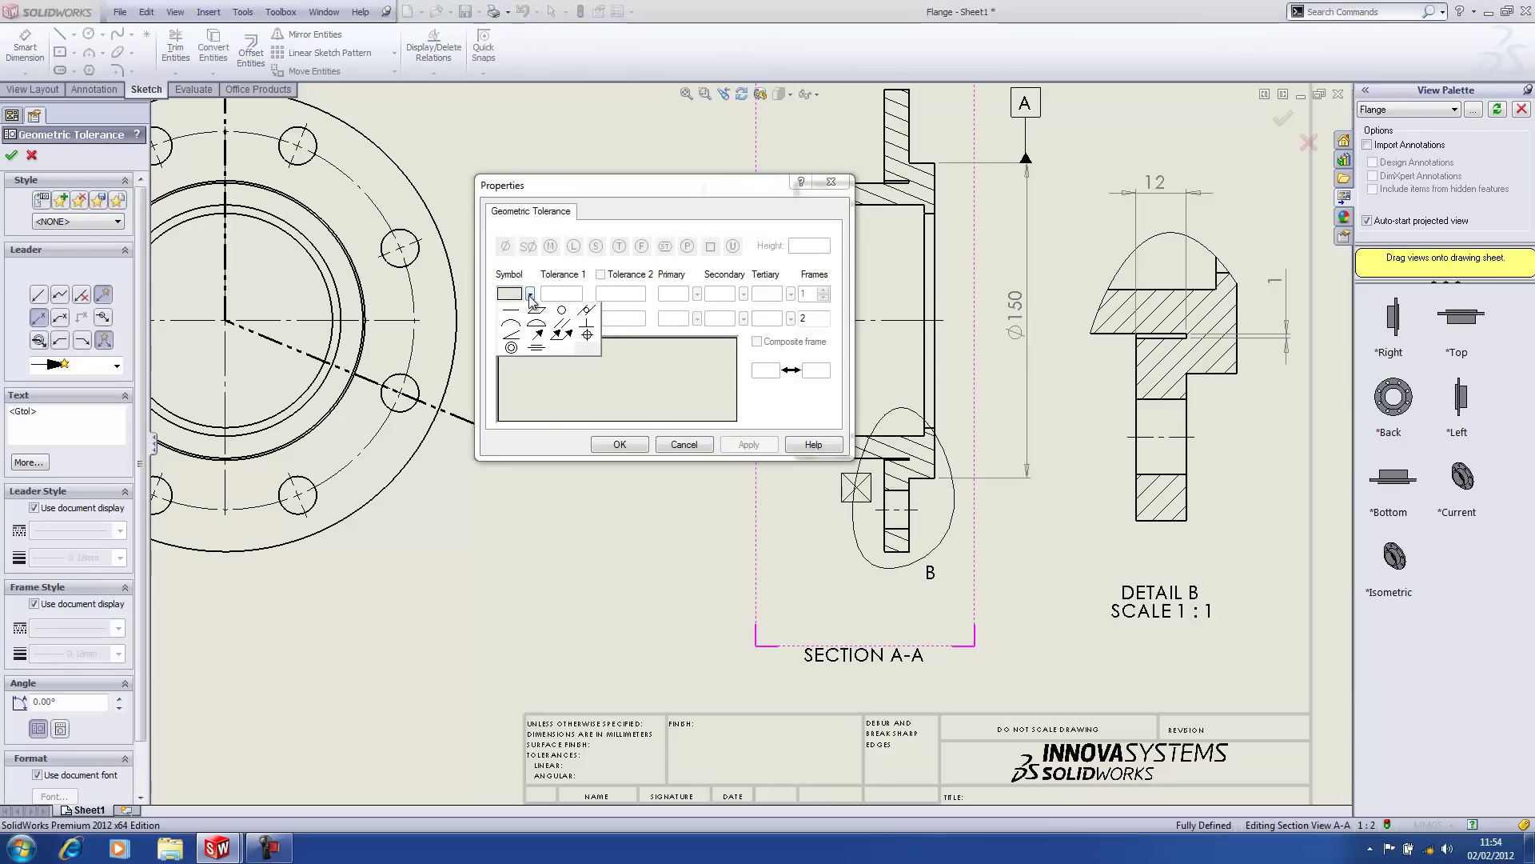
left_click(511, 347)
left_click(555, 293)
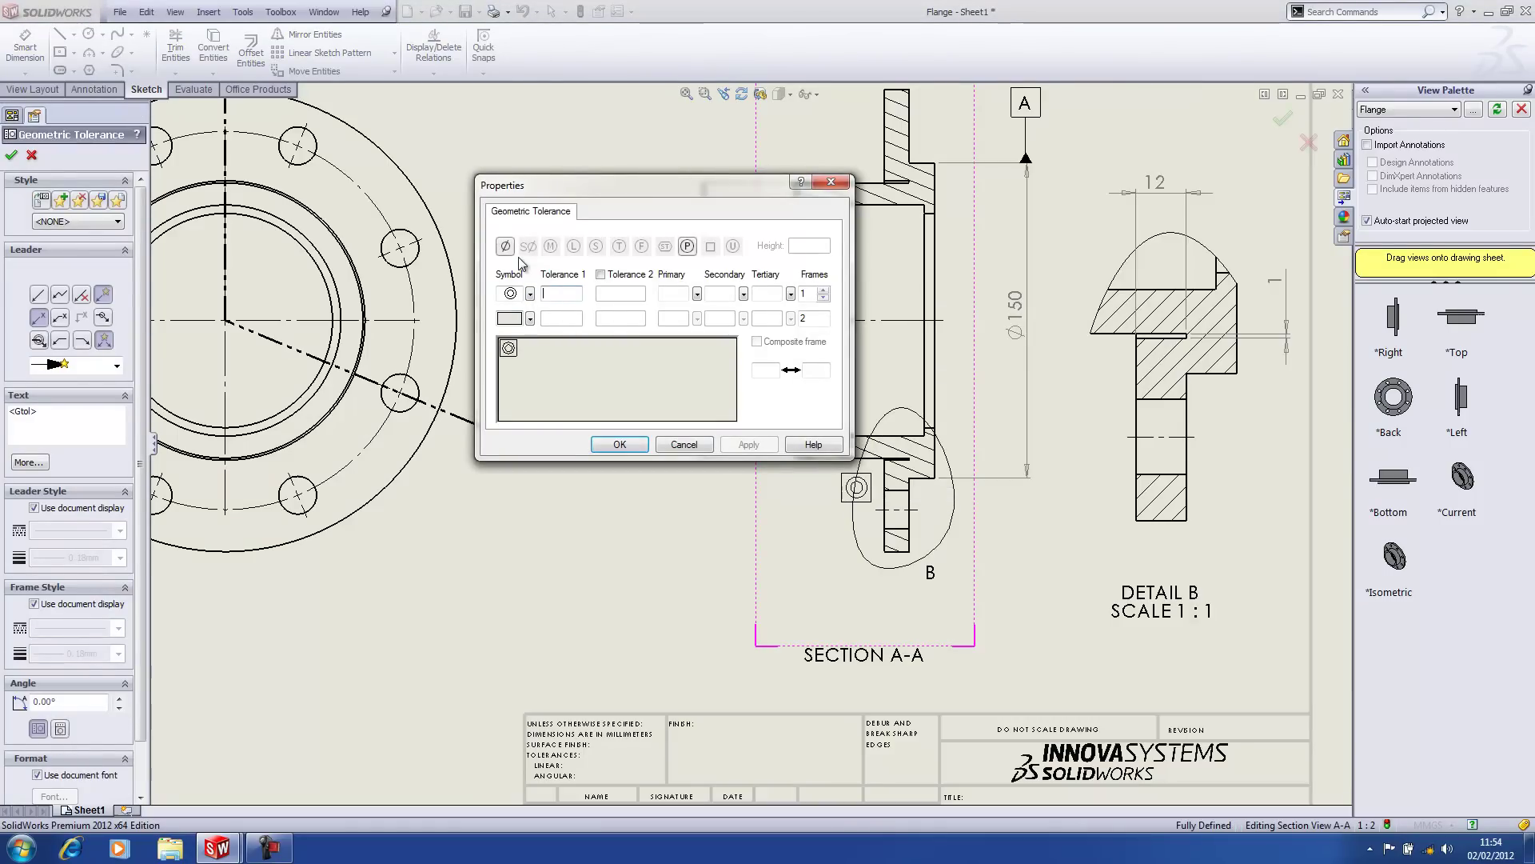
type("0.001")
left_click(689, 295)
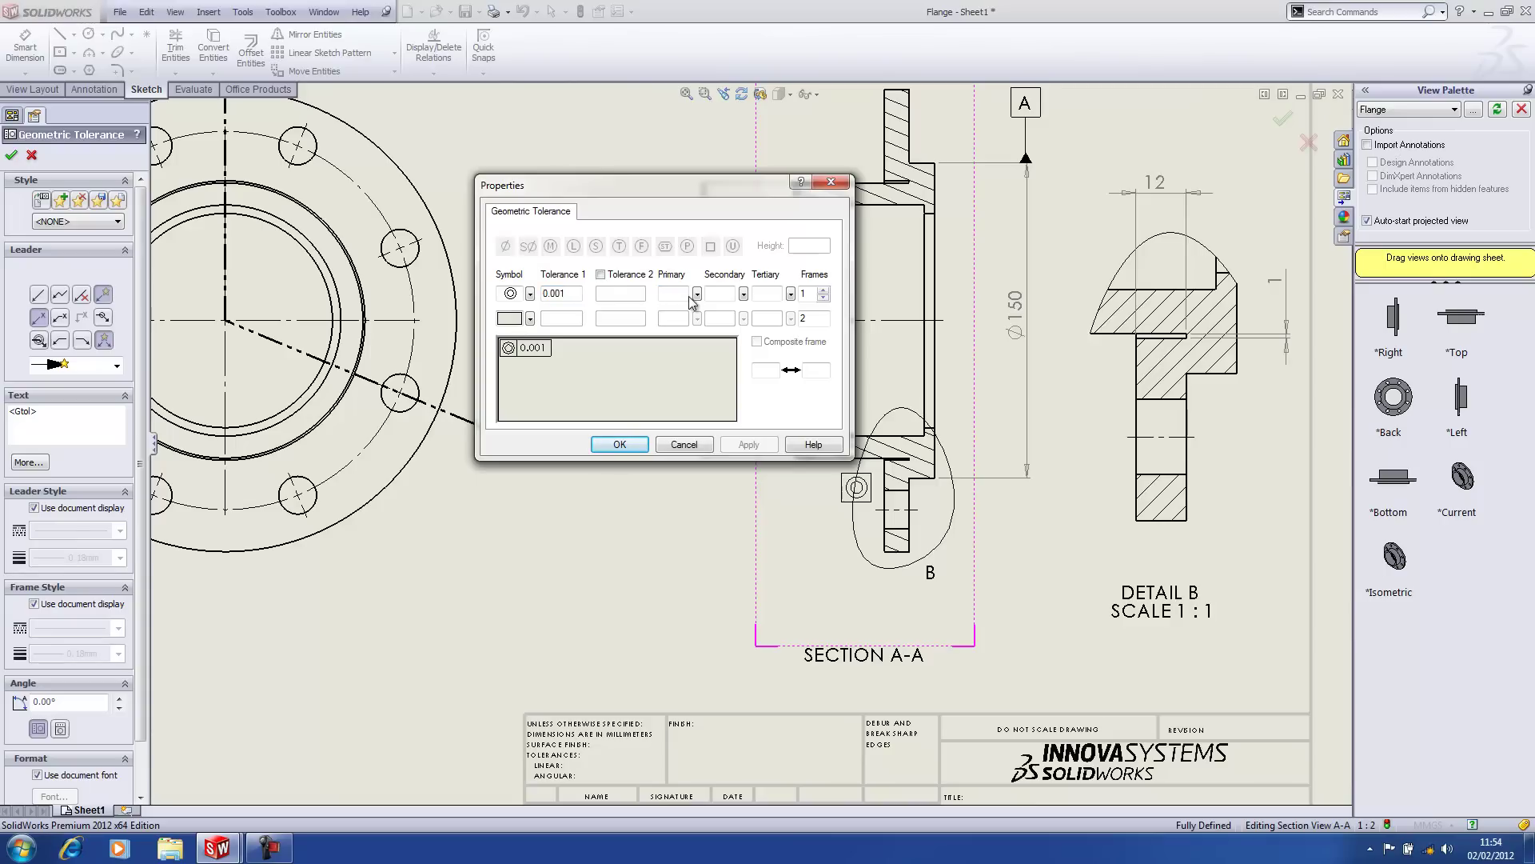
left_click(618, 445)
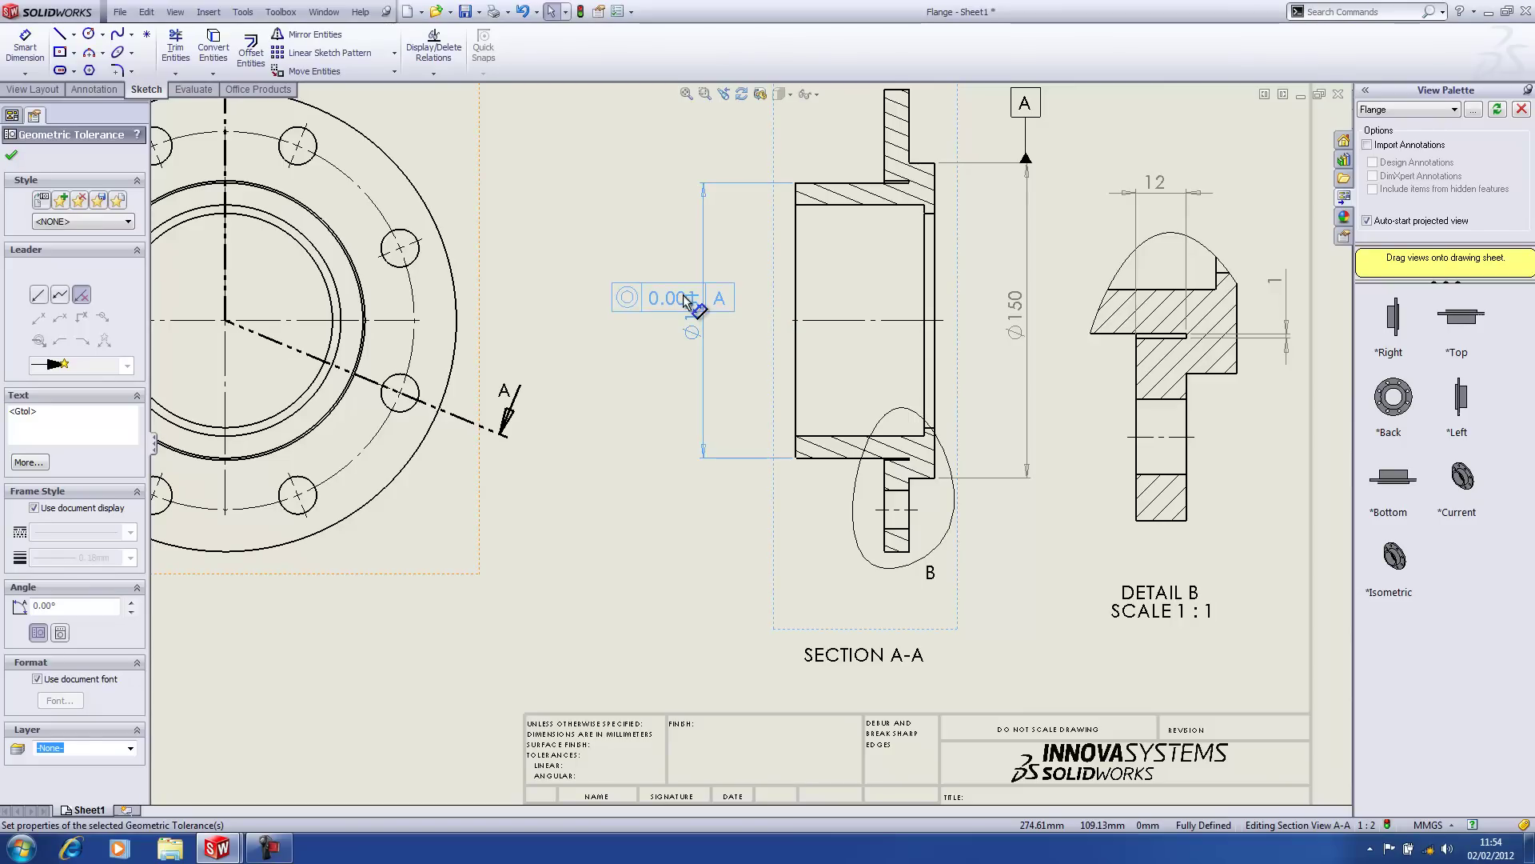
left_click(683, 295)
key("Escape")
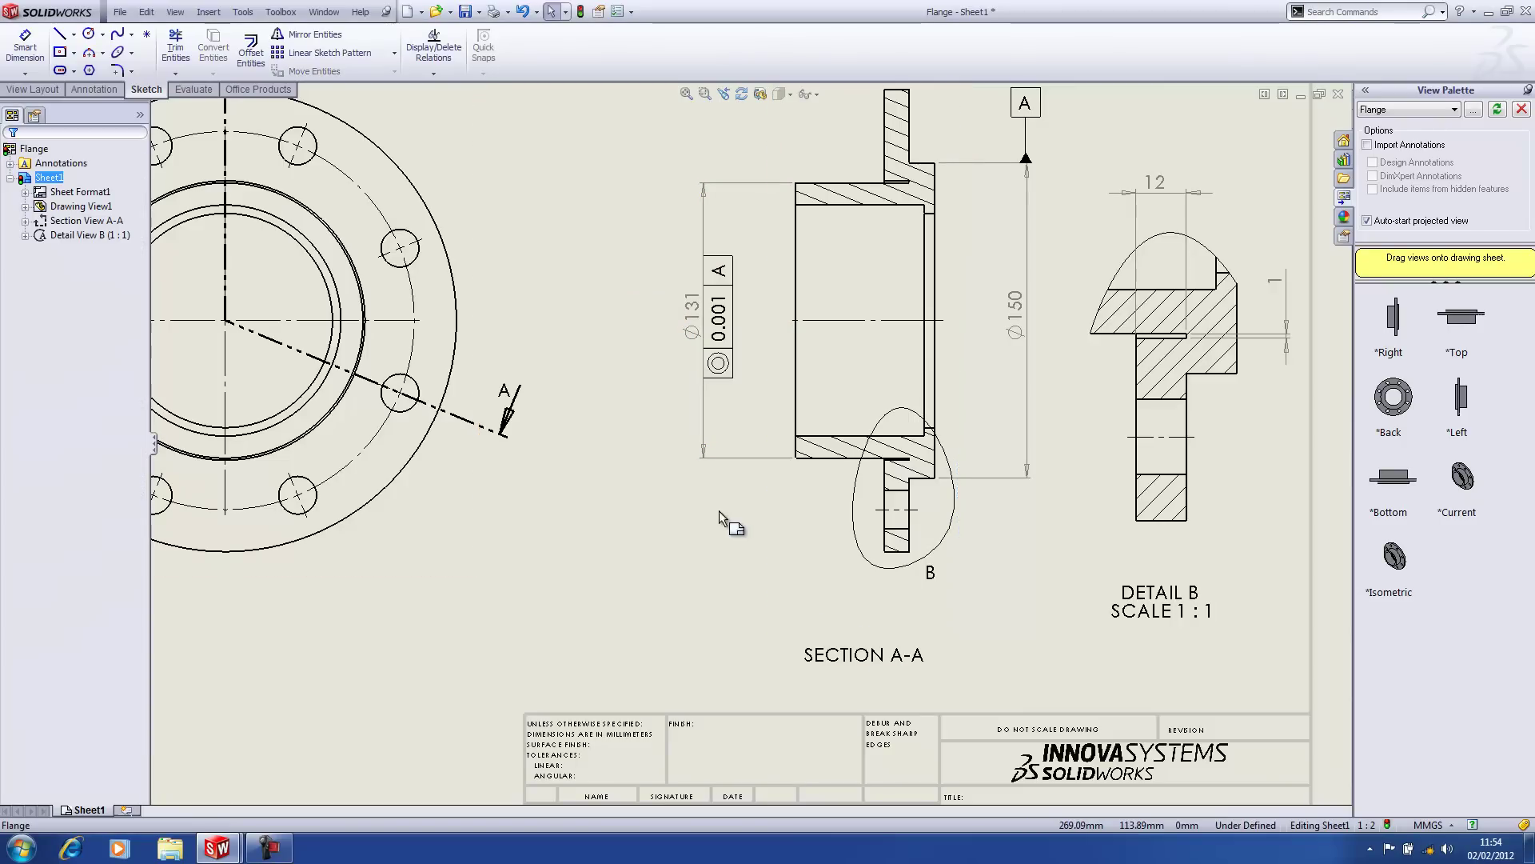
Close all open Flange documents without saving the changes.
key("f")
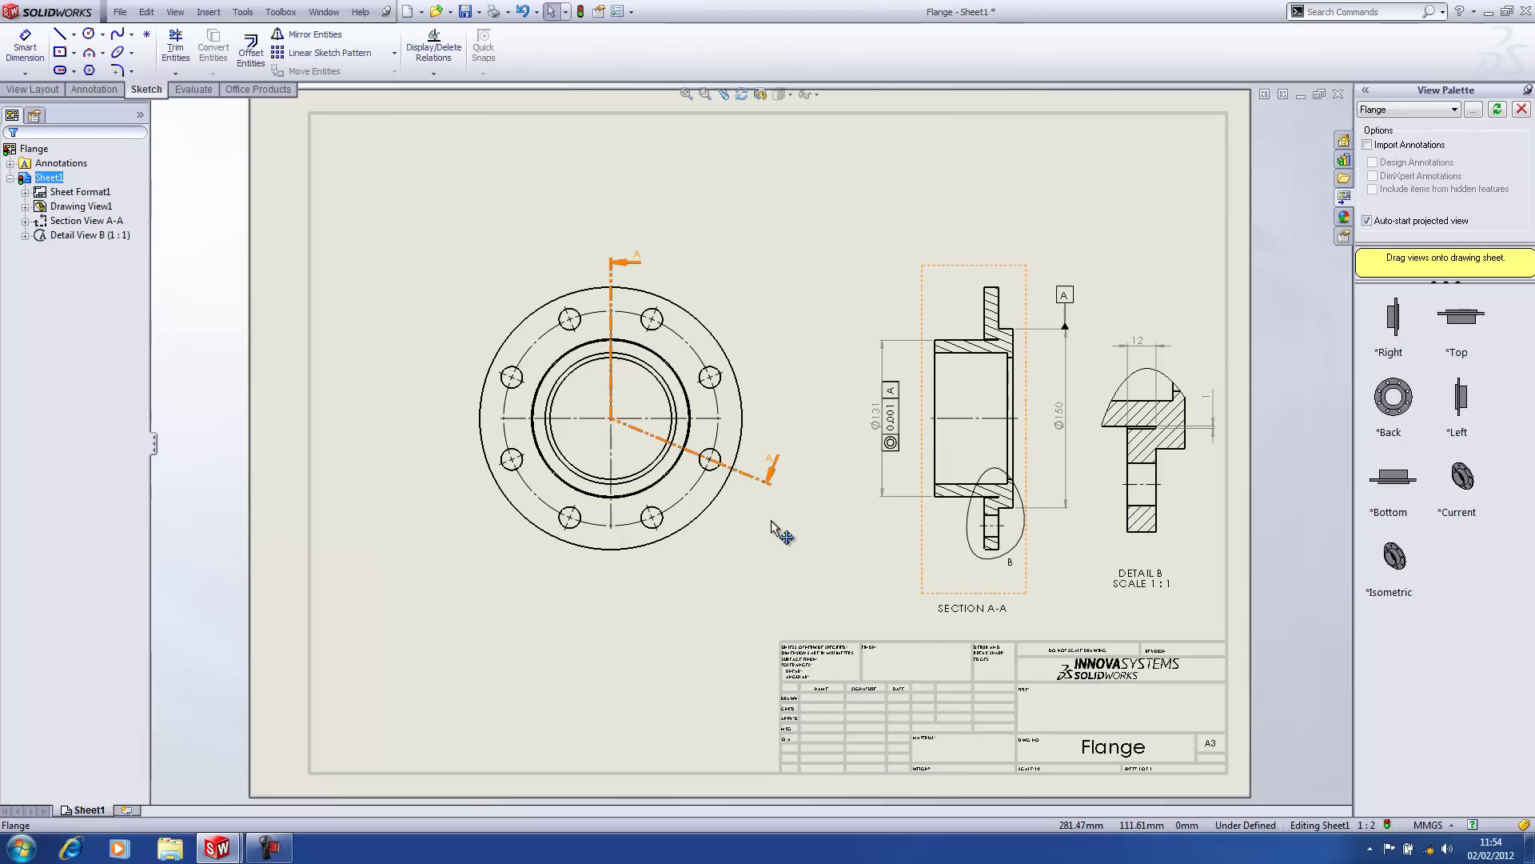
left_click(323, 12)
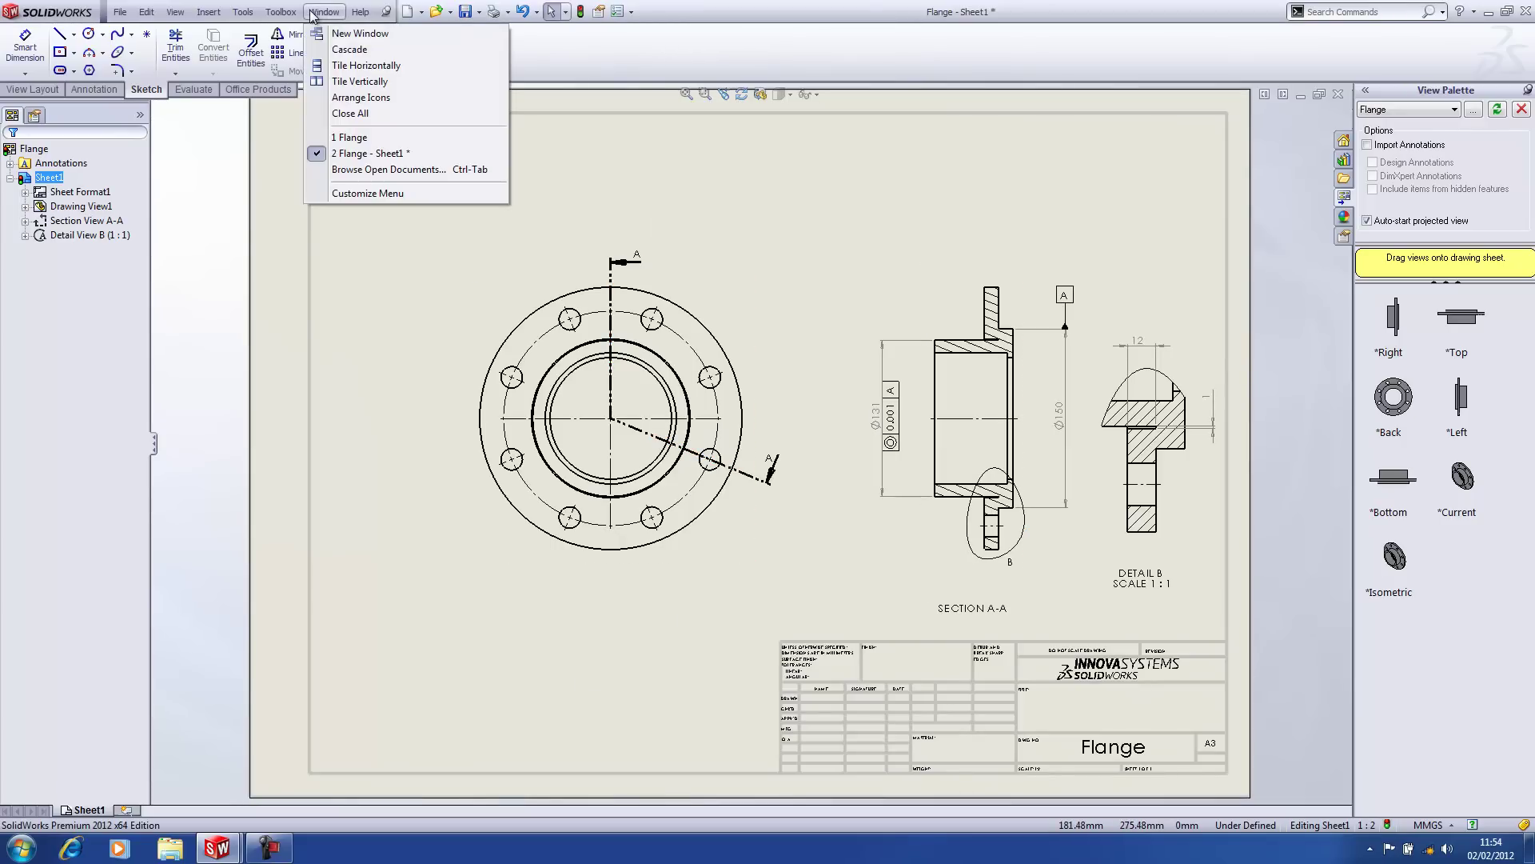
left_click(350, 113)
left_click(818, 450)
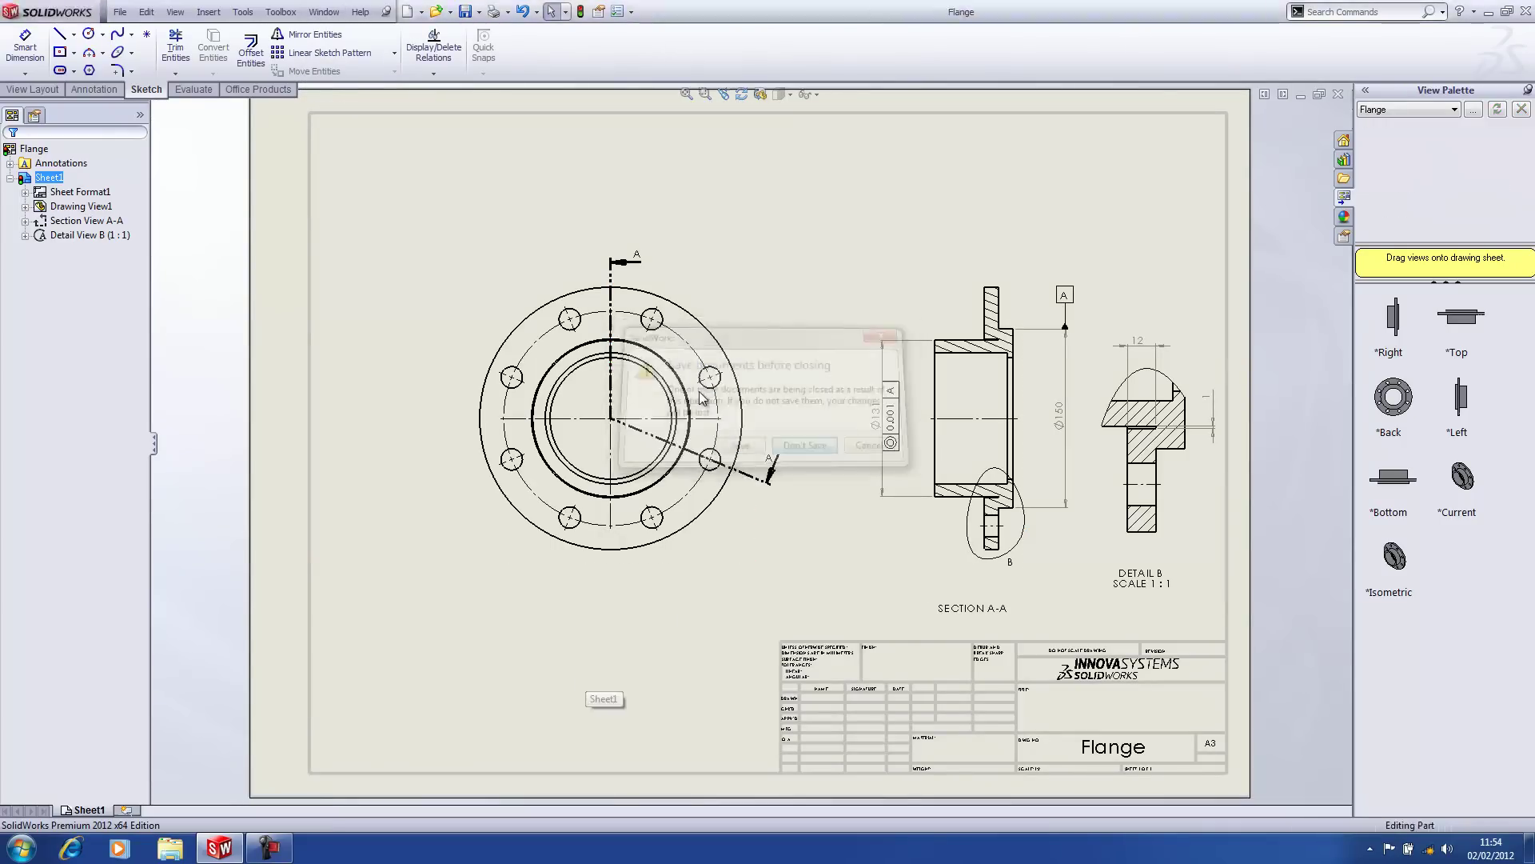
Open the recent Speaker stand part and activate its Medium, Large and Small configurations in turn.
left_click(122, 13)
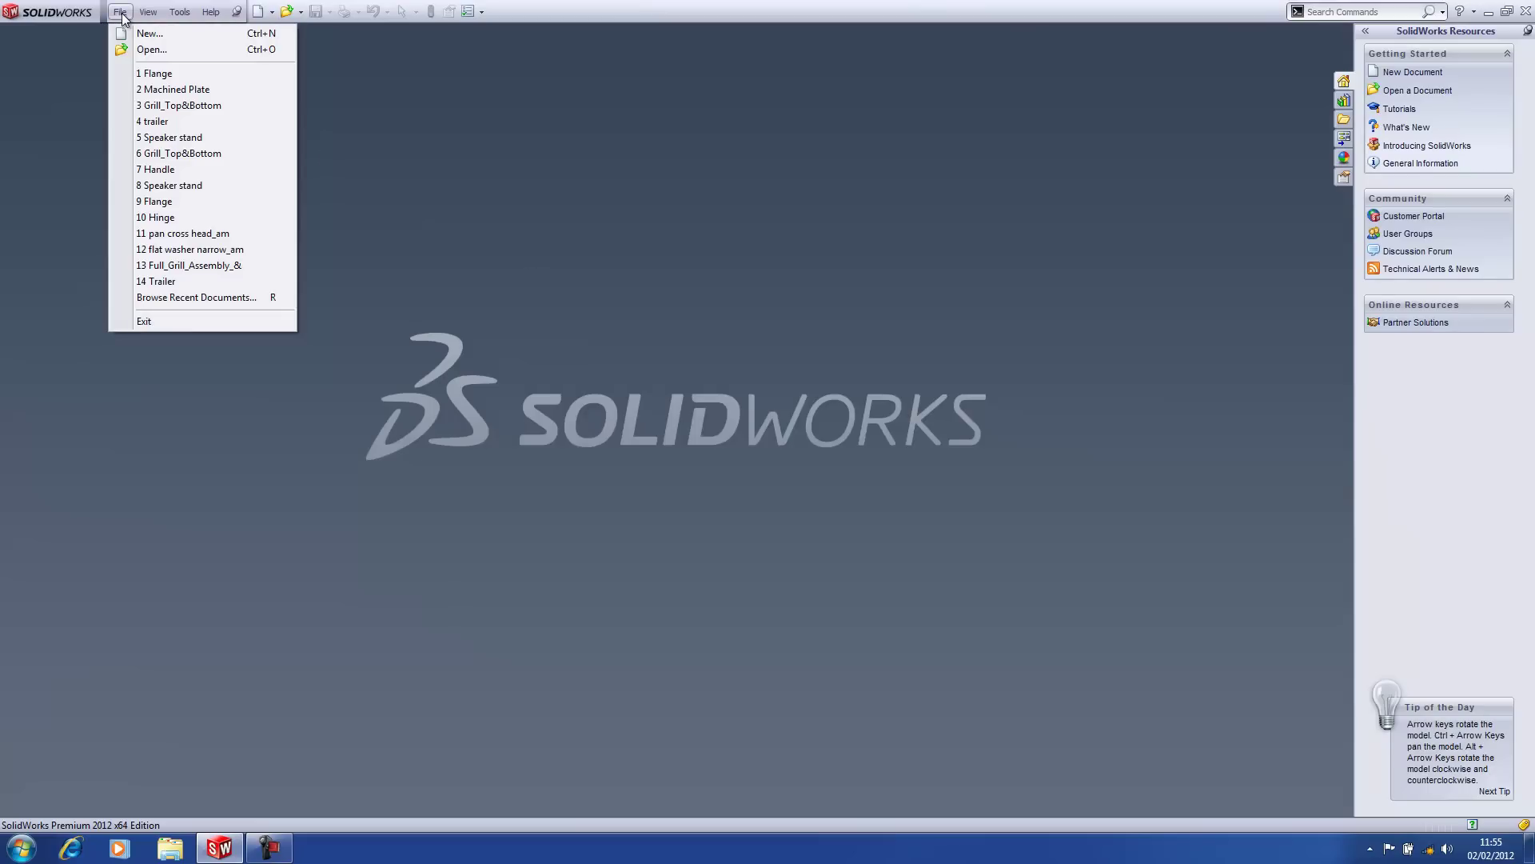
left_click(196, 137)
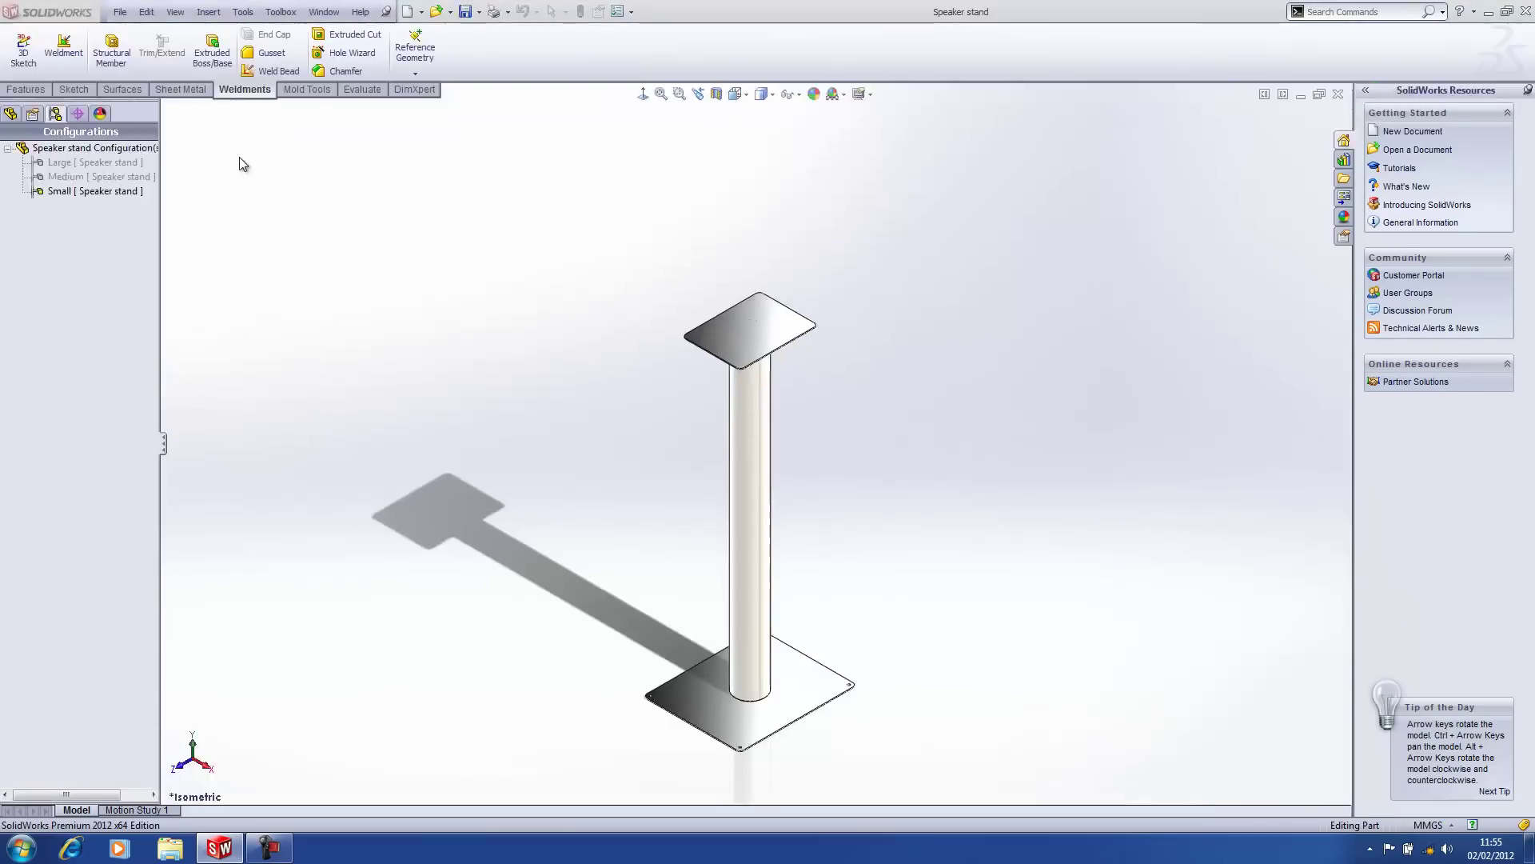
left_click(83, 176)
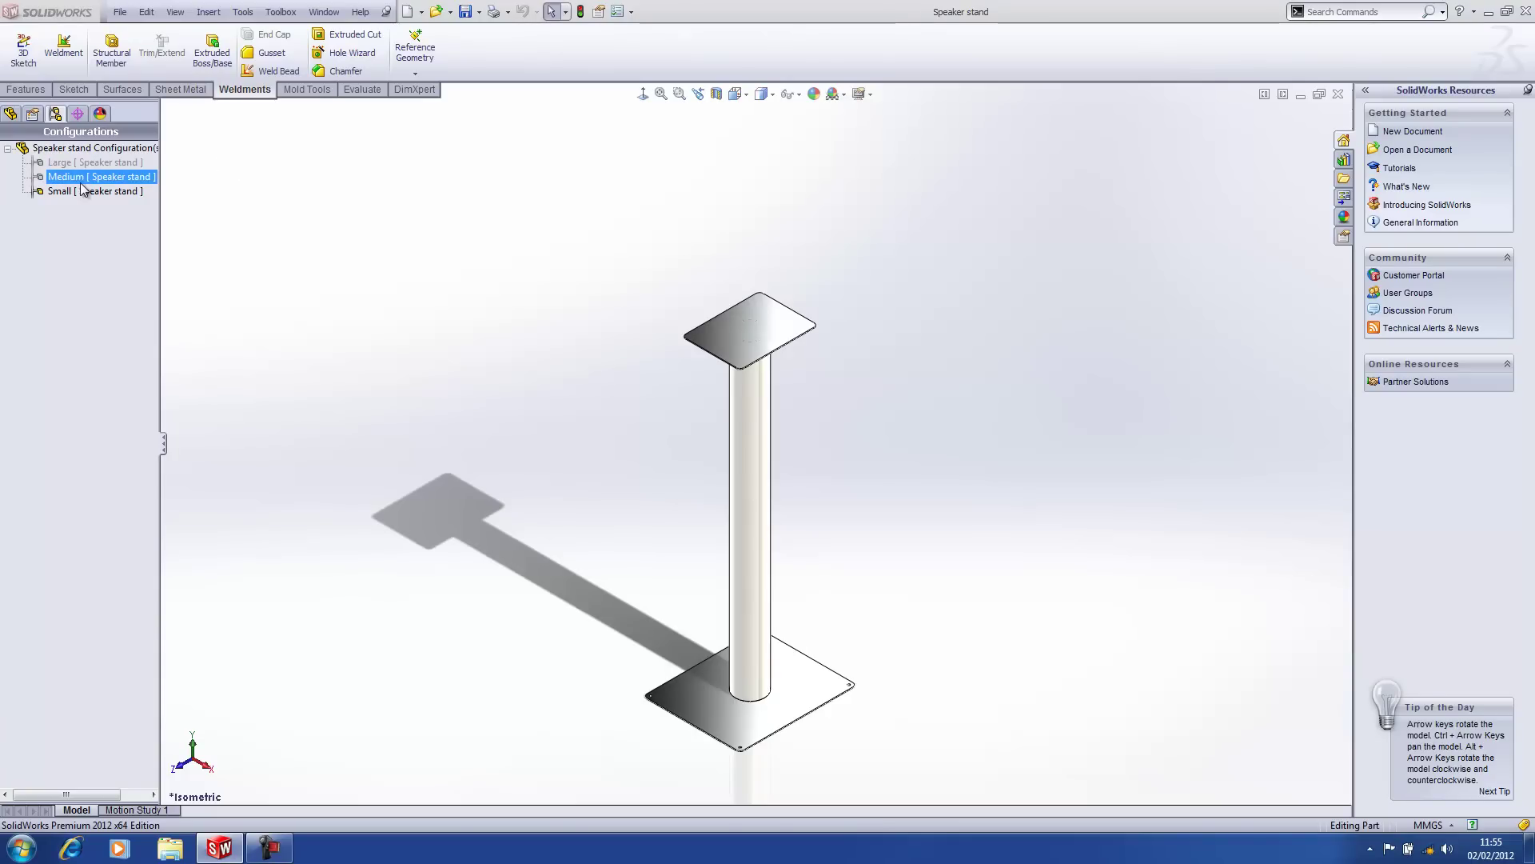
double_click(112, 164)
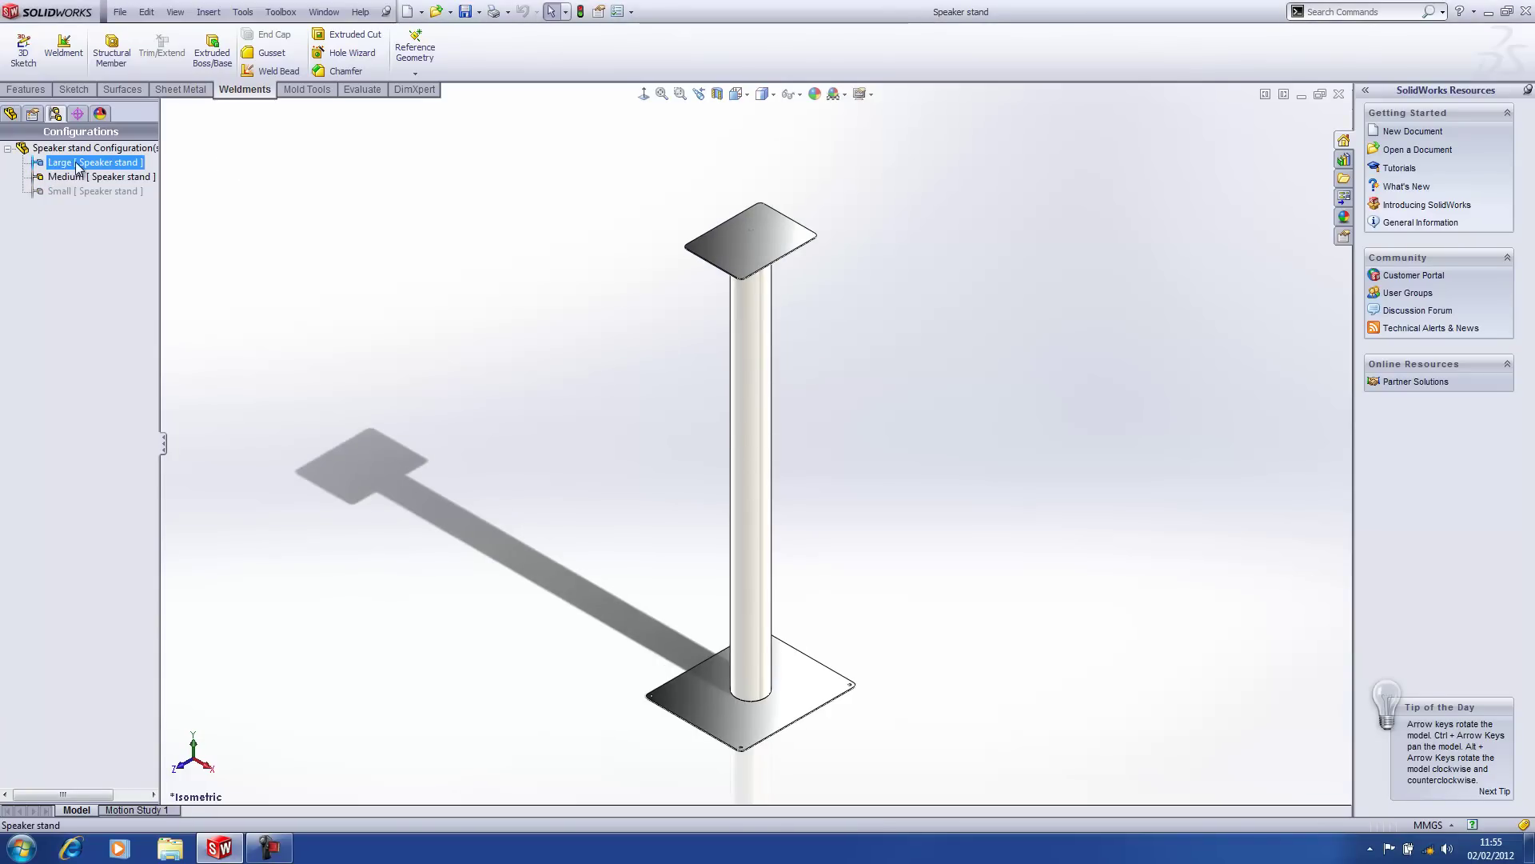
double_click(60, 190)
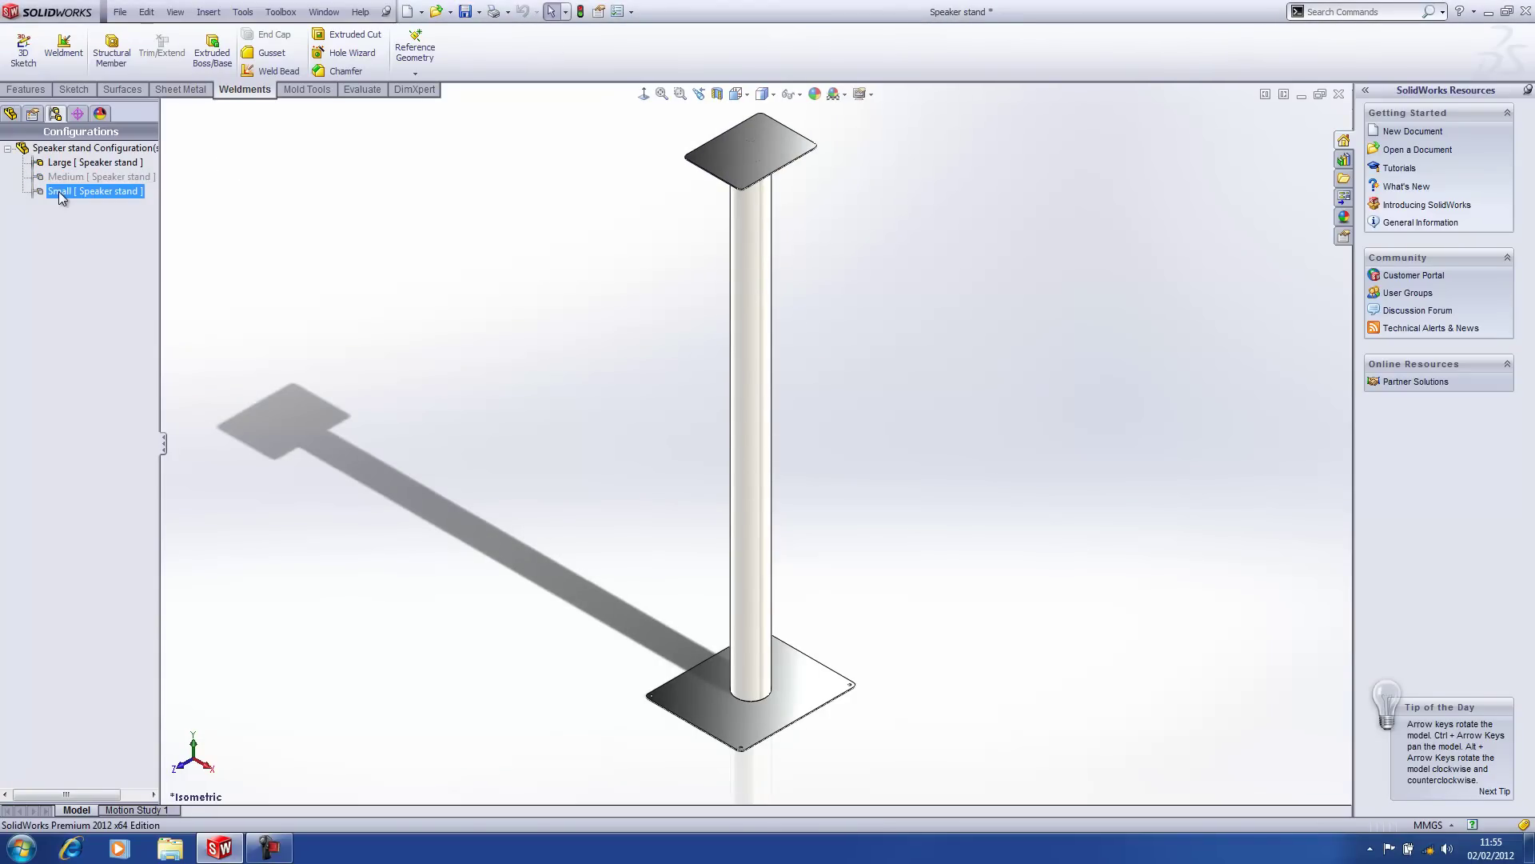
Make a drawing from the Speaker stand with the Customer day A3 template and place its front view on the sheet.
left_click(119, 13)
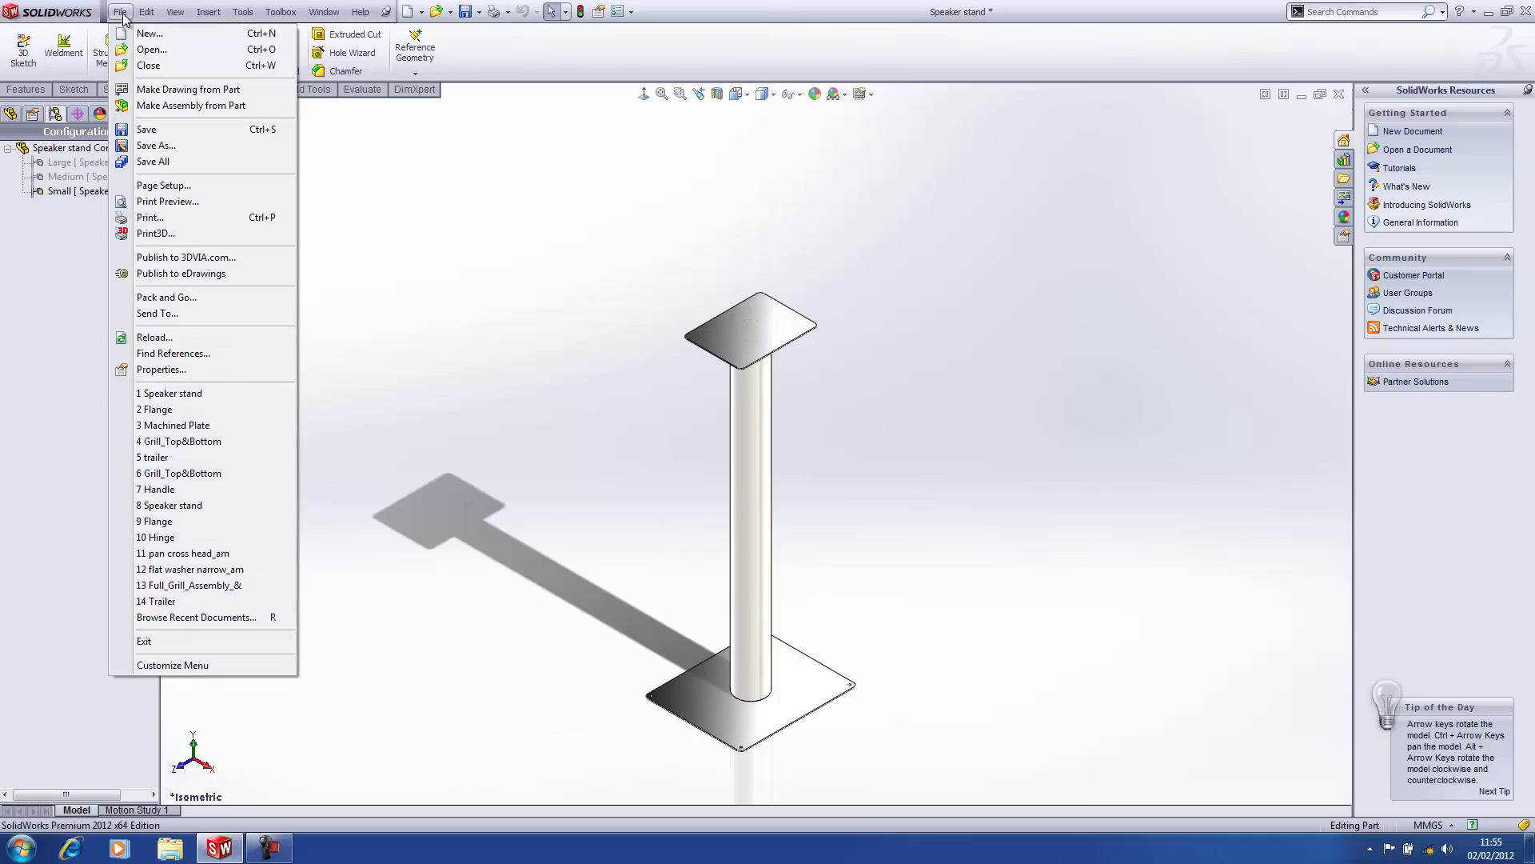
left_click(160, 90)
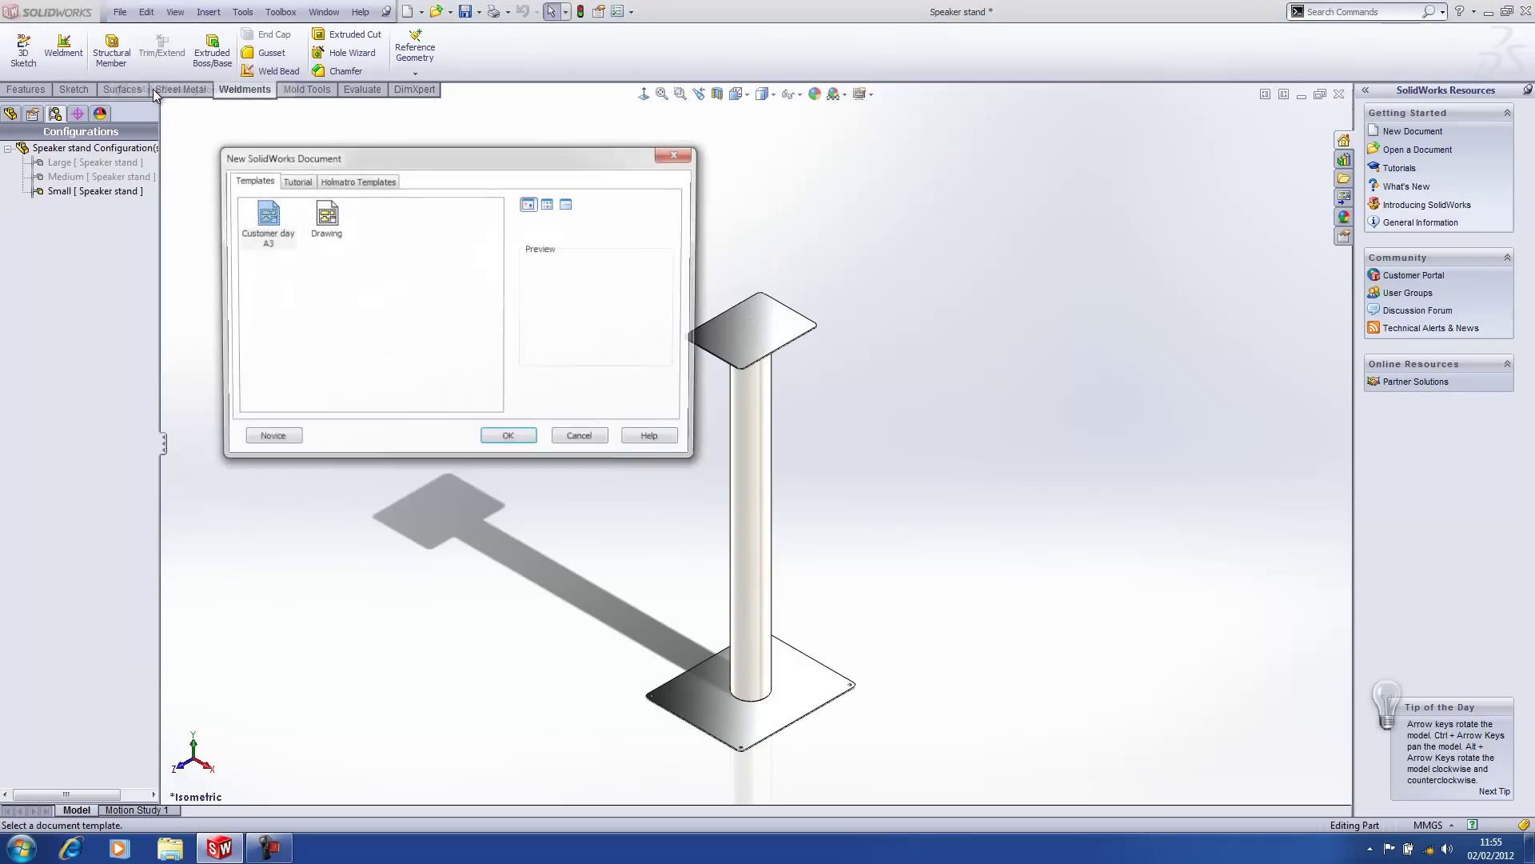
left_click(504, 441)
mouse_move(1388, 318)
left_mouse_down()
mouse_move(1389, 352)
mouse_move(1325, 367)
mouse_move(432, 334)
left_mouse_up()
key("Escape")
Create a section view along a vertical line through the centre of the stand's front view and place it beside that view.
left_click(470, 337)
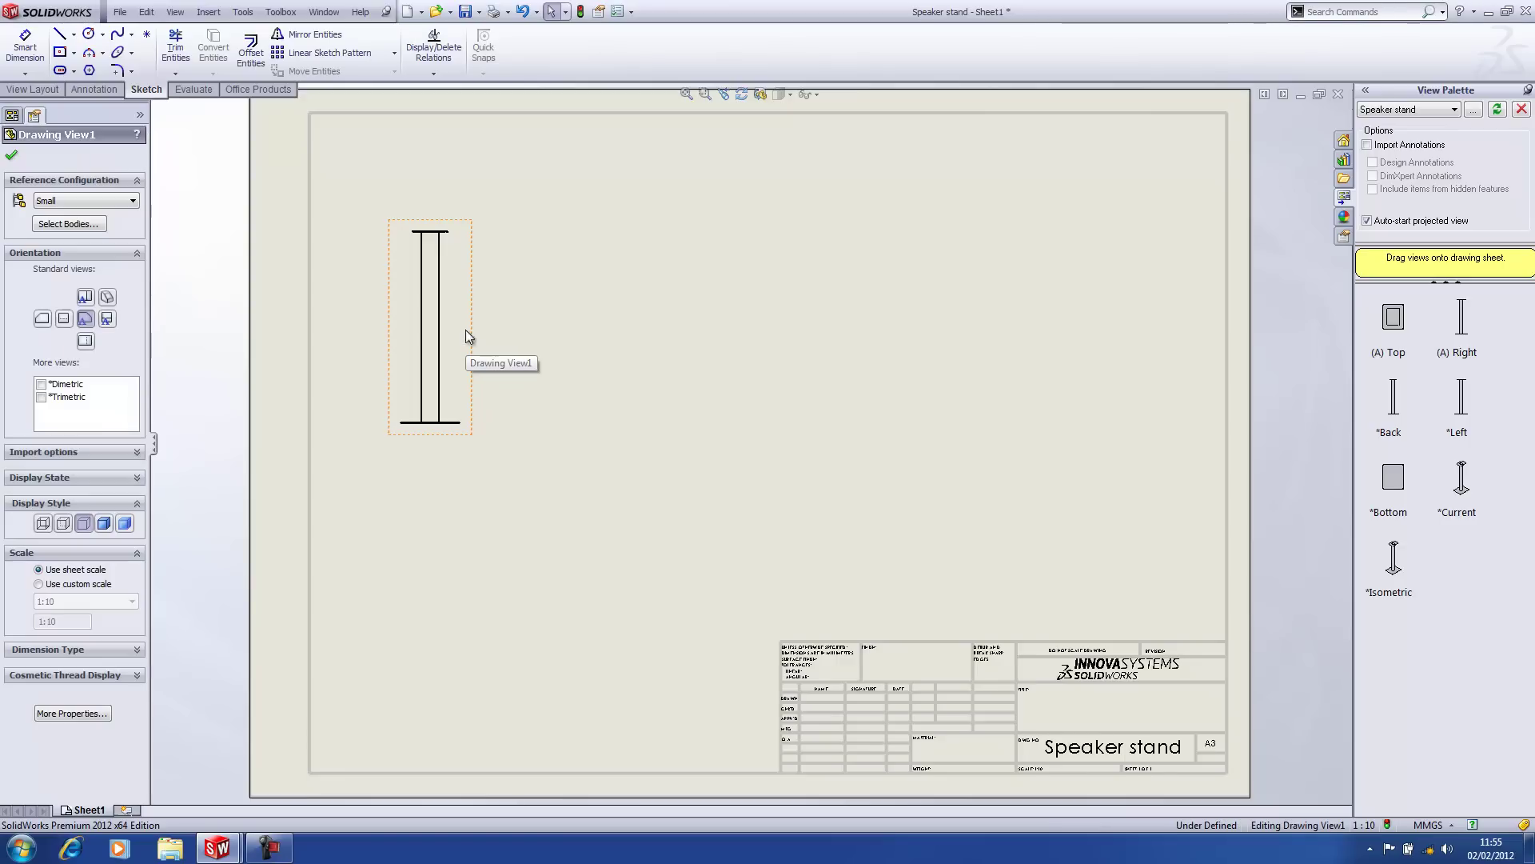
key("s")
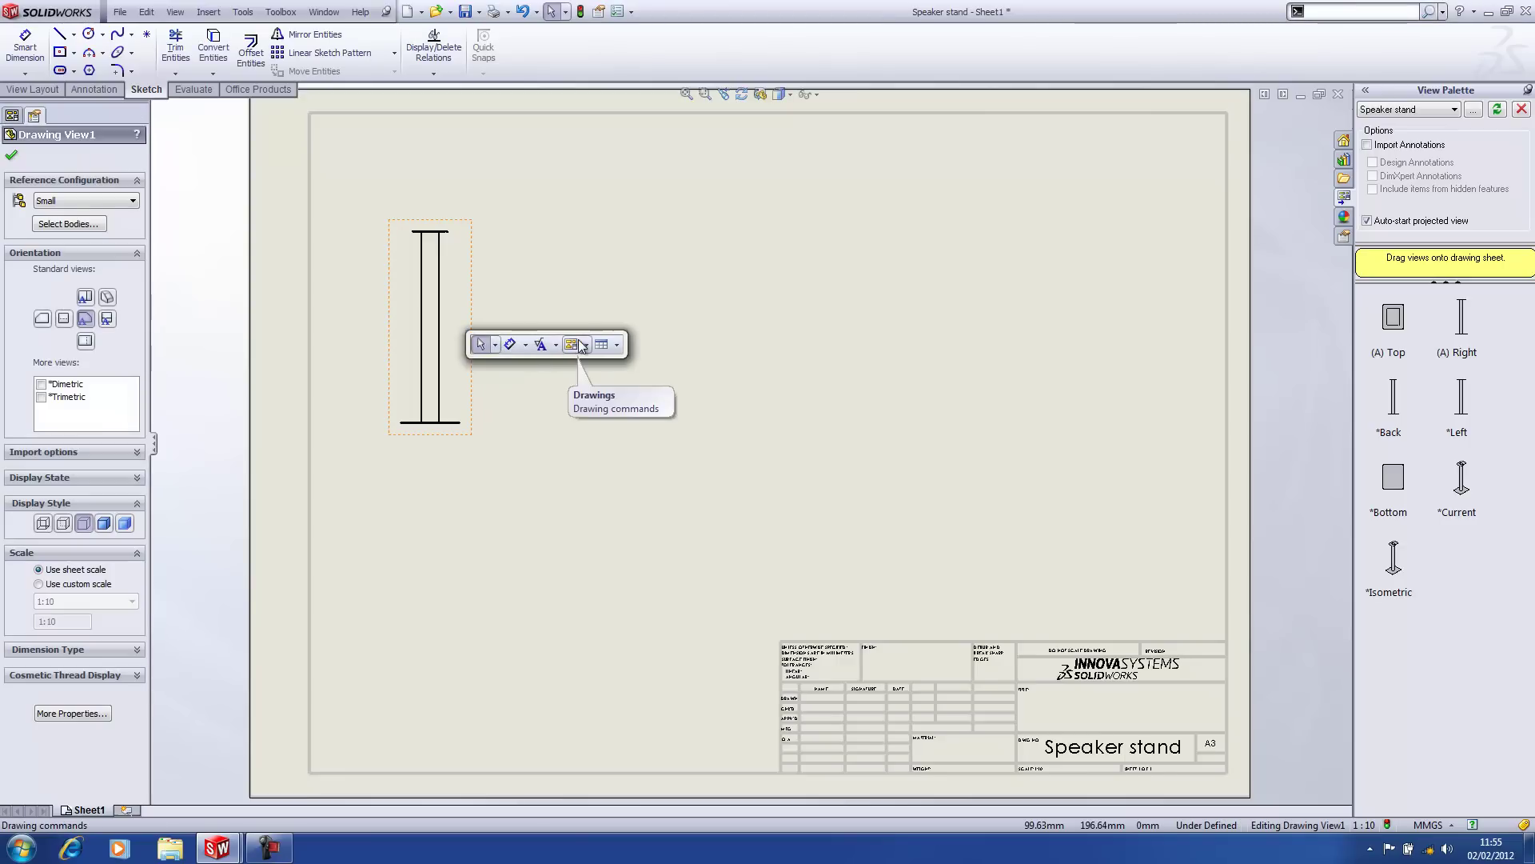
left_click(573, 344)
mouse_move(624, 411)
left_click(709, 412)
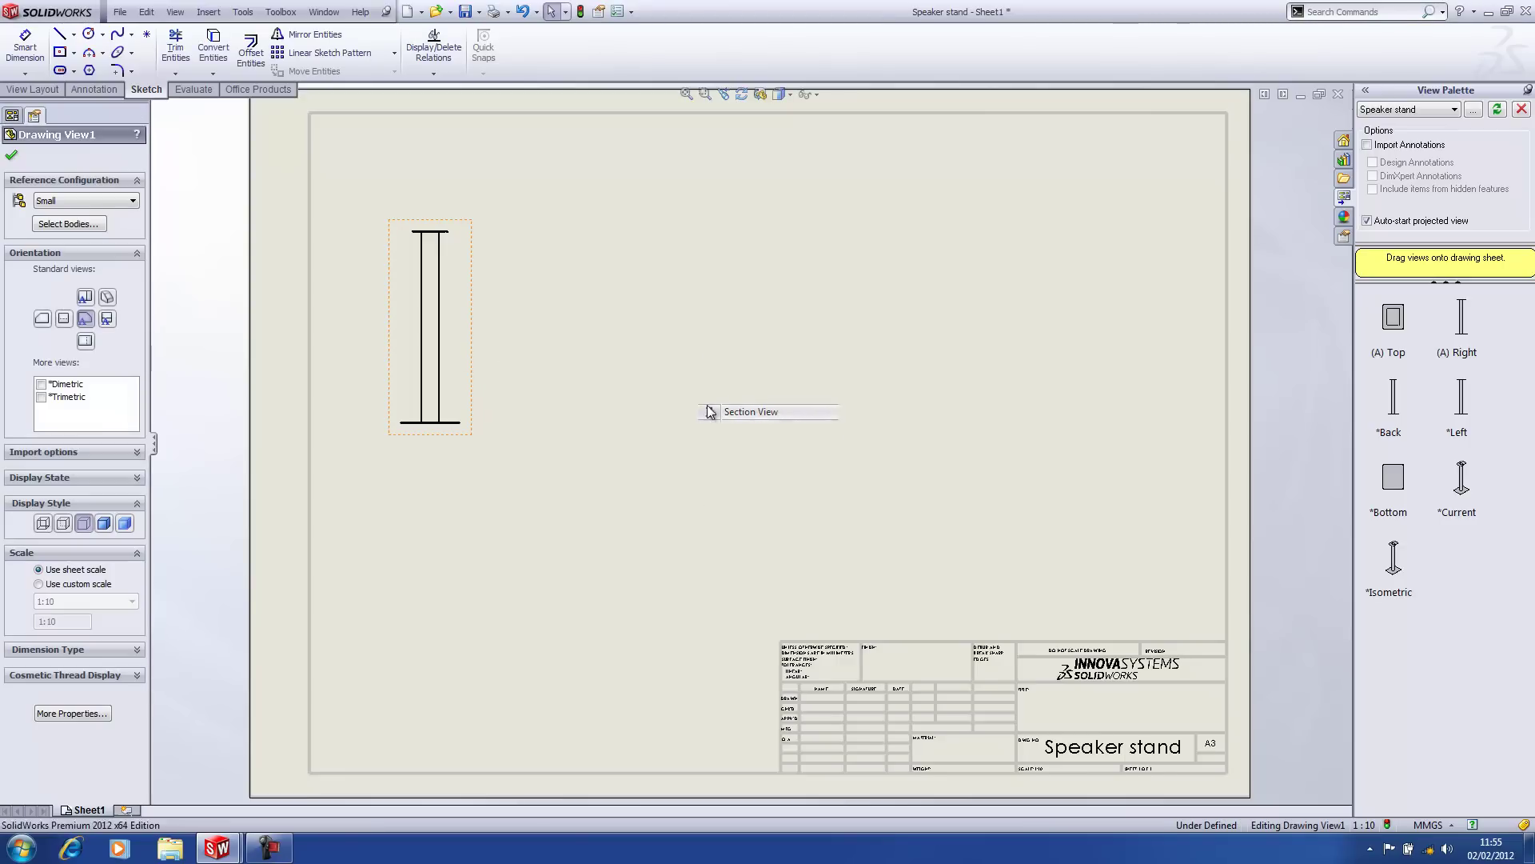
left_click(430, 210)
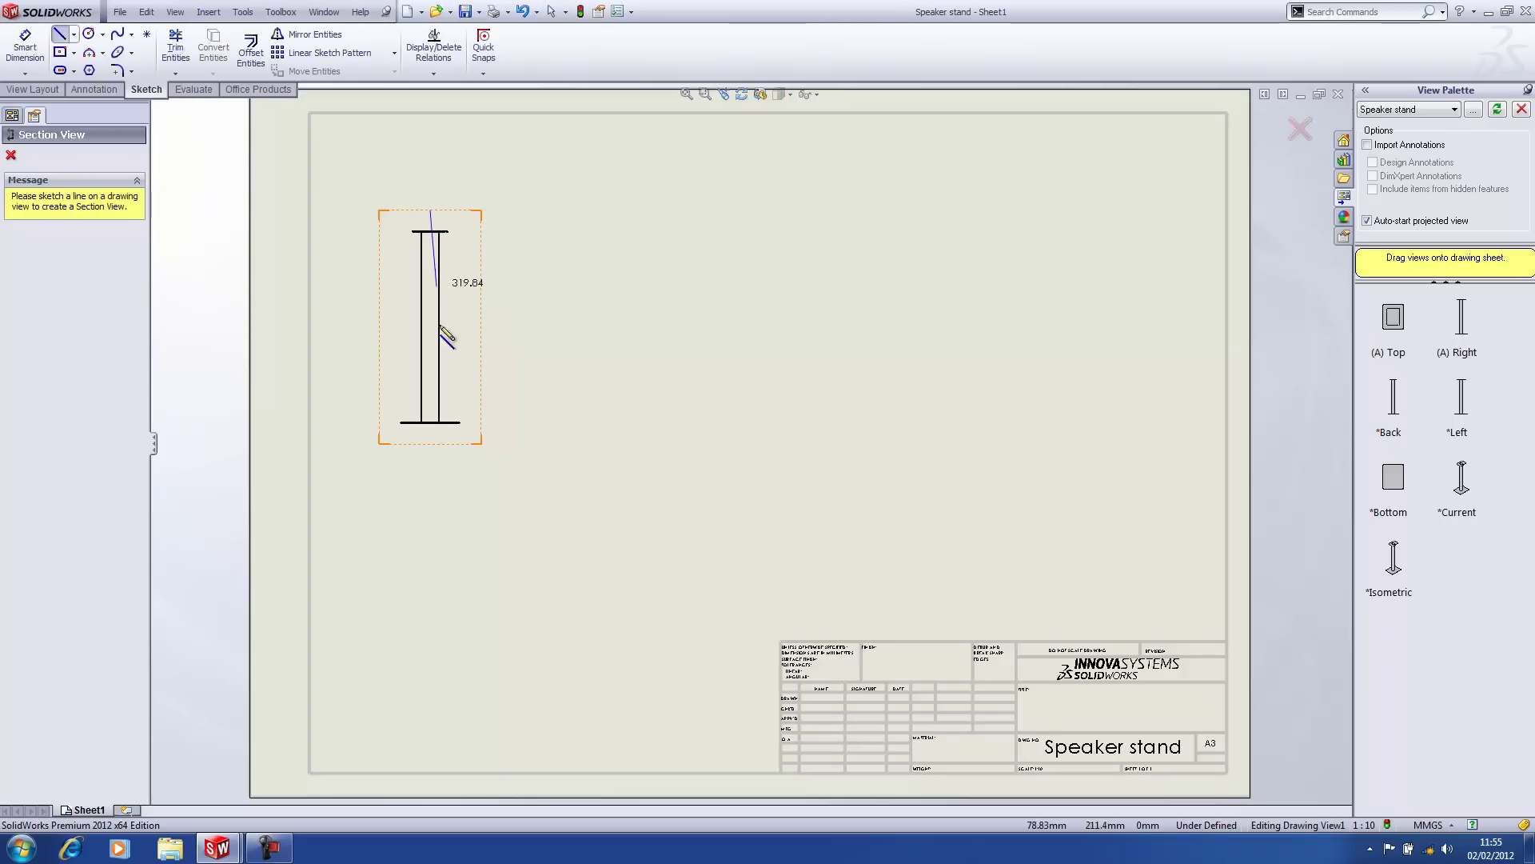
left_click(430, 436)
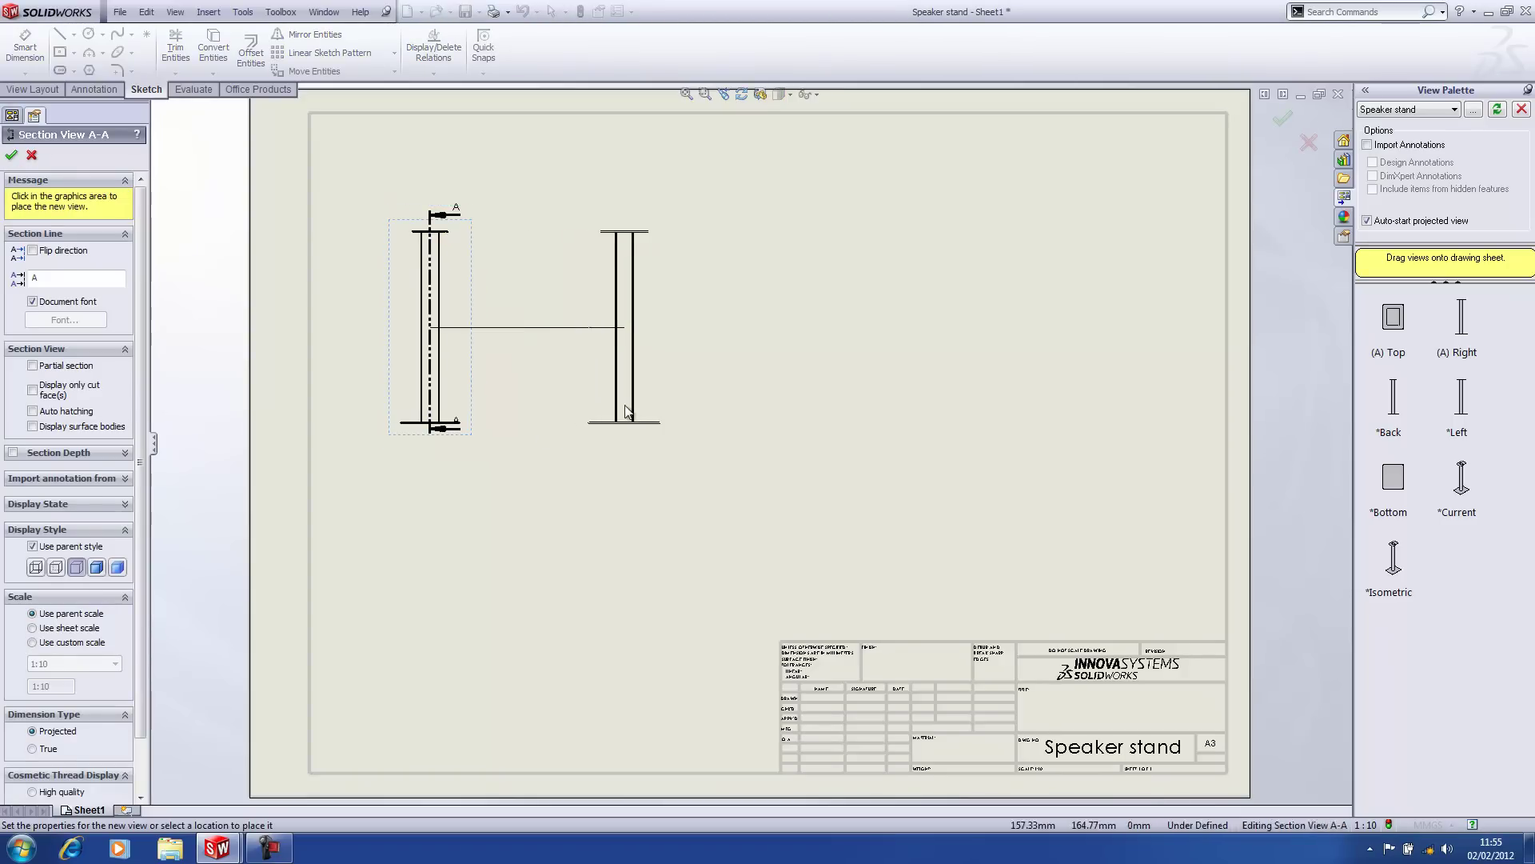
left_click(612, 468)
Give the section view a custom scale of 1:5.
left_click(574, 436)
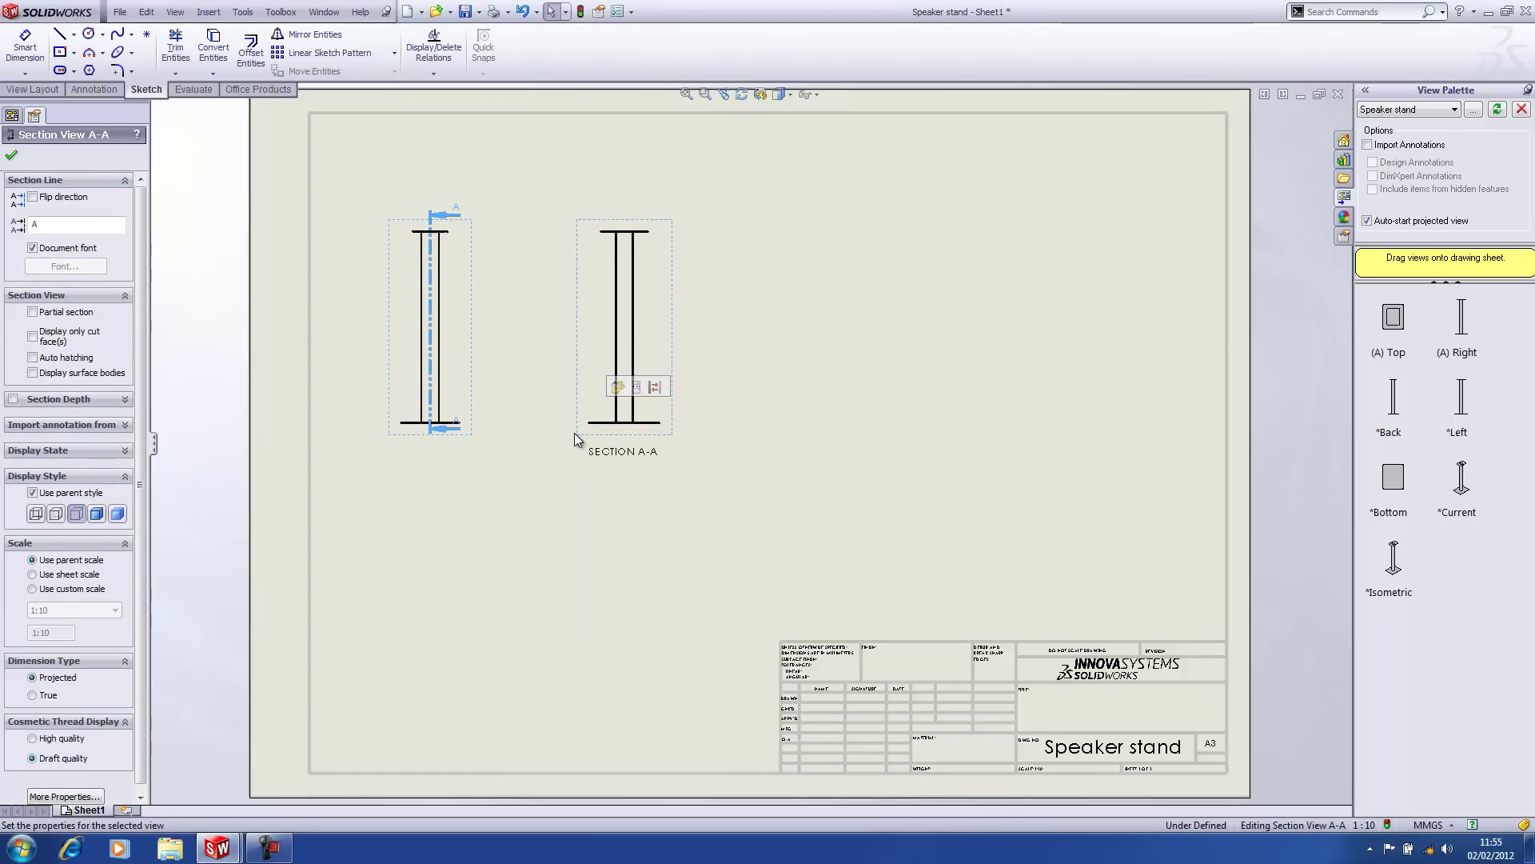
left_click(32, 590)
left_click(67, 607)
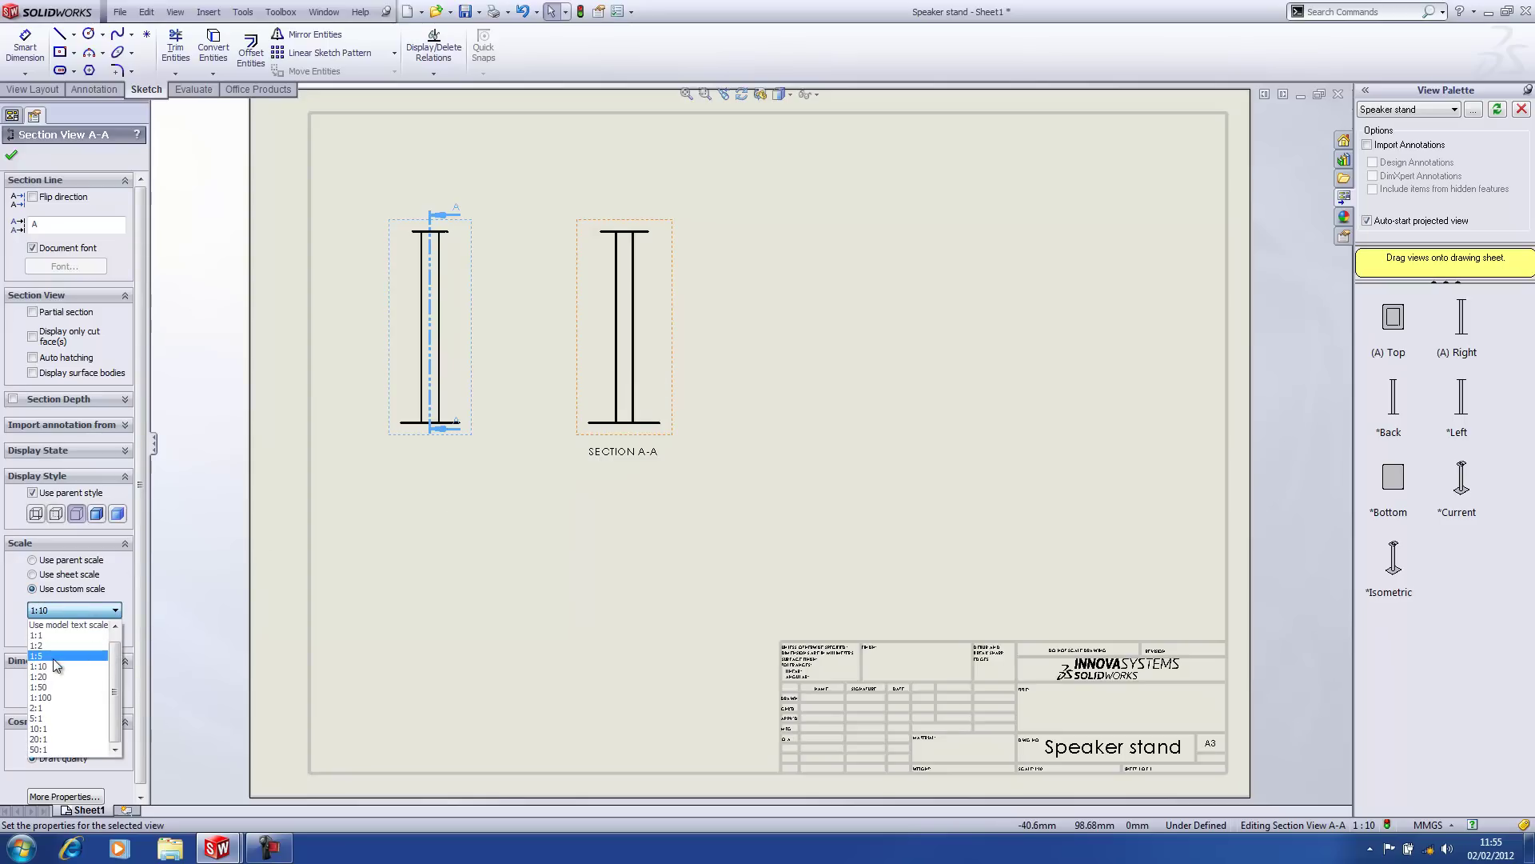
left_click(56, 655)
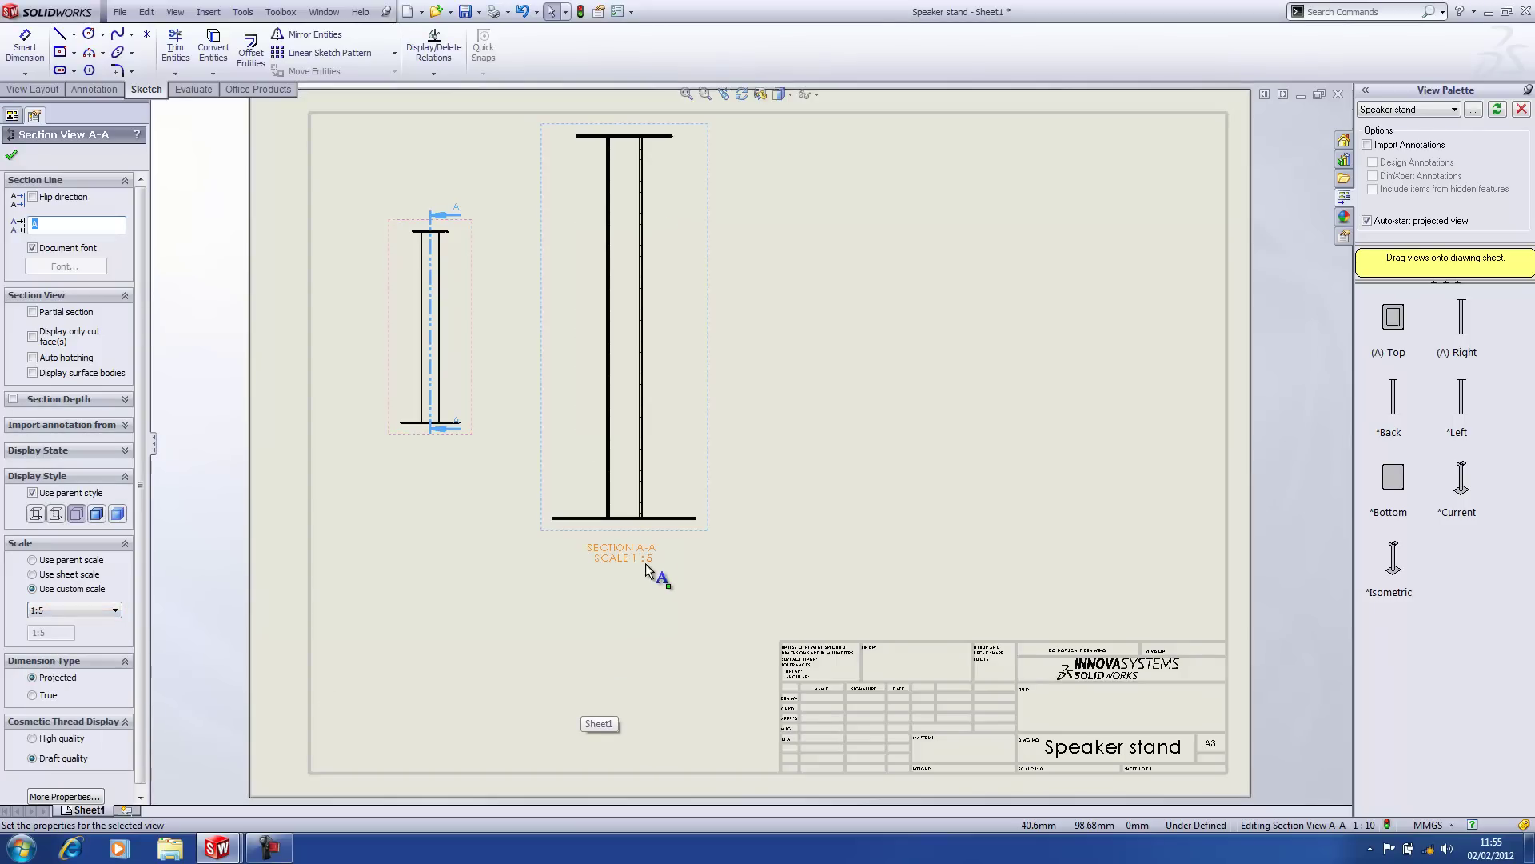
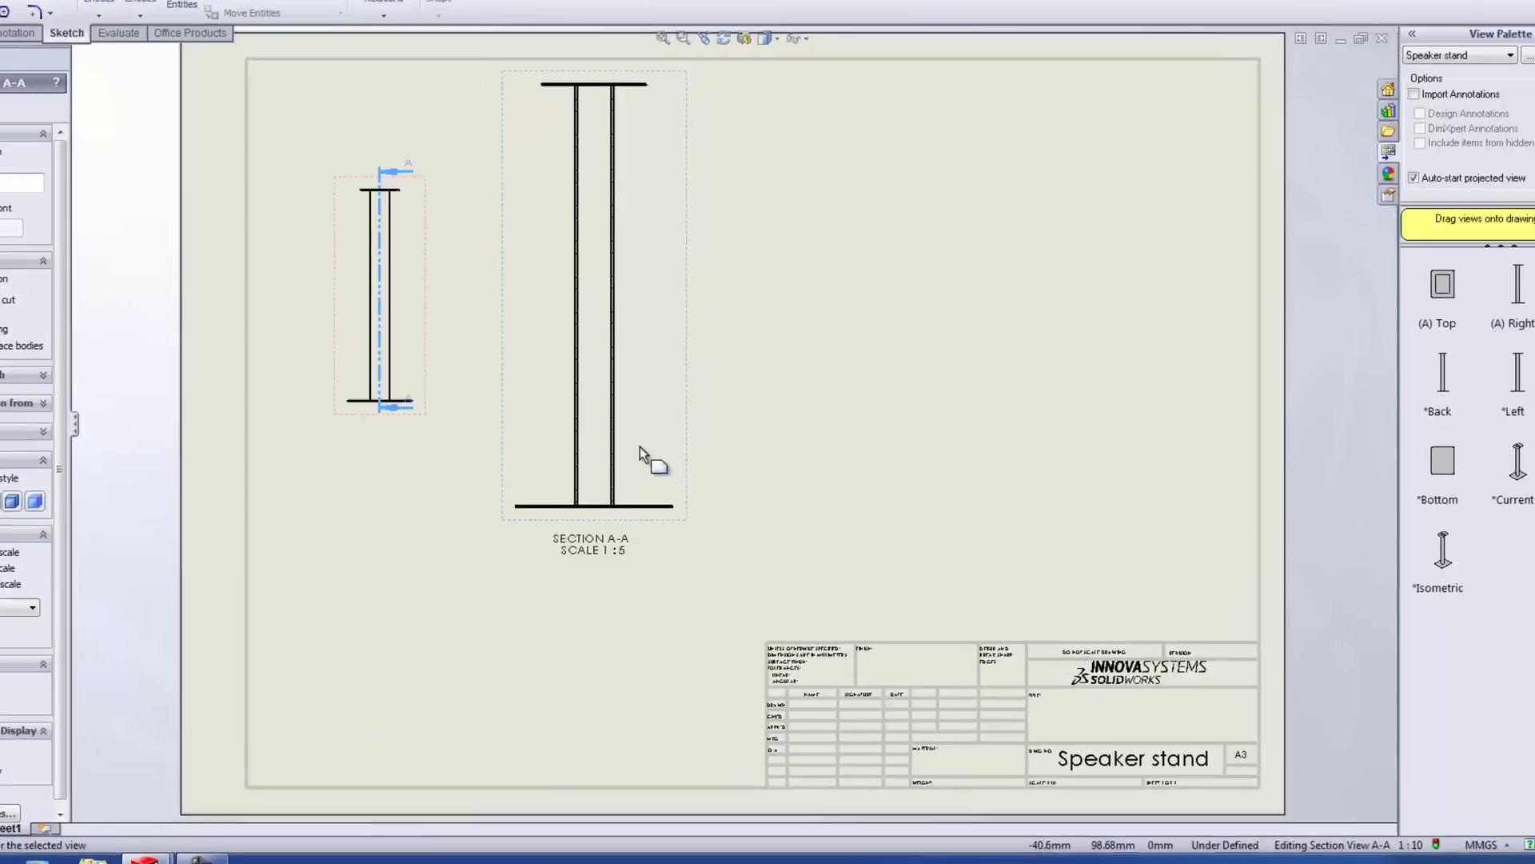
Shorten the section view with a Break, placing horizontal break lines across the column near its upper and lower ends.
left_click(666, 452)
key("s")
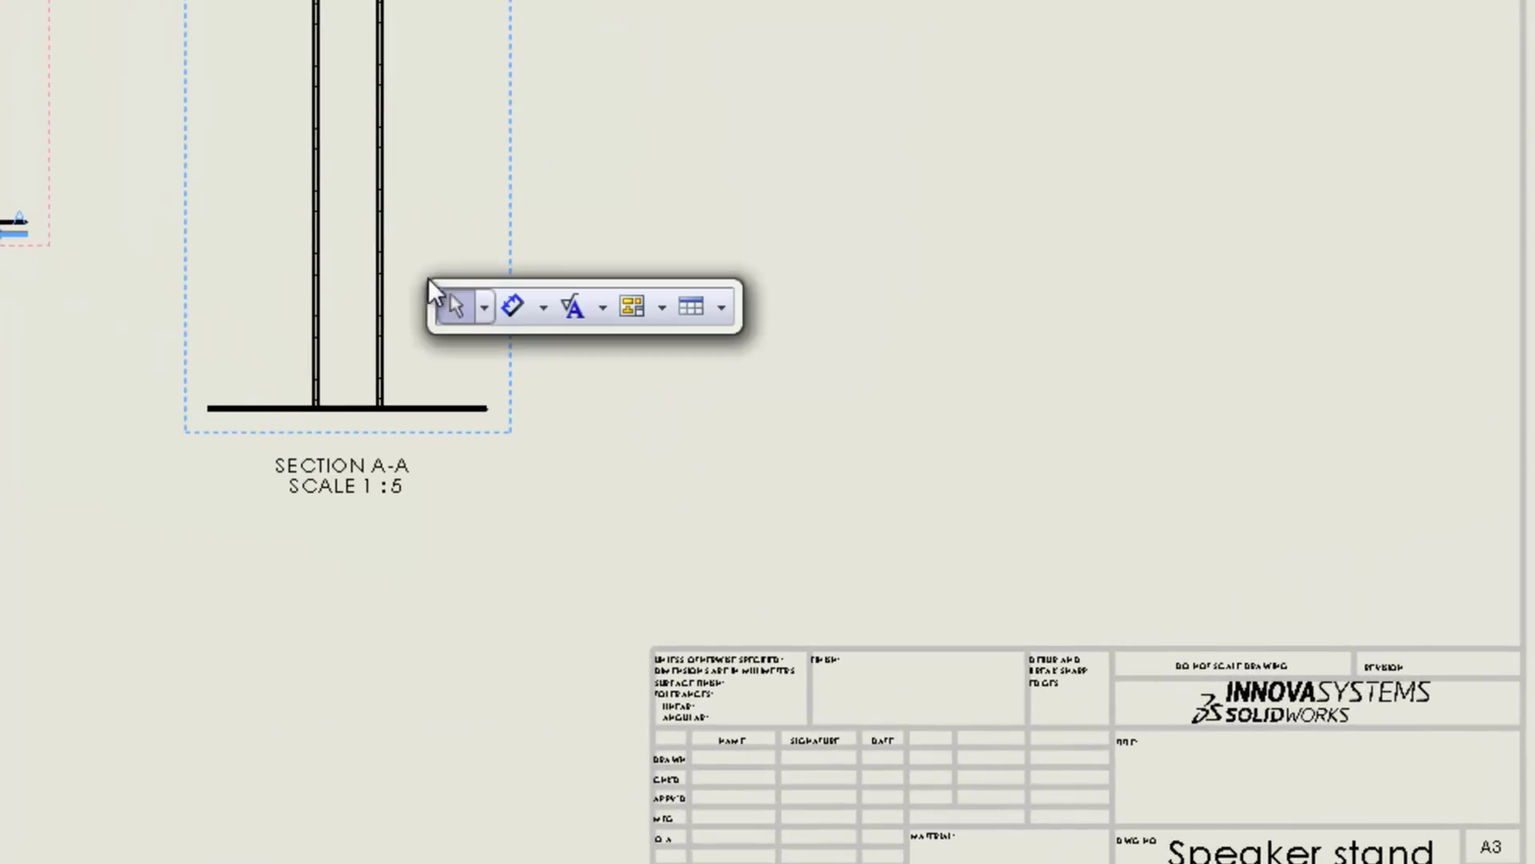
left_click(643, 311)
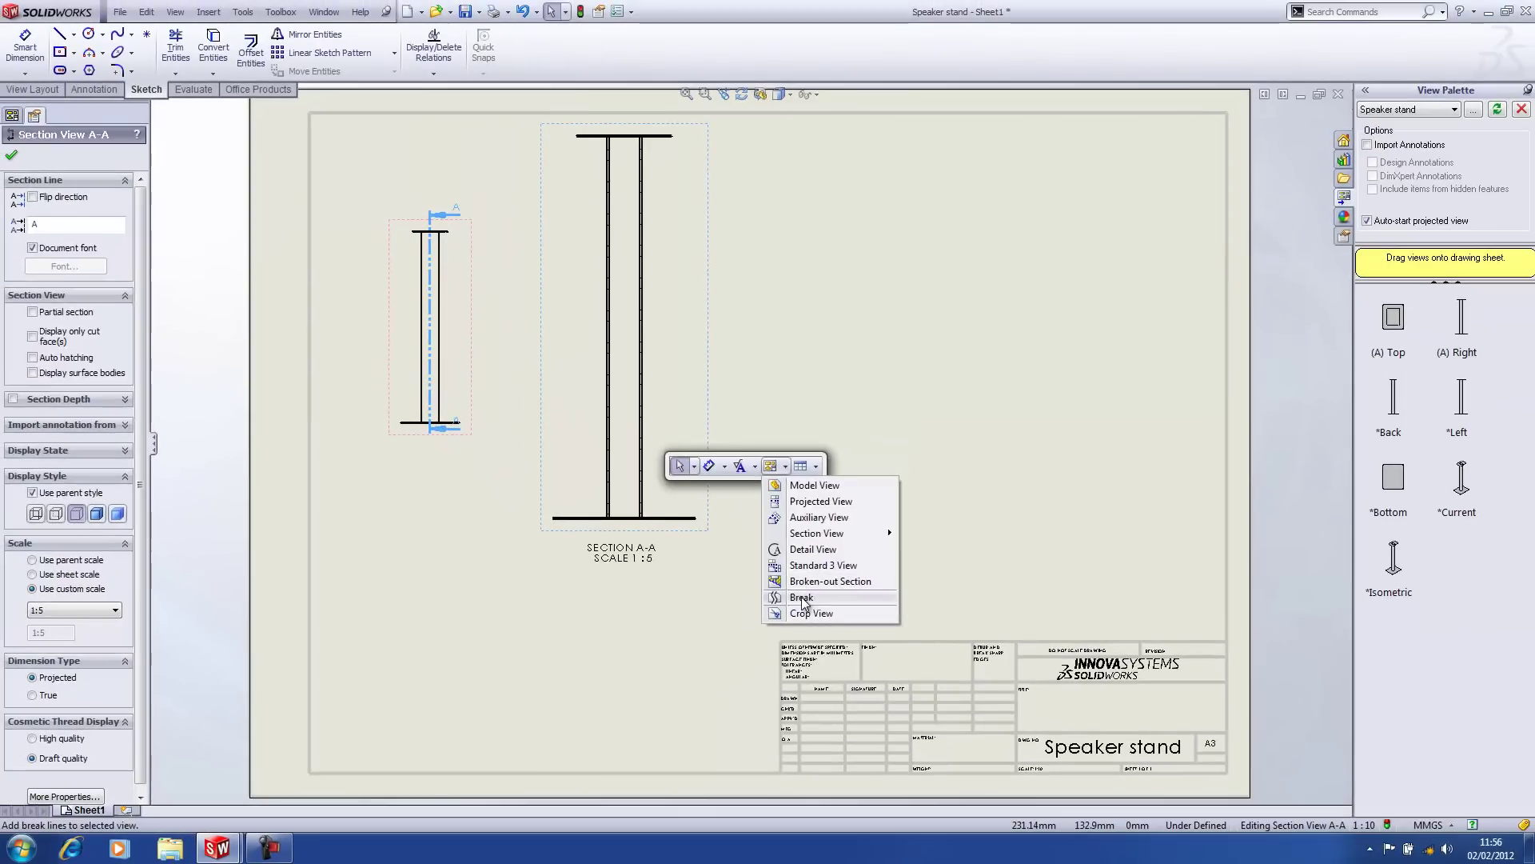
left_click(801, 597)
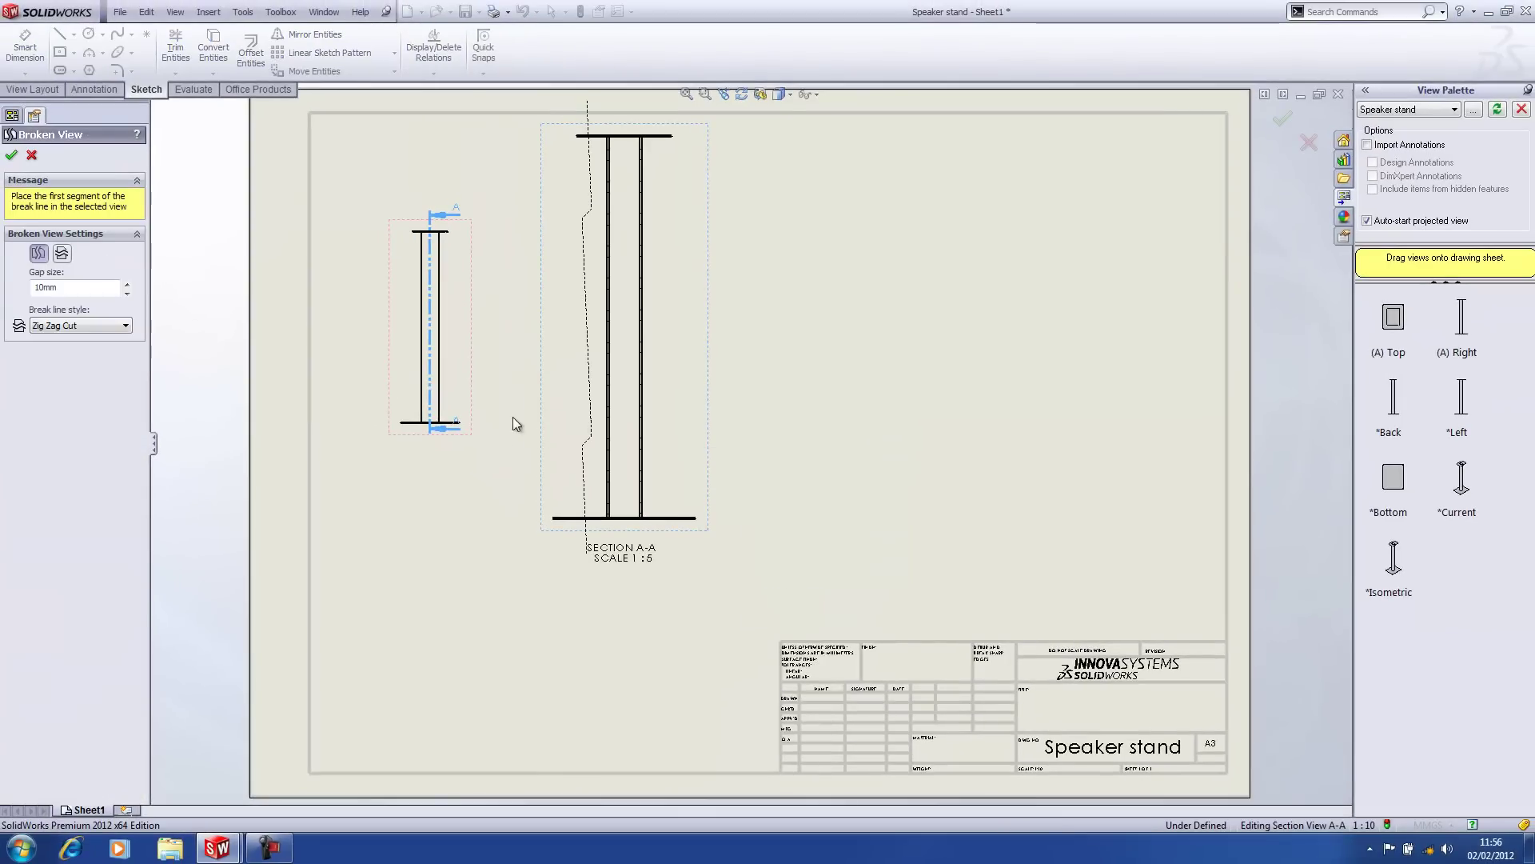
left_click(63, 253)
left_click(588, 195)
left_click(588, 473)
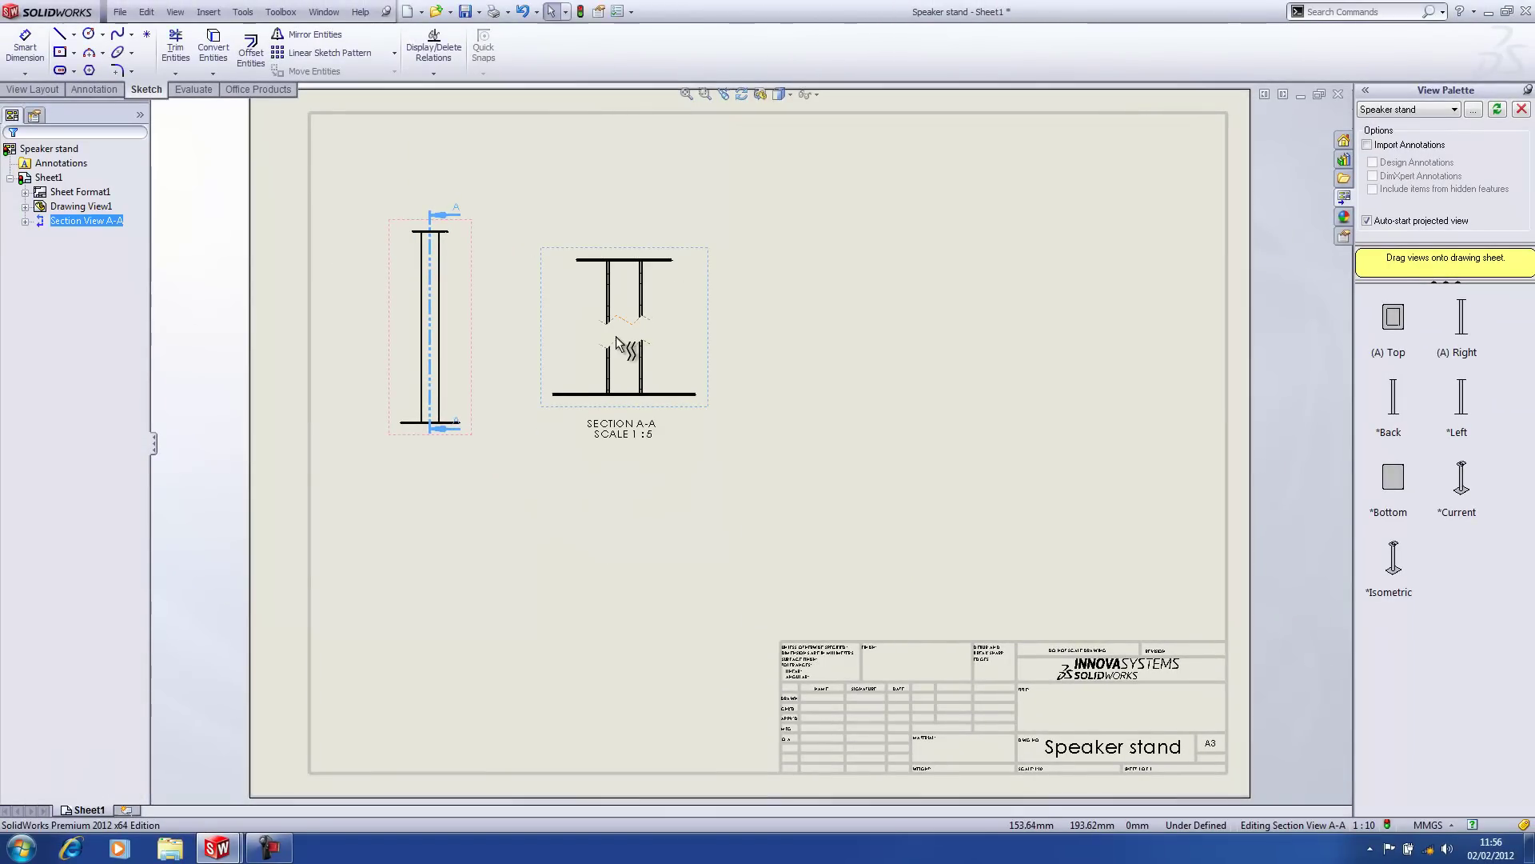
Dimension the lower break line from the base plate, set the distance to 105 mm, and check the break line's settings.
left_click(665, 353)
left_click(641, 347)
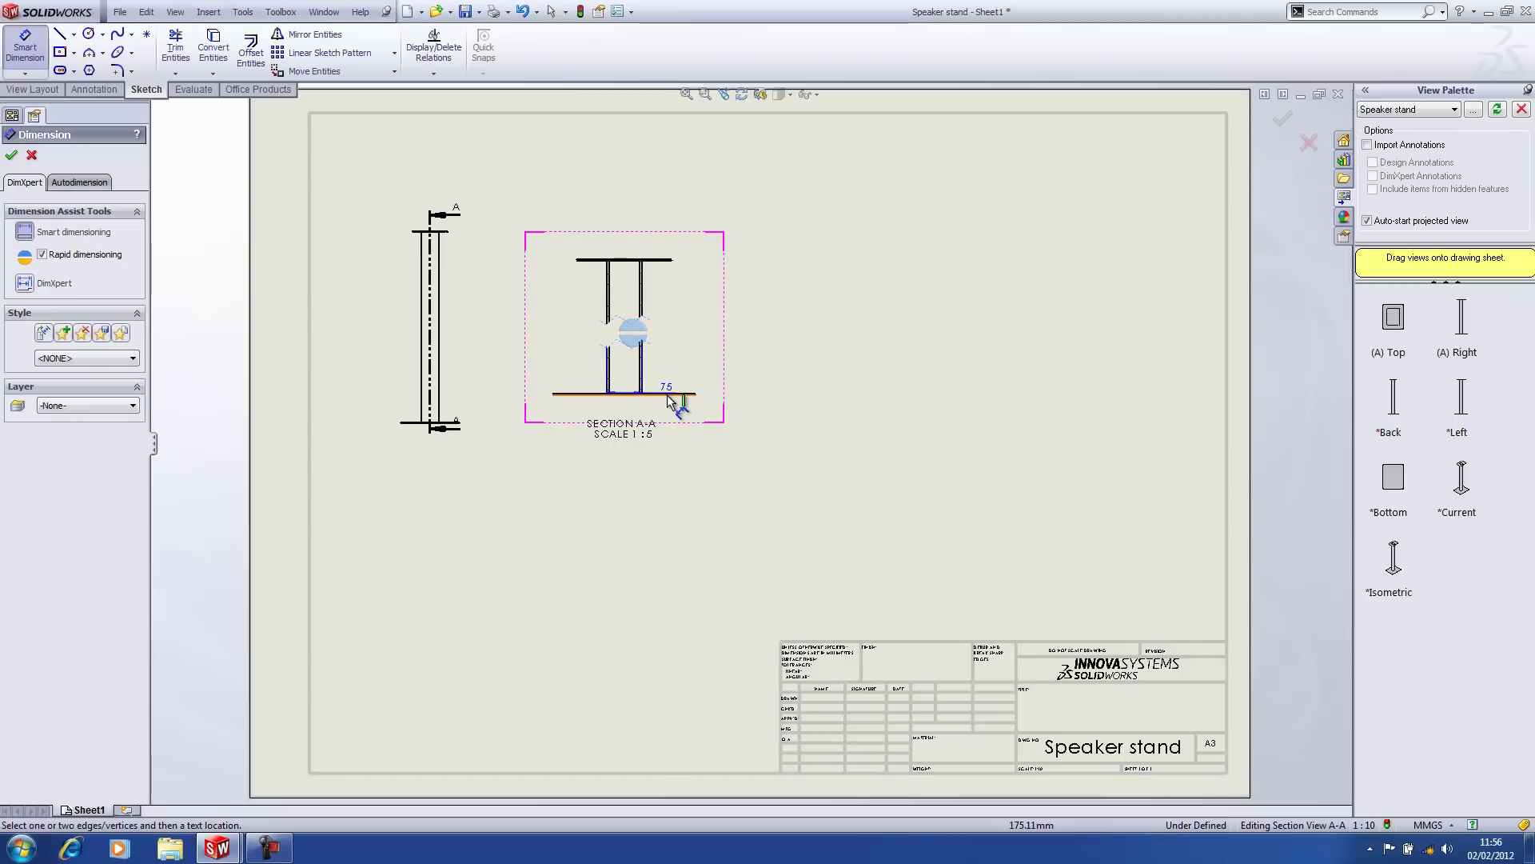
left_click(744, 359)
type("1")
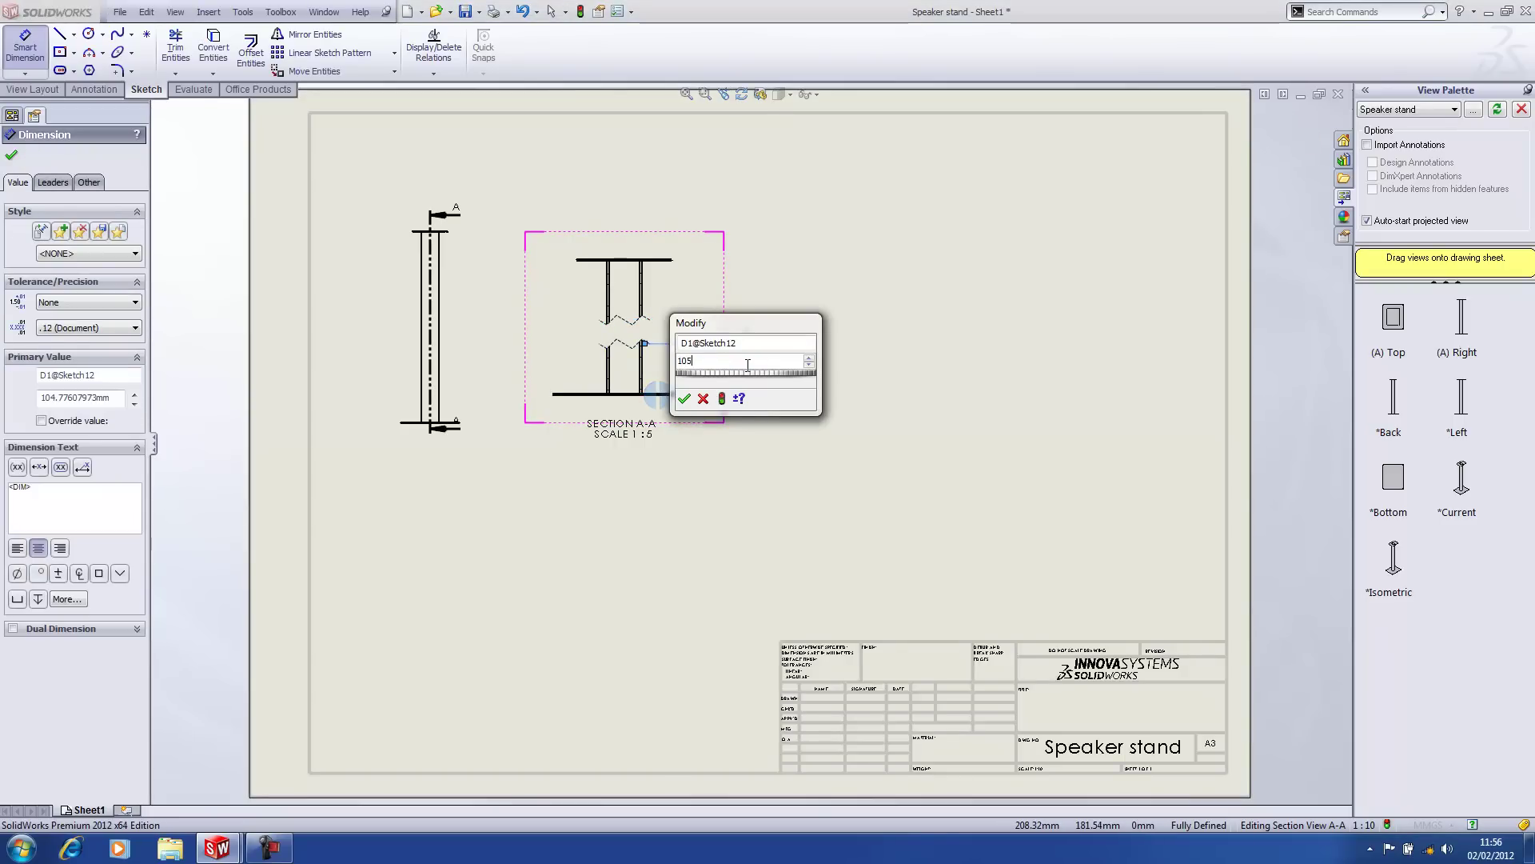
type("05")
key("Return")
left_click(737, 377)
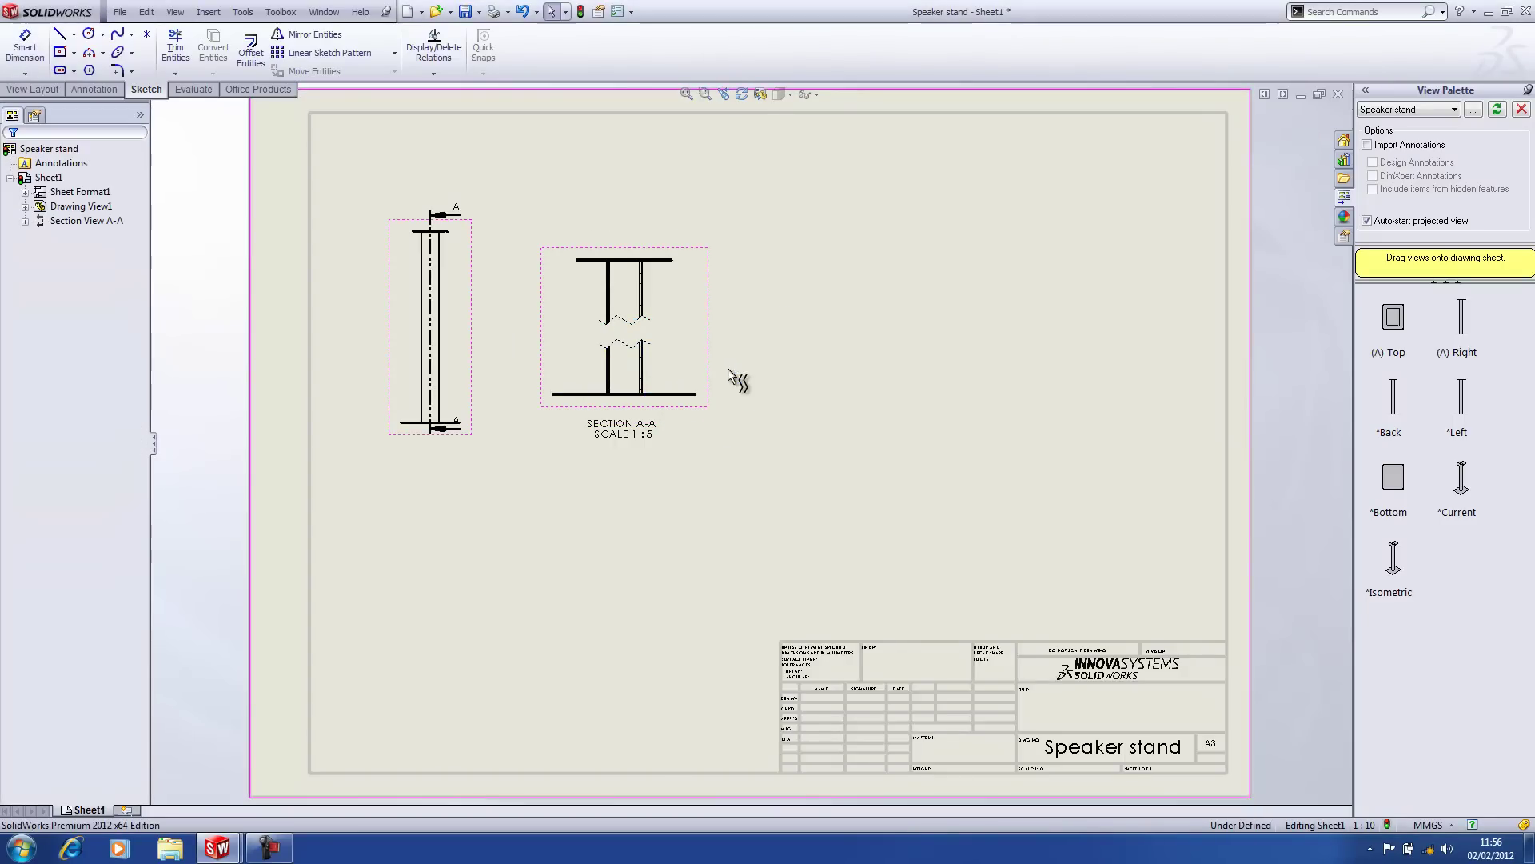
left_click(628, 349)
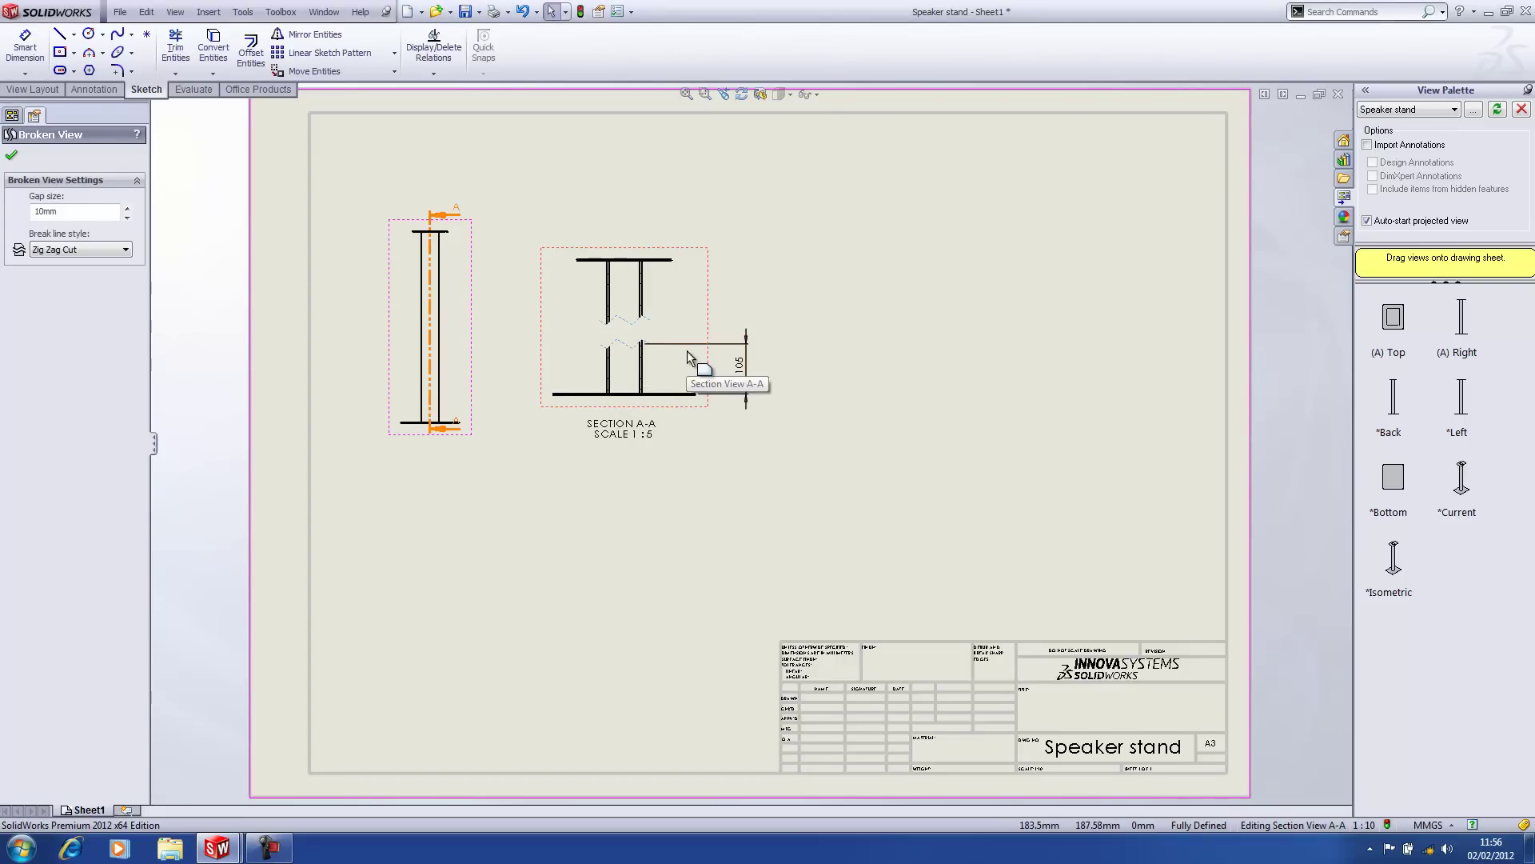
left_click(687, 292)
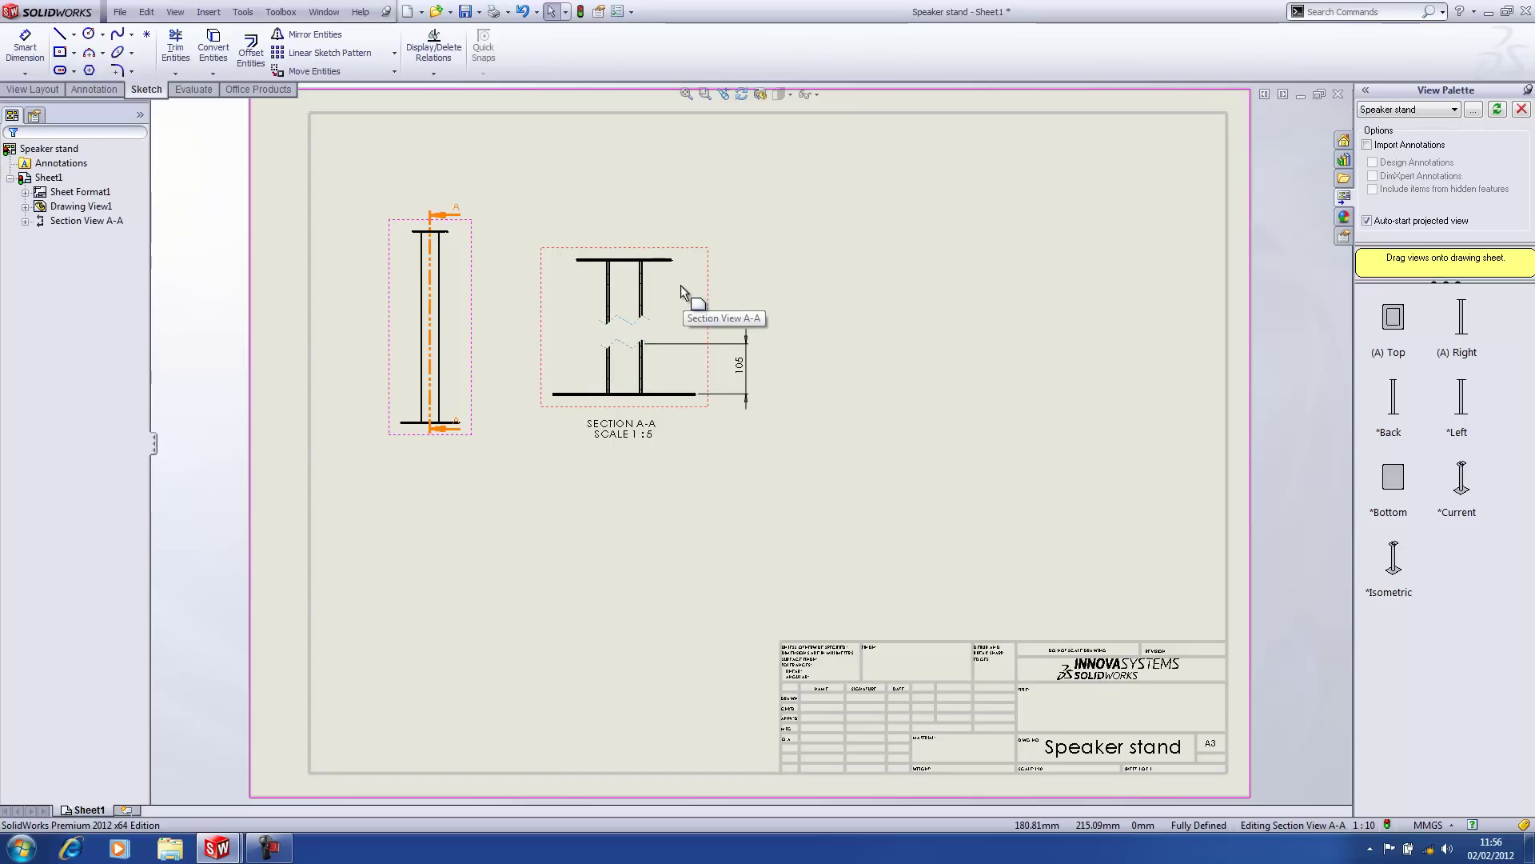
left_click(489, 271)
Look through the drawing, annotation and table commands for the Caterpillar weld annotation, with the front view's top plate joint in close-up.
scroll(466, 248, "down", 8)
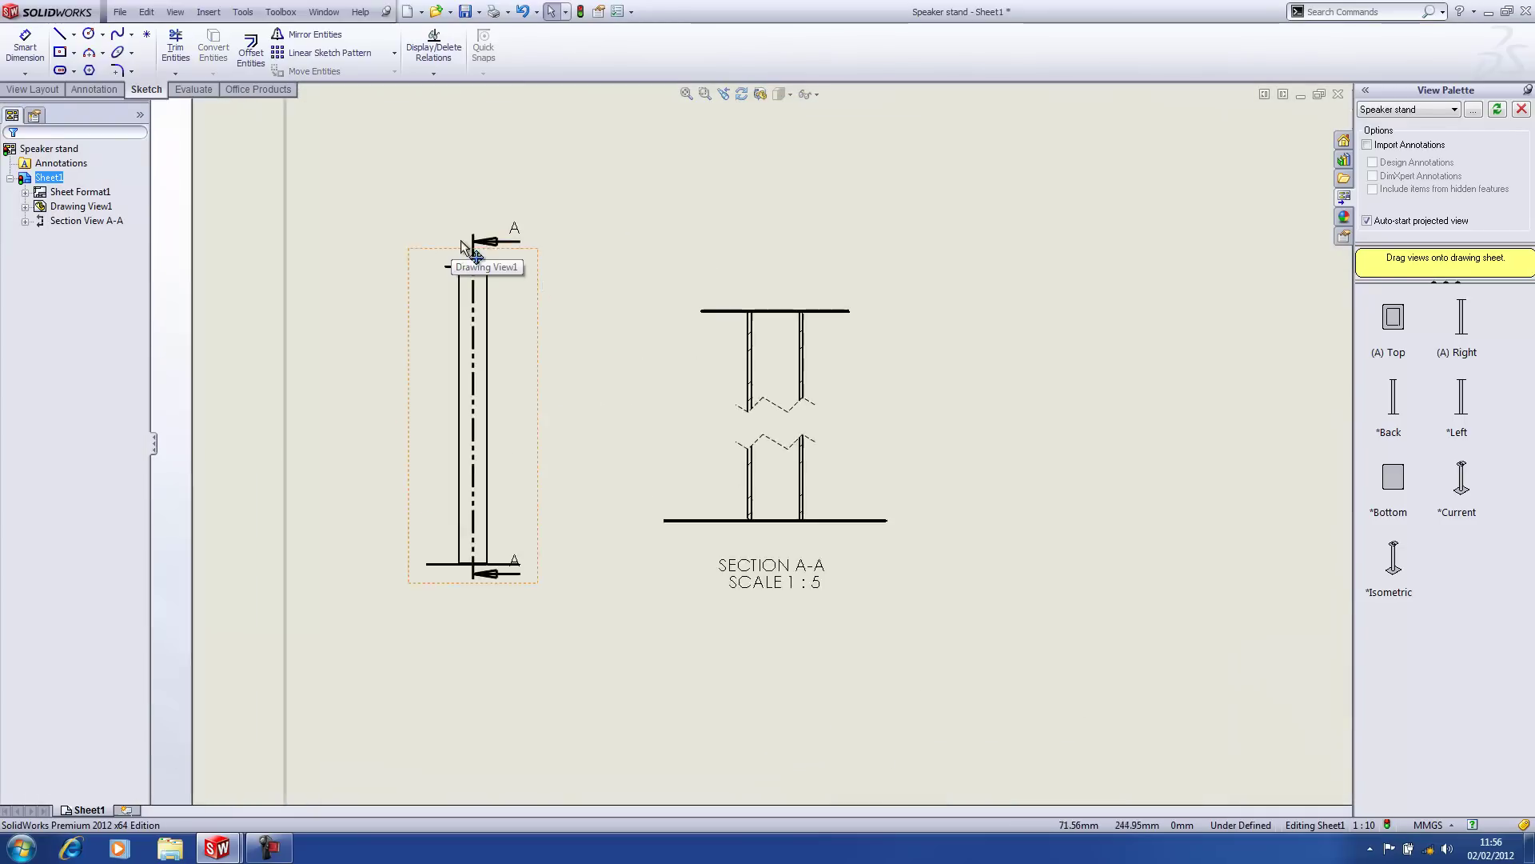
scroll(600, 312, "down", 5)
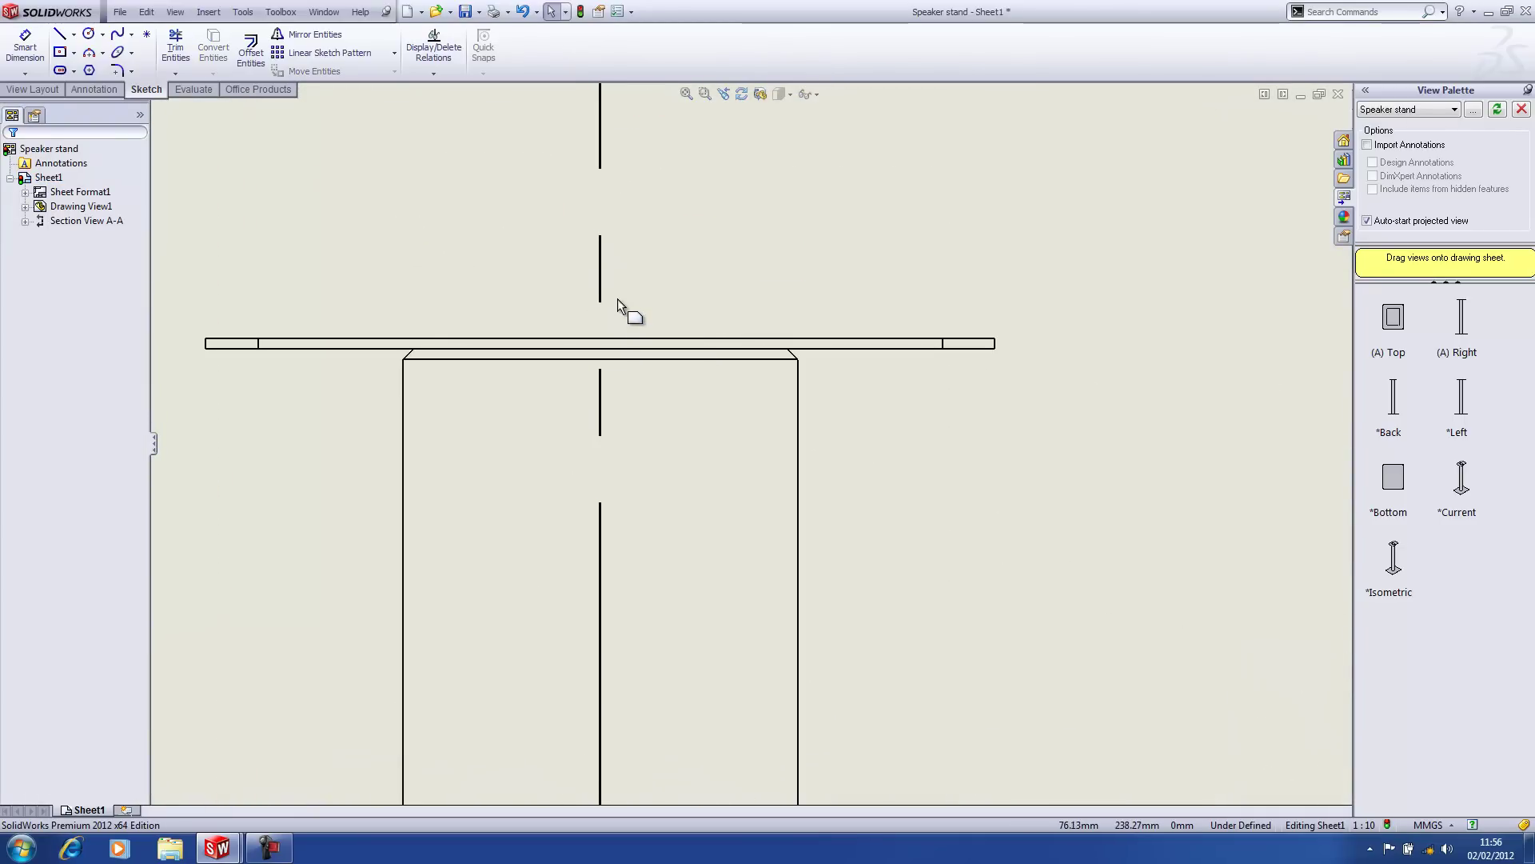
key("s")
left_click(672, 328)
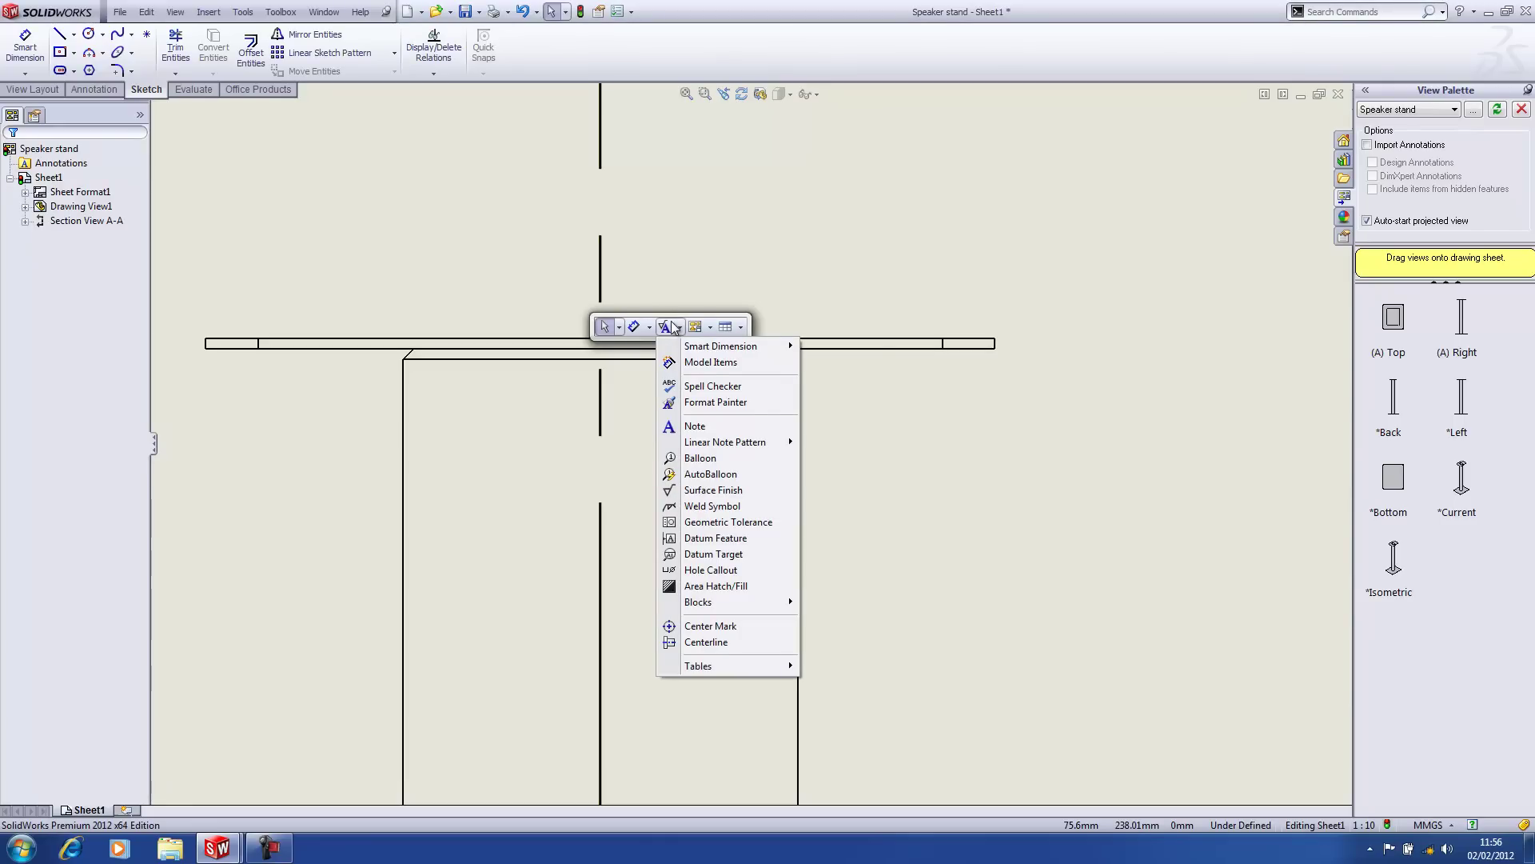
mouse_move(726, 329)
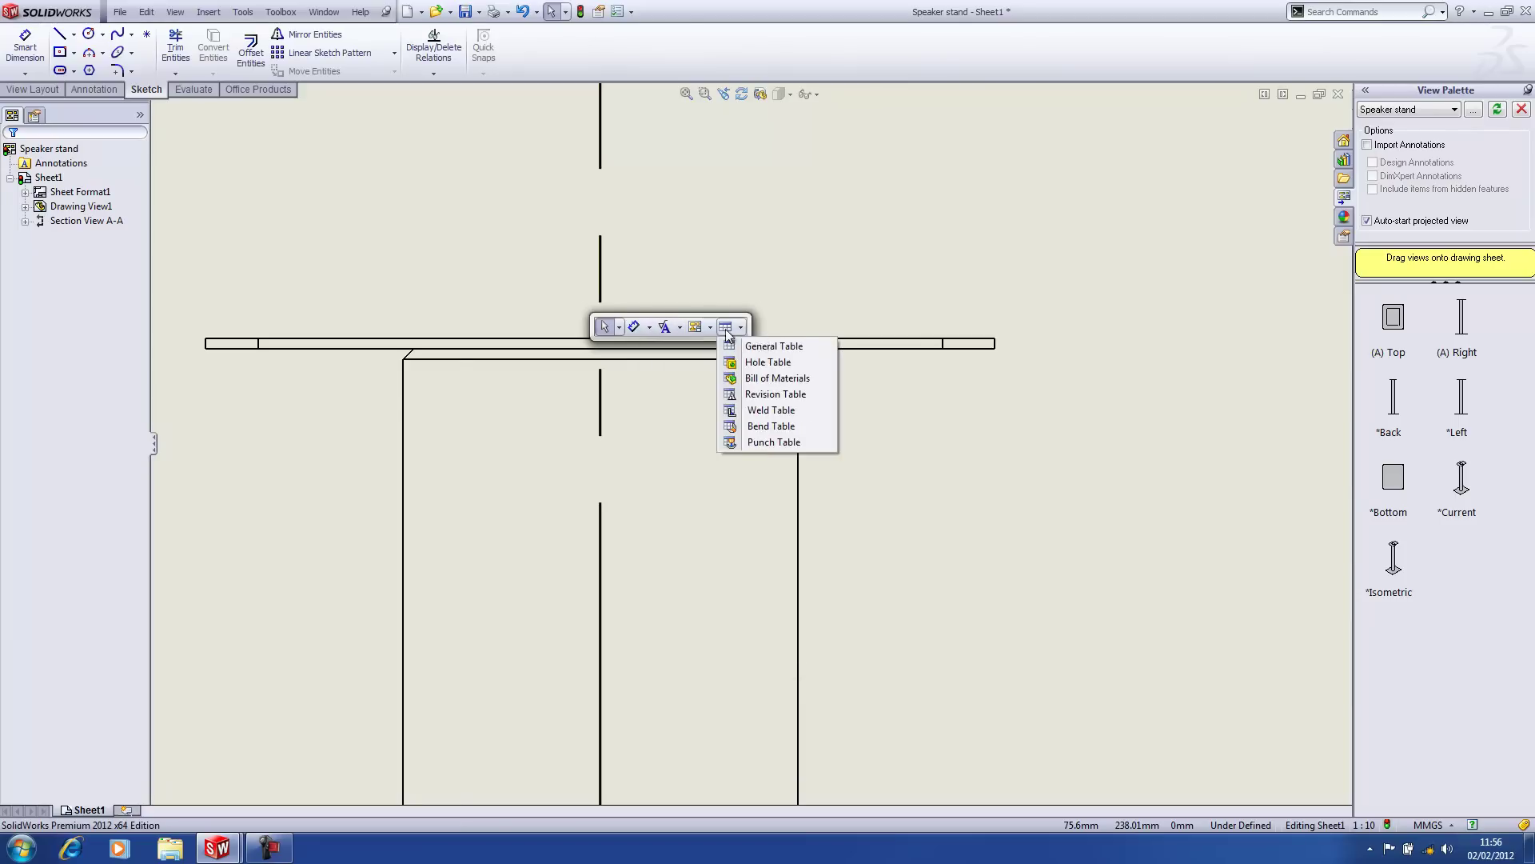
mouse_move(621, 330)
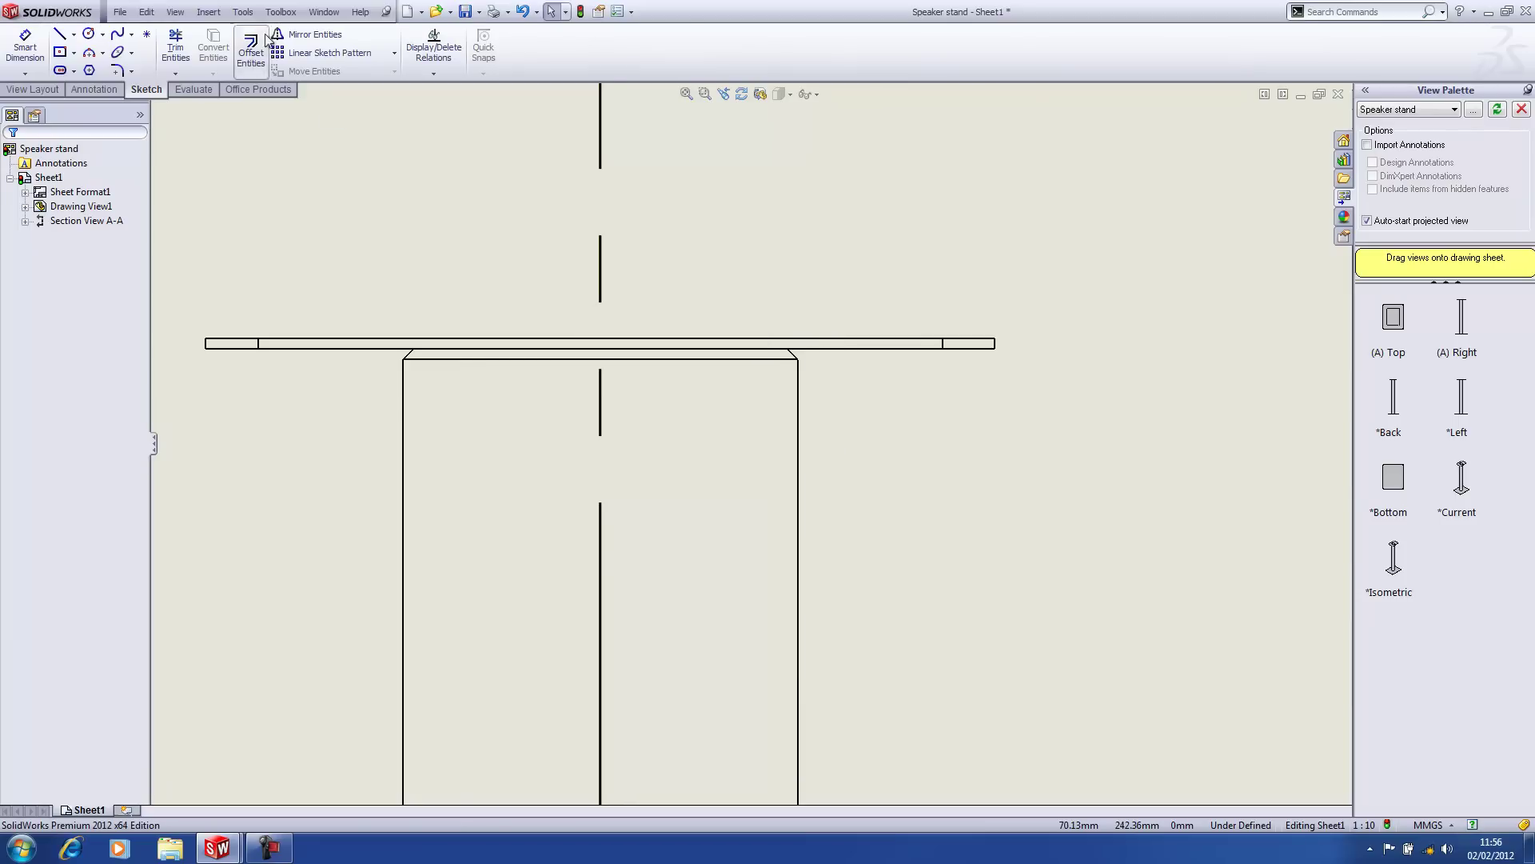
left_click(223, 14)
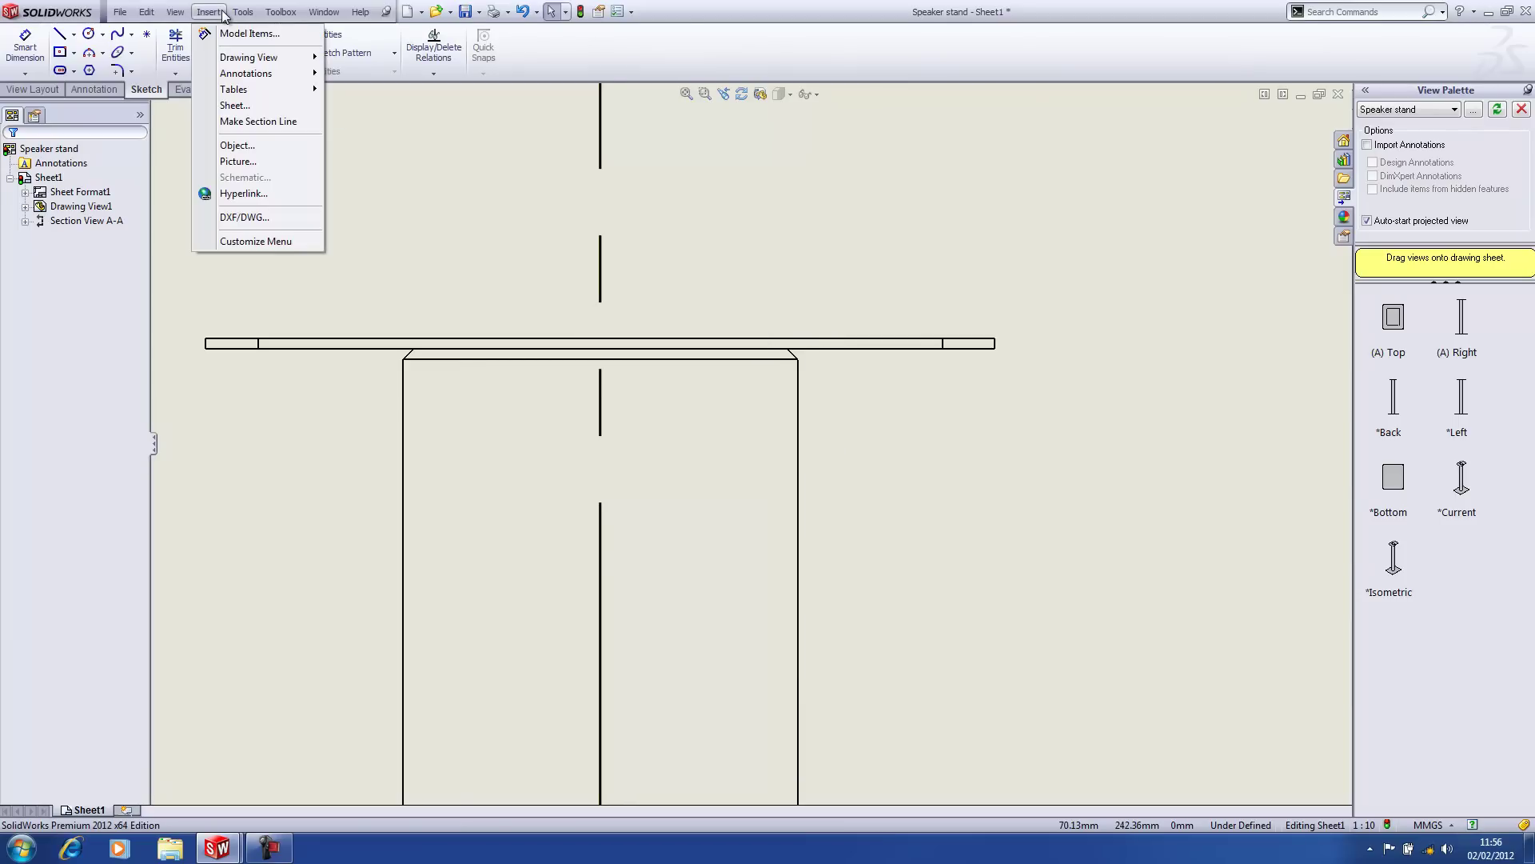
mouse_move(291, 73)
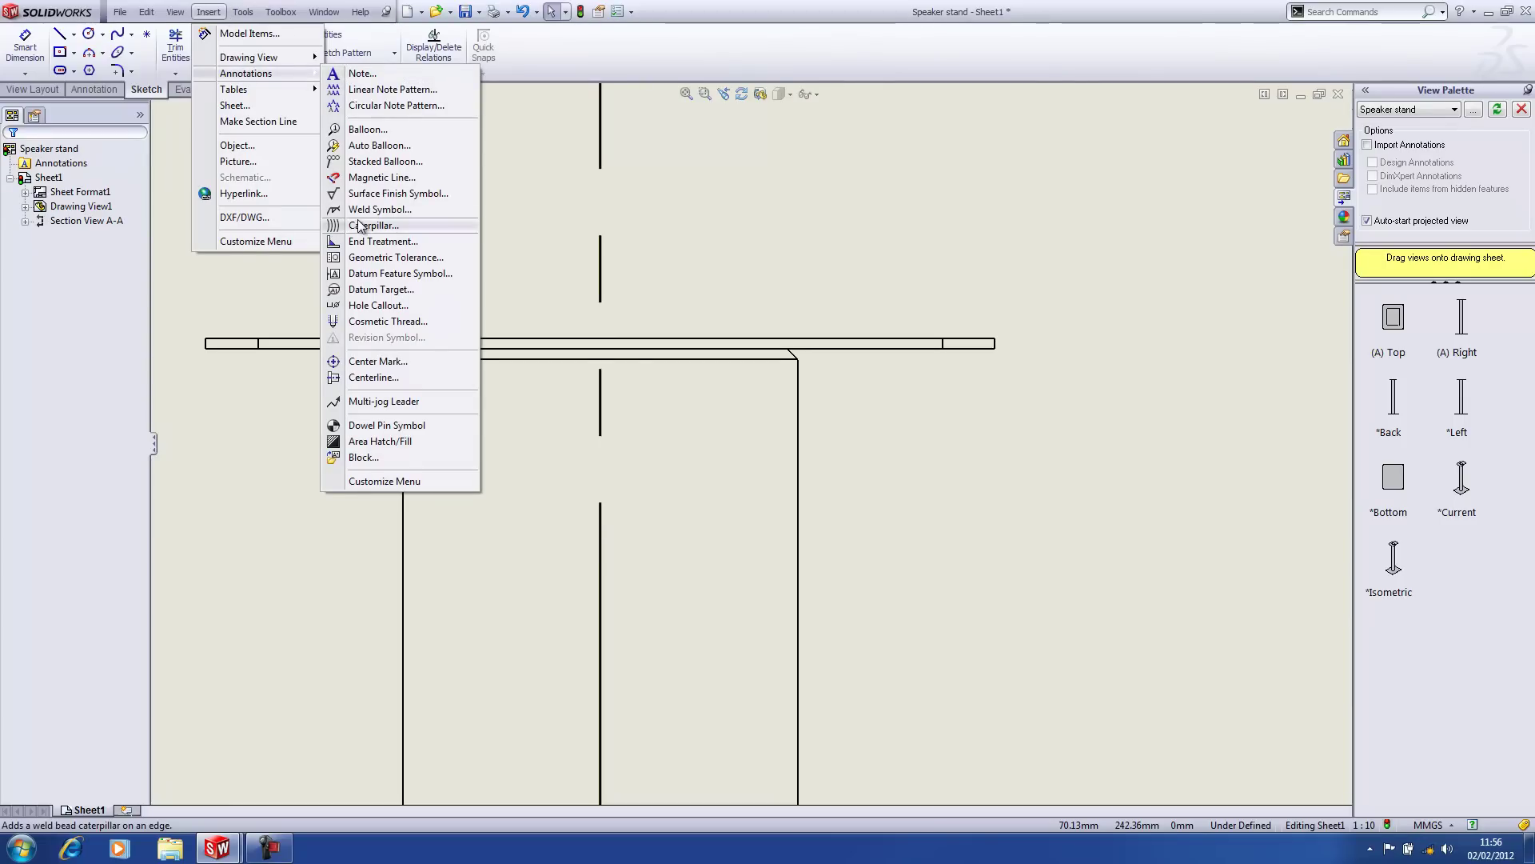
left_click(730, 320)
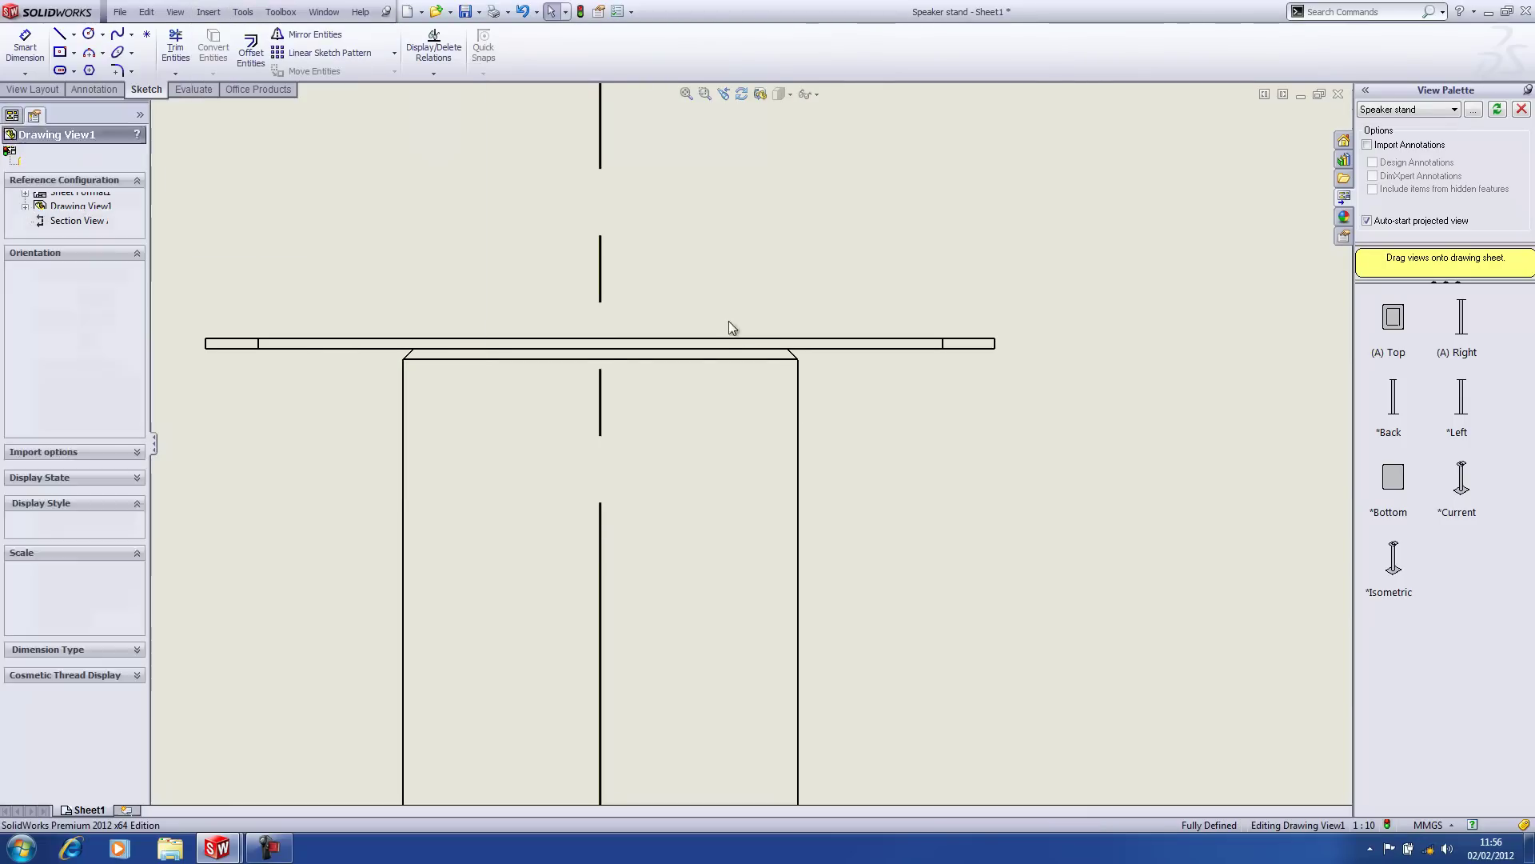
key("Escape")
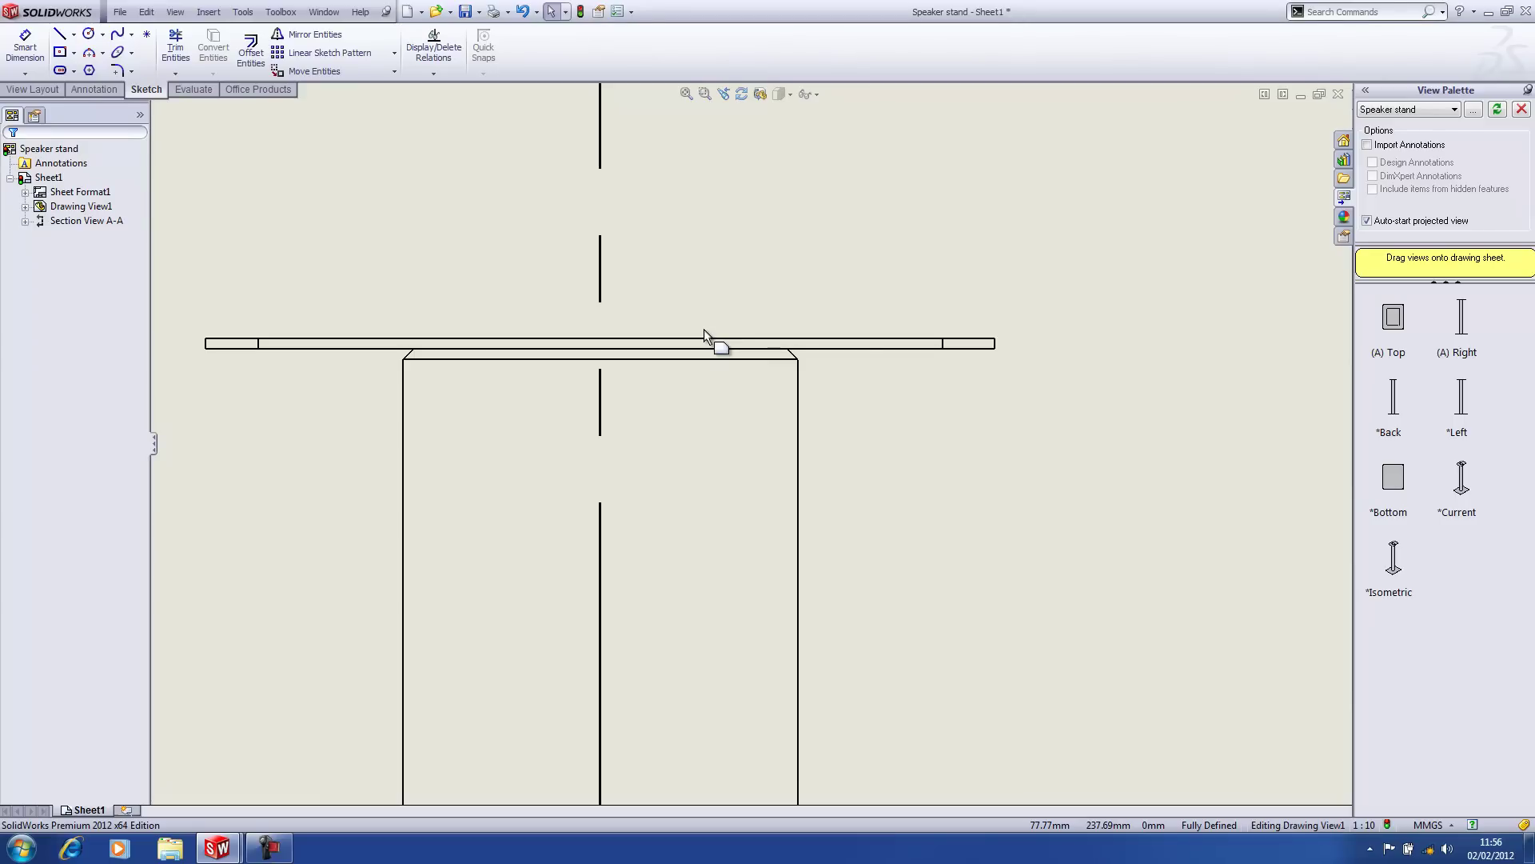
Search the commands for "cat" and look up where the Caterpillar command is located.
left_click(703, 329)
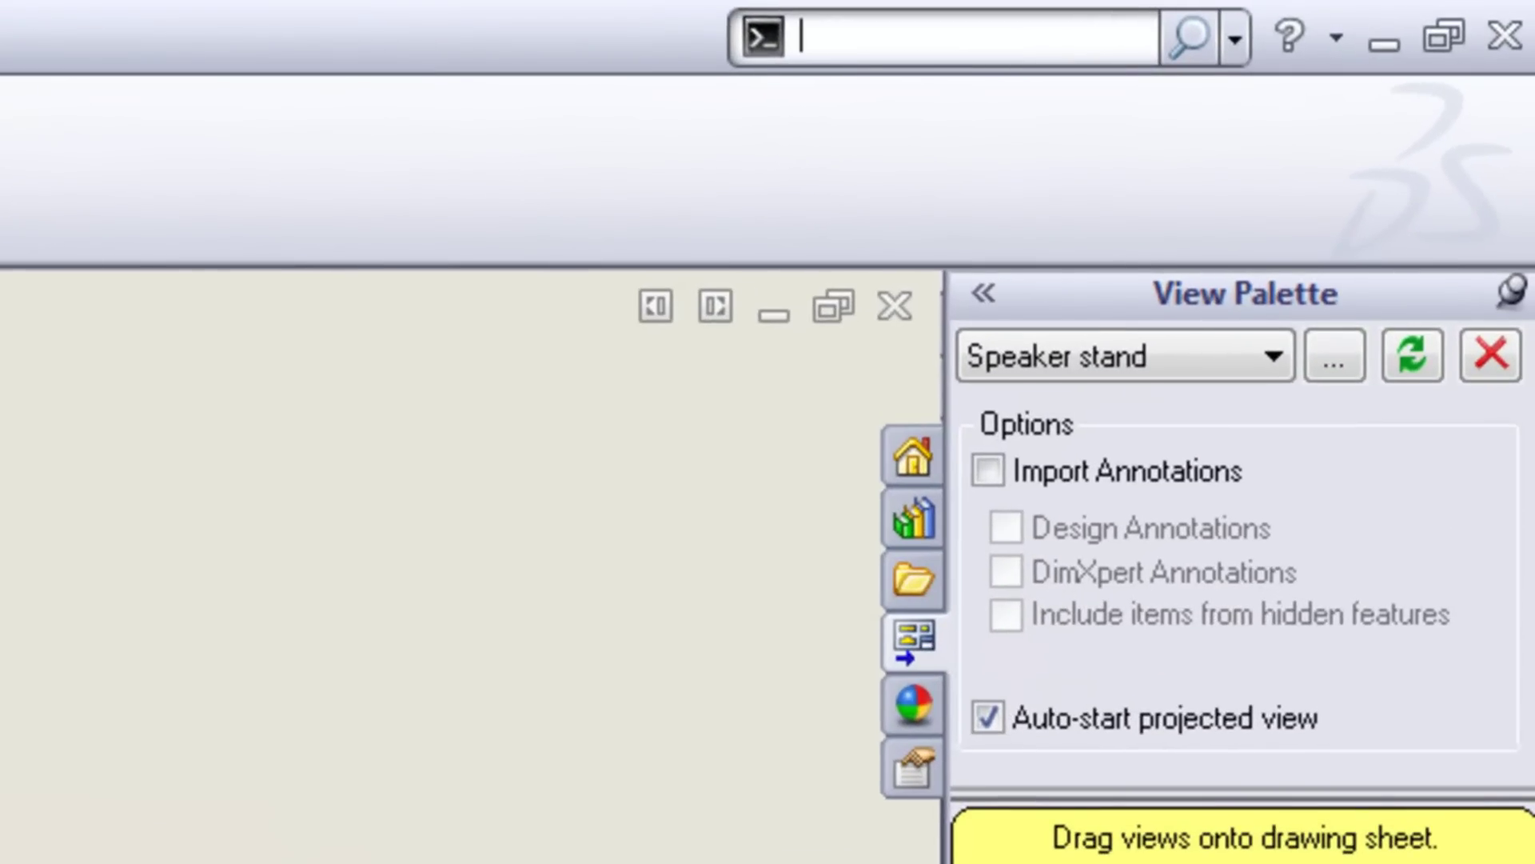
type("cat")
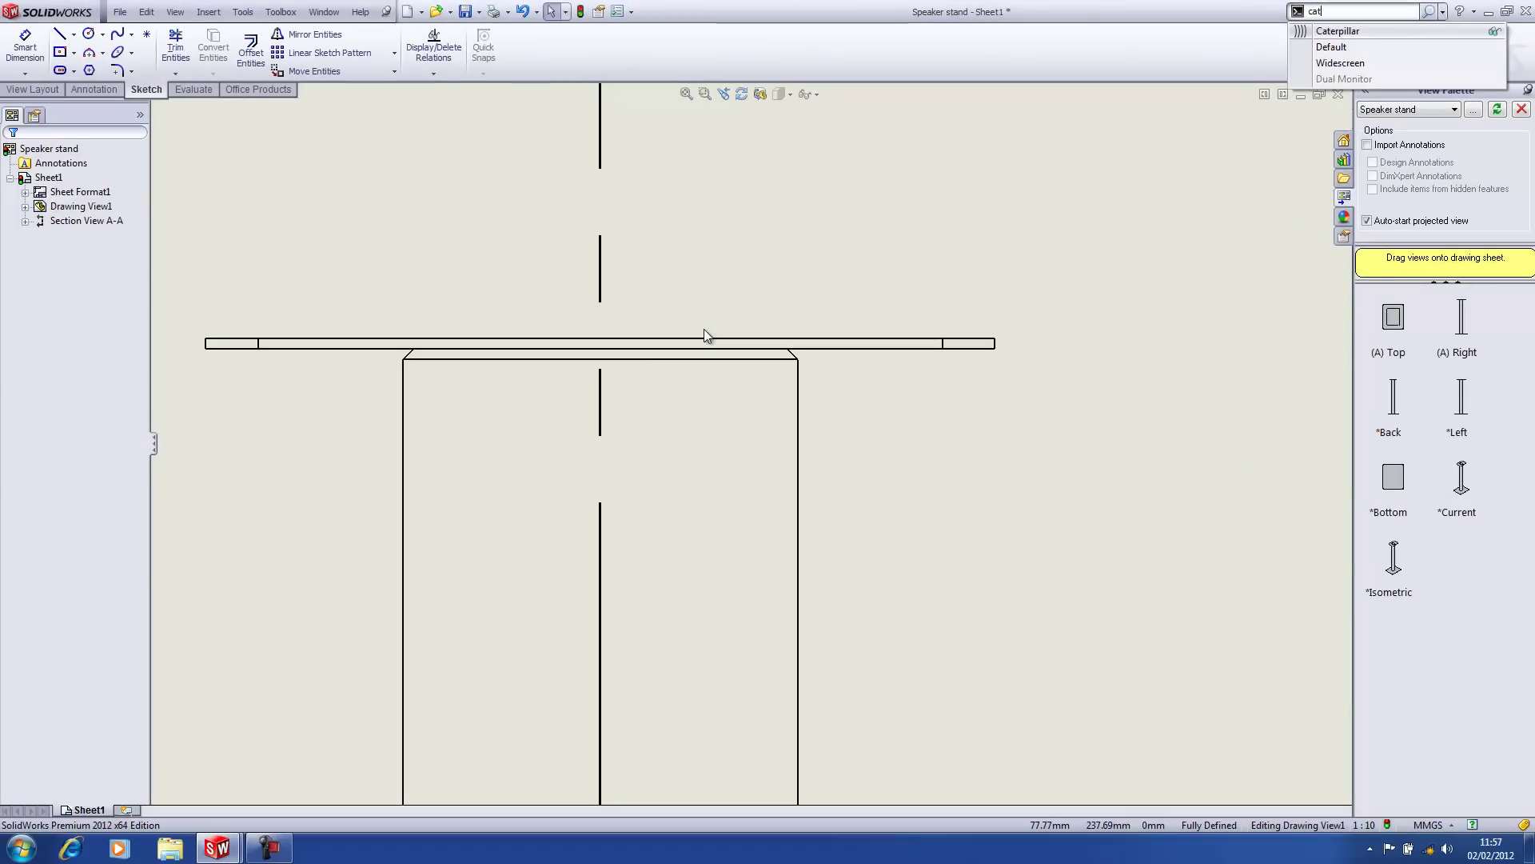
left_click(1495, 32)
left_click(209, 11)
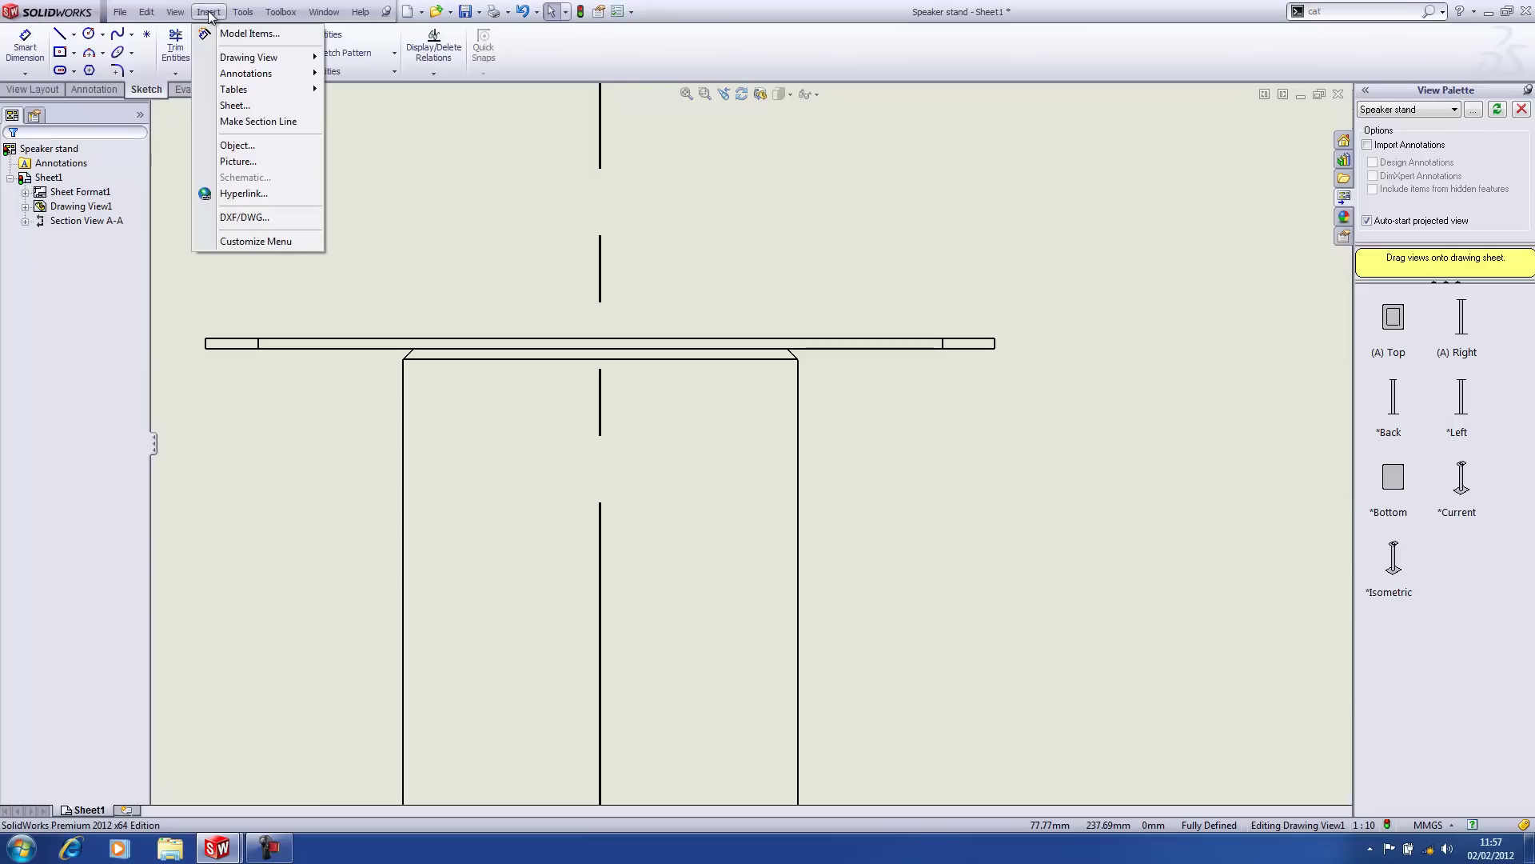
mouse_move(261, 78)
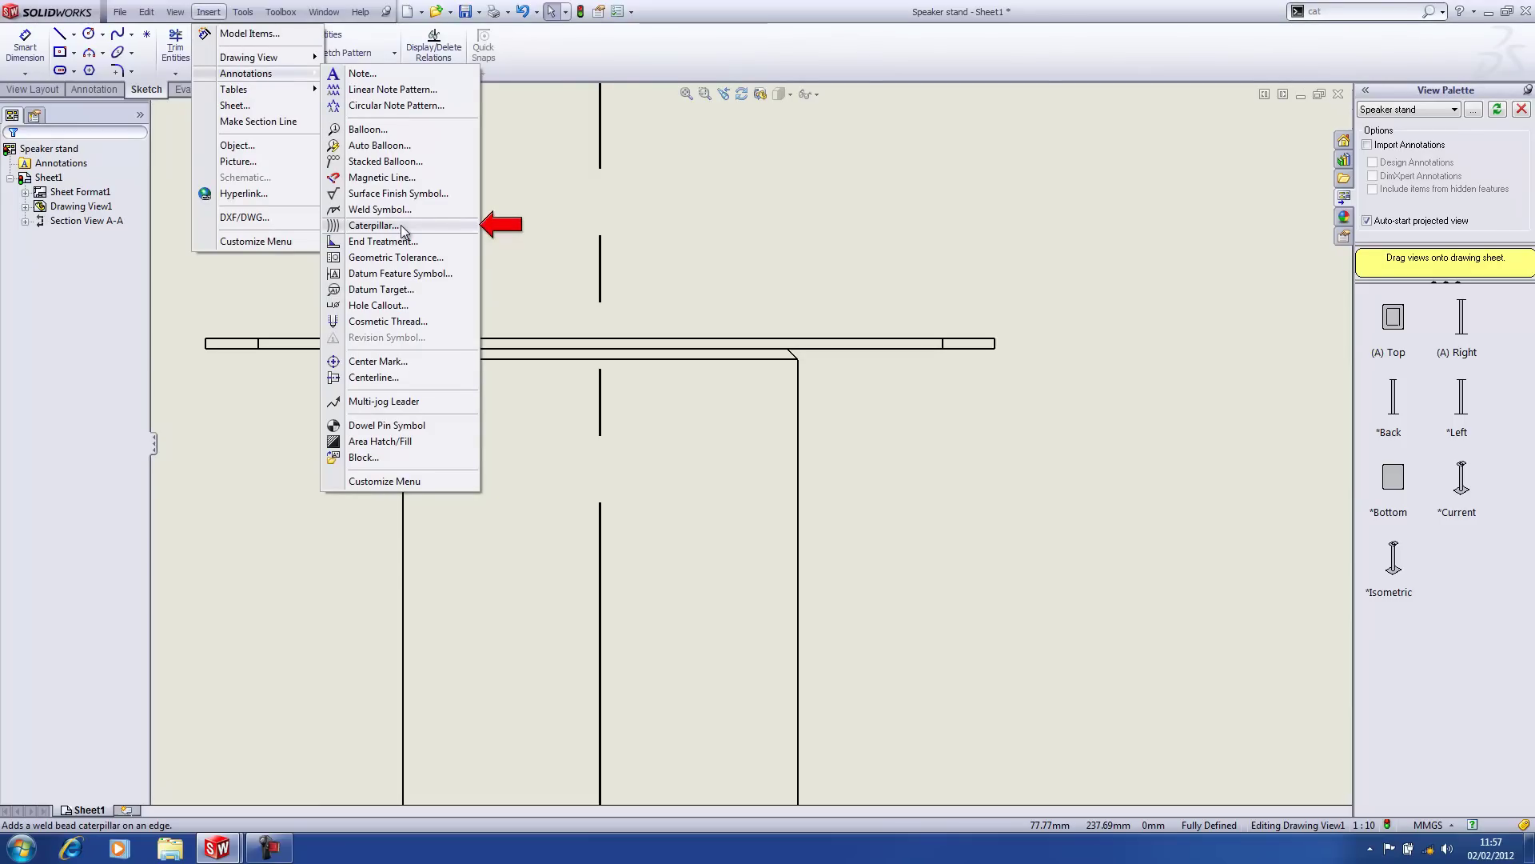
left_click(679, 310)
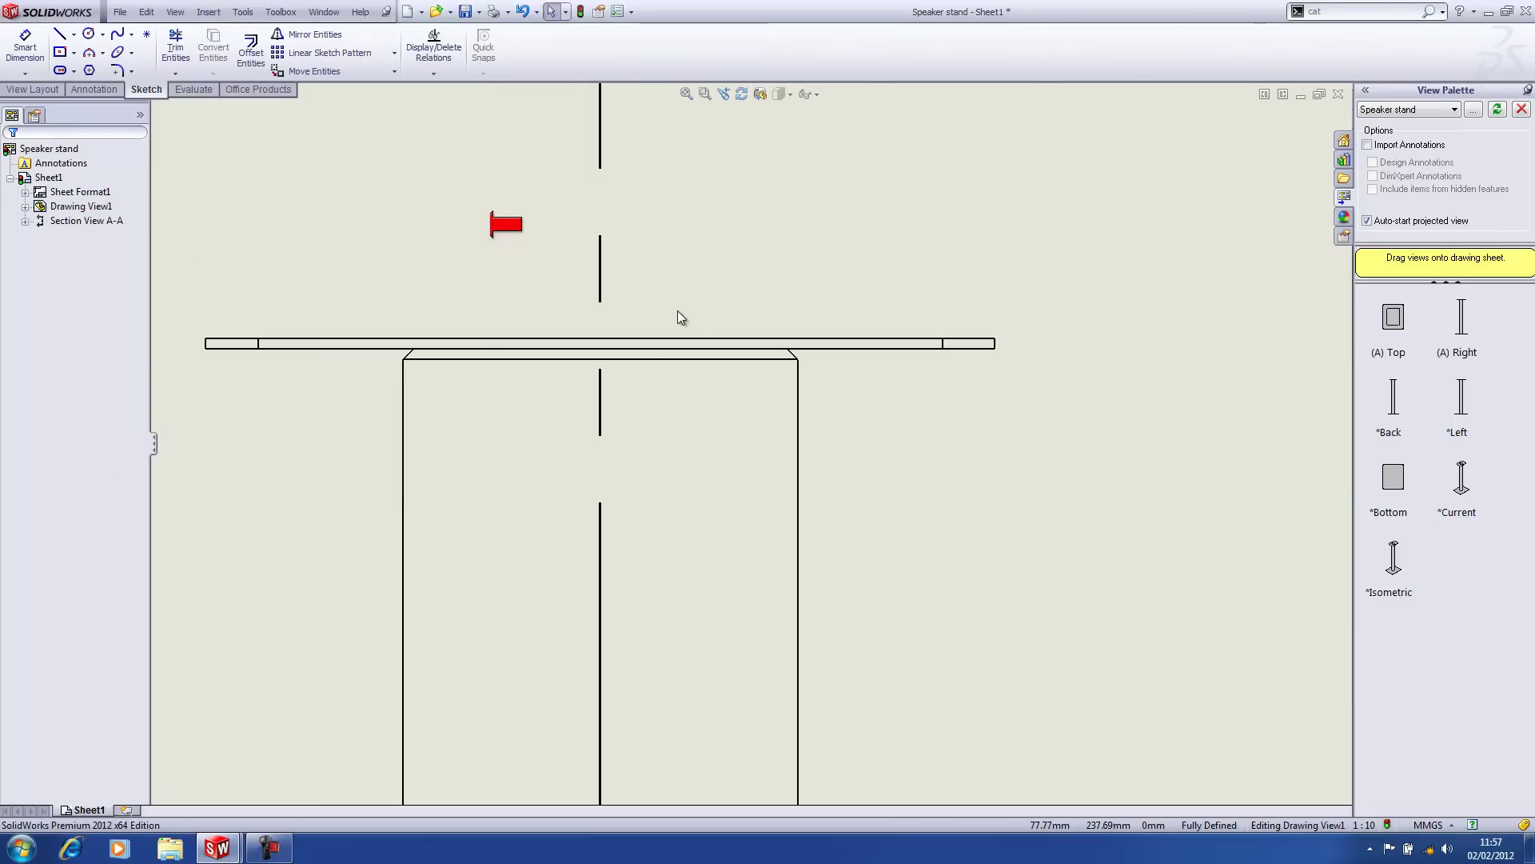
Start a Caterpillar weld annotation on the underside edge of the top plate in the front view.
left_click(678, 310)
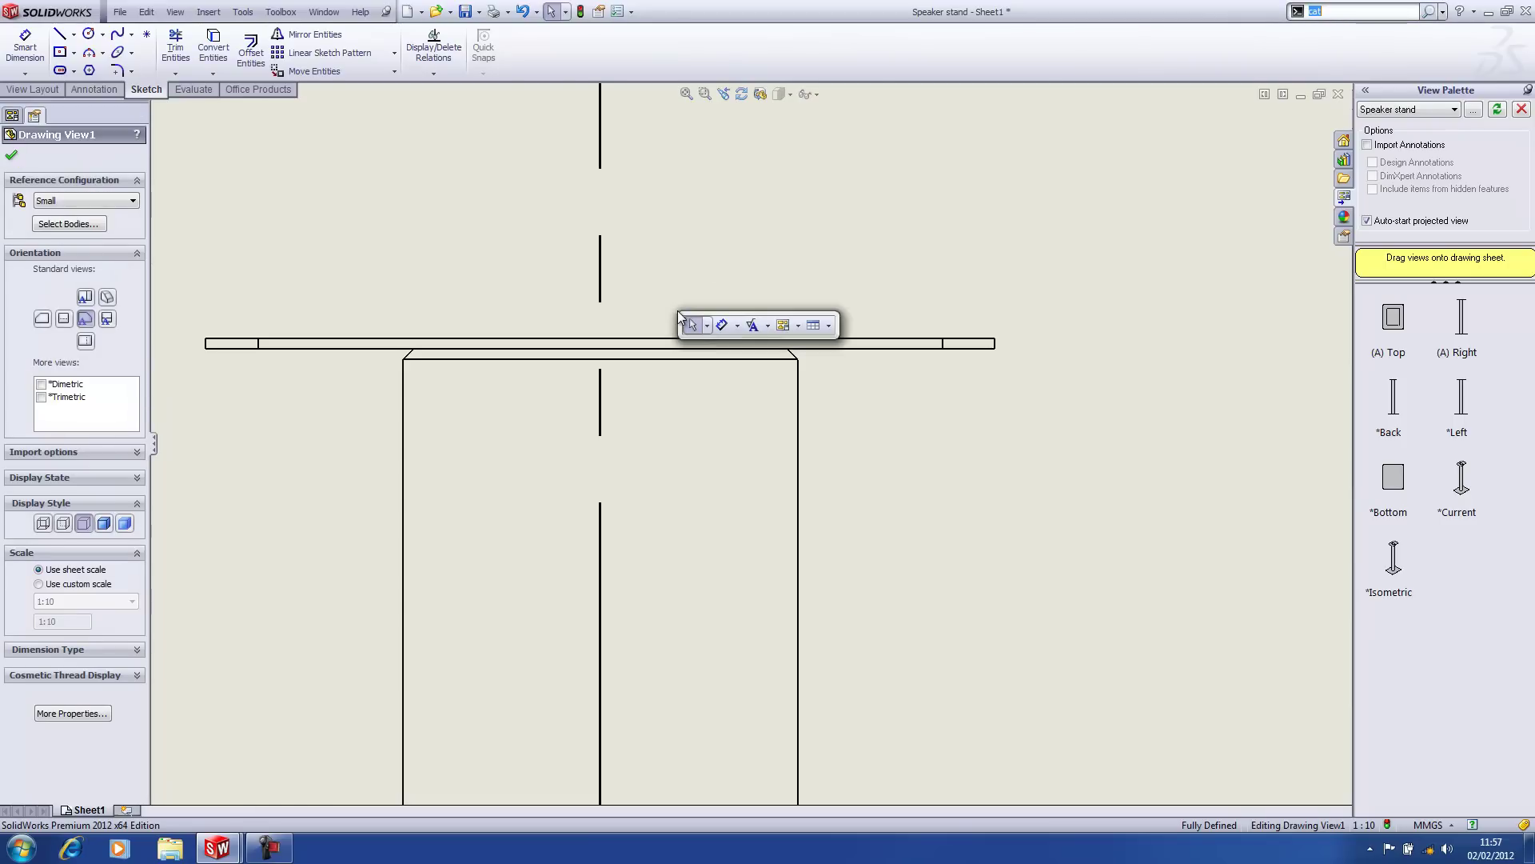
key("w")
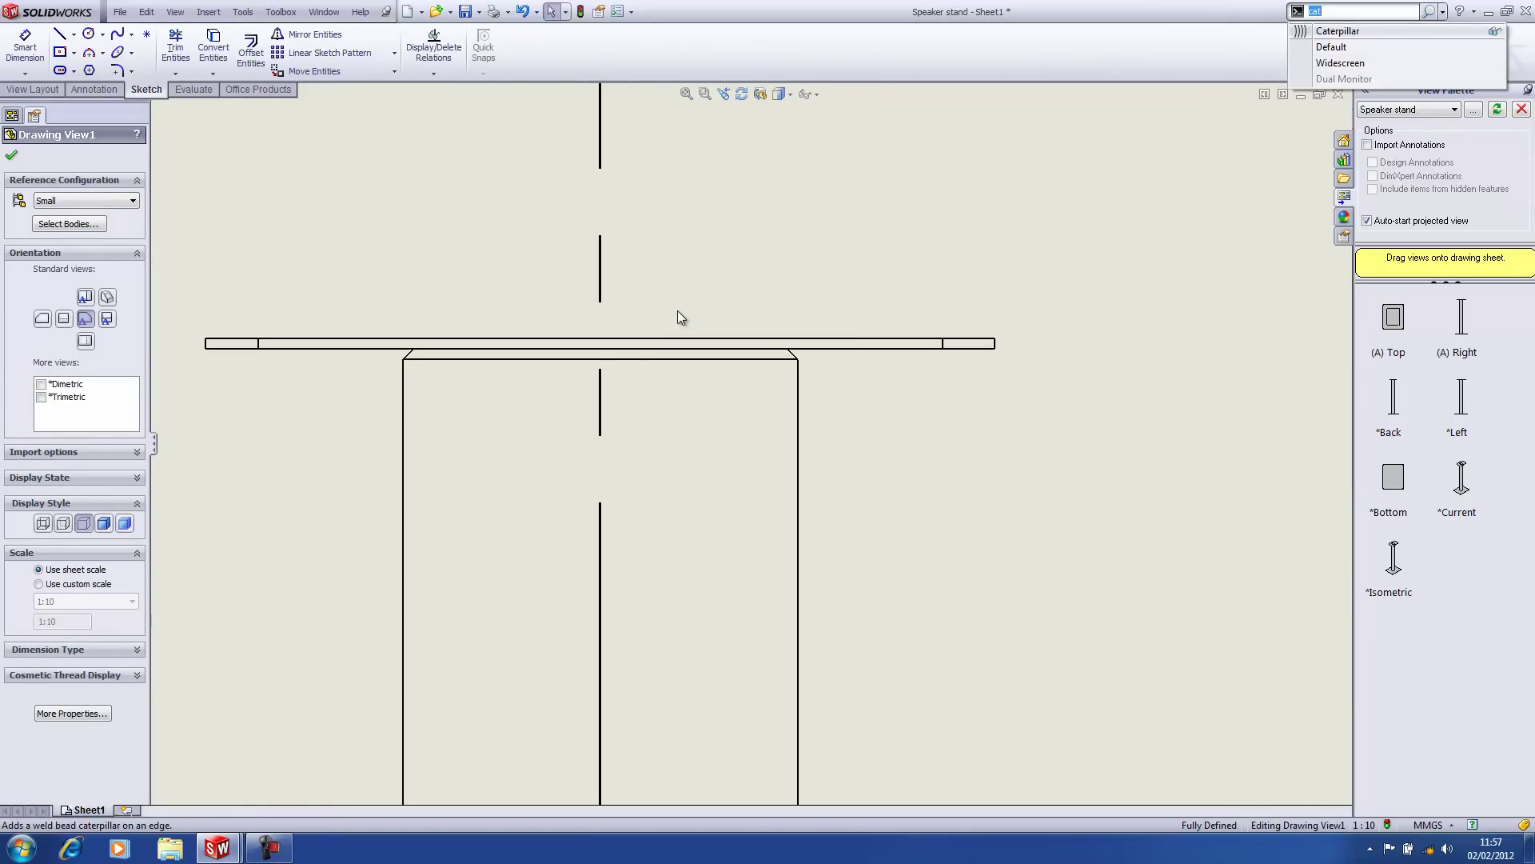
key("Return")
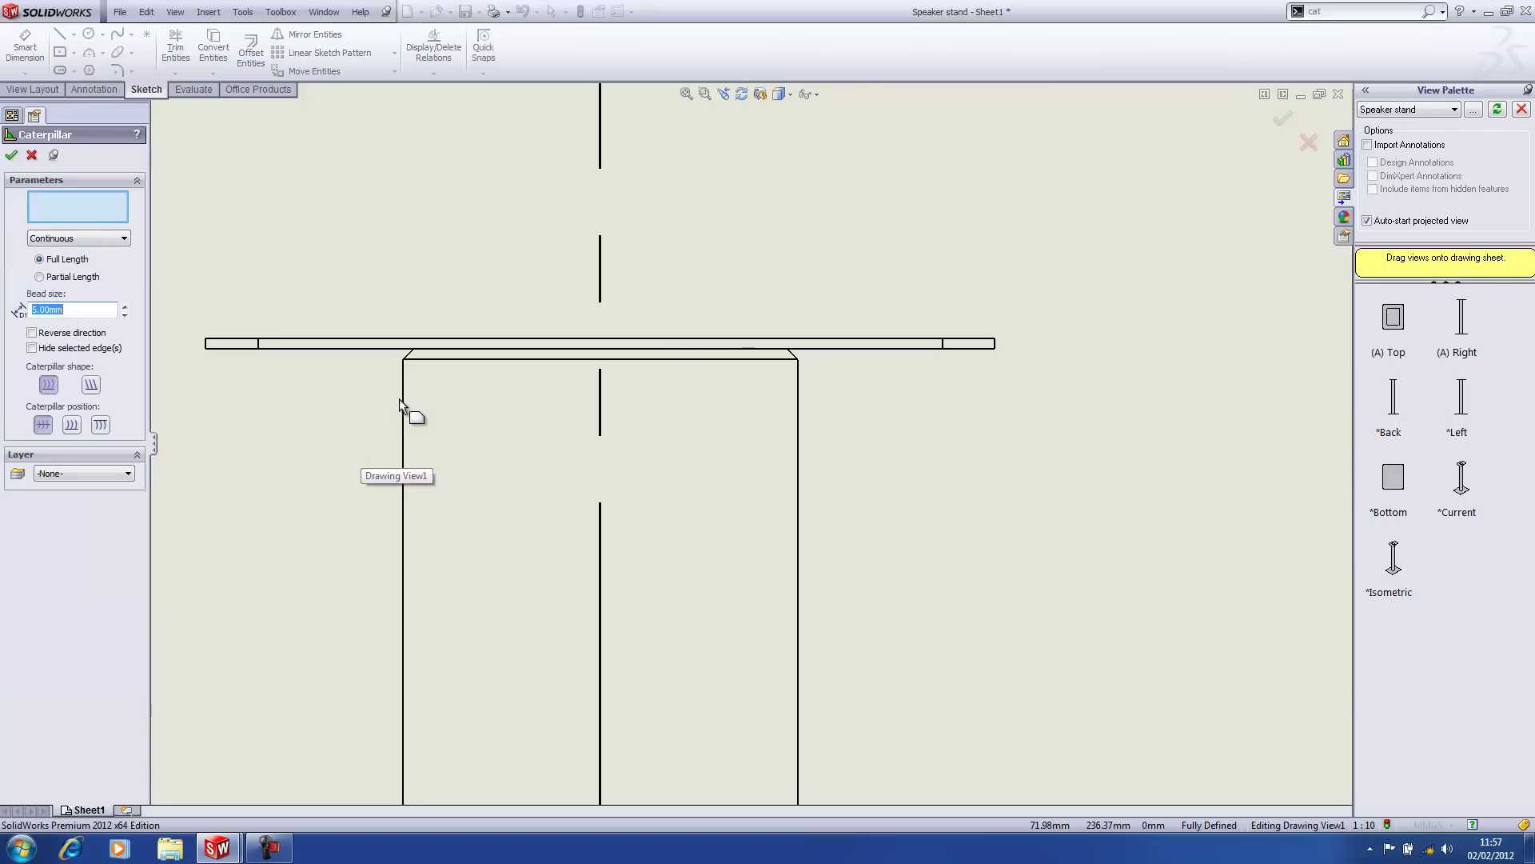
left_click(355, 349)
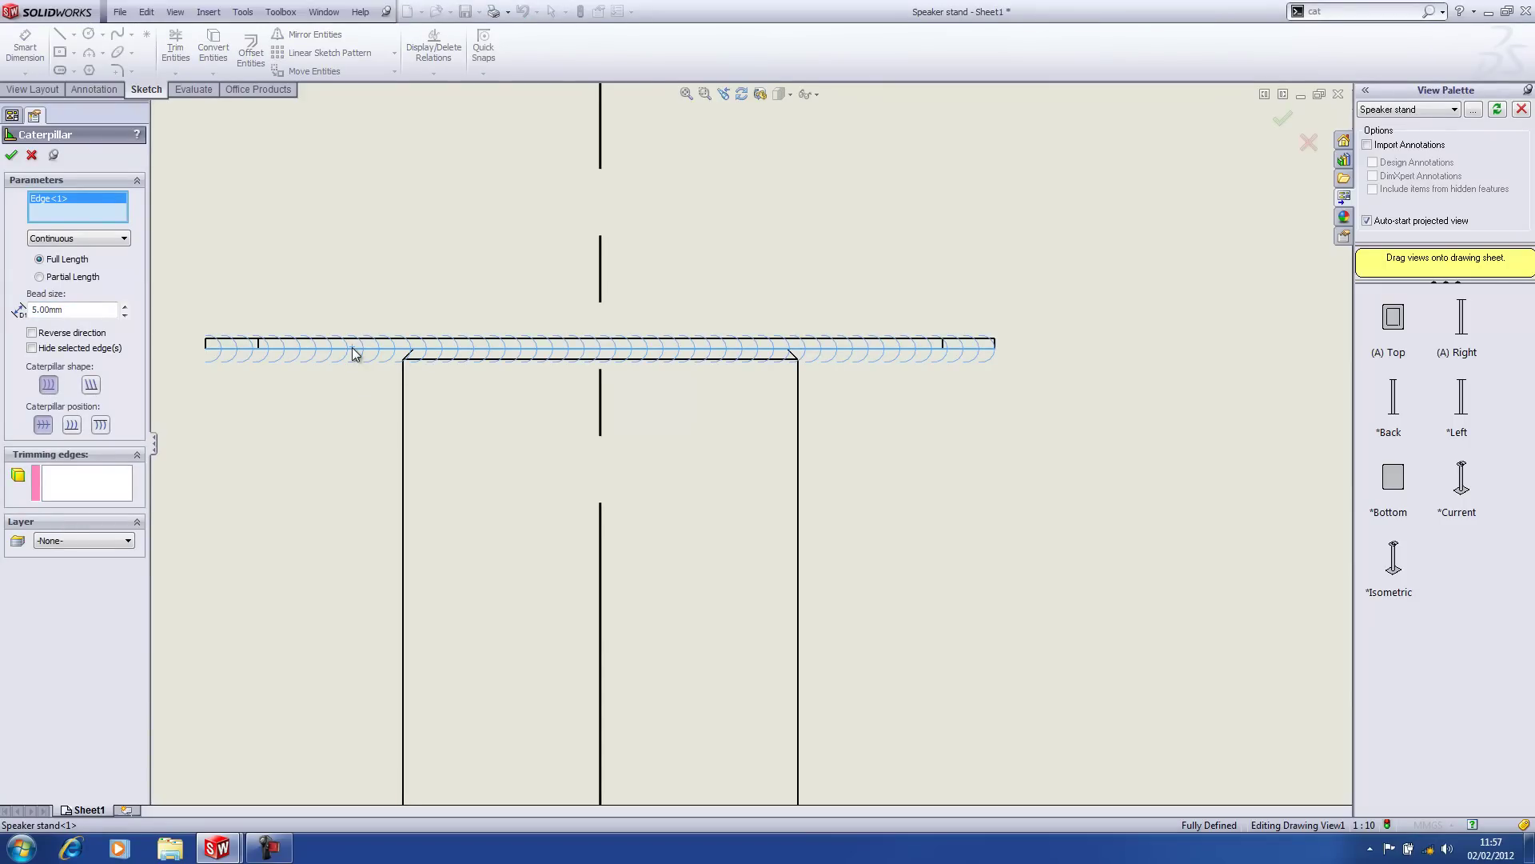
Try the Intermittent weld type for the caterpillar and return it to Continuous.
left_click(91, 237)
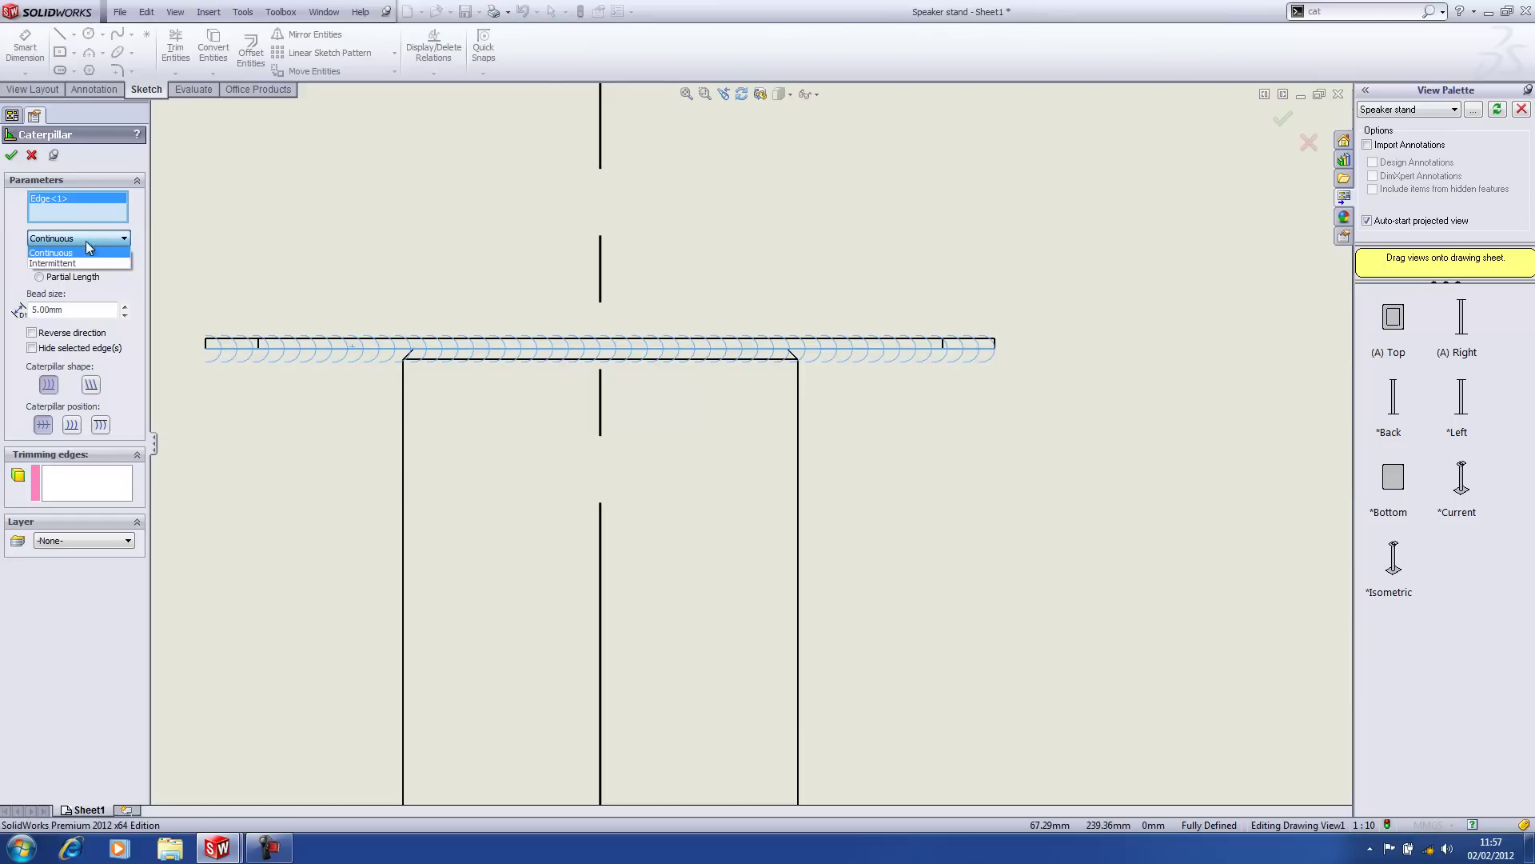
left_click(80, 264)
left_click(80, 238)
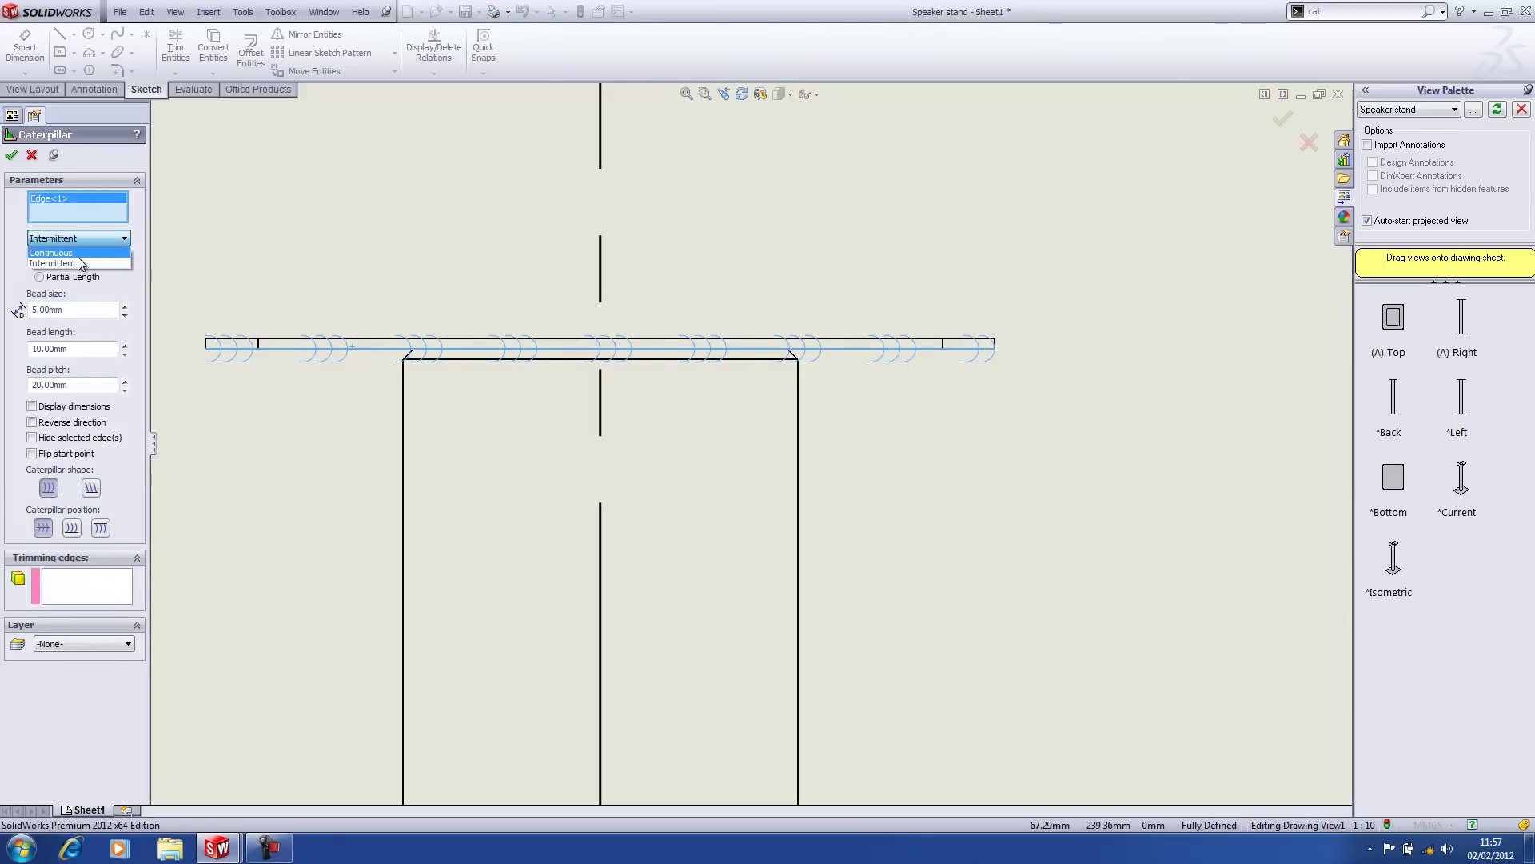
left_click(78, 253)
Limit the caterpillar to a partial length spanning only the column's width between its two outer edges.
left_click(49, 276)
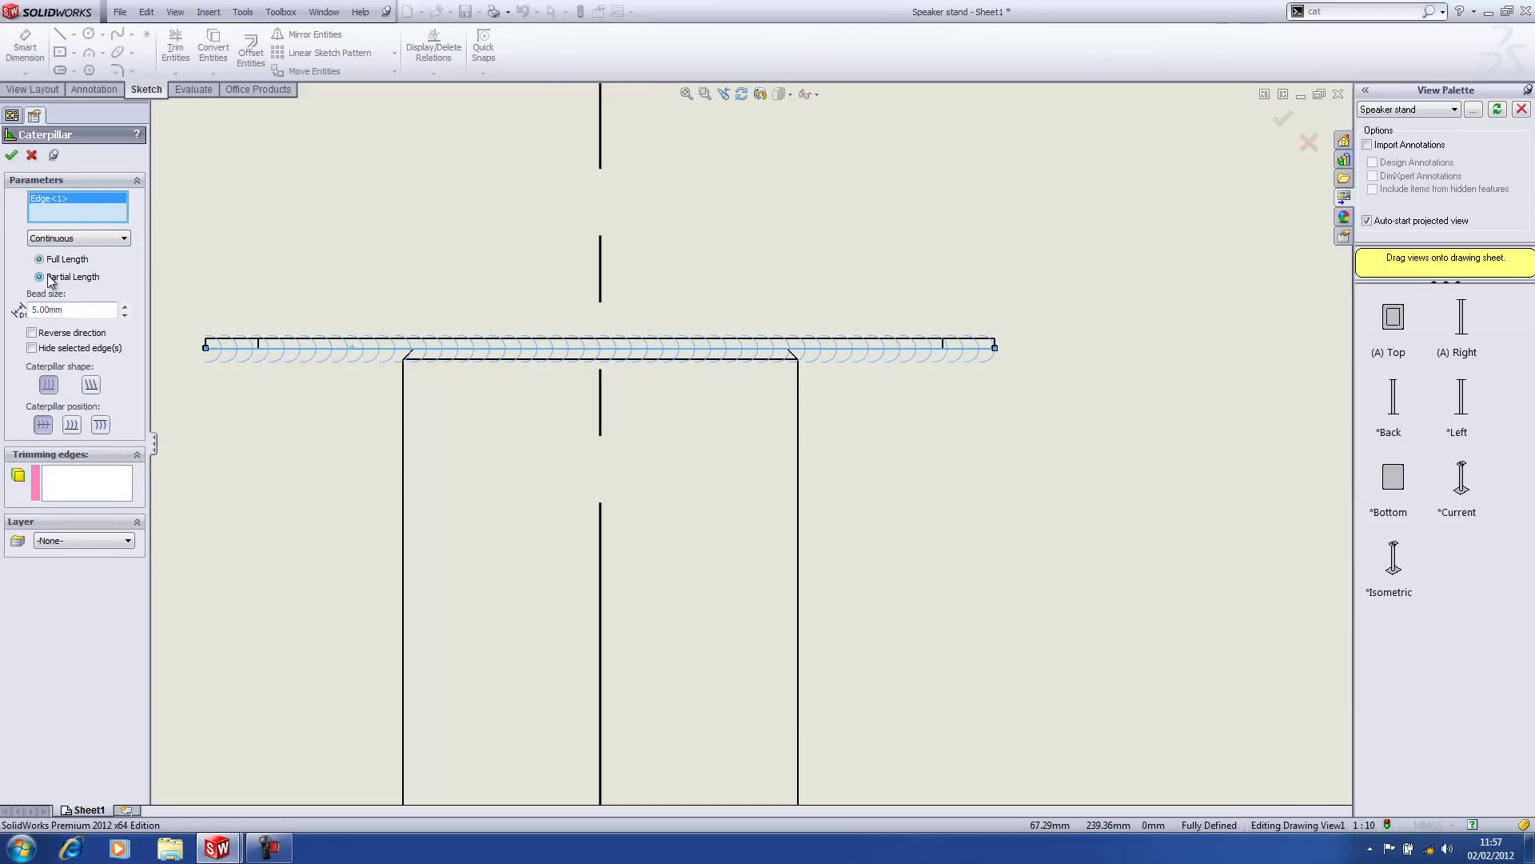
left_click_drag(208, 352, 404, 409)
left_click_drag(996, 349, 799, 413)
Compare the caterpillar shapes and positions, keep the circular shape placed below the plate edge, and finish the annotation.
left_click(90, 401)
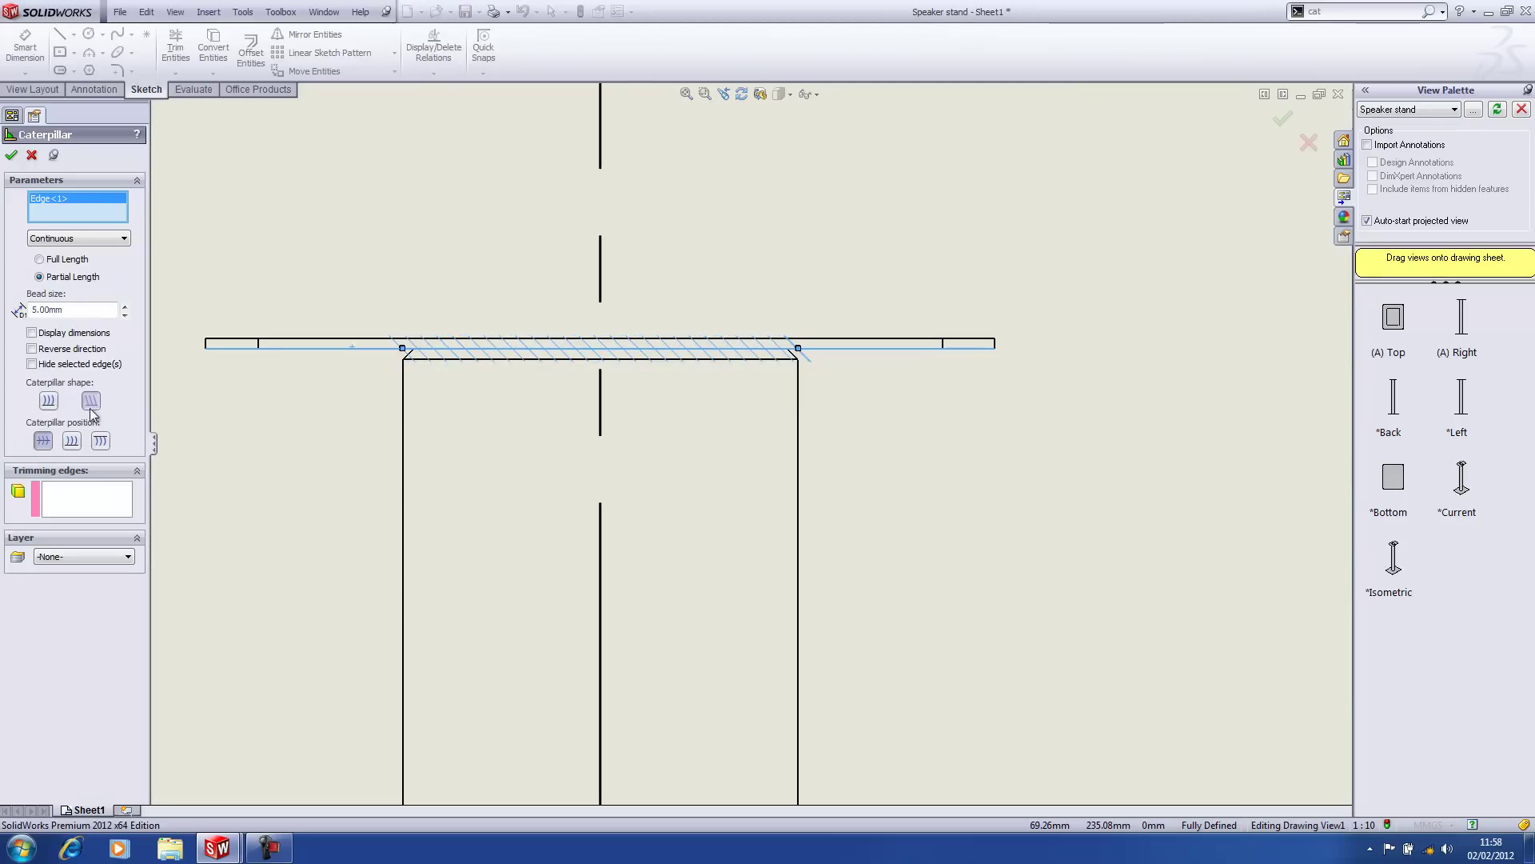
left_click(49, 401)
left_click(72, 441)
left_click(100, 440)
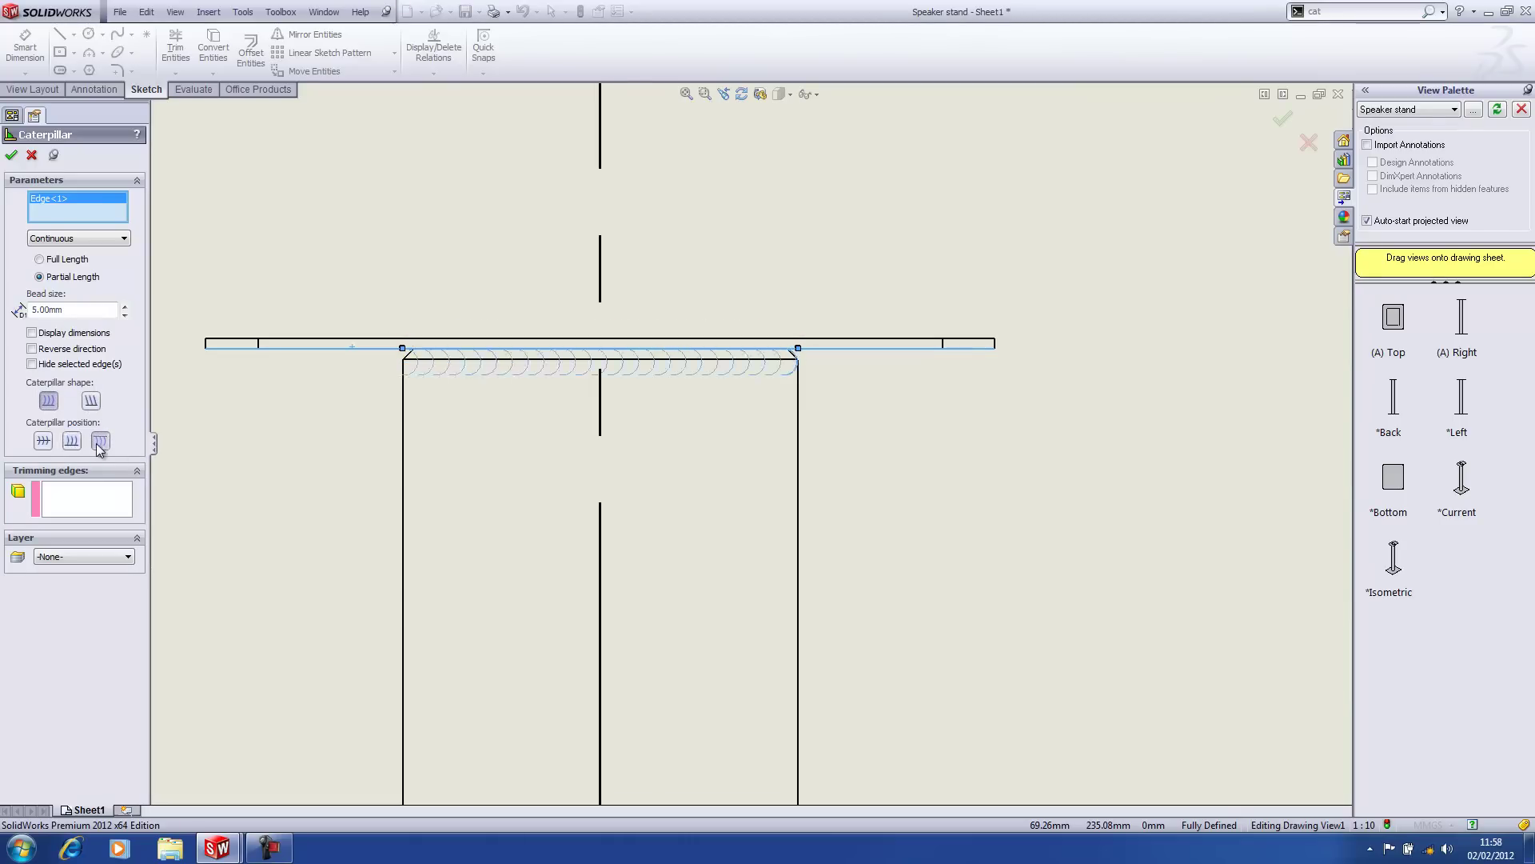
left_click(11, 154)
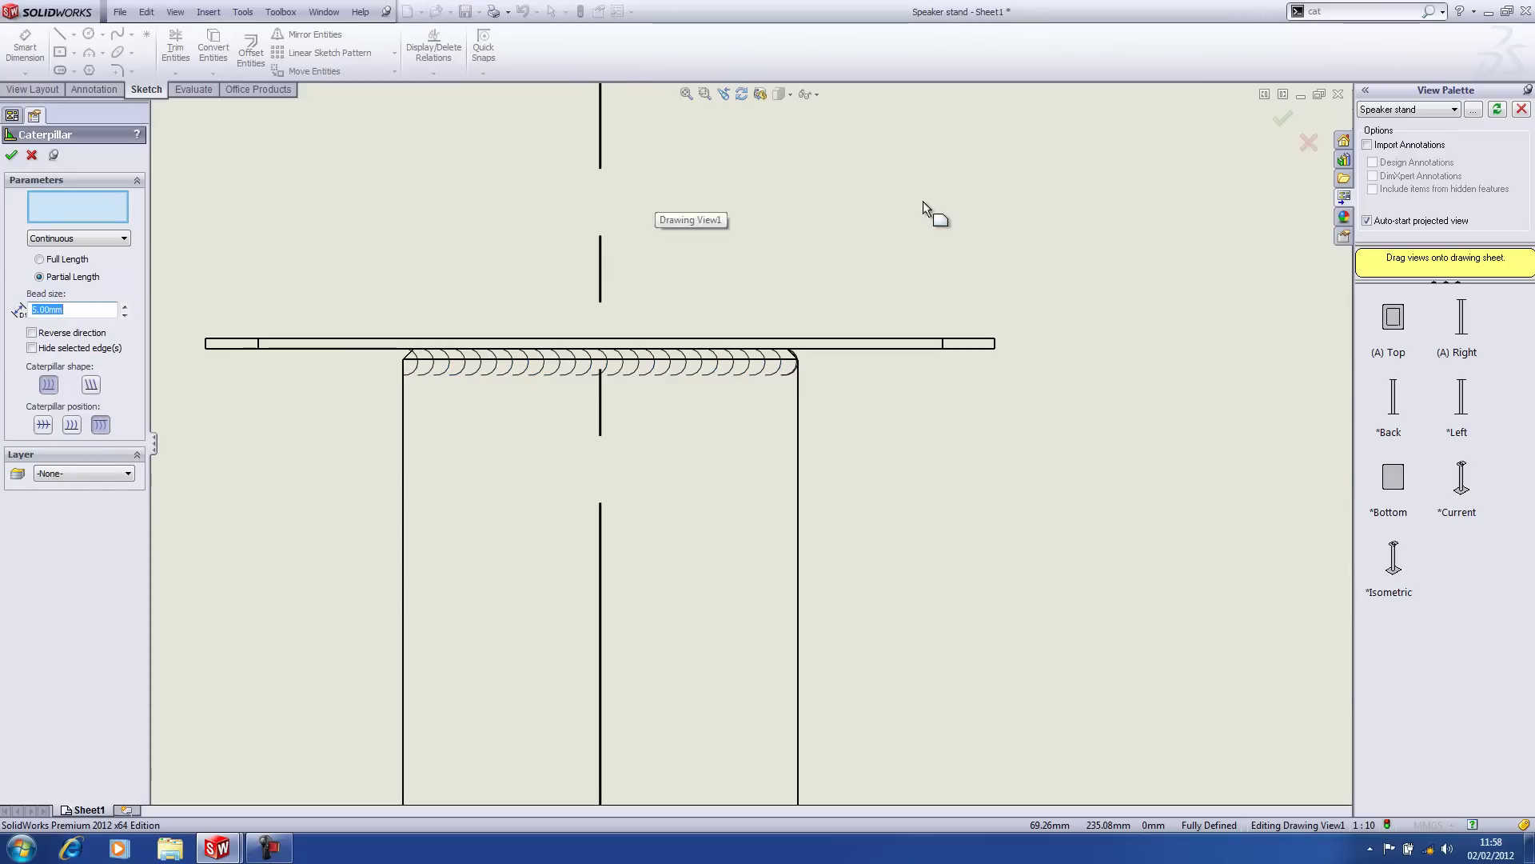
left_click(11, 155)
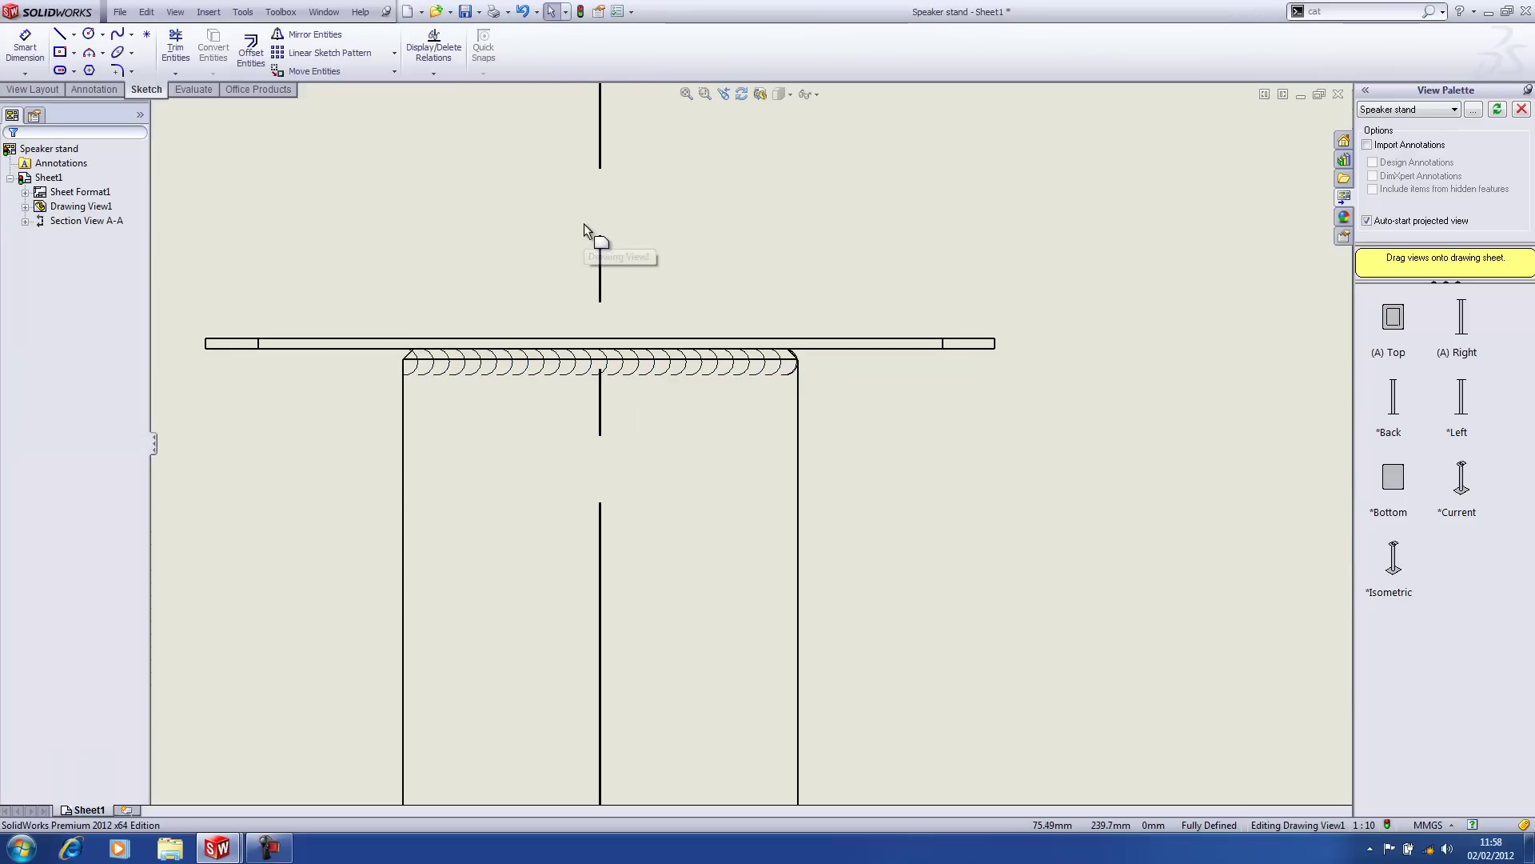
Add a 5 mm solid-filled End Treatment at the left outer corner between the column and top plate in the section view.
key("f")
scroll(660, 293, "down", 3)
scroll(661, 298, "down", 6)
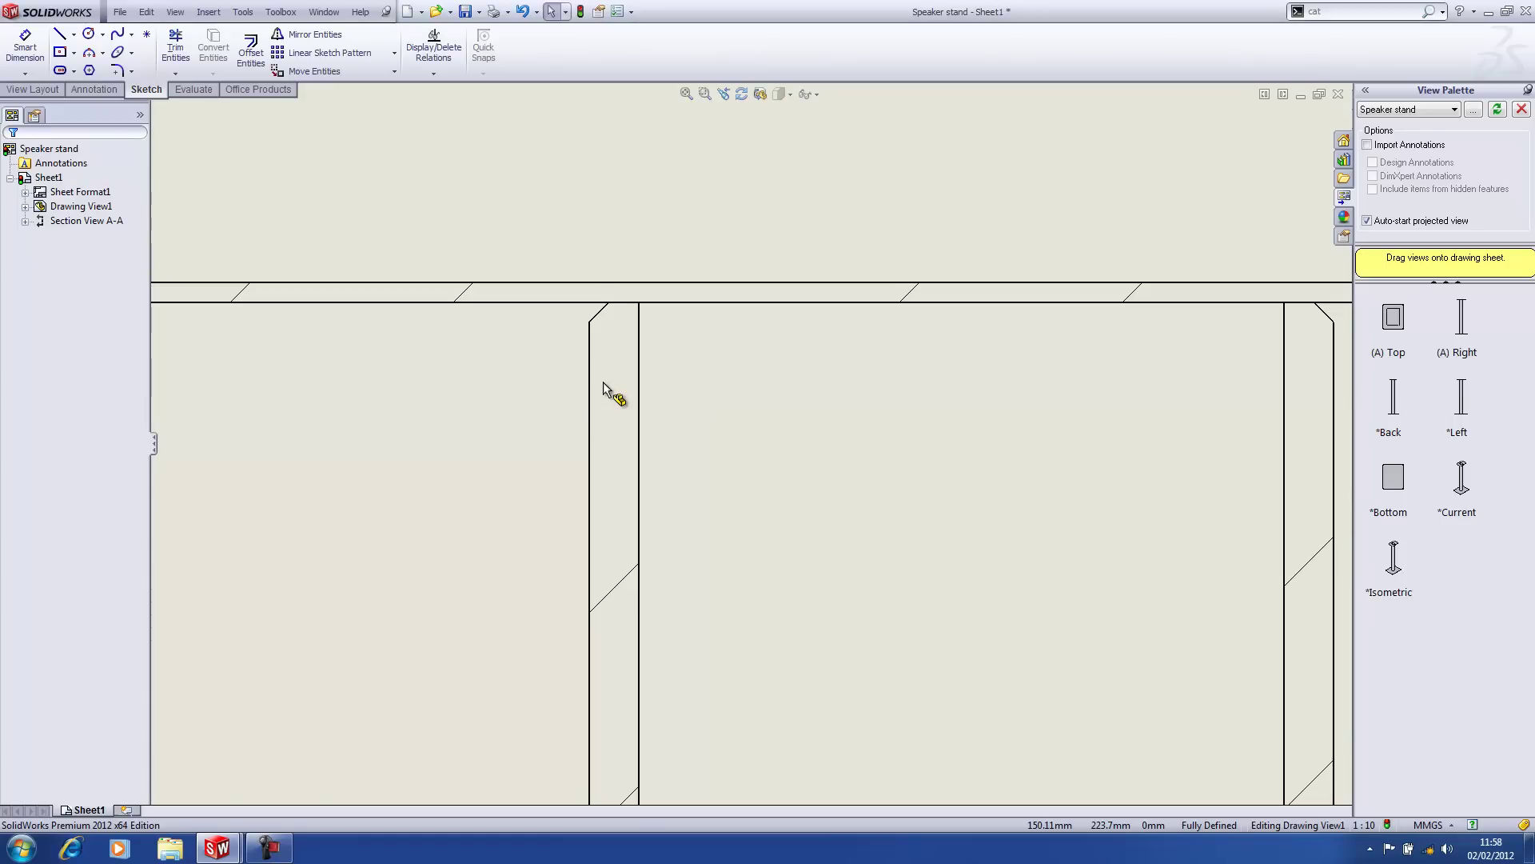
type("w")
type("end")
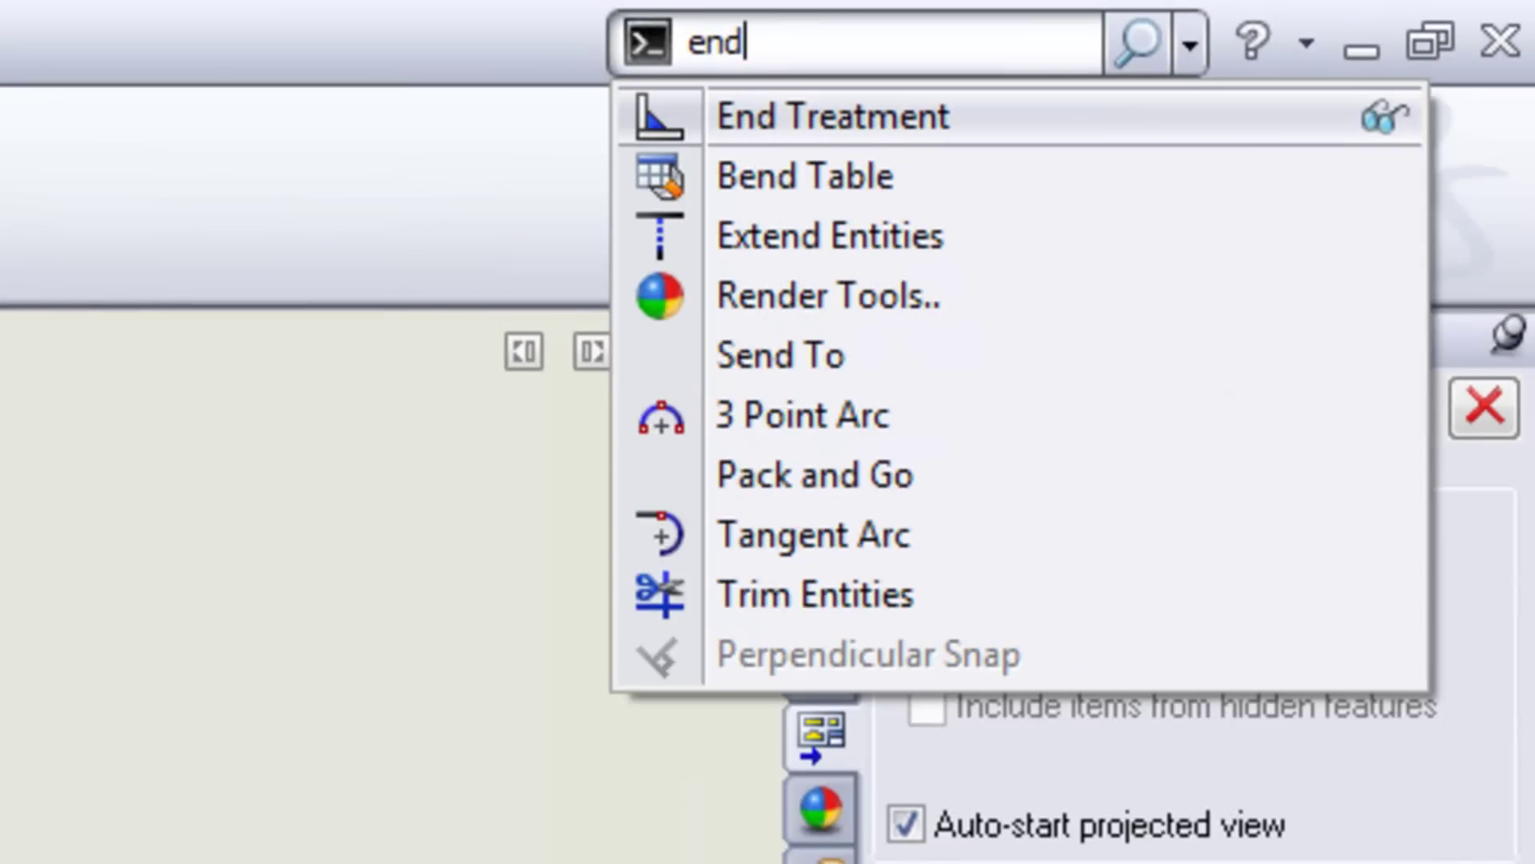
key("Return")
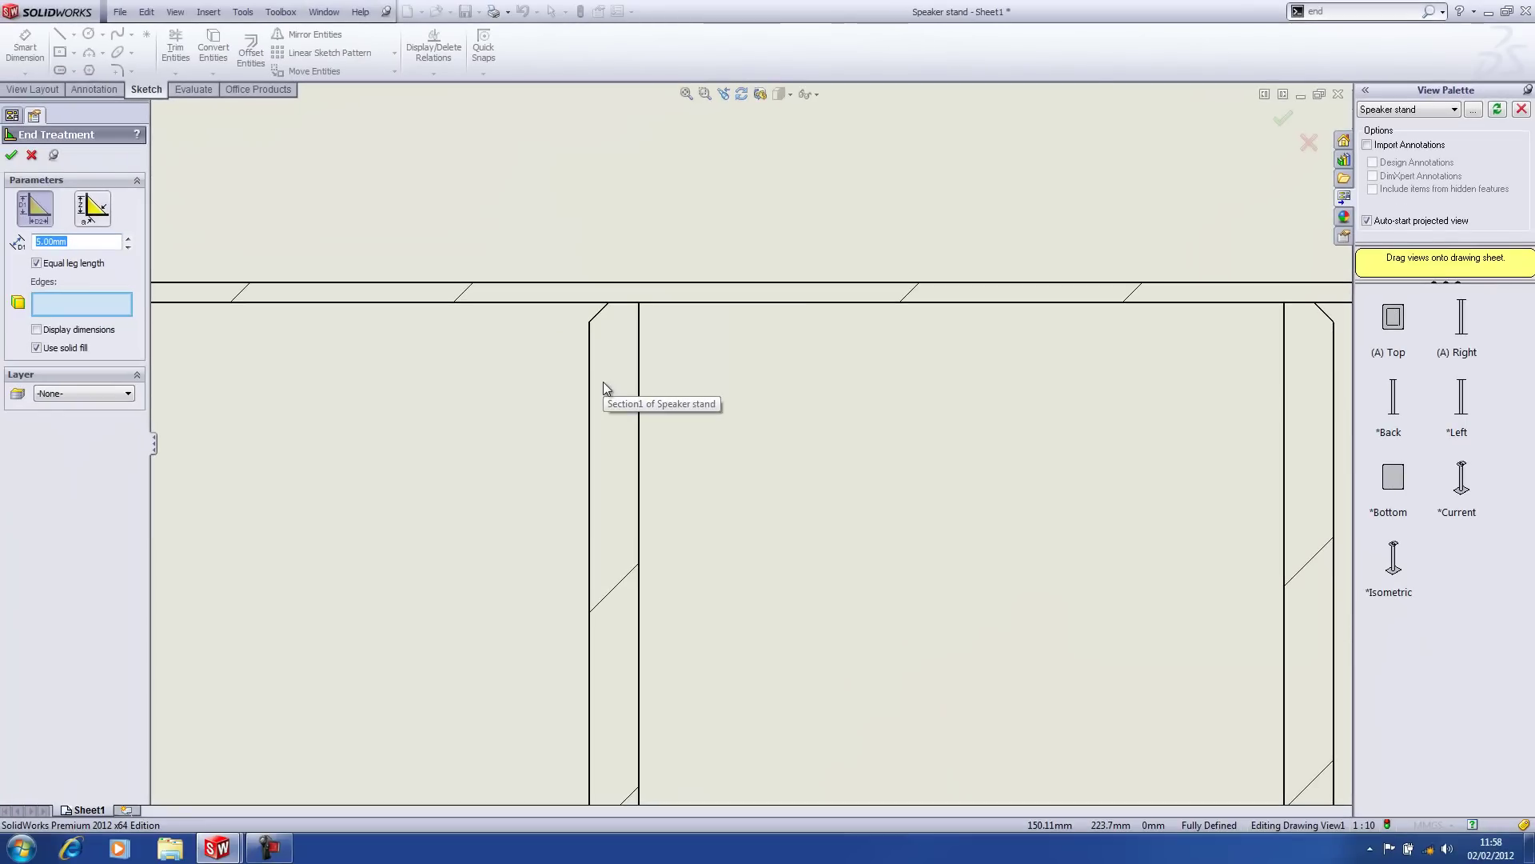
left_click(589, 396)
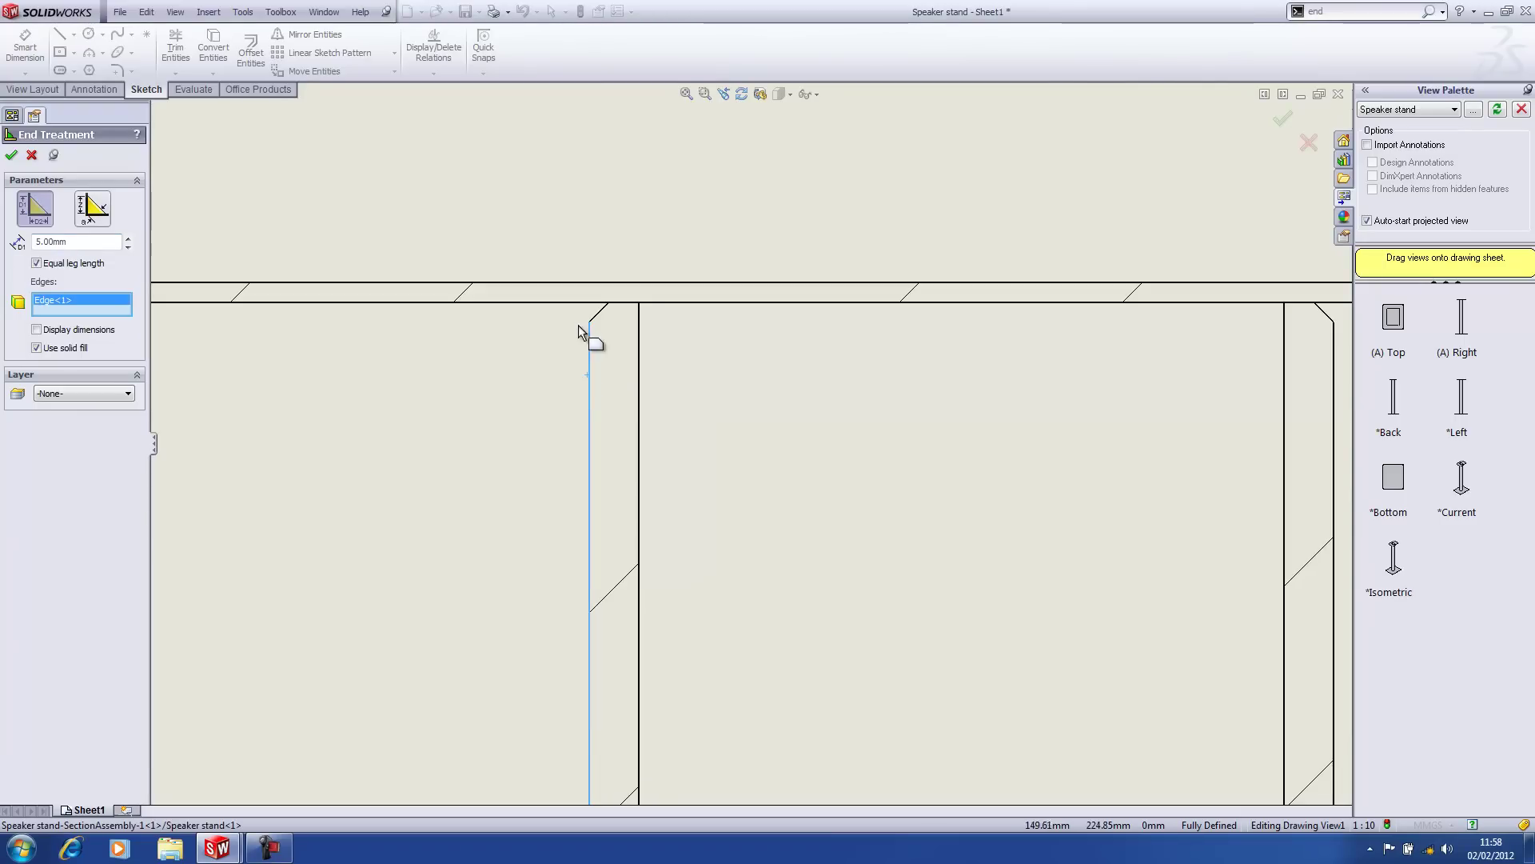
left_click(572, 304)
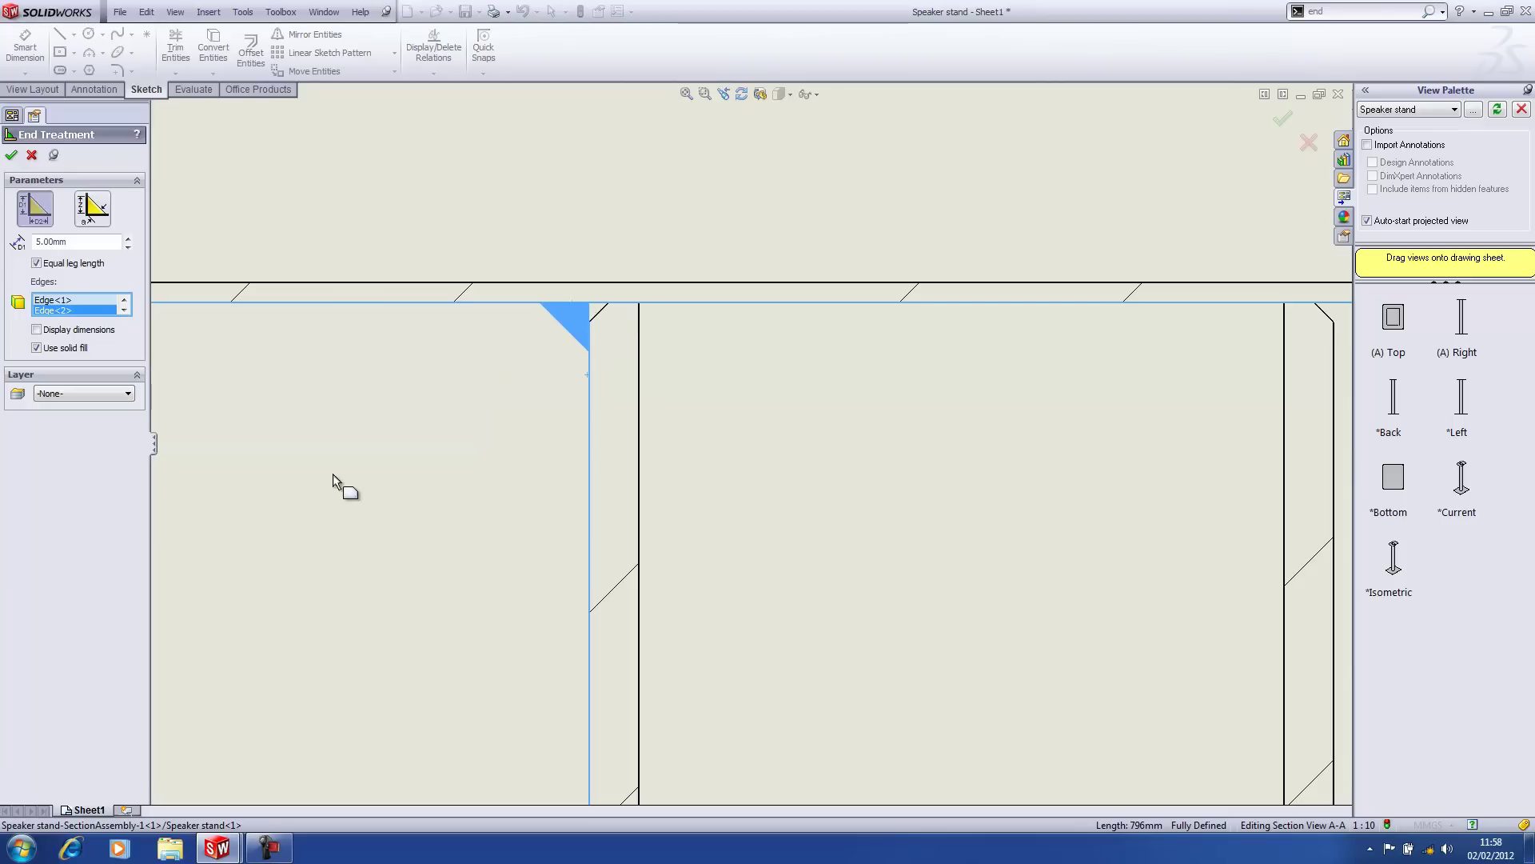
left_click(376, 409)
Add a matching end treatment at the right outer corner between the column and the top plate.
scroll(792, 412, "up", 2)
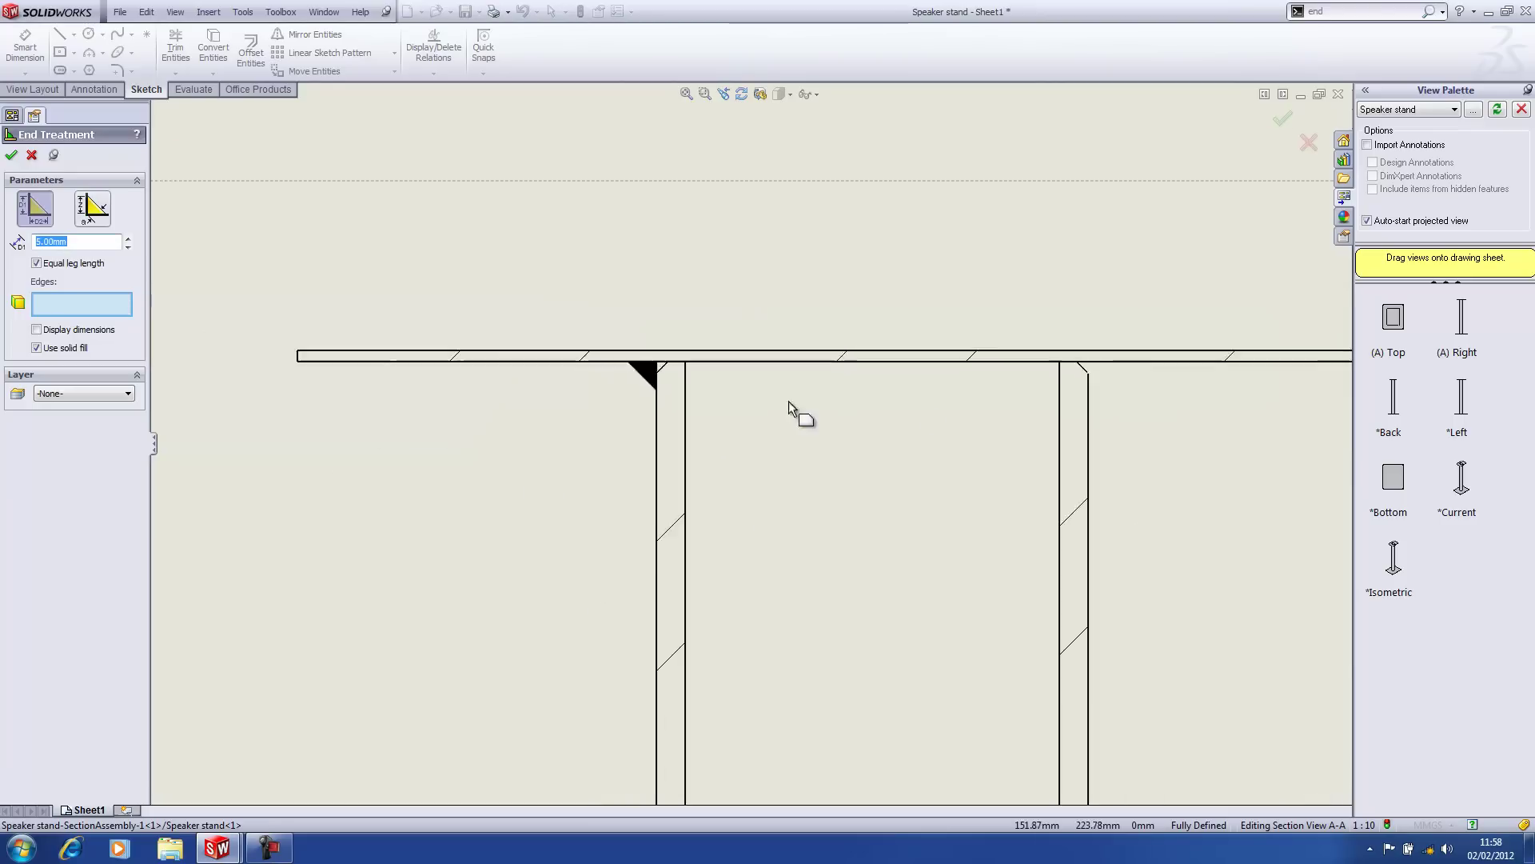
left_click(1089, 392)
left_click(1113, 364)
left_click(1132, 391)
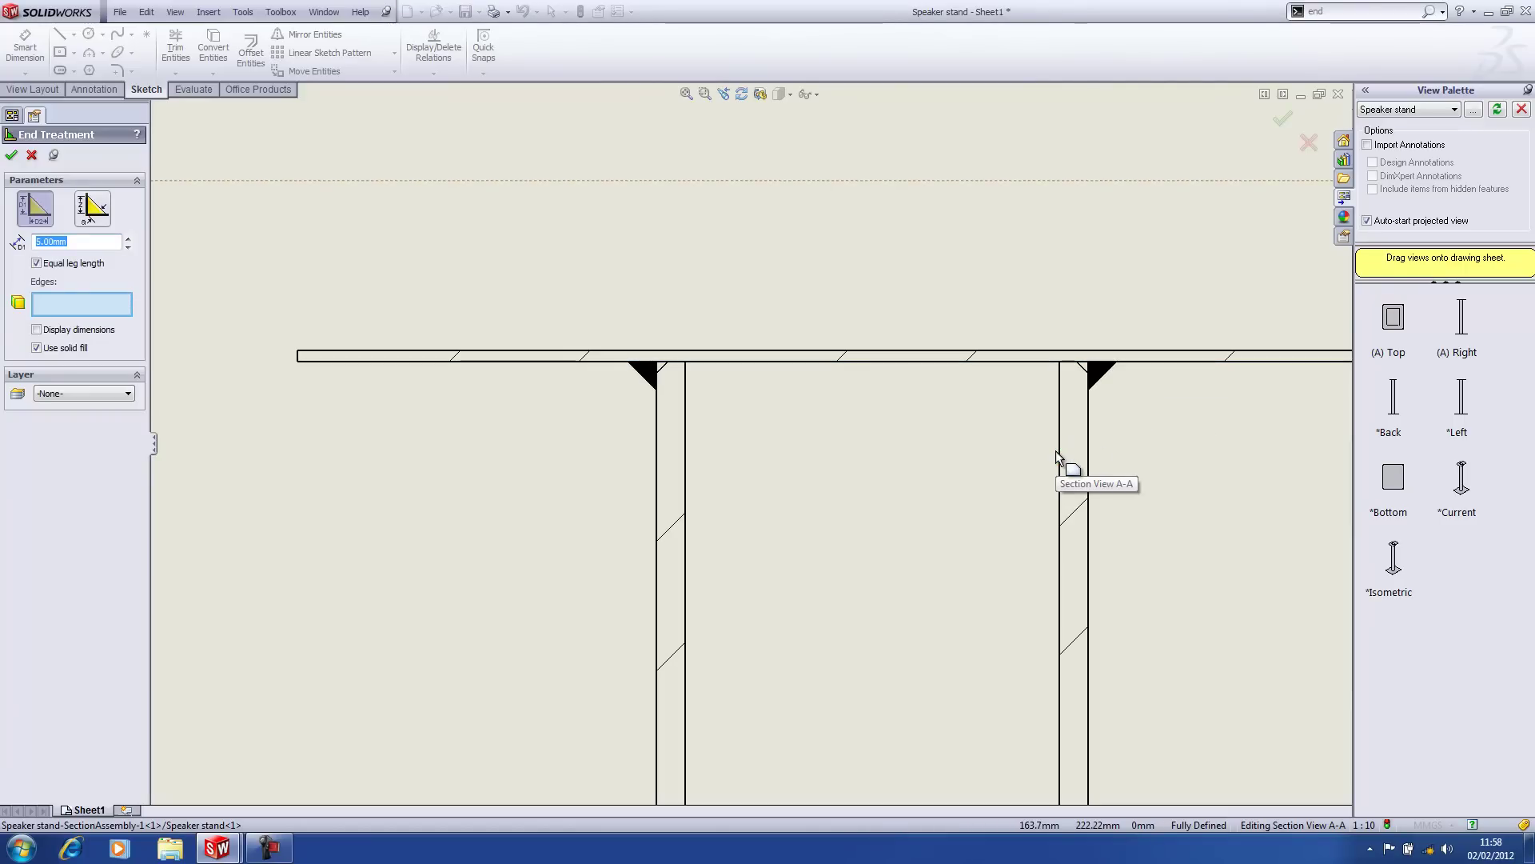
Add 5 mm solid-filled end treatments at both outer corners where the column meets the base plate in the section view.
key("f")
scroll(592, 360, "up", 5)
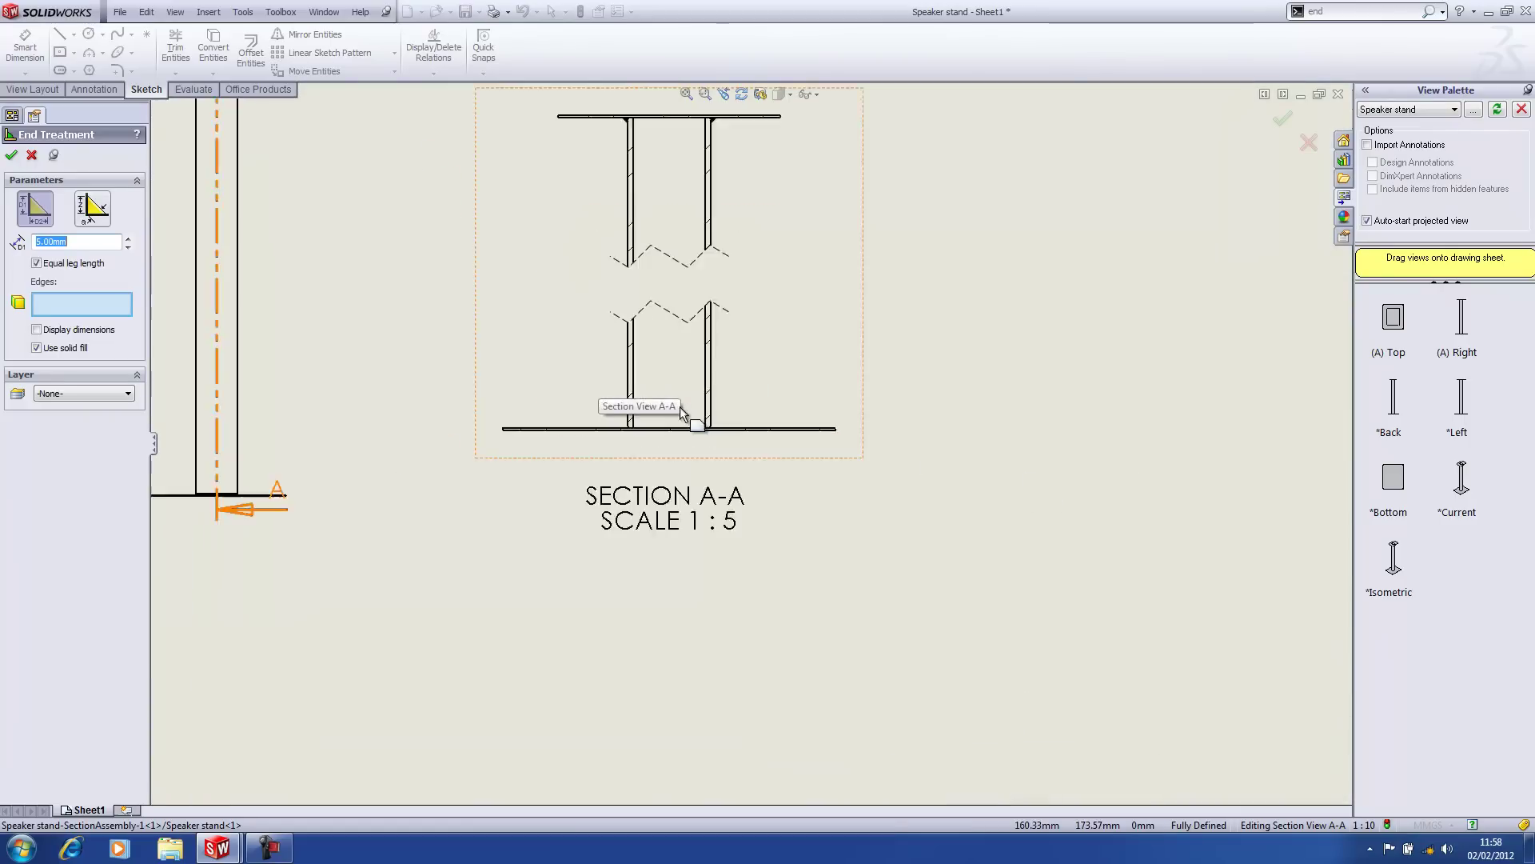
left_click(615, 436)
left_click(589, 457)
left_click(583, 445)
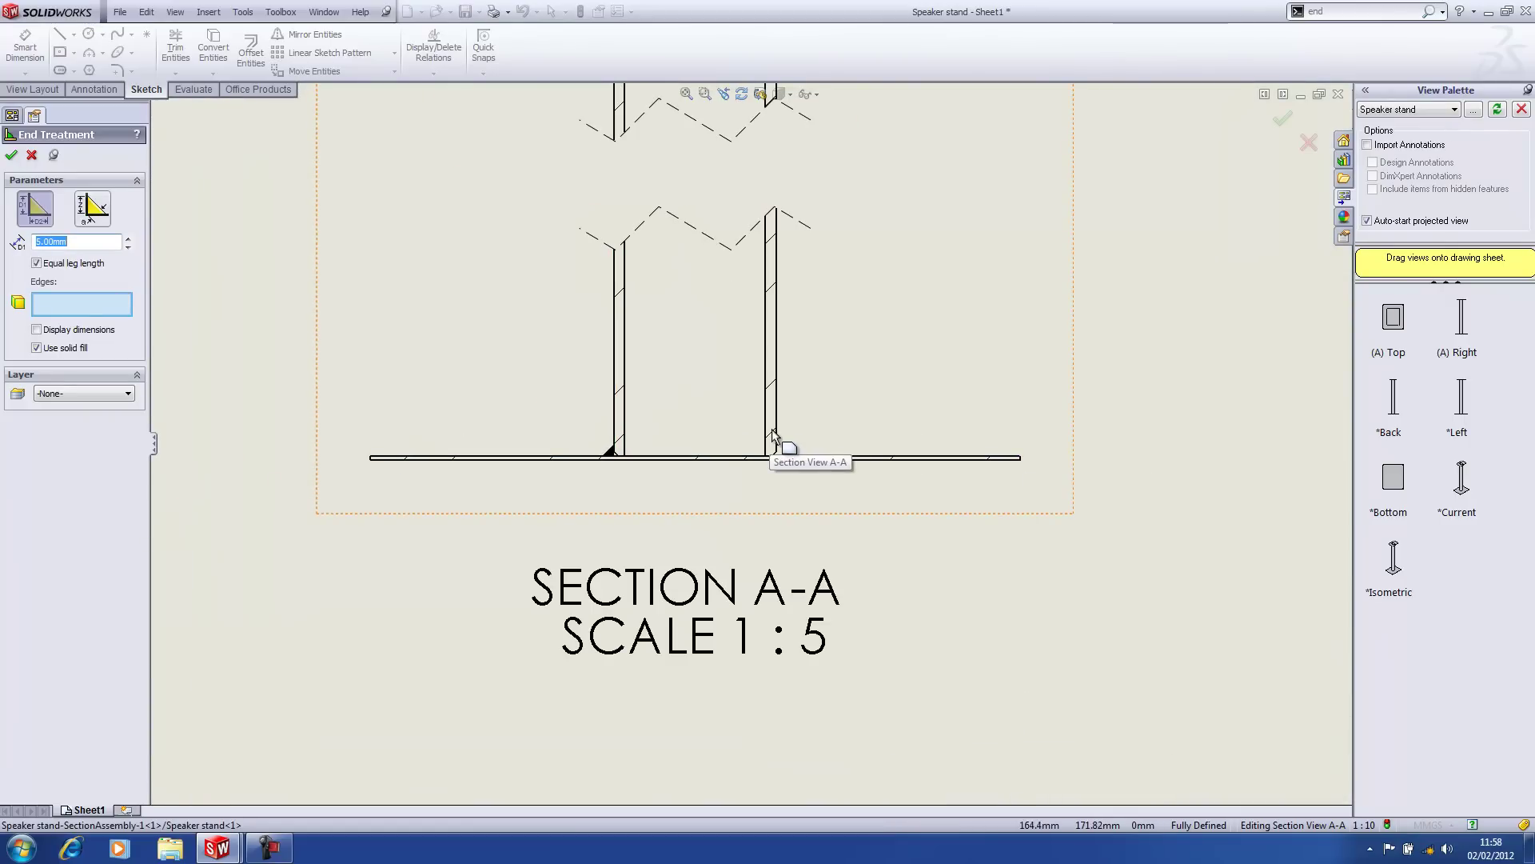
left_click(777, 434)
left_click(812, 458)
left_click(822, 420)
left_click(11, 154)
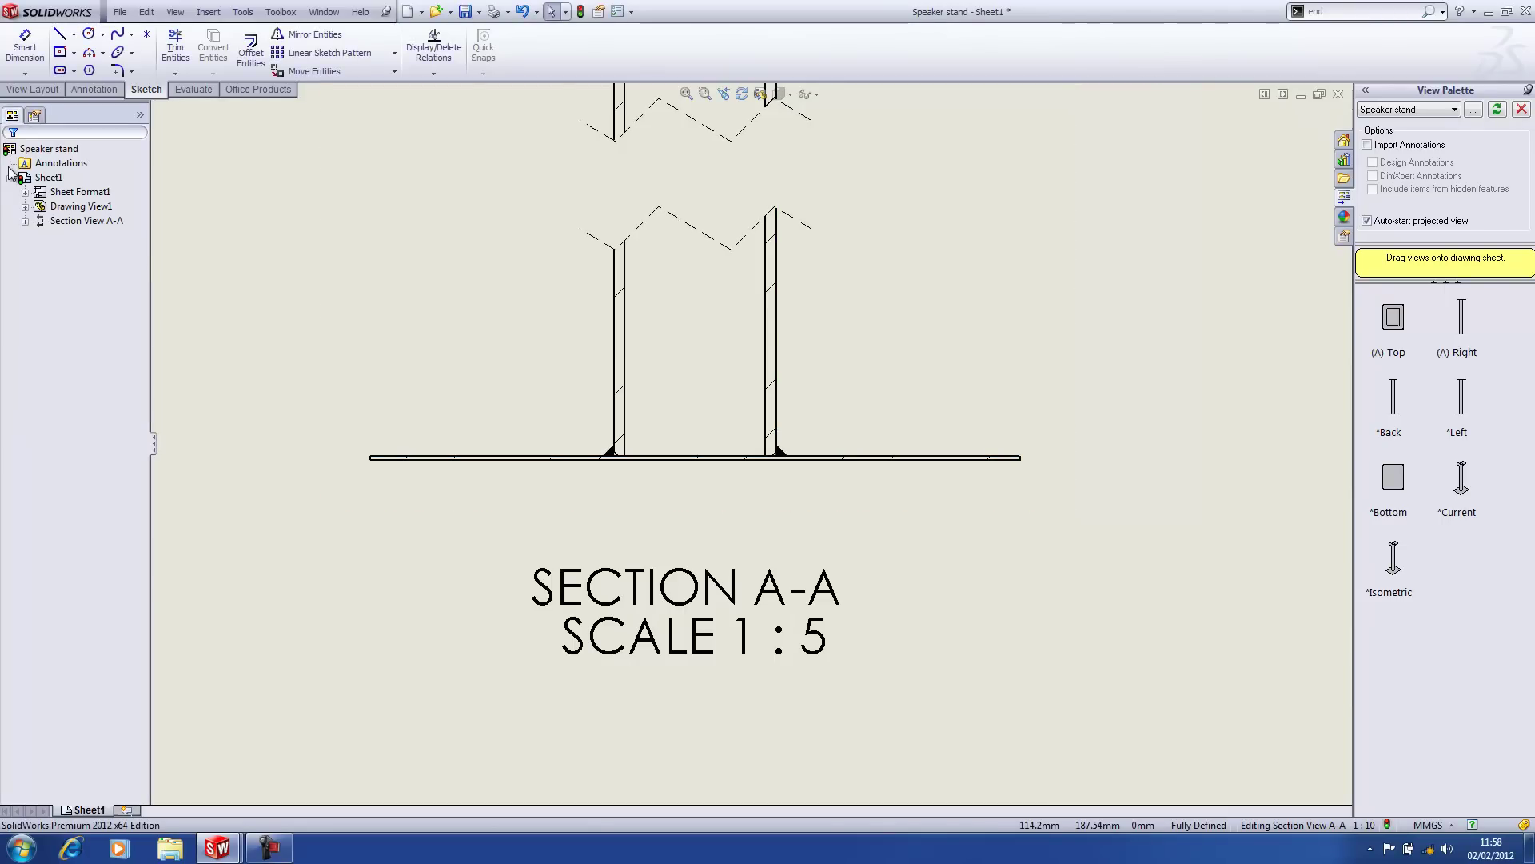
Attach a Weld Symbol to the right base plate weld in the section view, place it above the weld, and open its properties.
key("f")
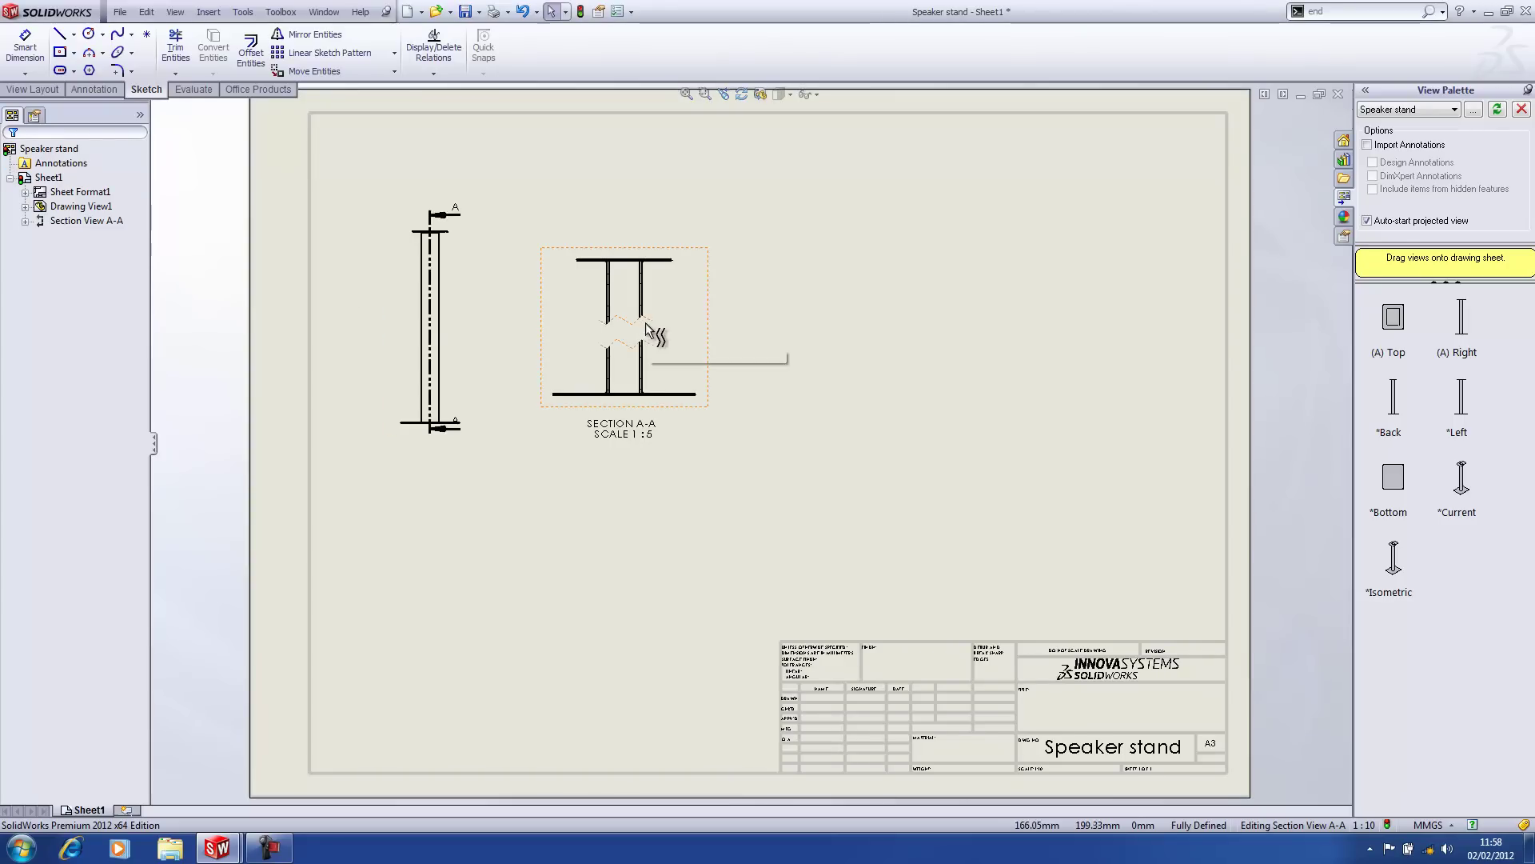
scroll(675, 376, "down", 3)
scroll(684, 445, "down", 6)
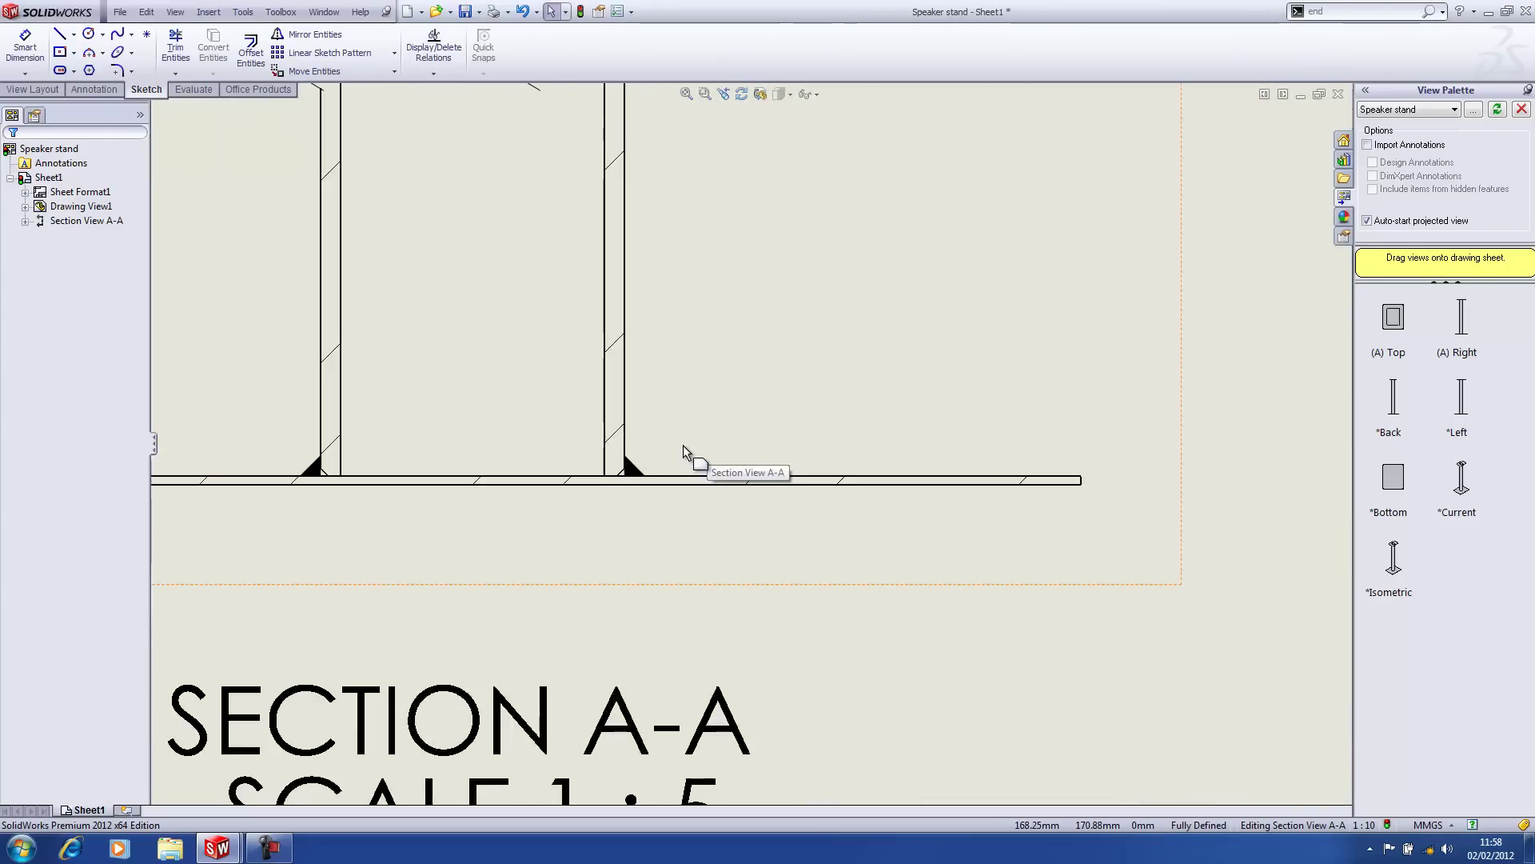
key("s")
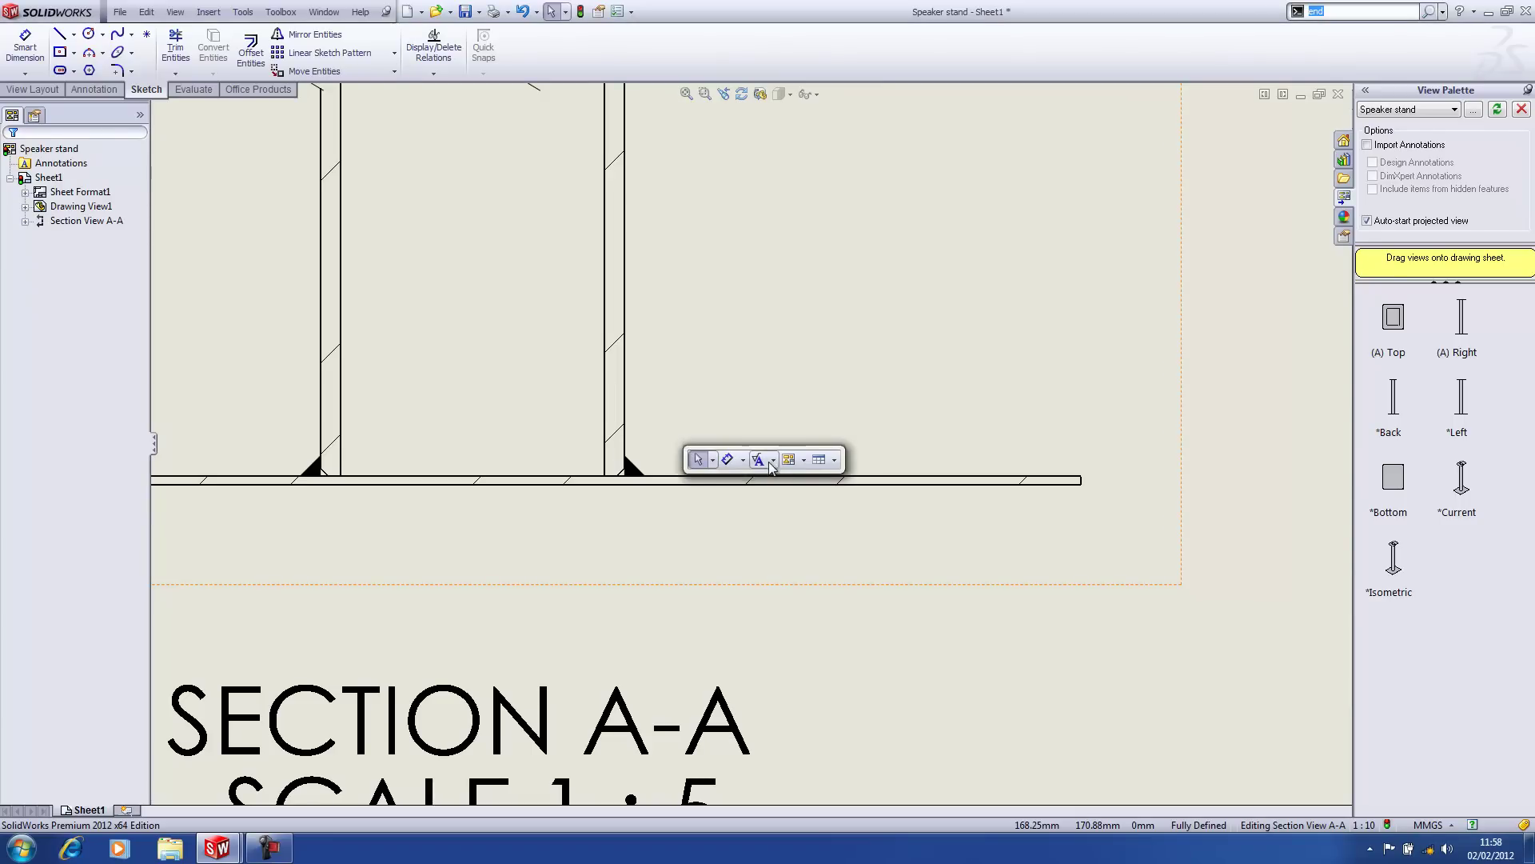
left_click(773, 459)
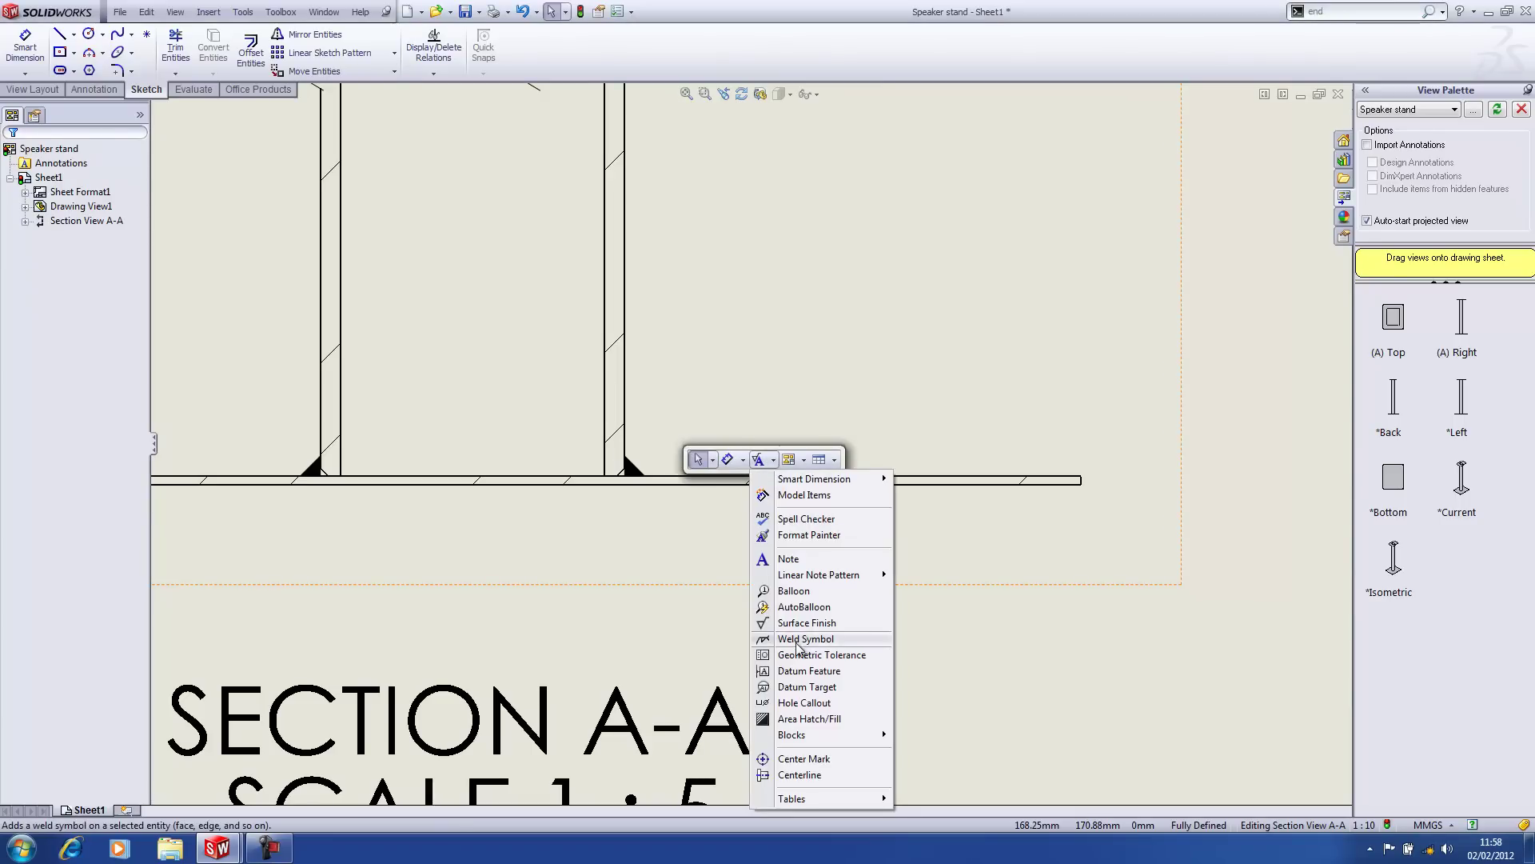
left_click(806, 638)
left_click(637, 465)
left_click(787, 130)
left_click(1145, 212)
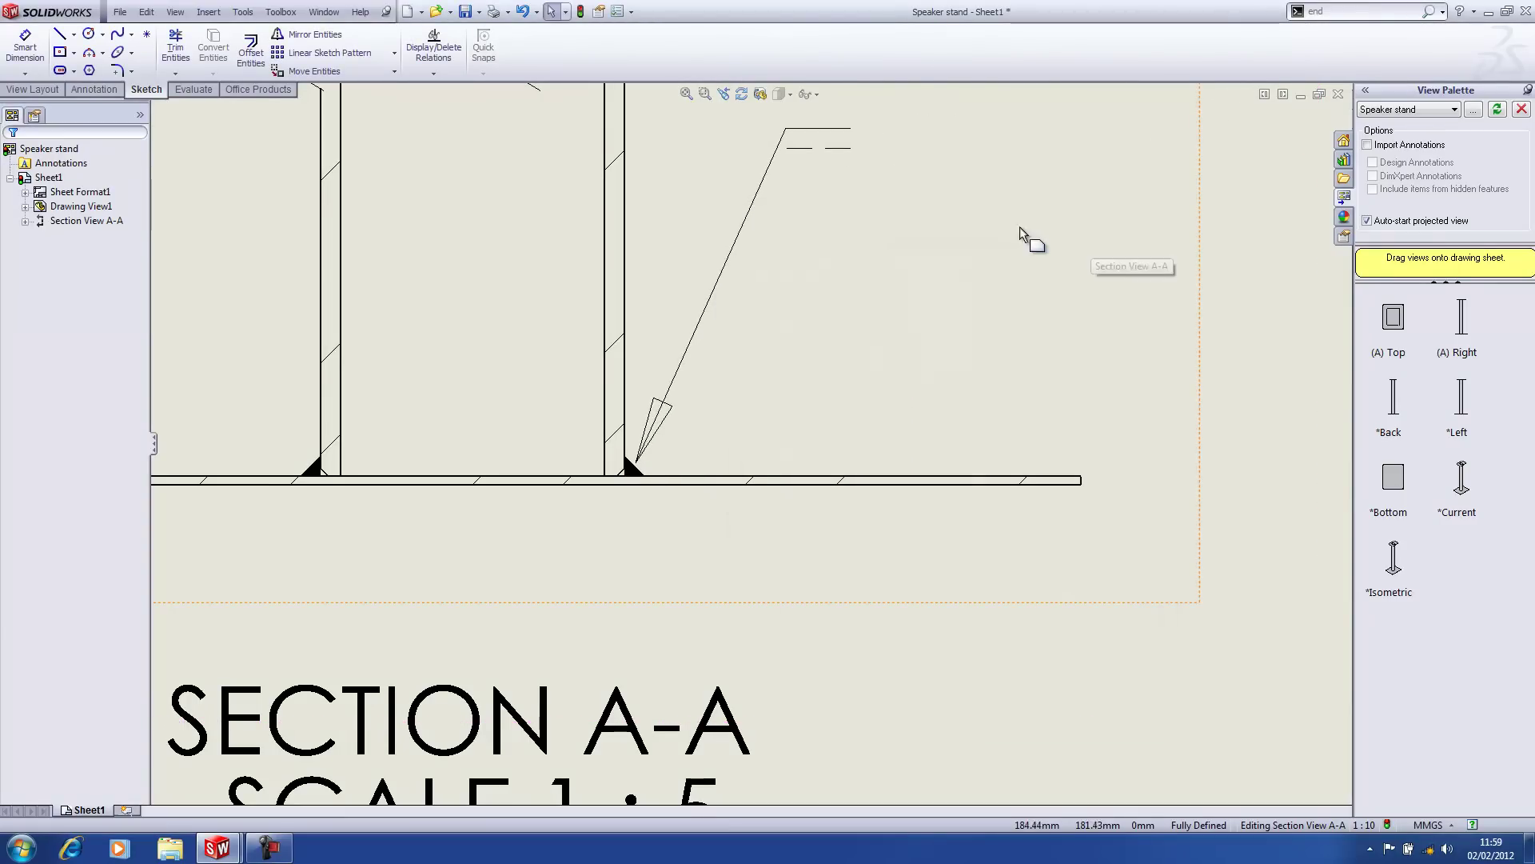
double_click(831, 144)
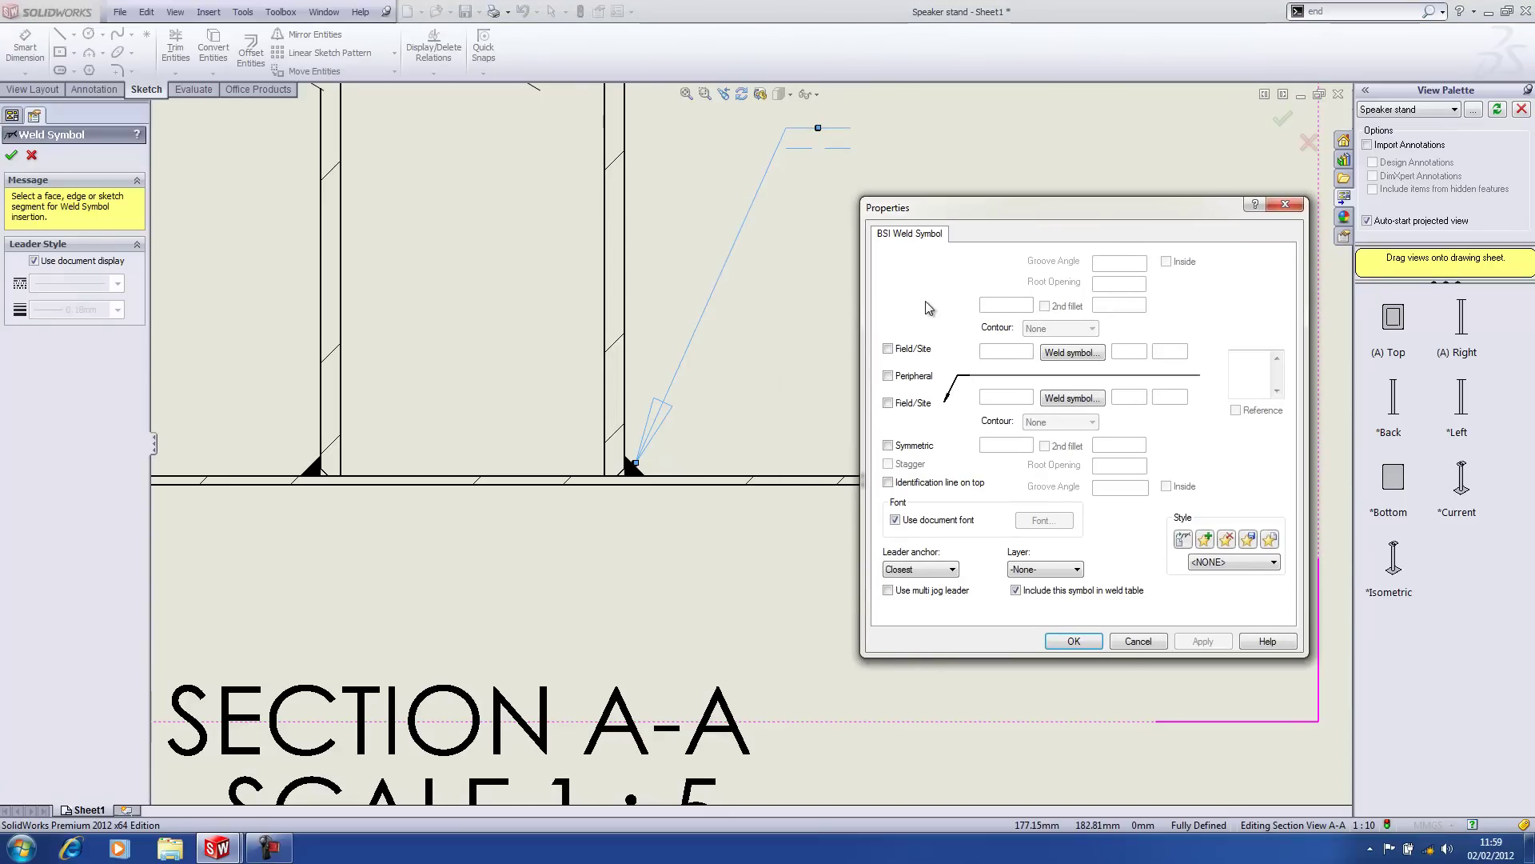
Try the Peripheral and Field/Site options on the weld symbol and clear them again.
left_click(888, 375)
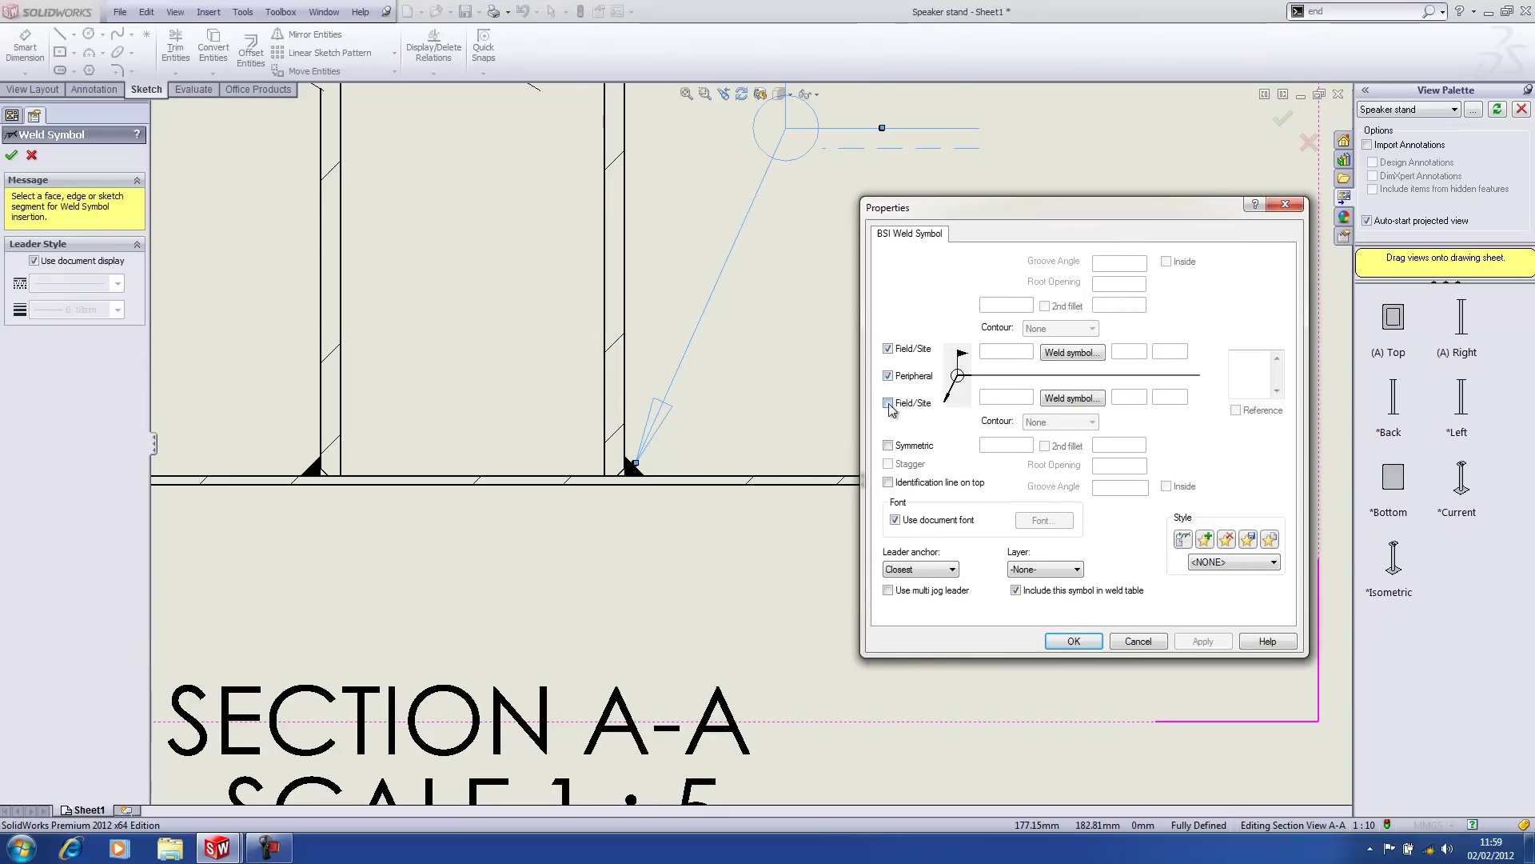
left_click(888, 402)
left_click(887, 375)
left_click(887, 348)
left_click(888, 348)
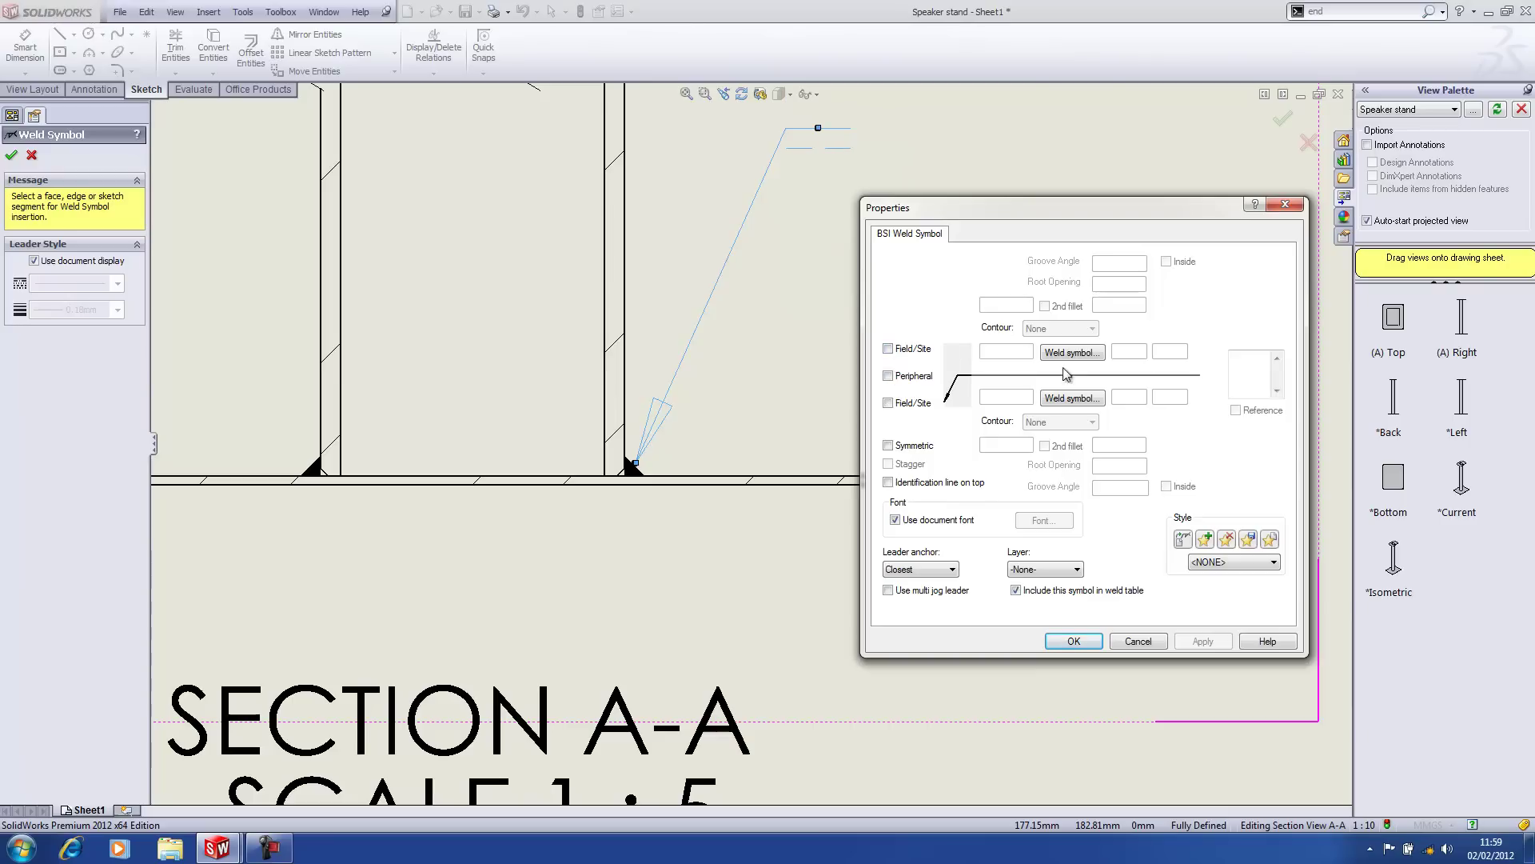
Set the weld symbol to an ISO Fillet weld with the text "5 TYP." and move it down closer to the base plate.
left_click(1072, 352)
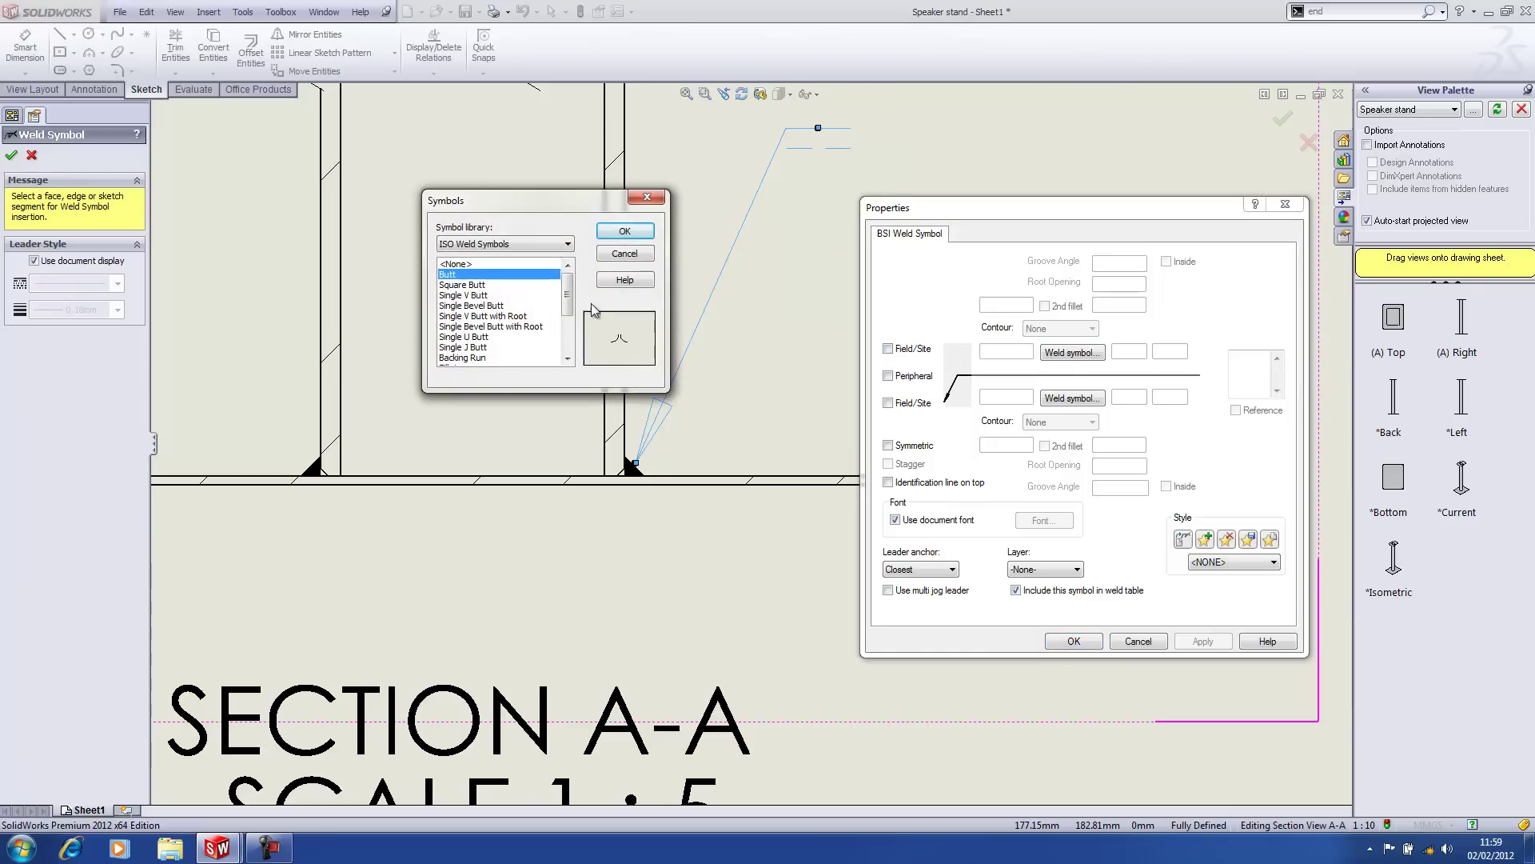
left_click_drag(573, 296, 573, 311)
left_click(459, 338)
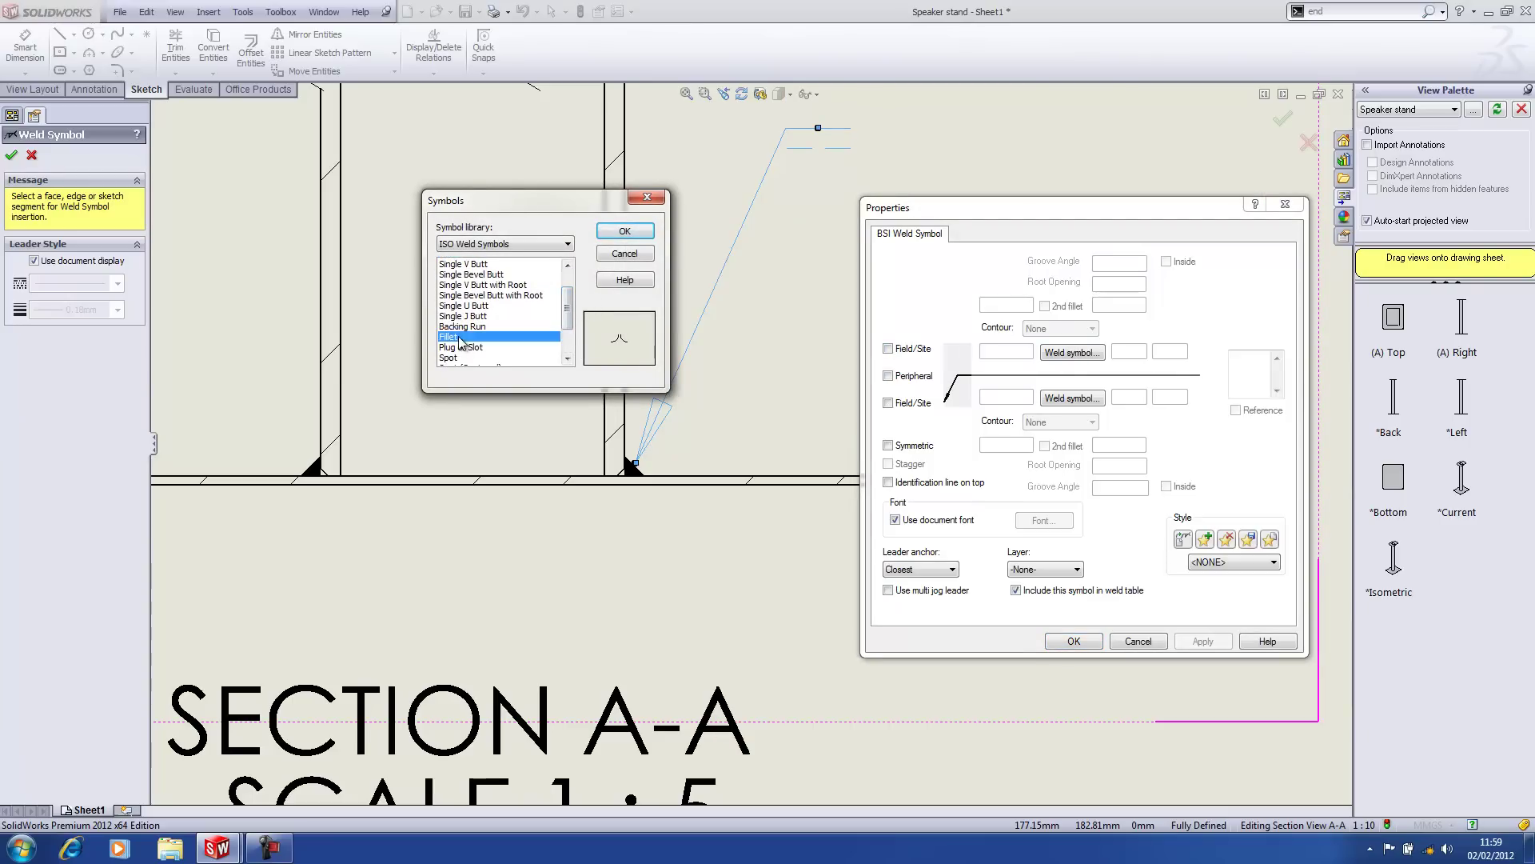
left_click(625, 230)
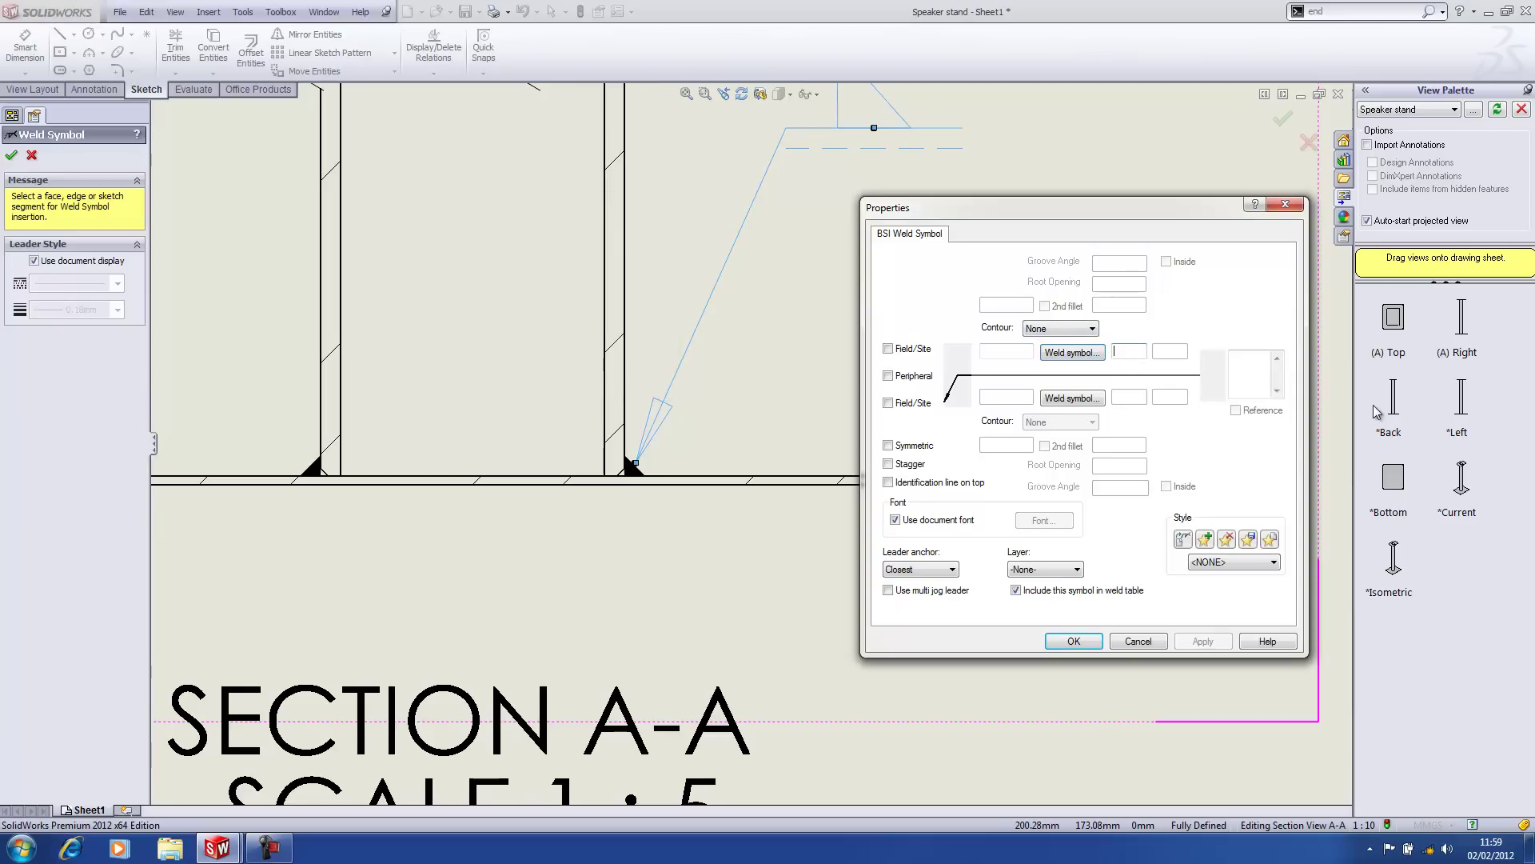
type("5 TYP.")
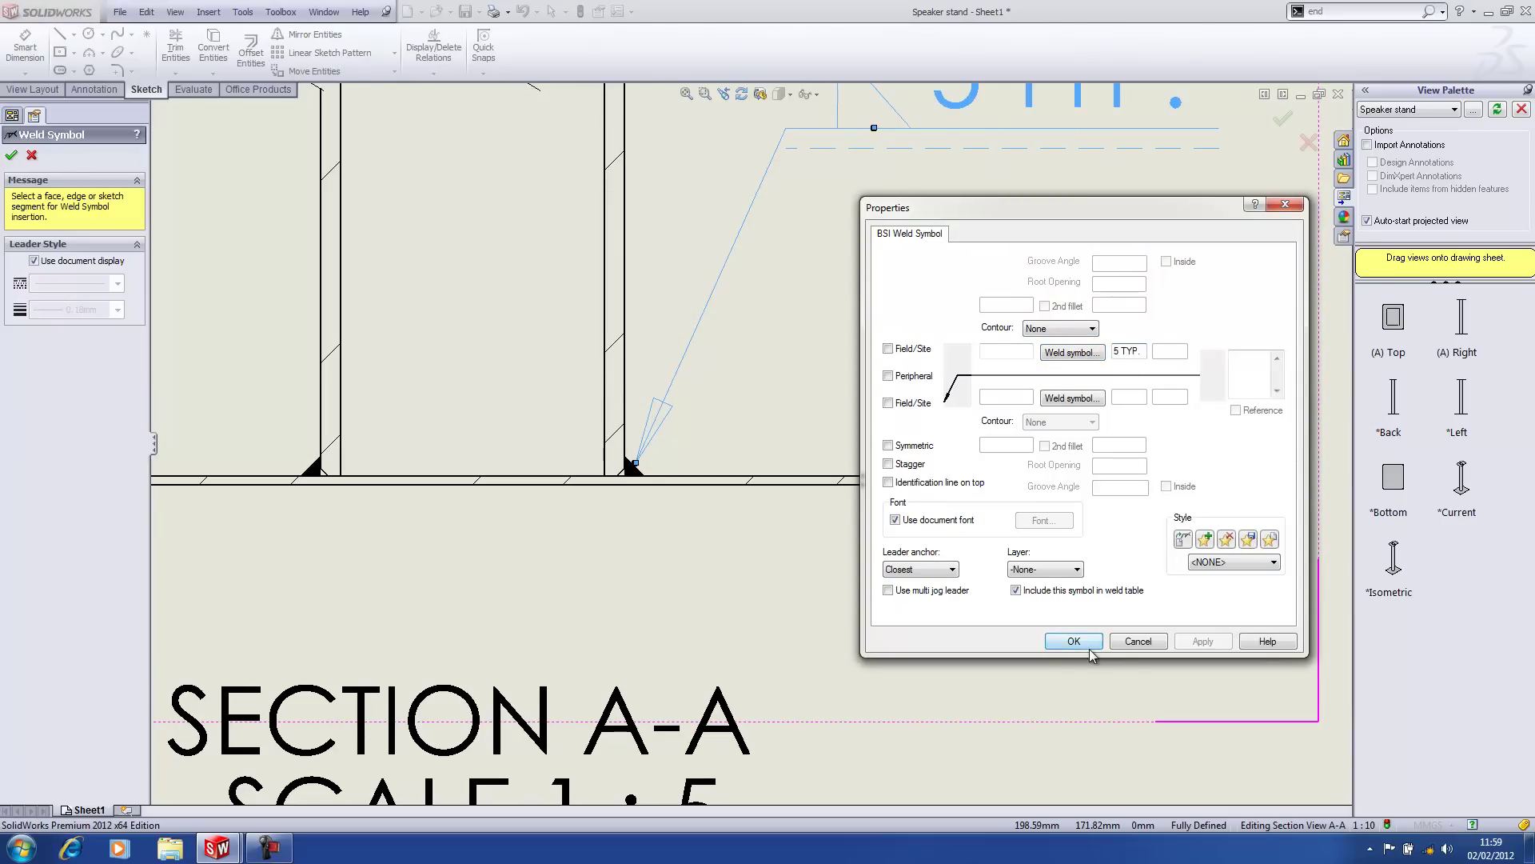
left_click(1074, 641)
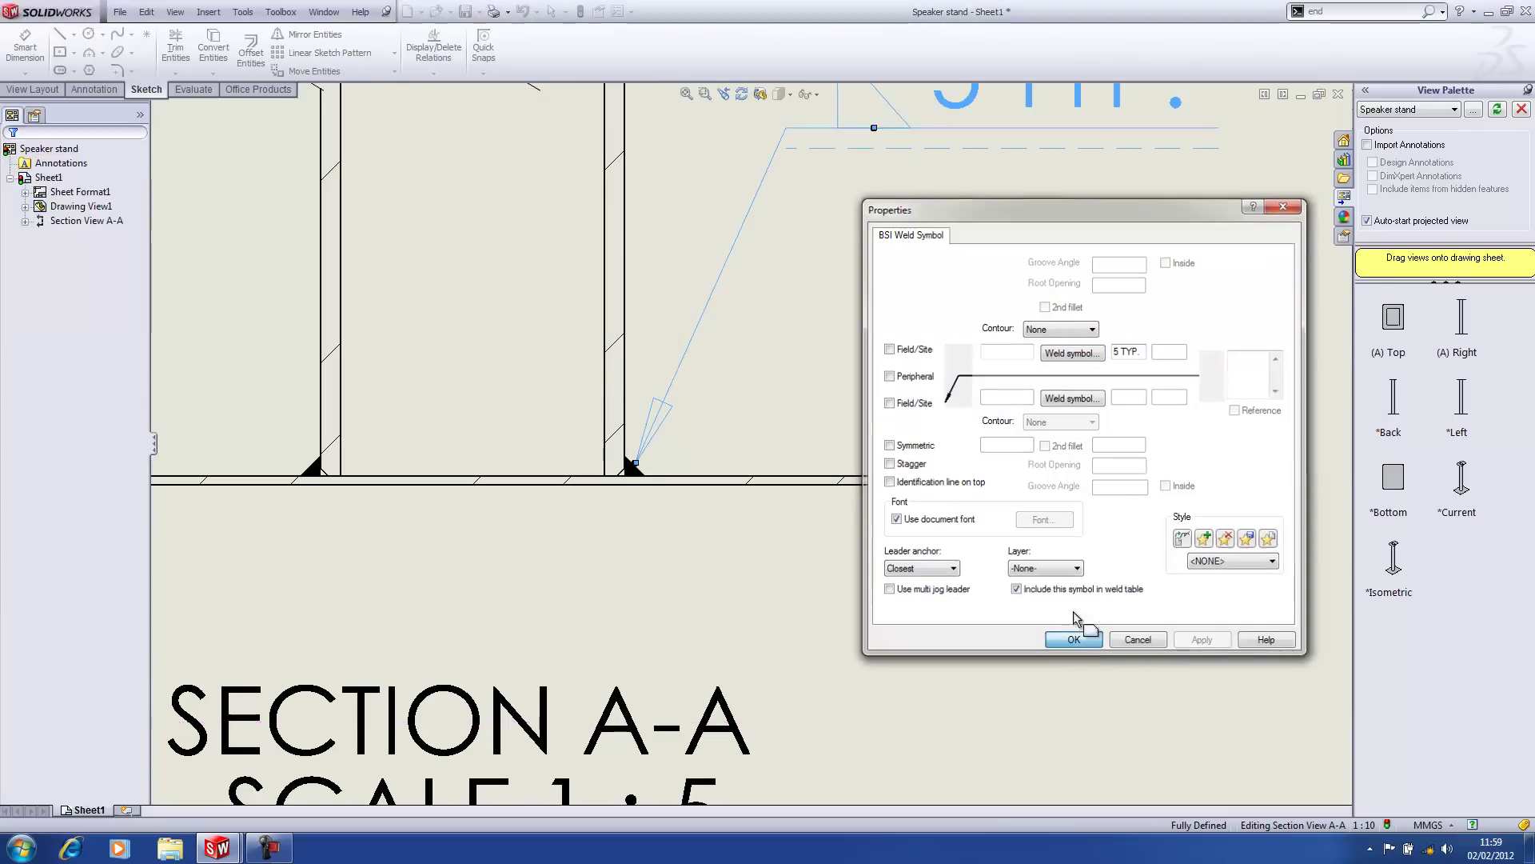
left_click_drag(1044, 156, 1012, 272)
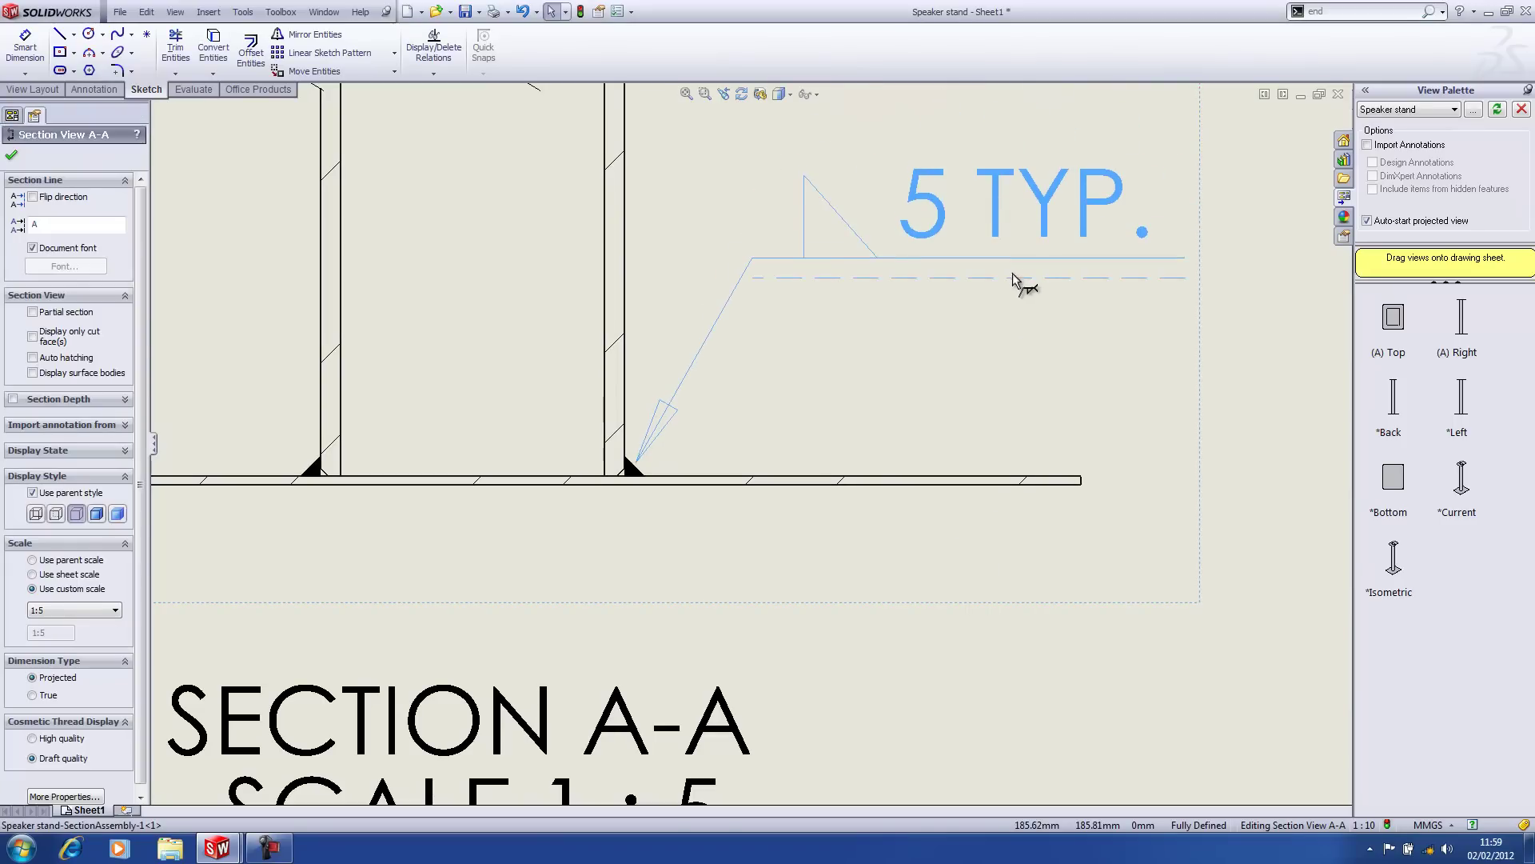
Place an isometric view of the speaker stand on the sheet beside the section view.
key("f")
left_click(981, 339)
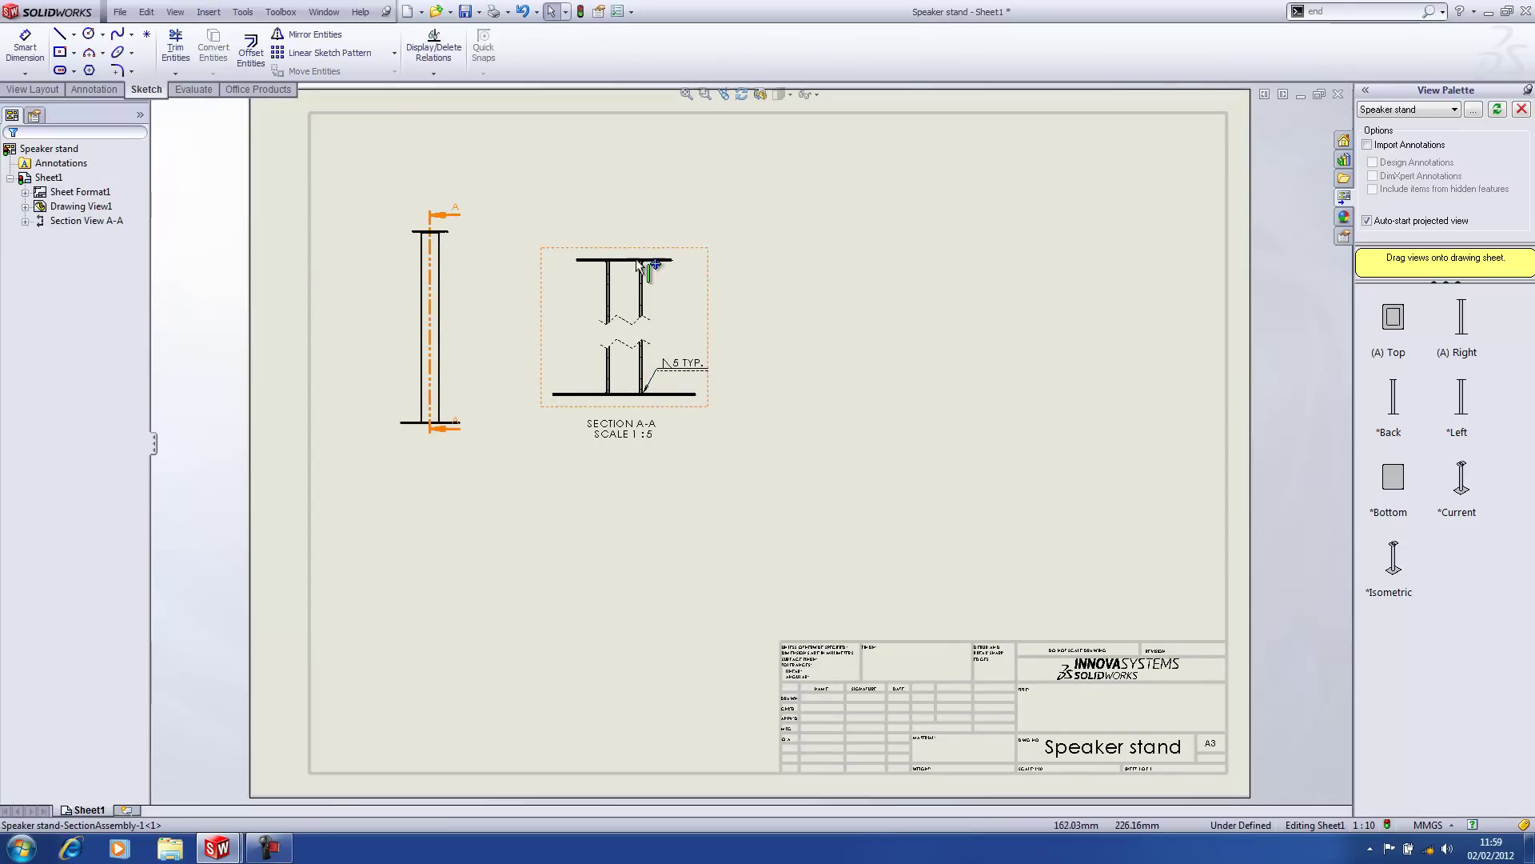
left_click_drag(1400, 580, 853, 309)
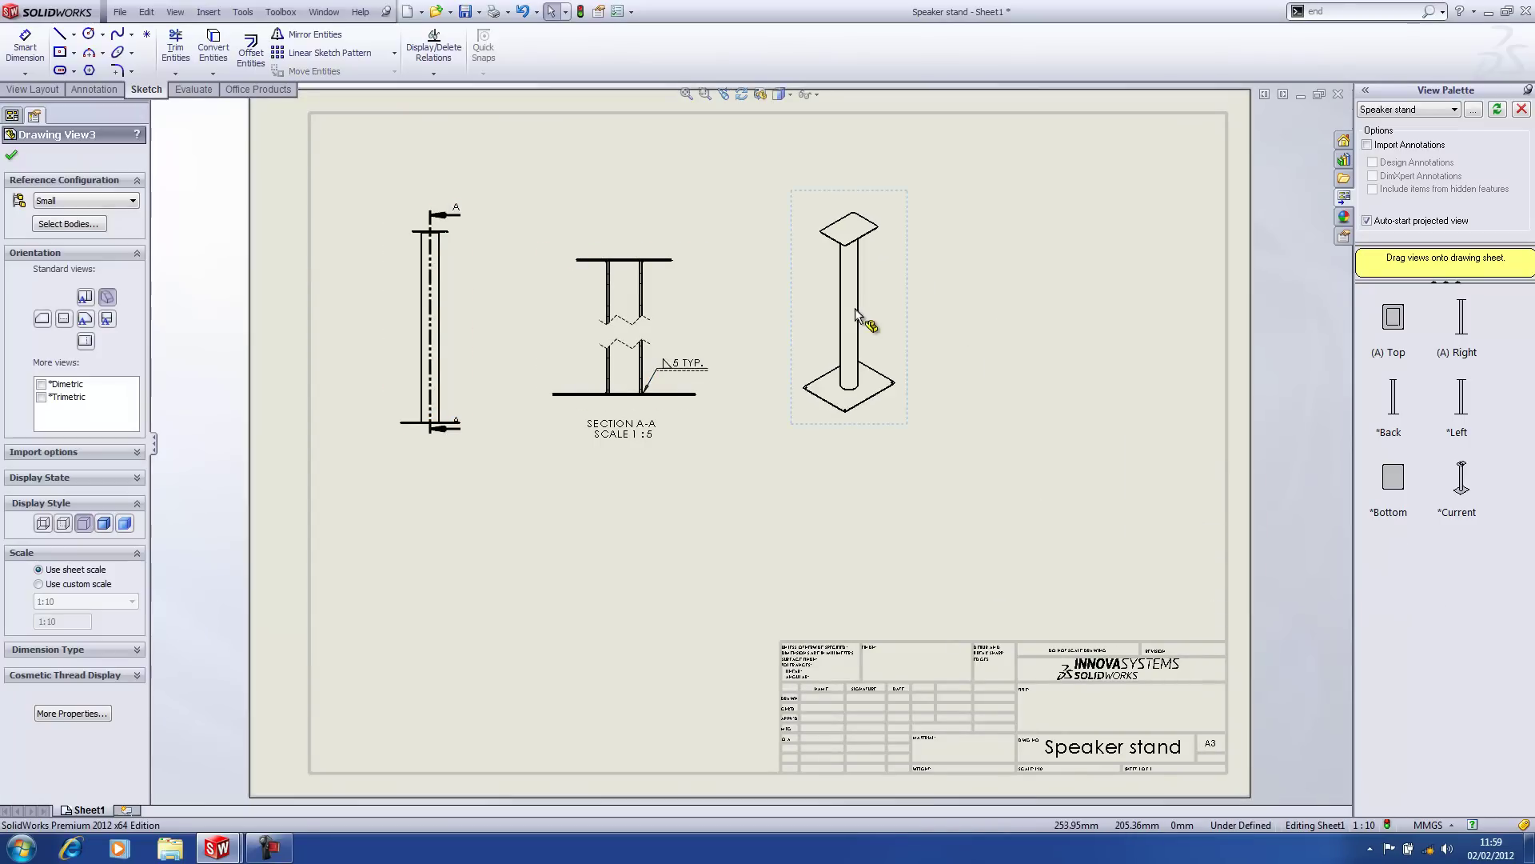
scroll(856, 310, "down", 1)
key("Escape")
Dimension the stand's height in the isometric view from the top plate's rear edge to the base plate face, placing it beside the column.
key("s")
left_click(909, 326)
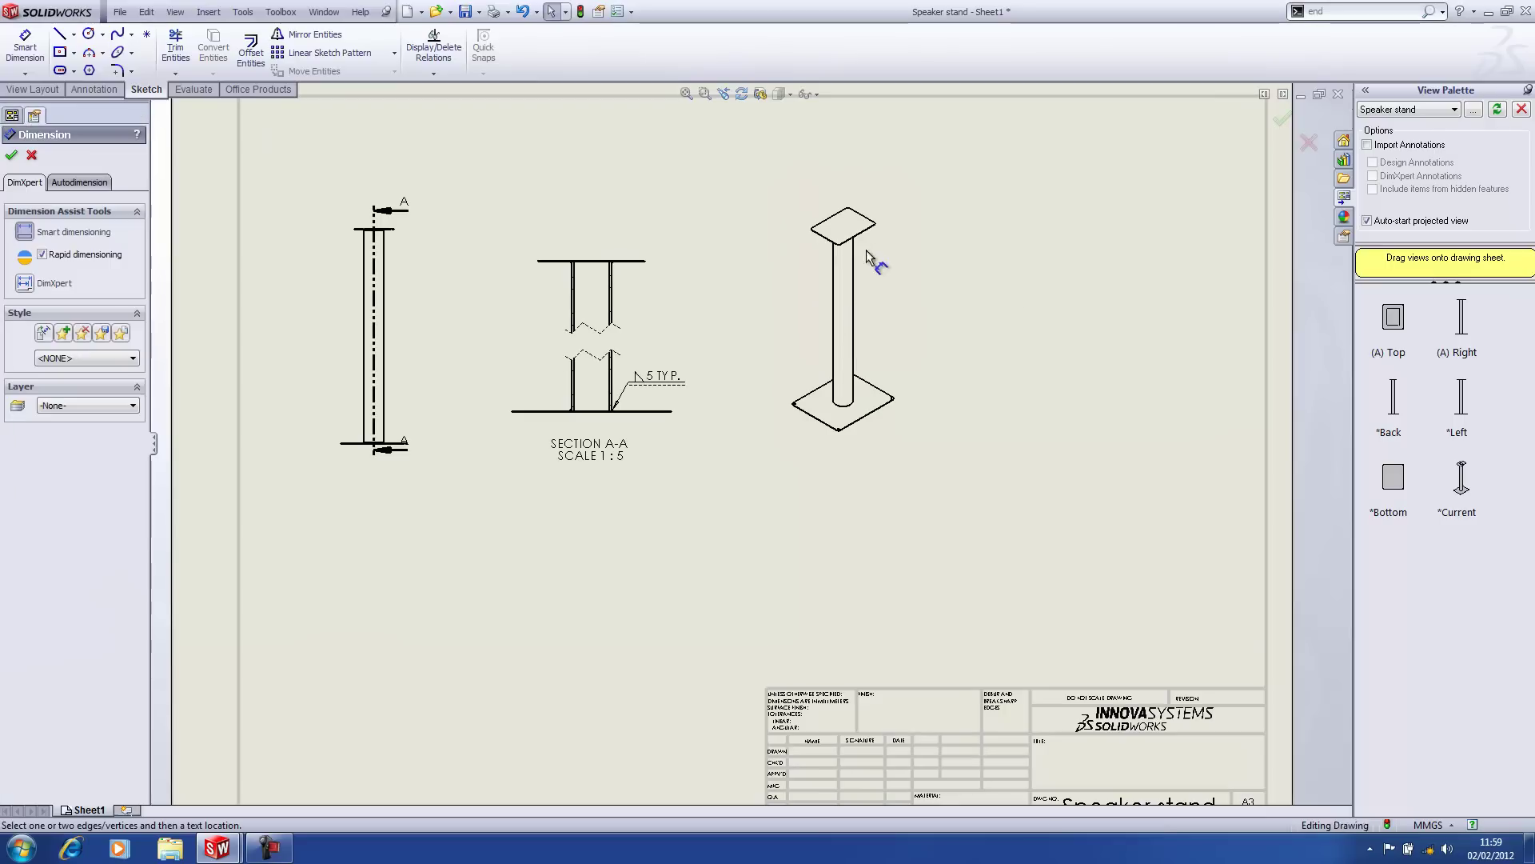
left_click(870, 227)
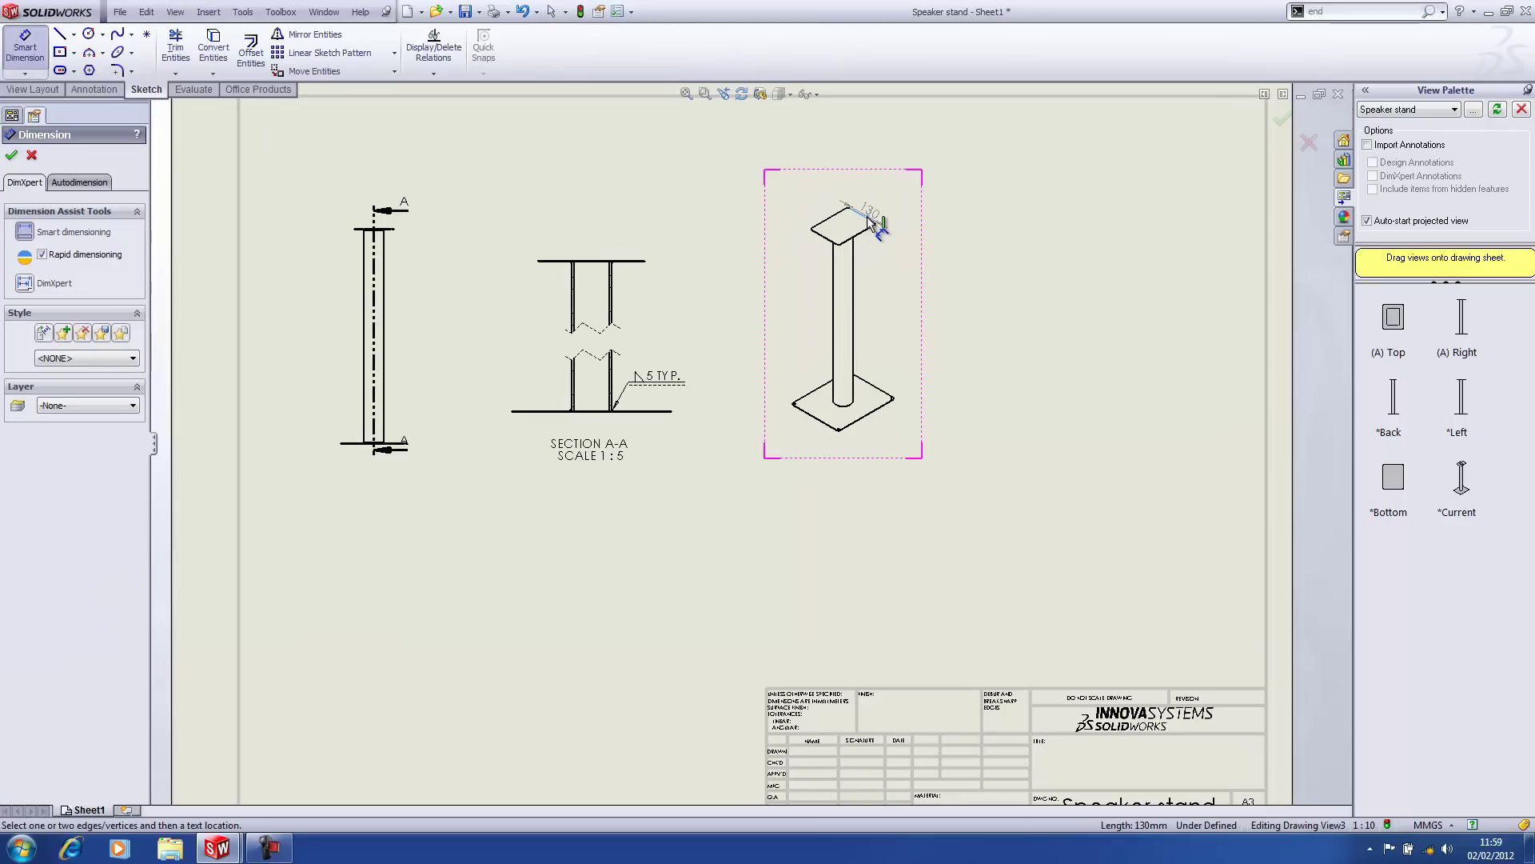
right_click(868, 393)
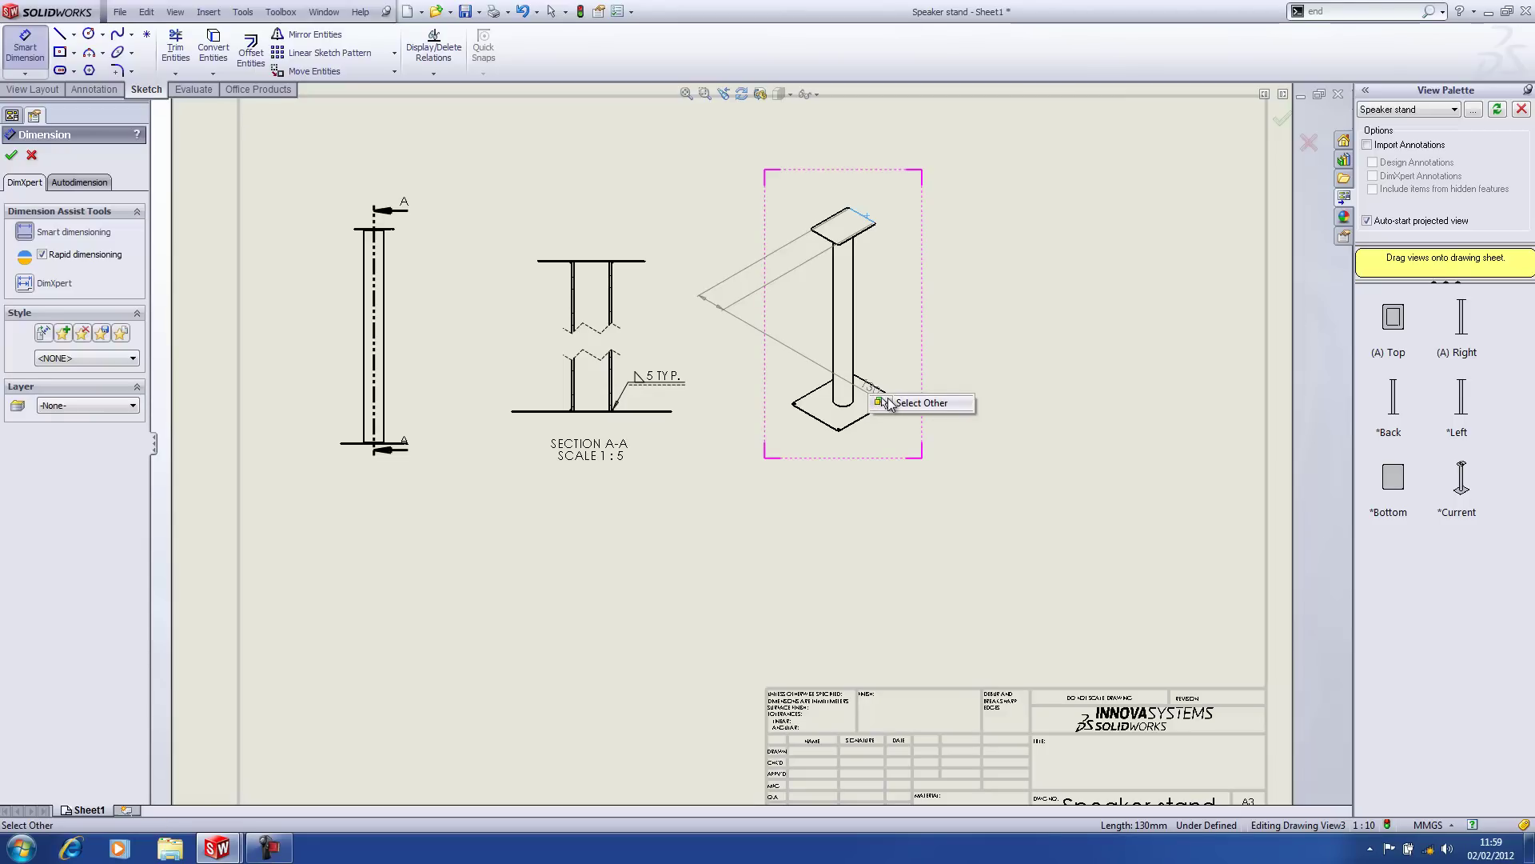
left_click(890, 403)
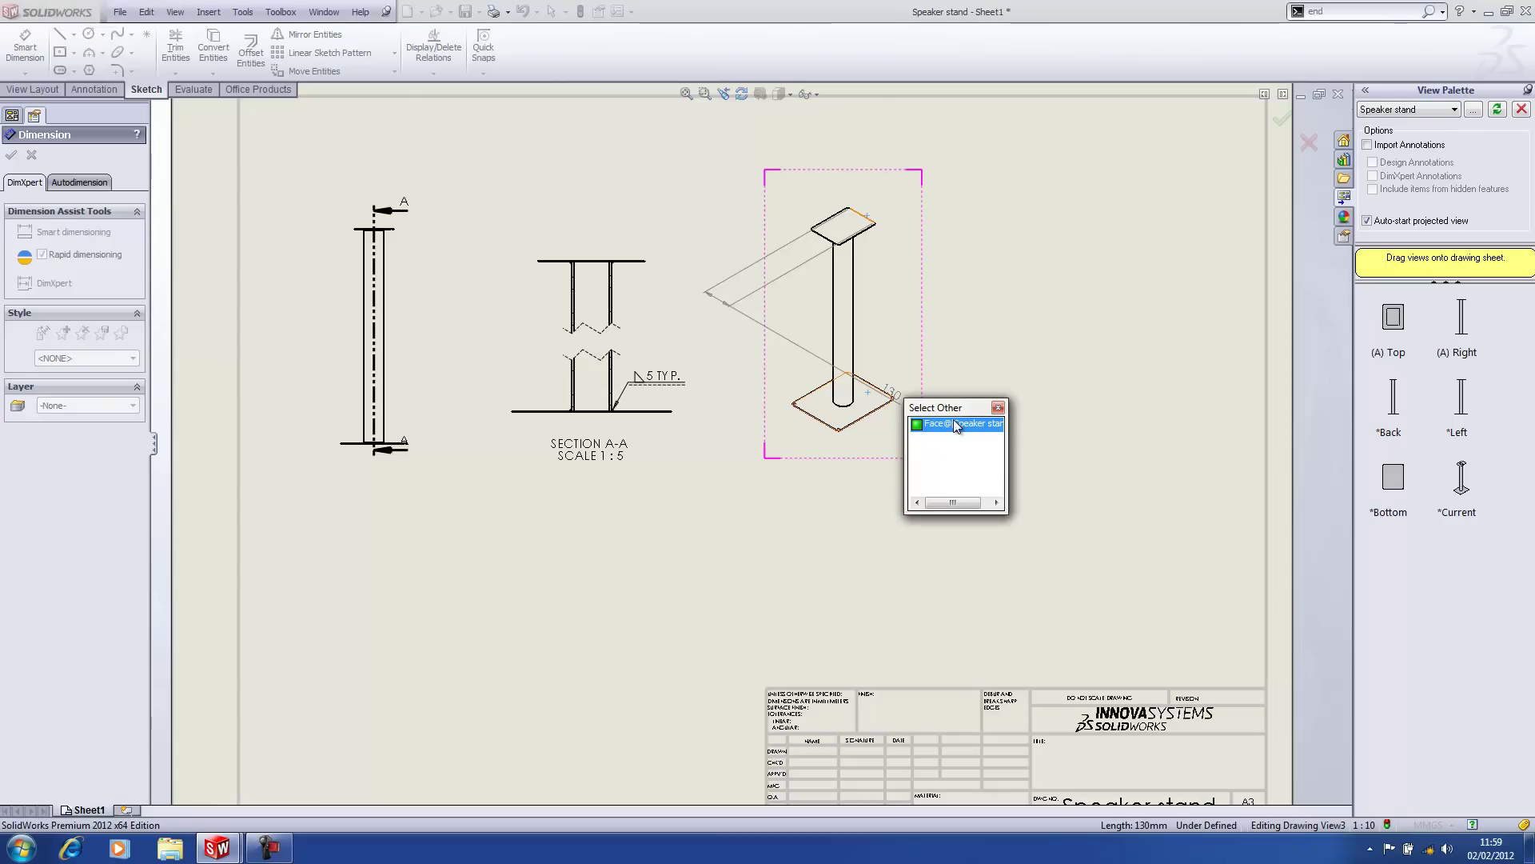
left_click(958, 425)
left_click(797, 306)
key("Escape")
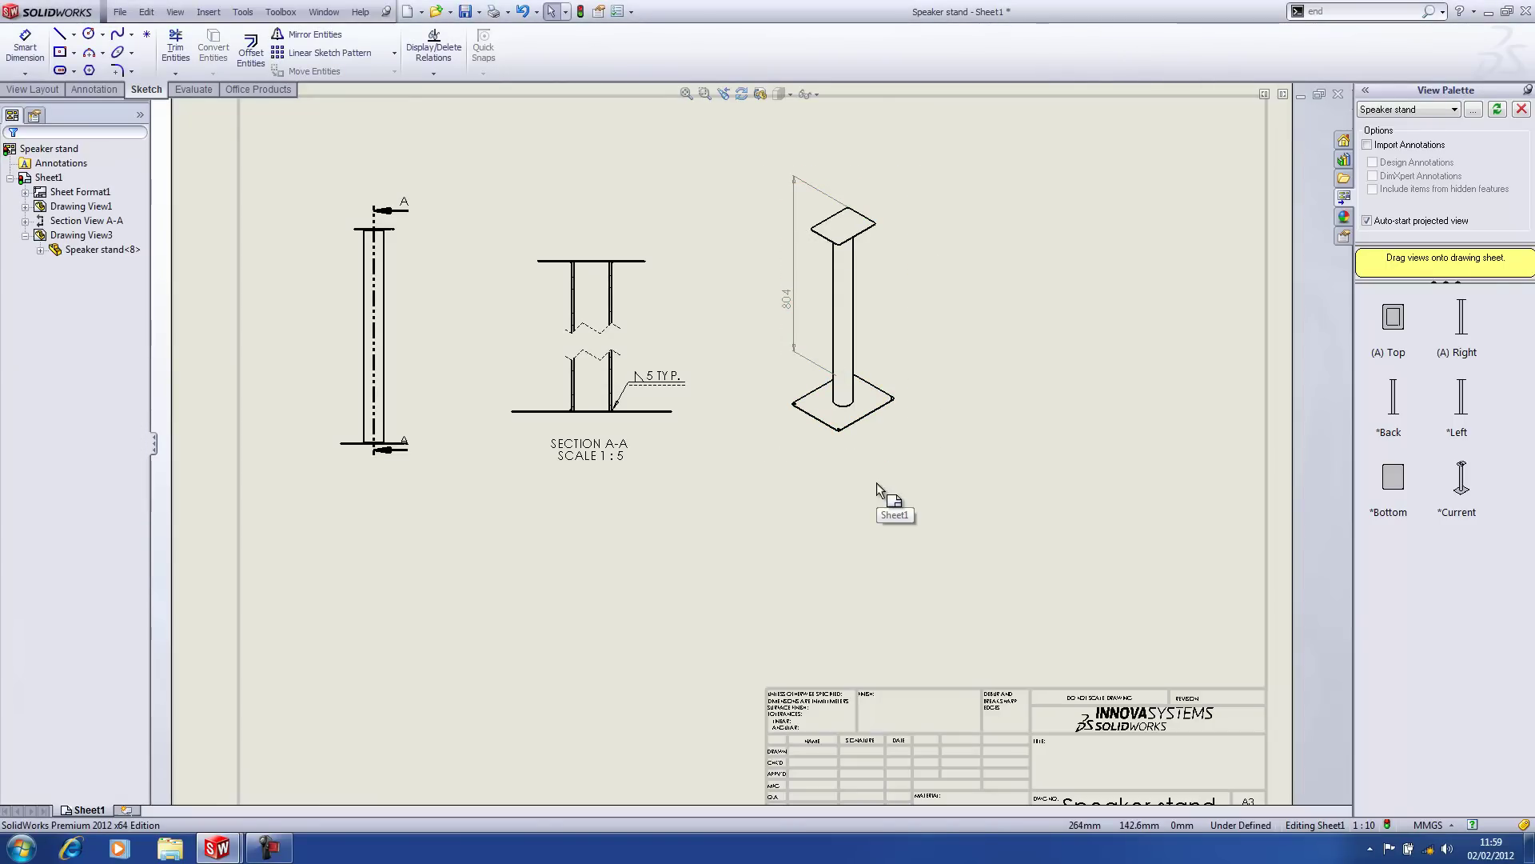
Lock the focus on the isometric view and place a new note below it.
left_click(908, 444)
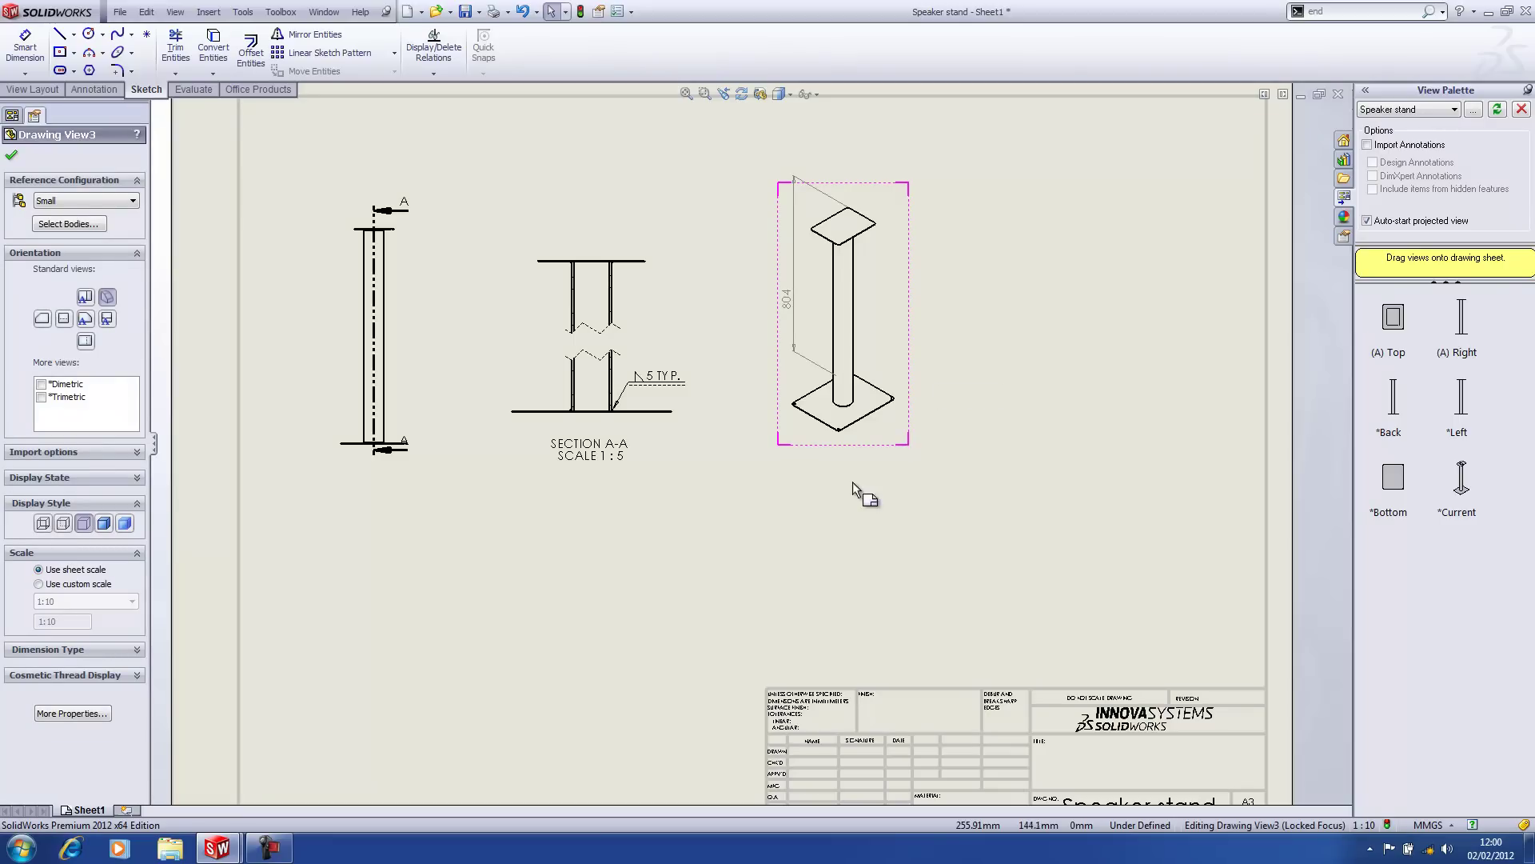
key("s")
left_click(912, 497)
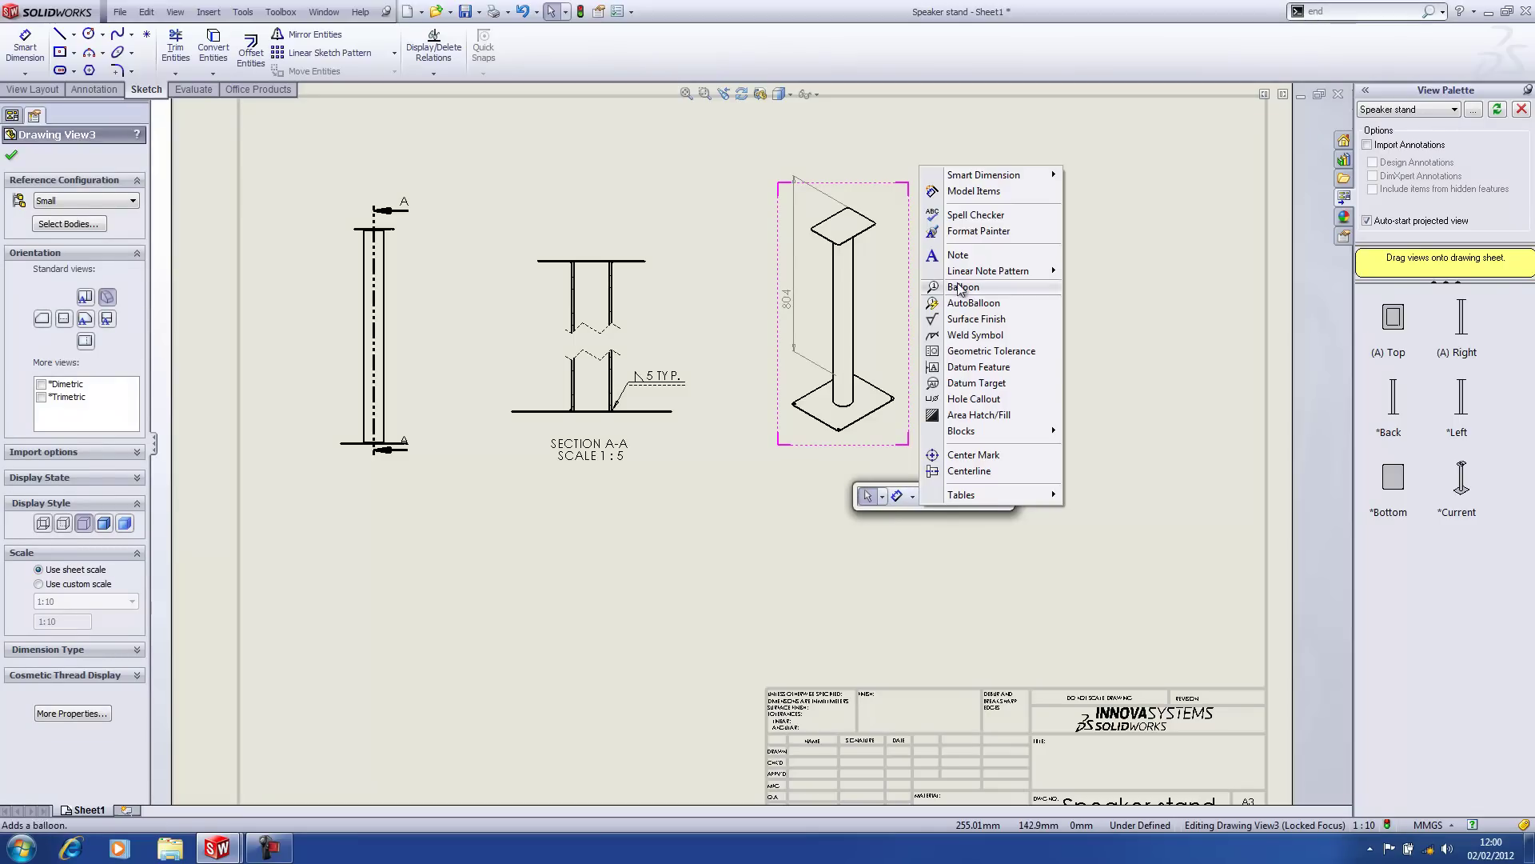
left_click(958, 255)
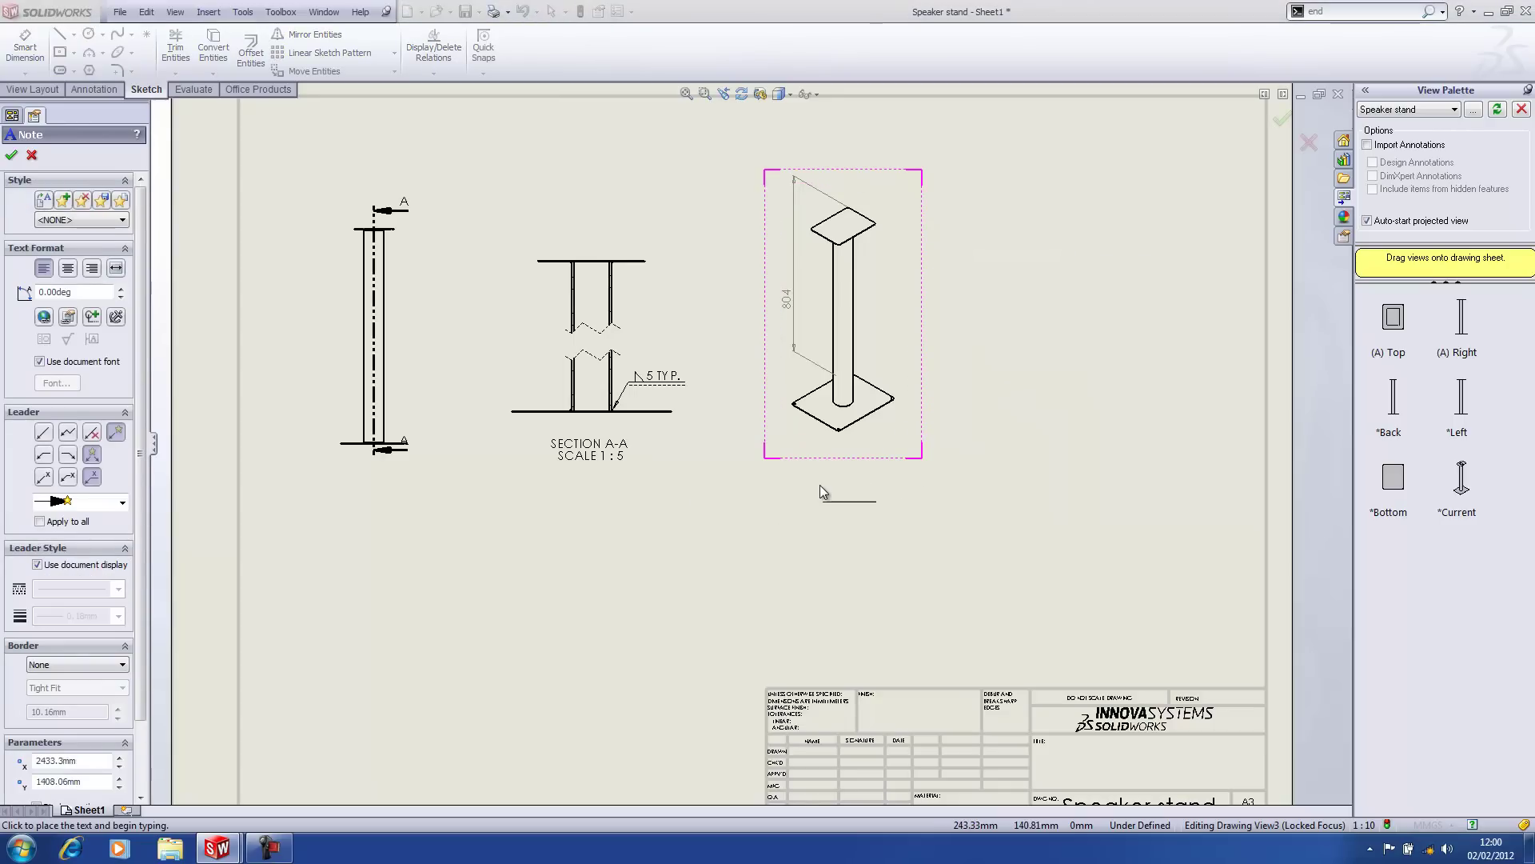
left_click(815, 487)
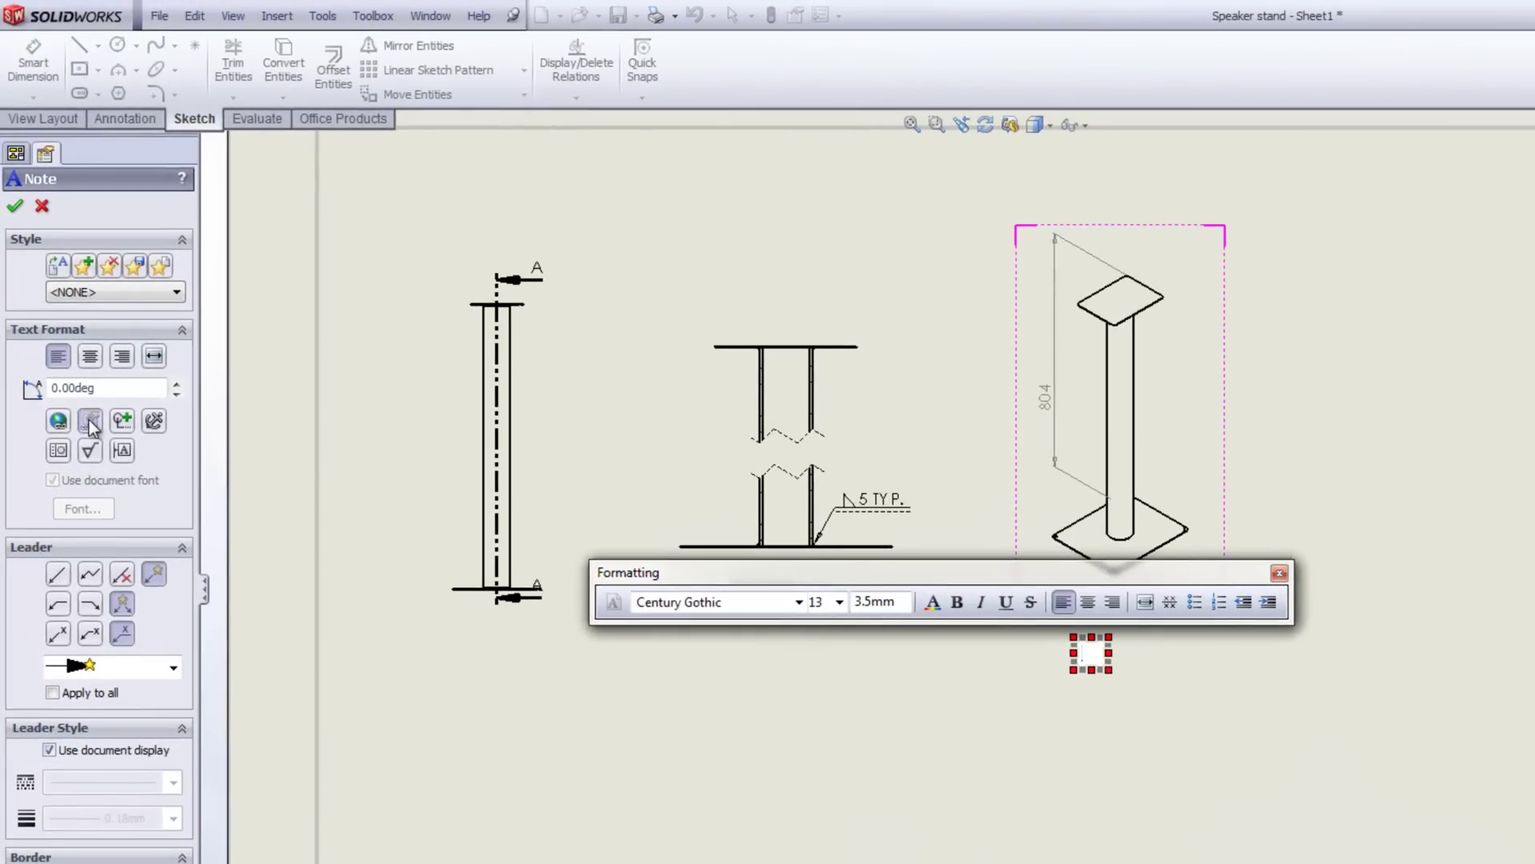
Link the note to the SW-Configuration Name property of the model in its view, move it closer under the stand, and release the view focus.
left_click(89, 420)
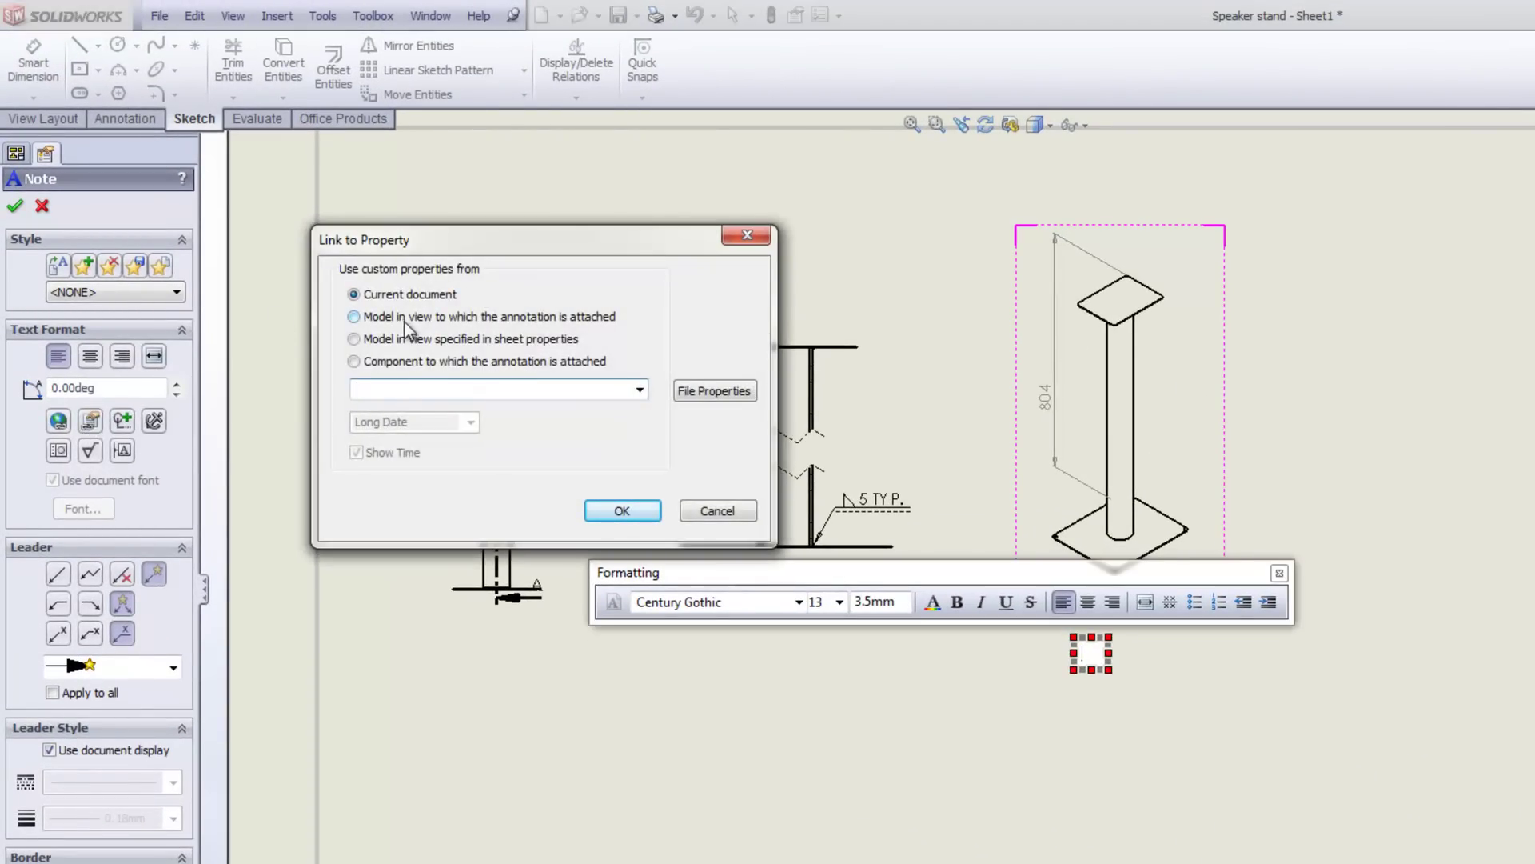
left_click(441, 319)
left_click(640, 390)
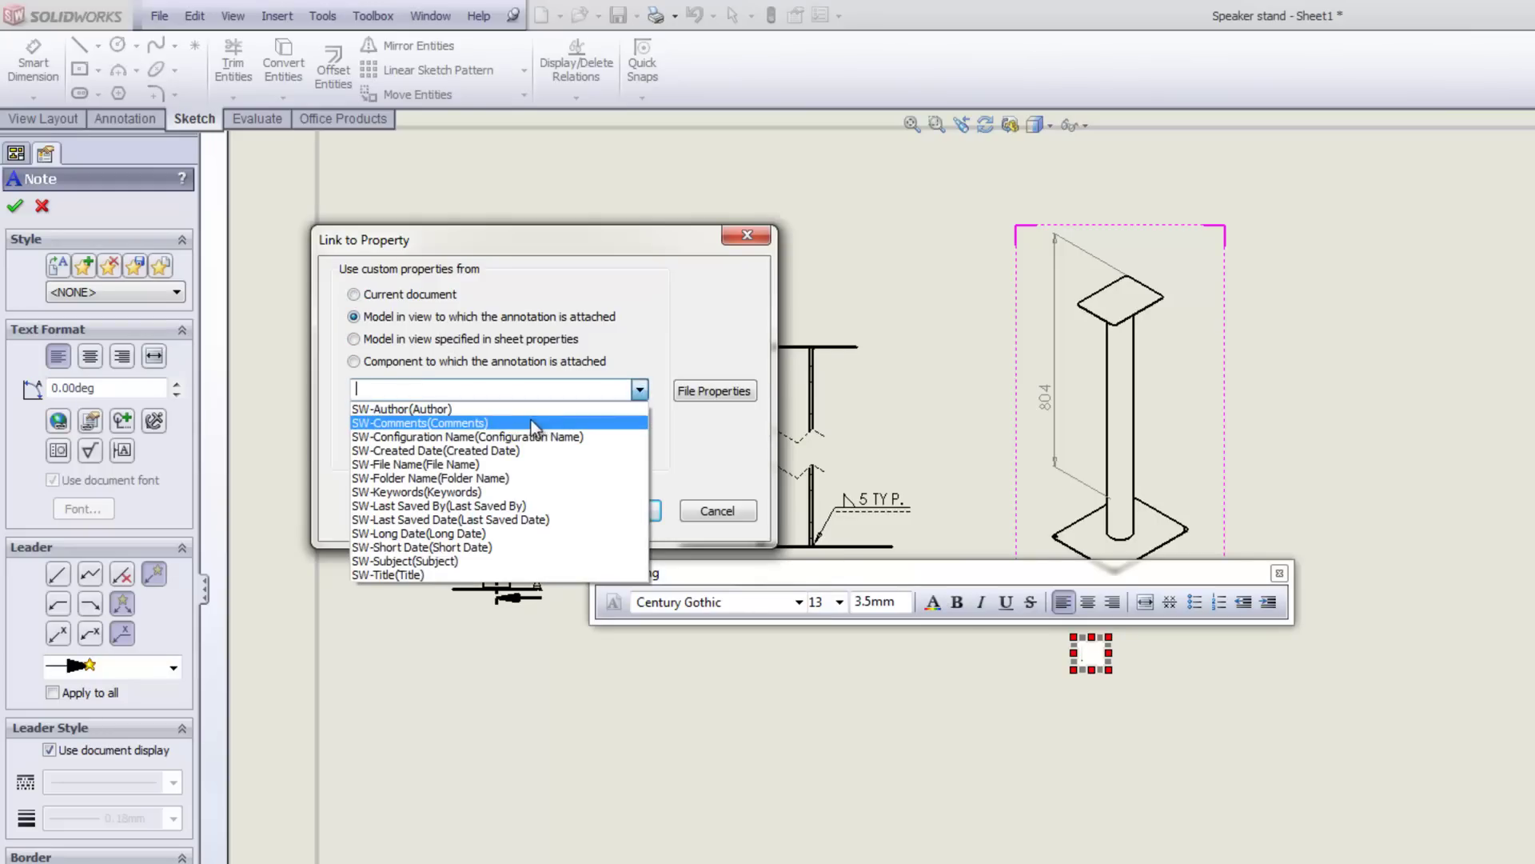
left_click(477, 437)
left_click(621, 509)
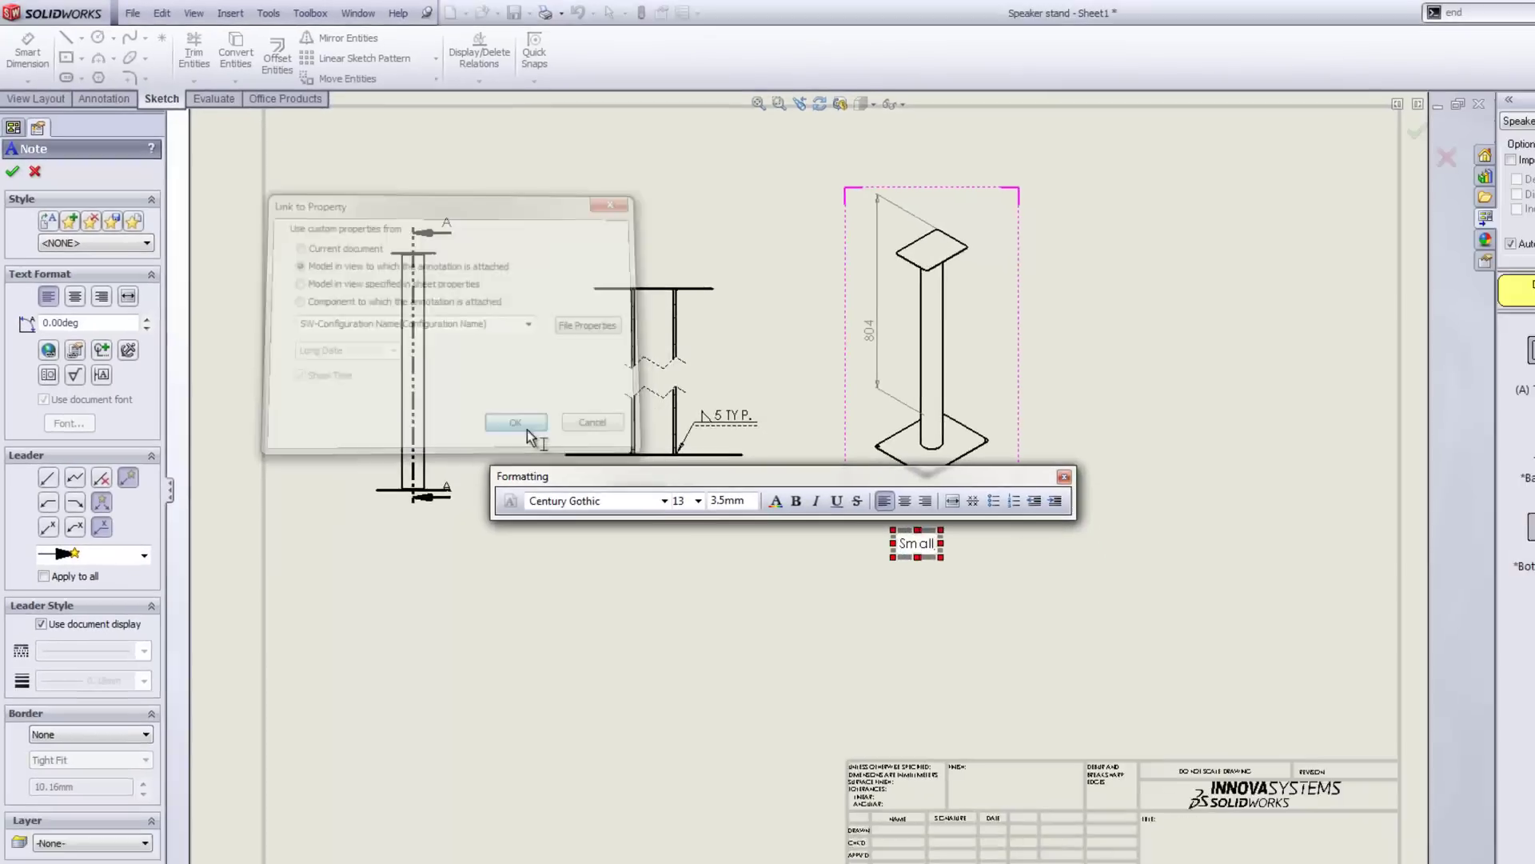
left_click(998, 655)
left_click_drag(841, 491, 857, 462)
double_click(902, 509)
Copy the annotated isometric view twice and arrange both copies in a row to the right of the original.
left_click(895, 447)
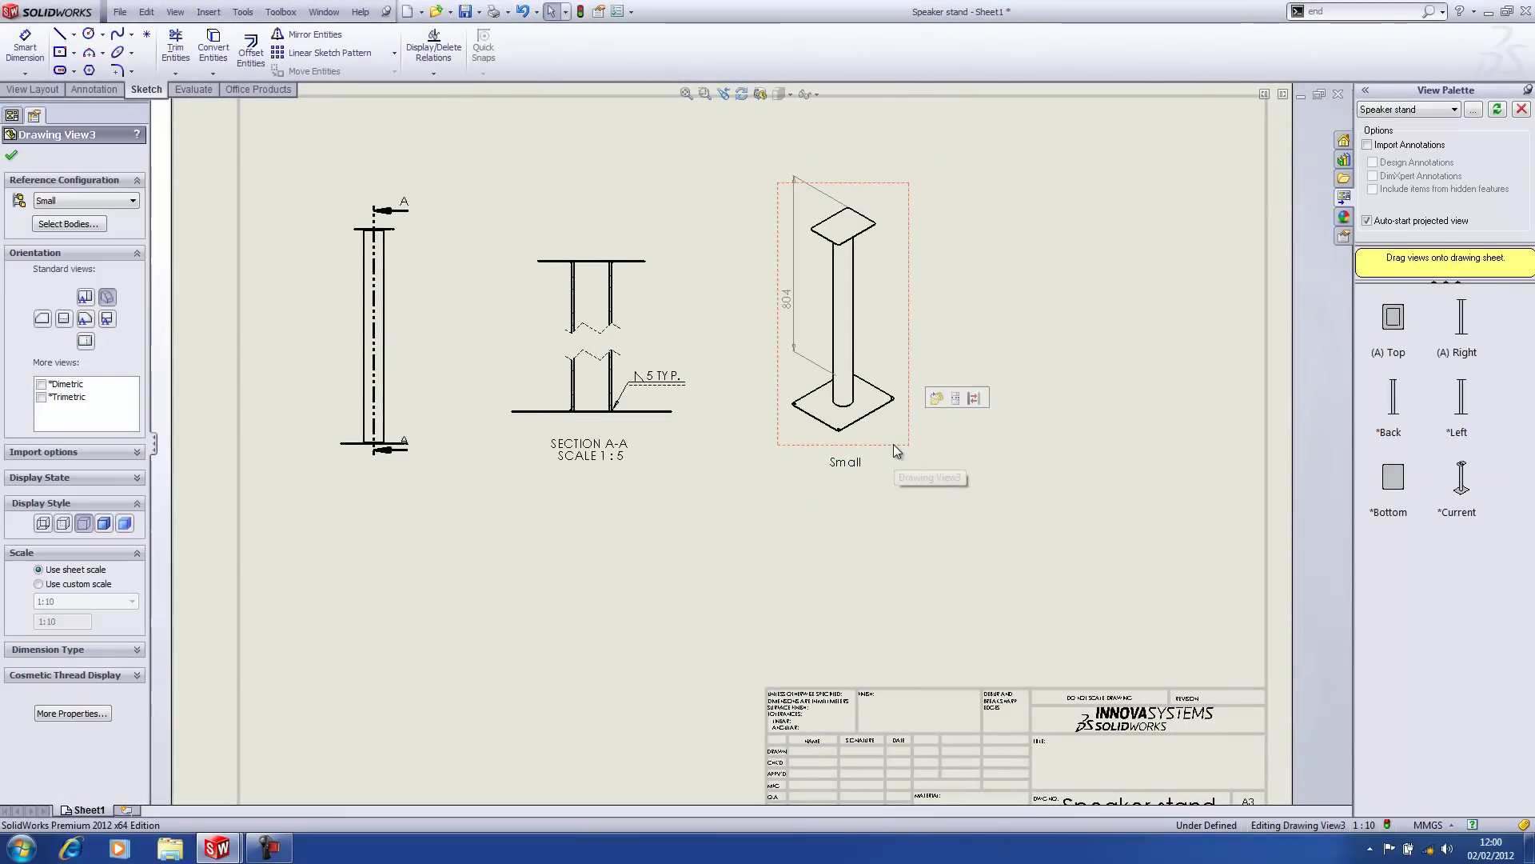
left_click(958, 435)
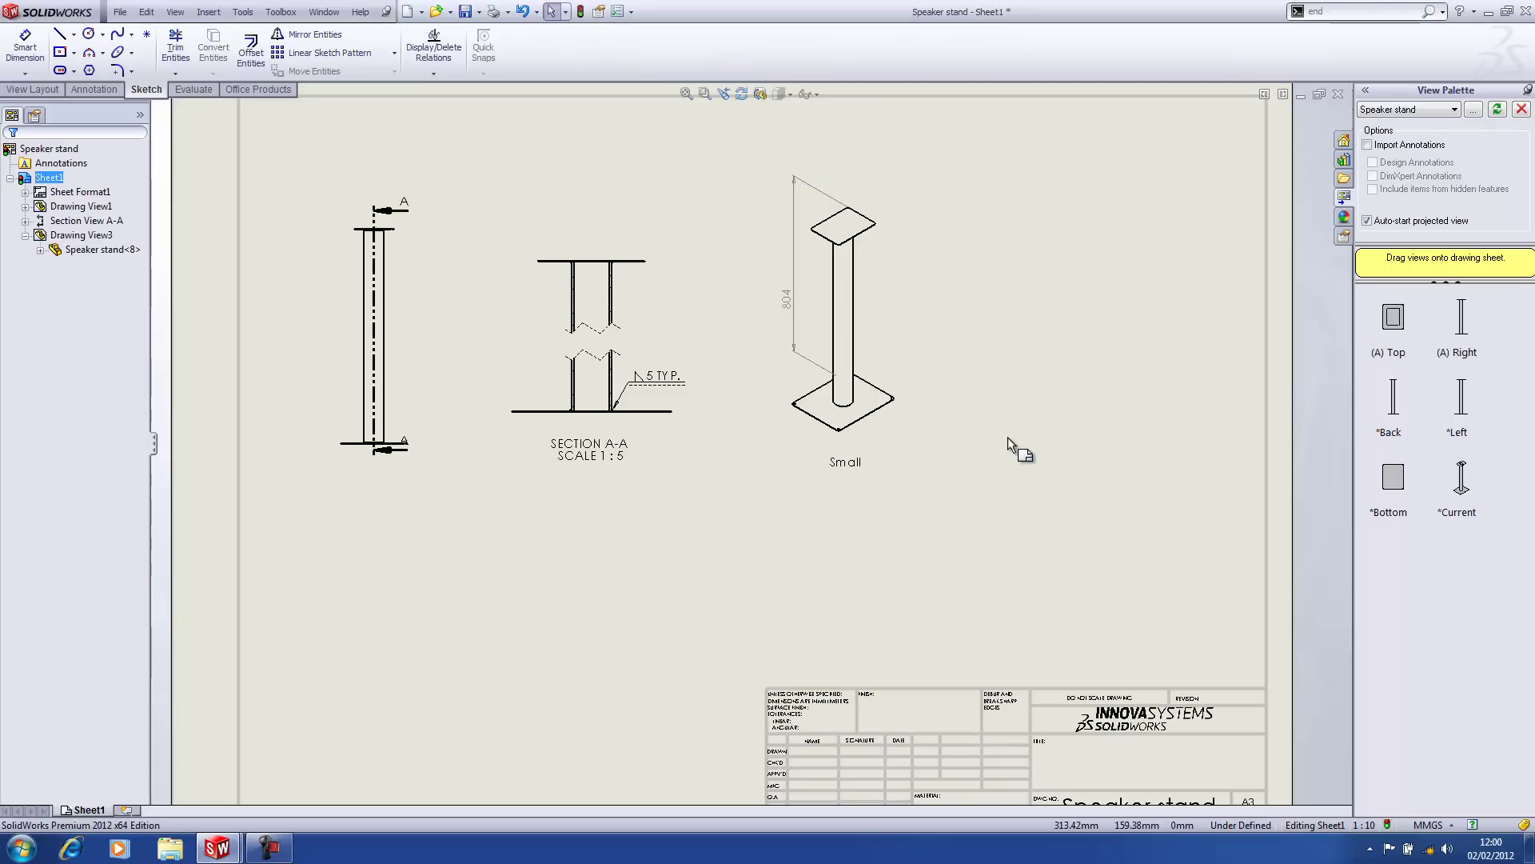
left_click(1038, 425)
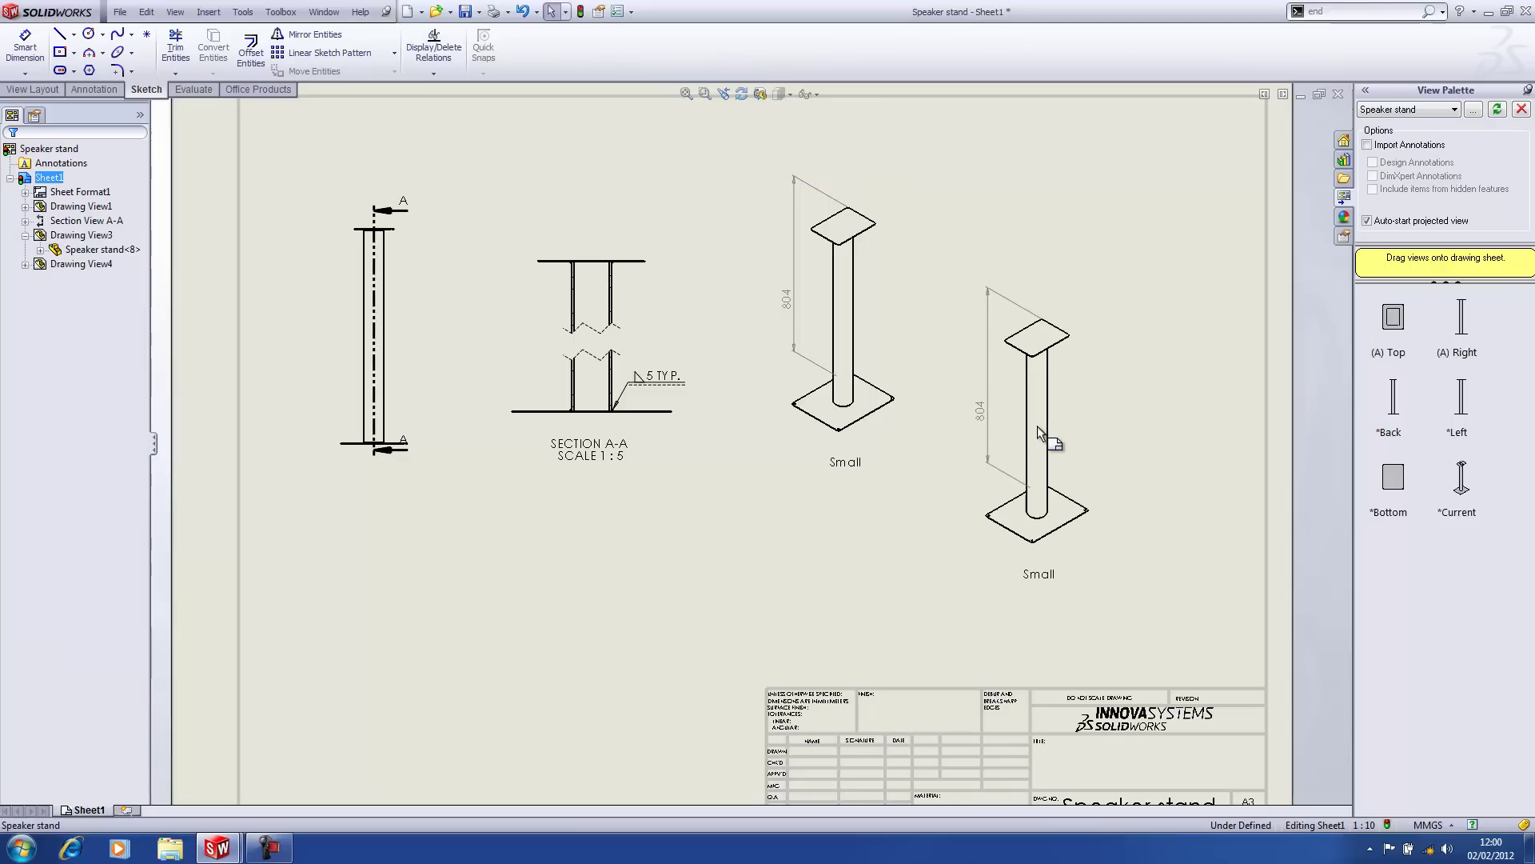
left_click(1201, 390)
left_click_drag(1079, 314, 1081, 223)
left_click(1228, 264)
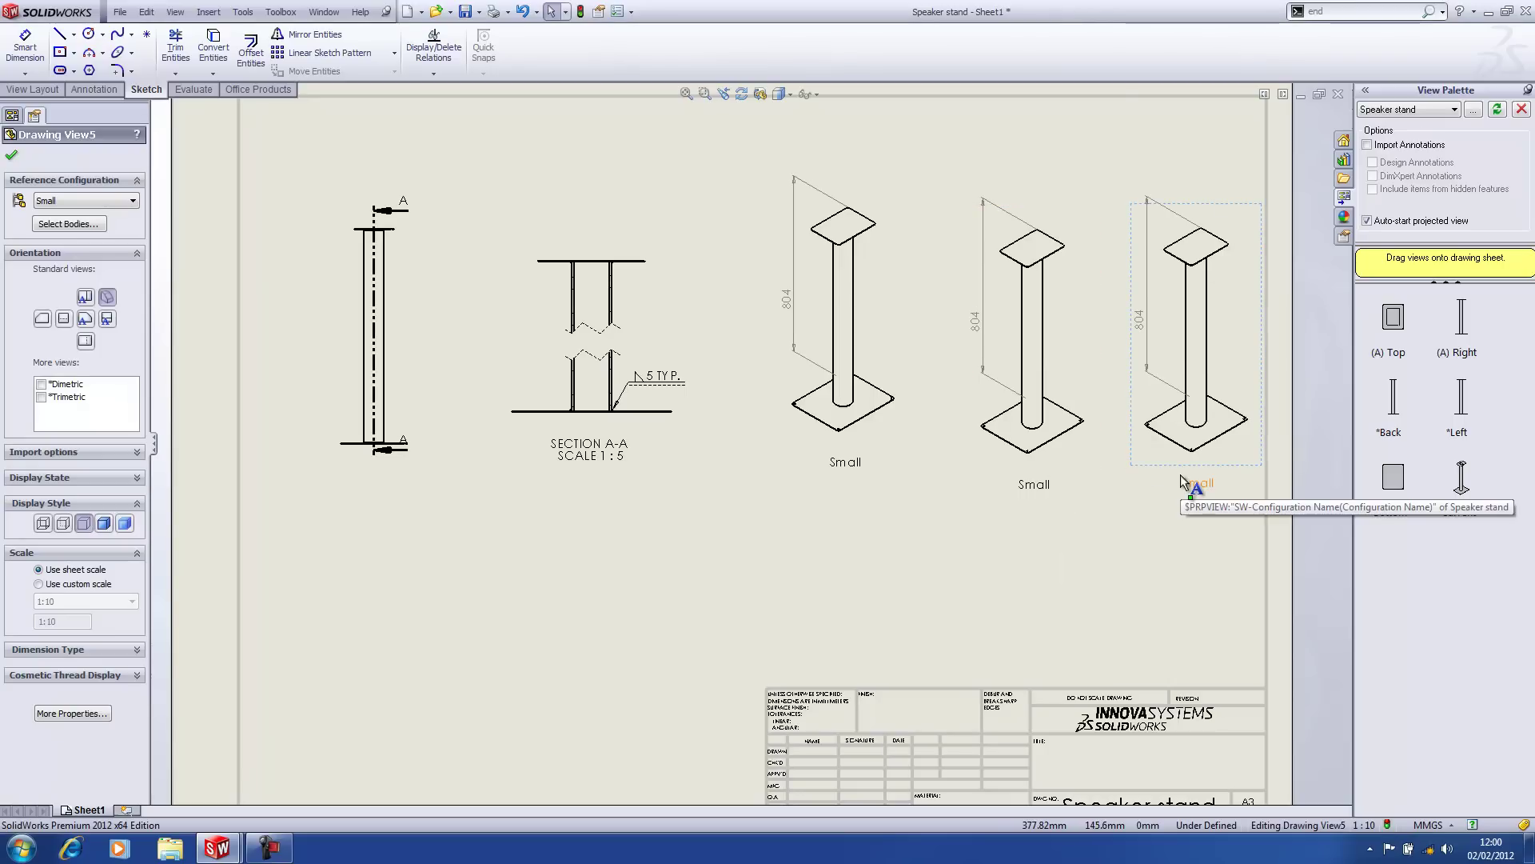
Set the middle isometric view to the Medium configuration and the rightmost one to Large.
left_click(1075, 315)
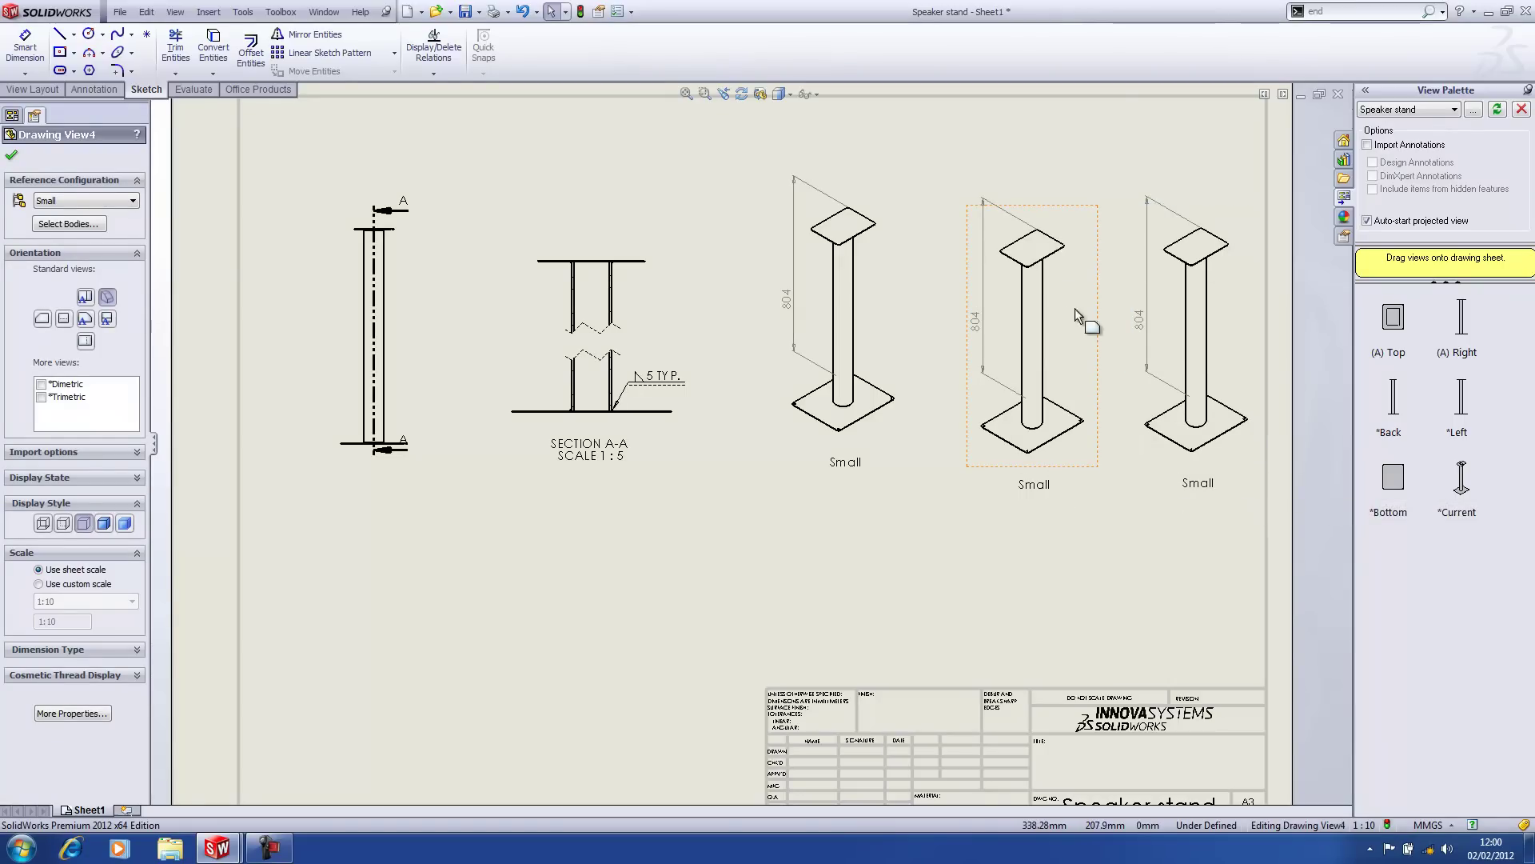
left_click(133, 201)
left_click(115, 228)
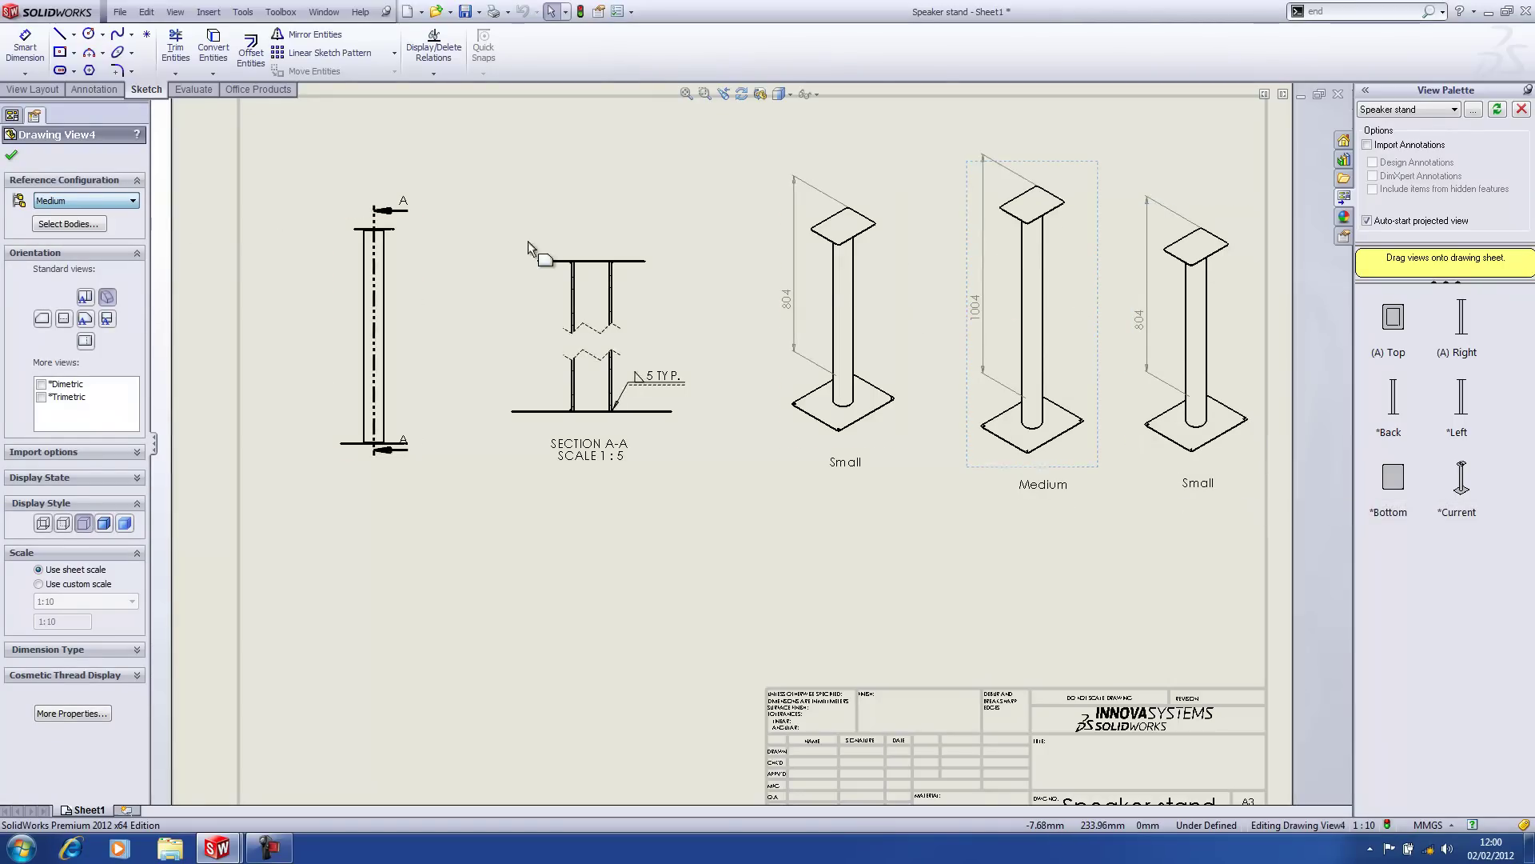
left_click(1158, 367)
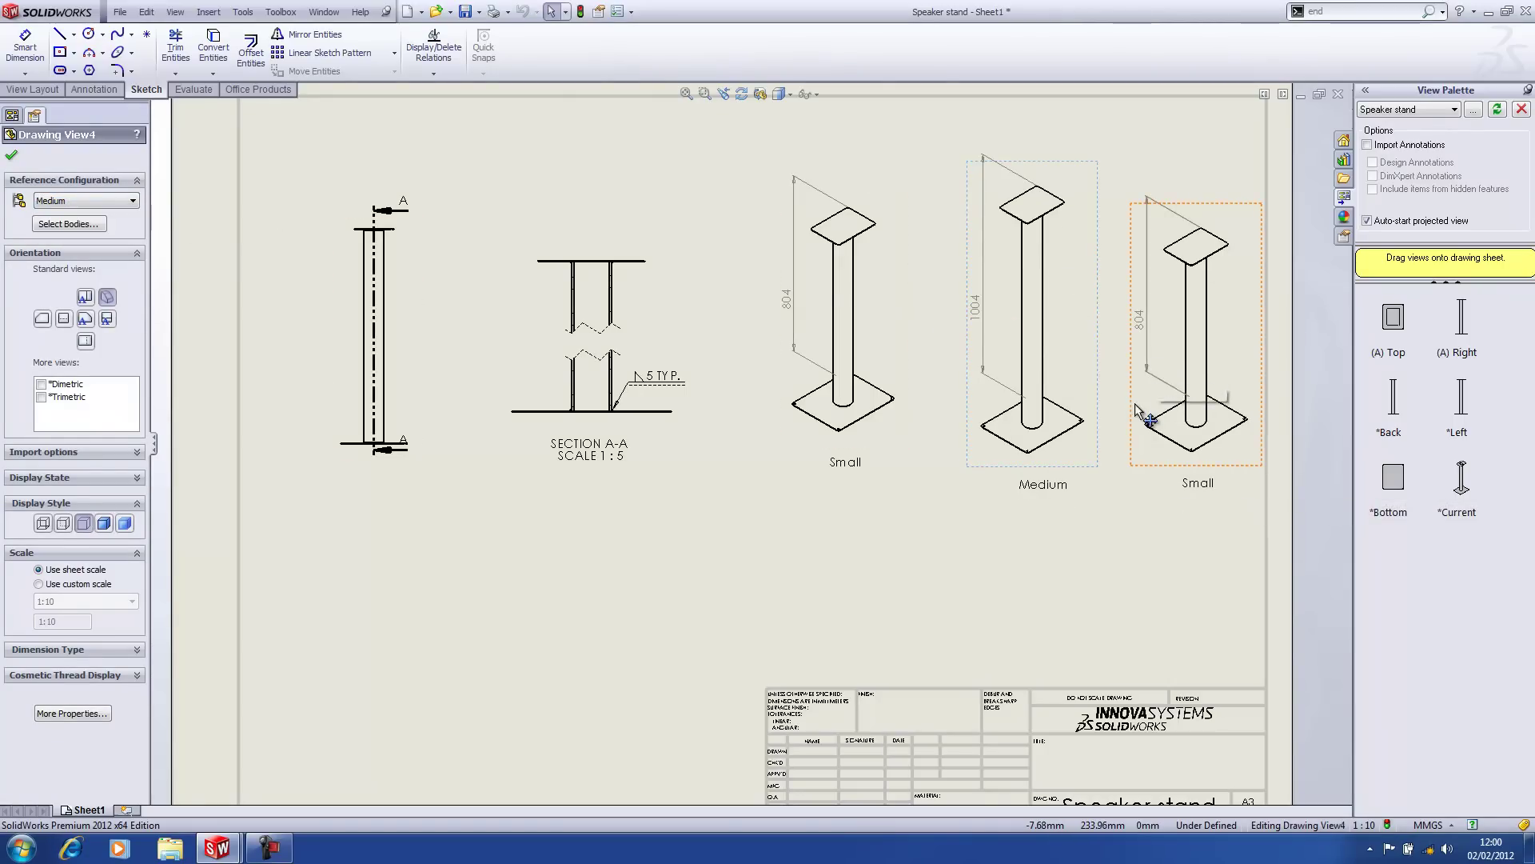
left_click(125, 200)
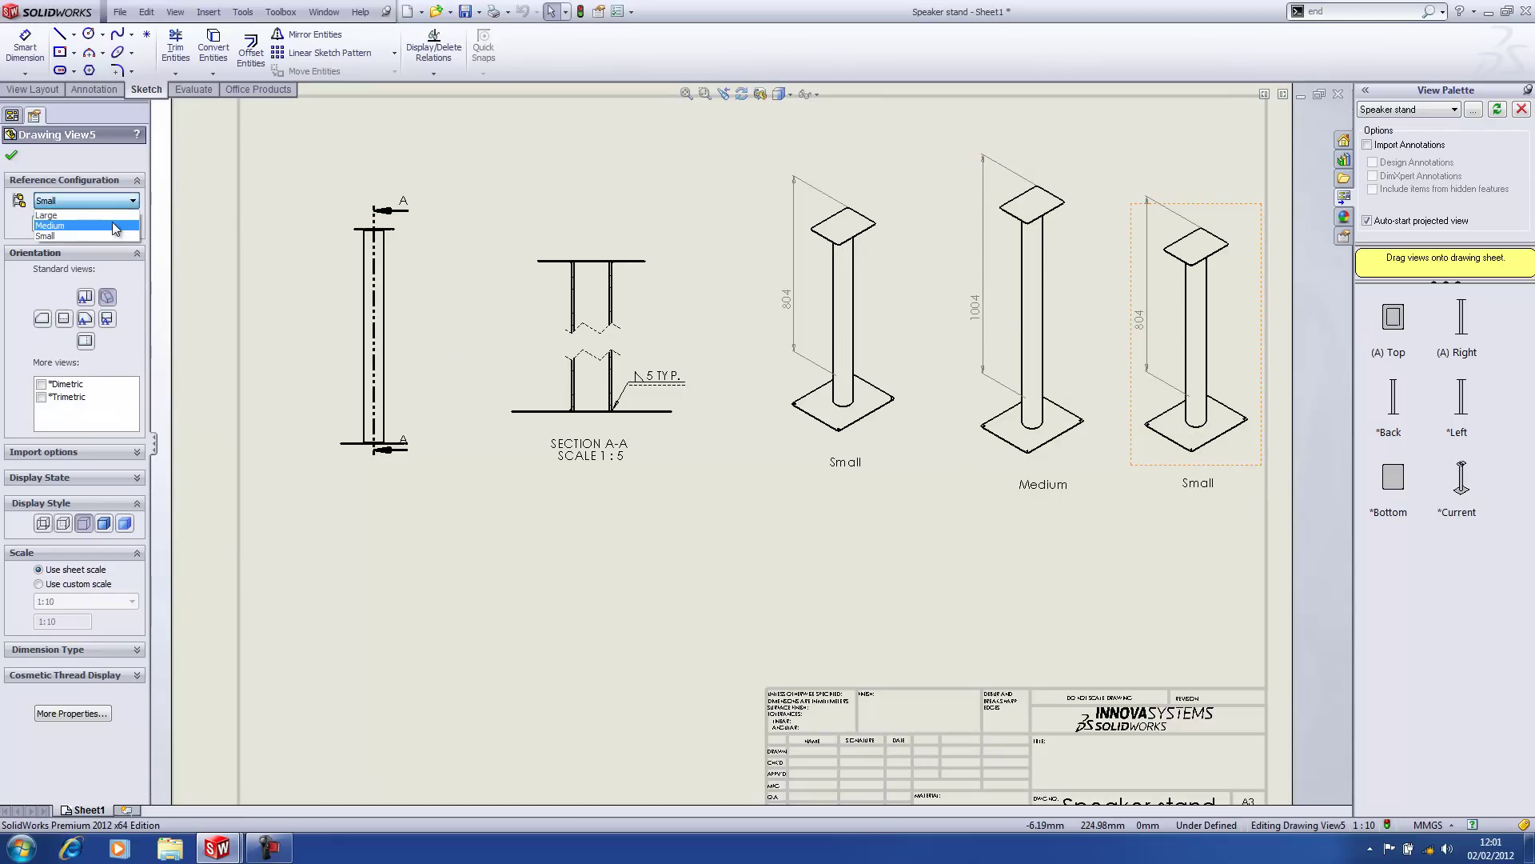
left_click(45, 216)
left_click(919, 675)
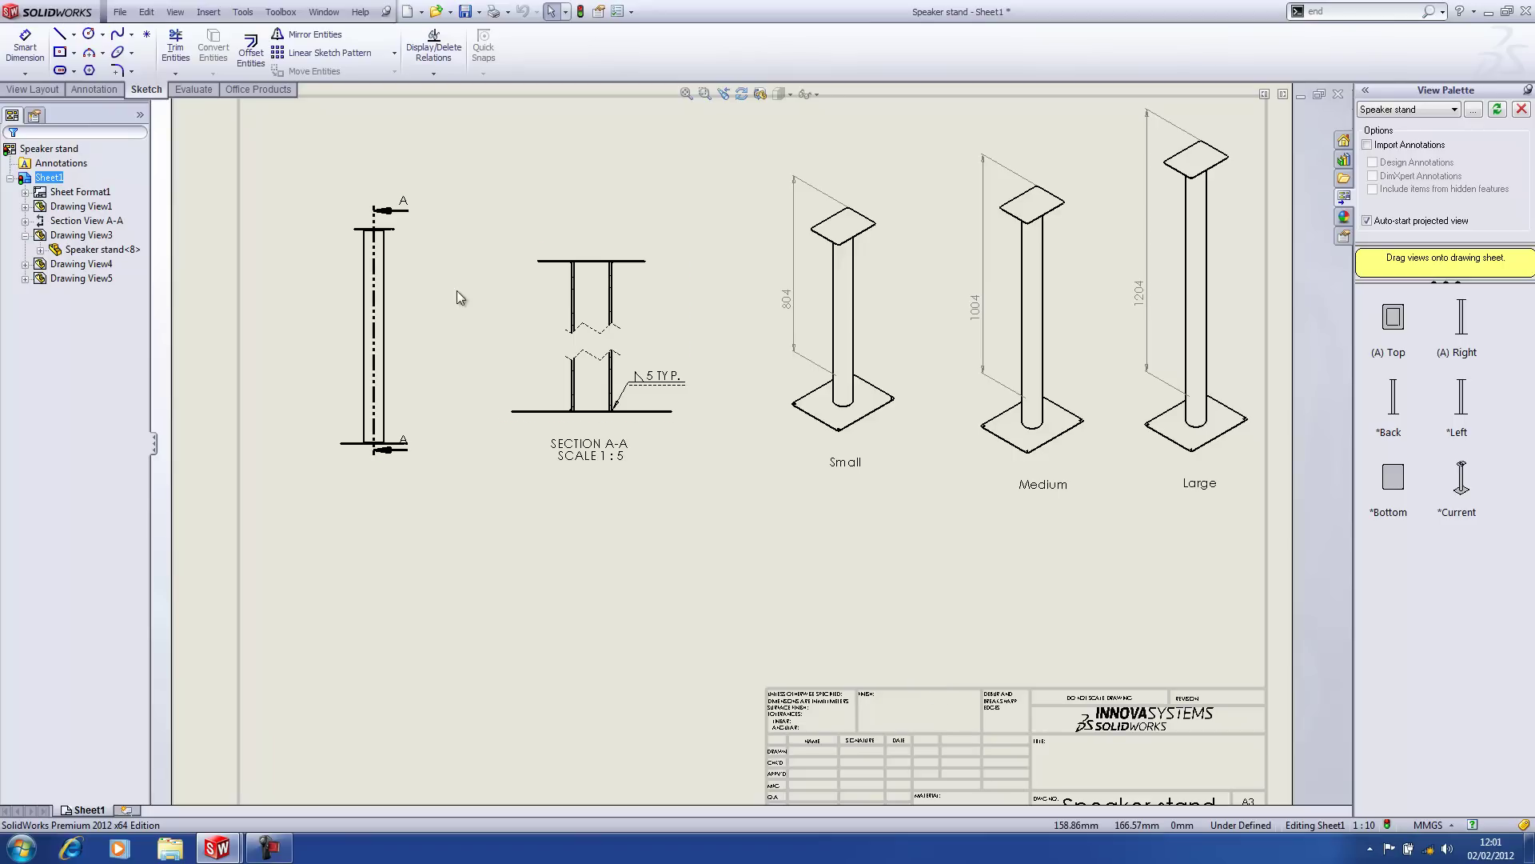
Close all open documents and open the recently used trailer part.
left_click(324, 12)
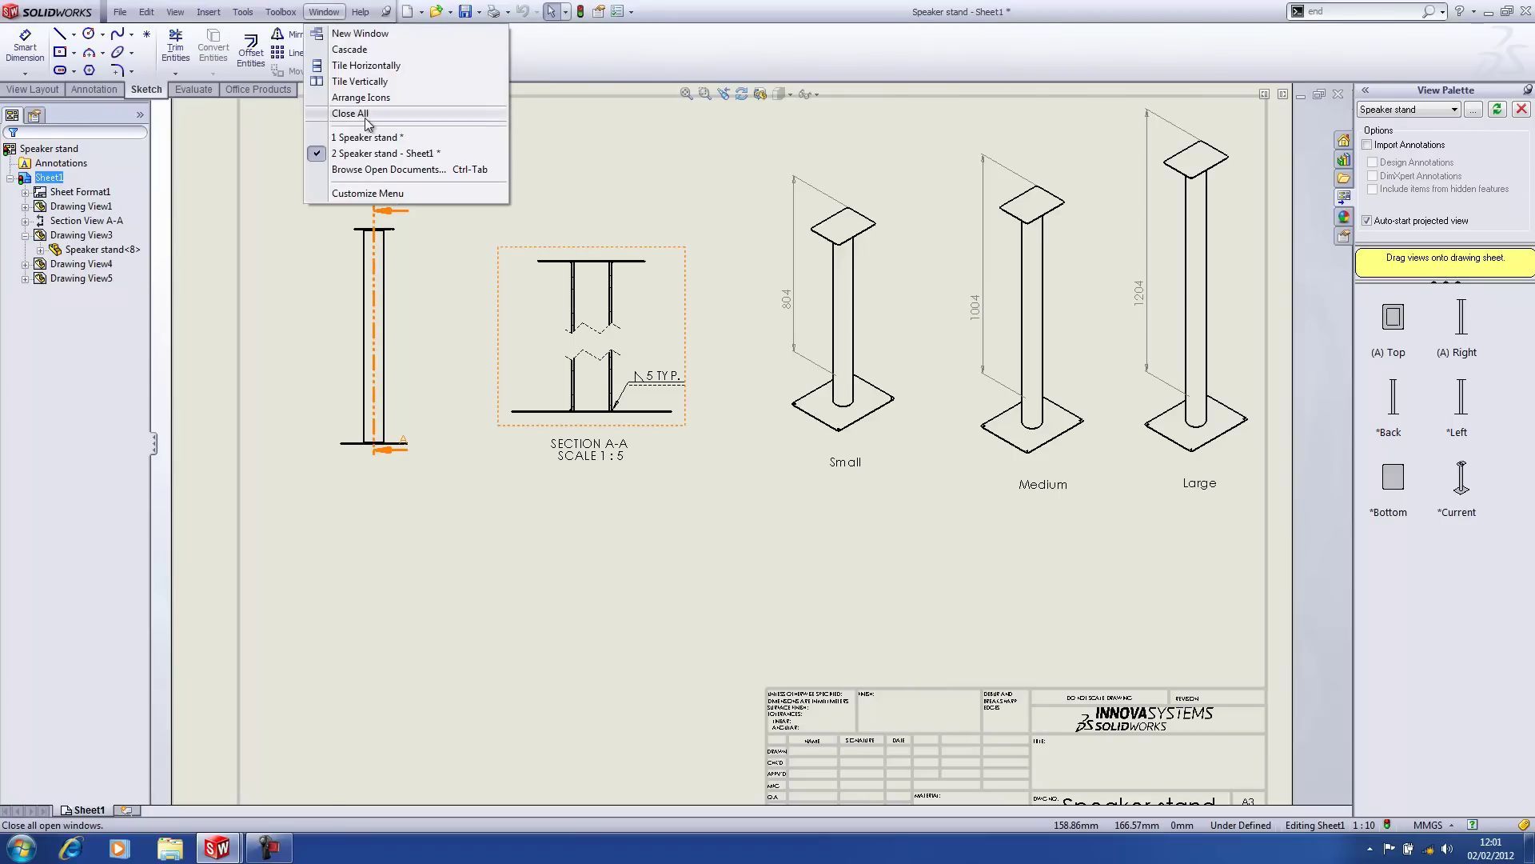
left_click(364, 117)
left_click(342, 245)
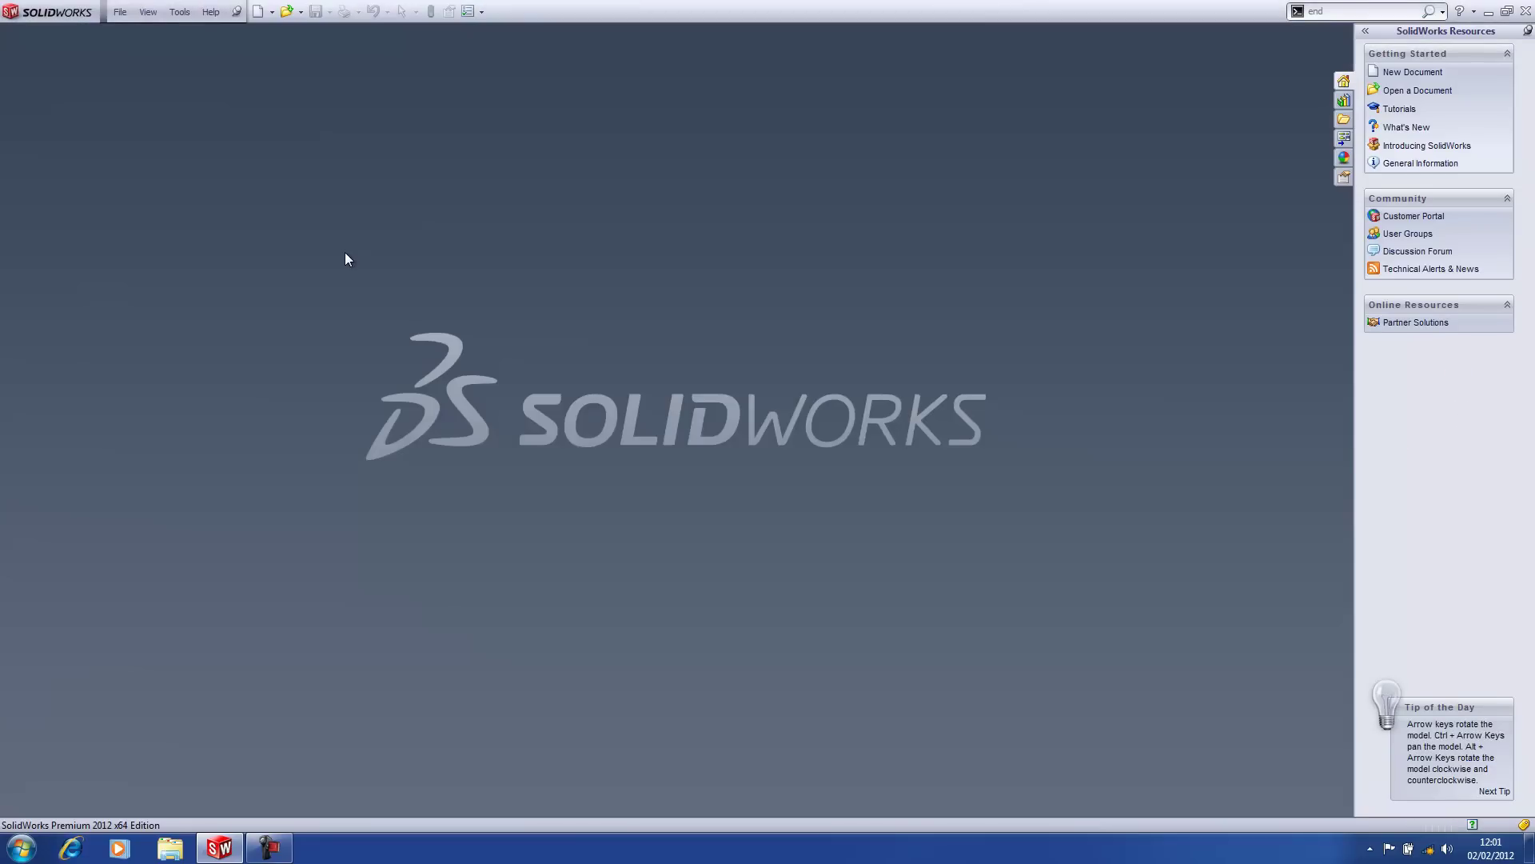
left_click(121, 13)
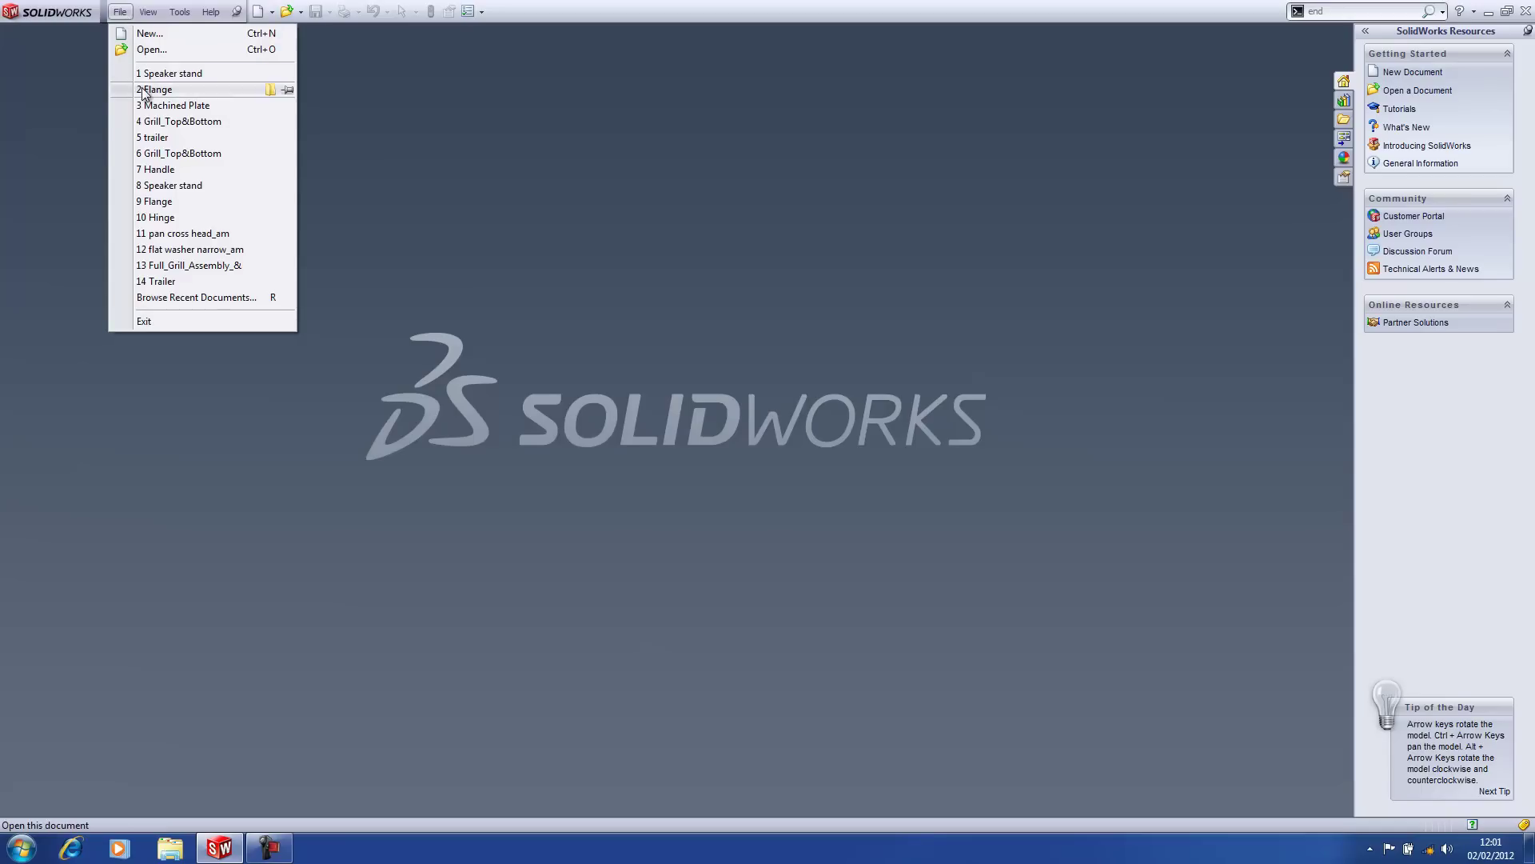
left_click(154, 137)
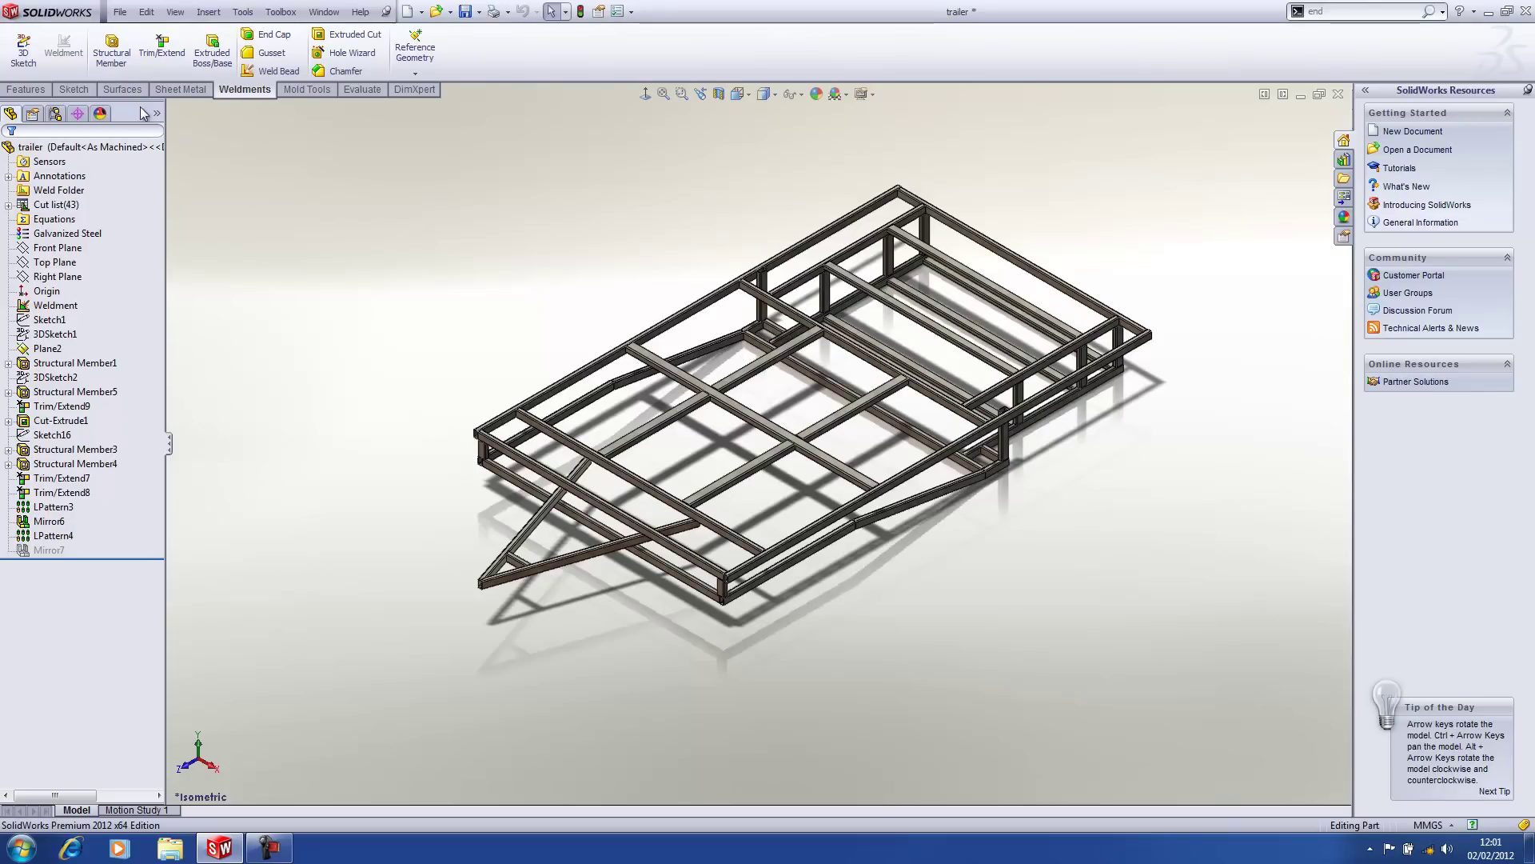
Create a drawing from the trailer part and place its isometric view in the lower left area of the sheet.
left_click(124, 11)
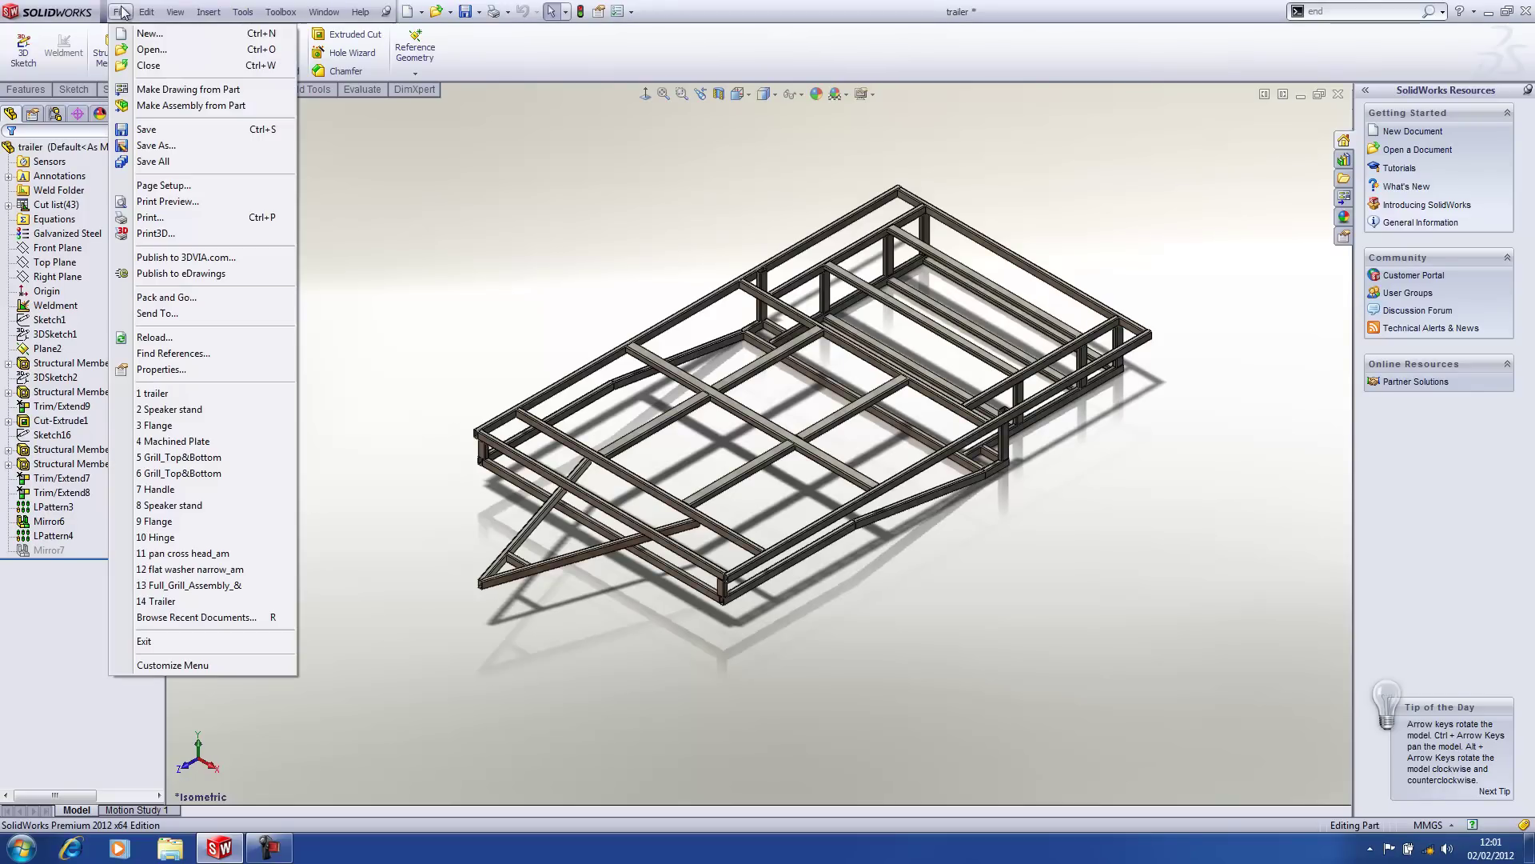
left_click(145, 89)
left_click(510, 440)
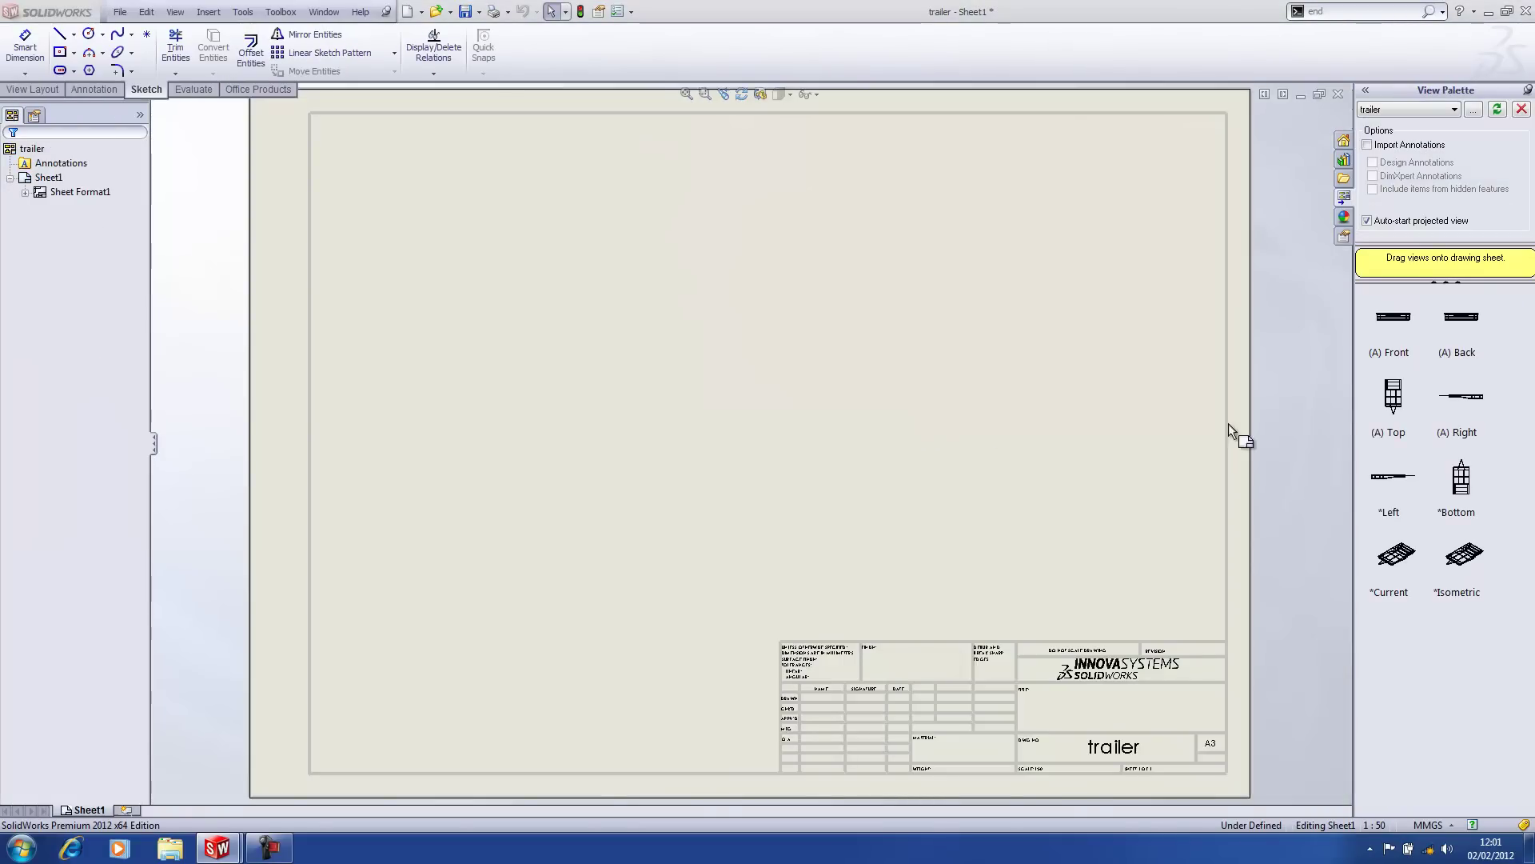
mouse_move(1476, 562)
left_mouse_down()
mouse_move(1168, 610)
mouse_move(454, 516)
mouse_move(520, 542)
left_mouse_up()
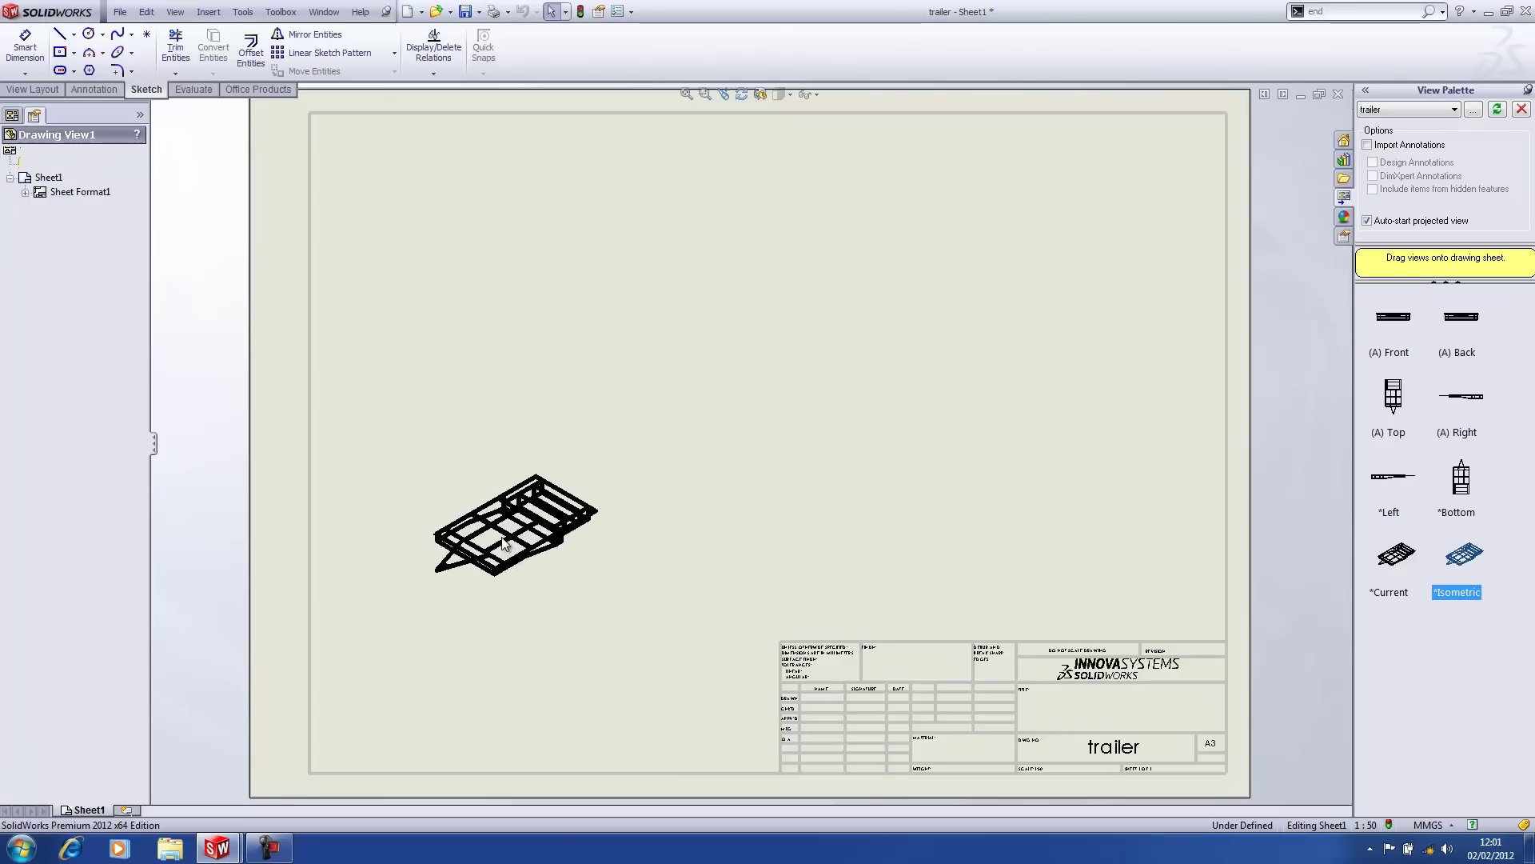
Set the trailer drawing's sheet scale to 1:20.
right_click(787, 400)
left_click(852, 584)
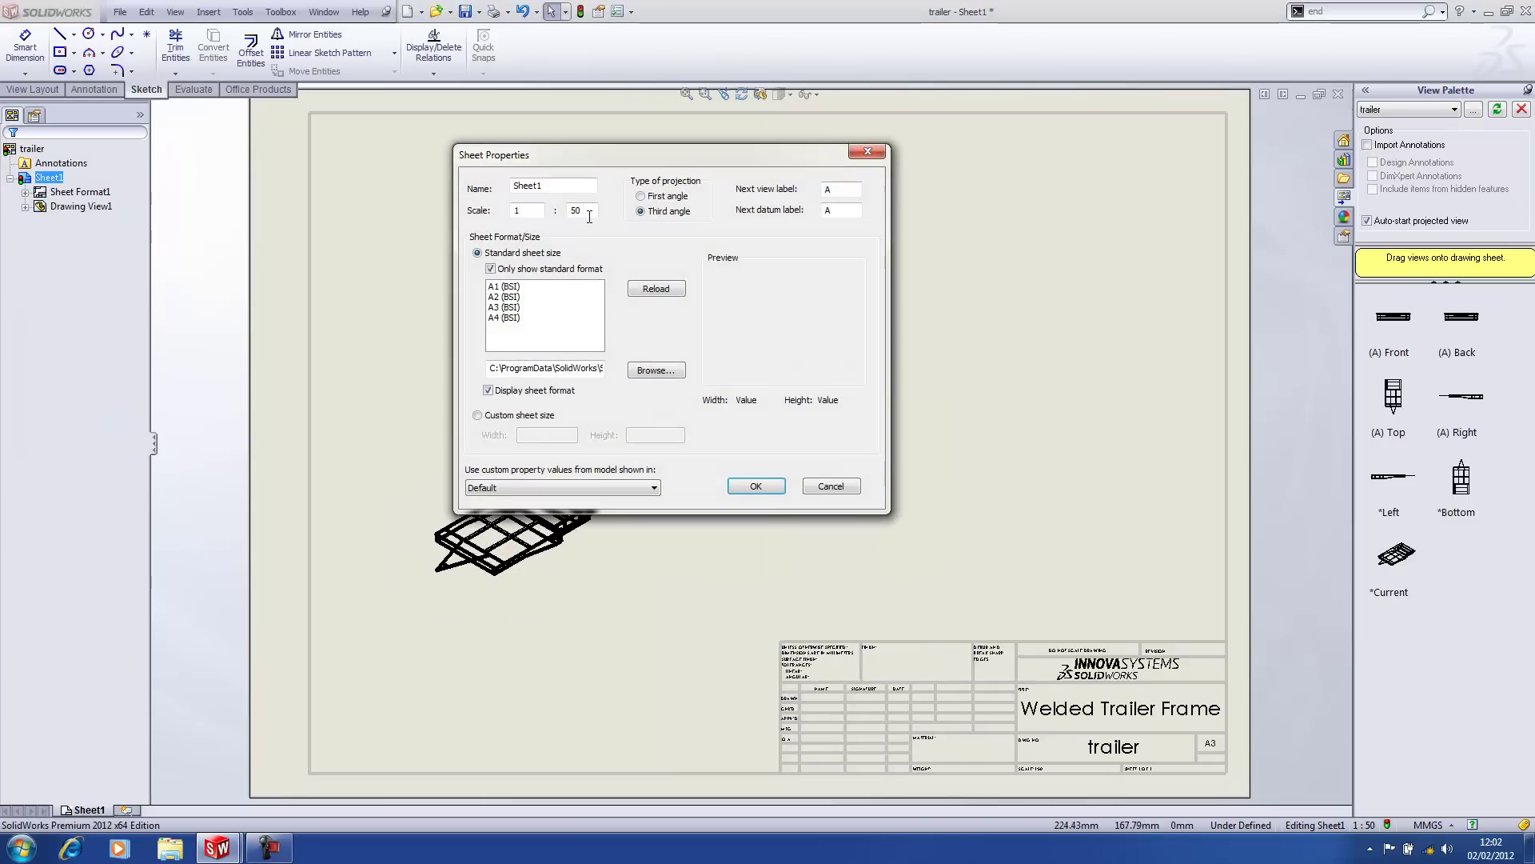
type("20")
key("Return")
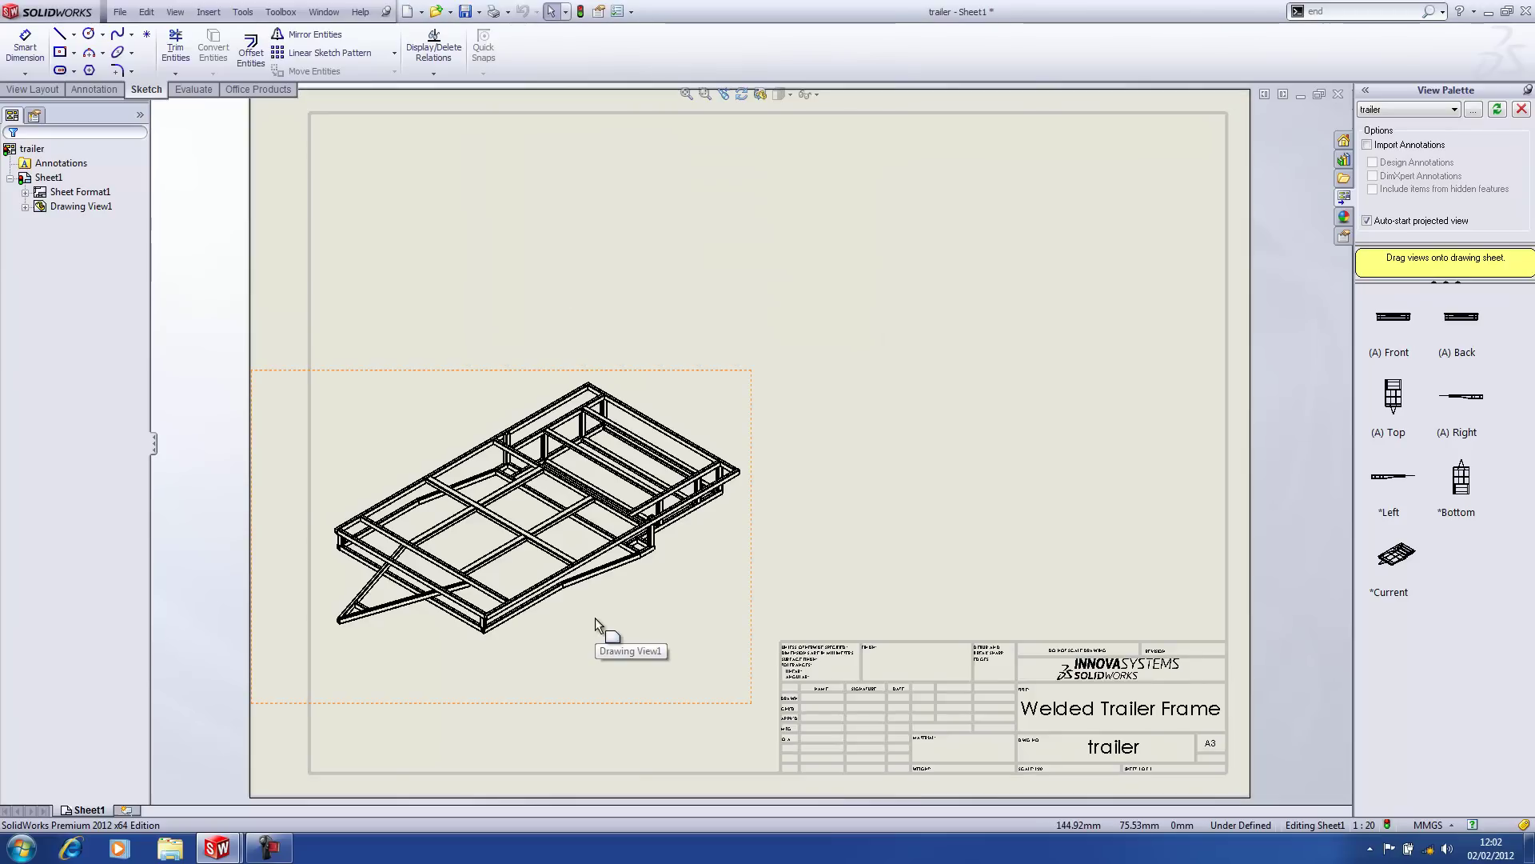
Display the tangent edges of the trailer's isometric view with font.
scroll(595, 617, "down", 3)
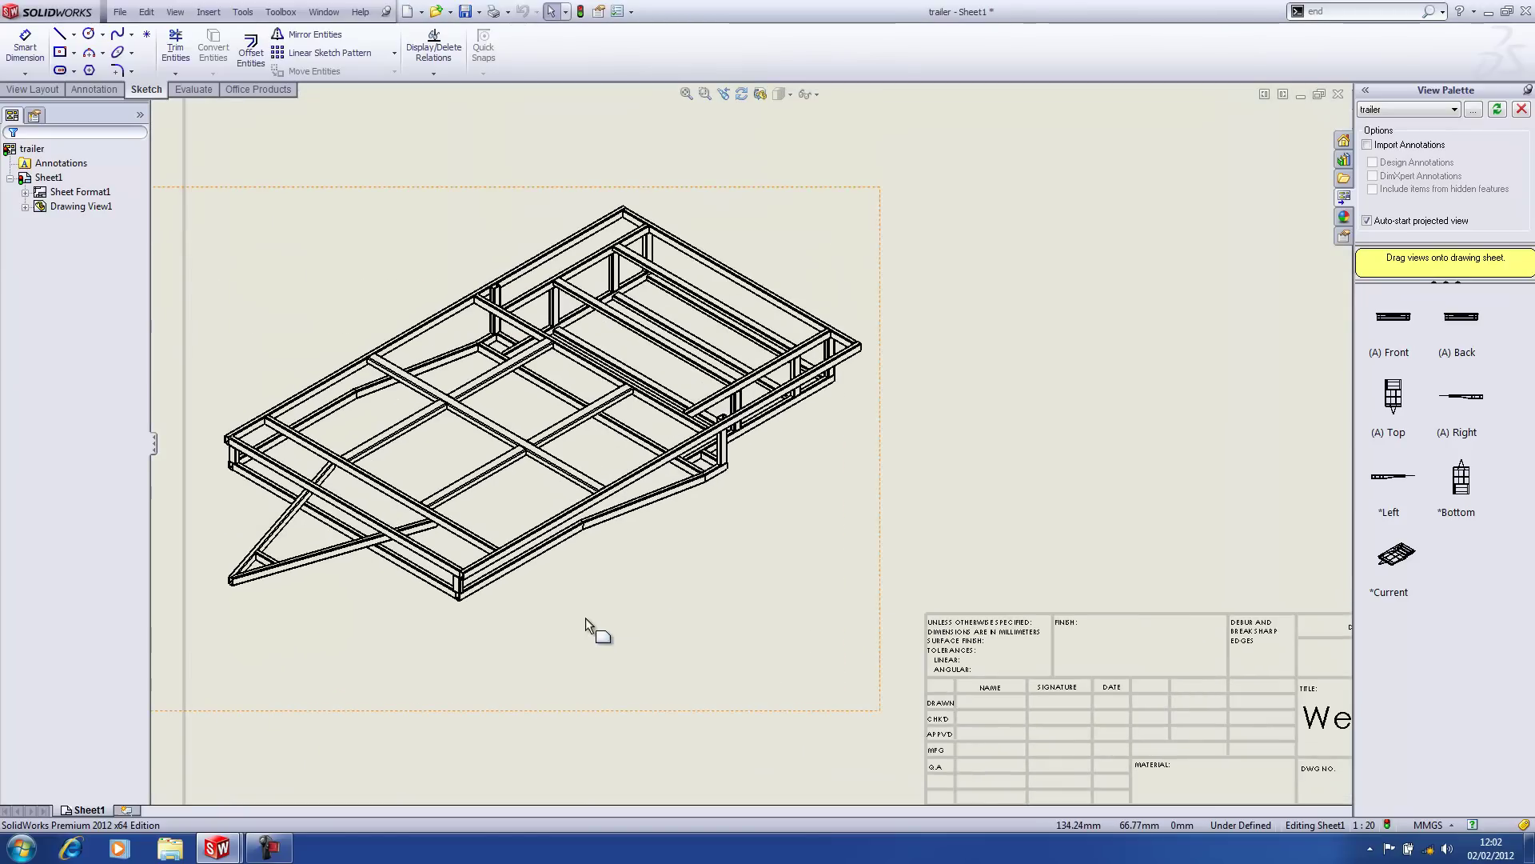
left_click(585, 617)
right_click(586, 616)
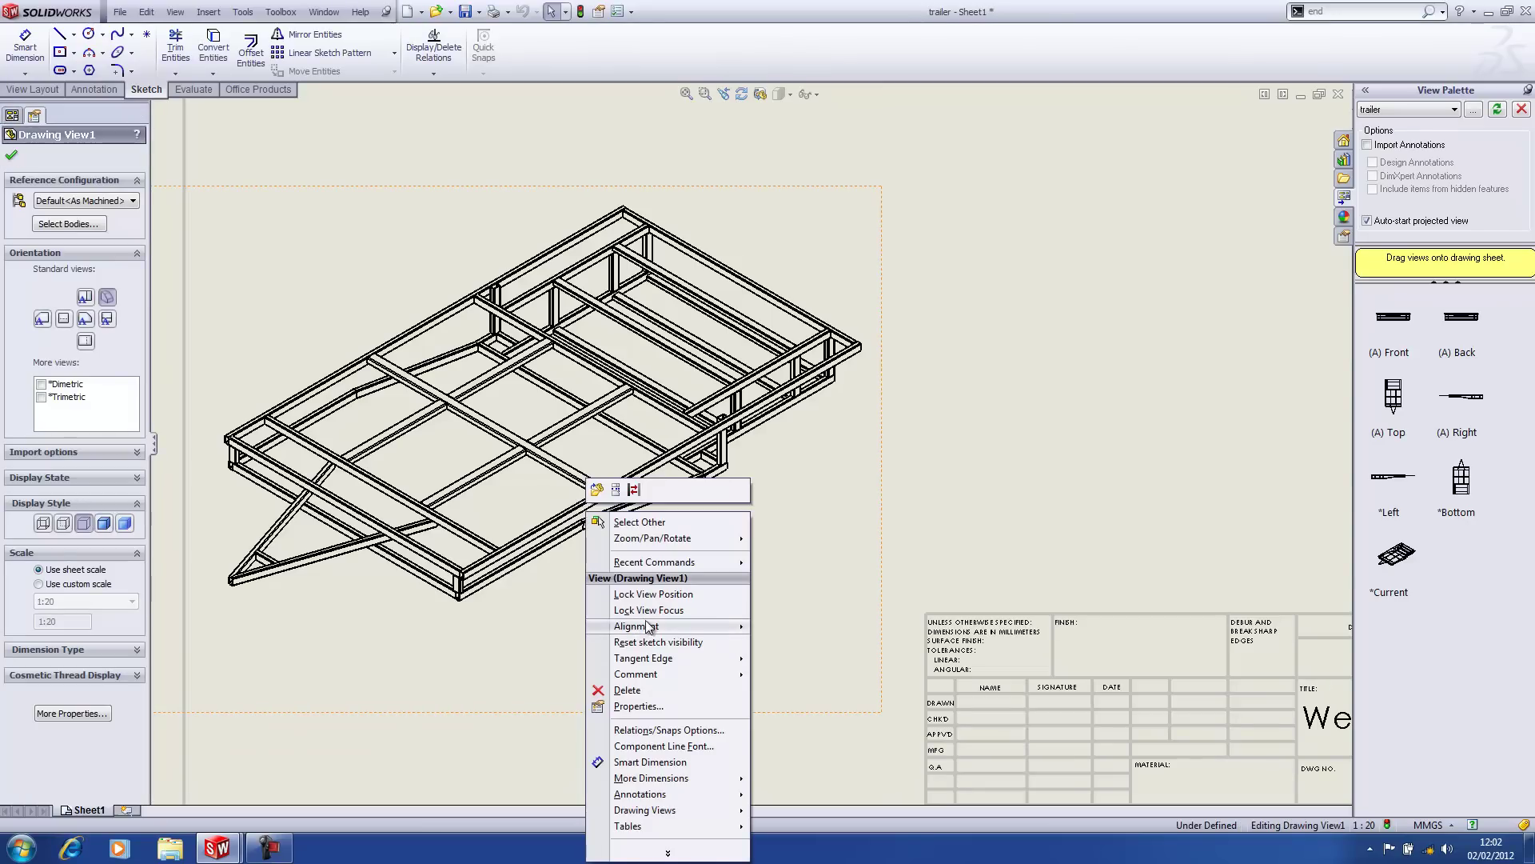
mouse_move(725, 659)
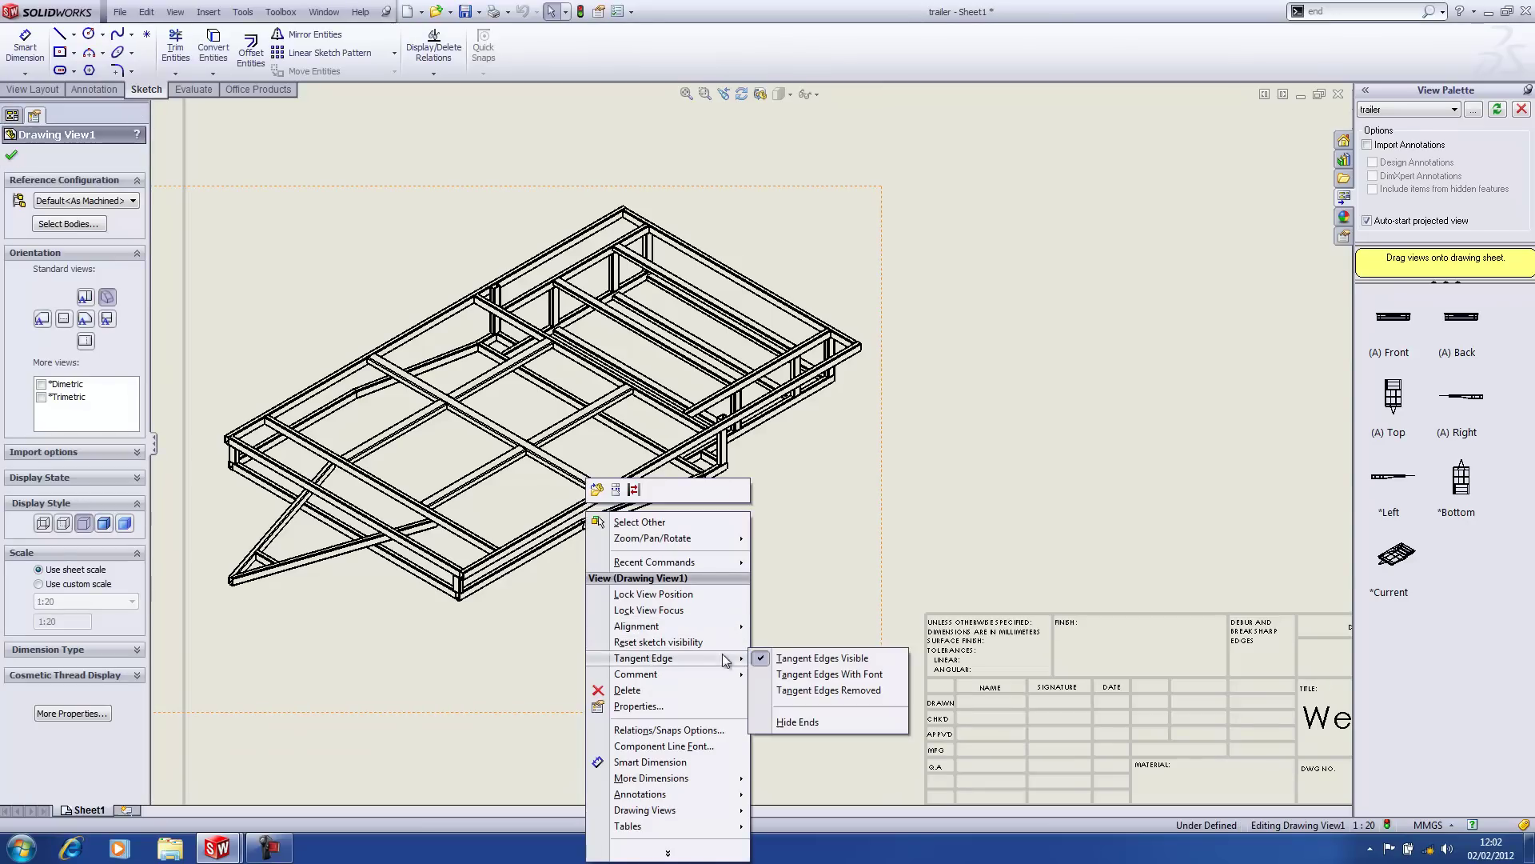
left_click(799, 681)
scroll(628, 542, "down", 3)
key("Escape")
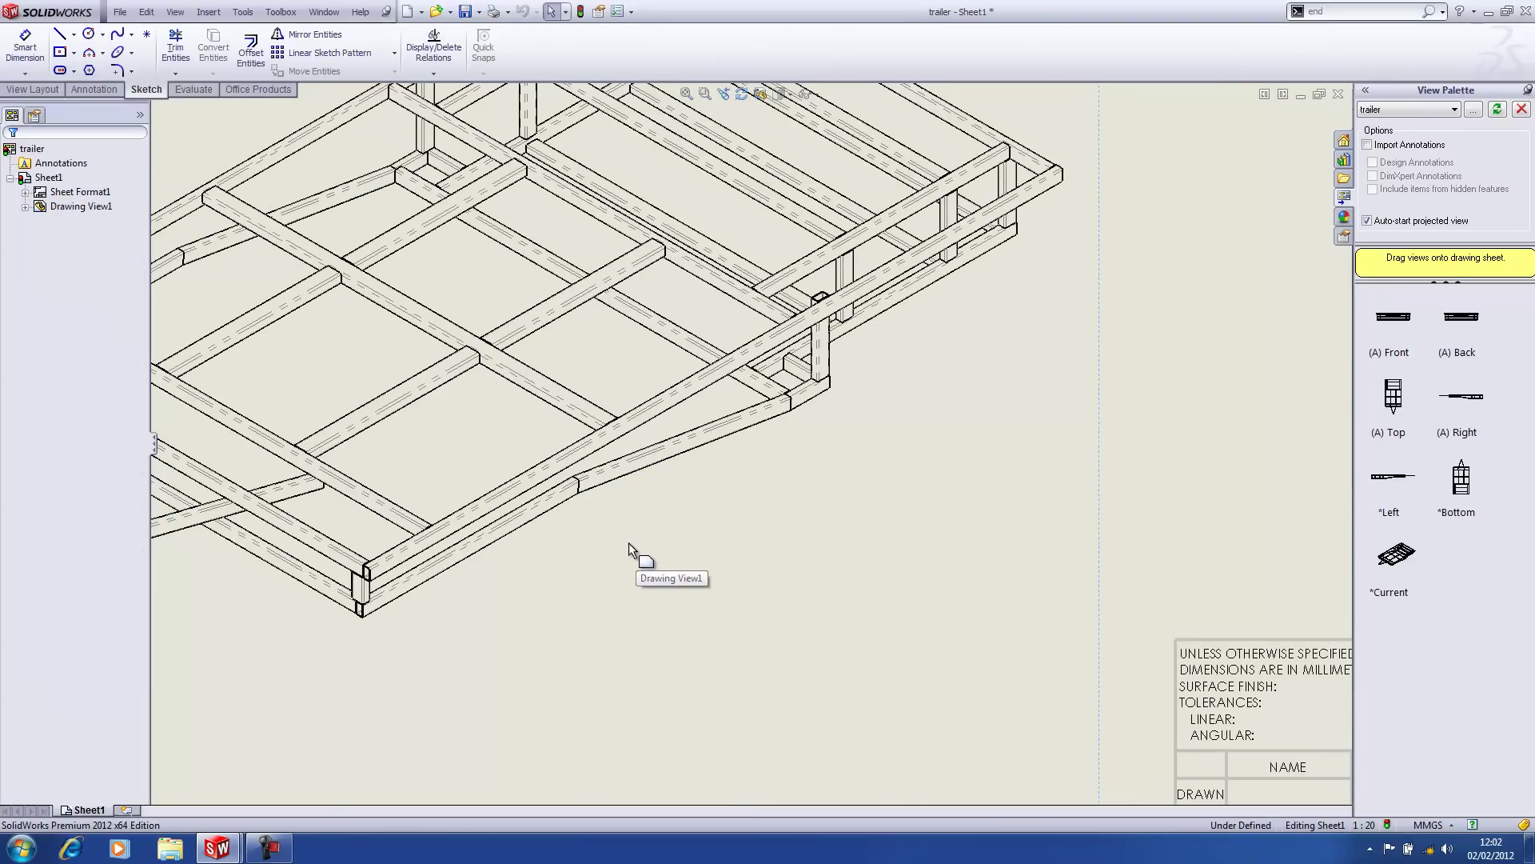
Move the trailer's isometric view slightly lower on the sheet.
key("f")
left_click(716, 368)
left_click_drag(716, 368, 731, 412)
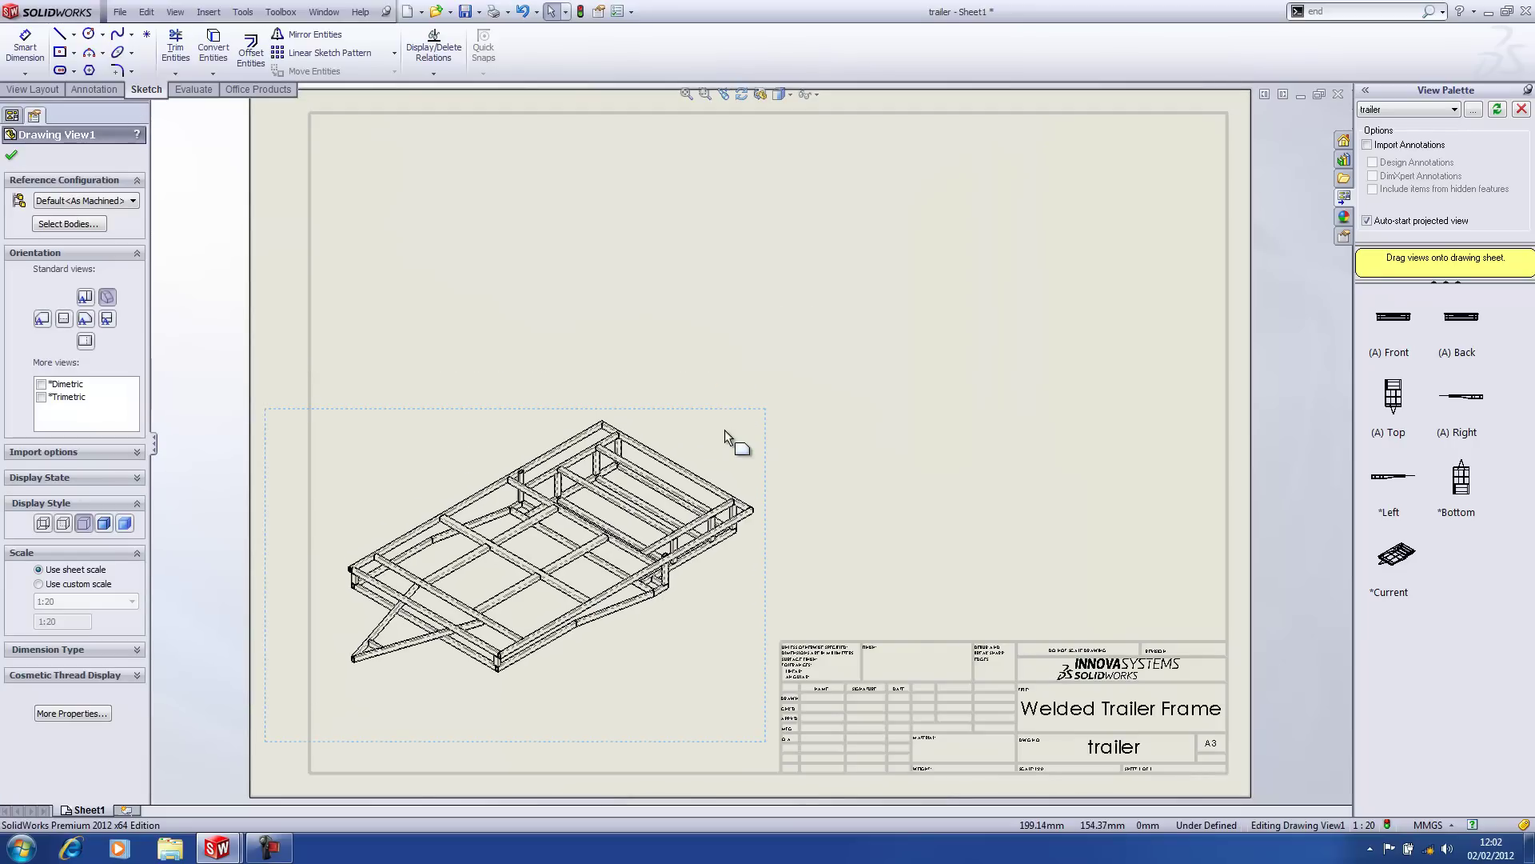
key("Escape")
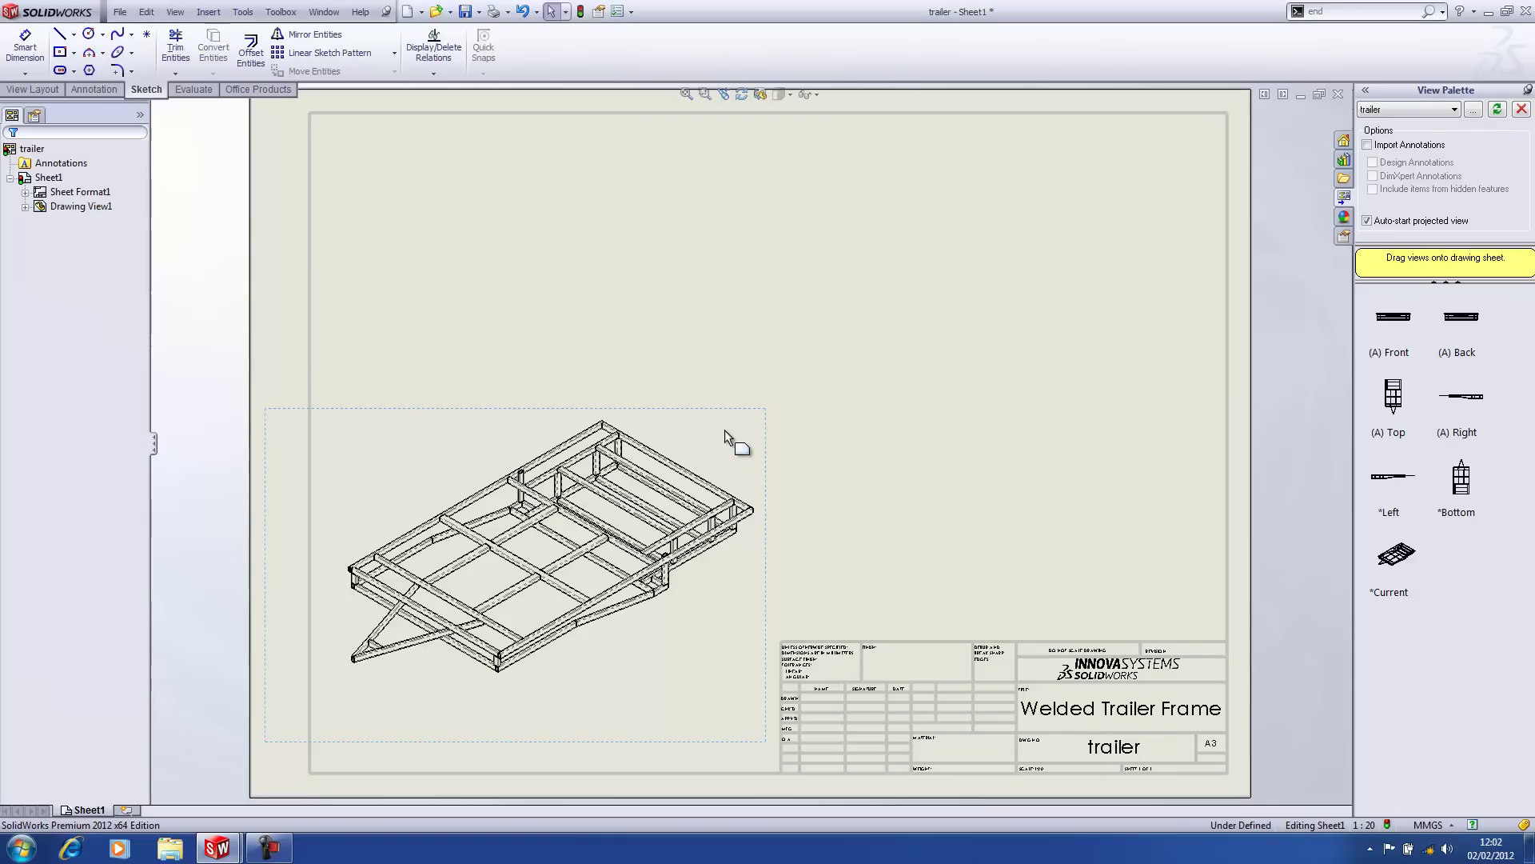
Insert a weldment cut list table for the trailer view and place it along the upper border of the sheet.
left_click(724, 429)
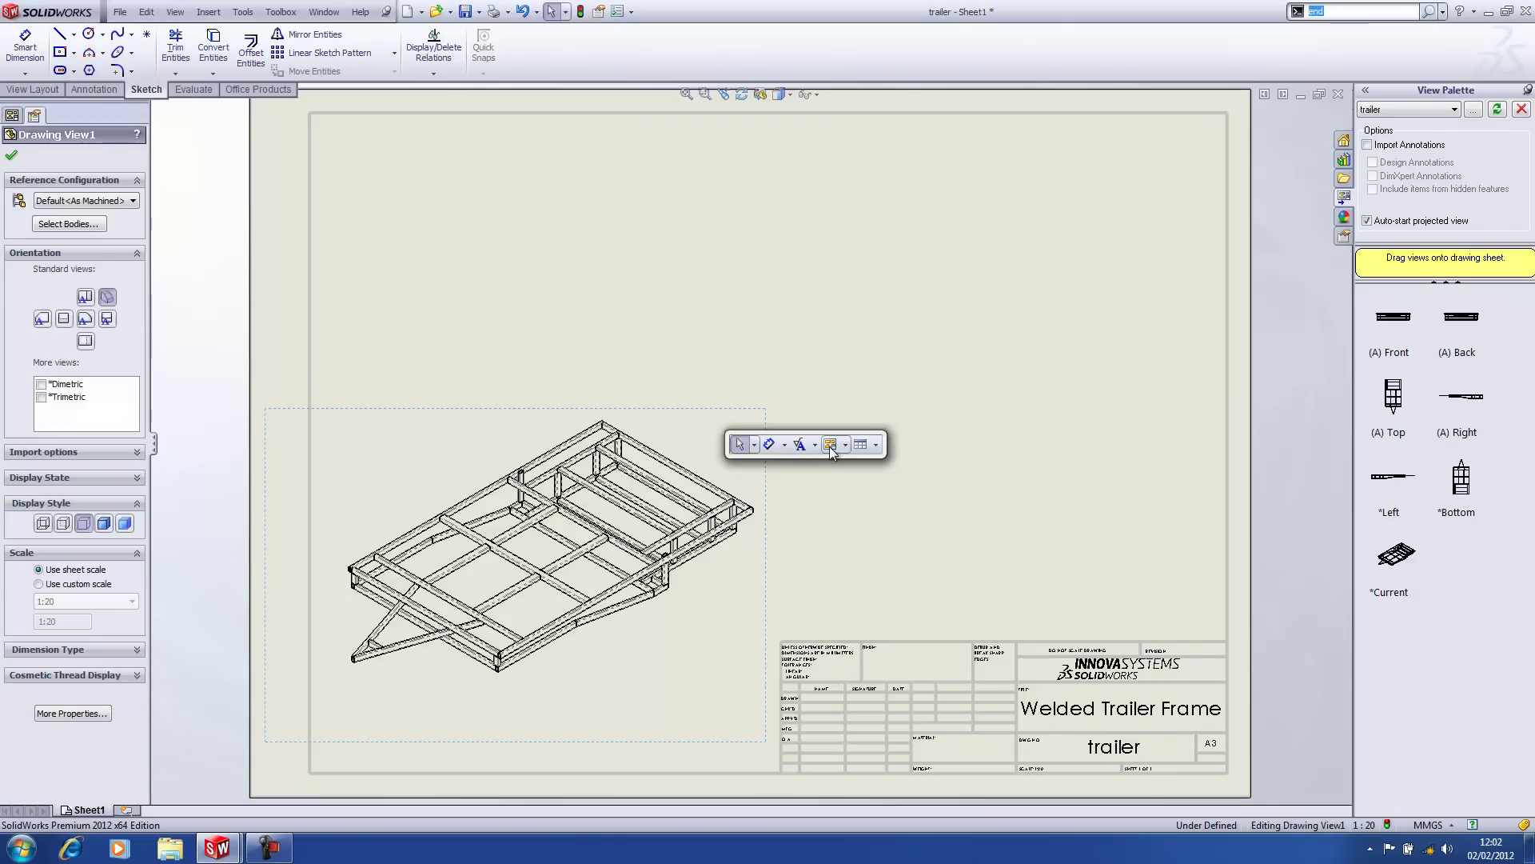
left_click(878, 448)
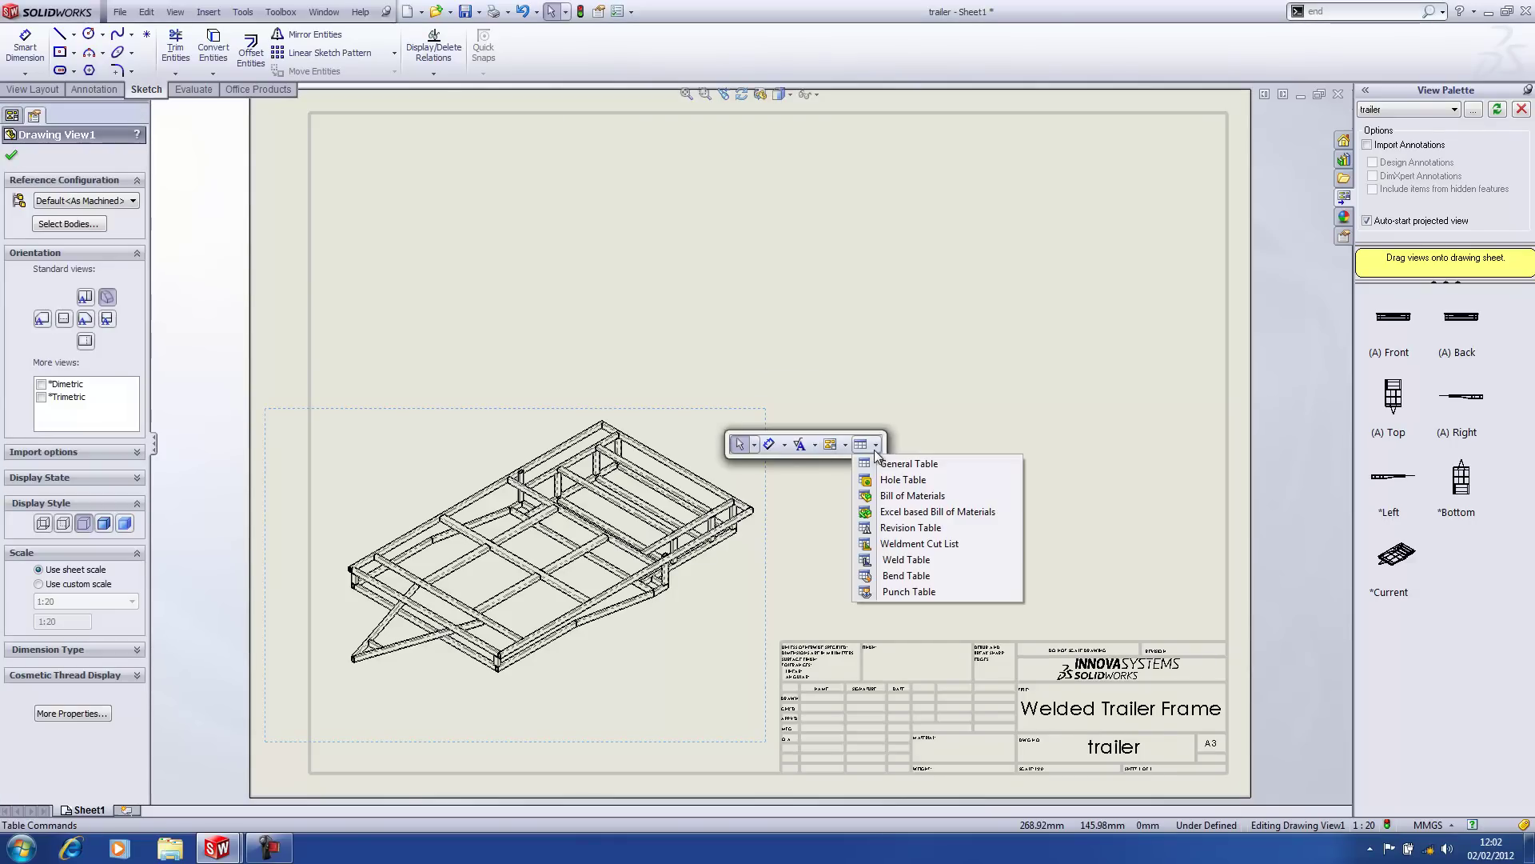
left_click(890, 546)
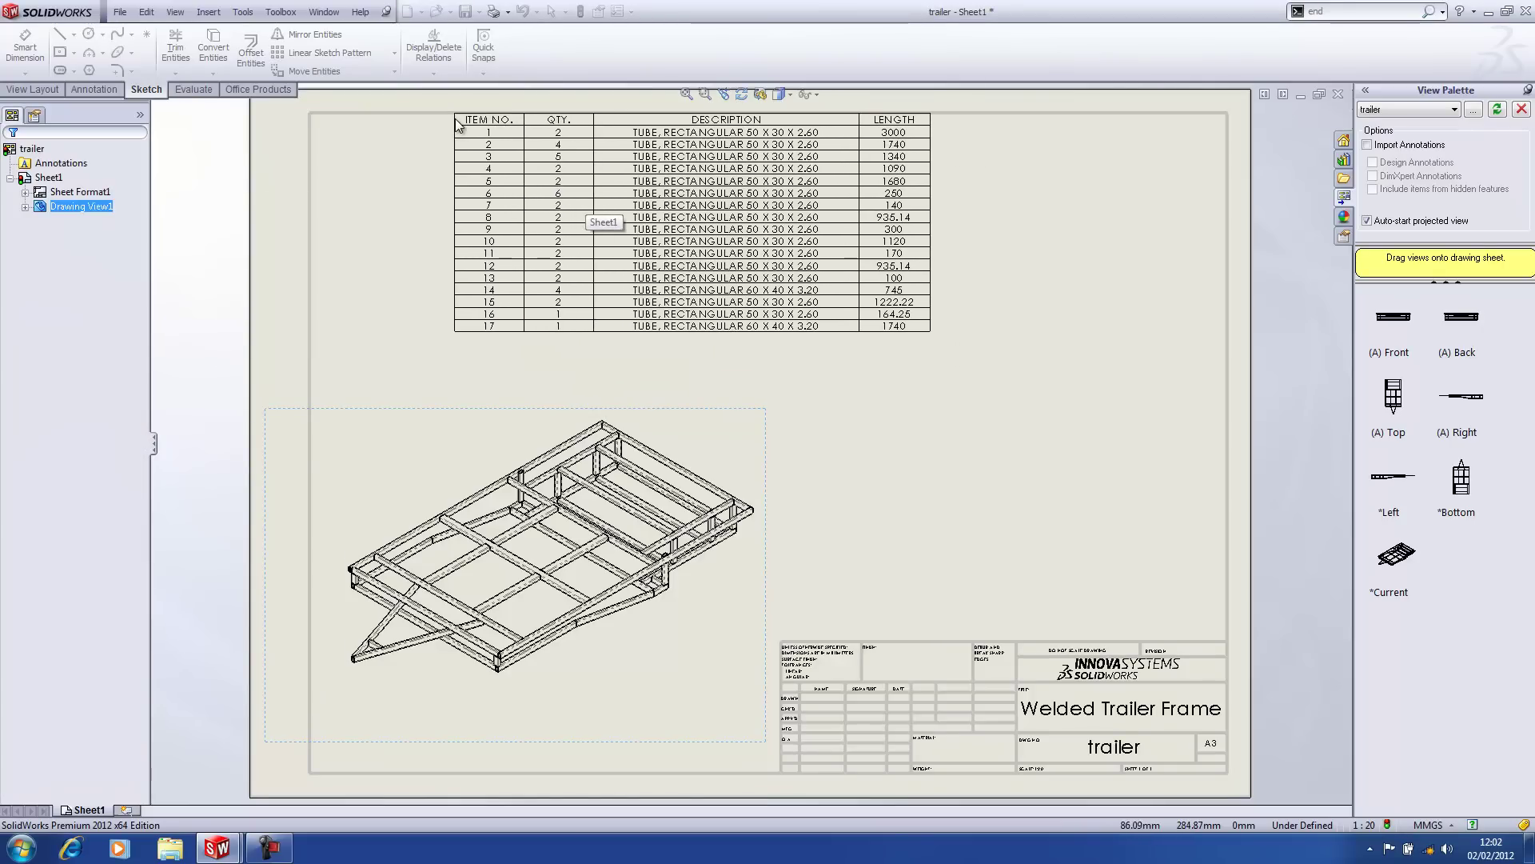
left_click(457, 121)
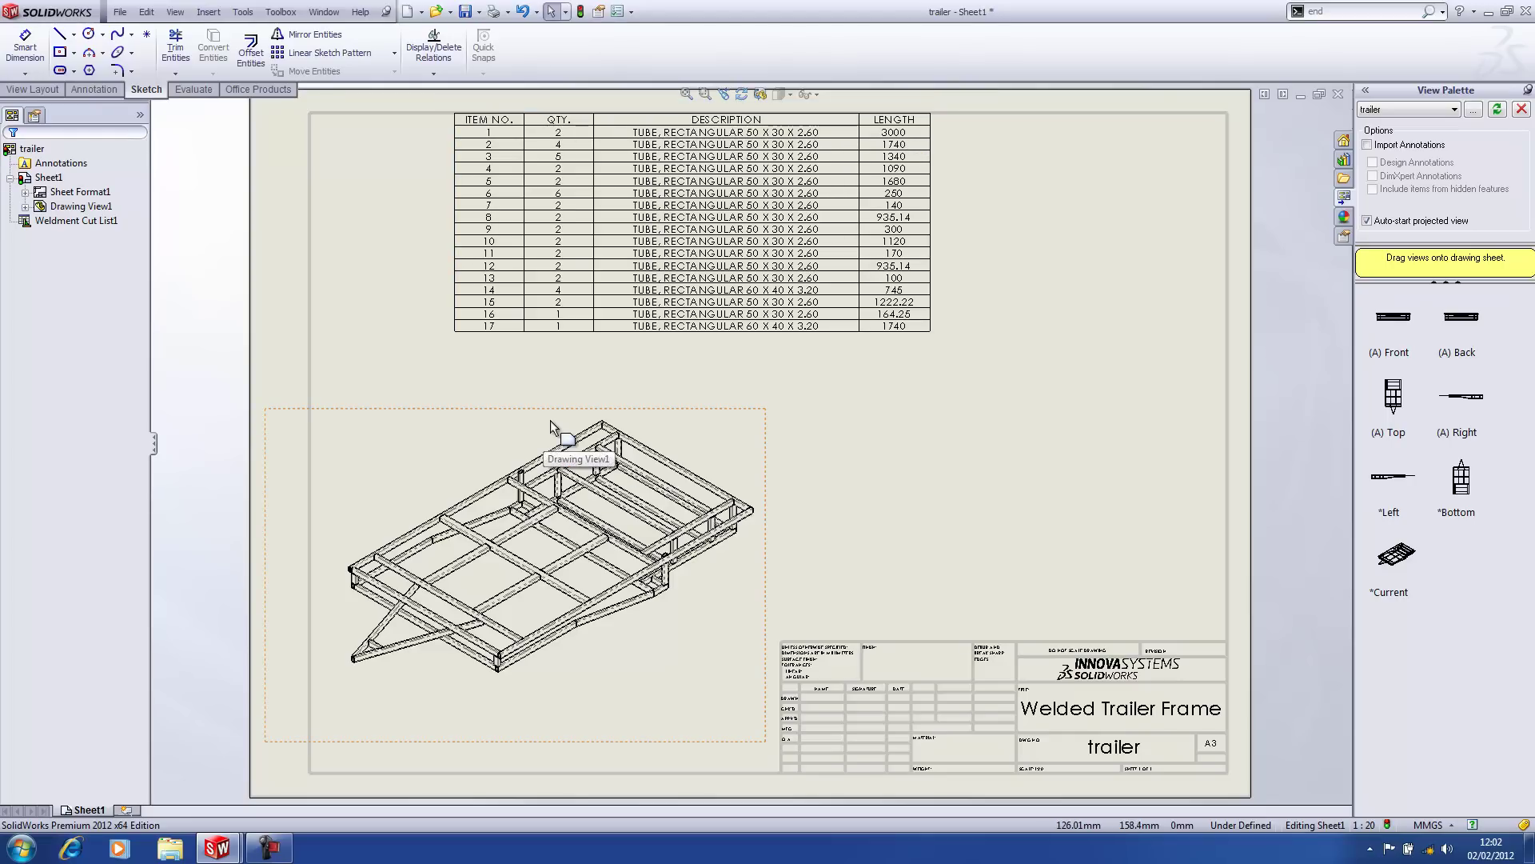
Examine the first cut list item's properties in the trailer part, including its material, and return to the drawing.
key("ctrl+Tab")
left_click(9, 205)
left_click(57, 219)
right_click(57, 224)
left_click(76, 241)
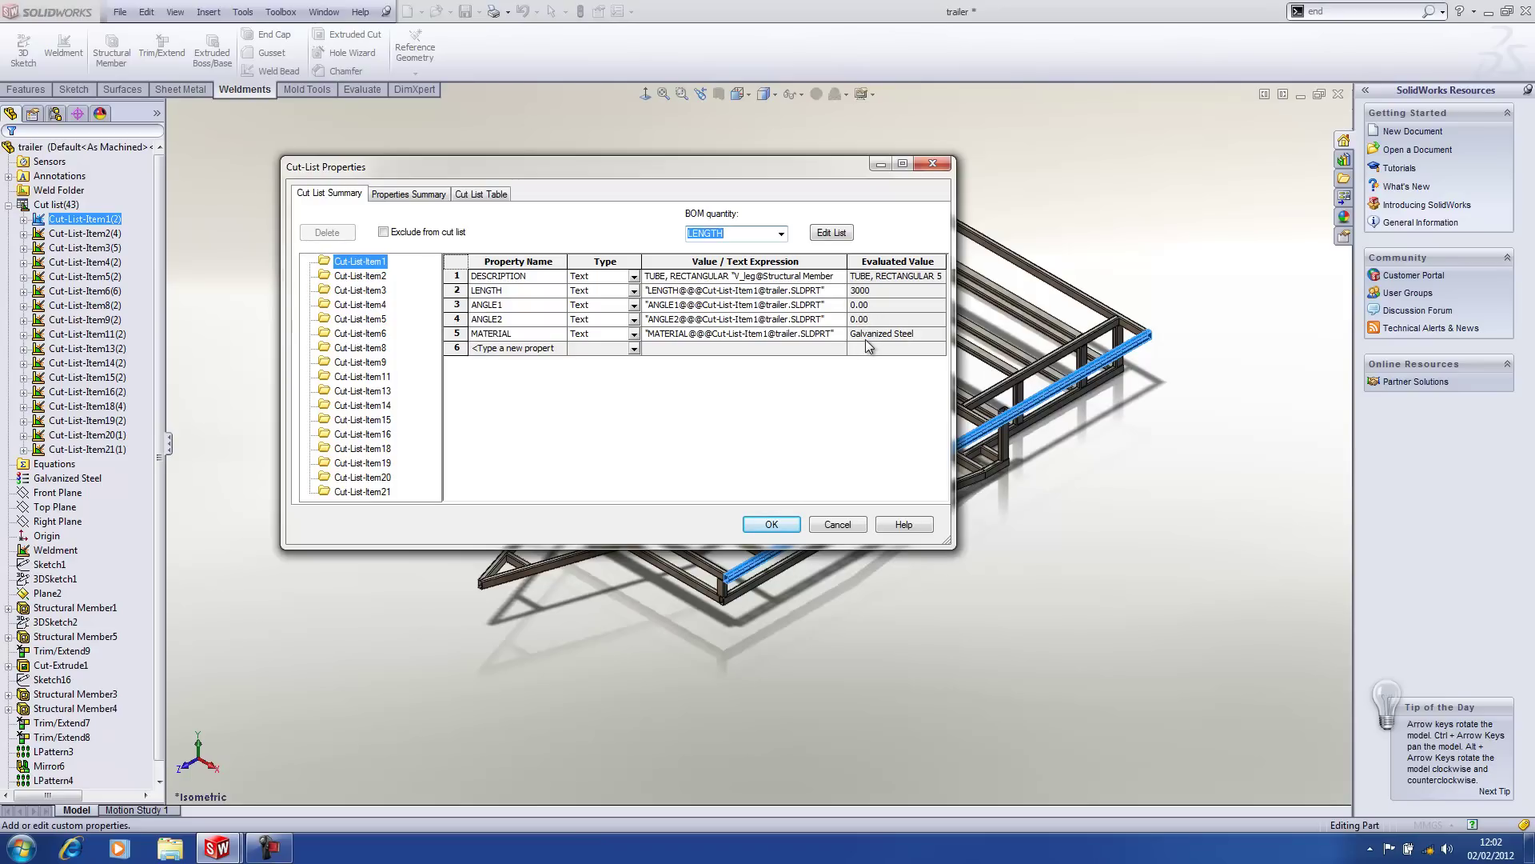
left_click(772, 525)
key("ctrl+Tab")
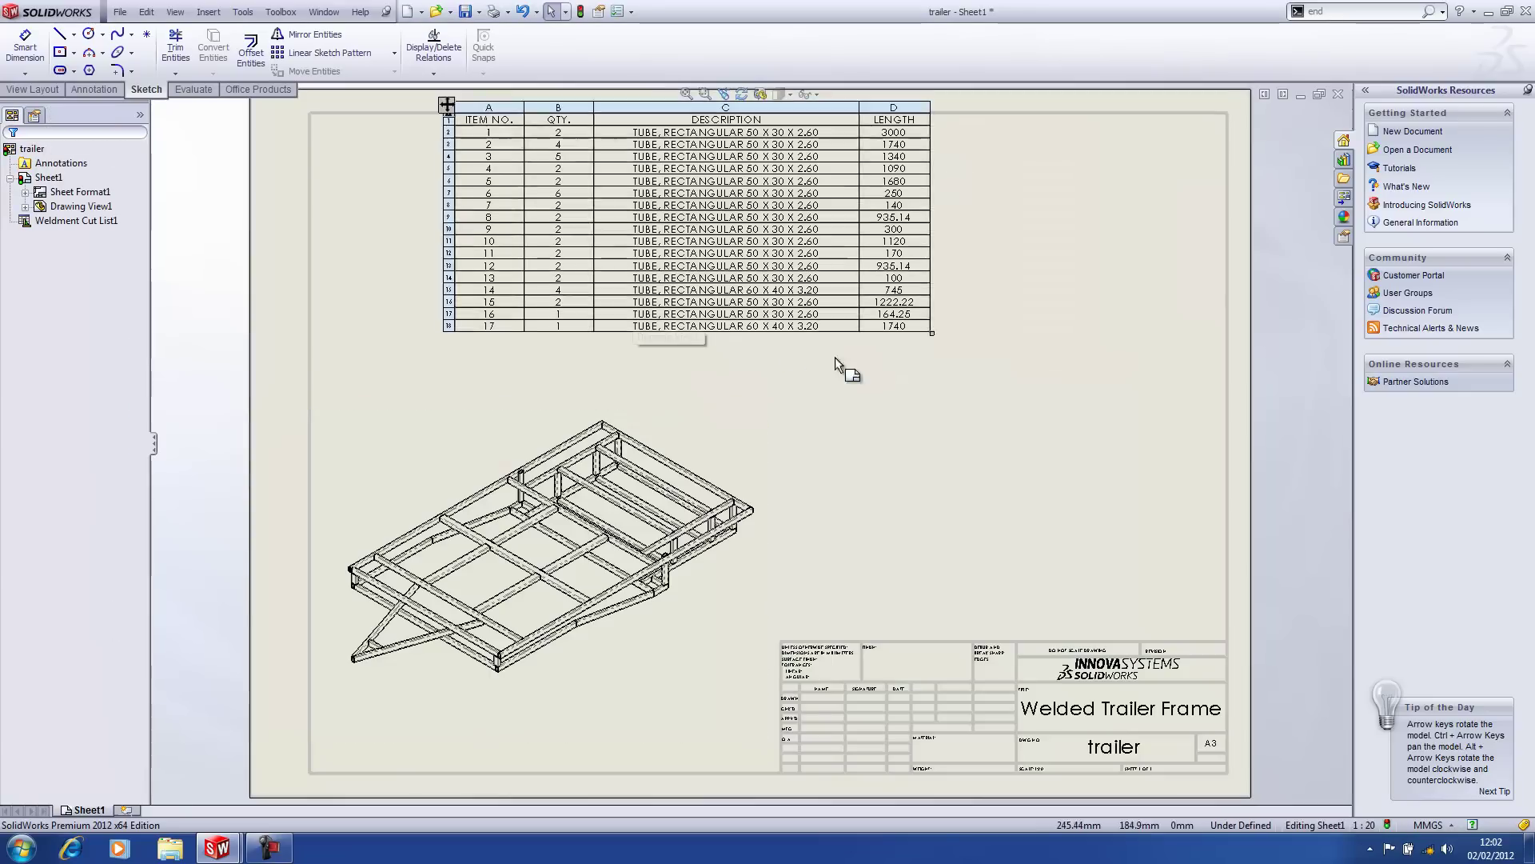
Insert a column to the right of LENGTH in the cut list table and widen it to the sheet border.
left_click(914, 113)
right_click(914, 114)
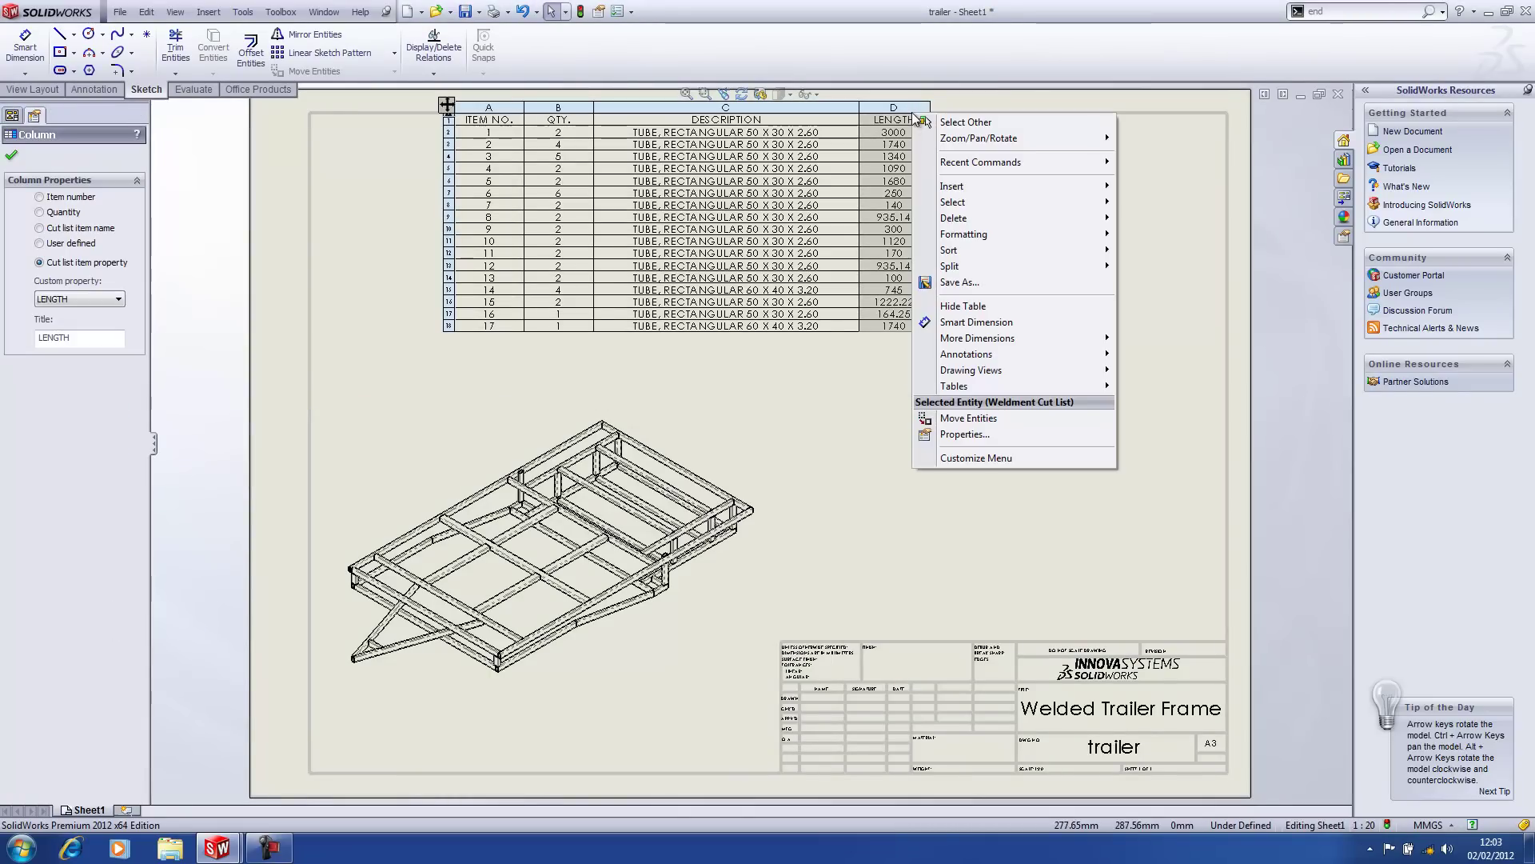
mouse_move(972, 189)
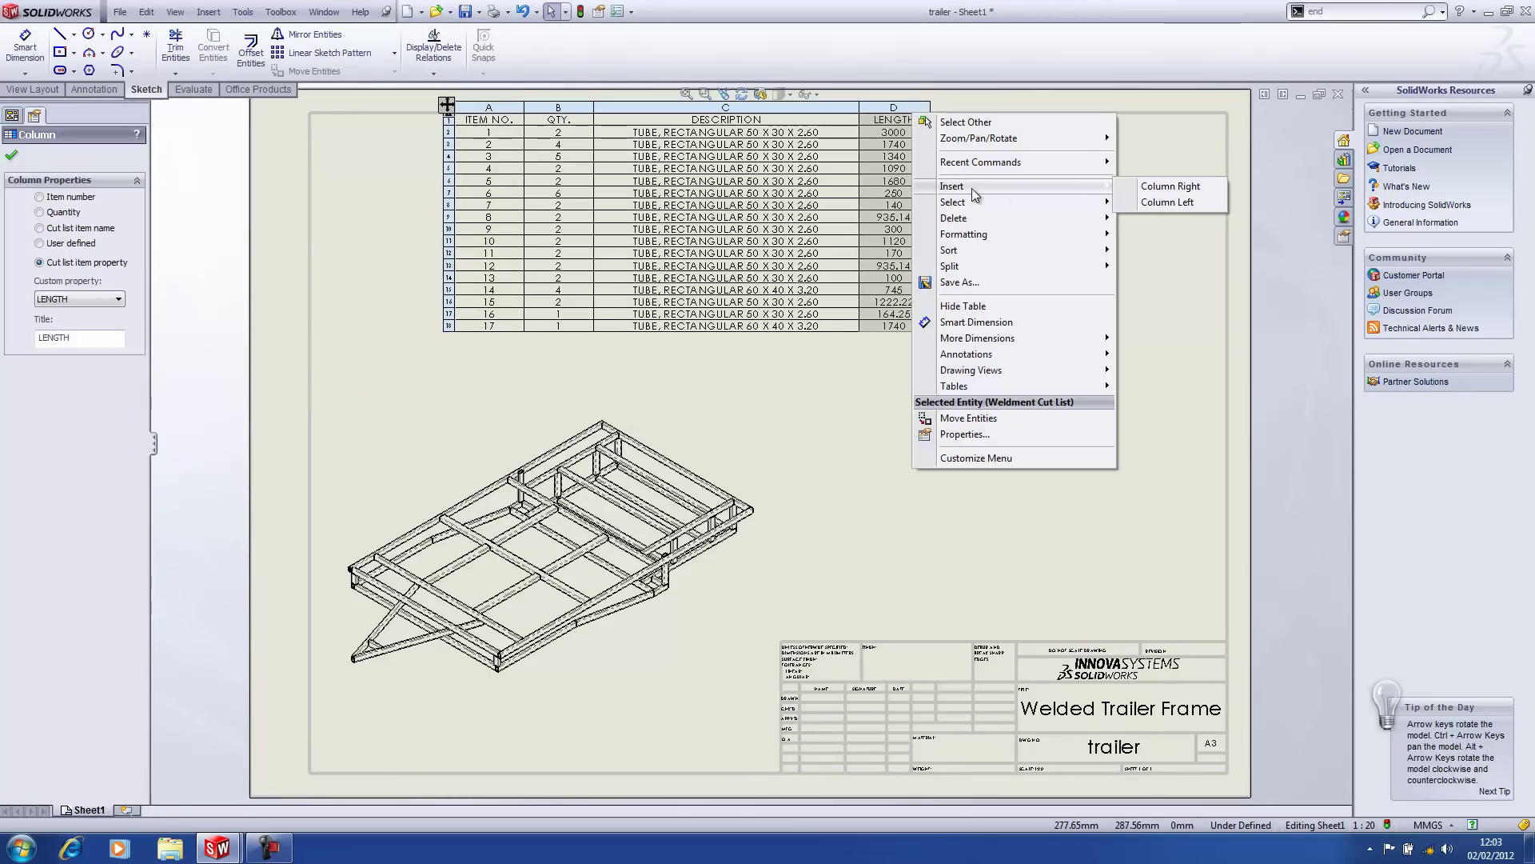
left_click(1152, 192)
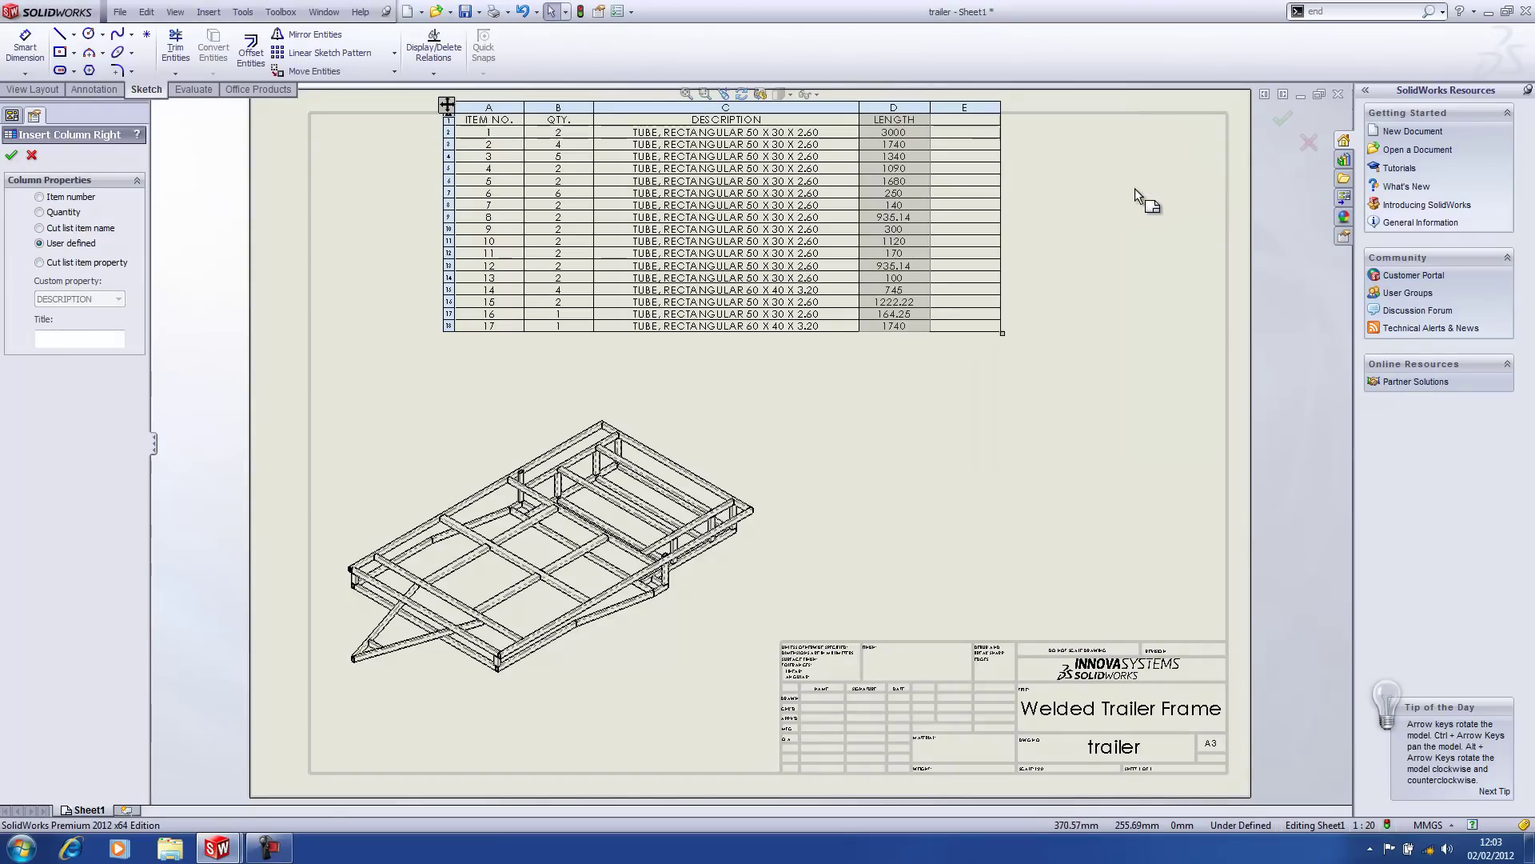
left_click_drag(1001, 139, 1237, 153)
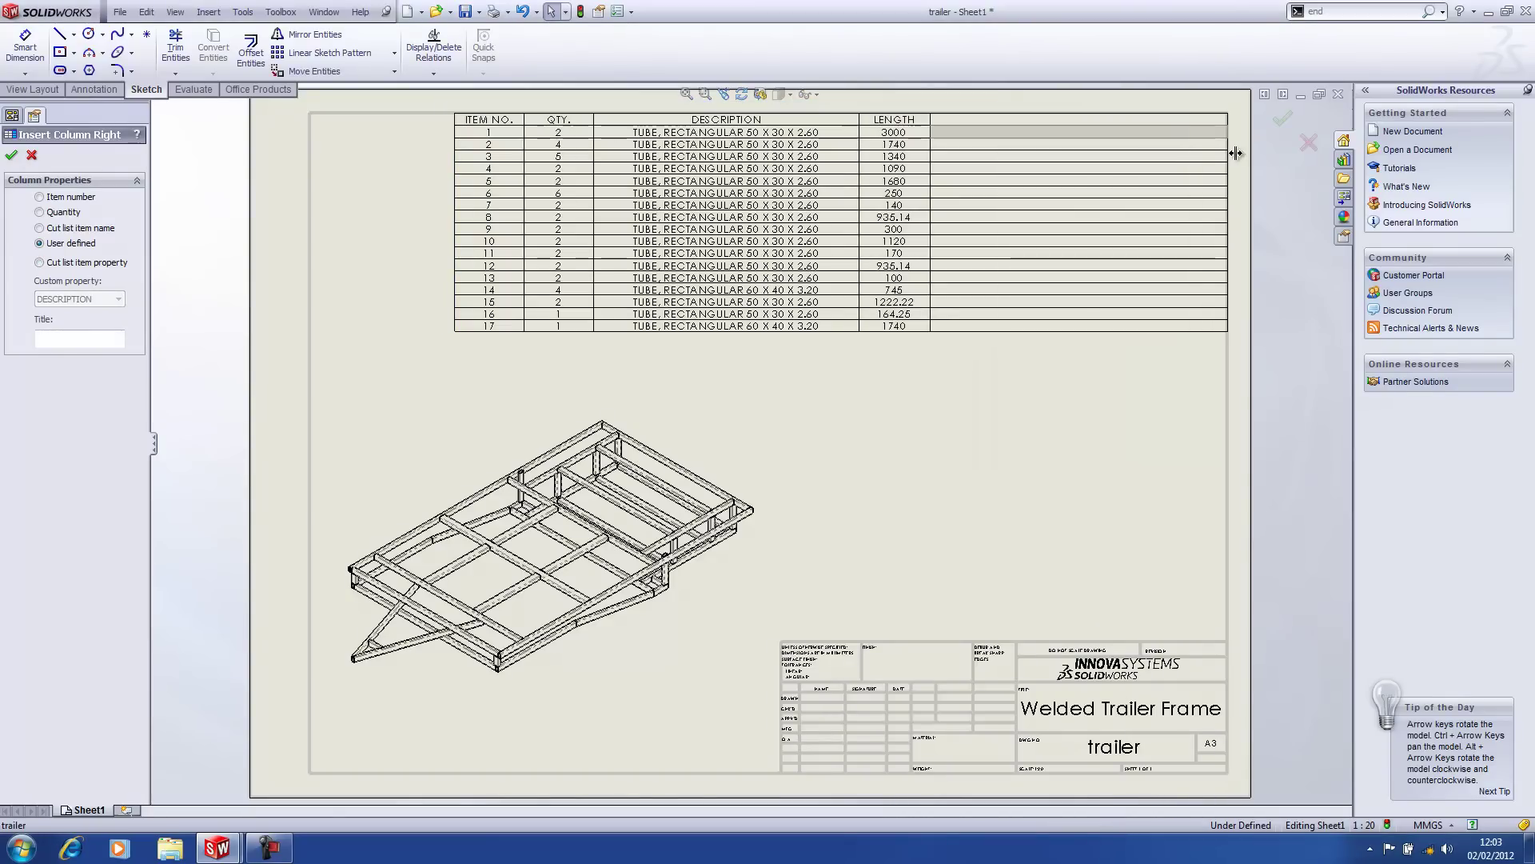
Set the new cut list column to the MATERIAL cut list item property and narrow the column.
left_click(1009, 104)
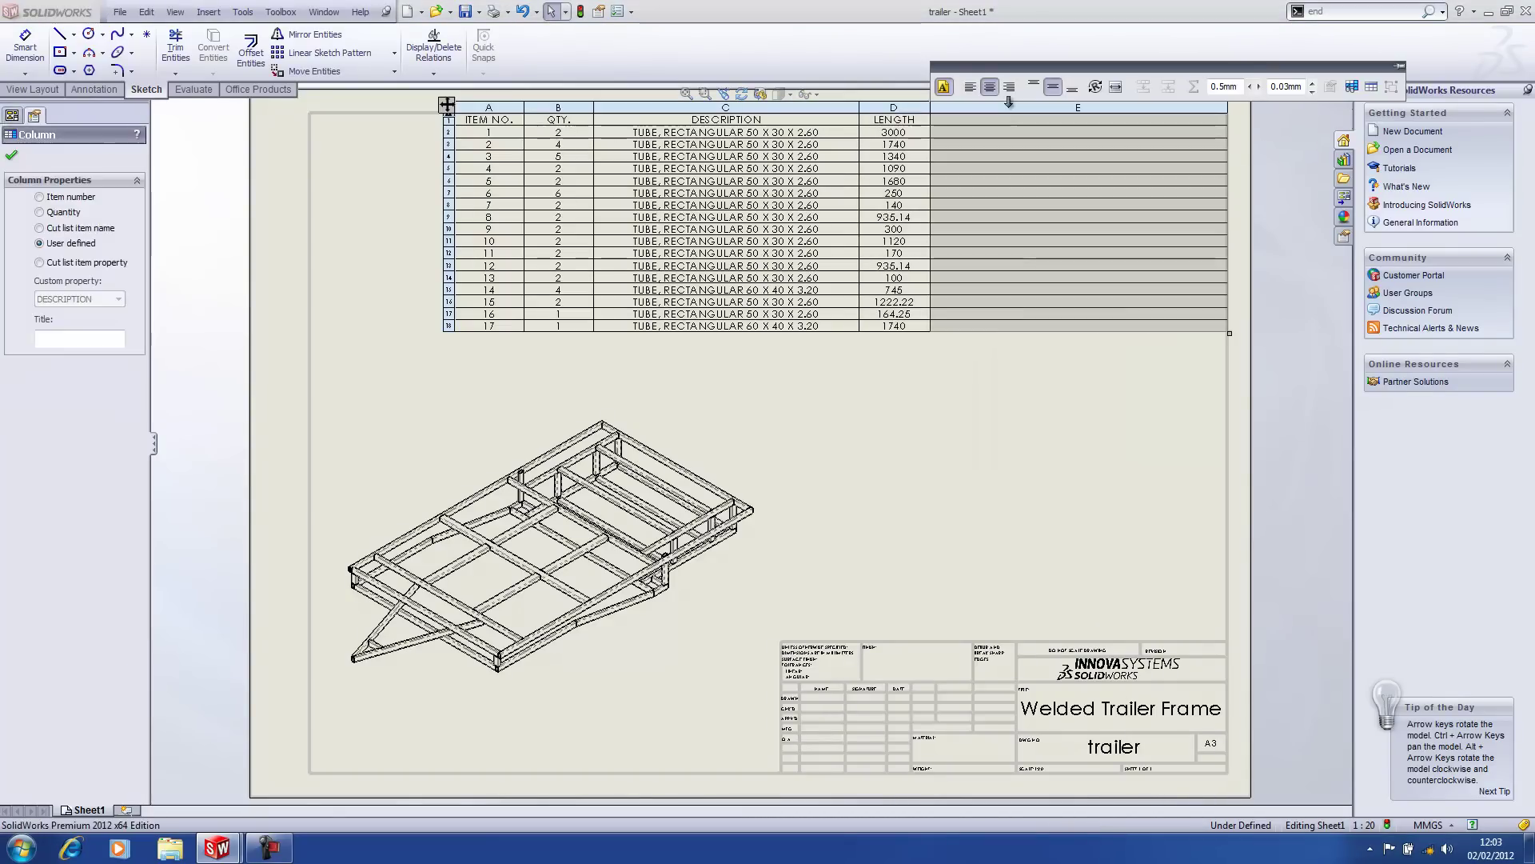
left_click(104, 261)
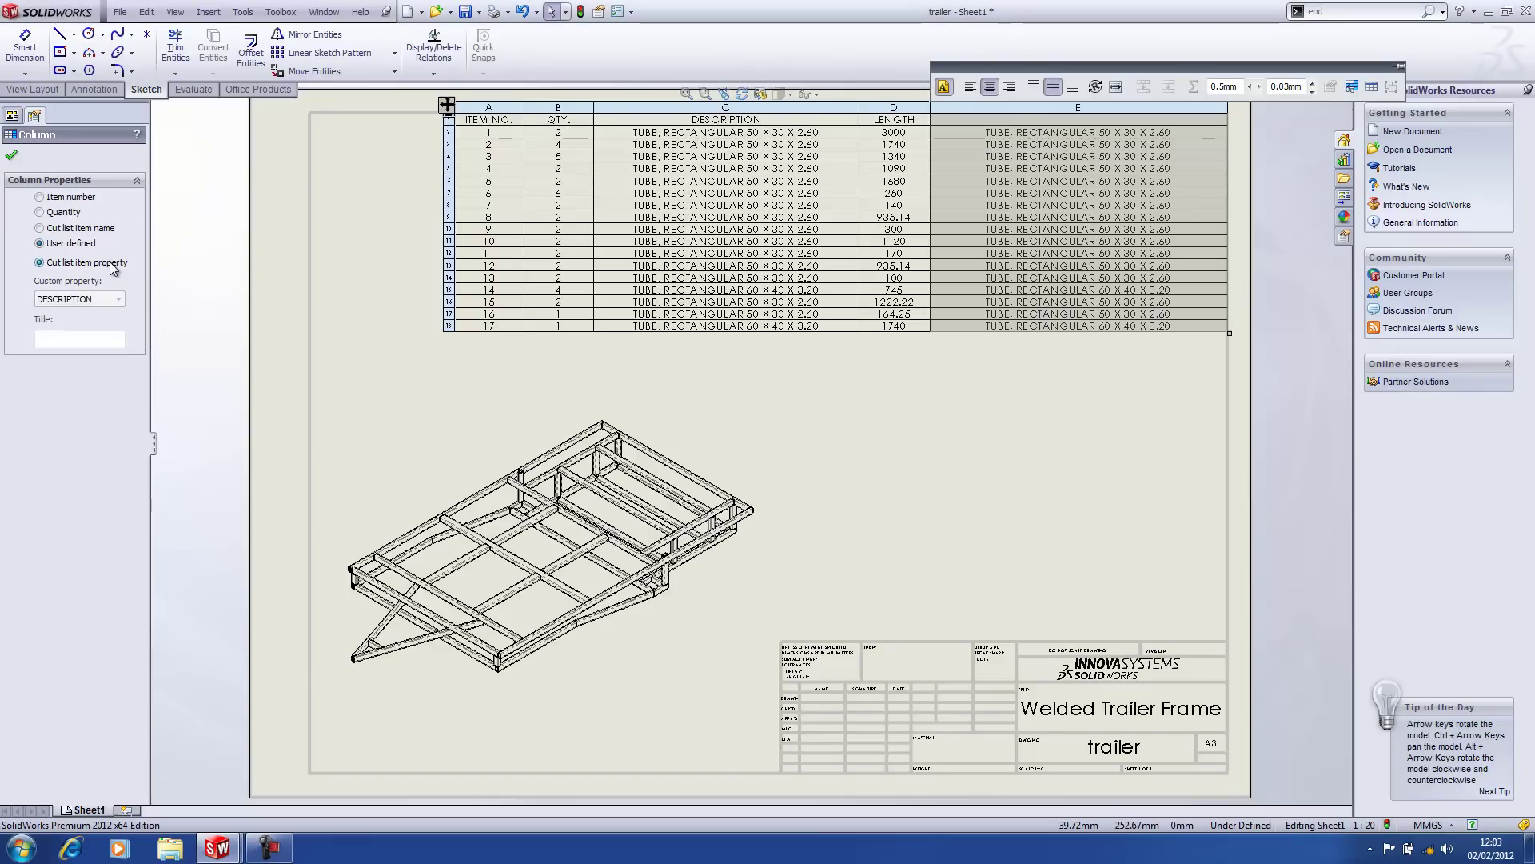
left_click(106, 301)
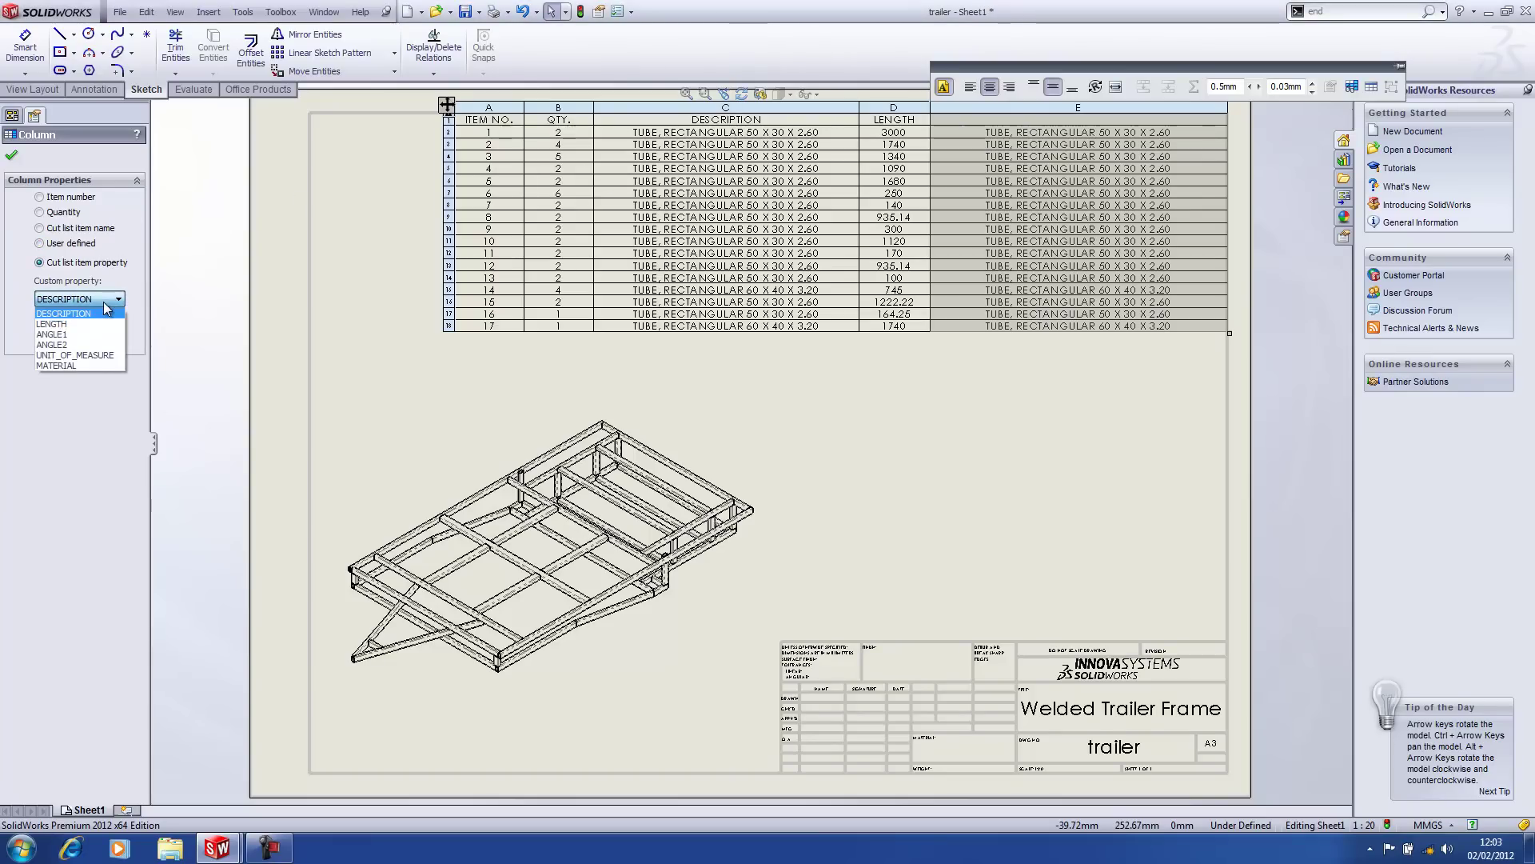
left_click(57, 366)
left_click_drag(1226, 126, 1127, 129)
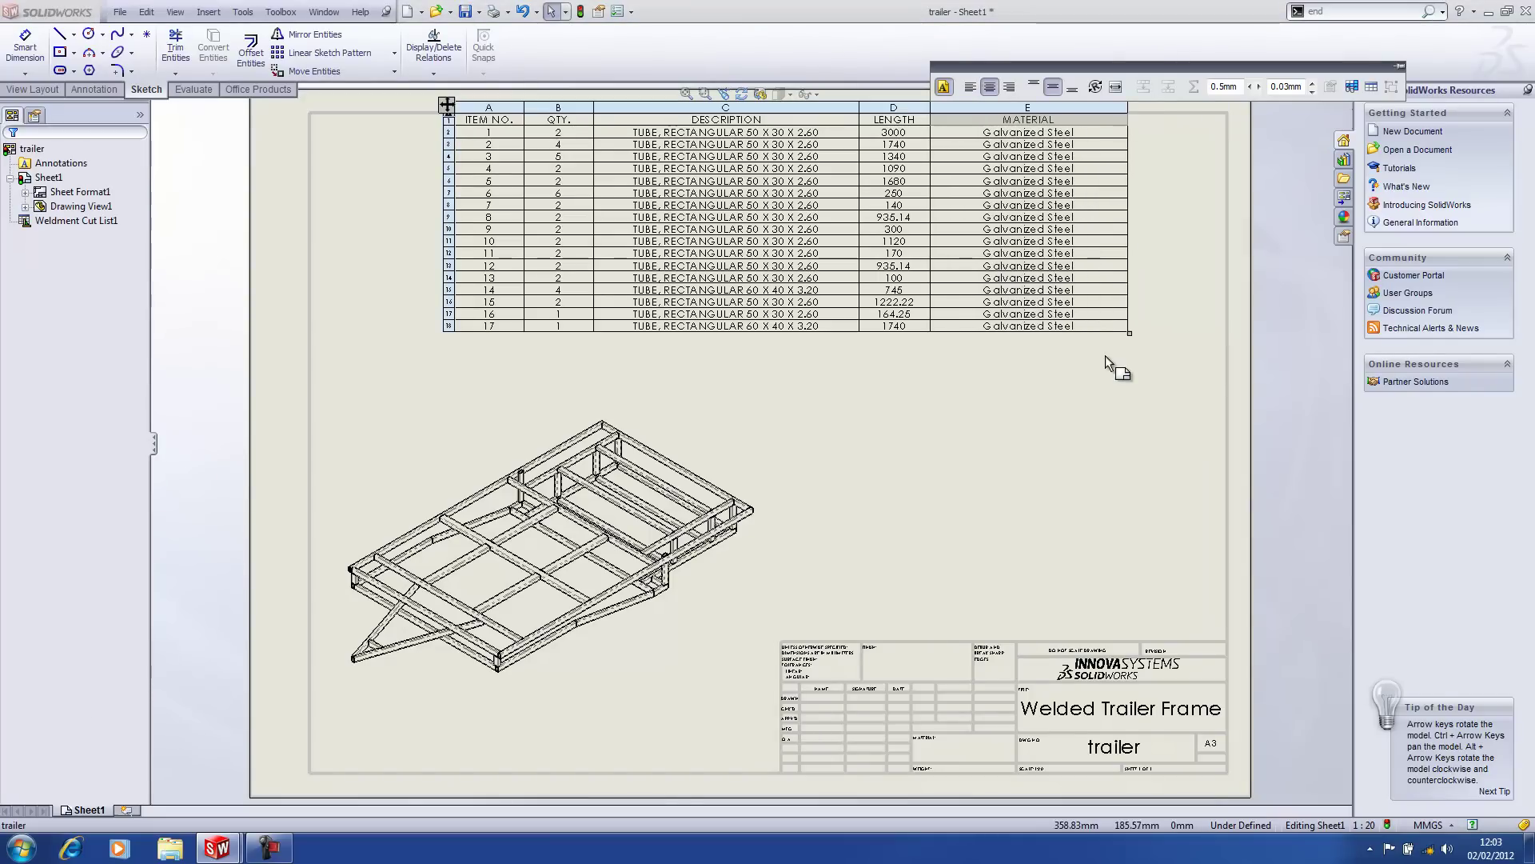
left_click(1096, 406)
Insert an indented bill of materials using the Weldment Bom template without a detailed cut list, placing it right of the trailer view.
left_click(764, 560)
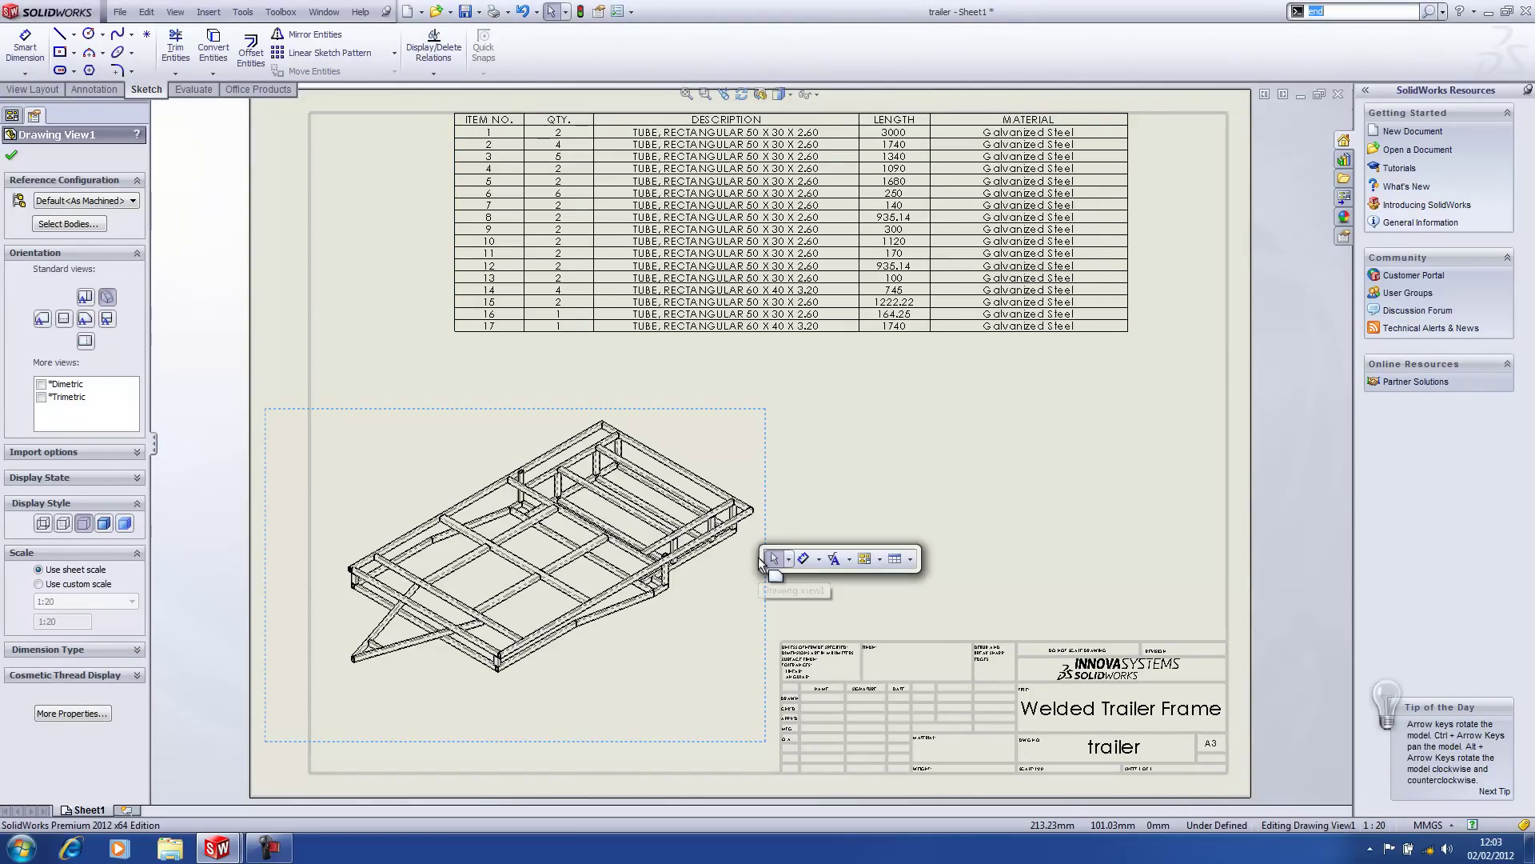
left_click(911, 561)
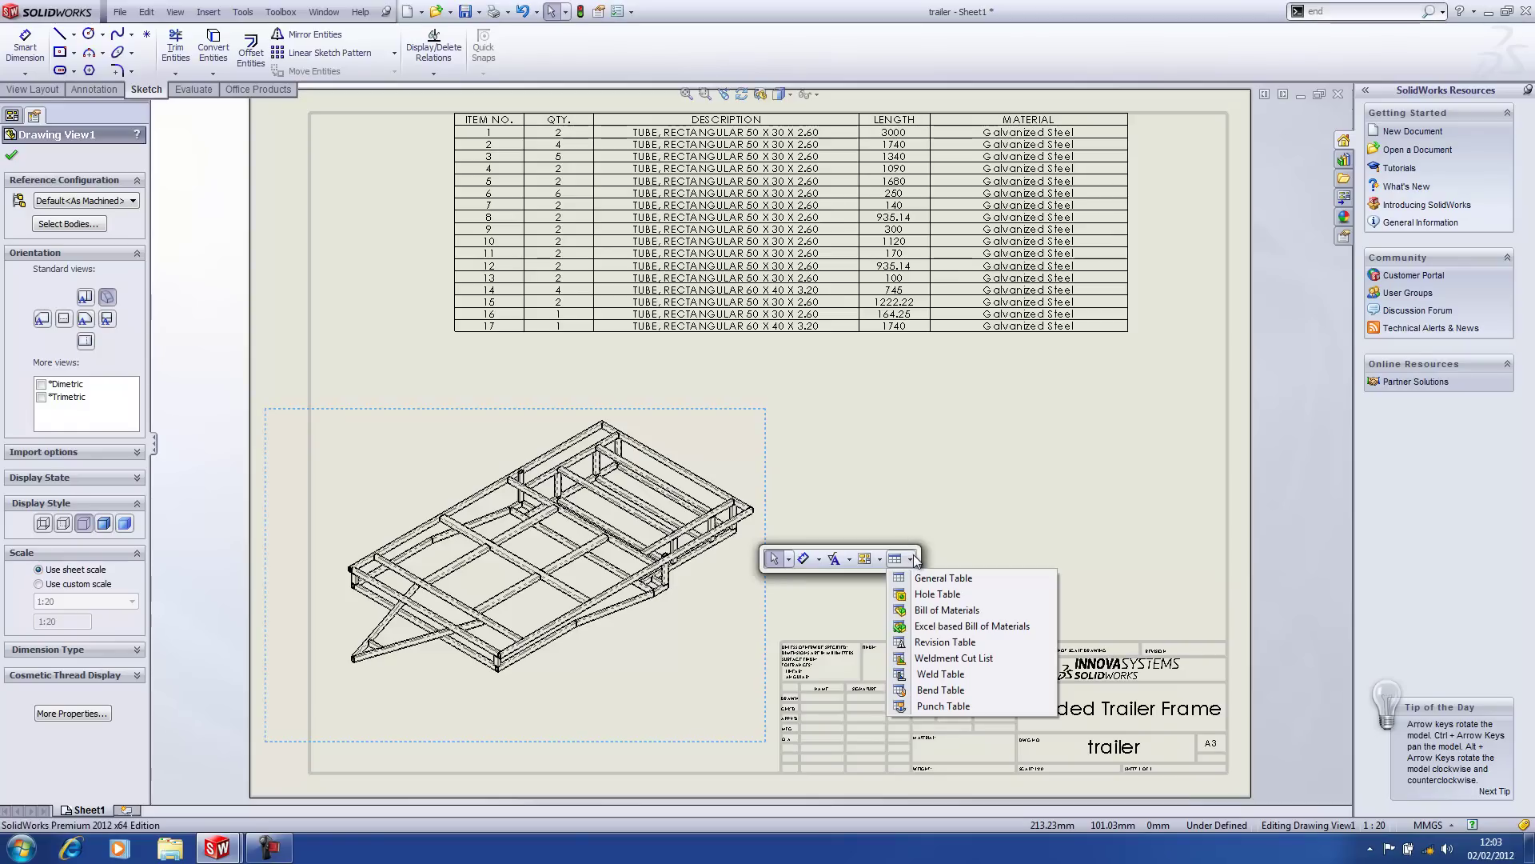
left_click(932, 610)
left_click(119, 200)
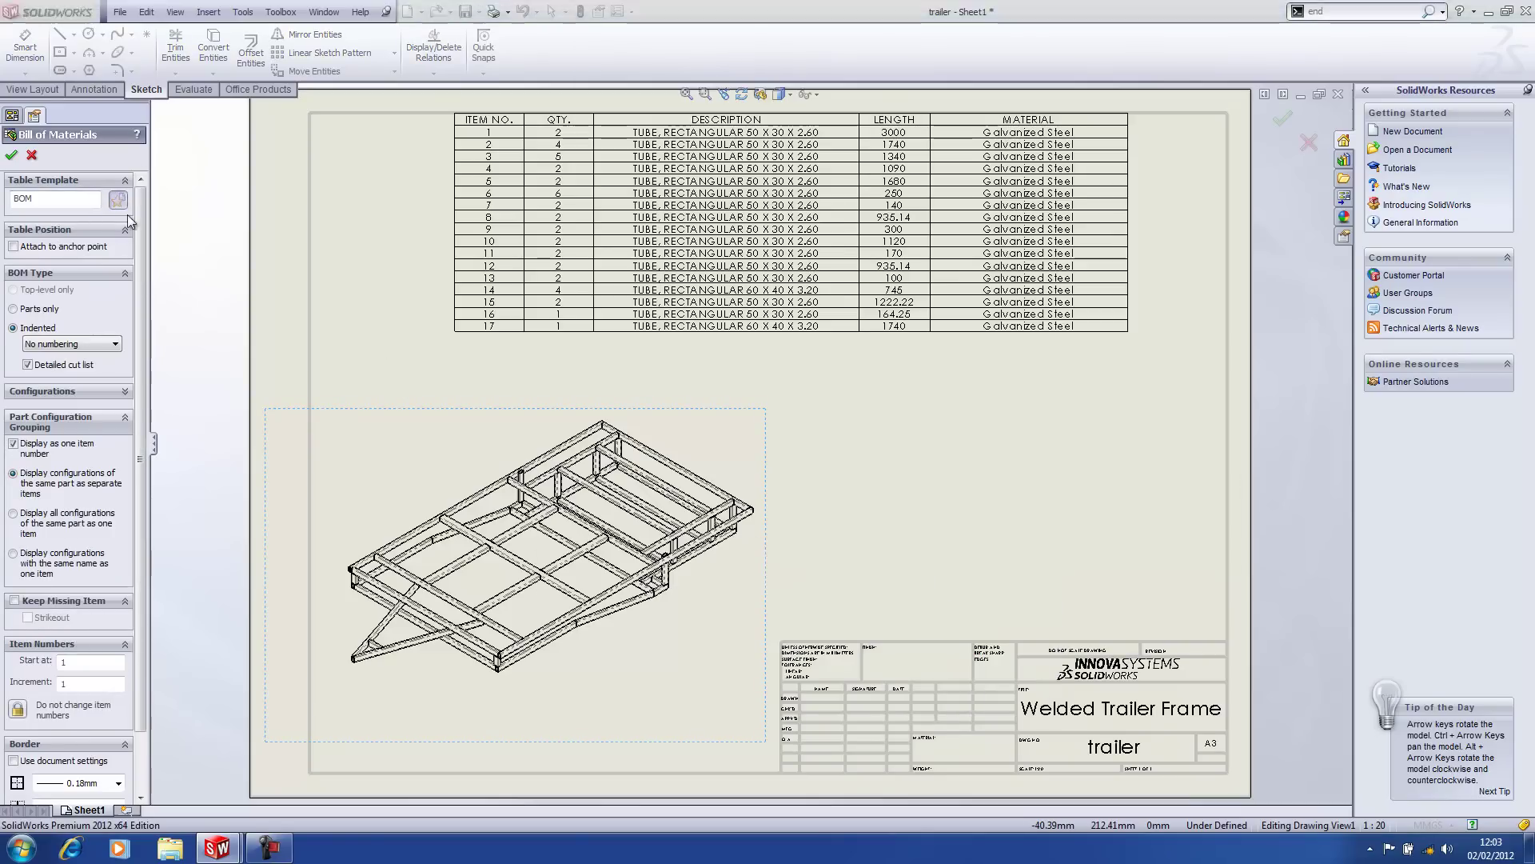
left_click(788, 295)
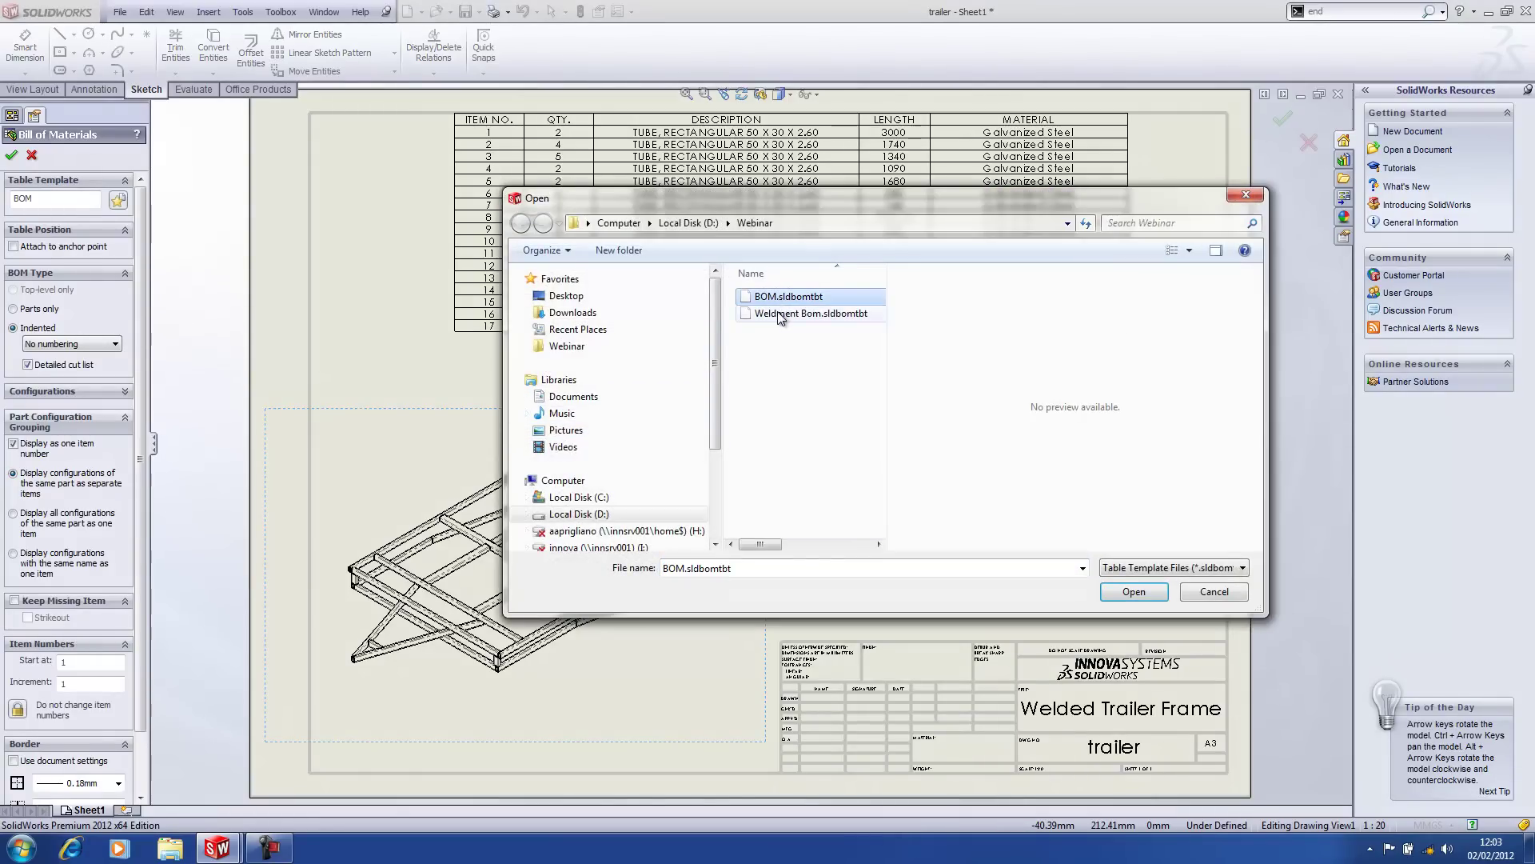
left_click(809, 313)
left_click(1134, 592)
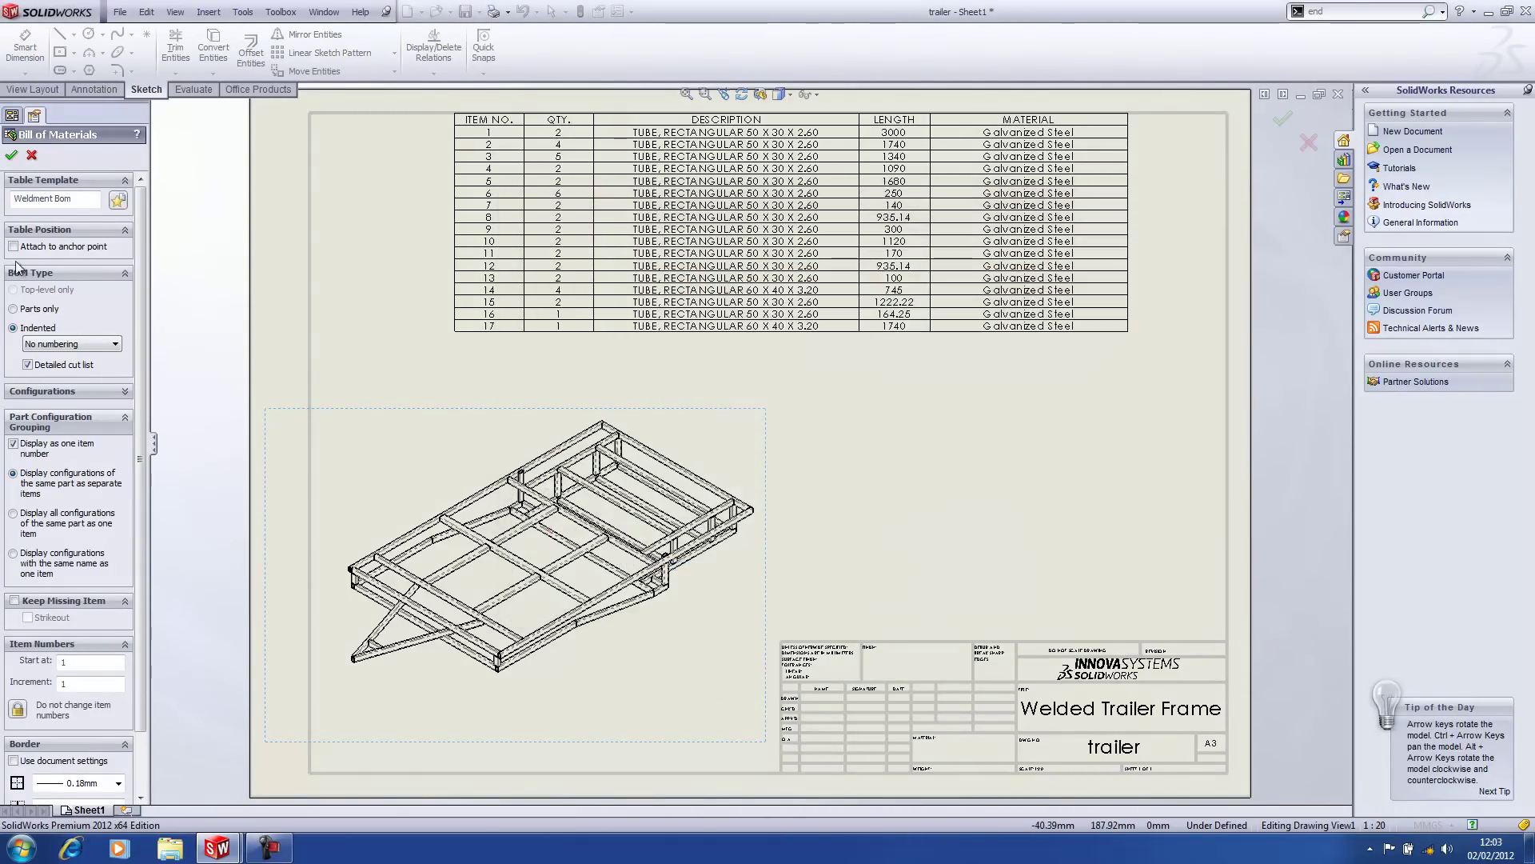
left_click(11, 155)
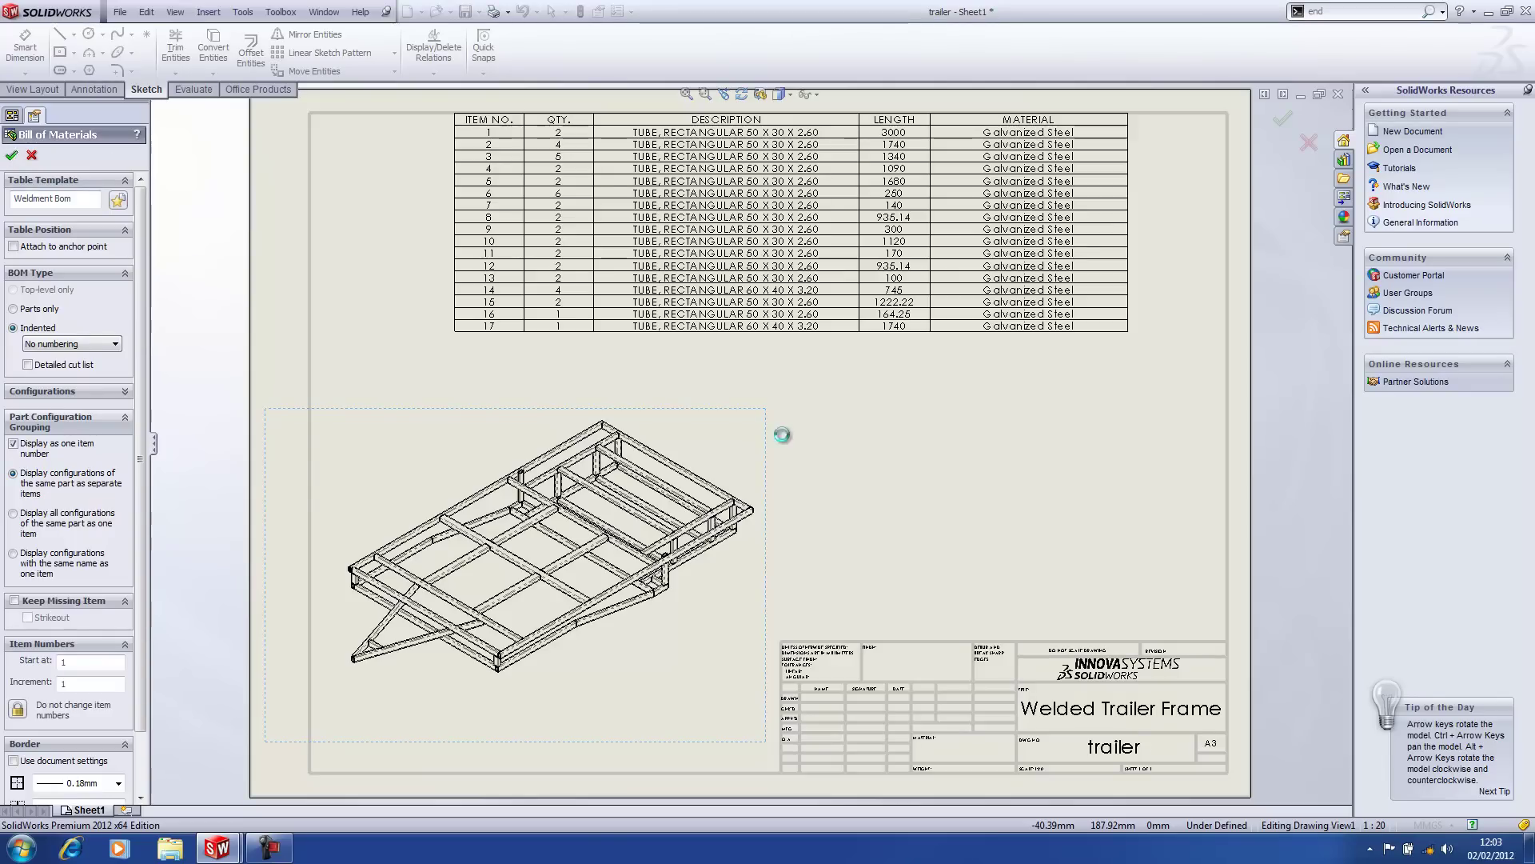
left_click(1172, 453)
scroll(1168, 447, "up", 2)
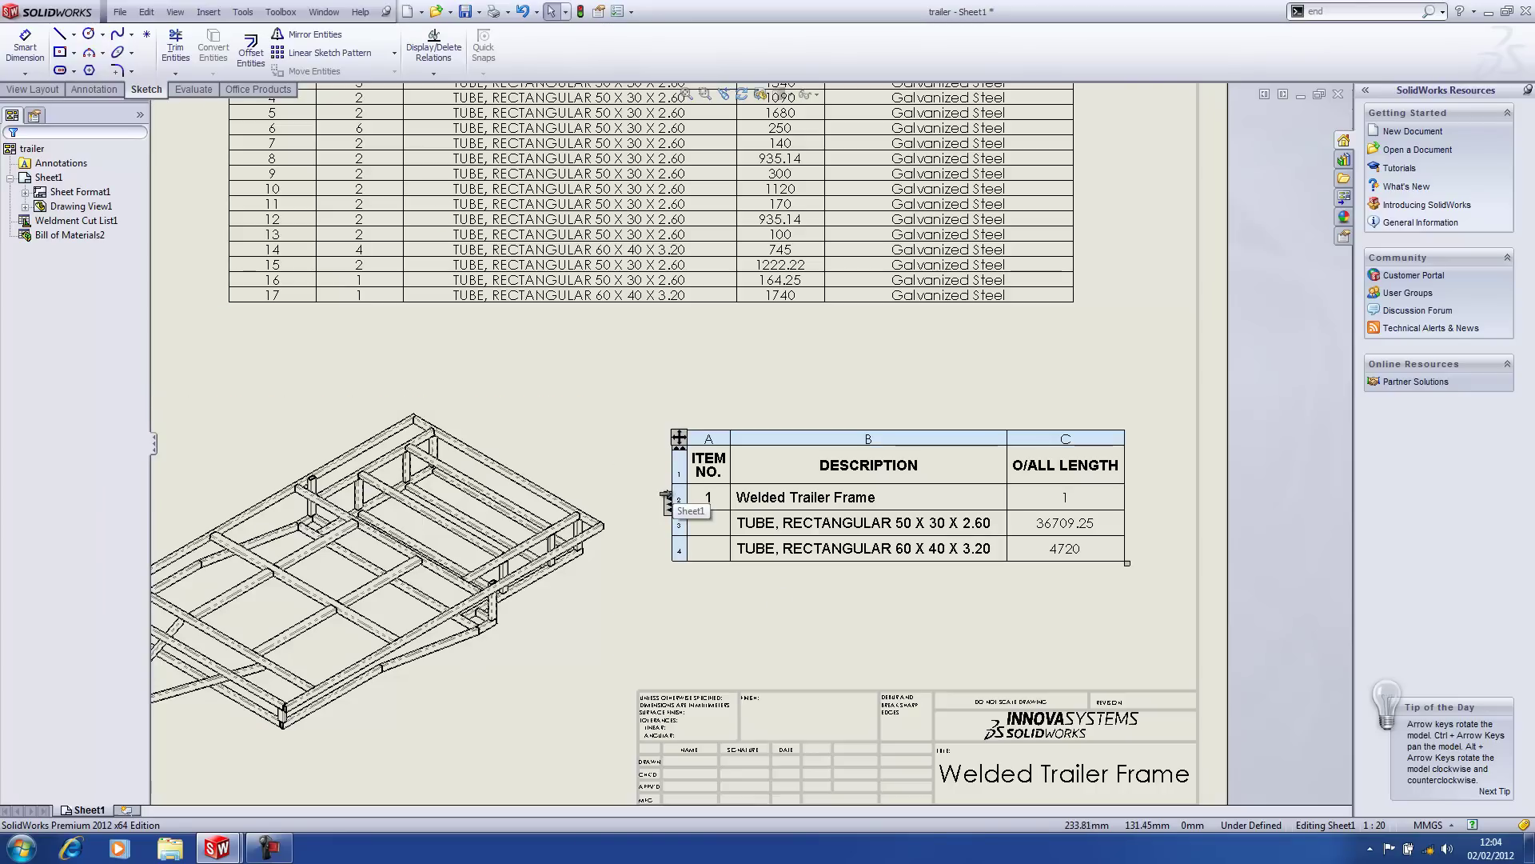
Dissolve the Welded Trailer Frame row in the bill of materials and hide the restructured table header.
left_click(666, 500)
right_click(647, 499)
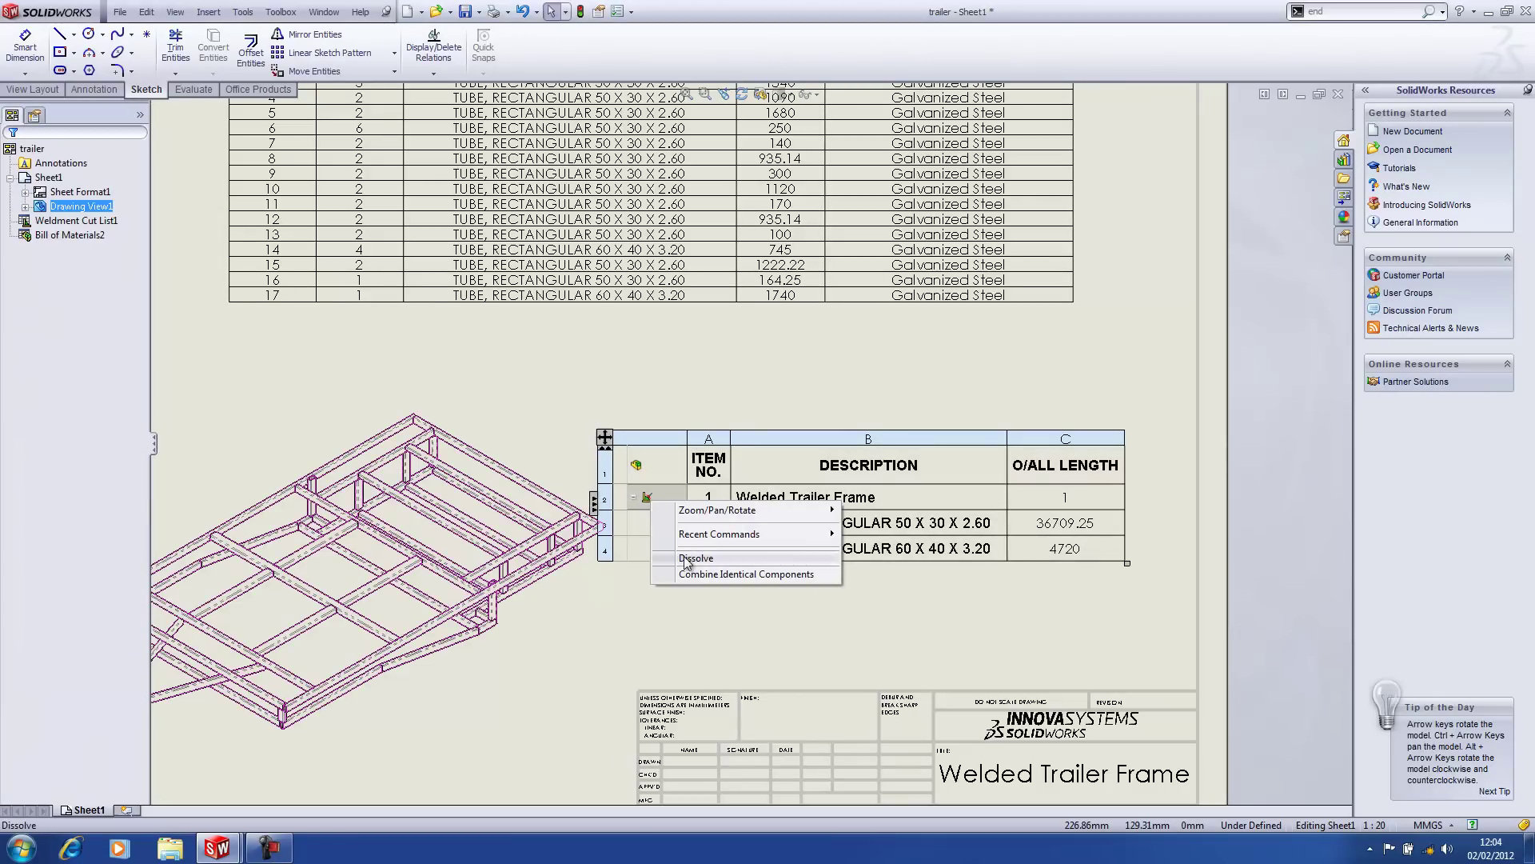
left_click(686, 559)
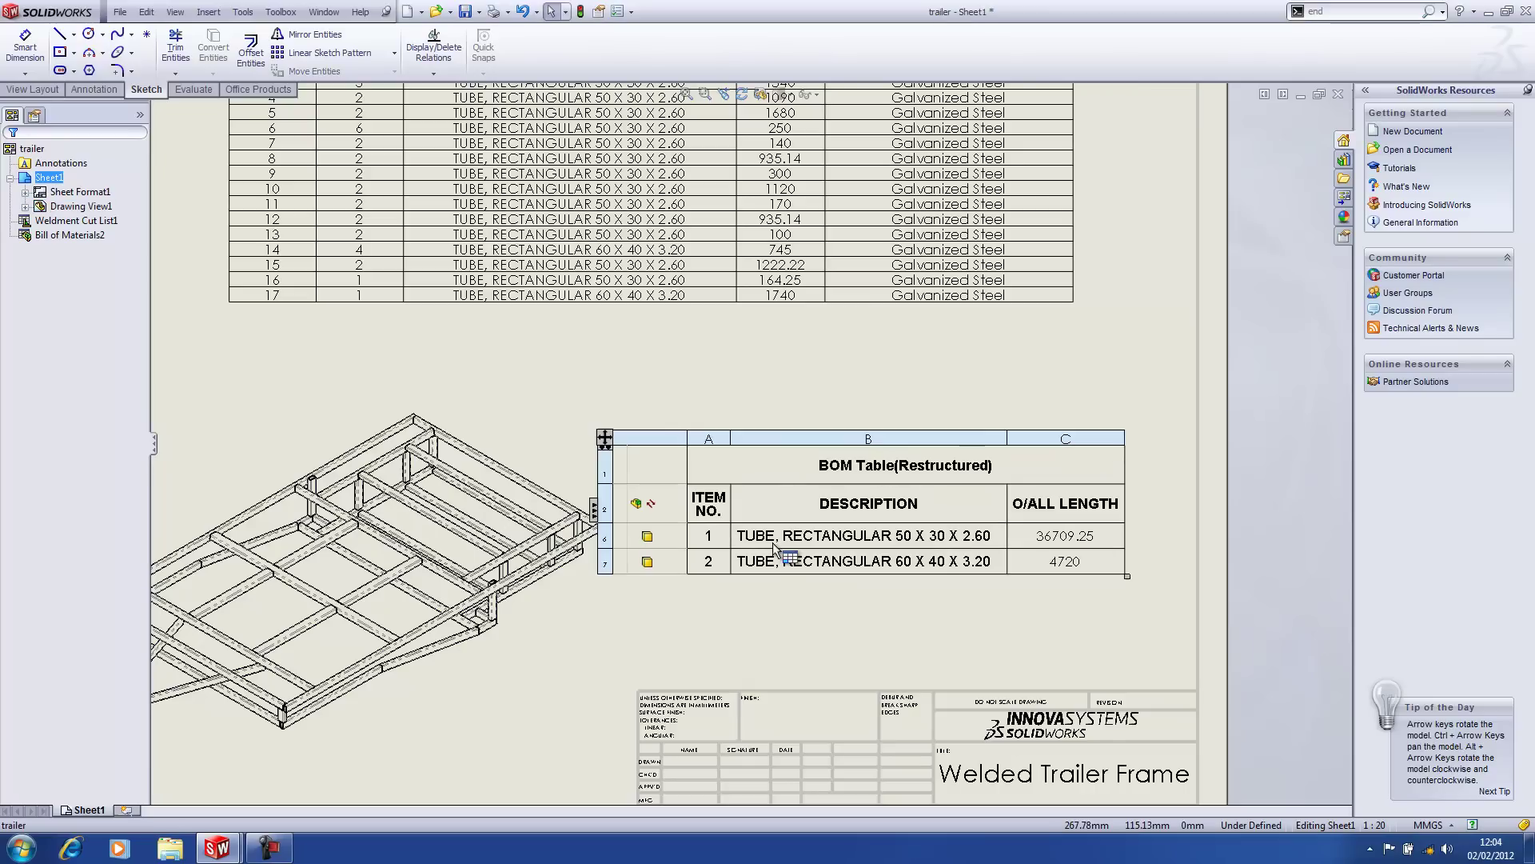
left_click(605, 447)
left_click(718, 380)
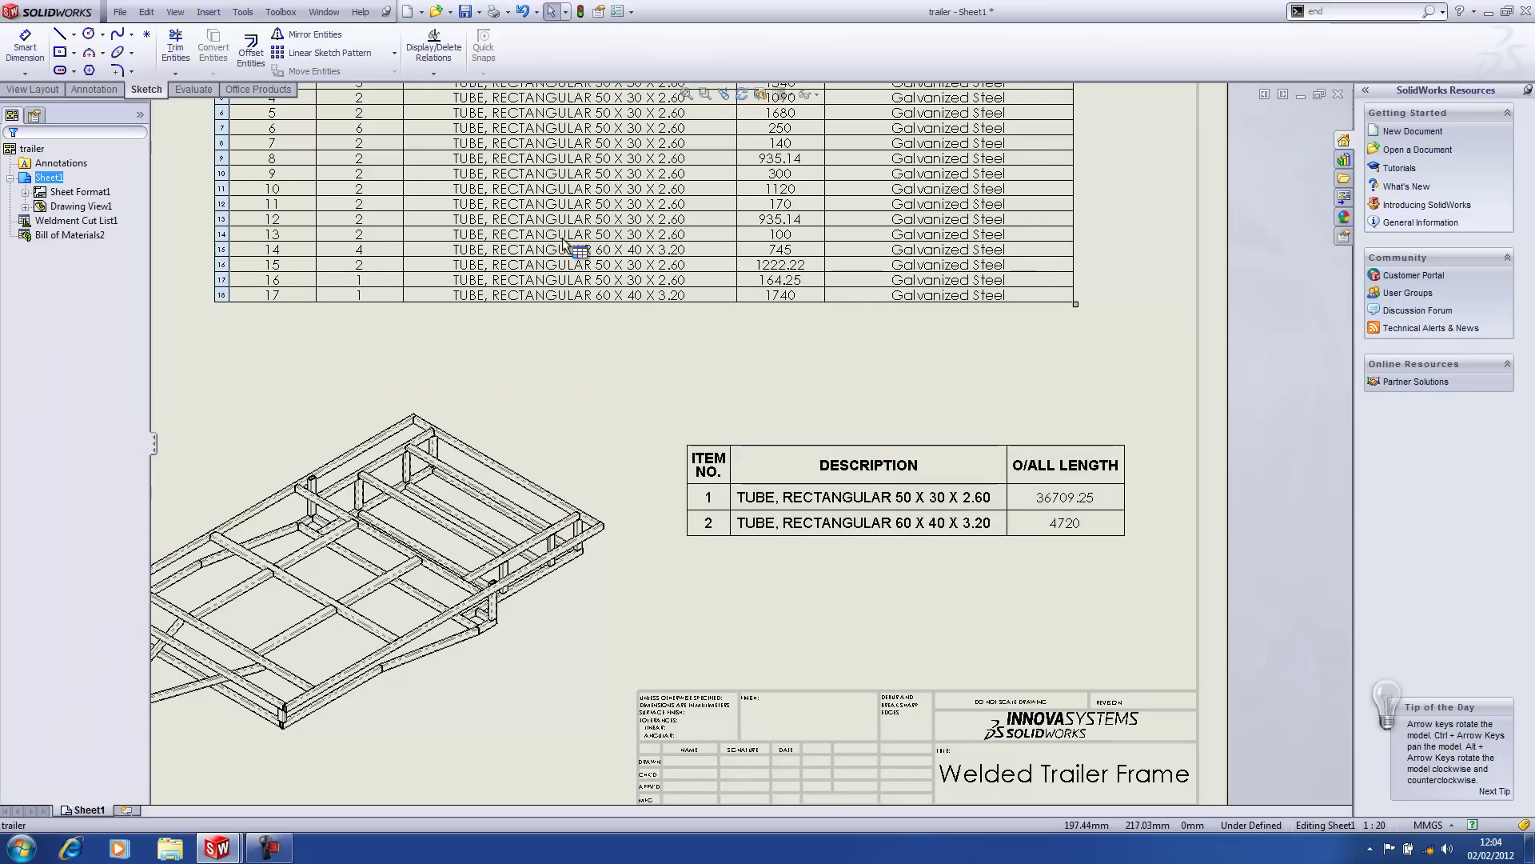
key("f")
Close all open documents without saving and open the recently used Grill_Top&Bottom assembly.
left_click(324, 12)
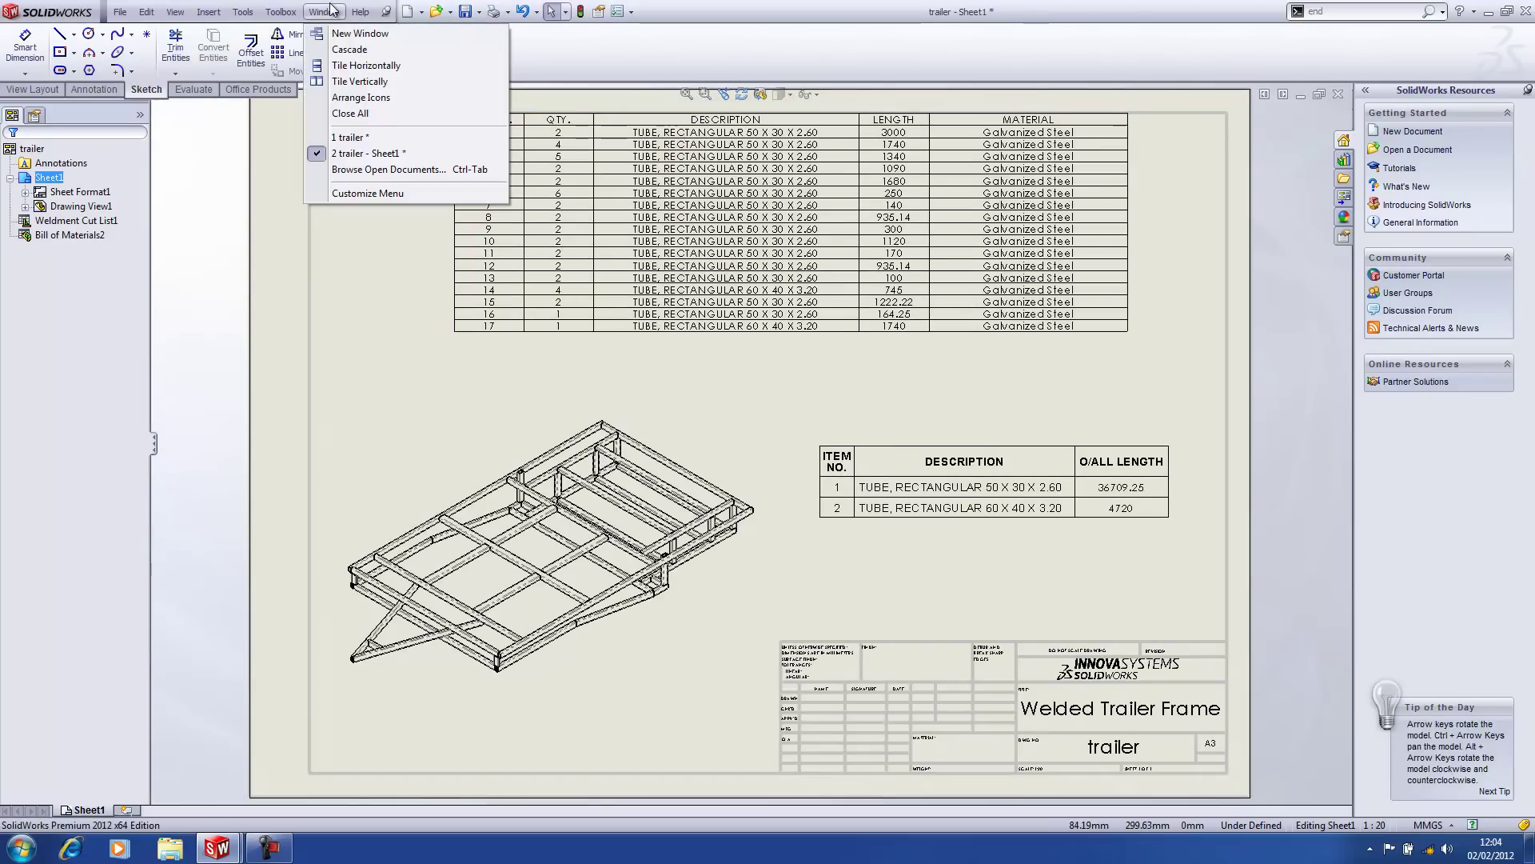
left_click(366, 114)
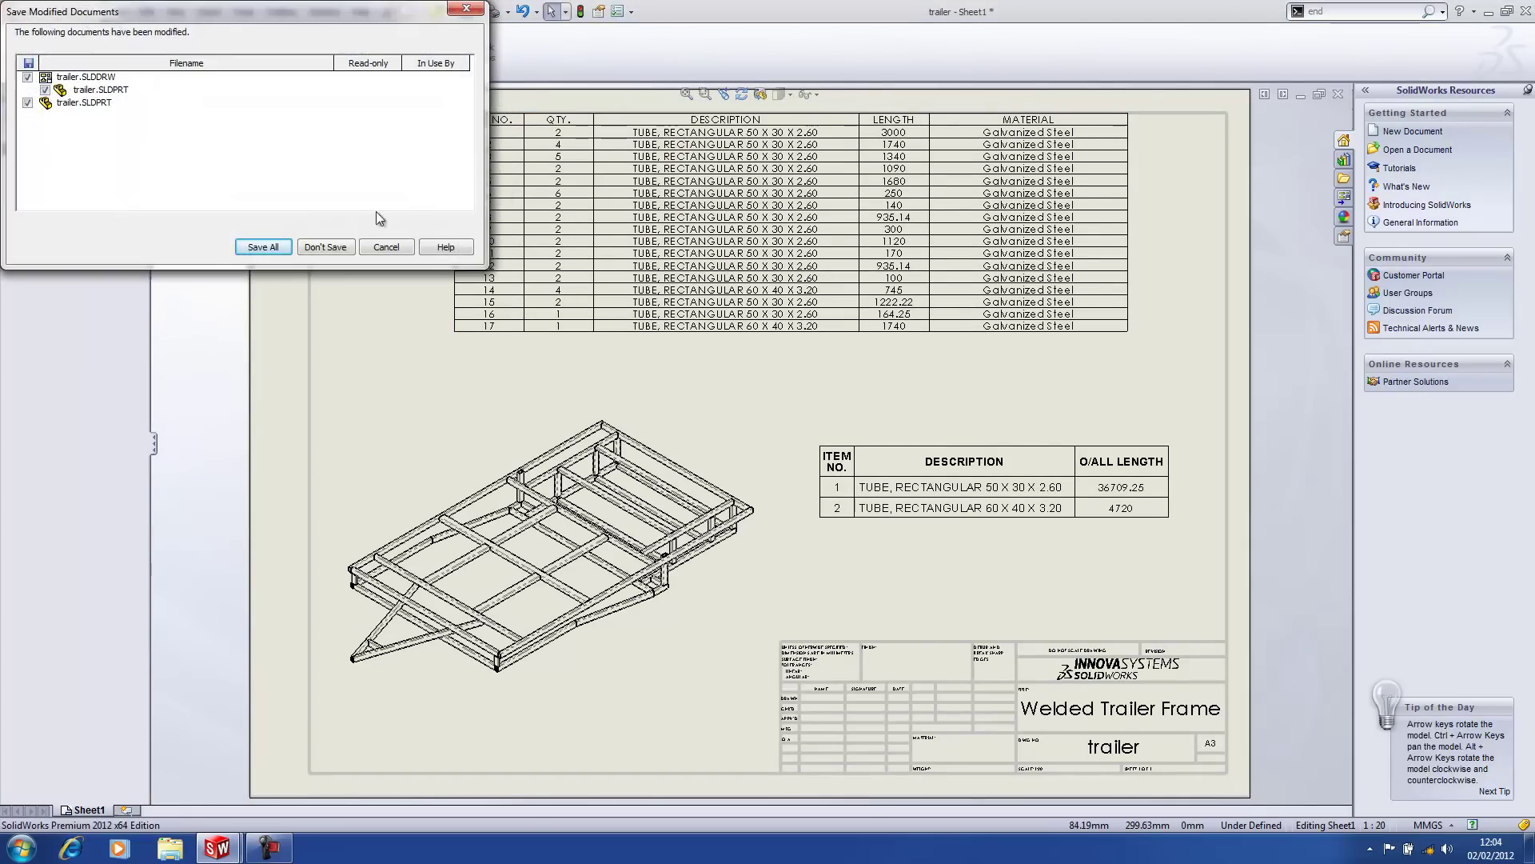
left_click(328, 246)
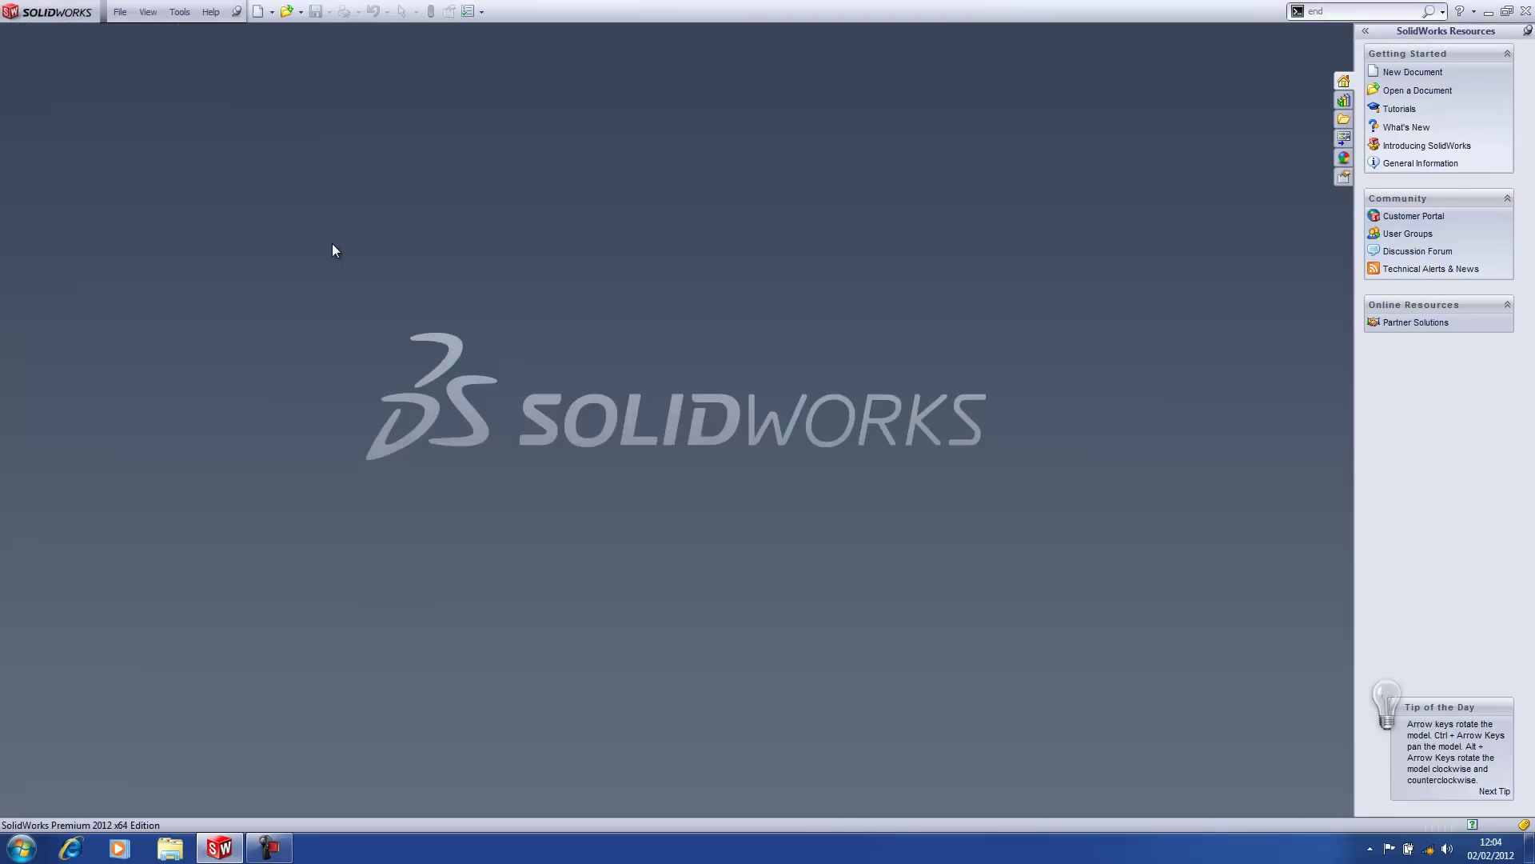
left_click(128, 18)
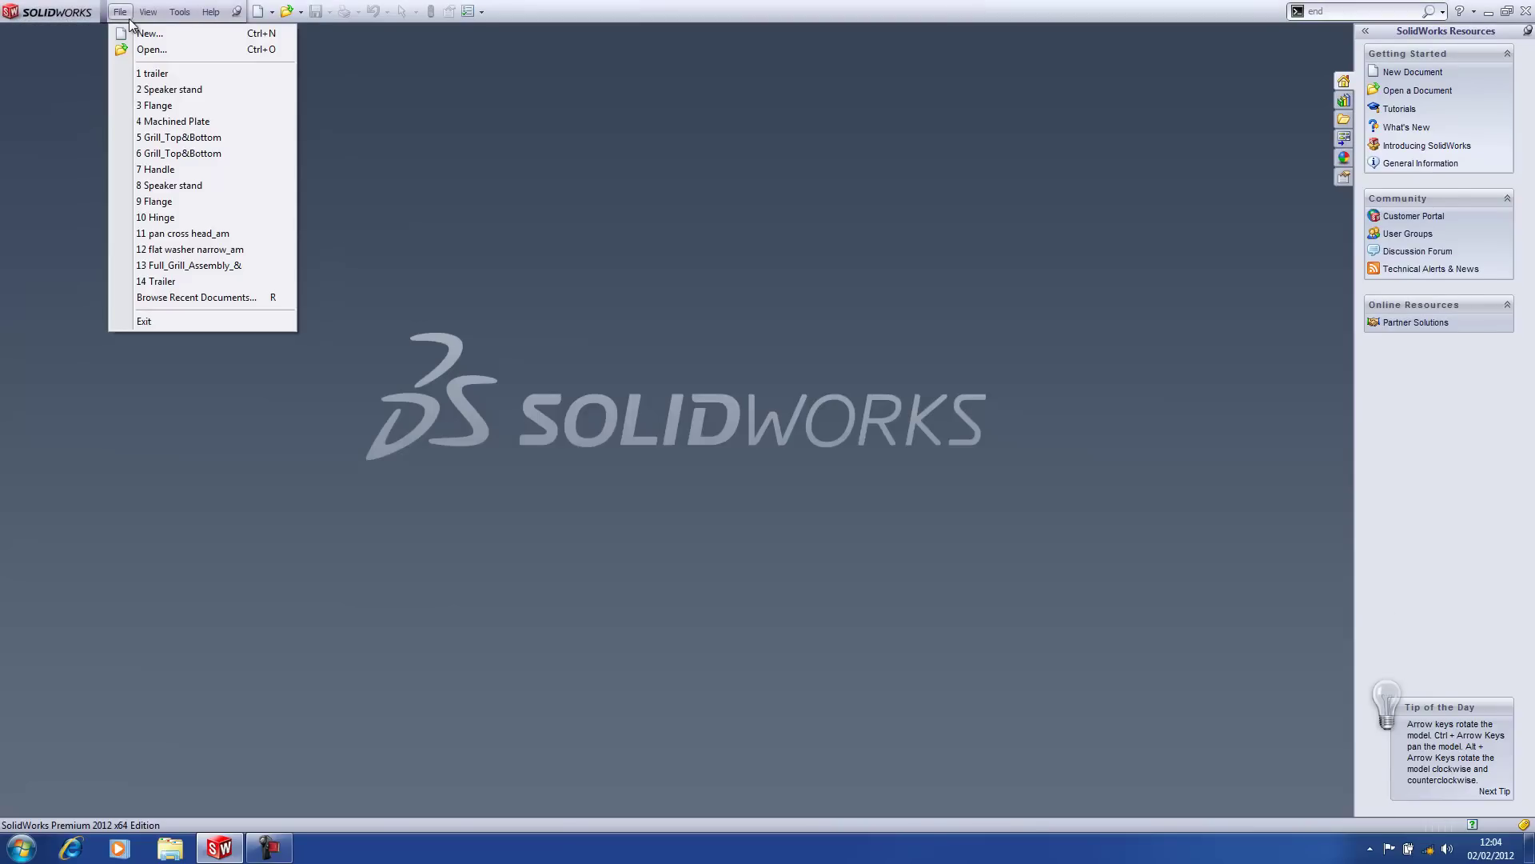
left_click(150, 138)
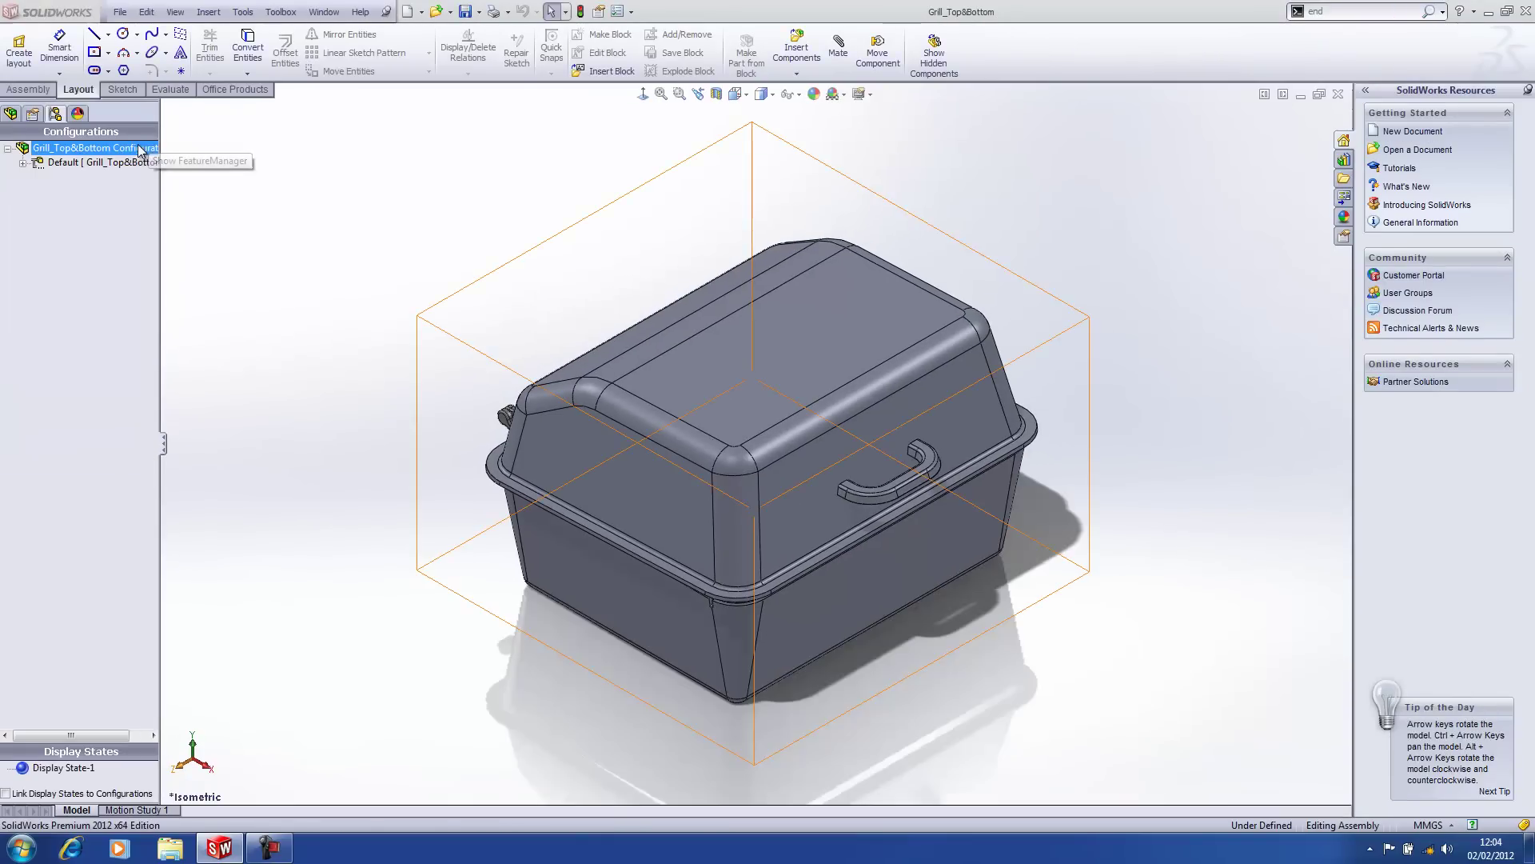
Play the ExplView1 exploded view of the Default configuration and collapse the assembly again.
left_click(24, 163)
double_click(68, 179)
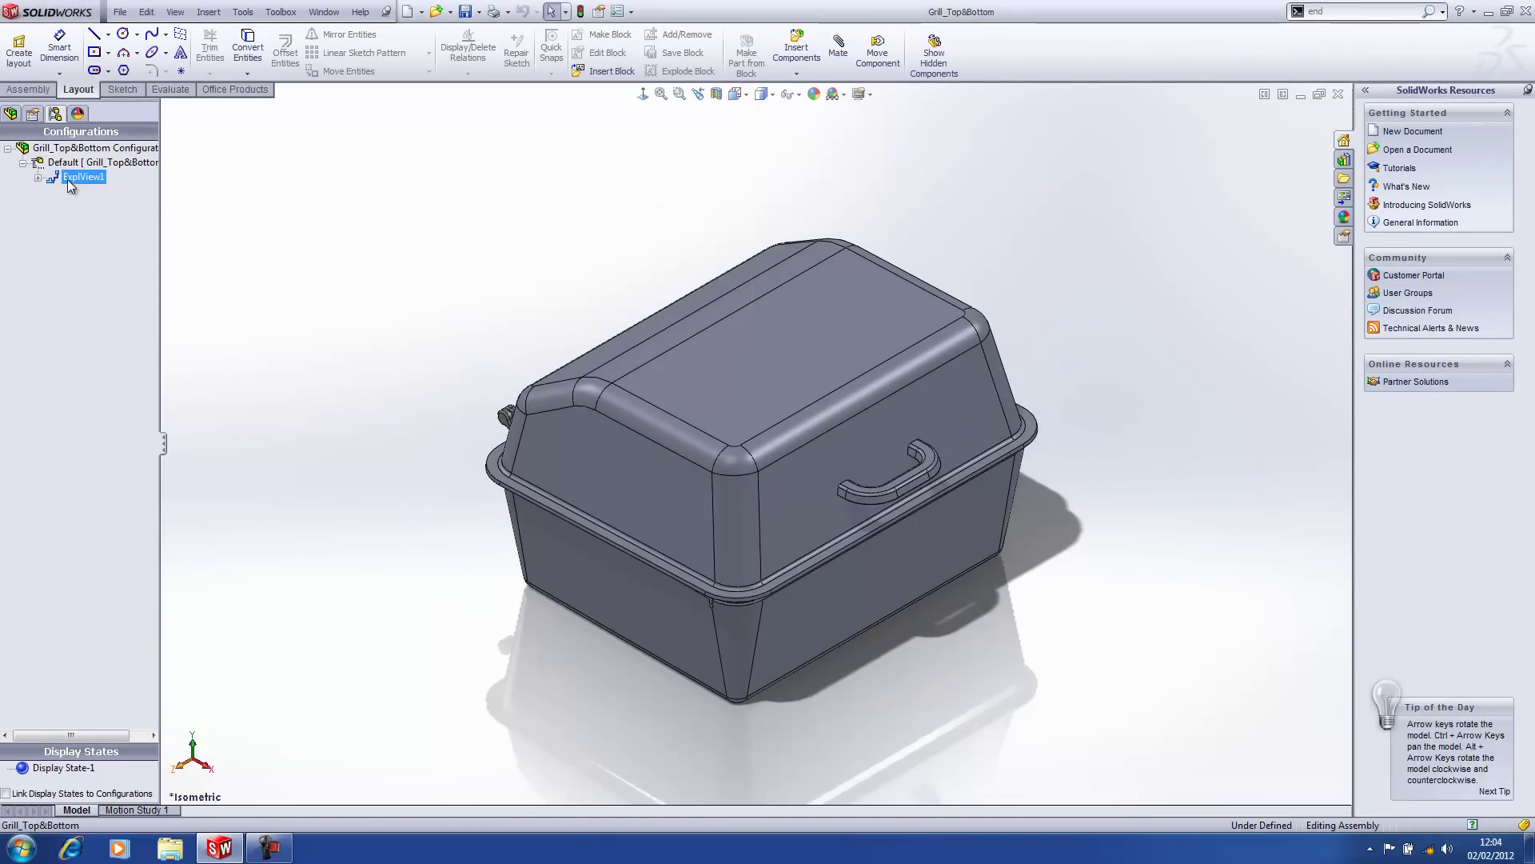
double_click(72, 177)
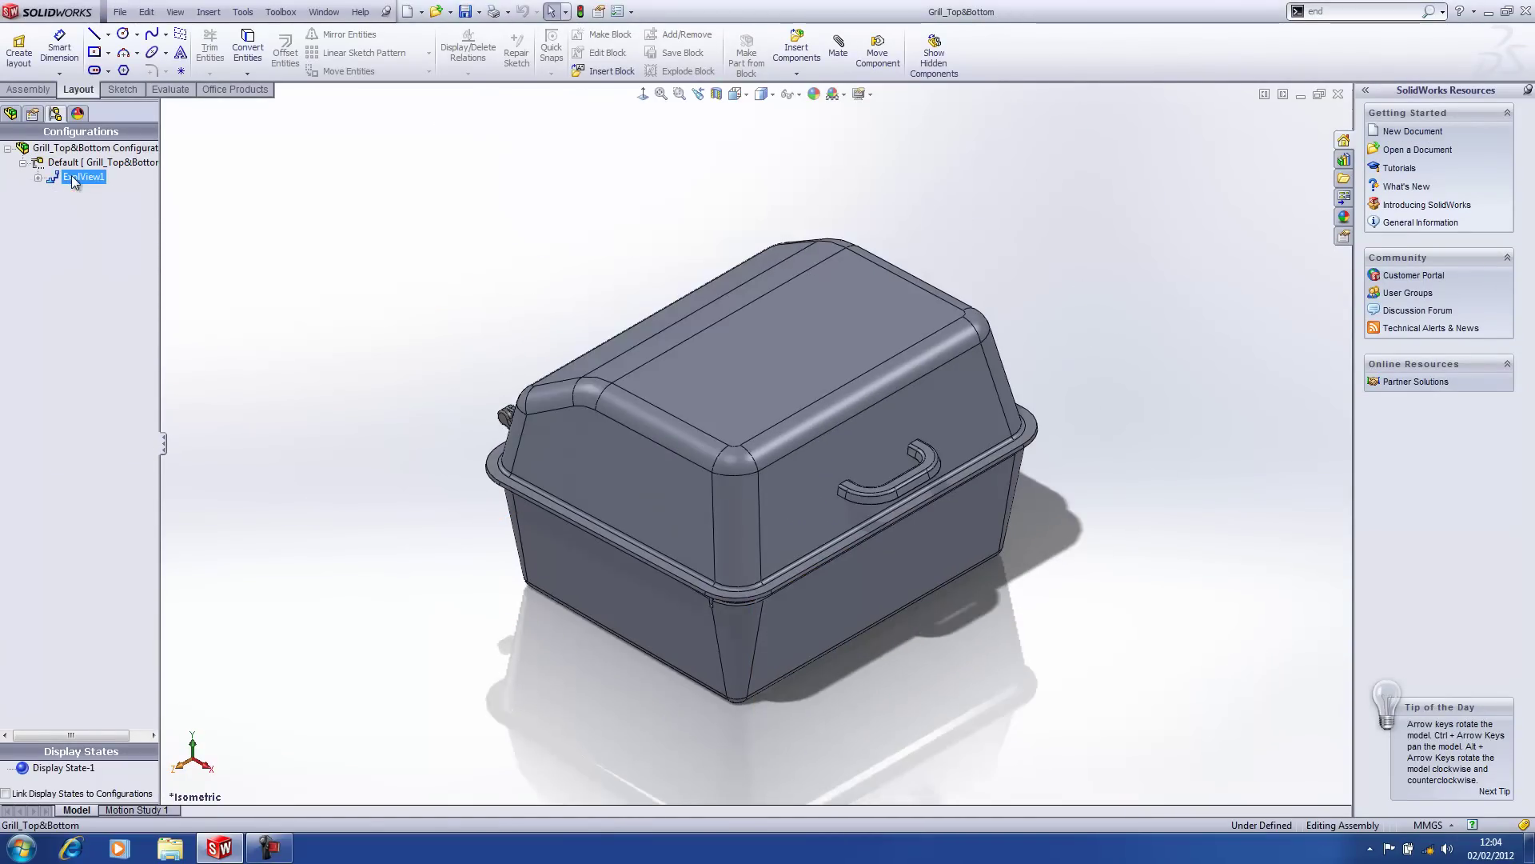
Create a new A3 drawing from the Grill_Top&Bottom assembly.
left_click(120, 11)
left_click(140, 30)
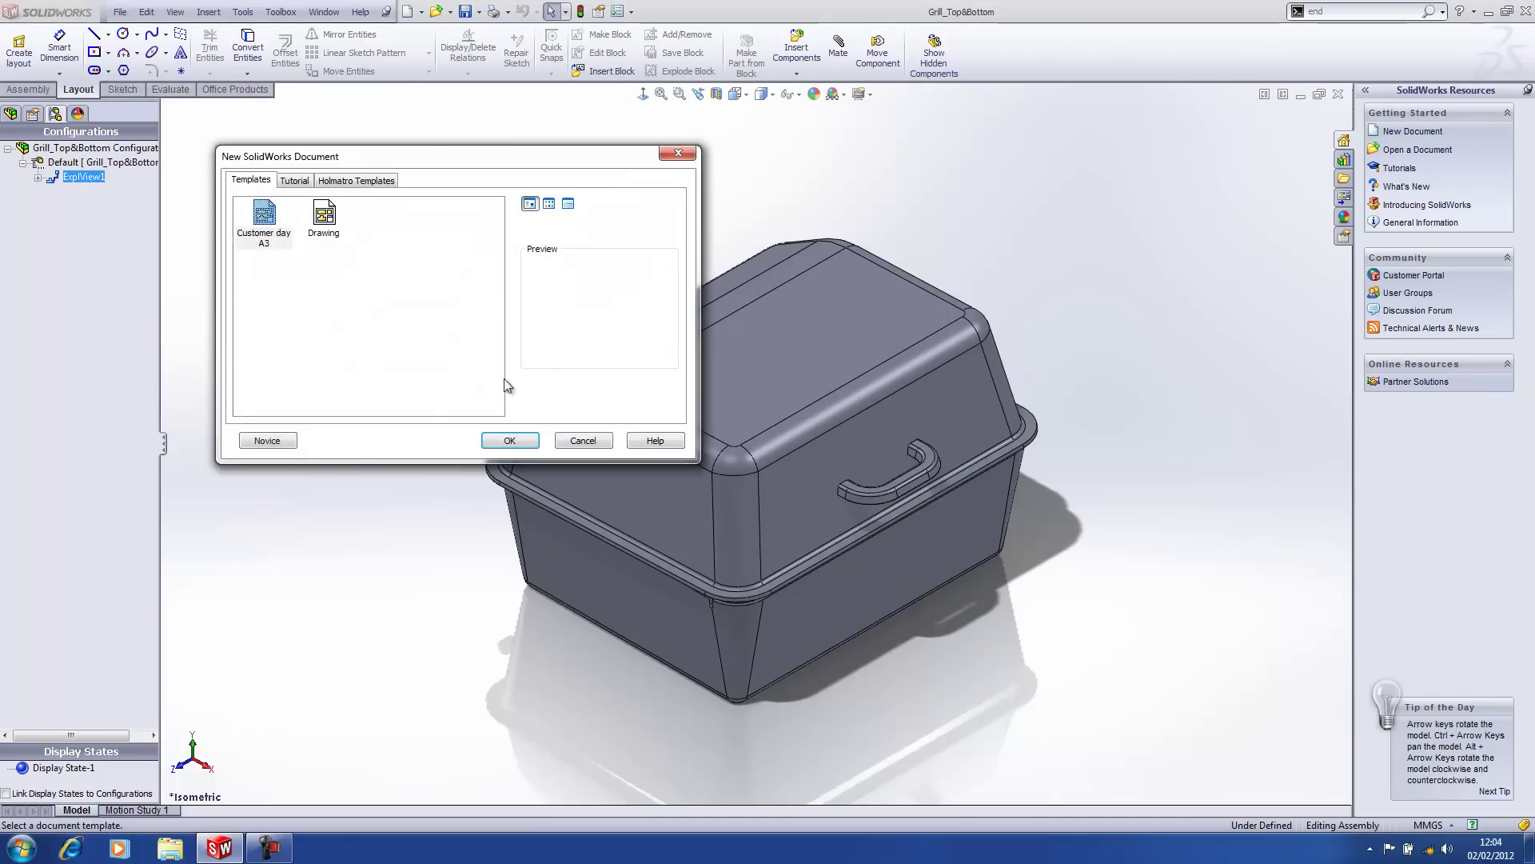
left_click(499, 441)
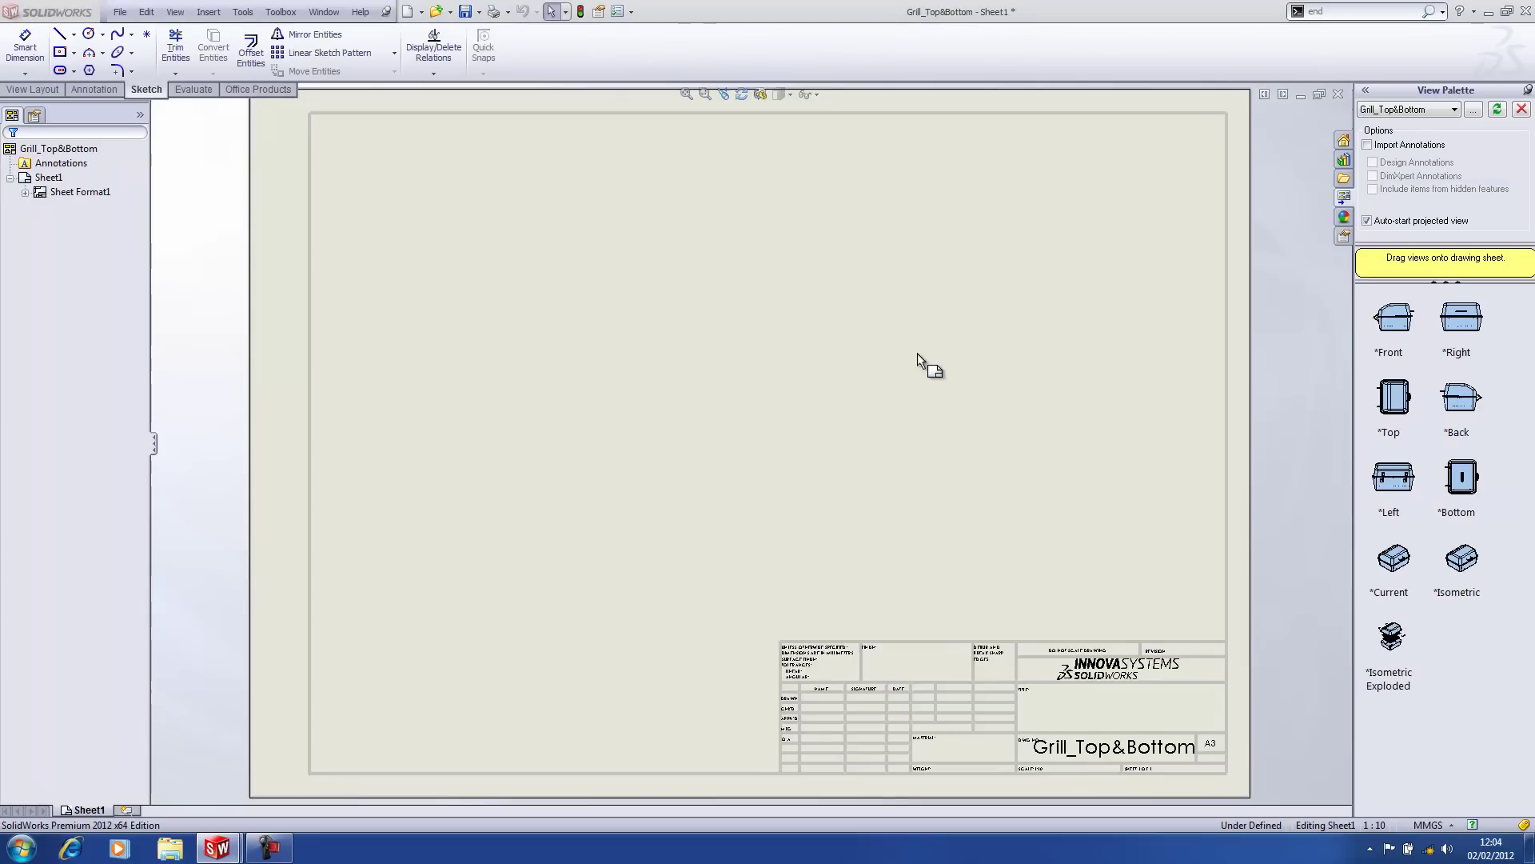
Place the isometric exploded view on the left half of the sheet and display it shaded with edges.
left_click(1393, 652)
mouse_move(1396, 652)
left_mouse_down()
mouse_move(1187, 632)
mouse_move(552, 438)
mouse_move(515, 491)
left_mouse_up()
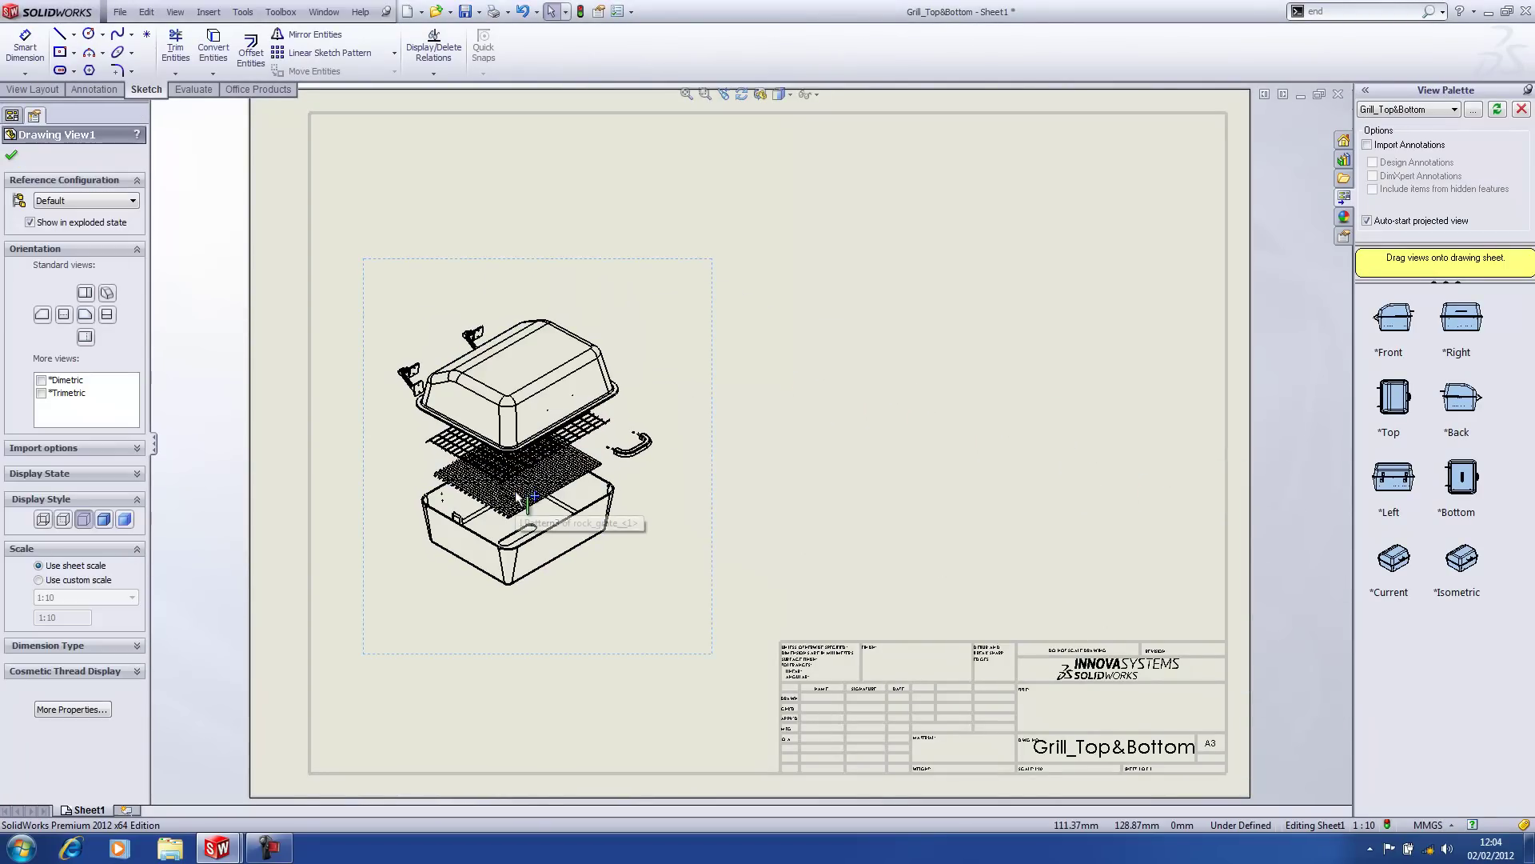
left_click(123, 520)
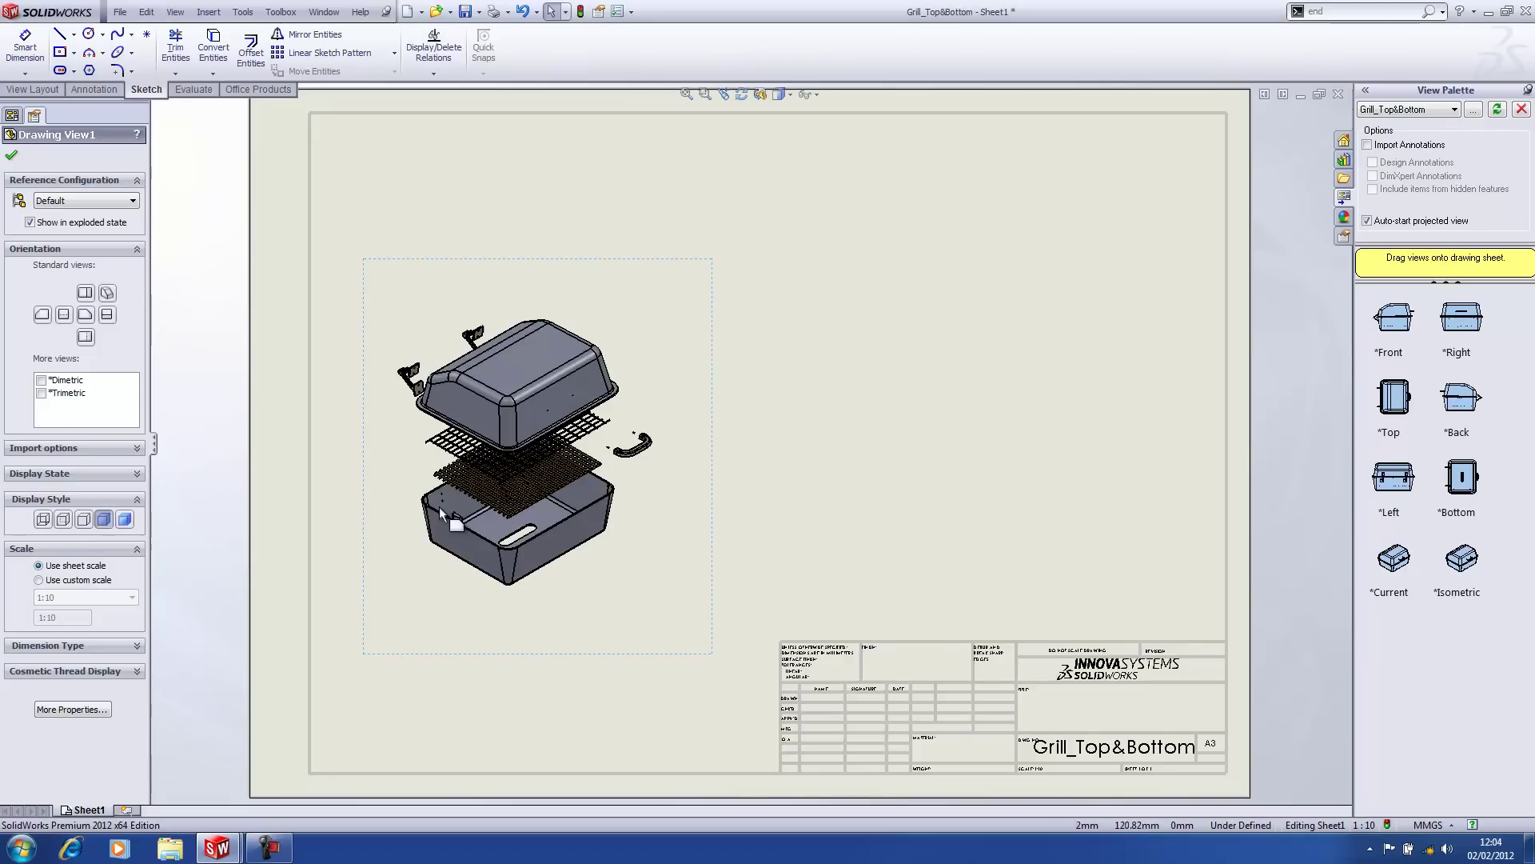
key("Escape")
Insert a top-level bill of materials using the BOM template, placing it at the sheet's upper right beside the exploded view.
left_click(667, 519)
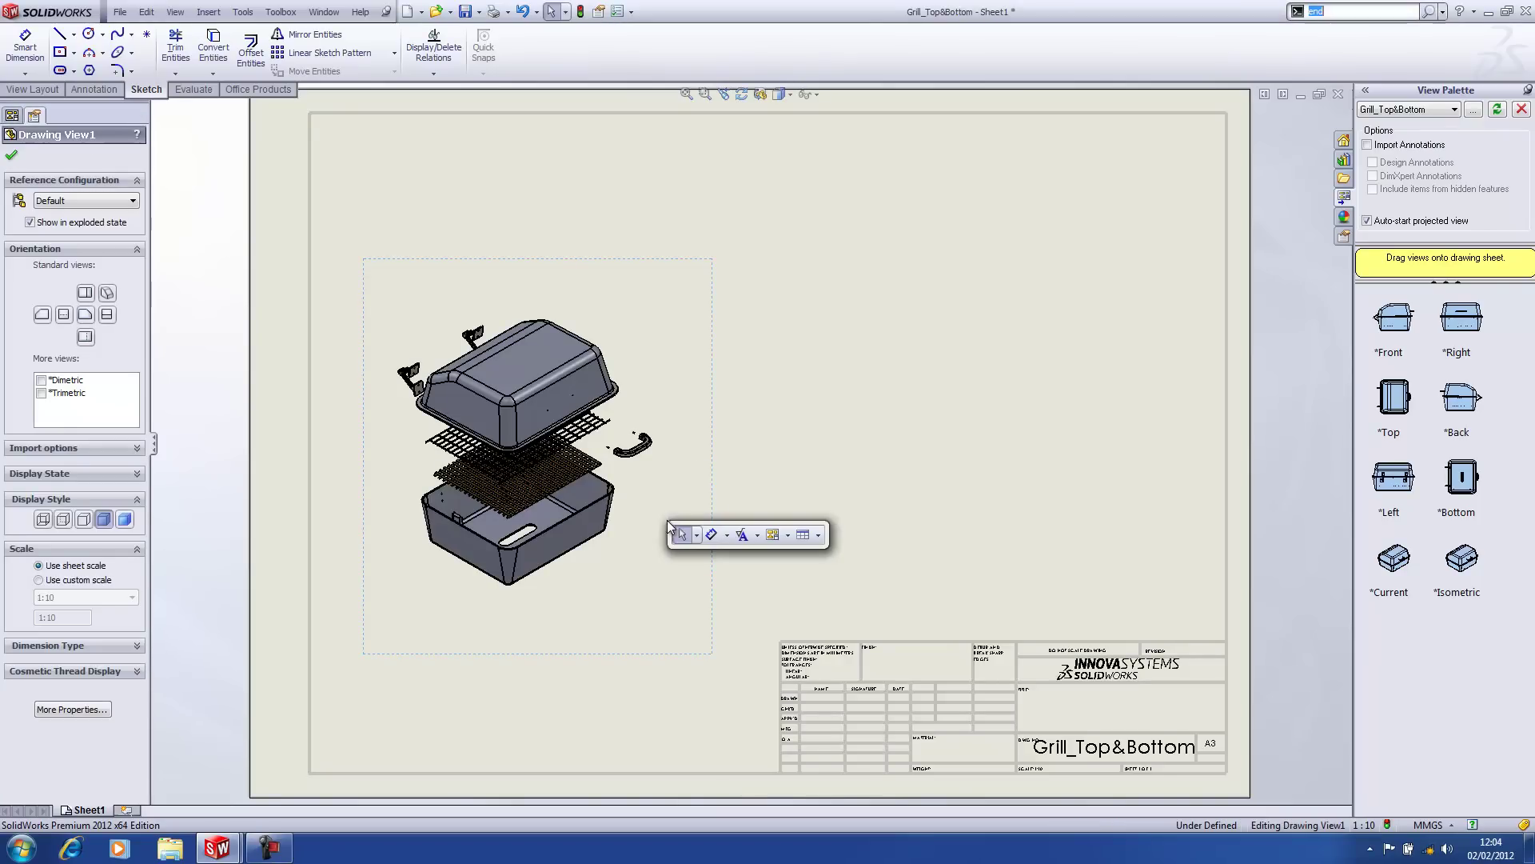
left_click(809, 536)
left_click(841, 587)
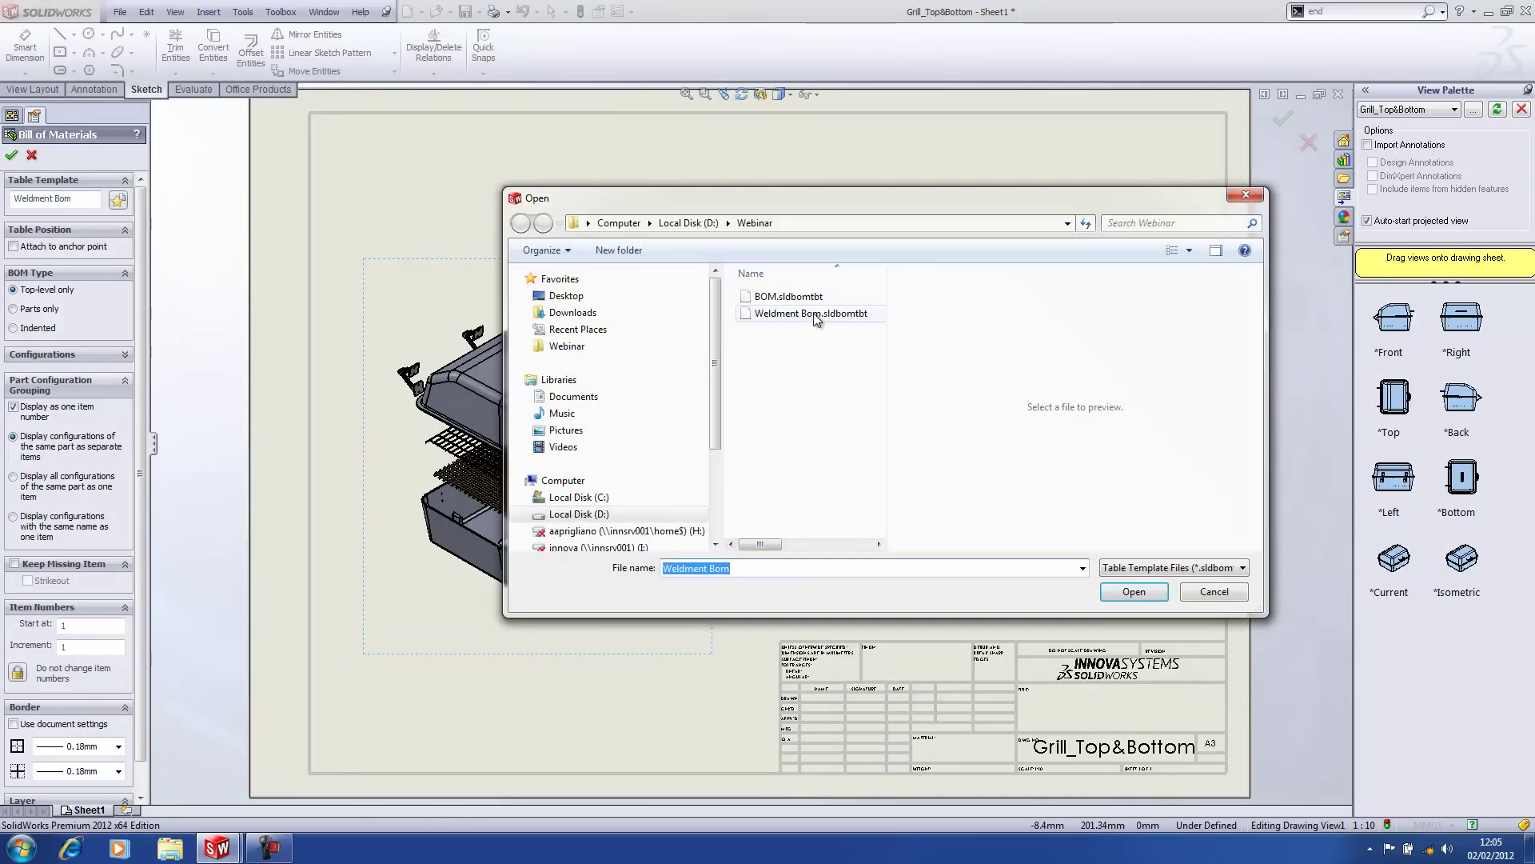
left_click(788, 297)
left_click(1136, 593)
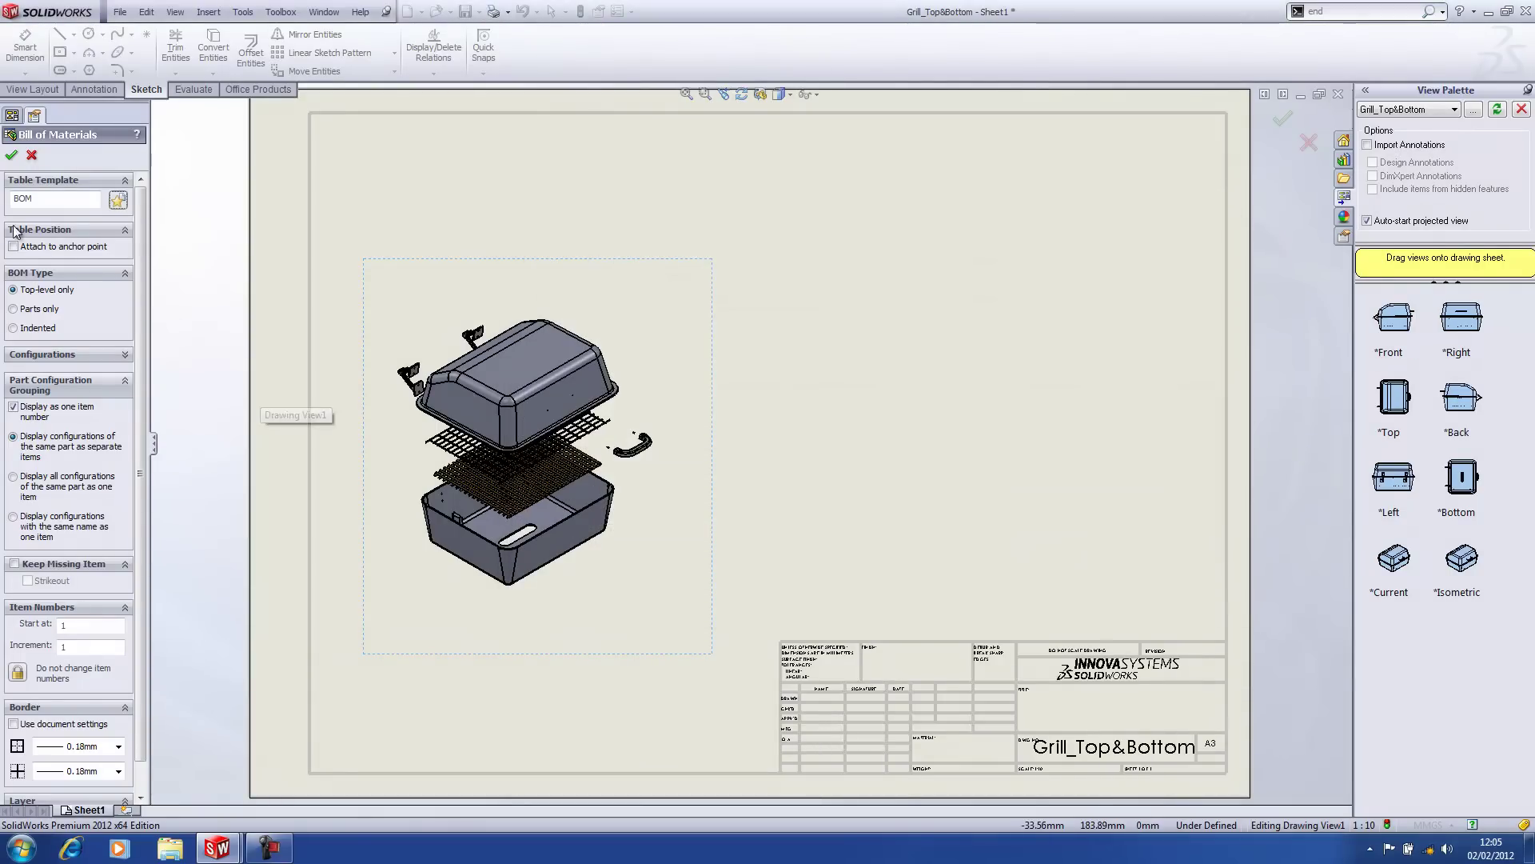
left_click(11, 155)
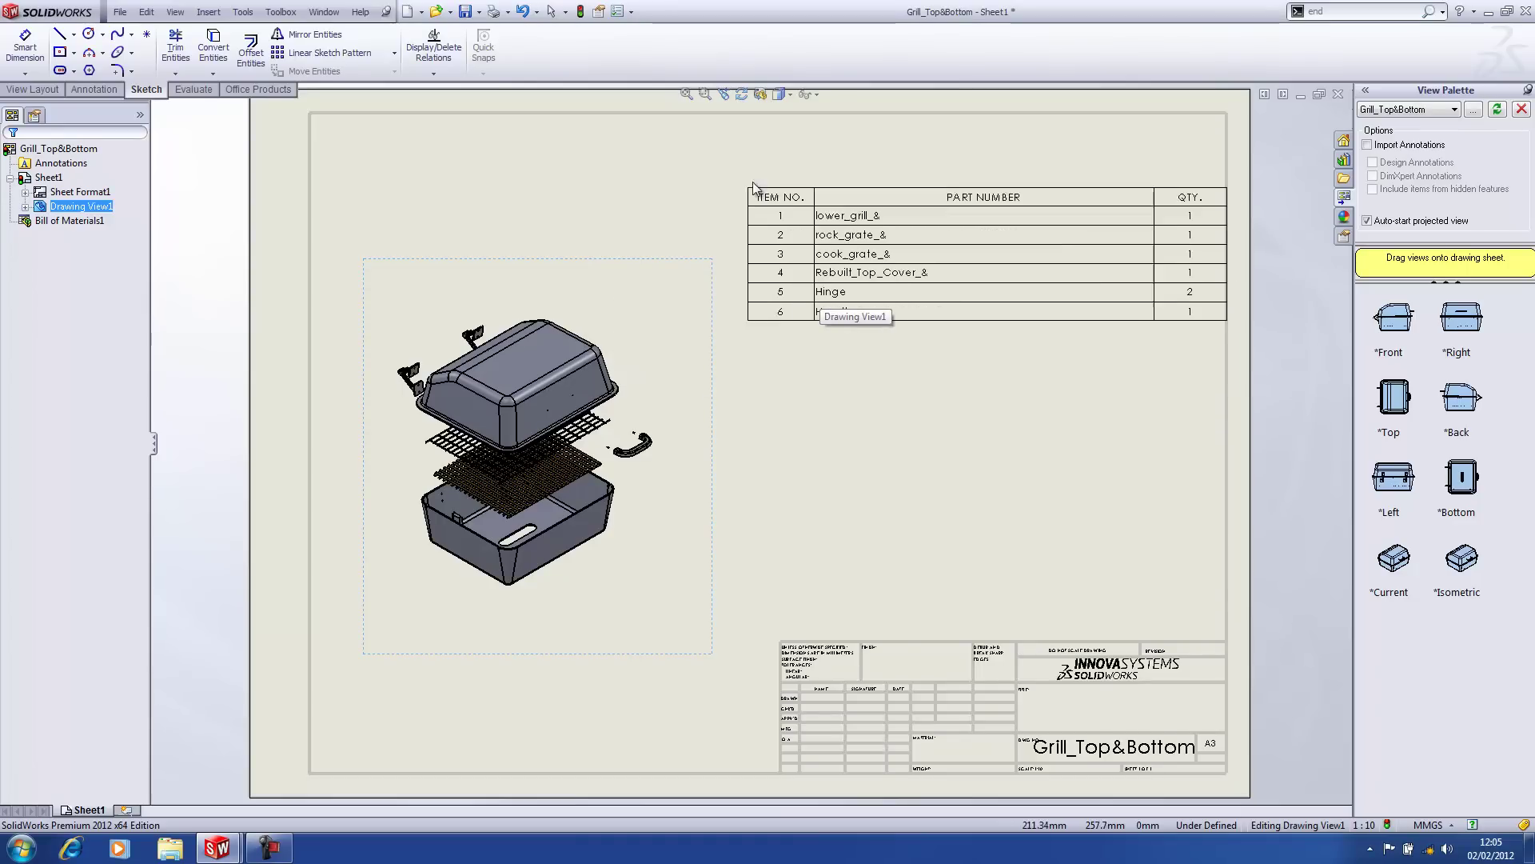
left_click(736, 175)
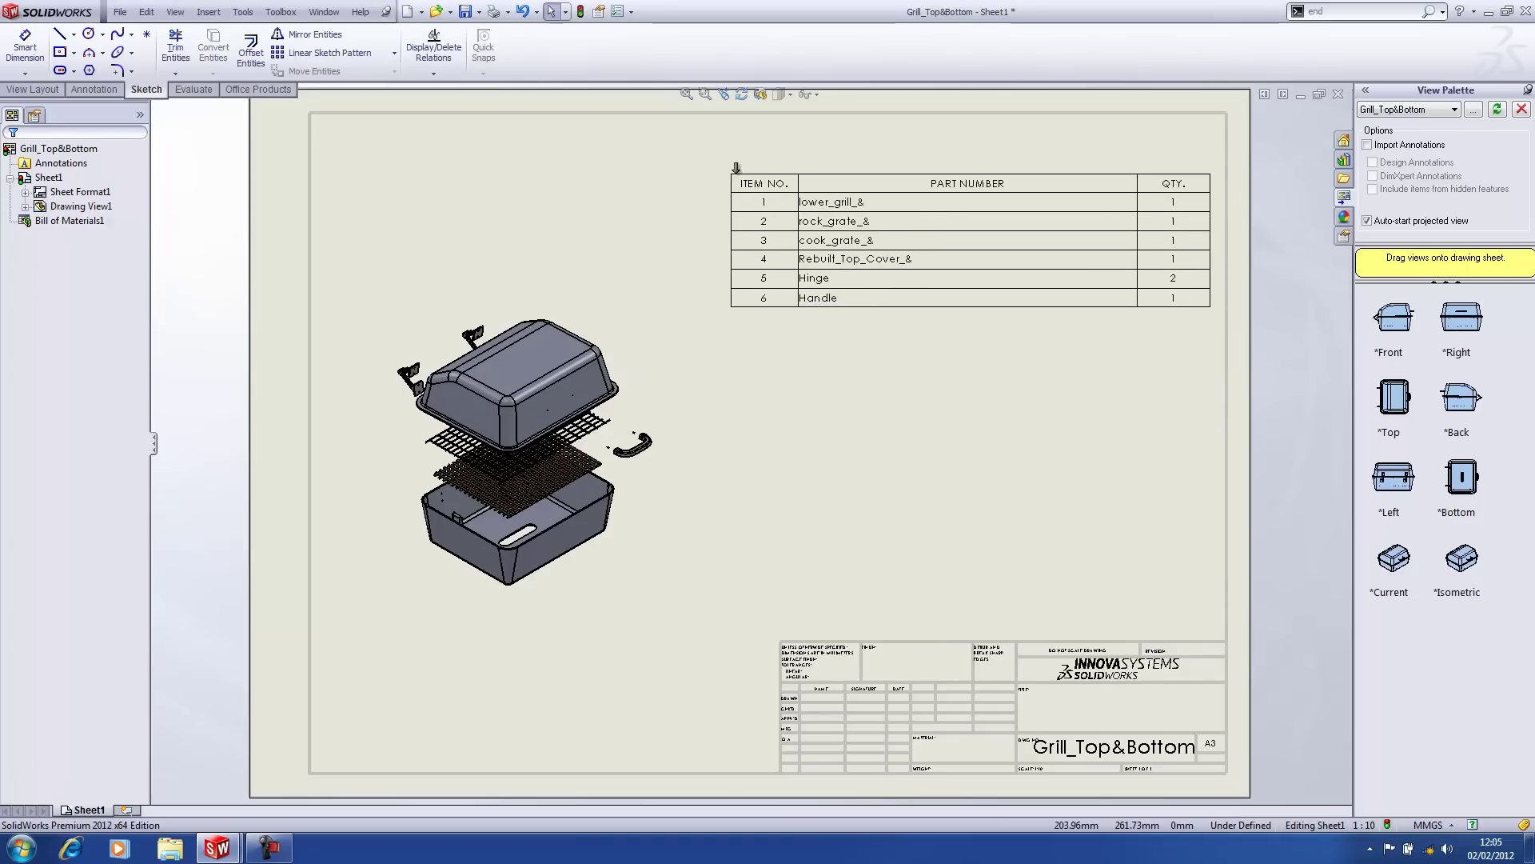
left_click(734, 166)
Add automatic circular item-number balloons around the exploded view.
scroll(719, 136, "down", 1)
left_click(694, 386)
key("s")
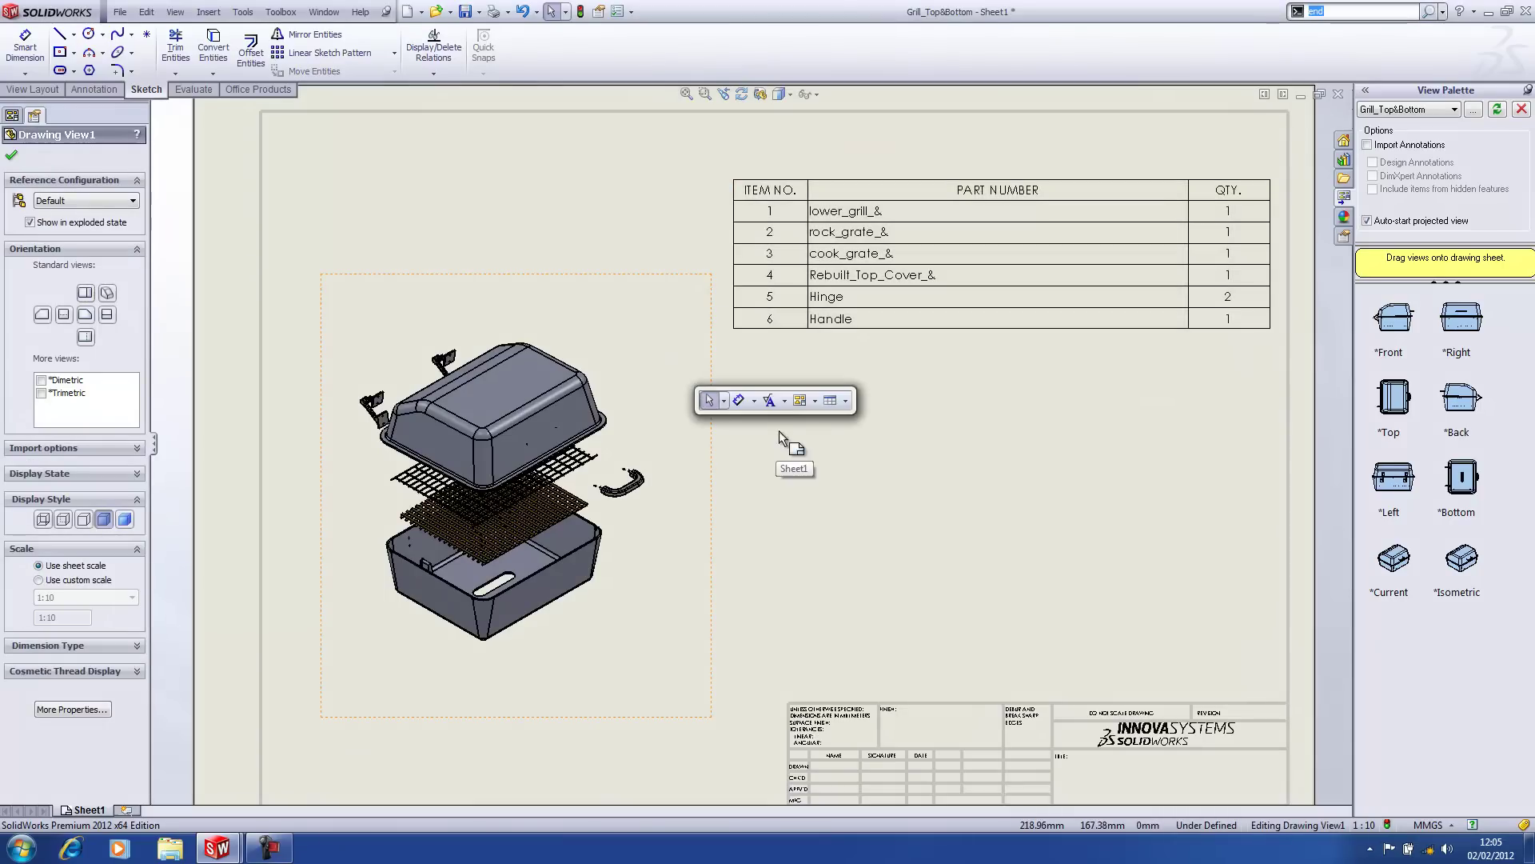
left_click(775, 403)
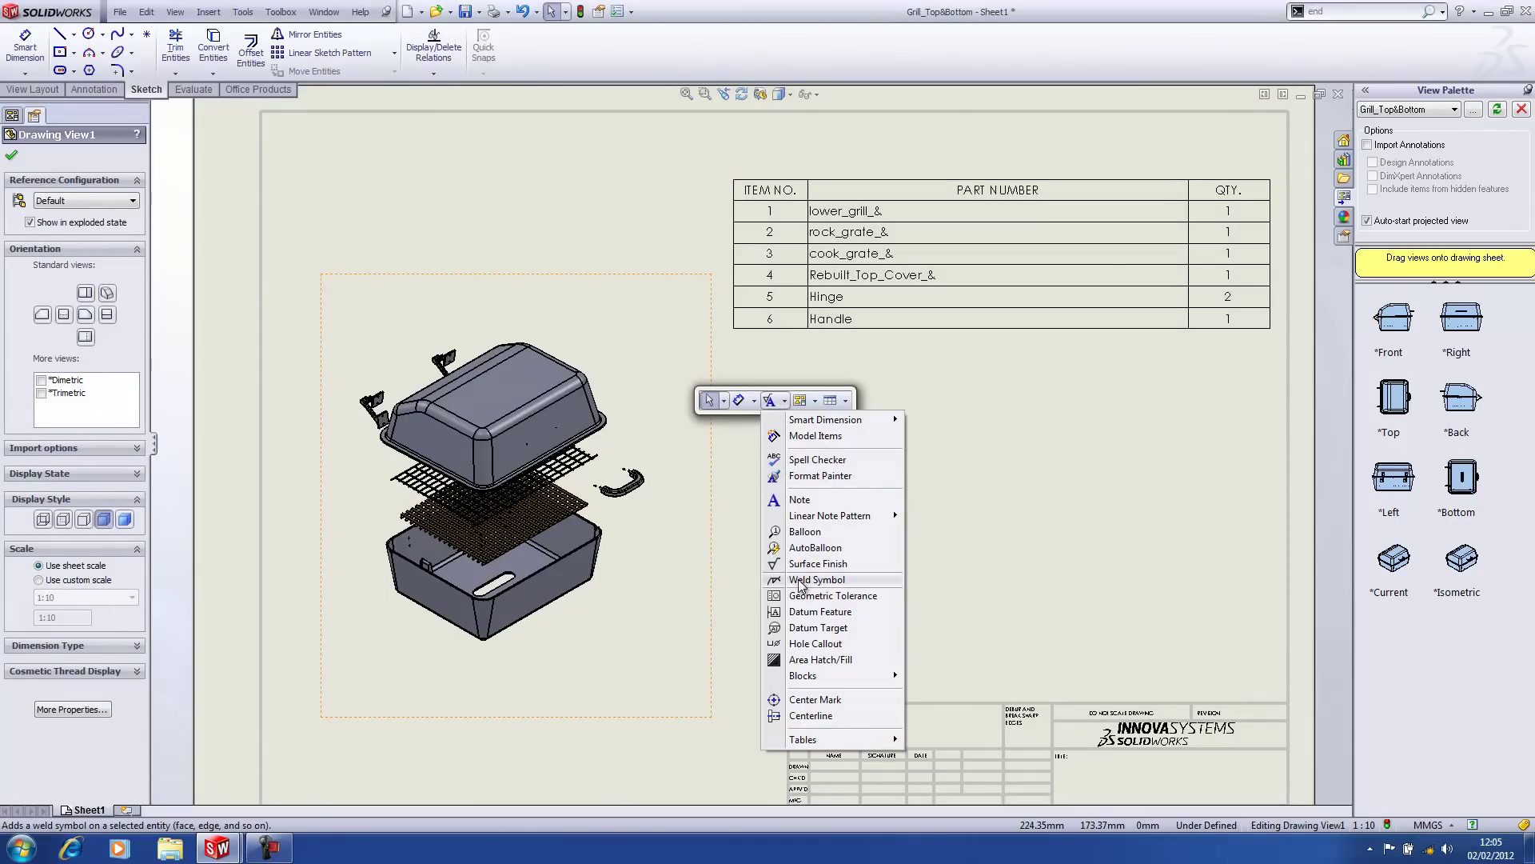
left_click(809, 549)
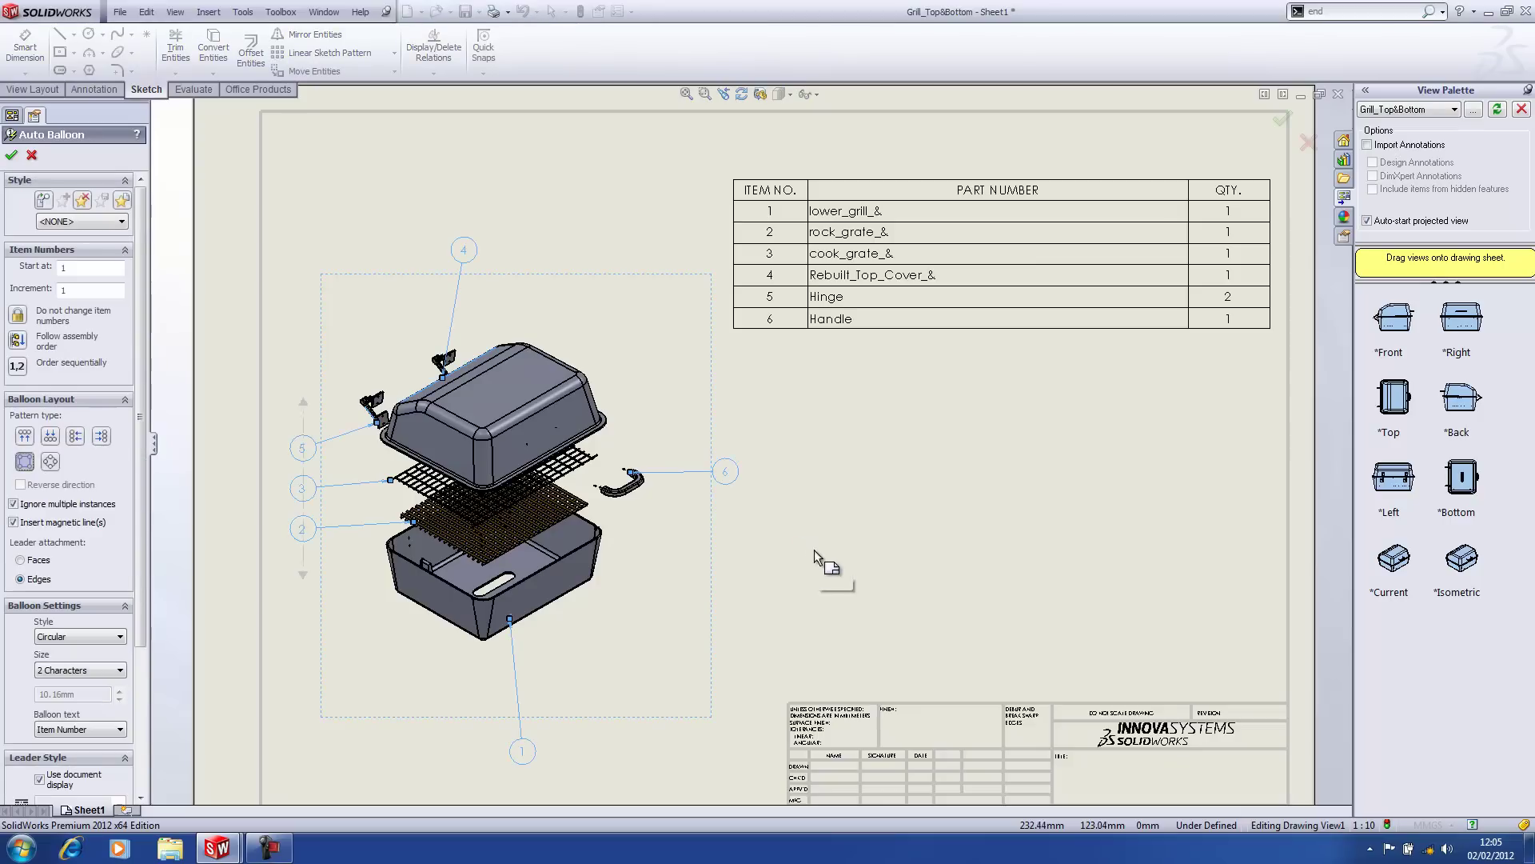
left_click(11, 155)
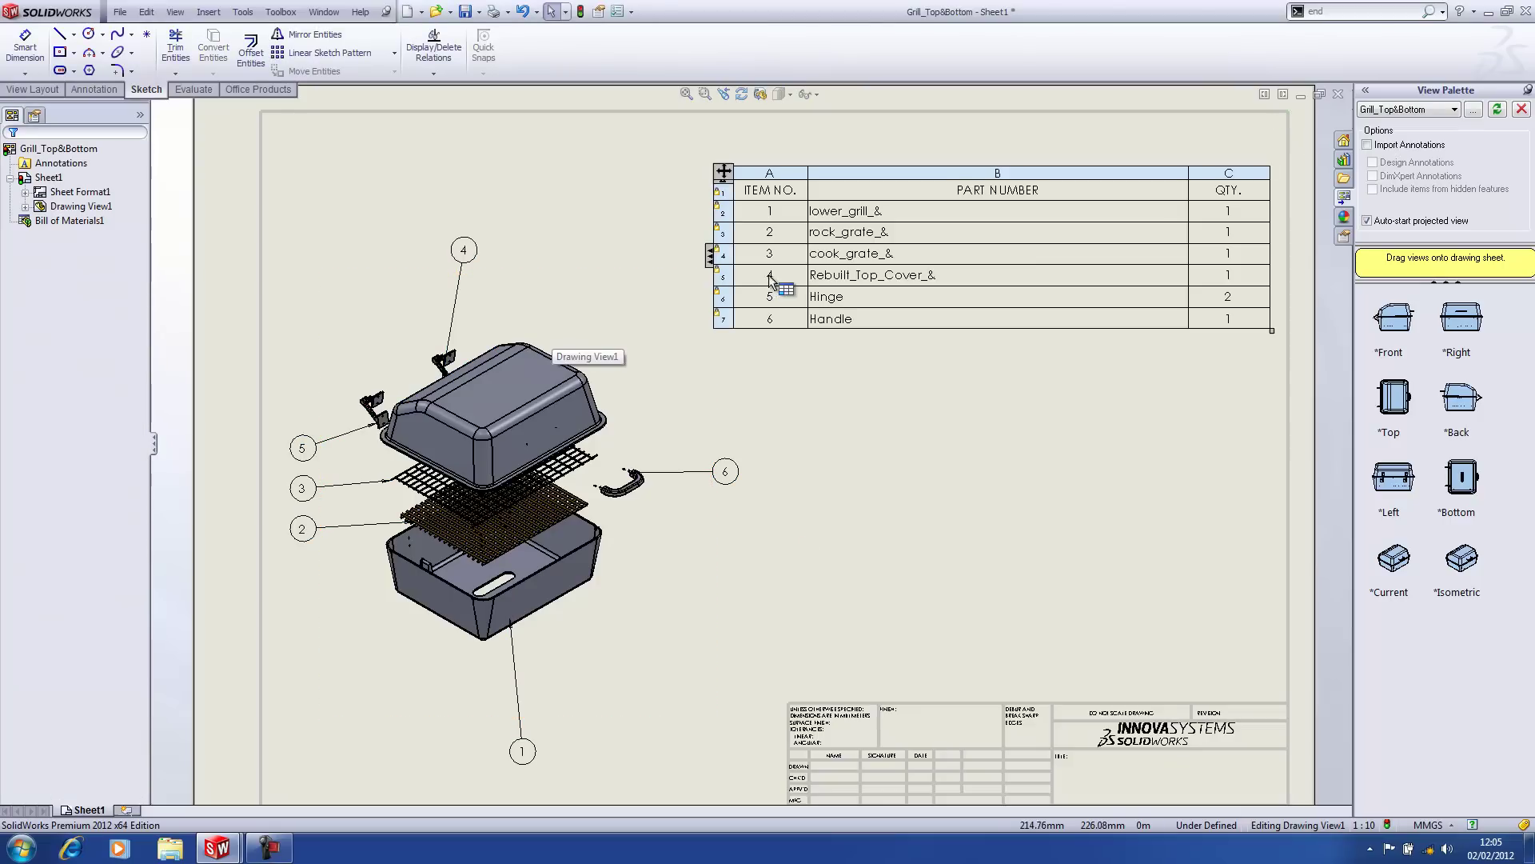
Expand the bill of materials' assembly structure and dissolve the Handle subassembly into its components.
left_click(709, 254)
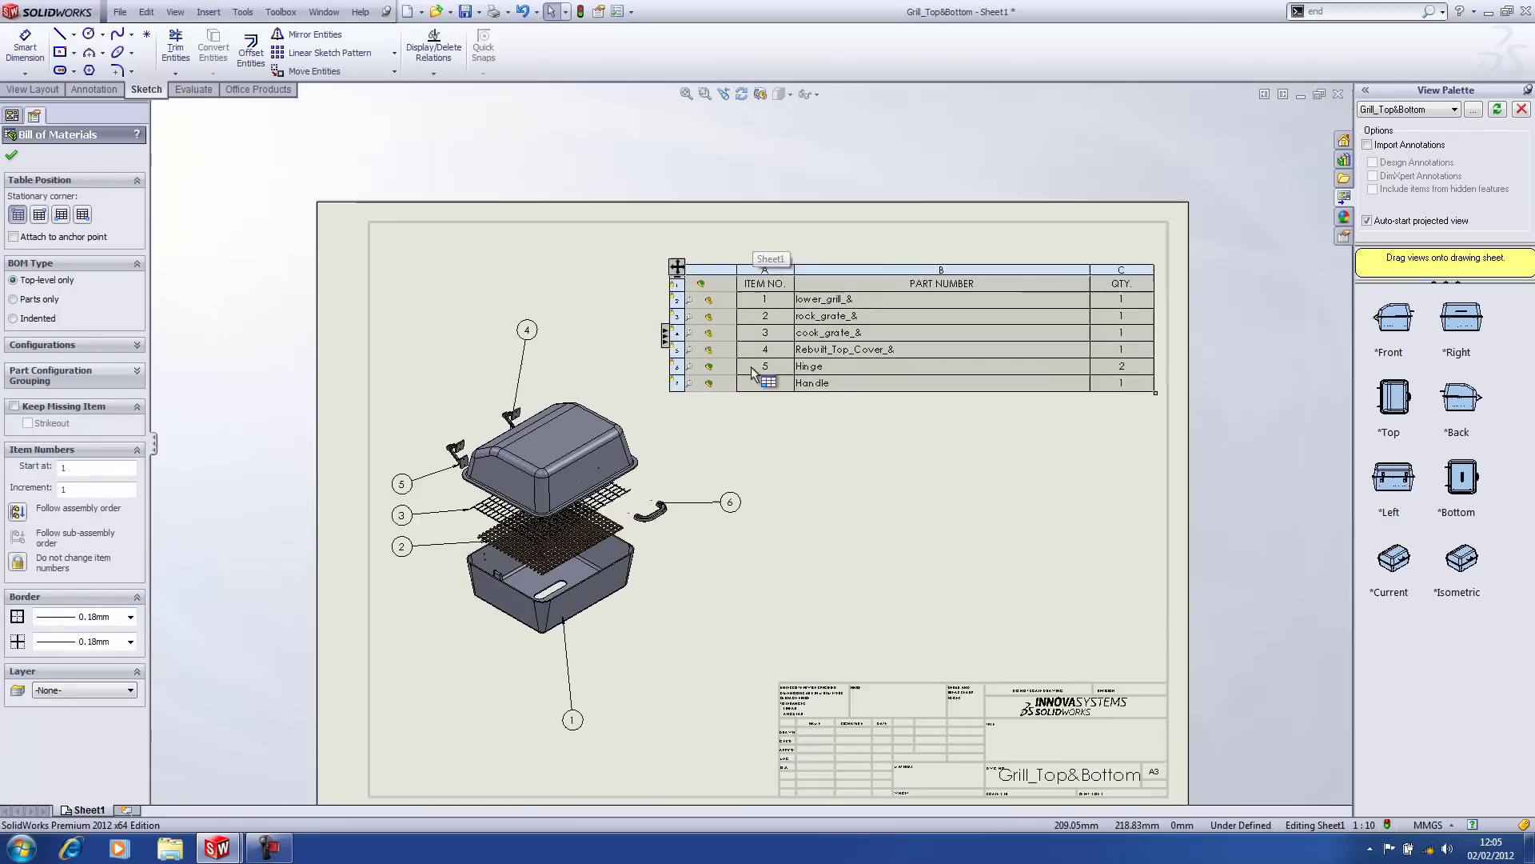
scroll(780, 356, "down", 4)
scroll(780, 355, "down", 1)
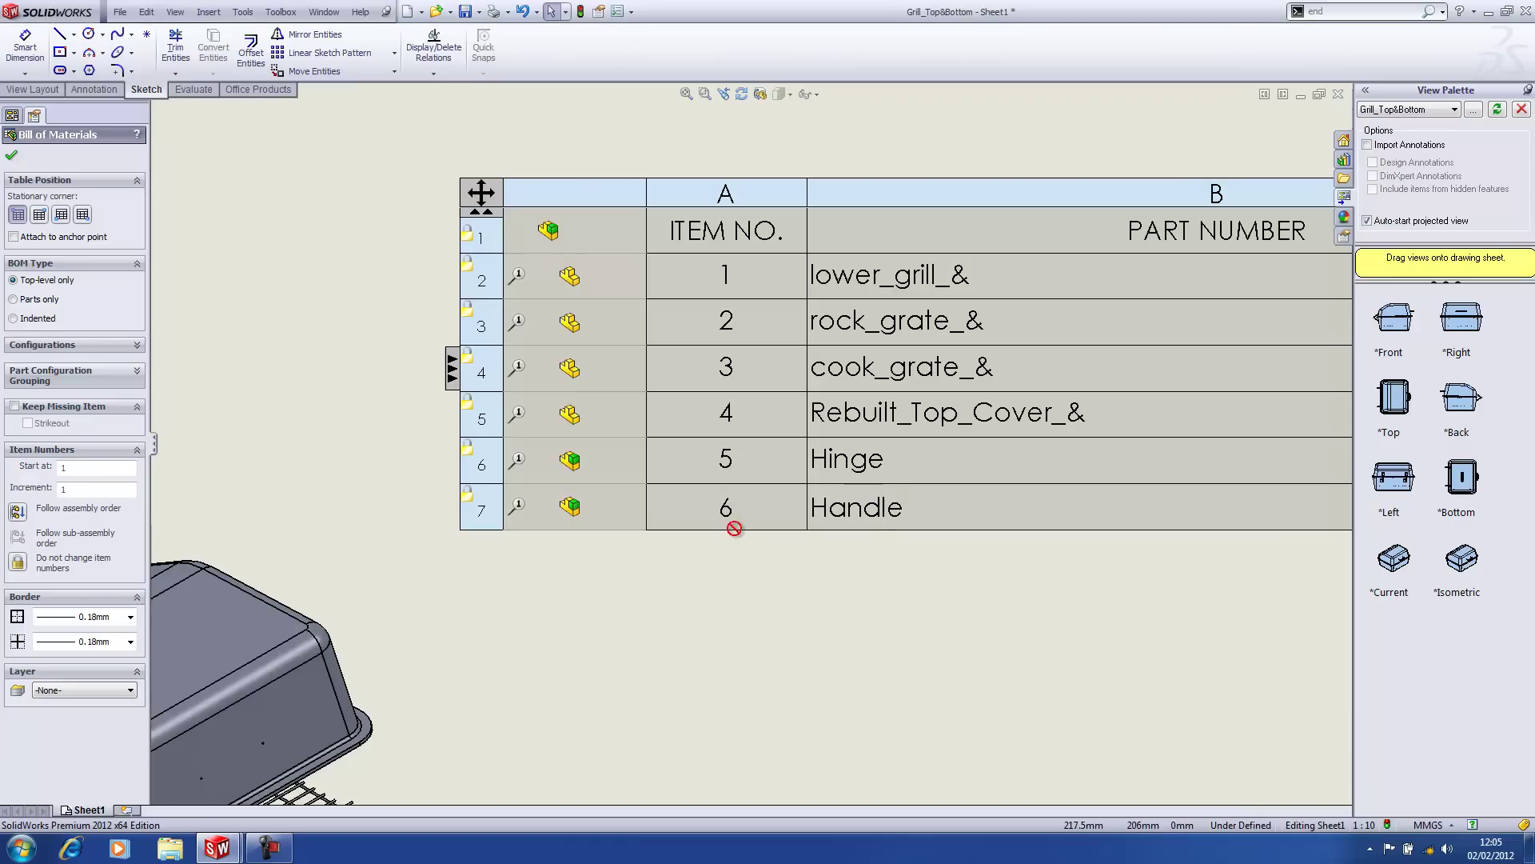
left_click(570, 506)
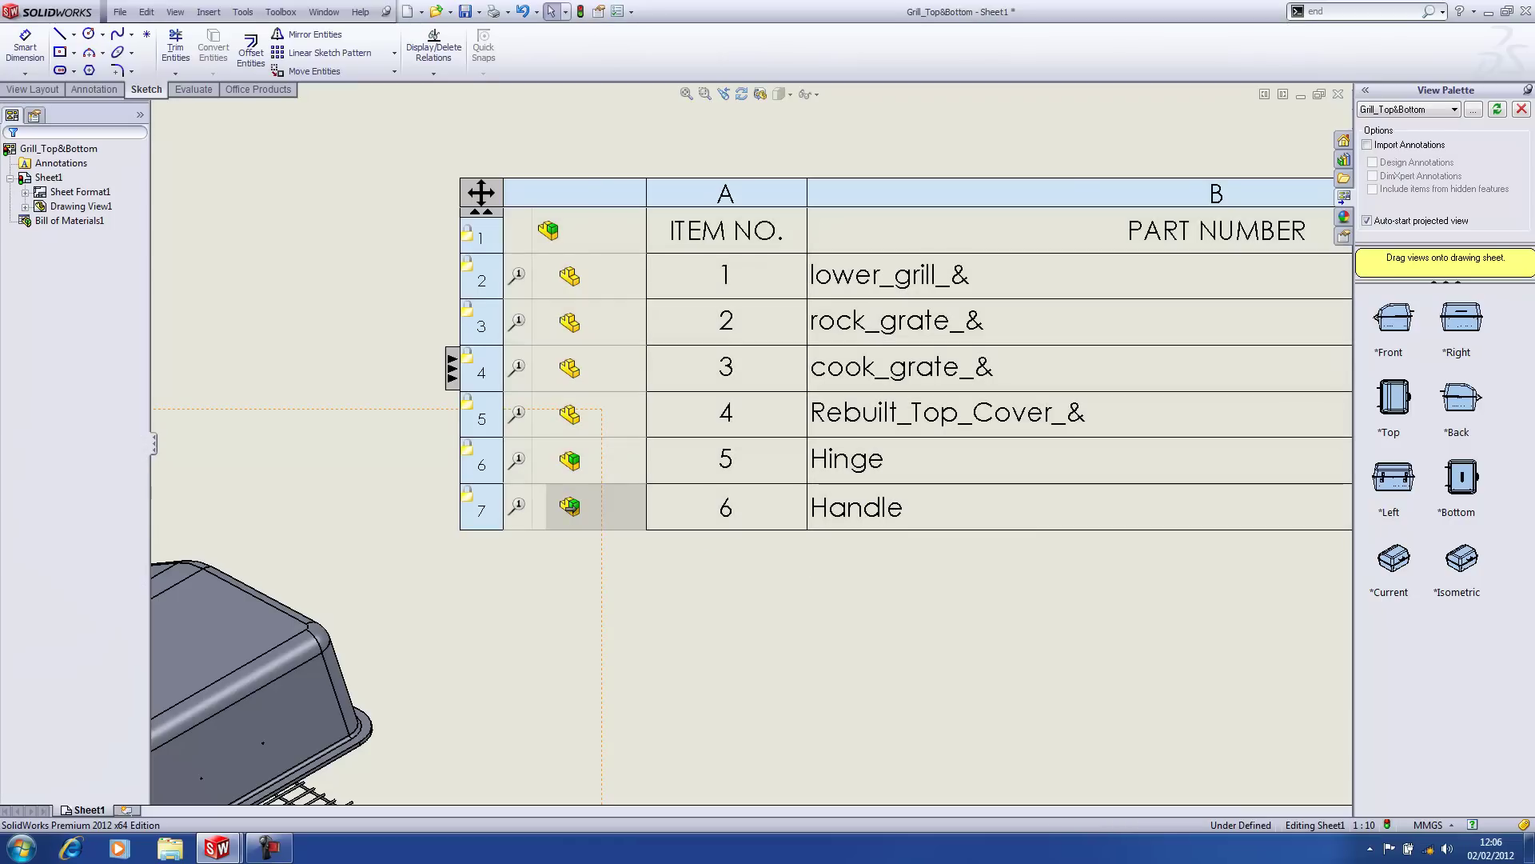
right_click(570, 506)
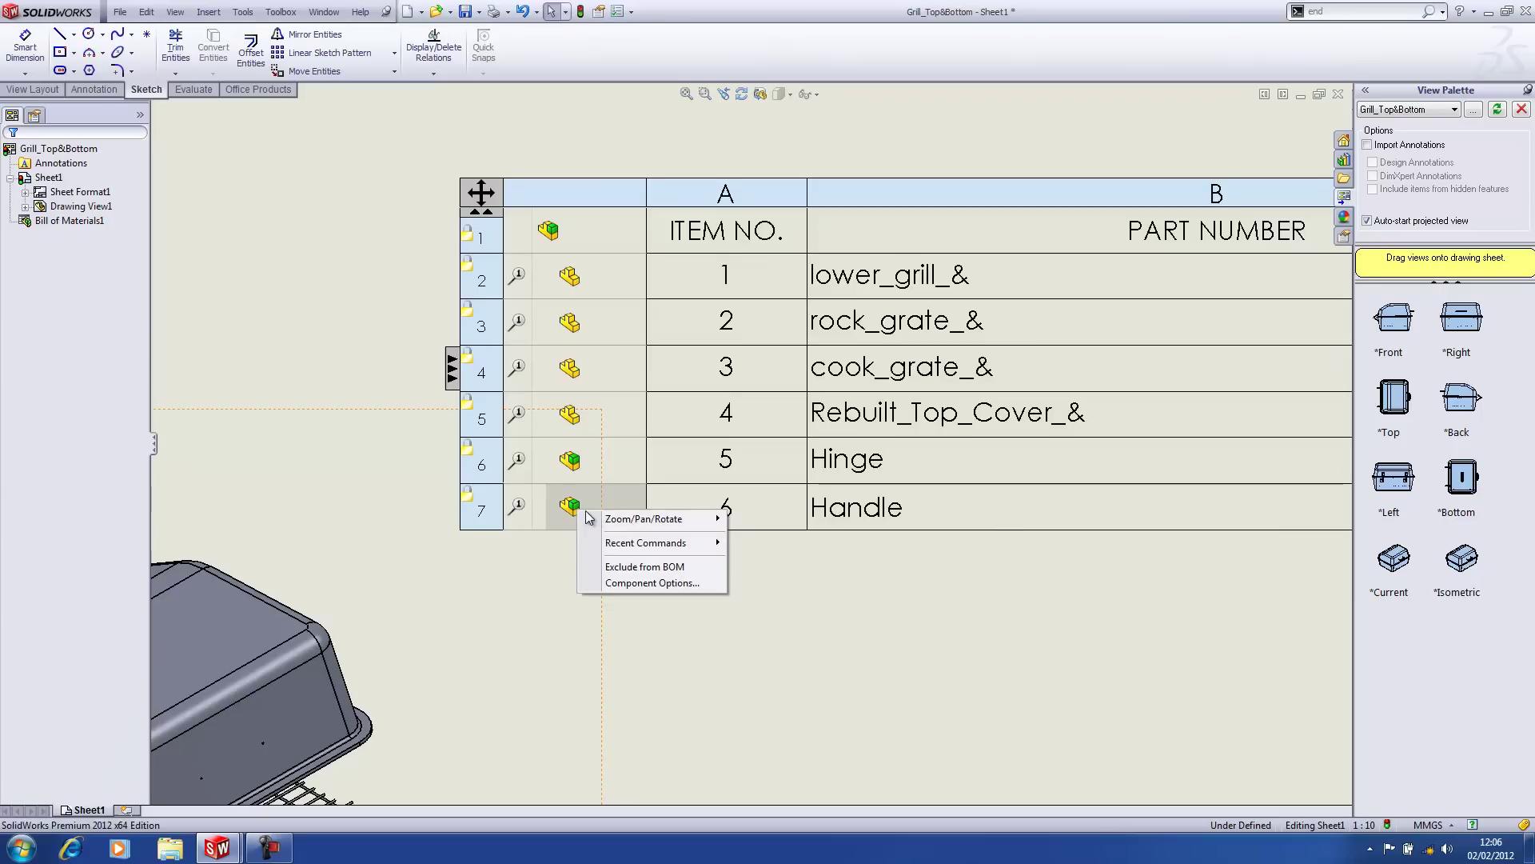
left_click(640, 584)
left_click(657, 751)
left_click(652, 622)
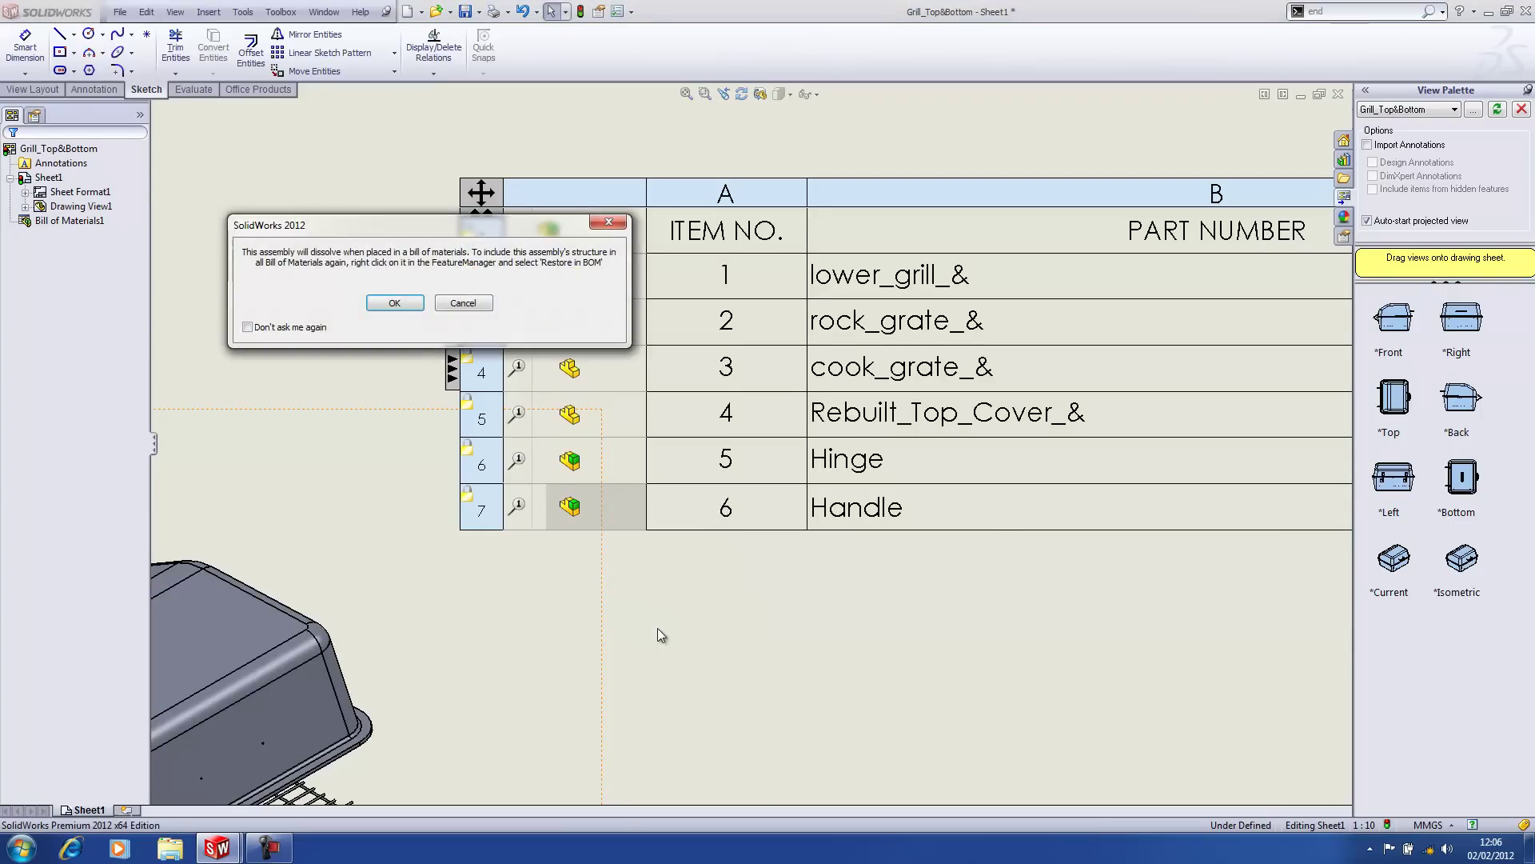
left_click(400, 298)
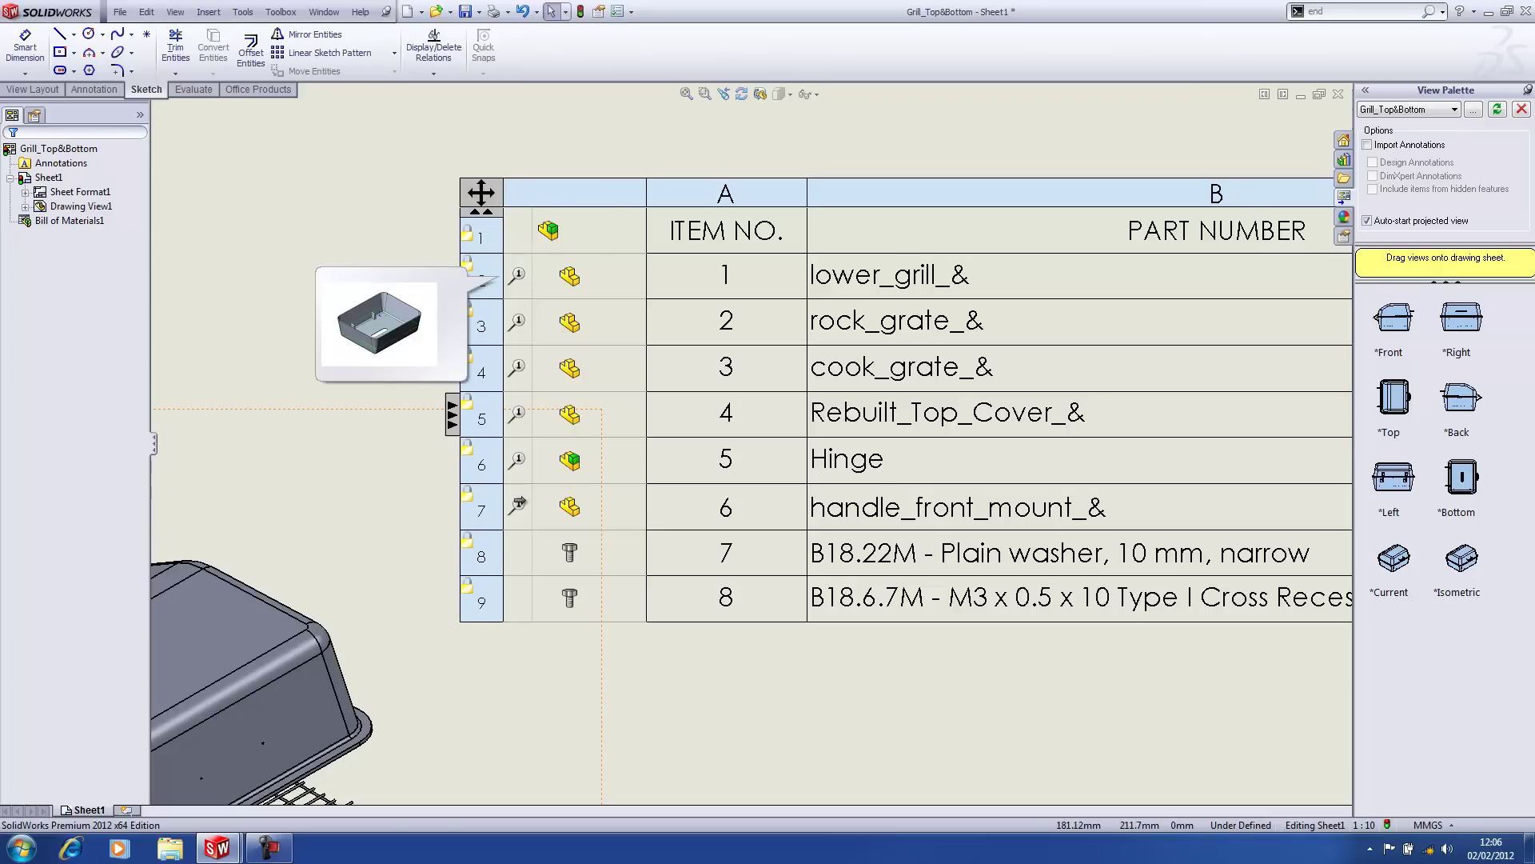
Add balloons to the screw and the plain washer at the upper end of the handle in the exploded view.
left_click(452, 724)
scroll(469, 680, "down", 5)
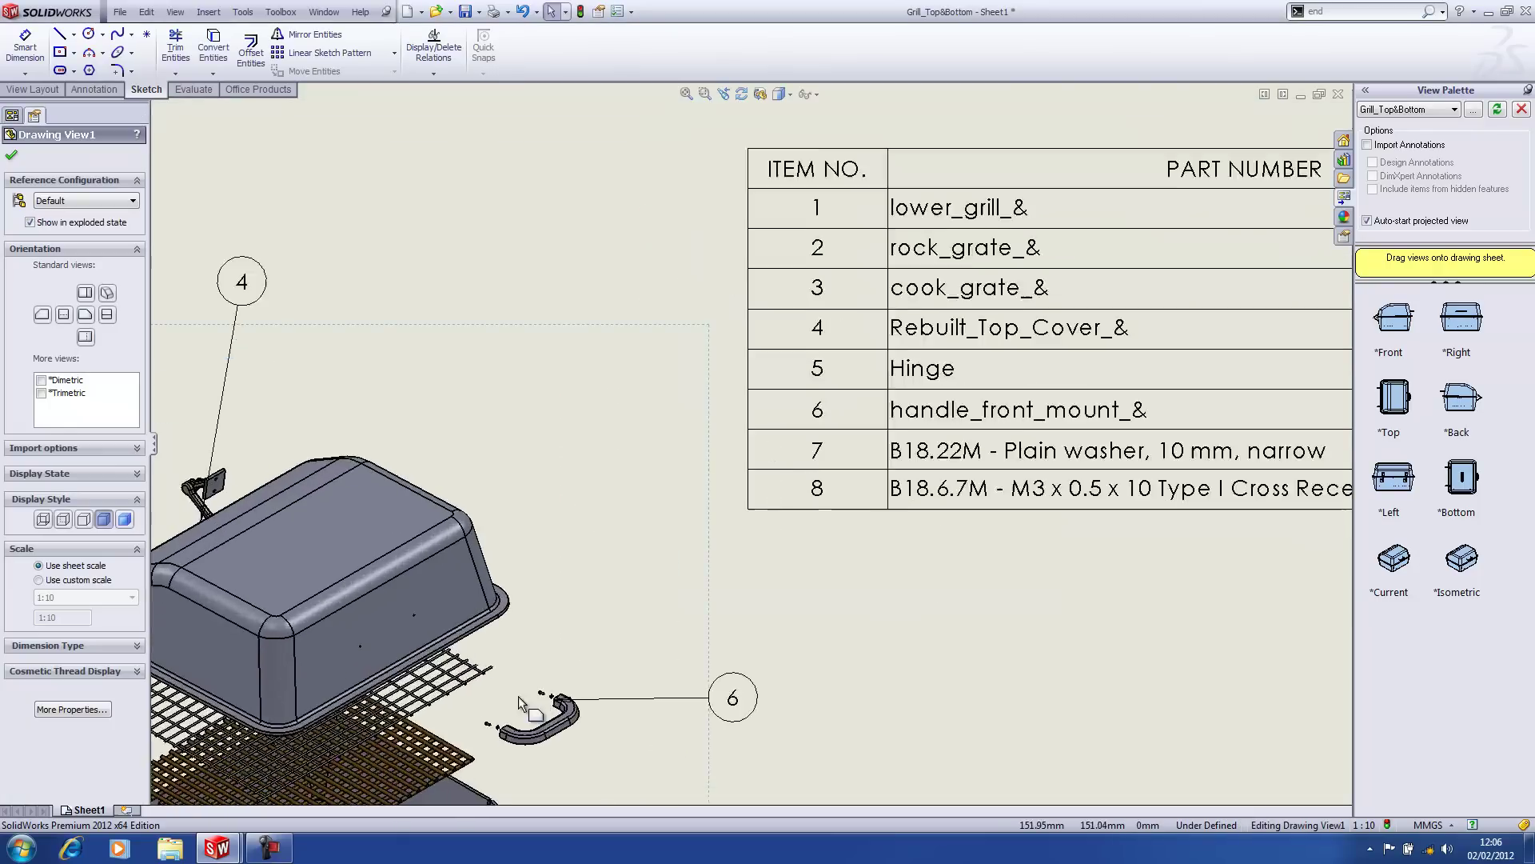
right_click(618, 632)
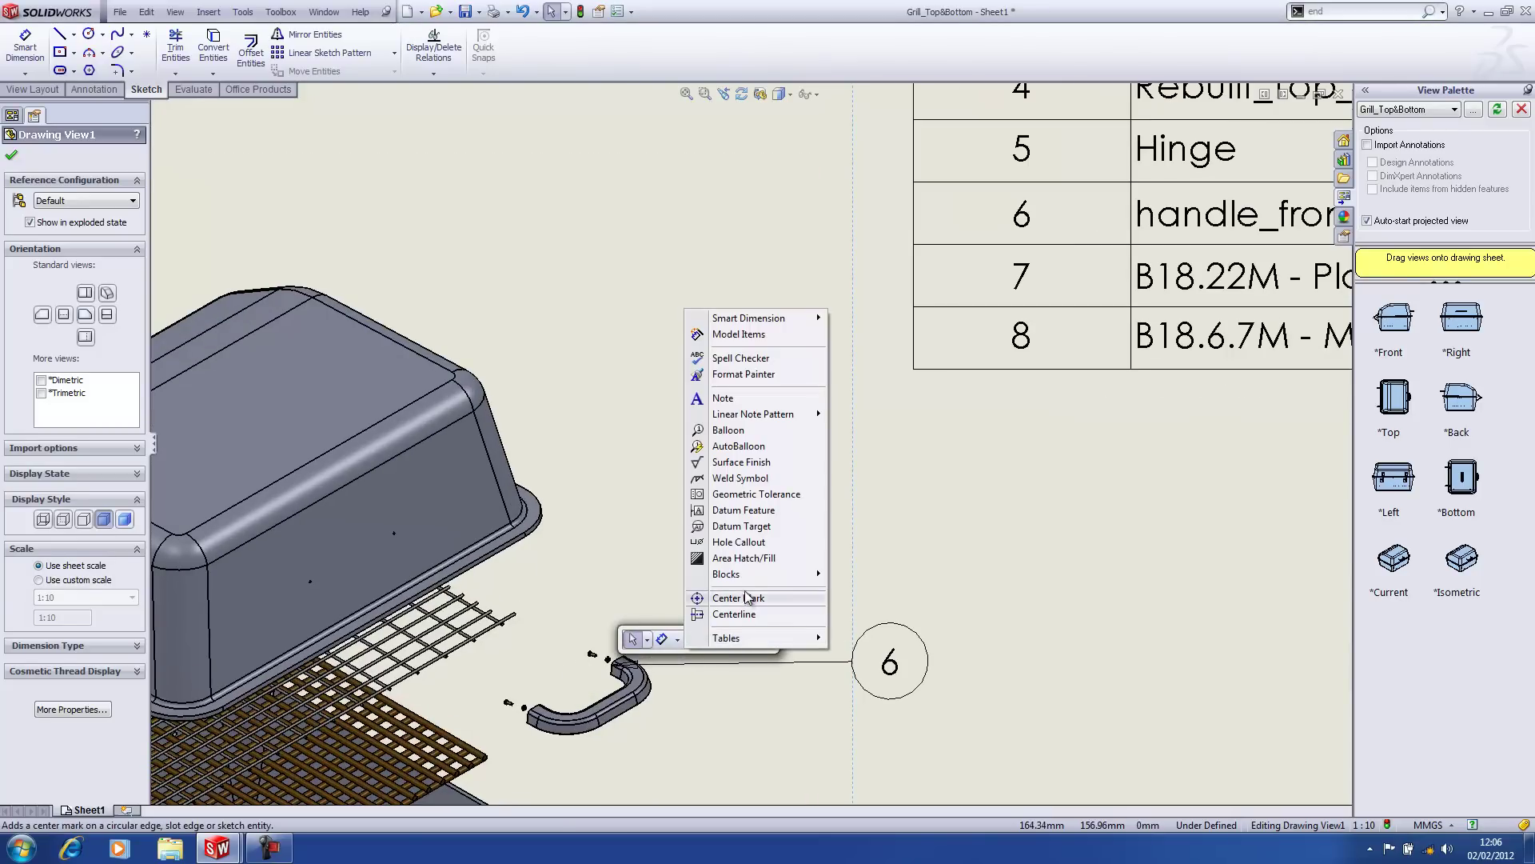
left_click(767, 430)
left_click(592, 654)
left_click(793, 429)
left_click(610, 660)
left_click(866, 499)
key("Escape")
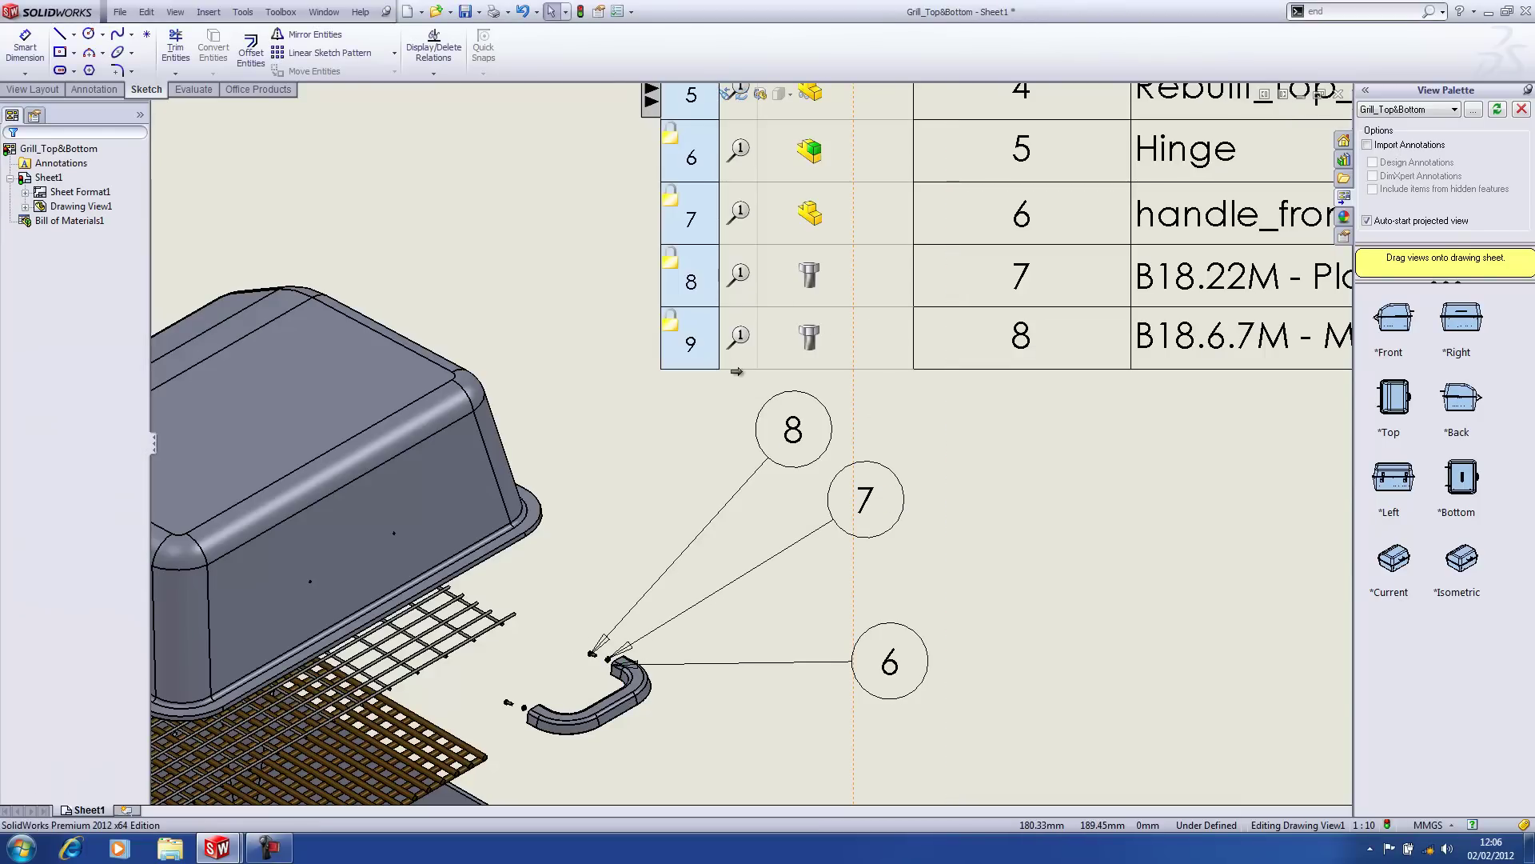
Examine the empty title block and the drawing's custom file properties.
key("f")
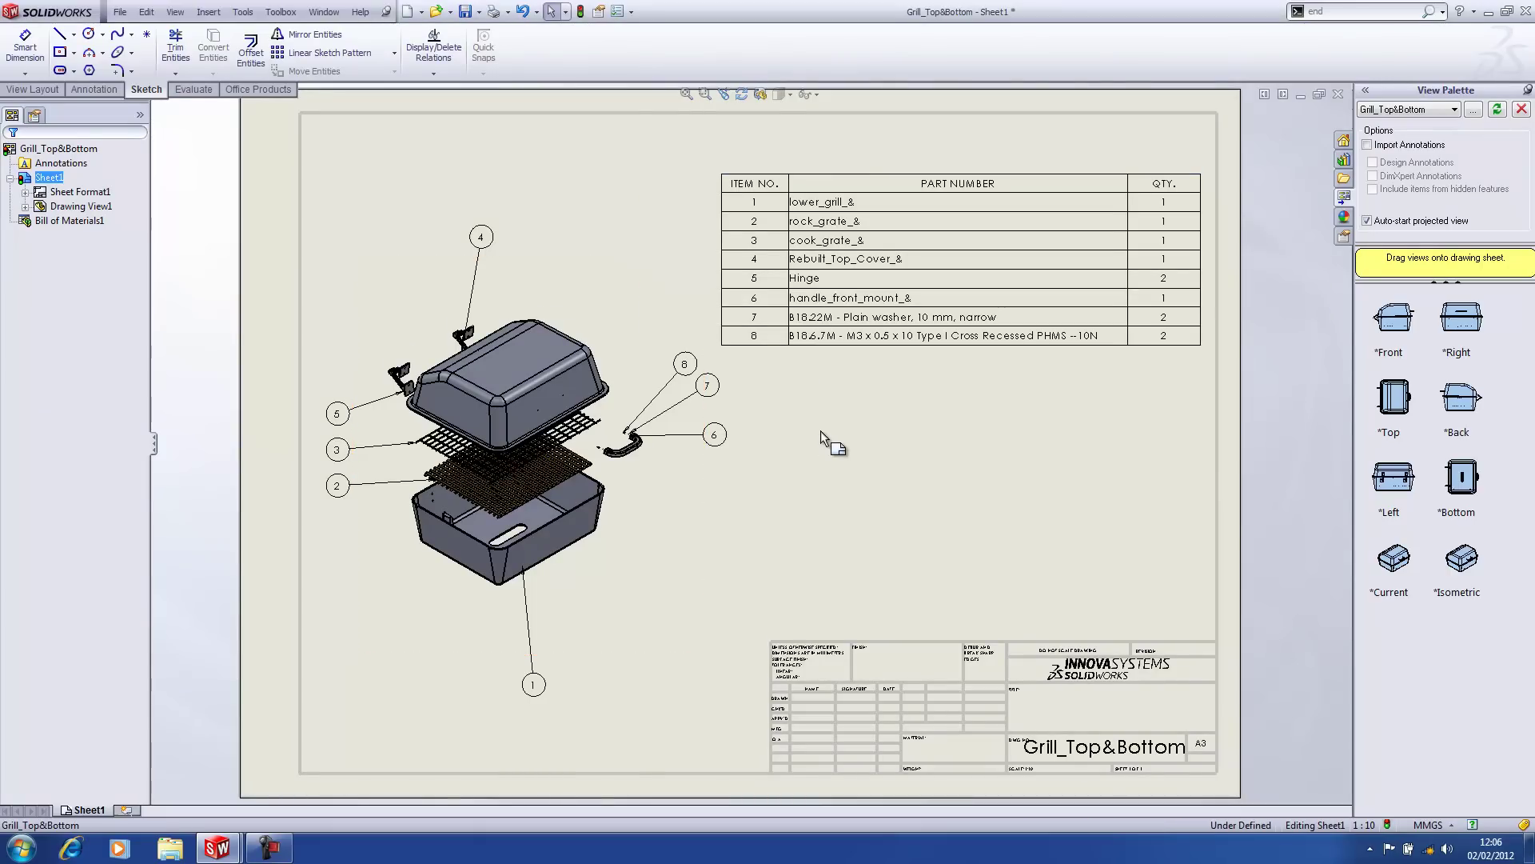
scroll(984, 761, "down", 5)
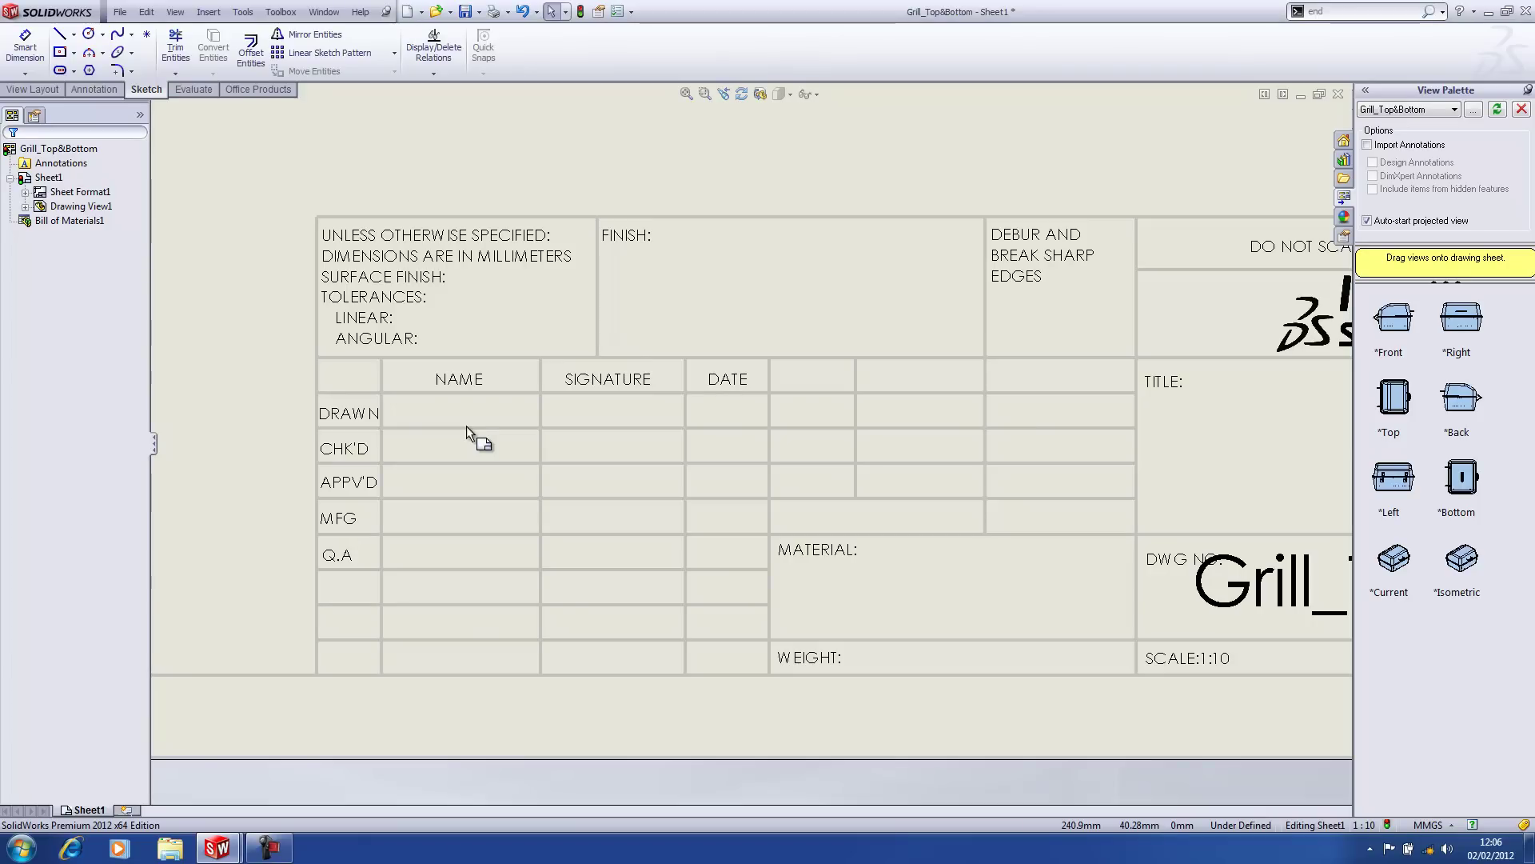
left_click(120, 11)
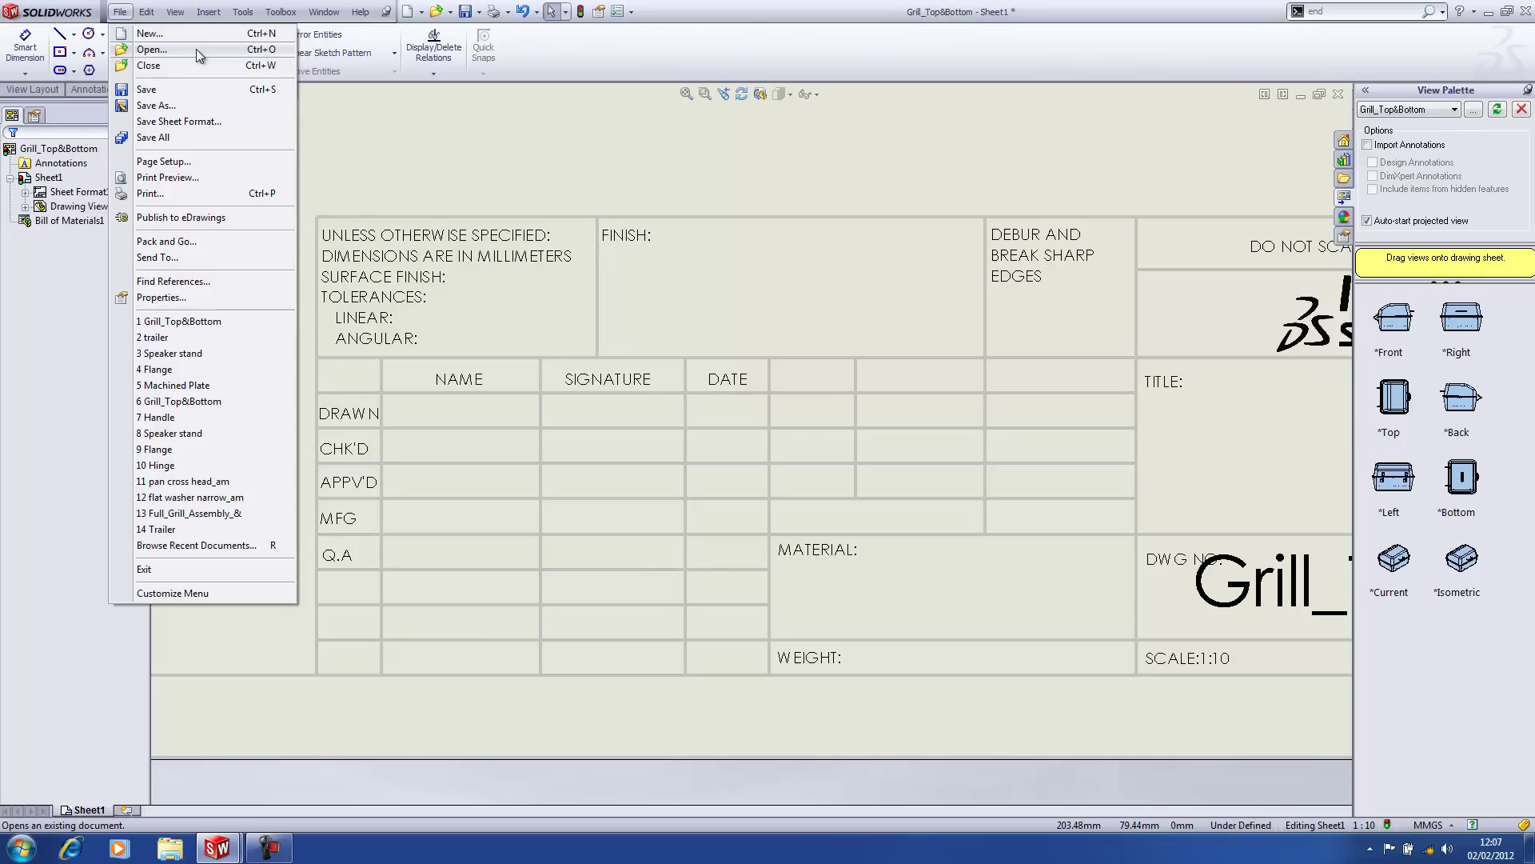
left_click(190, 298)
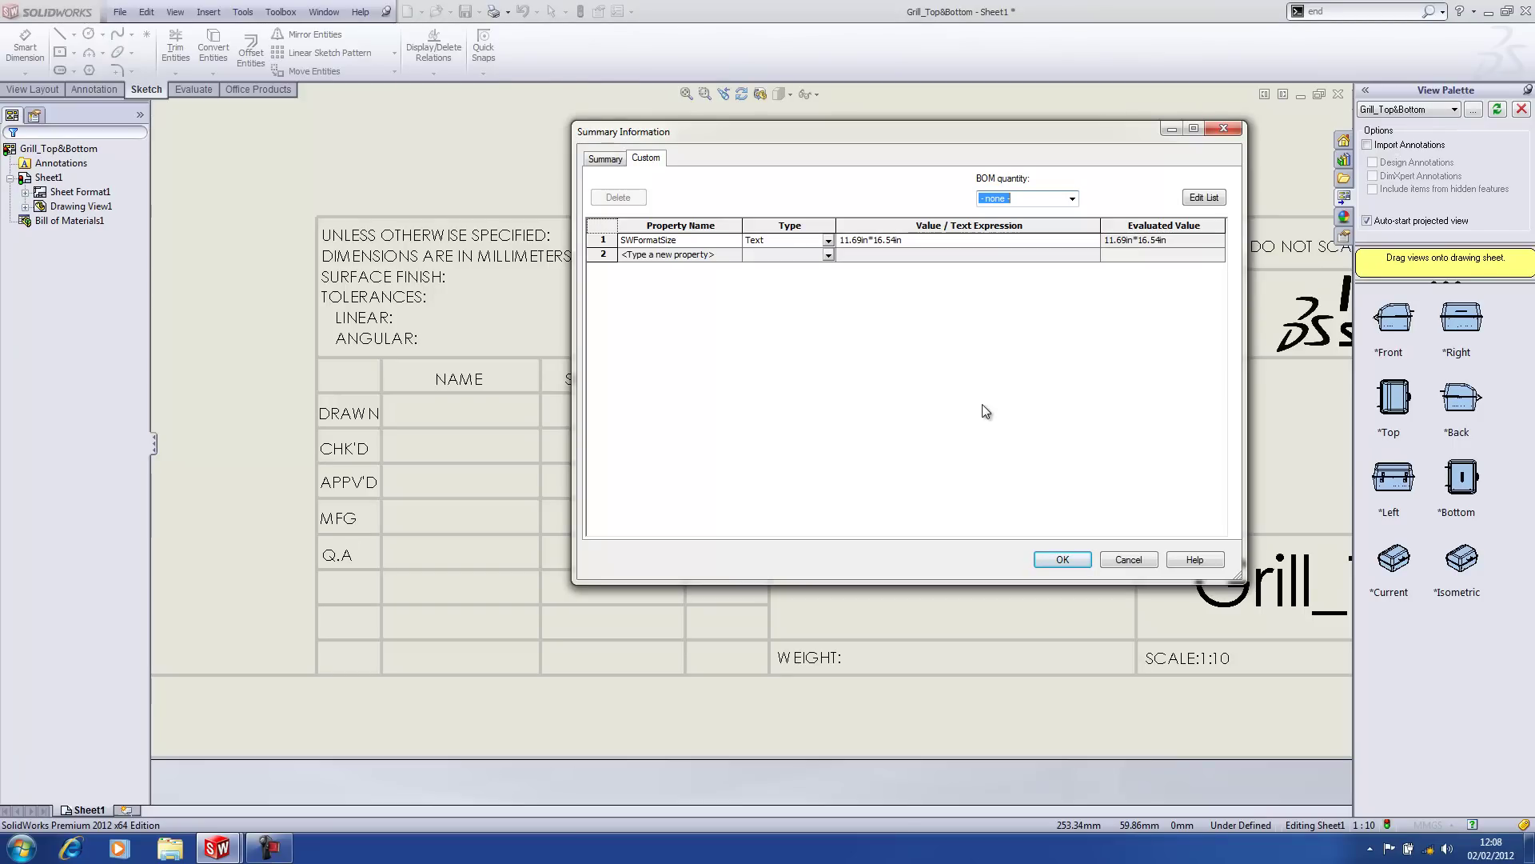
left_click(1062, 559)
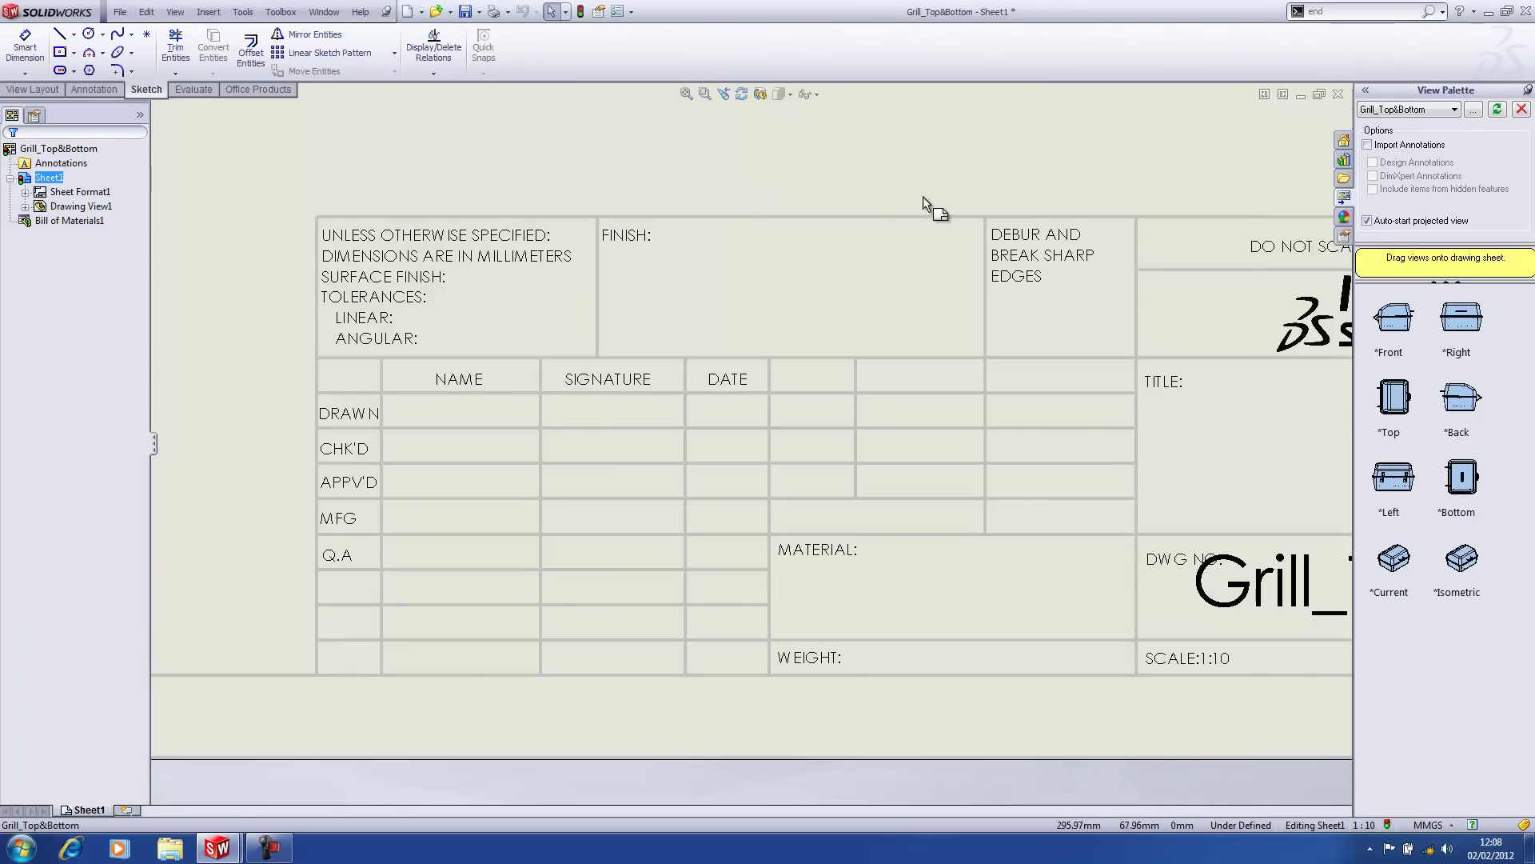
In the drawing's custom properties form, set Drawn By to AA and Drawn Date to 02/12.
left_click(1343, 238)
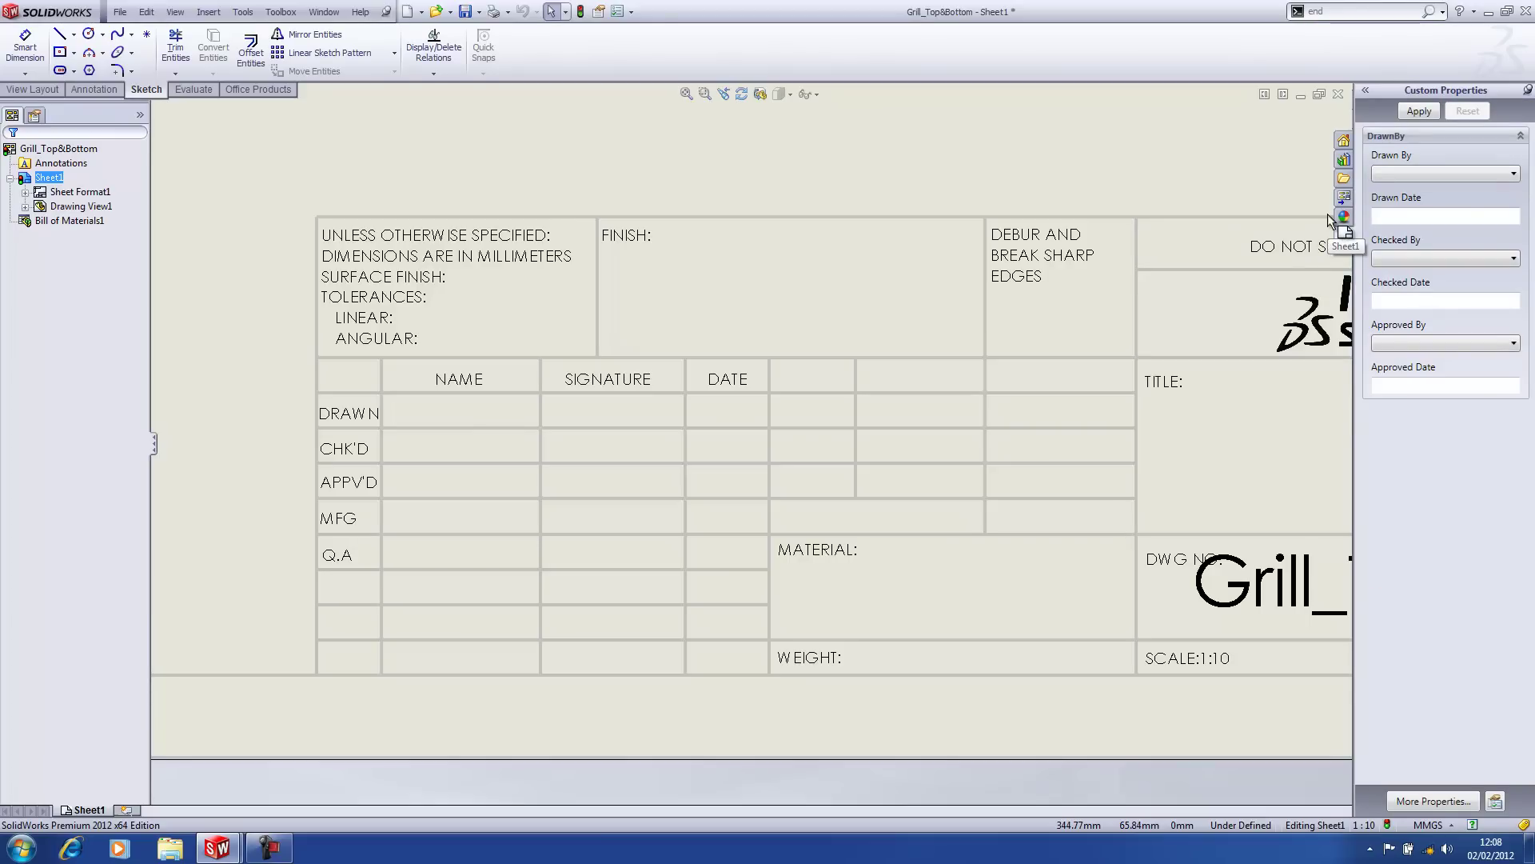
left_click(1414, 173)
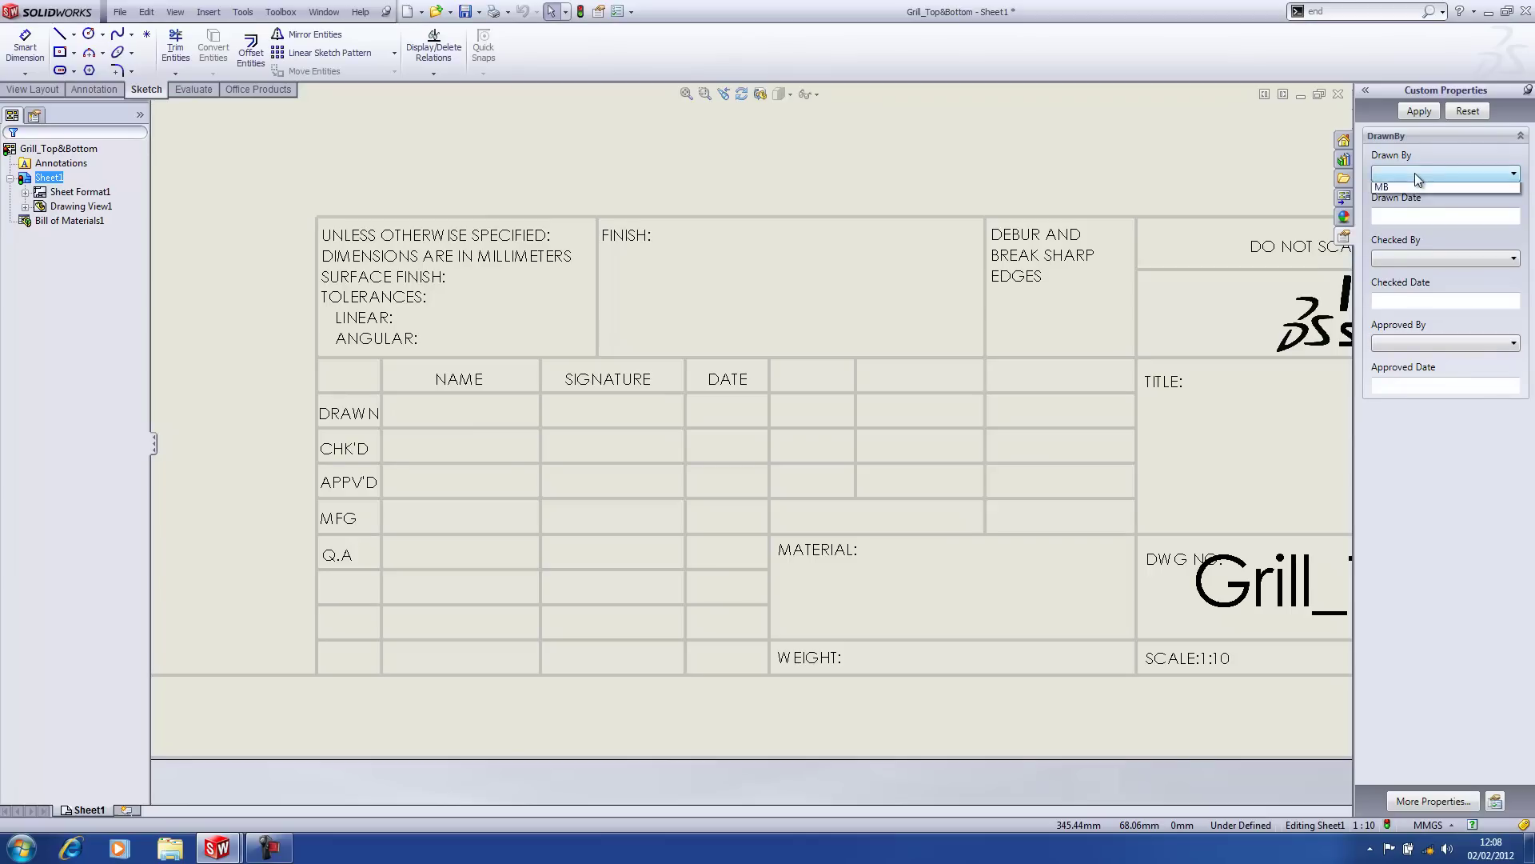
left_click(1395, 191)
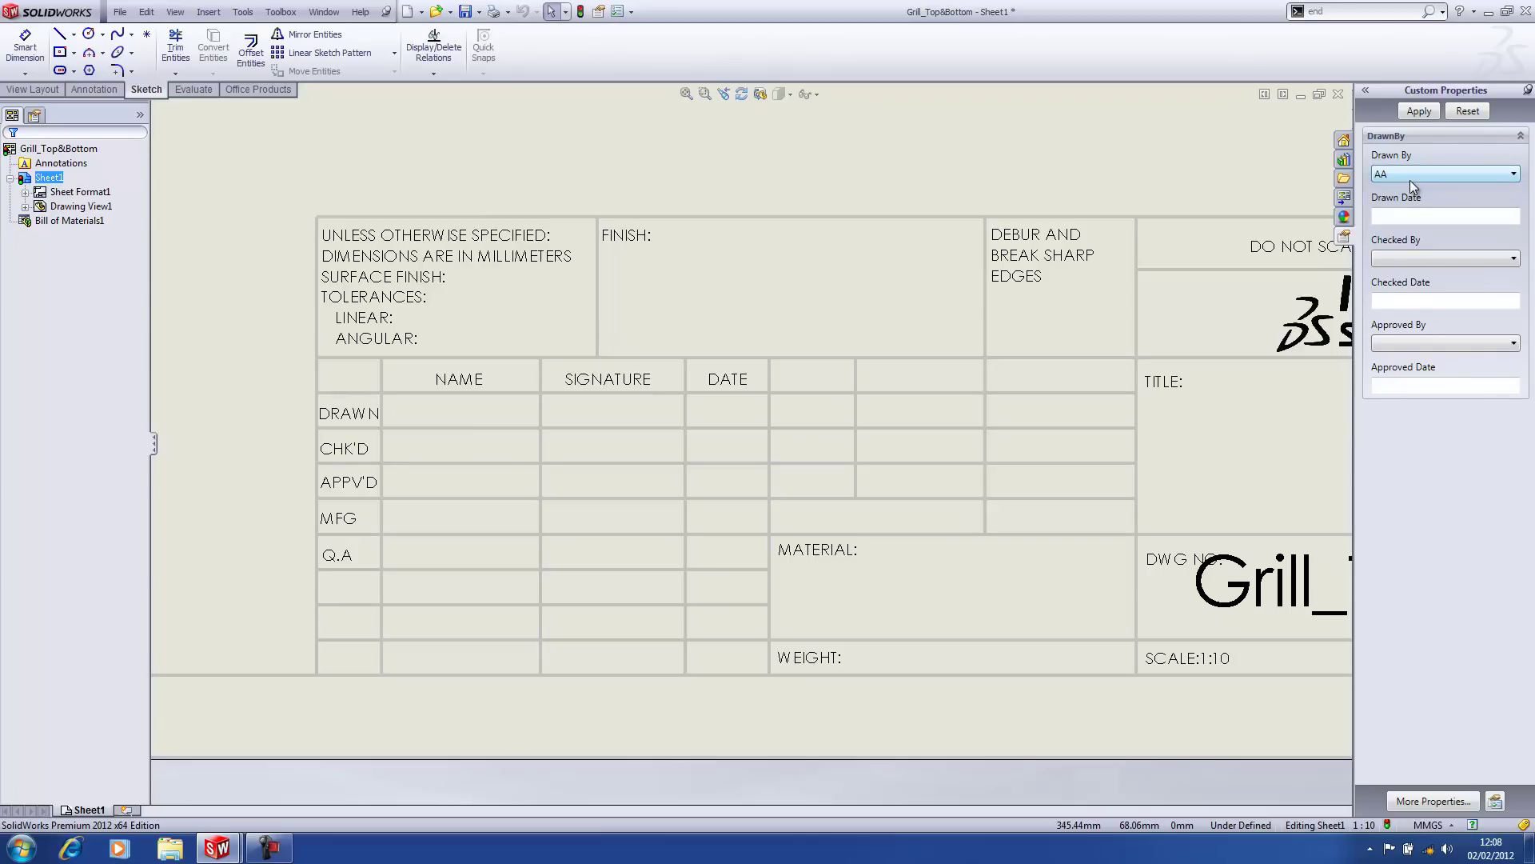
left_click(1446, 212)
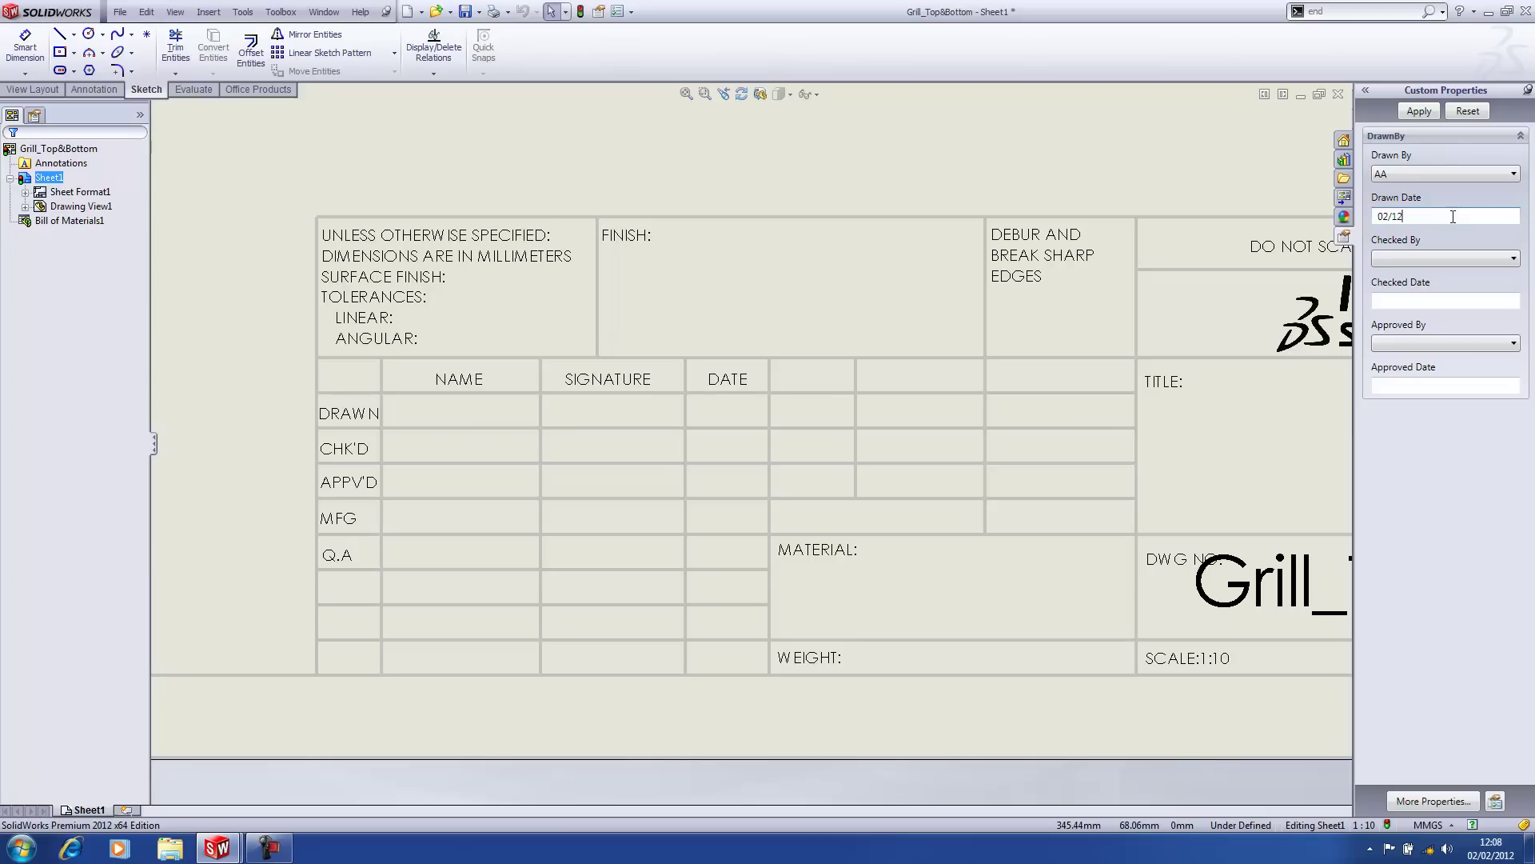
Set Checked By to AR and Checked Date to 02/12 in the custom properties form.
left_click(1413, 258)
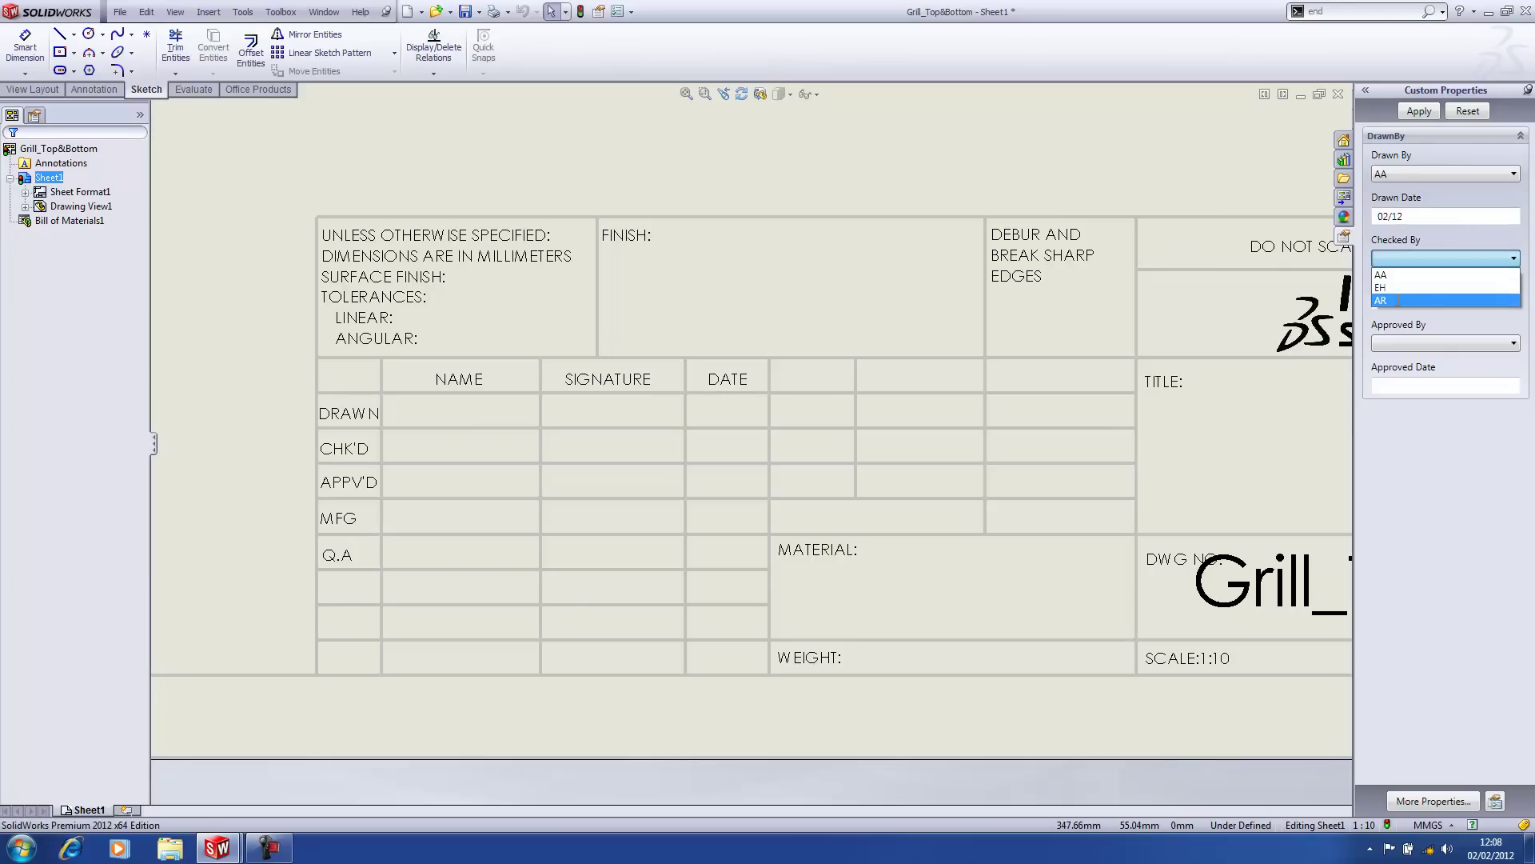
left_click(1400, 301)
type("02/12")
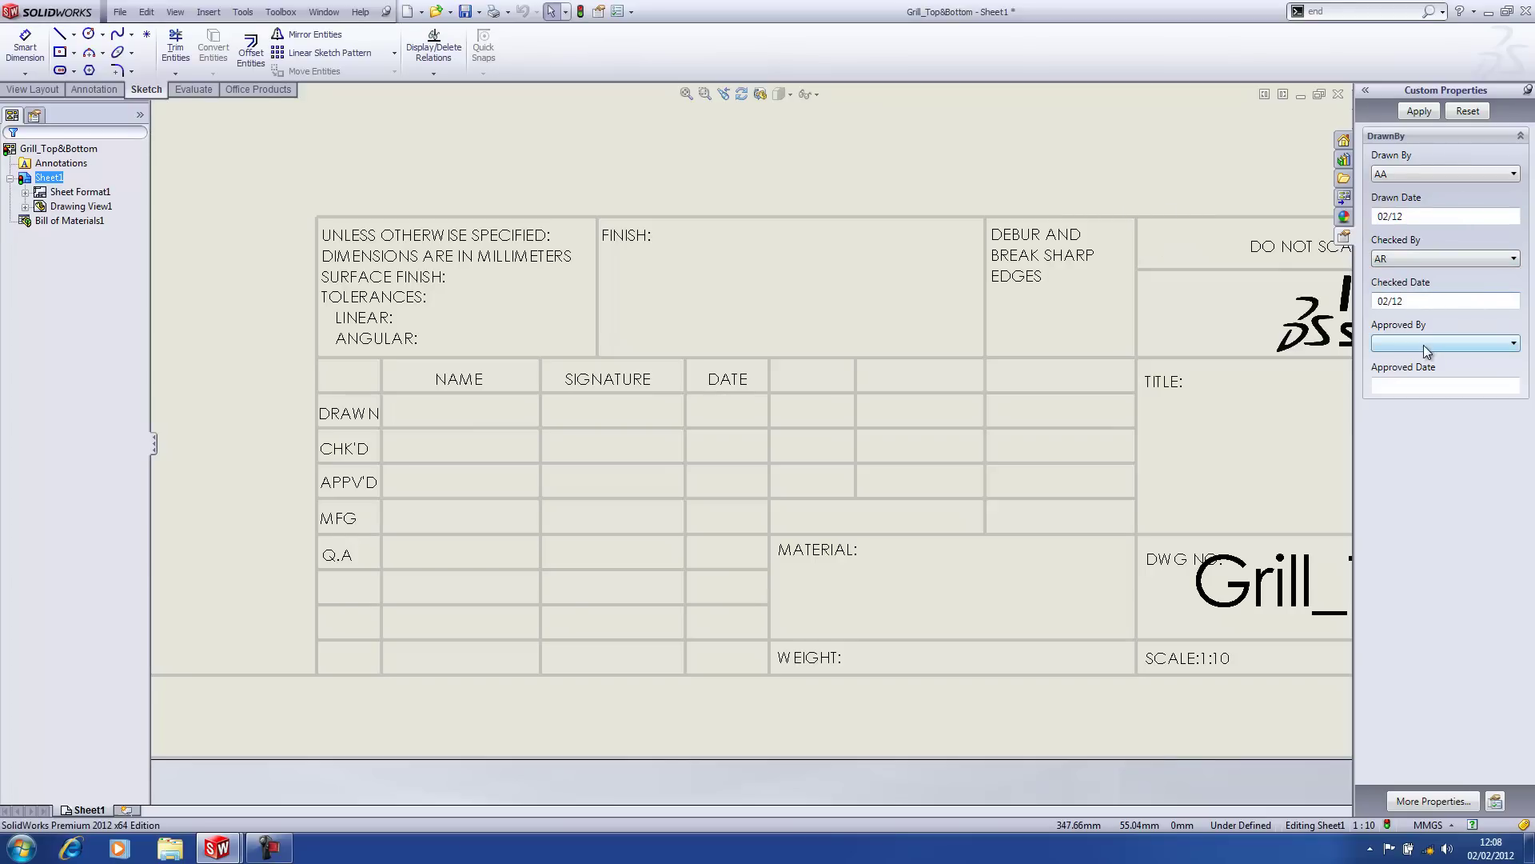
Set Approved By to EH and Approved Date to 02/12, and apply the custom properties to the drawing's title block.
left_click(1424, 344)
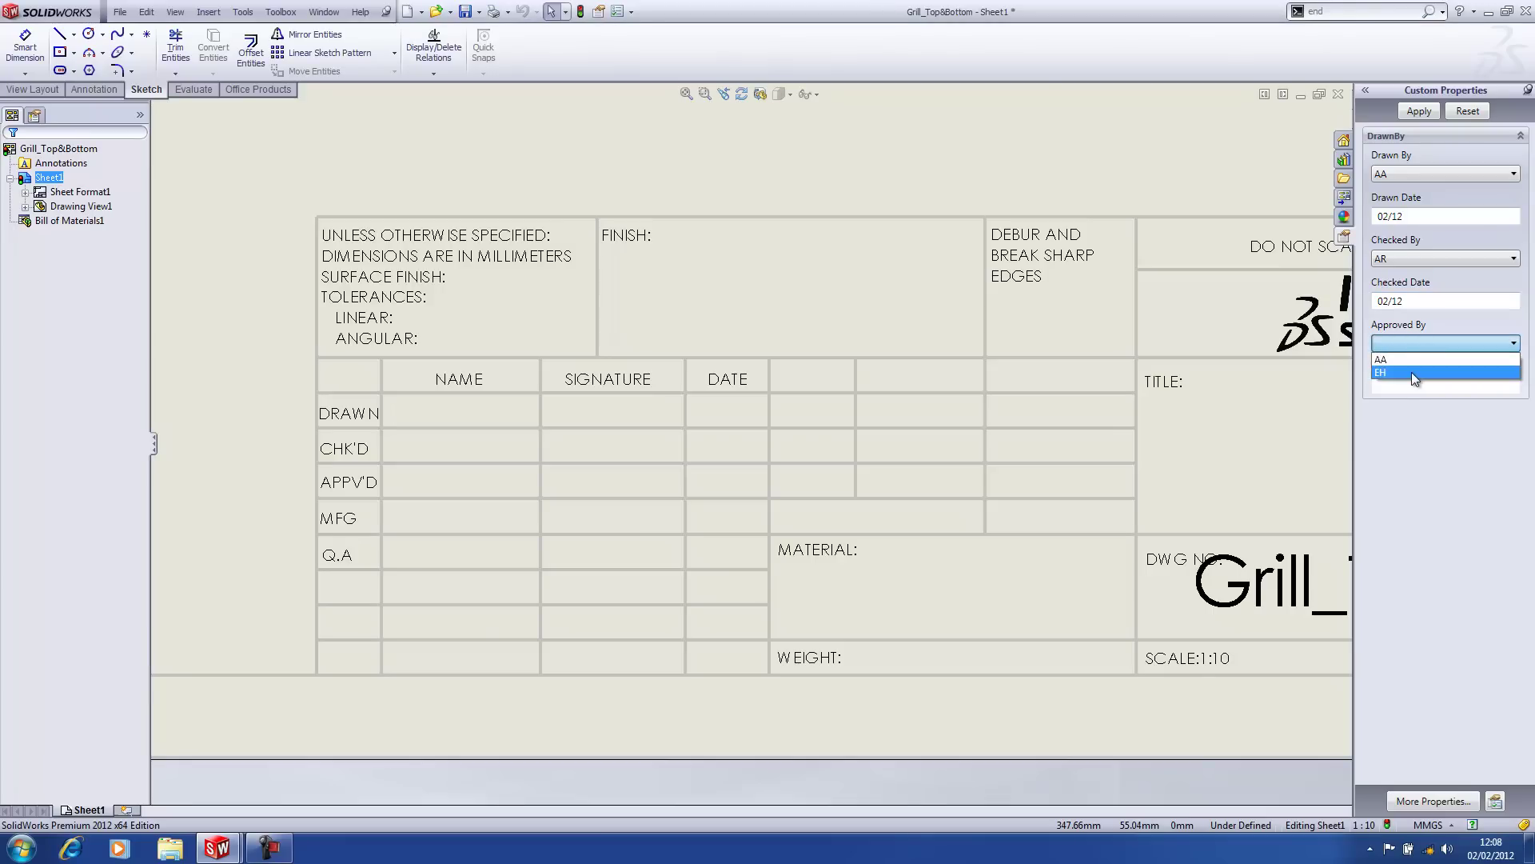
left_click(1412, 373)
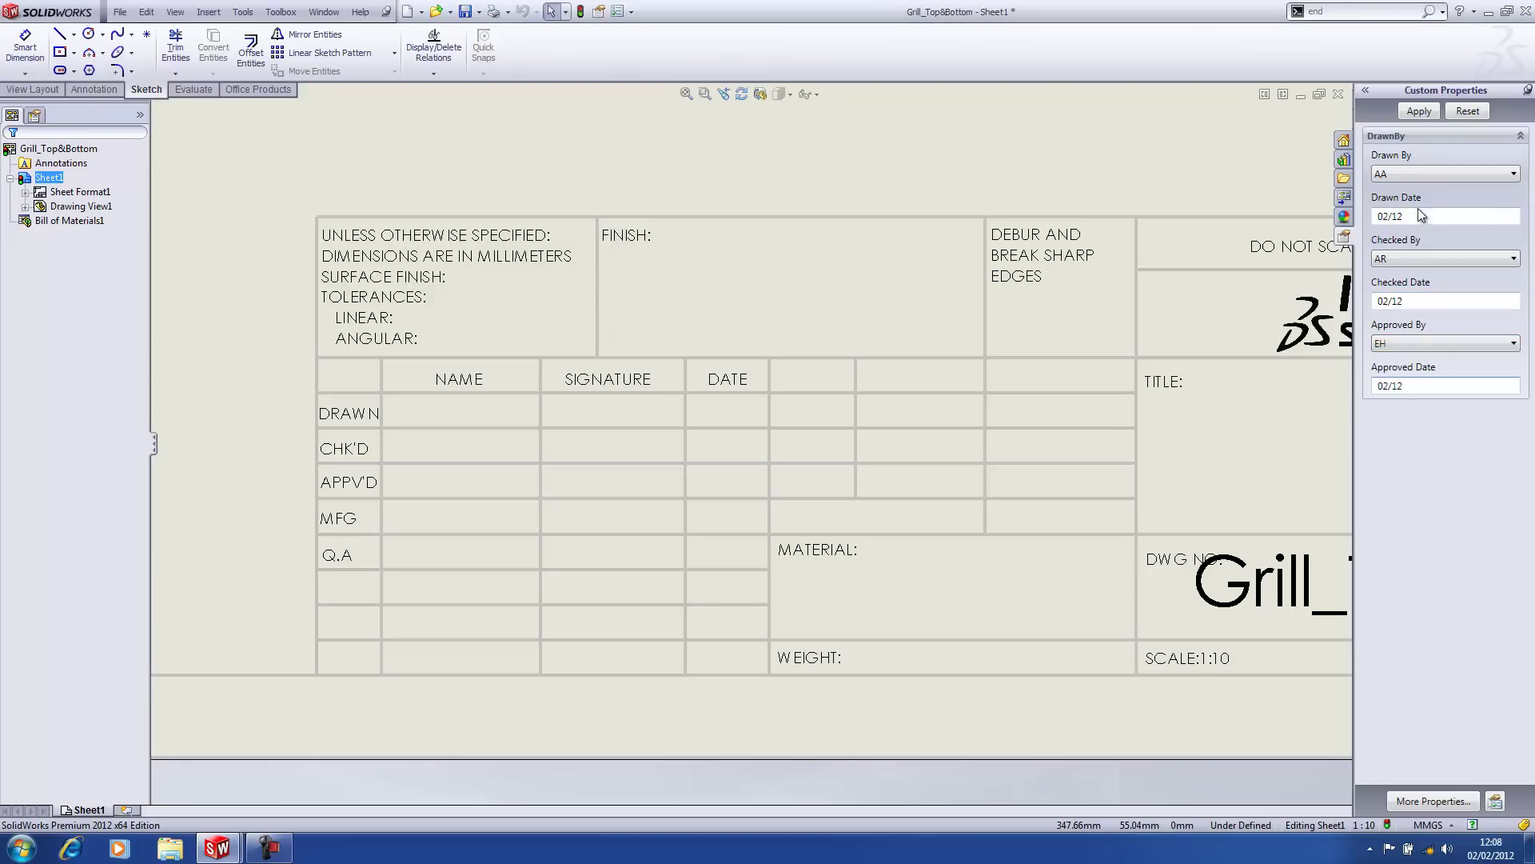
left_click(1419, 112)
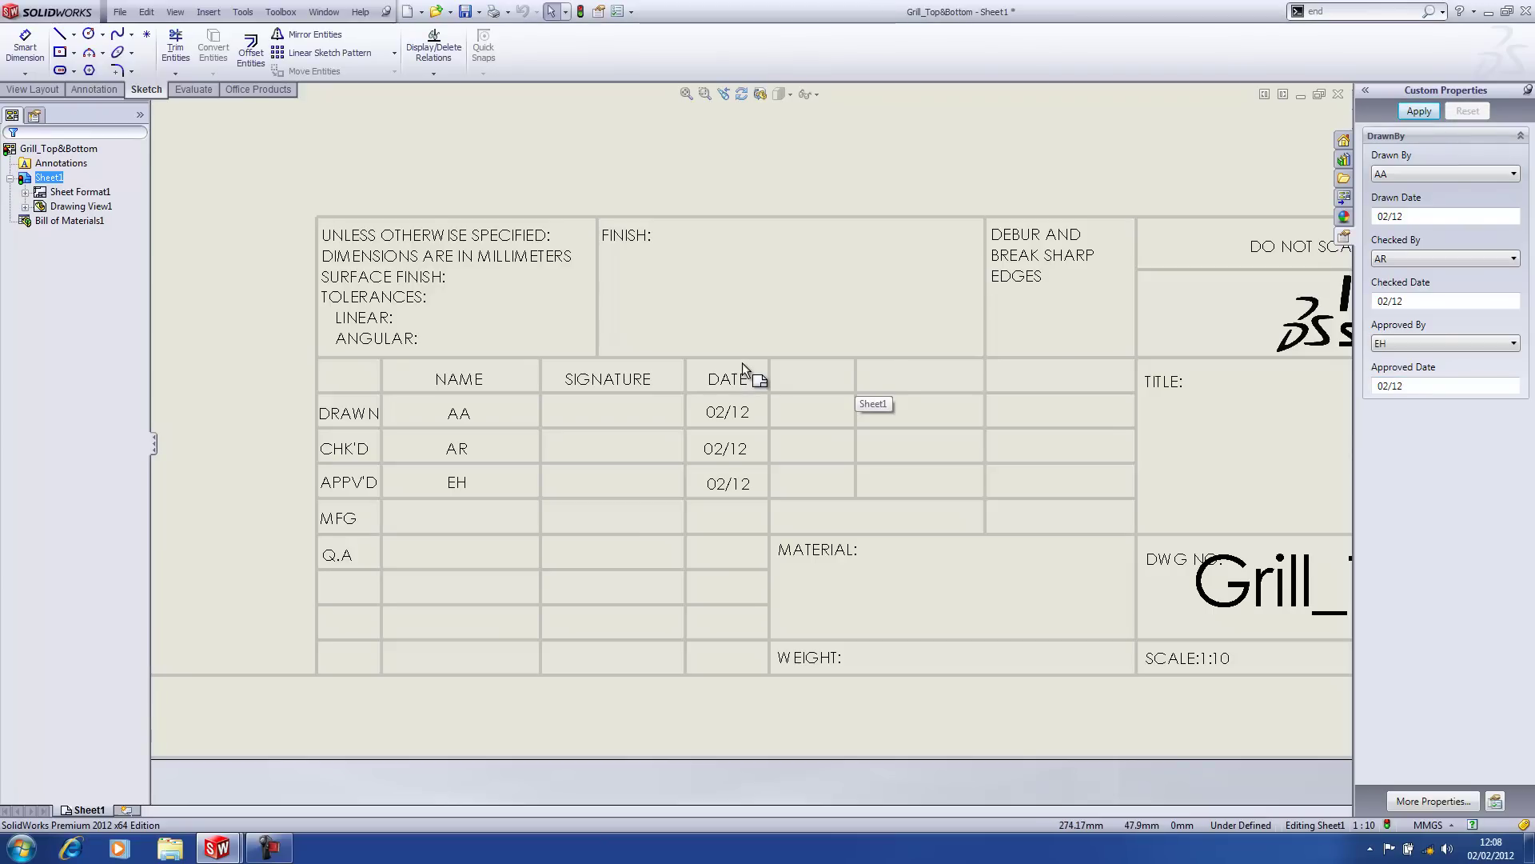
Review the drawing's custom file properties against the sign-off entries, and return to the full sheet.
left_click(124, 13)
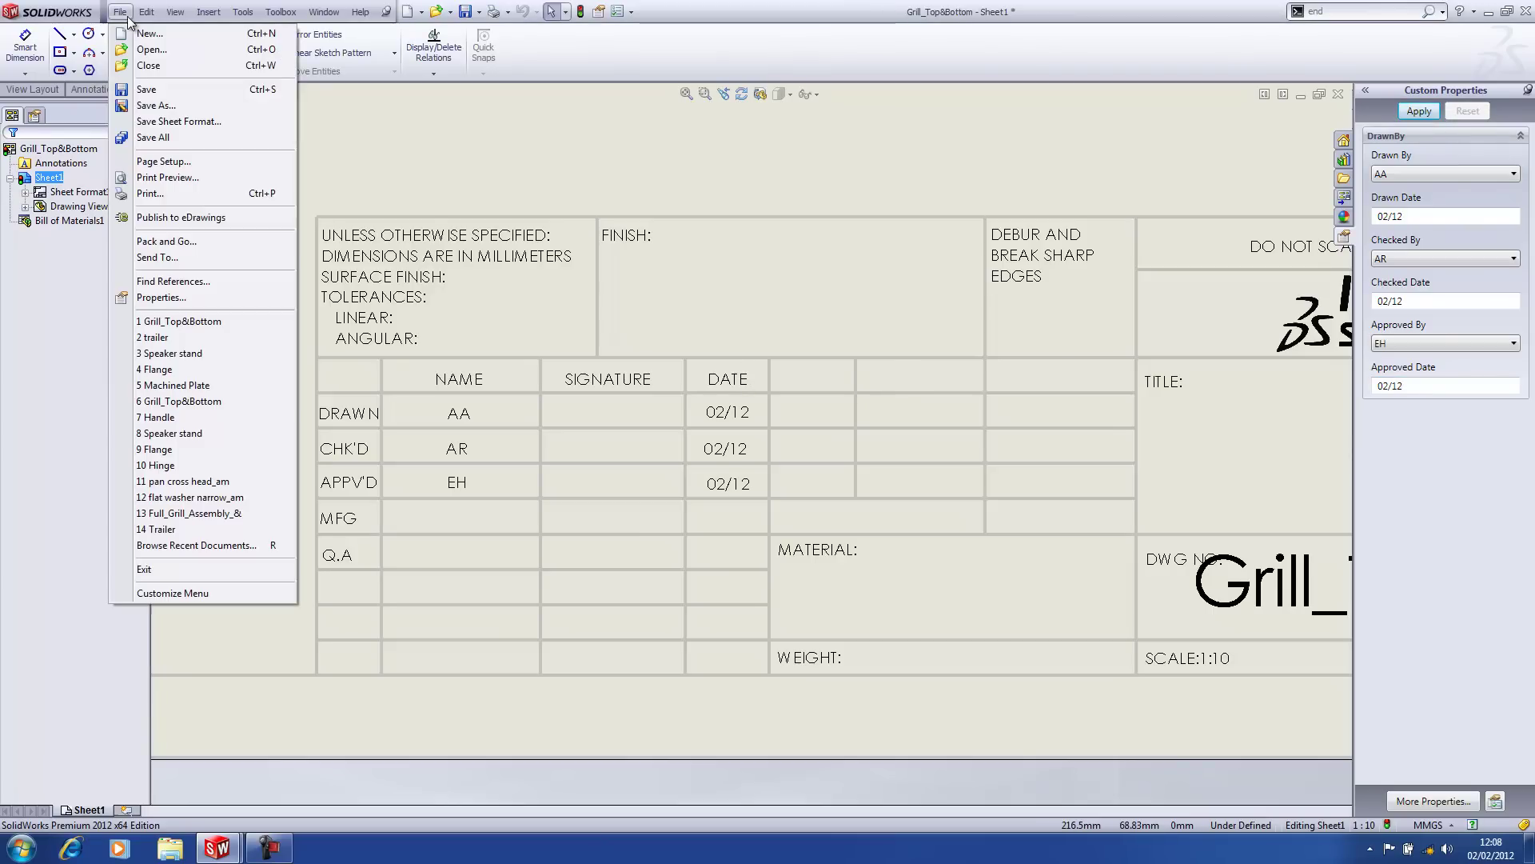
left_click(160, 297)
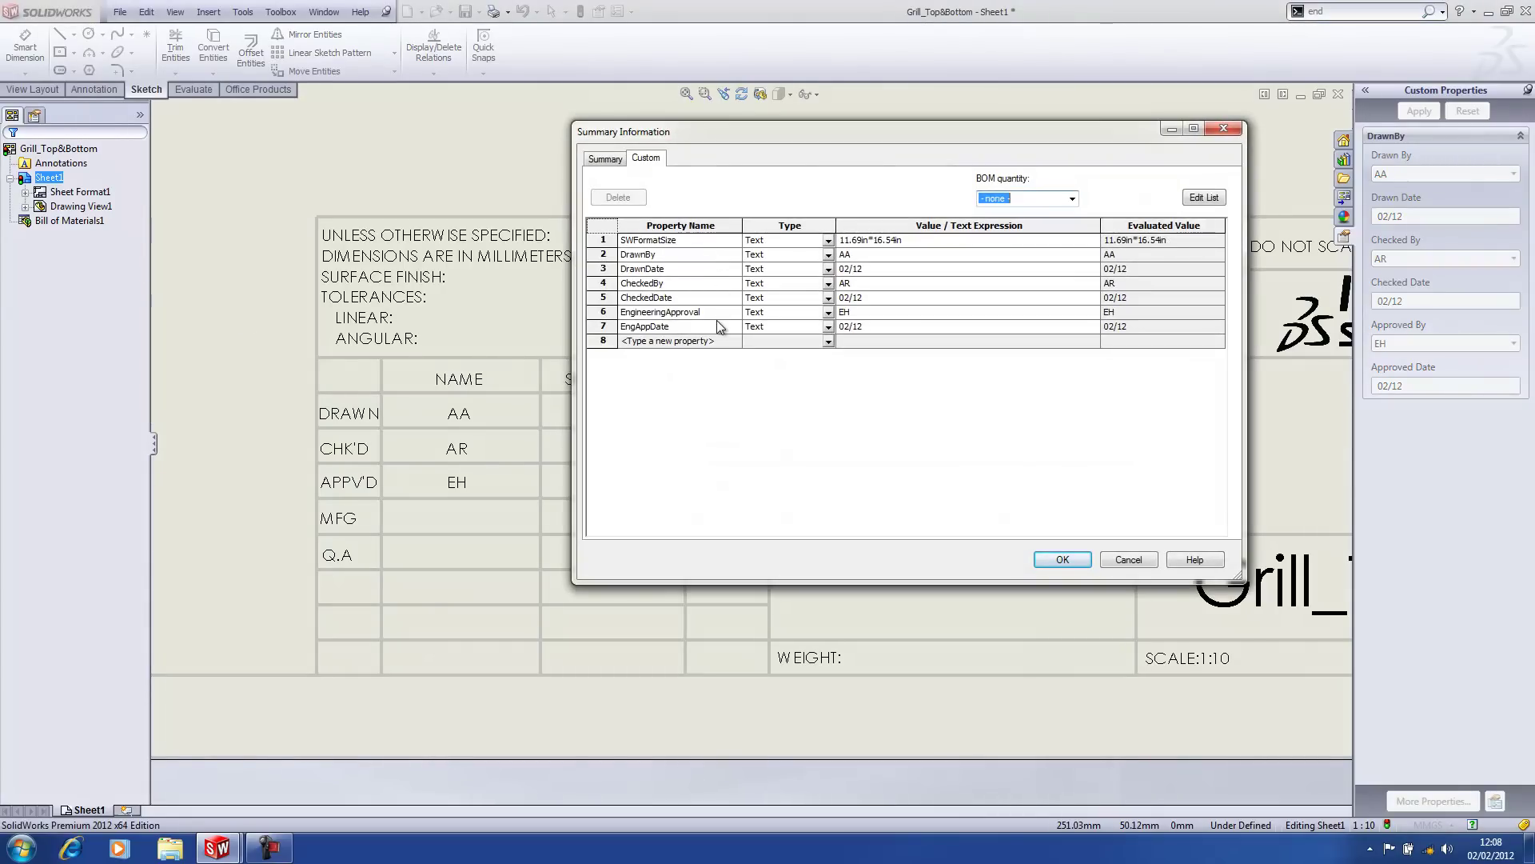
left_click(1062, 559)
key("f")
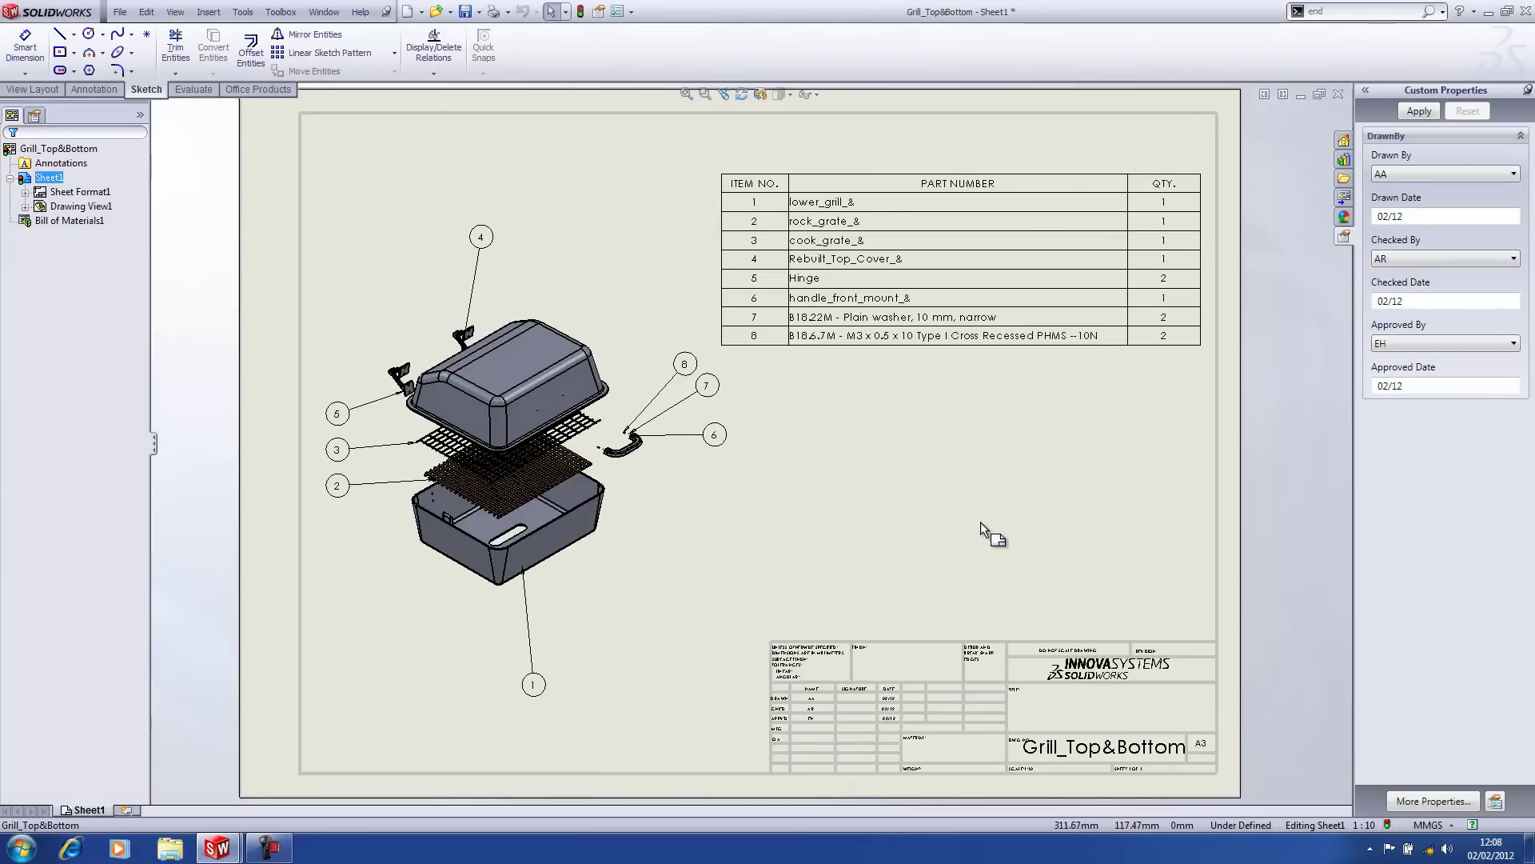
Bring up the list of open documents for switching away from the drawing.
left_click(324, 11)
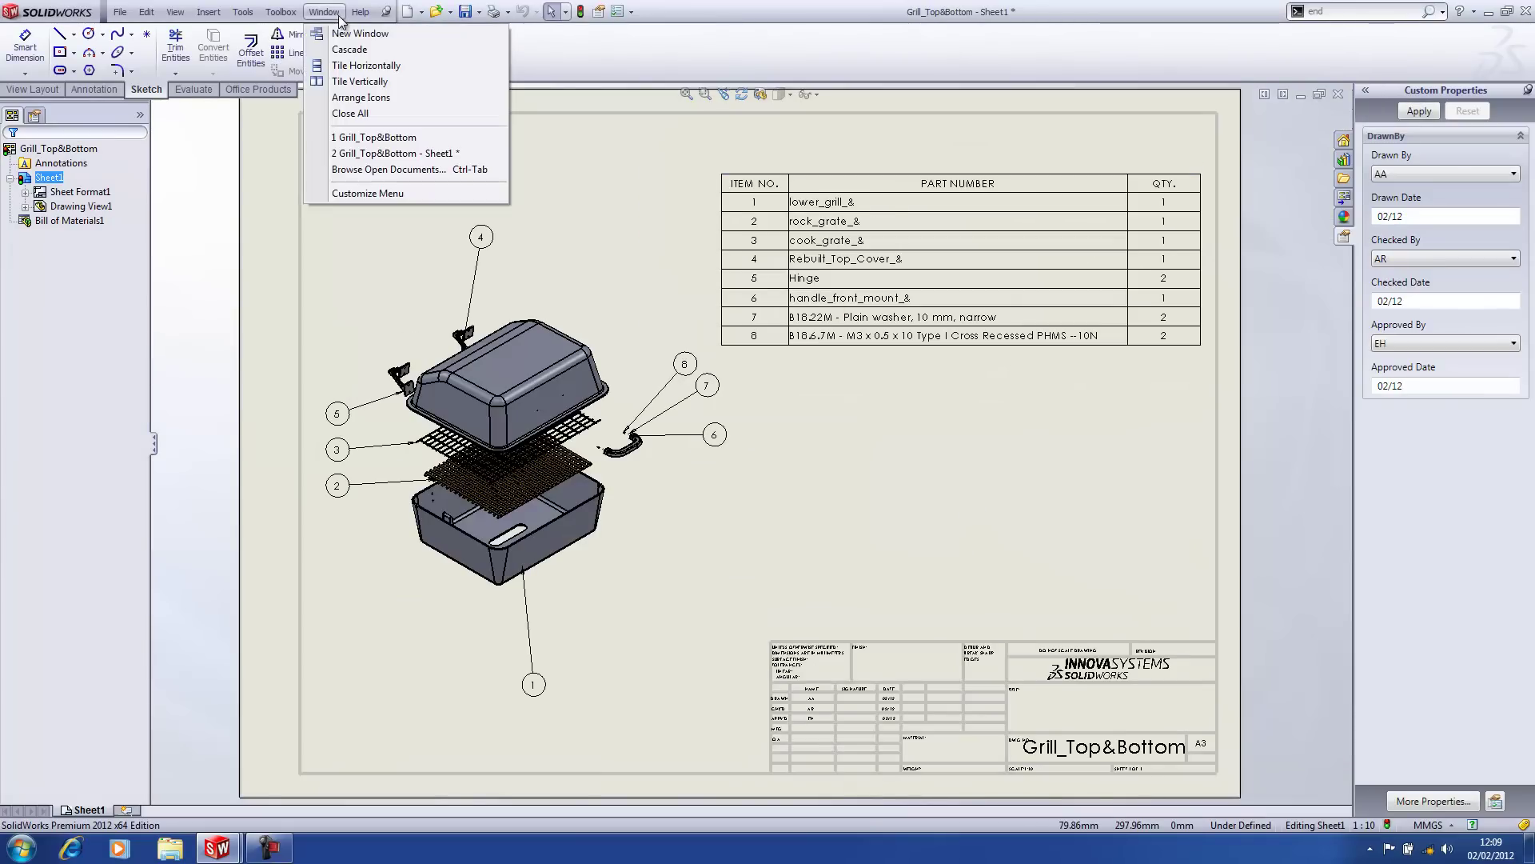